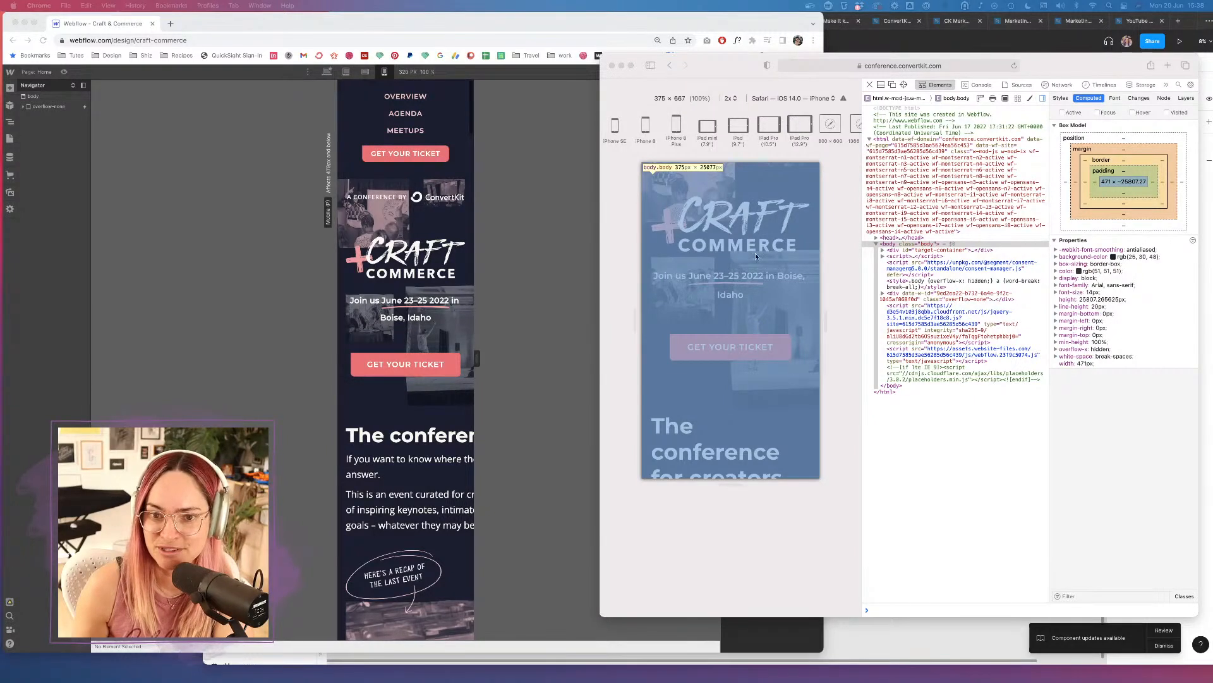
Scroll the iPhone preview back to the top and check the Develop menu's device list for the iPhone.
scroll(757, 268, up, 4)
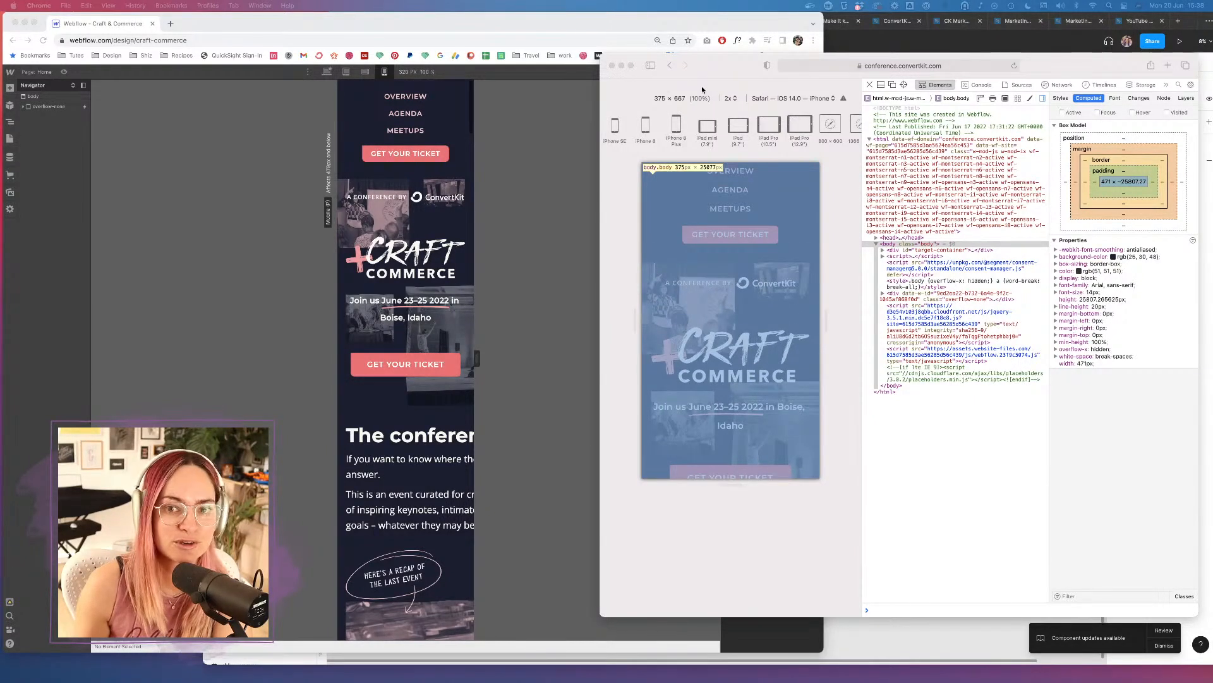
click(713, 72)
click(232, 5)
mouse_move(243, 47)
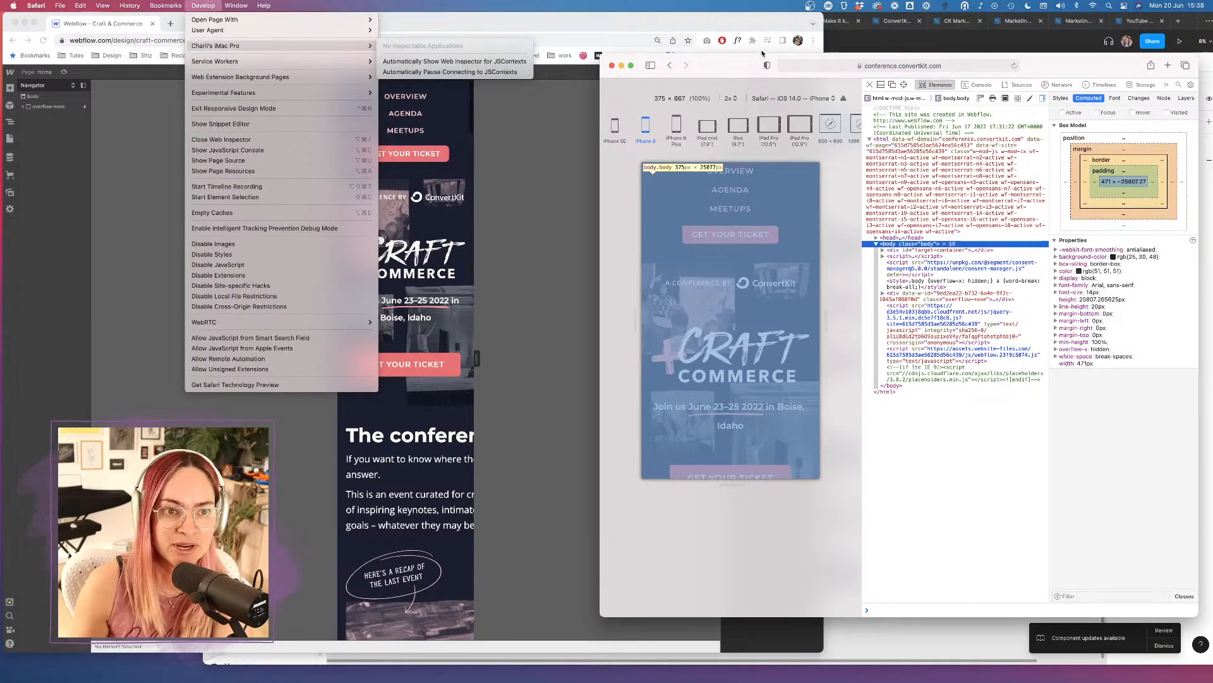
click(736, 63)
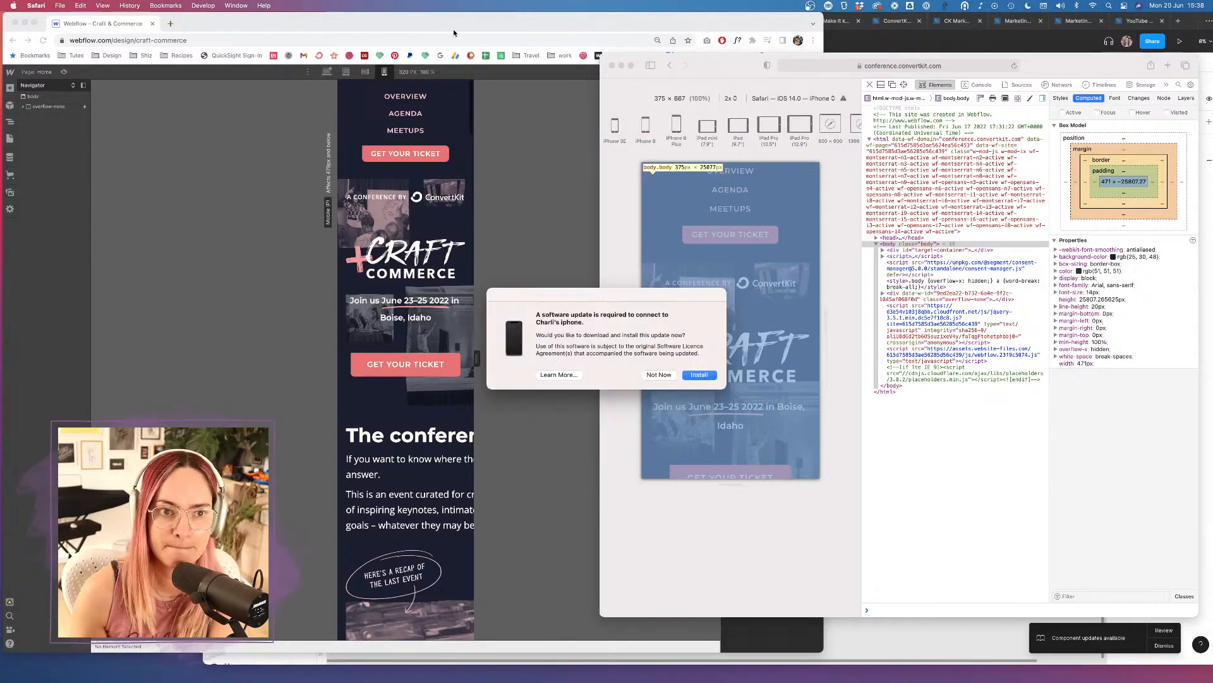
Decline the iPhone software update, dismiss the Google Drive prompt, and move the responsive preview window up-left.
click(658, 374)
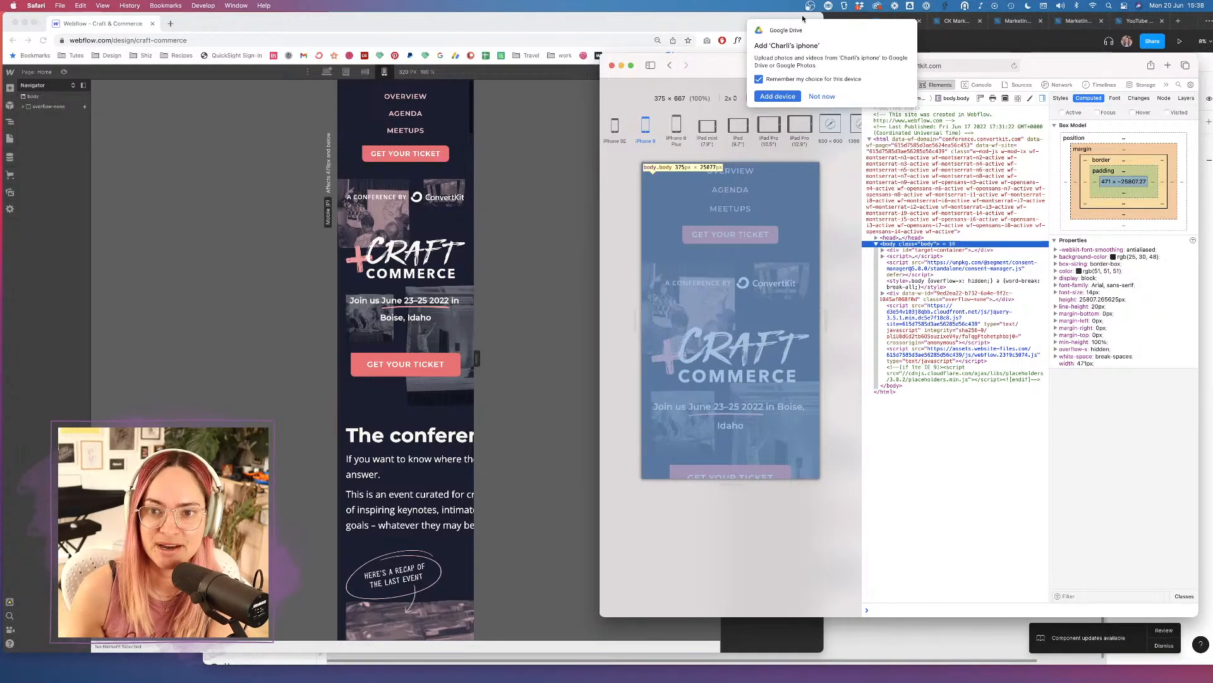
click(823, 96)
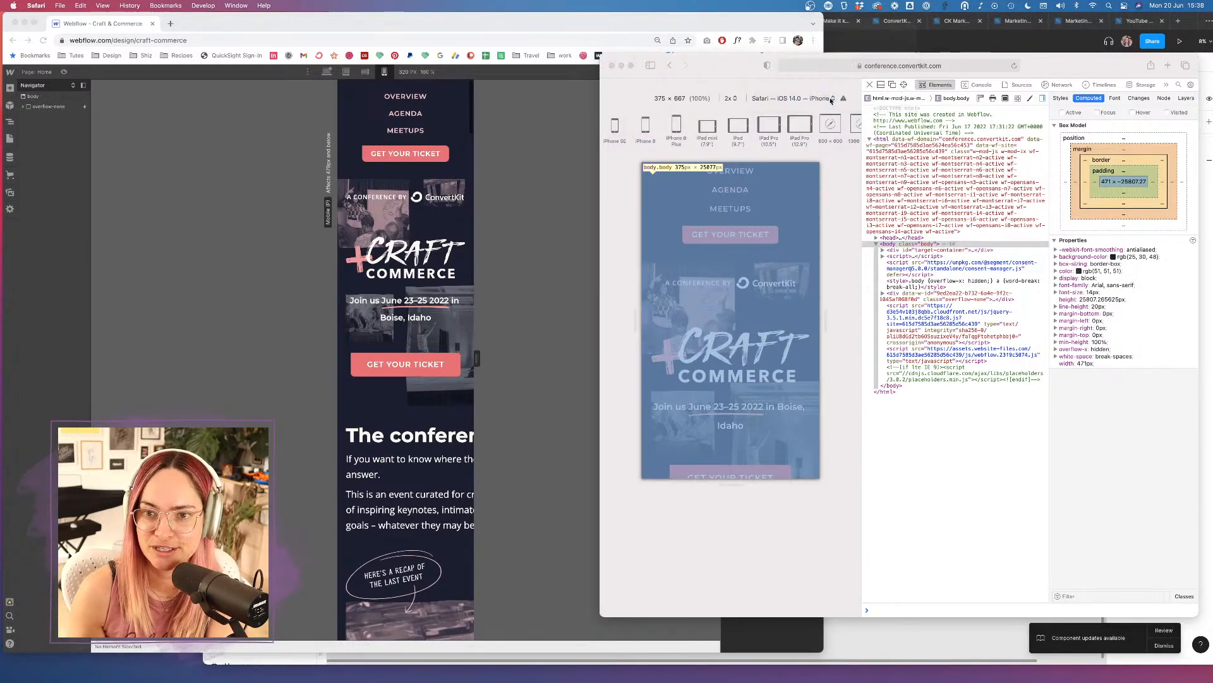
click(206, 8)
mouse_move(339, 48)
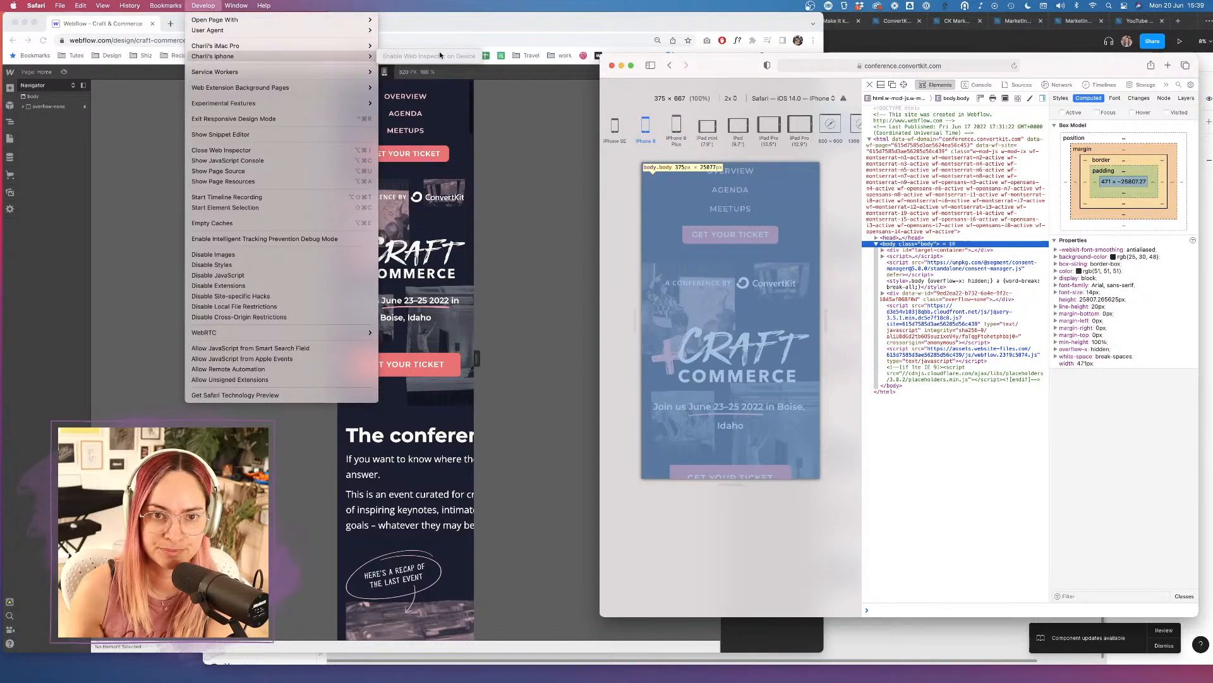
click(827, 205)
drag(1072, 63, 1022, 38)
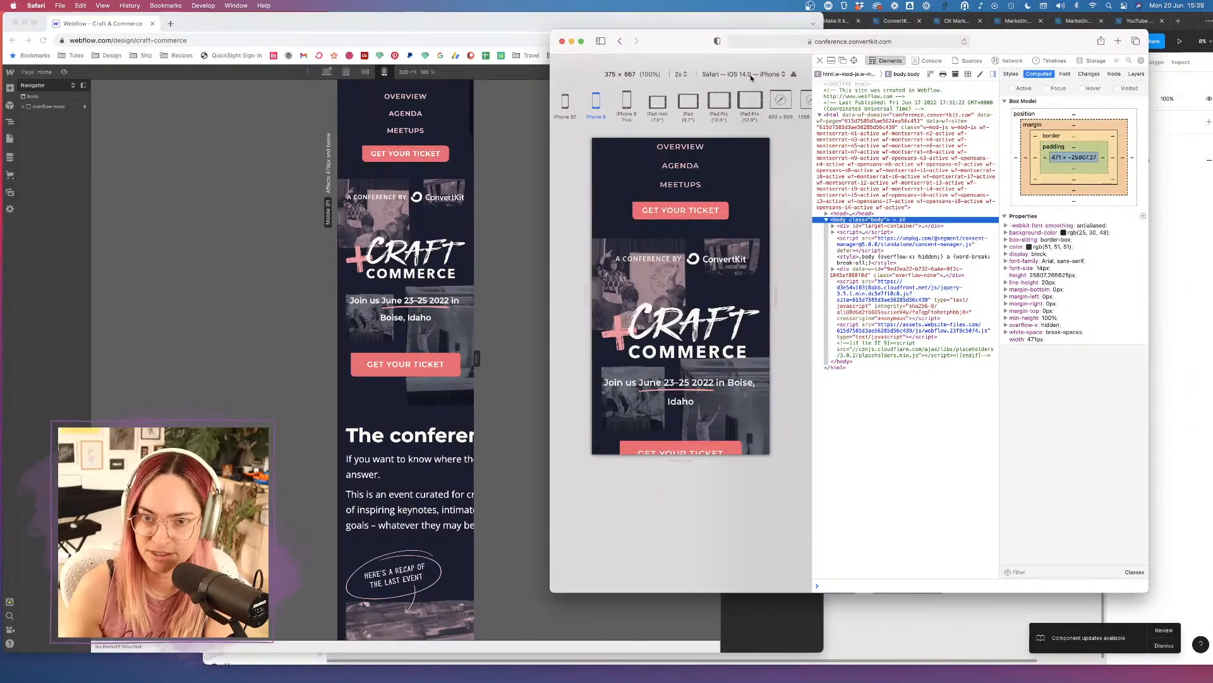
Nudge the iPhone preview up slightly and drag the Chrome Twitter feed window in front.
scroll(733, 196, up, 1)
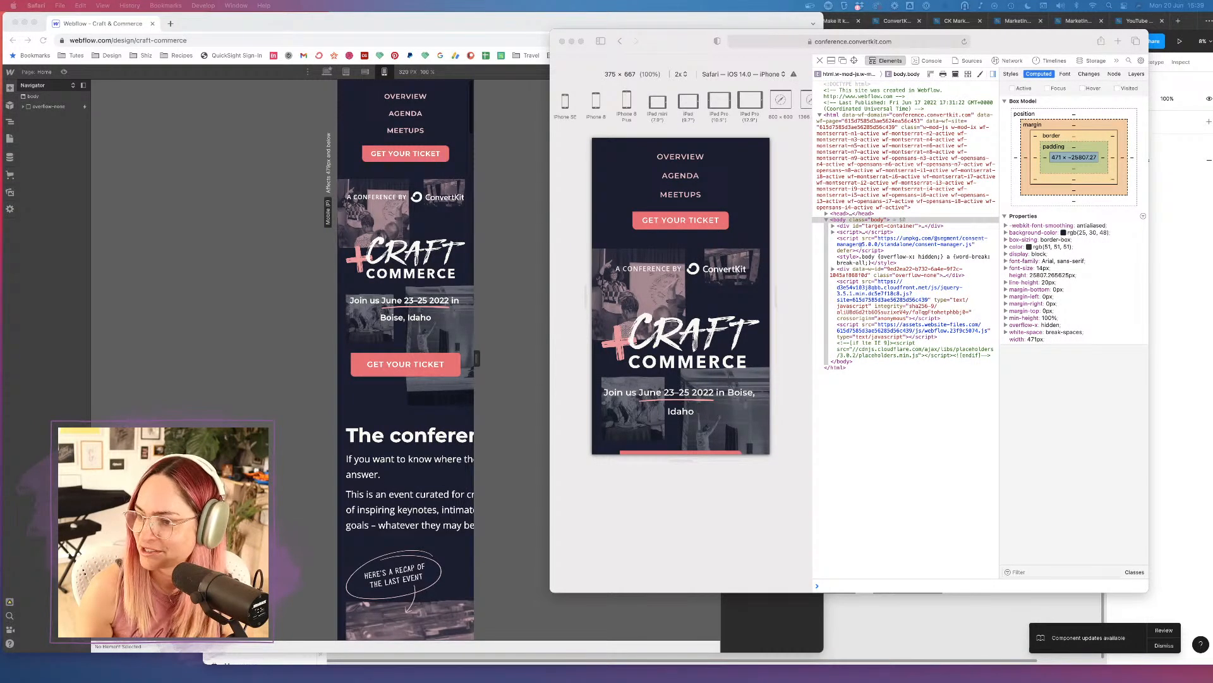
drag(1212, 496, 620, 125)
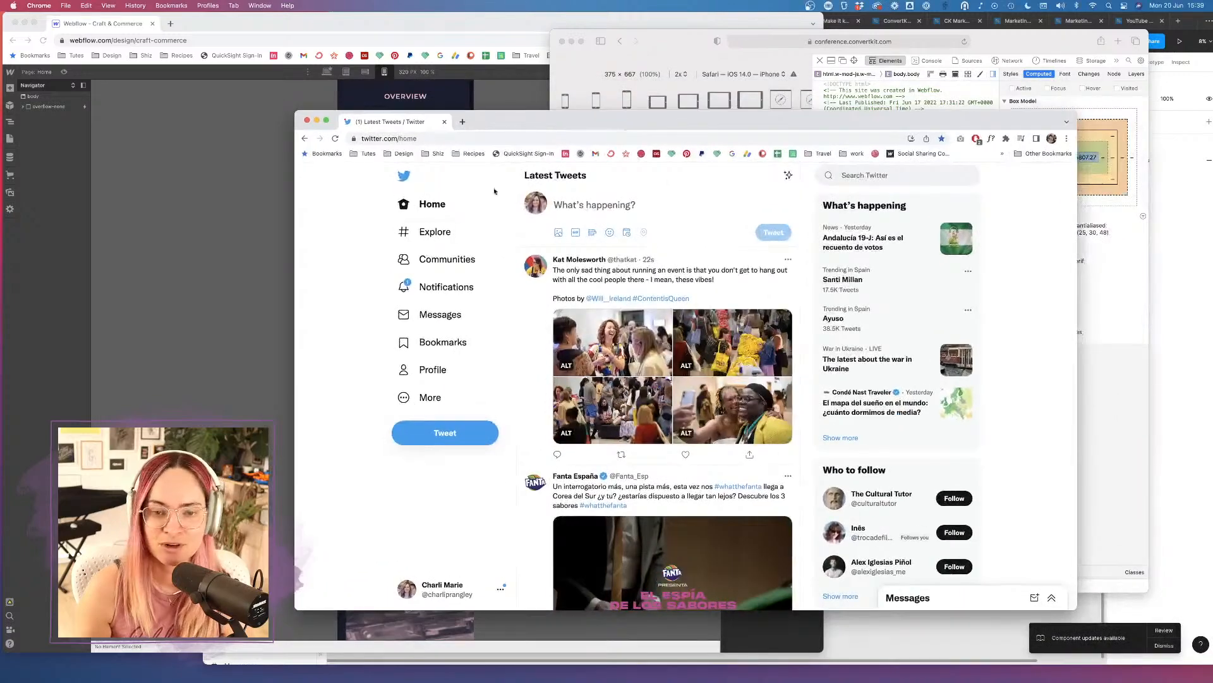
Start a tweet in the What's happening? box and open a Finder window from the Dock.
click(583, 216)
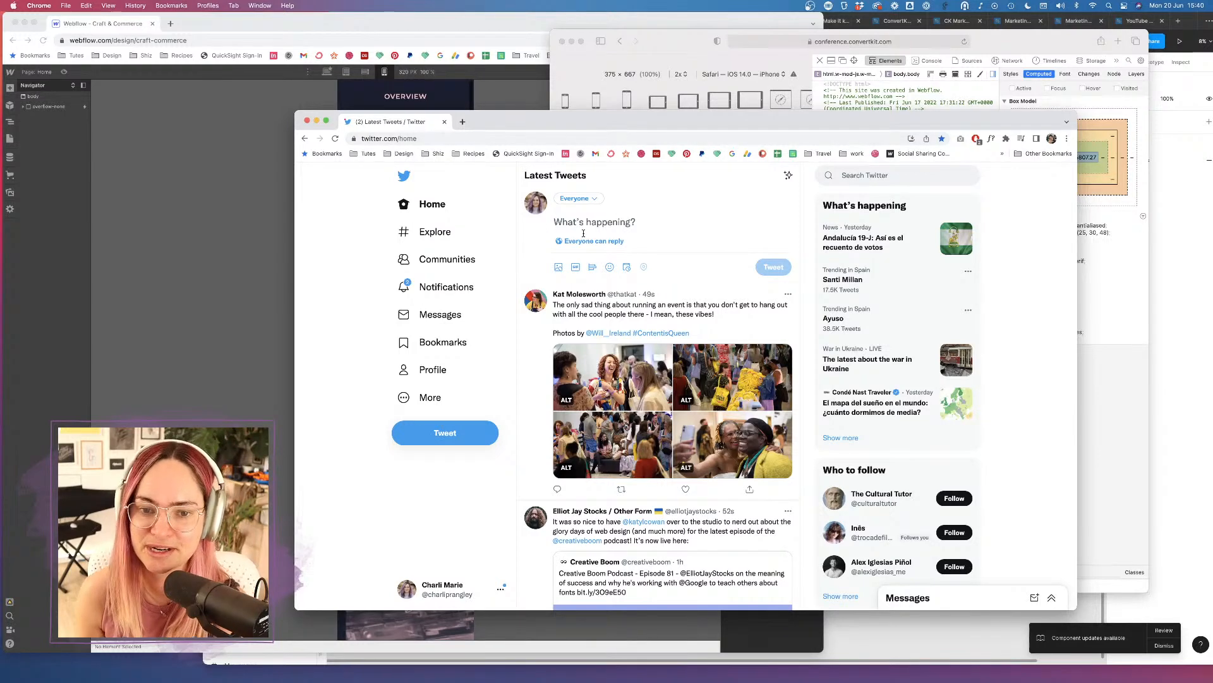
click(305, 658)
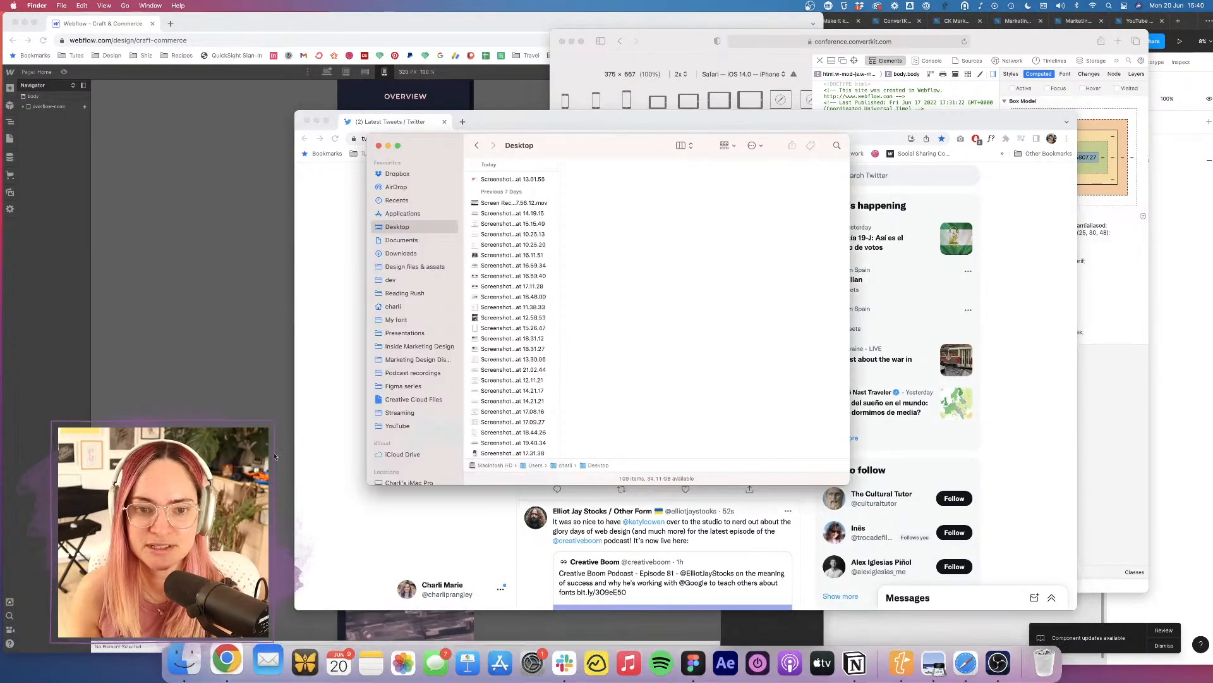
Attach IMG_2287.PNG from Downloads to the tweet draft, then switch back to the Webflow designer window.
click(409, 253)
click(503, 200)
drag(578, 143, 887, 203)
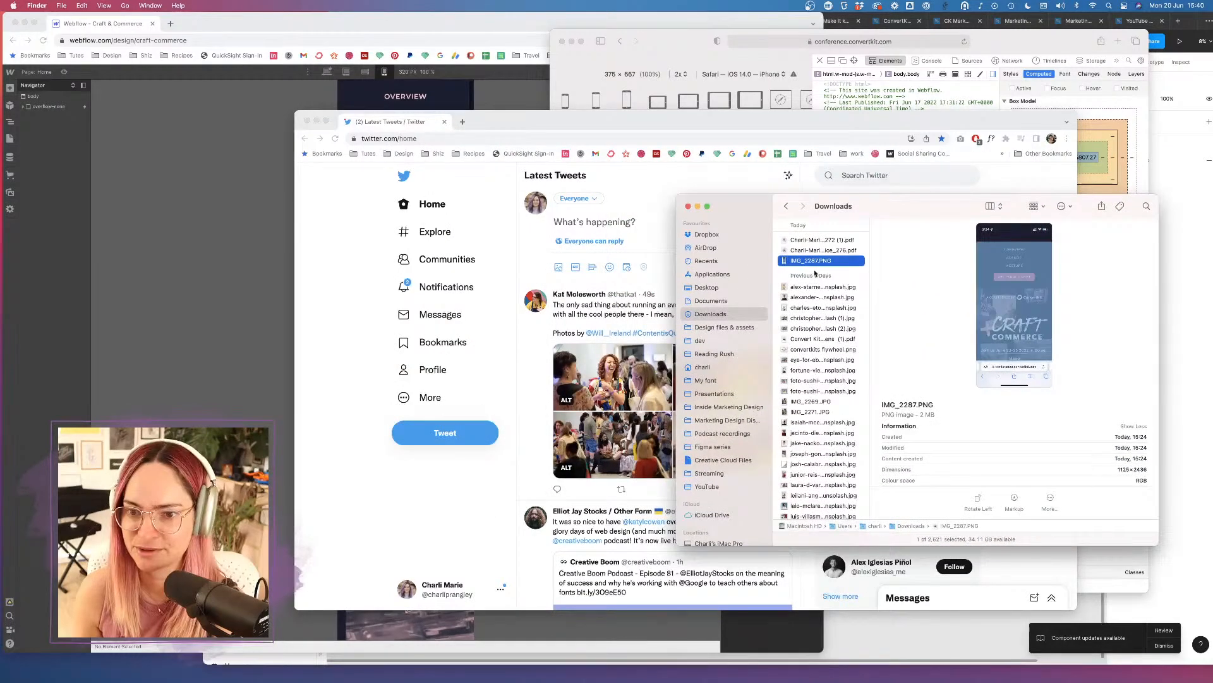
drag(790, 261, 613, 216)
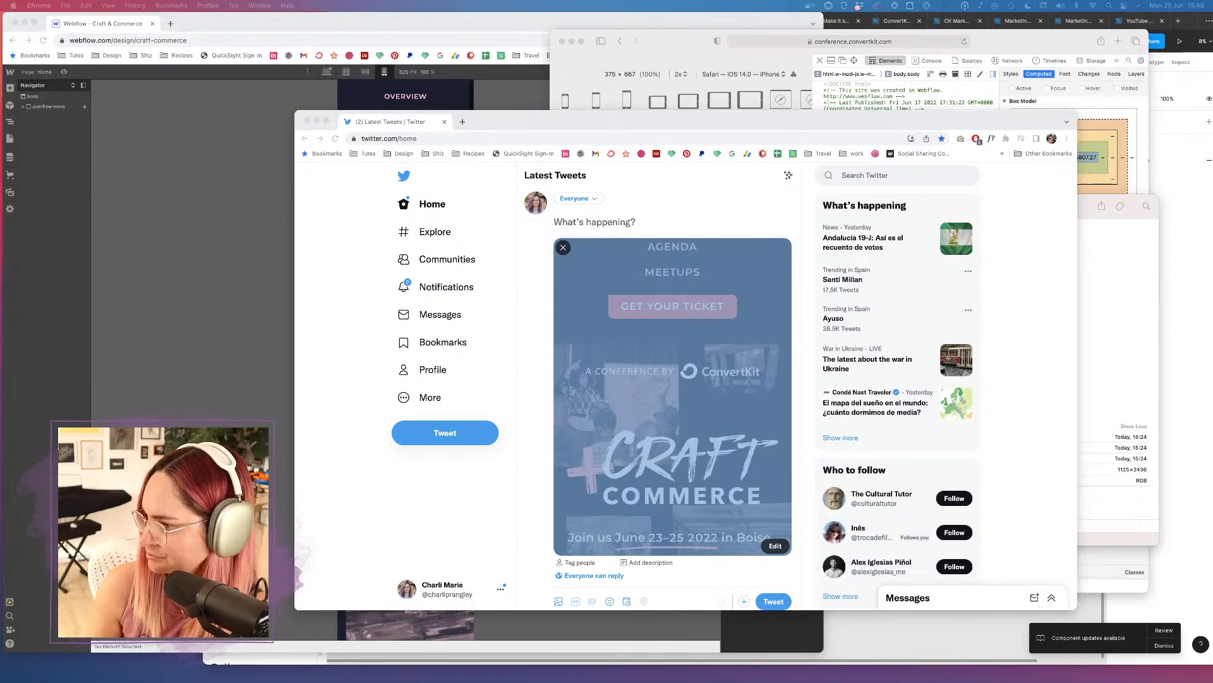
click(818, 106)
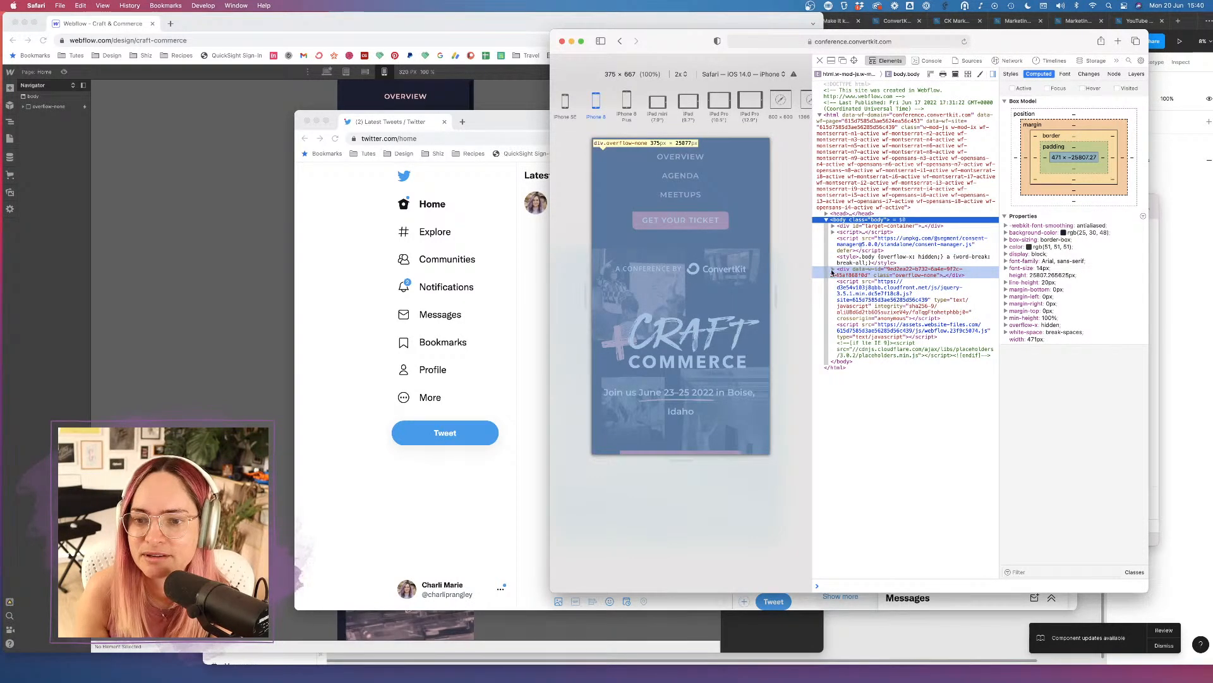
click(450, 95)
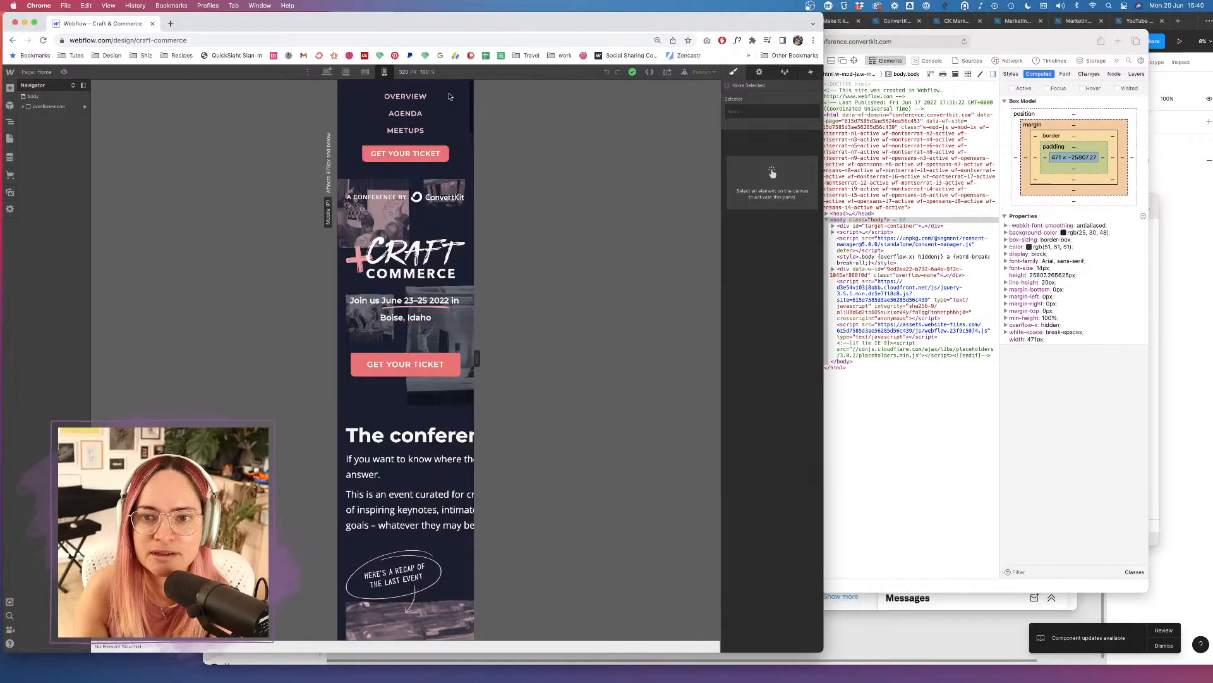
Enter the Sticky Nav symbol from the Settings panel and inspect its wrapper, first Nav Link and btn.
click(761, 73)
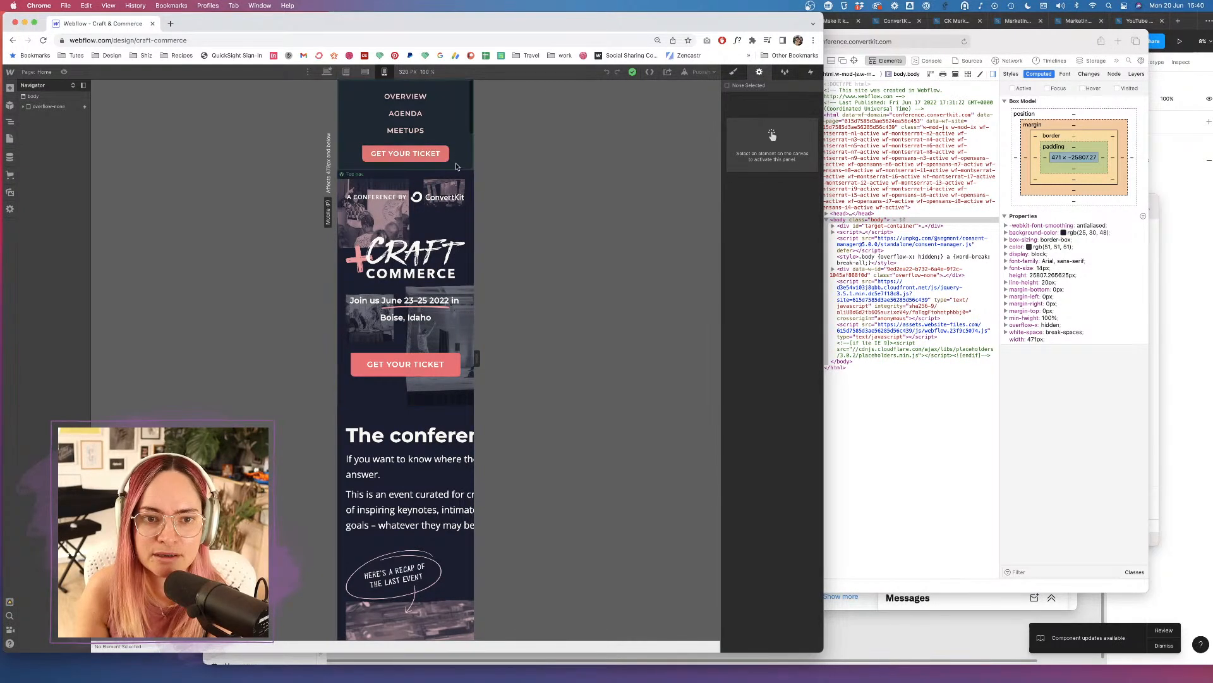
double_click(461, 141)
click(461, 140)
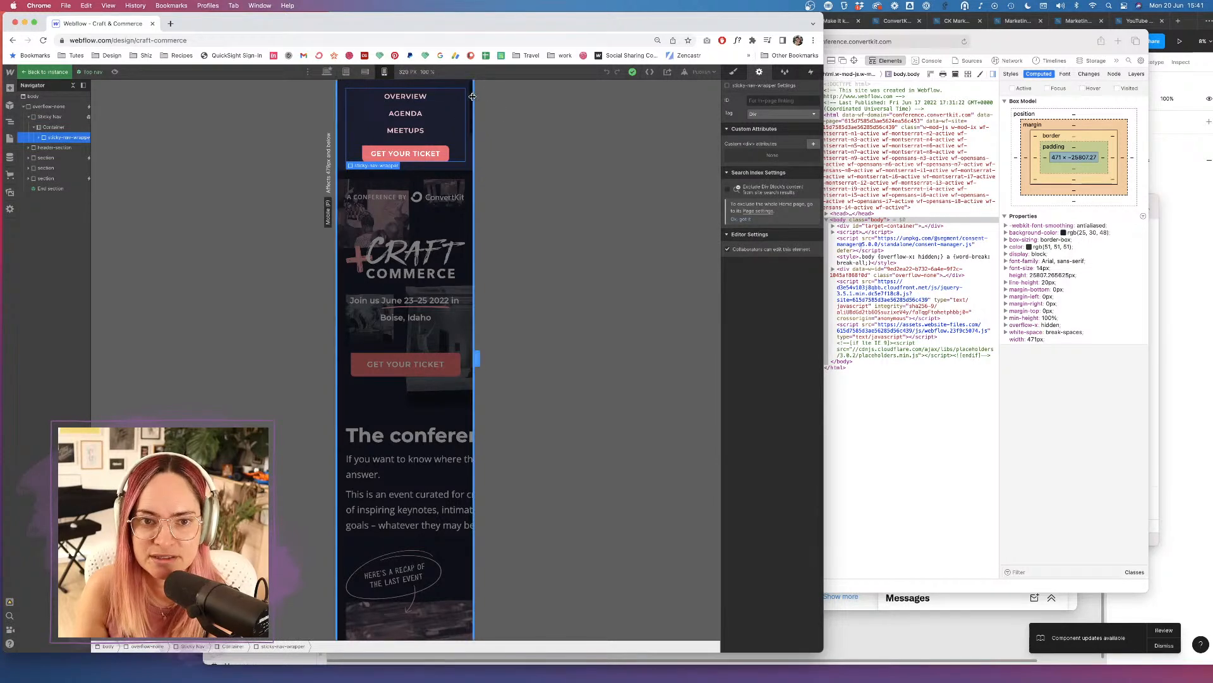
click(41, 139)
click(78, 146)
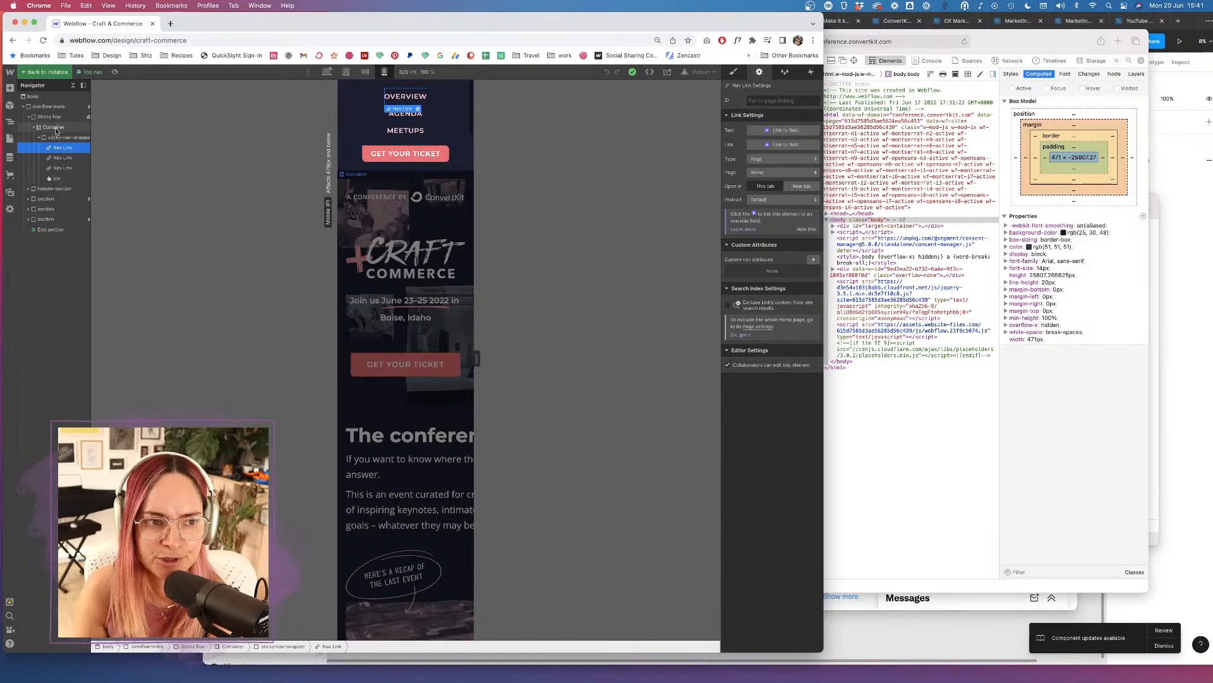
click(58, 178)
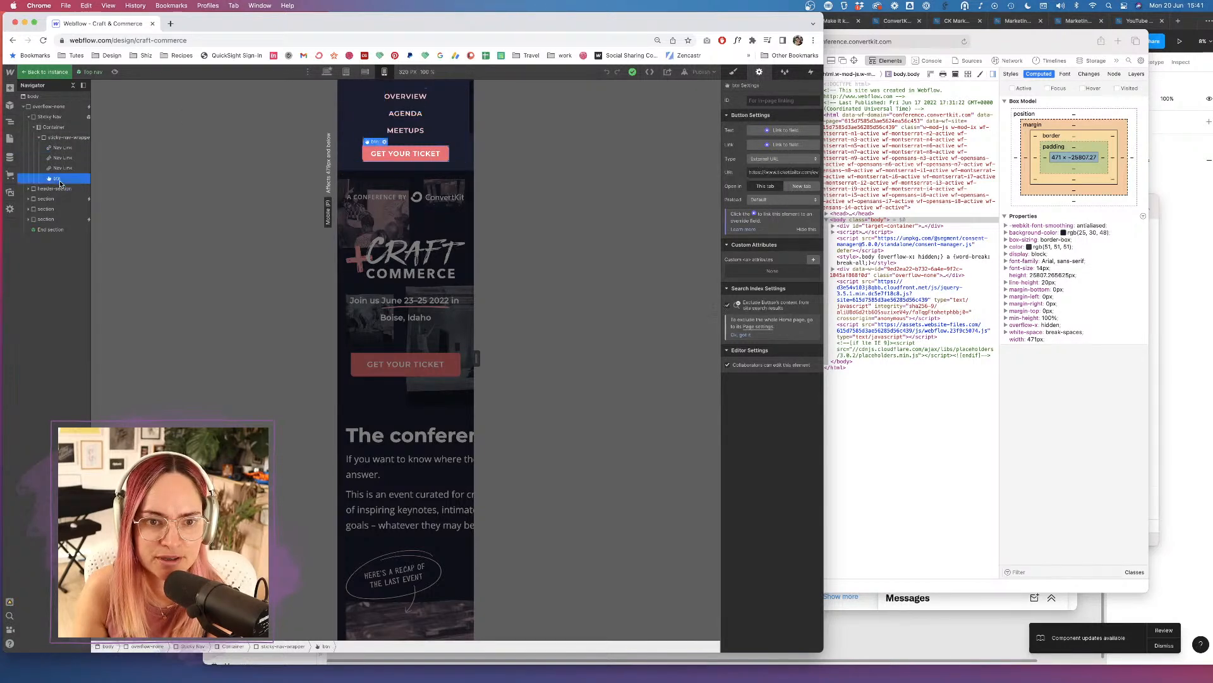
click(62, 138)
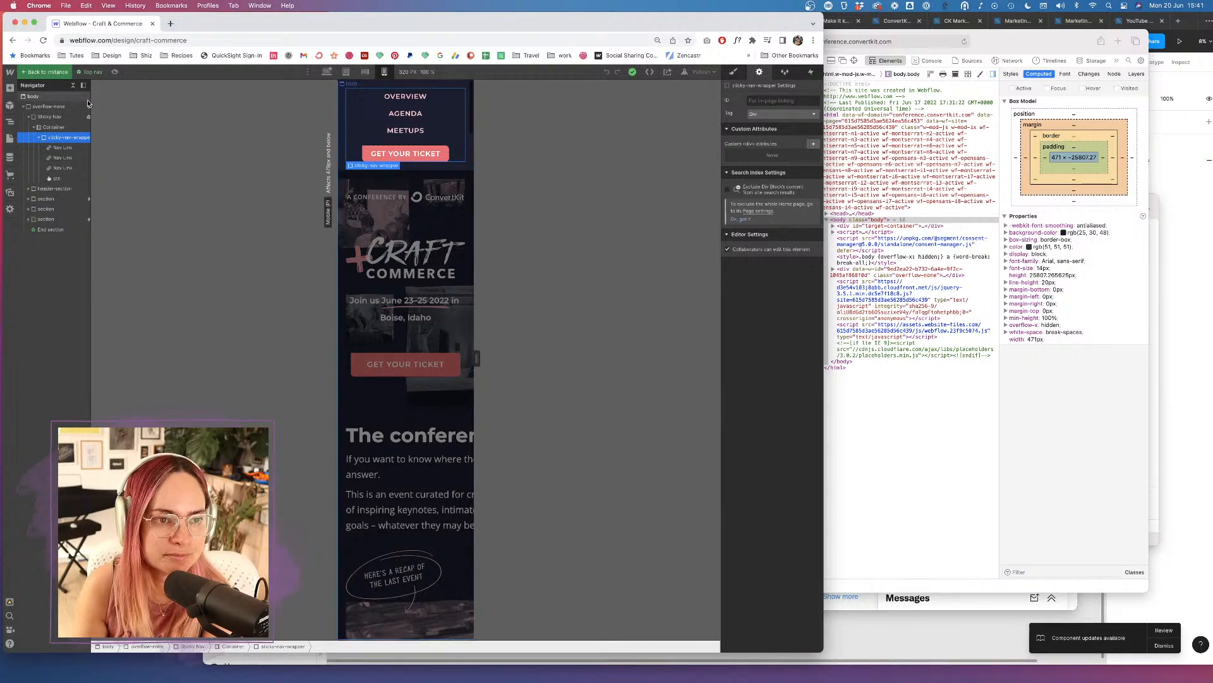
Widen the Navigator and step up through Nav Link, Container and Sticky Nav elements.
drag(90, 103, 138, 104)
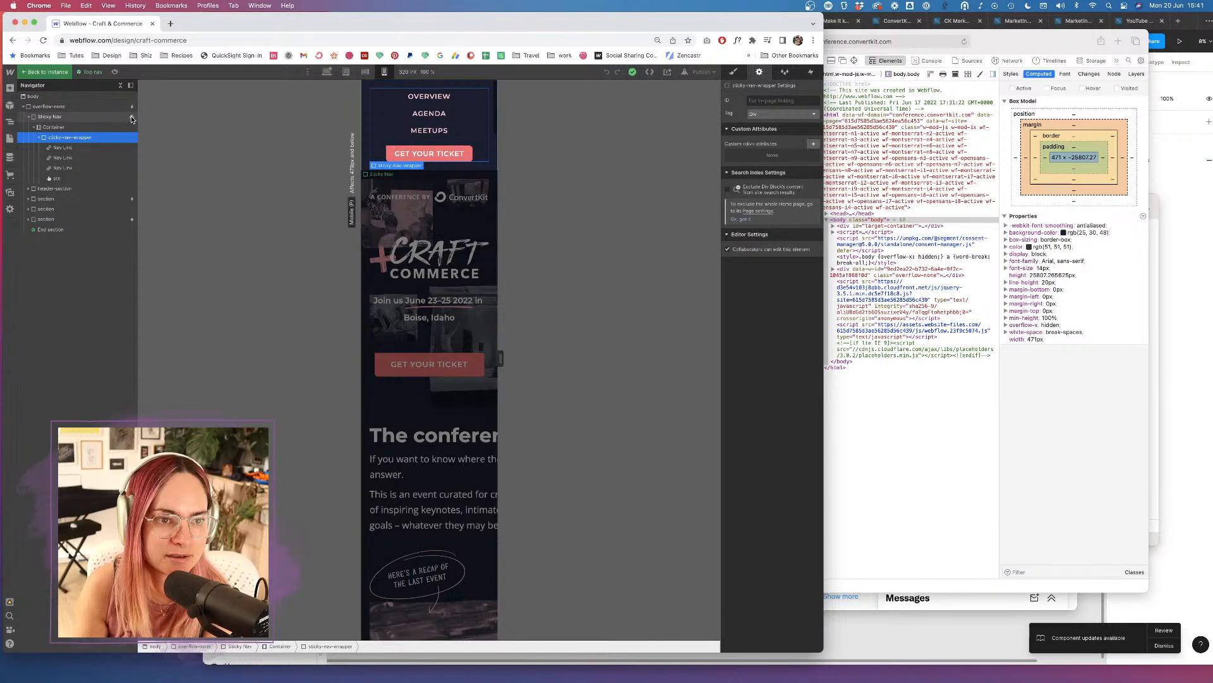
click(79, 146)
click(73, 127)
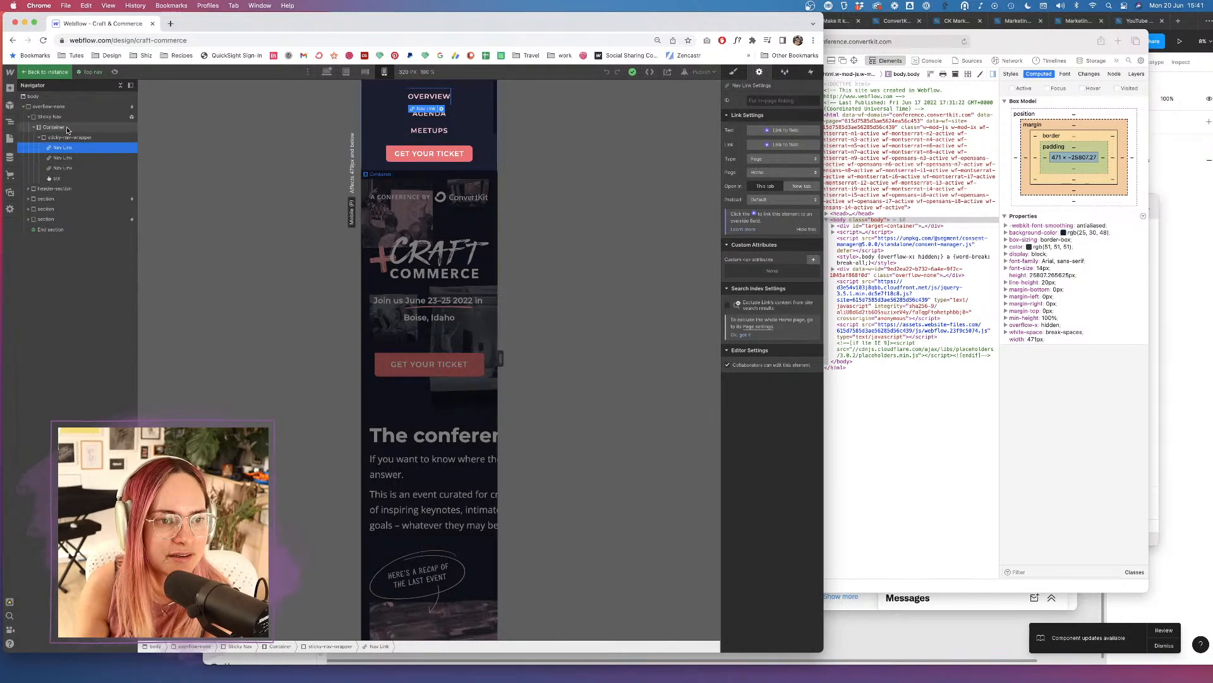
click(72, 117)
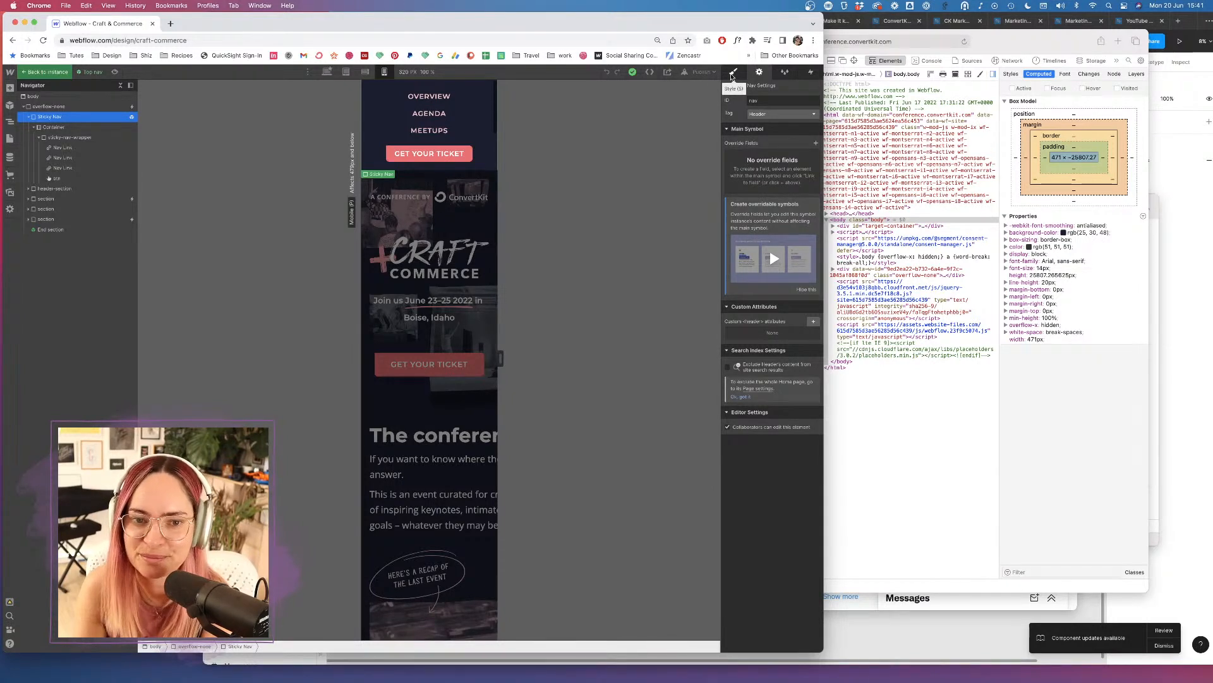
click(76, 127)
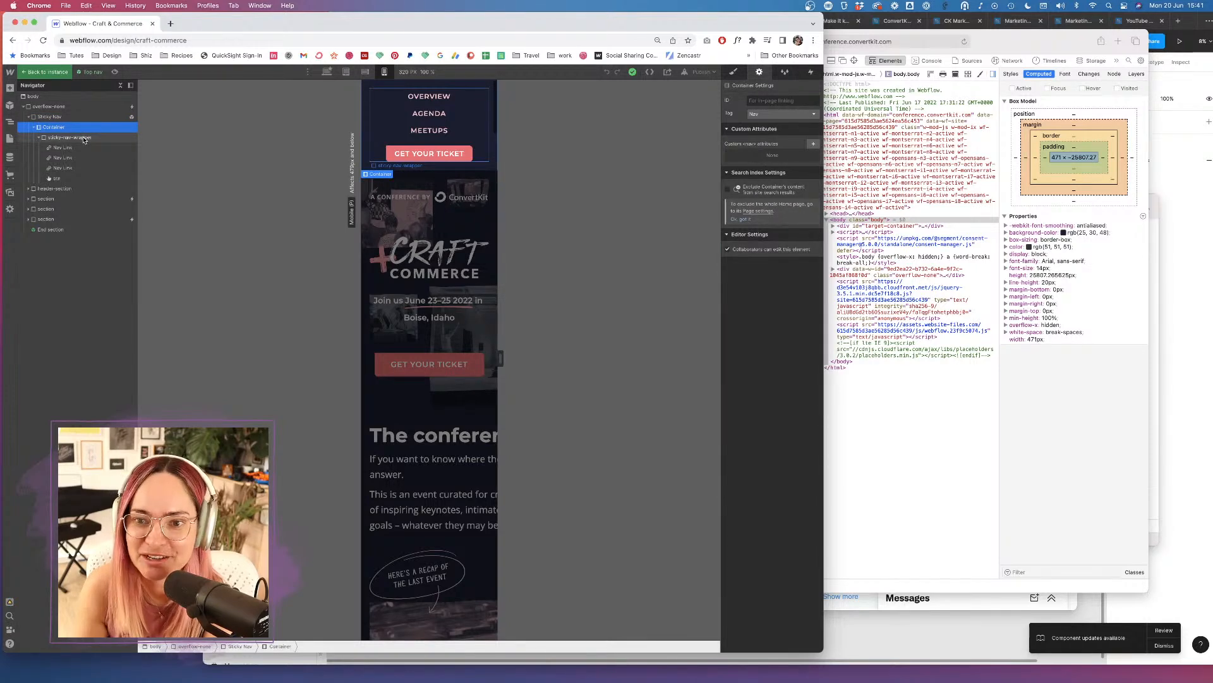
click(84, 138)
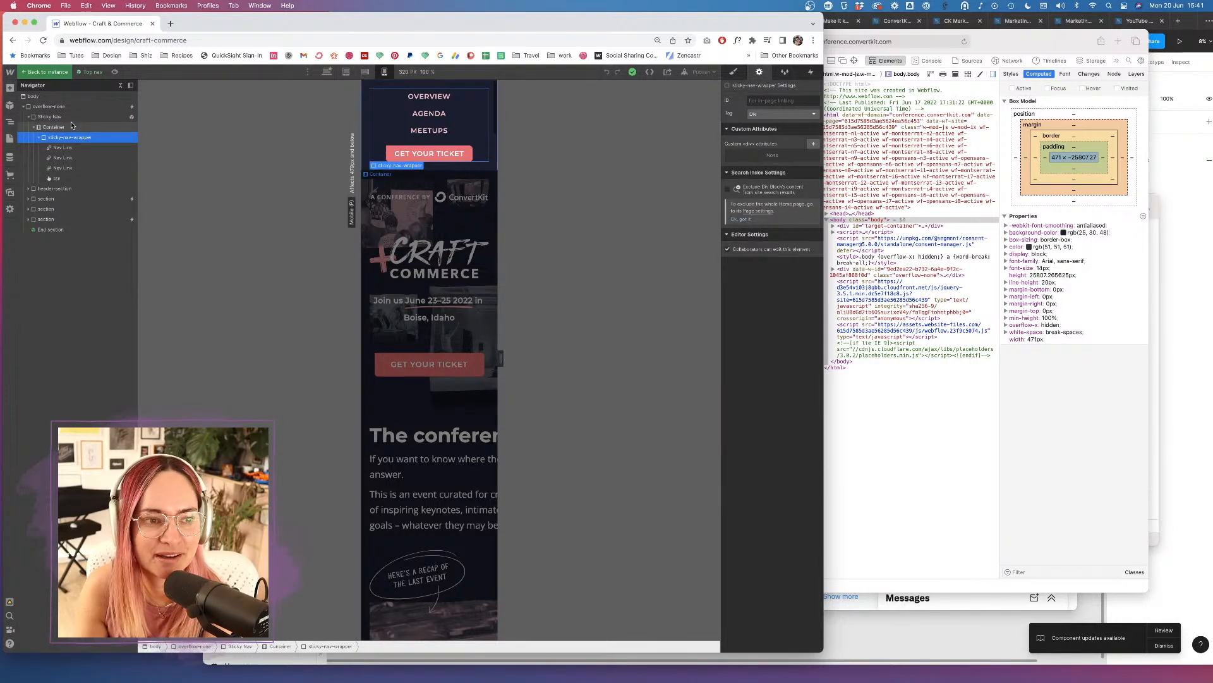
click(73, 117)
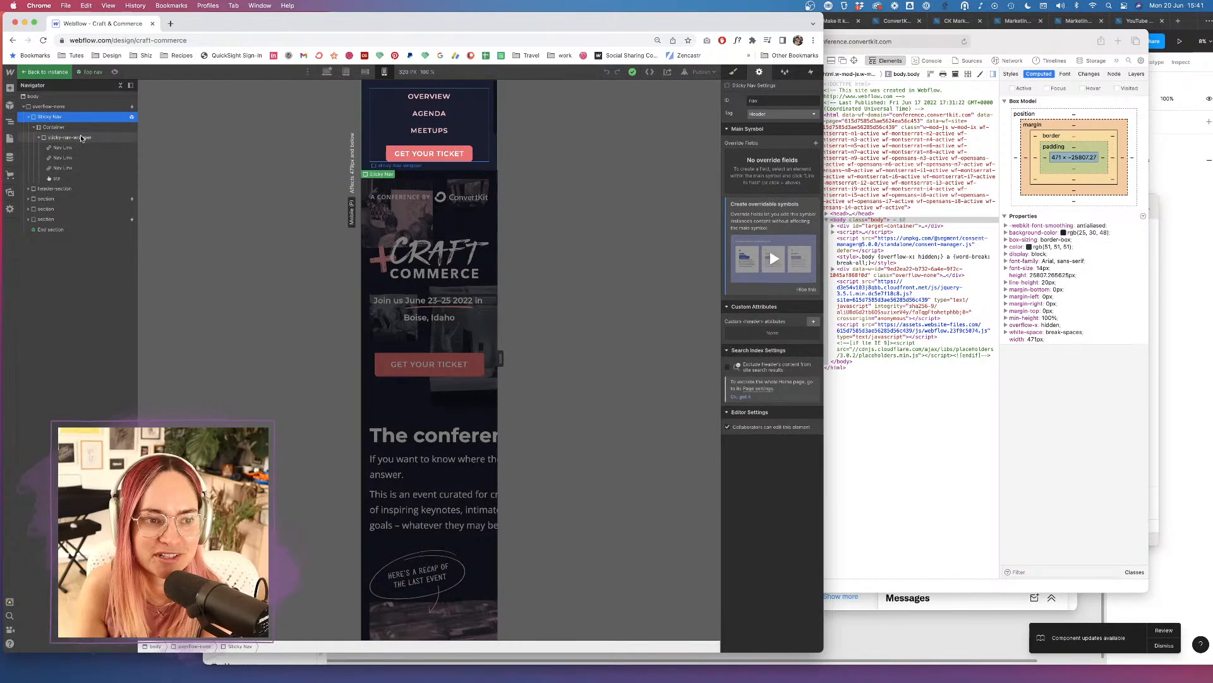
click(72, 180)
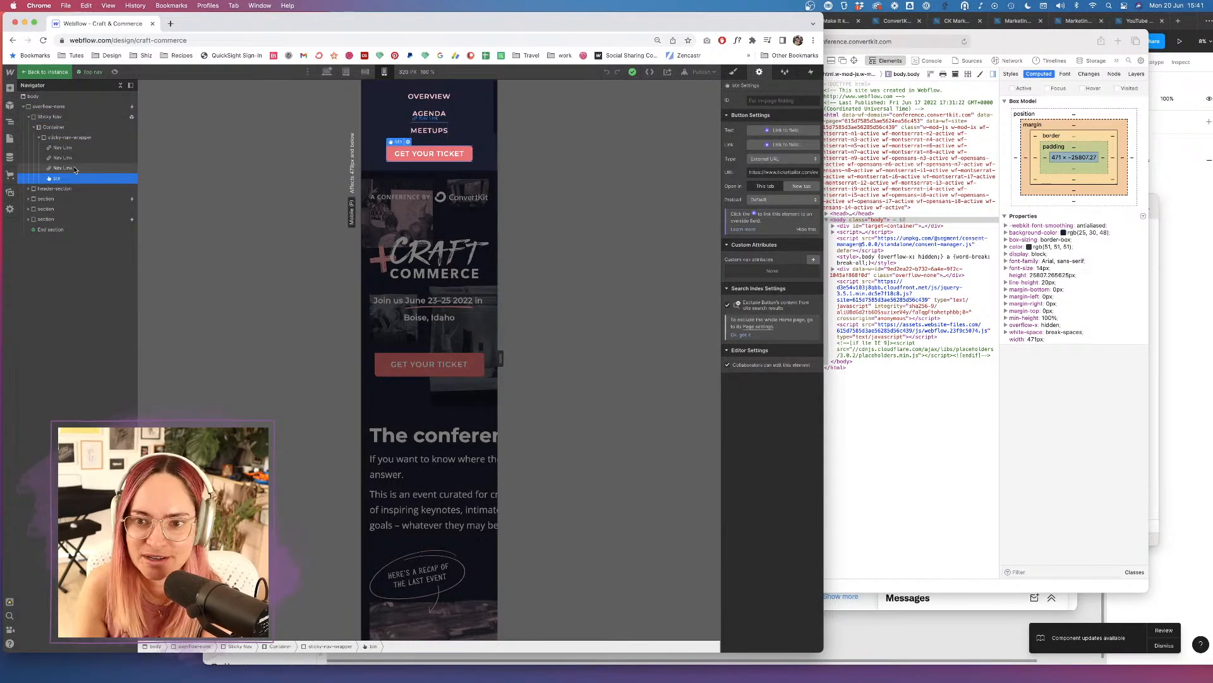
click(74, 169)
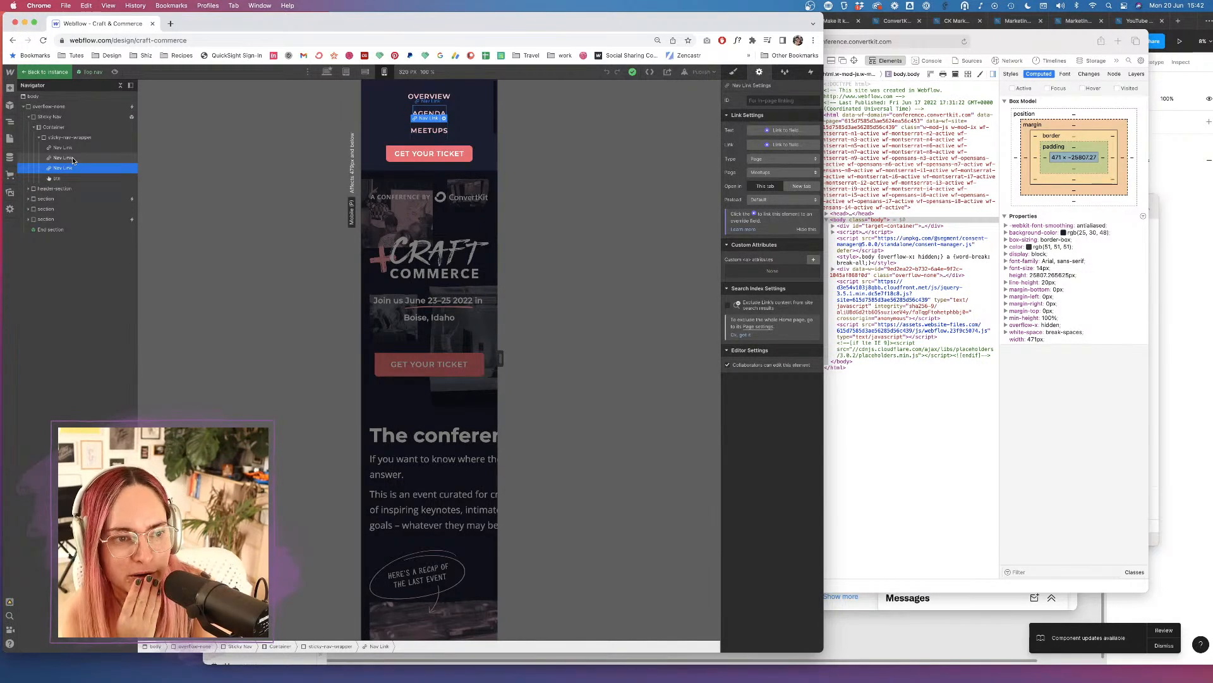
click(68, 138)
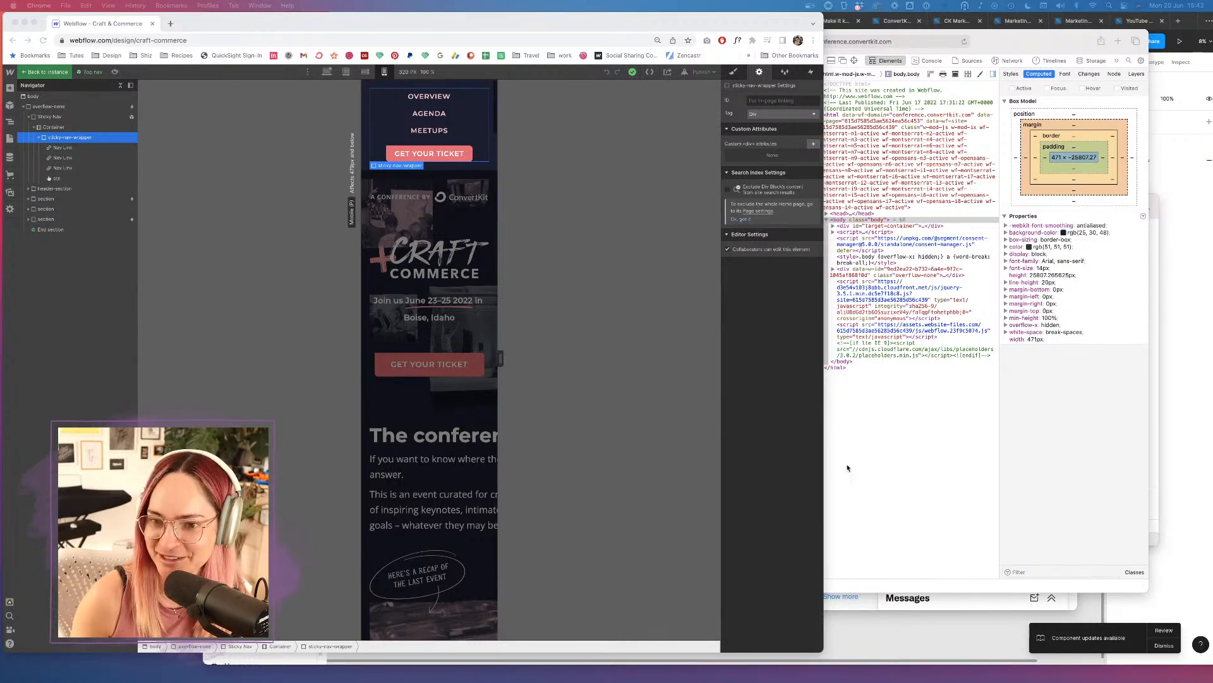
click(567, 359)
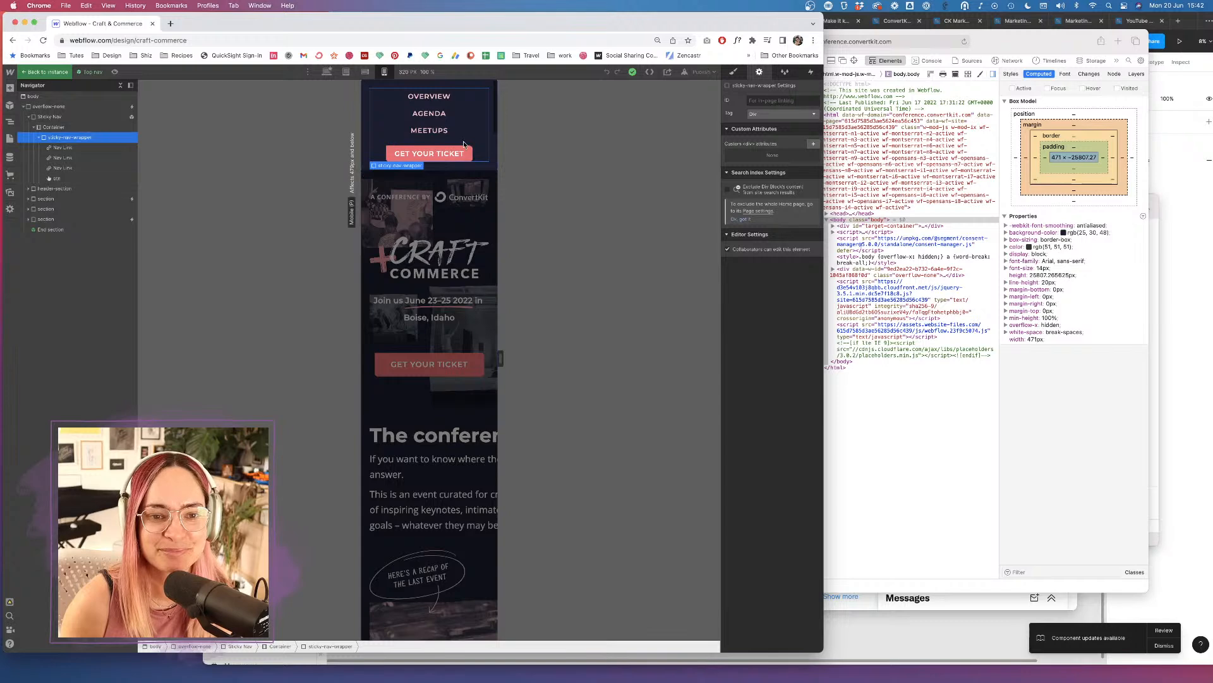
click(495, 127)
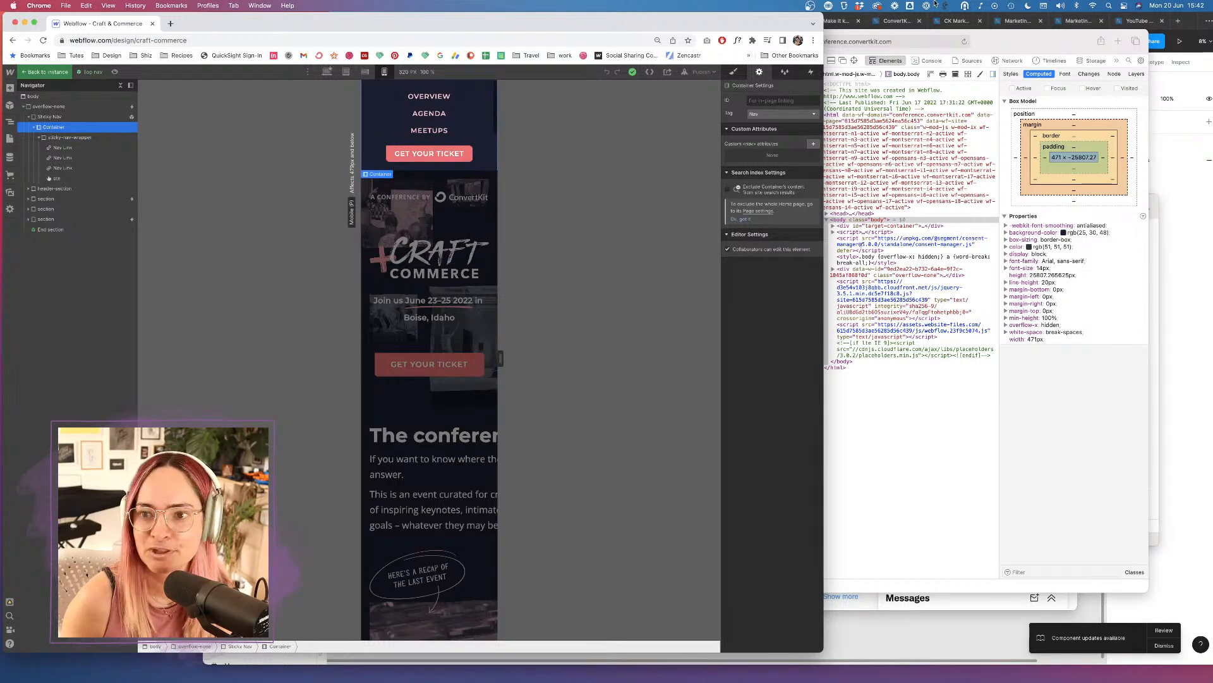
Write the tweet about a random space above the nav on phones, asking how to fix it.
click(853, 607)
click(563, 218)
text(Having this issue on m)
key(BackSpace)
text(a)
key(BackSpace)
key(BackSpace)
text(my Webflow build where there)
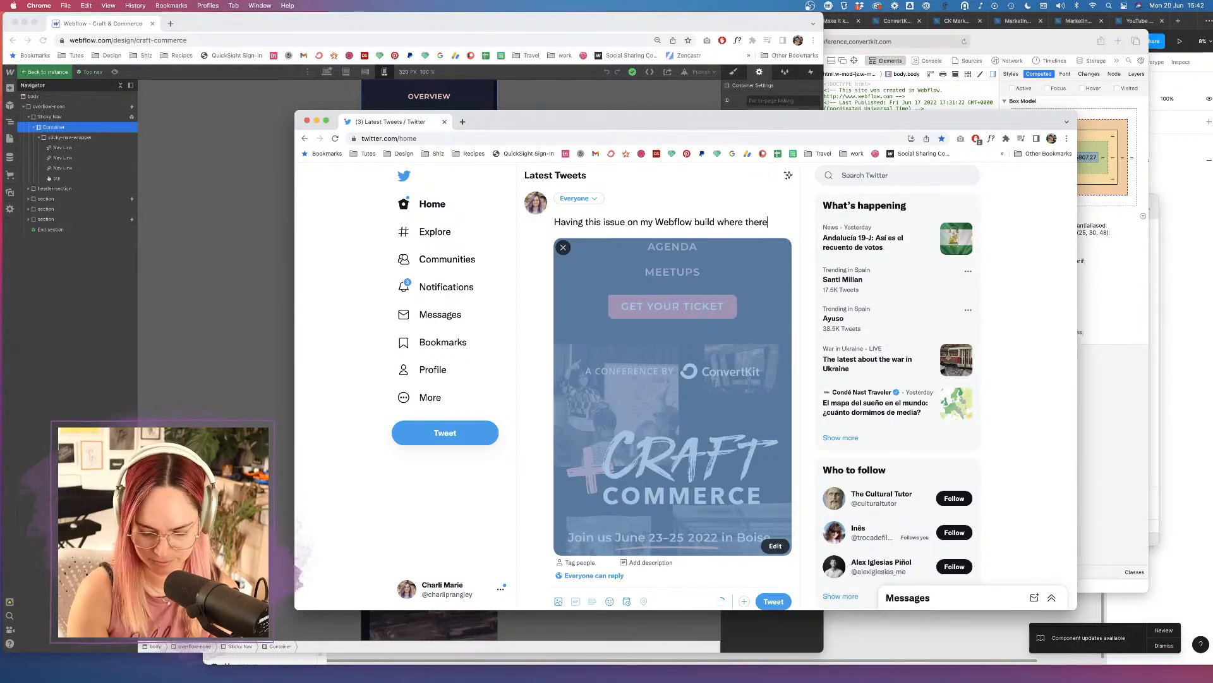
text('s a random space)
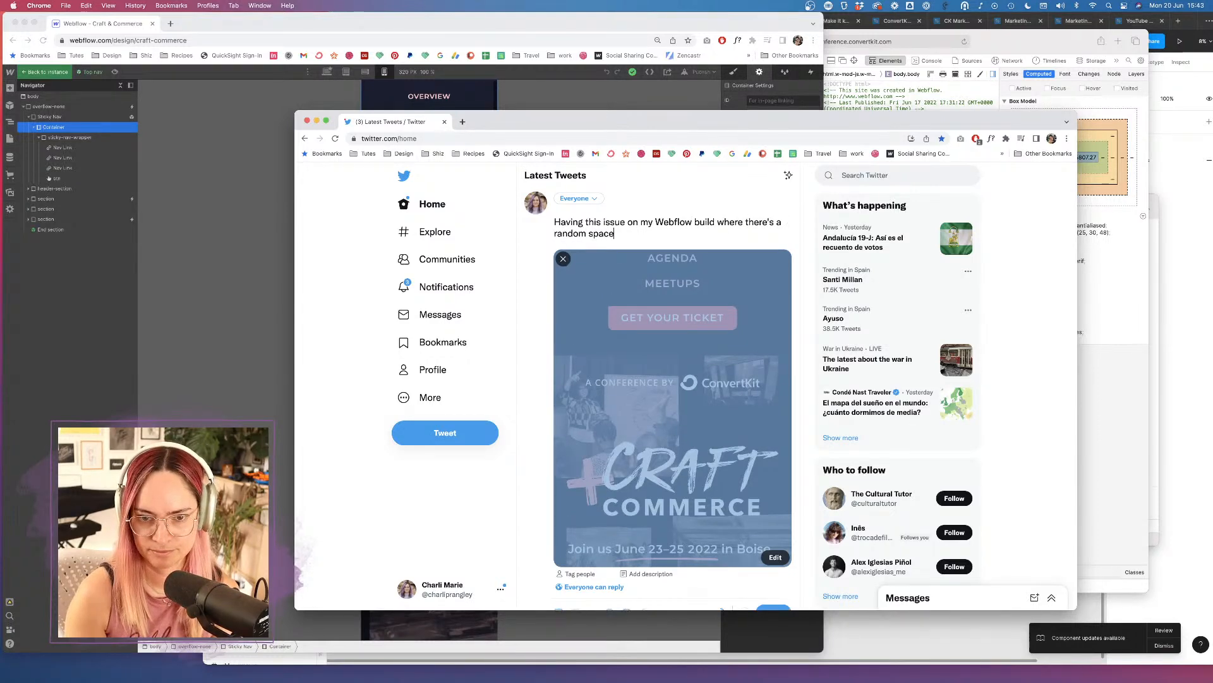
text( above the )
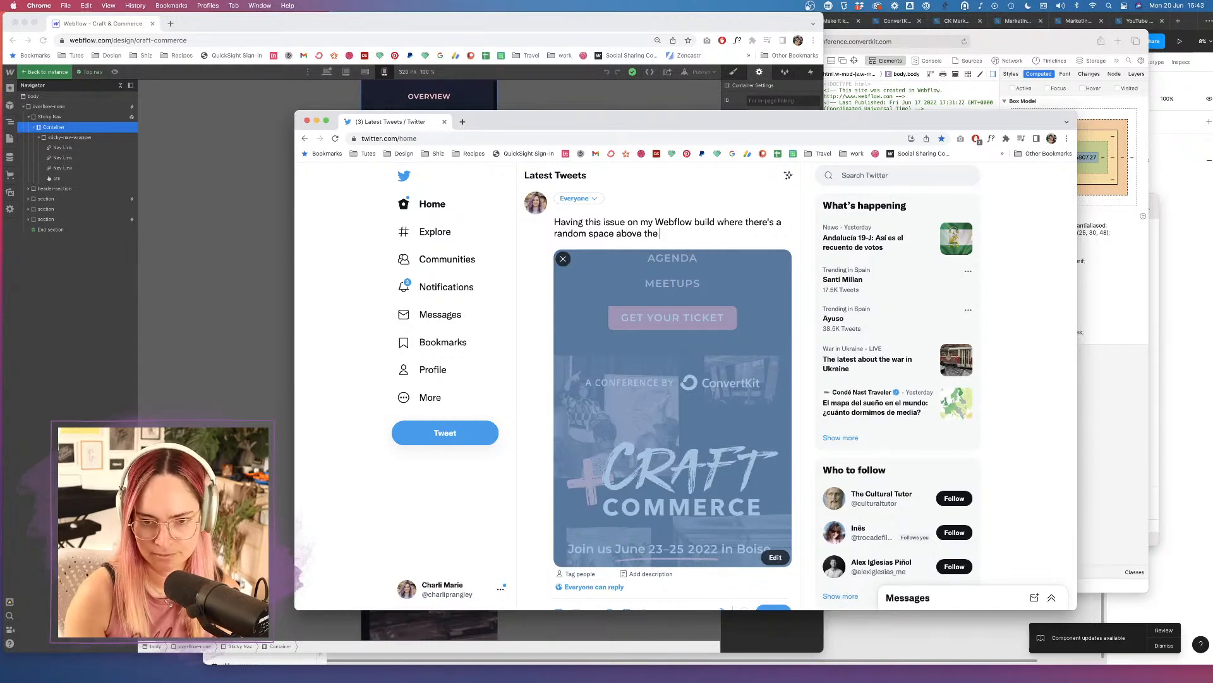
text(nav o)
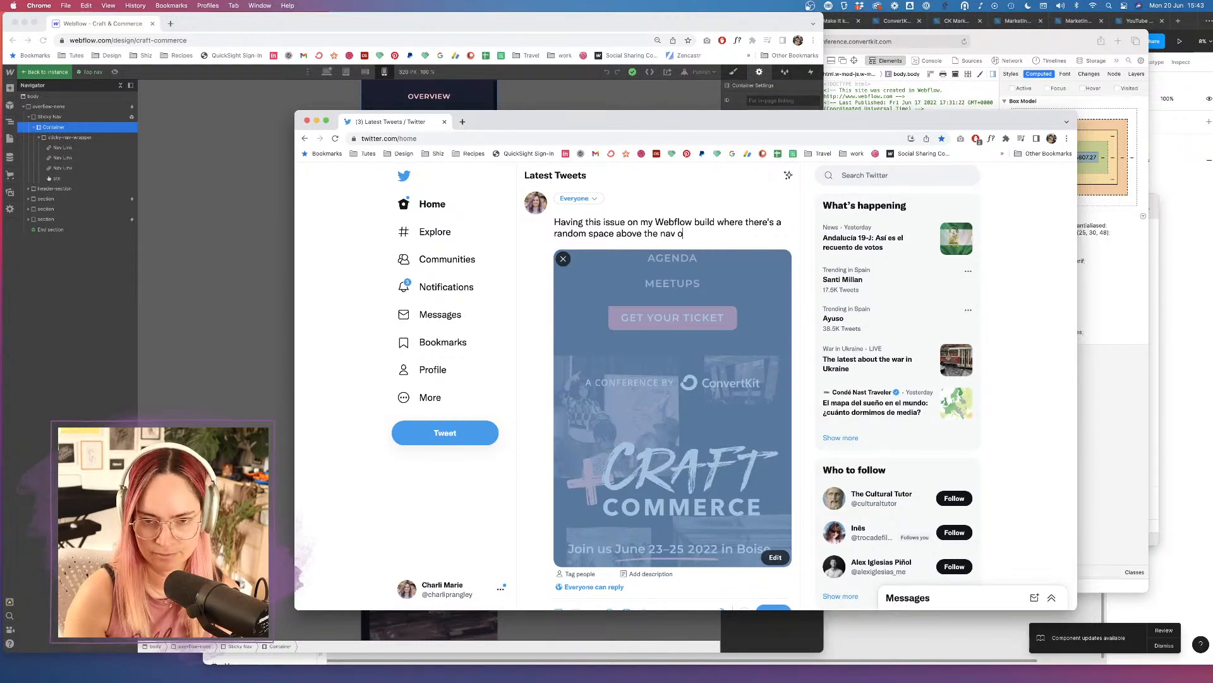
text(n a phon)
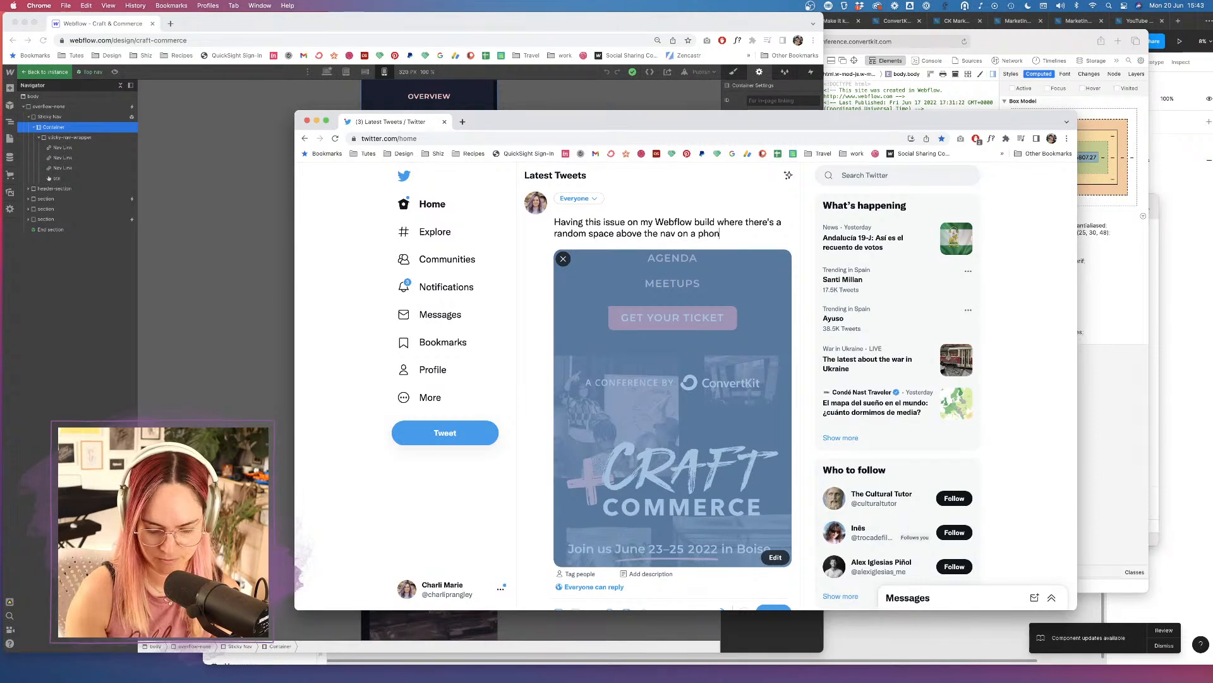
text(e (just on a p)
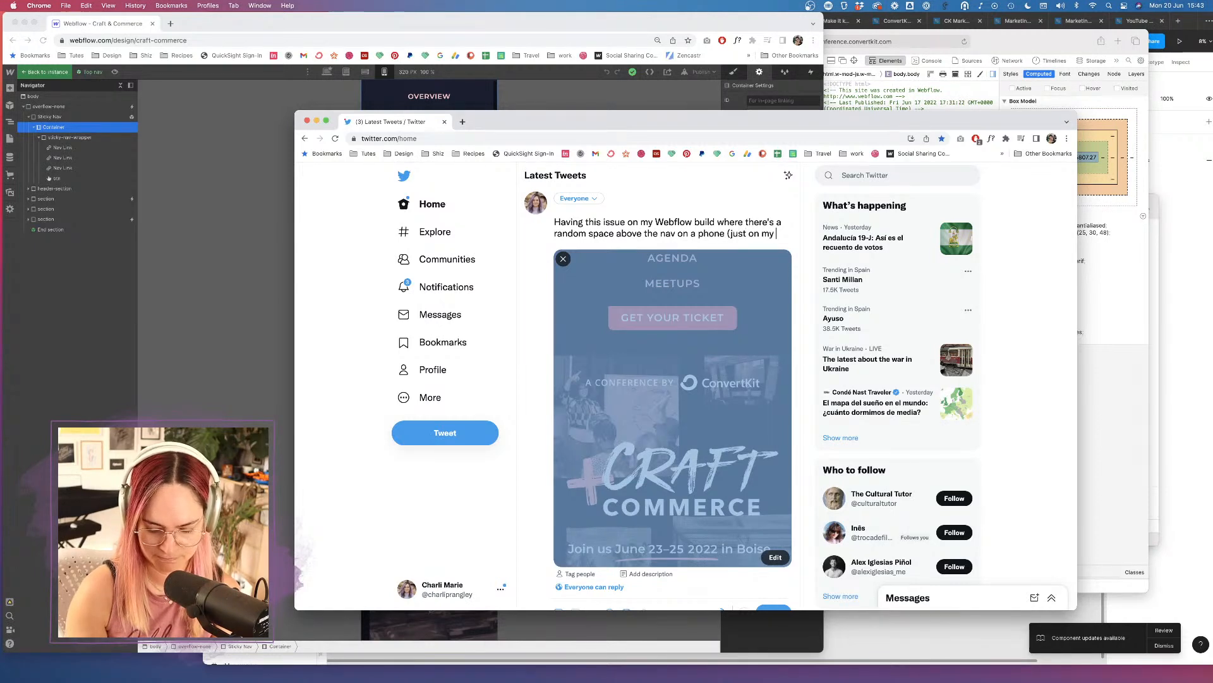
text(hone, n)
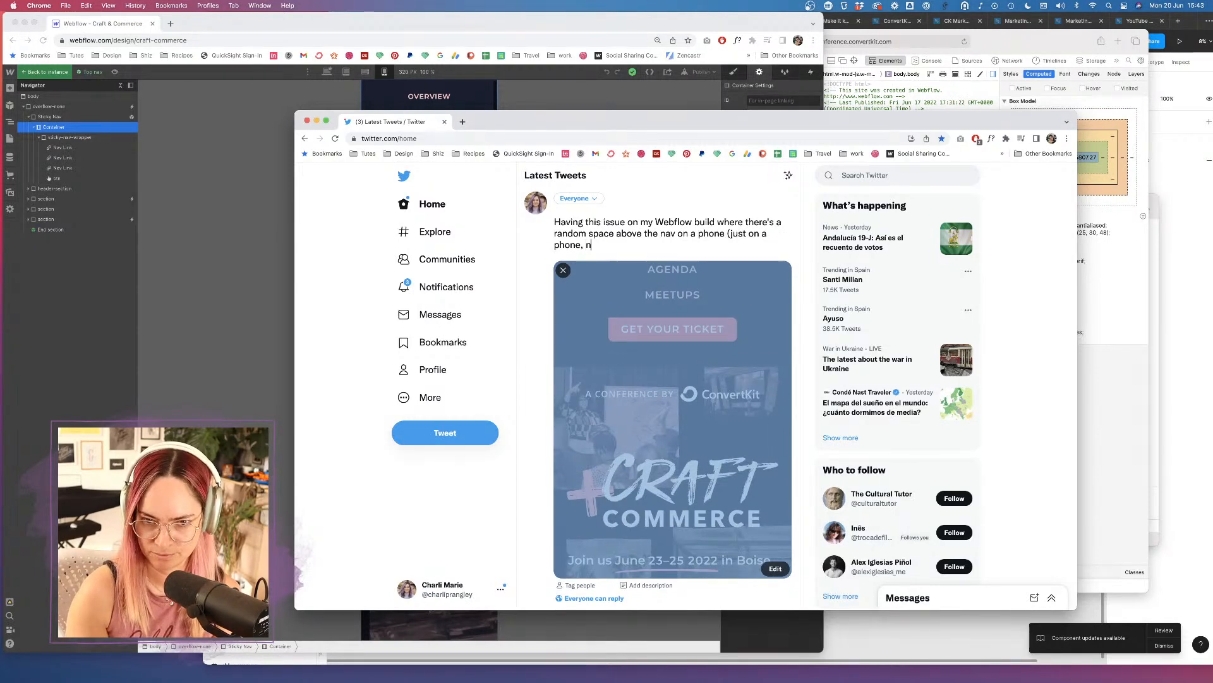
text(ot when you )
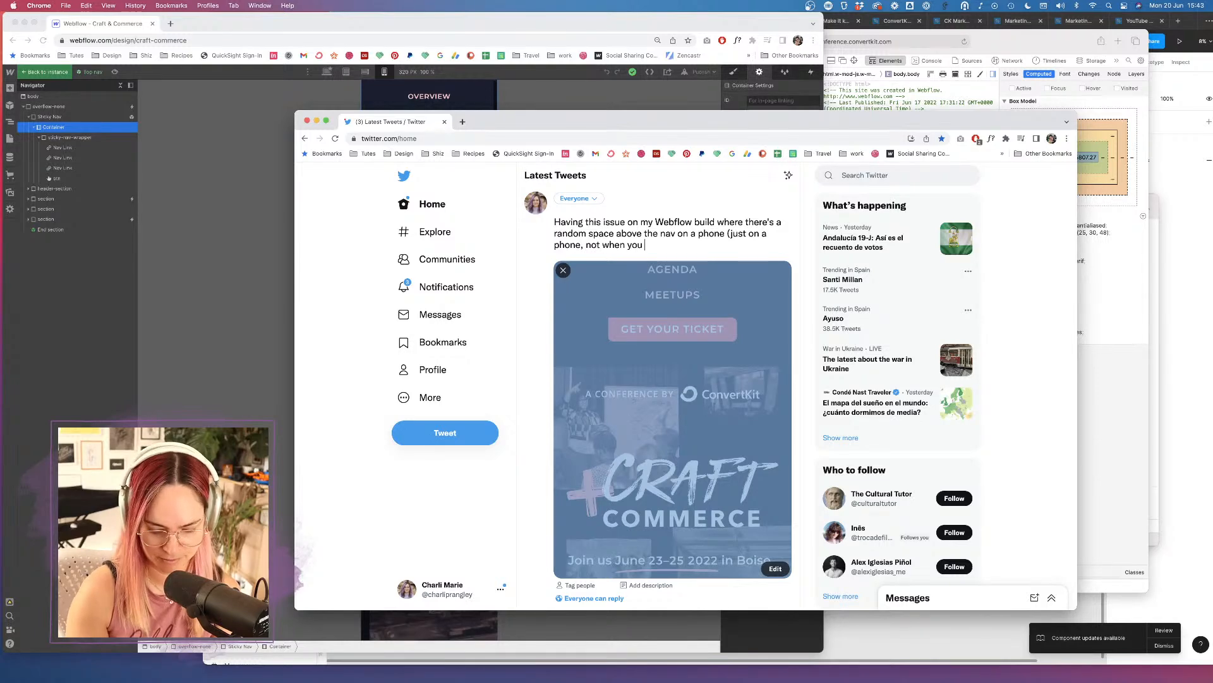
text(view the screen at this suiz)
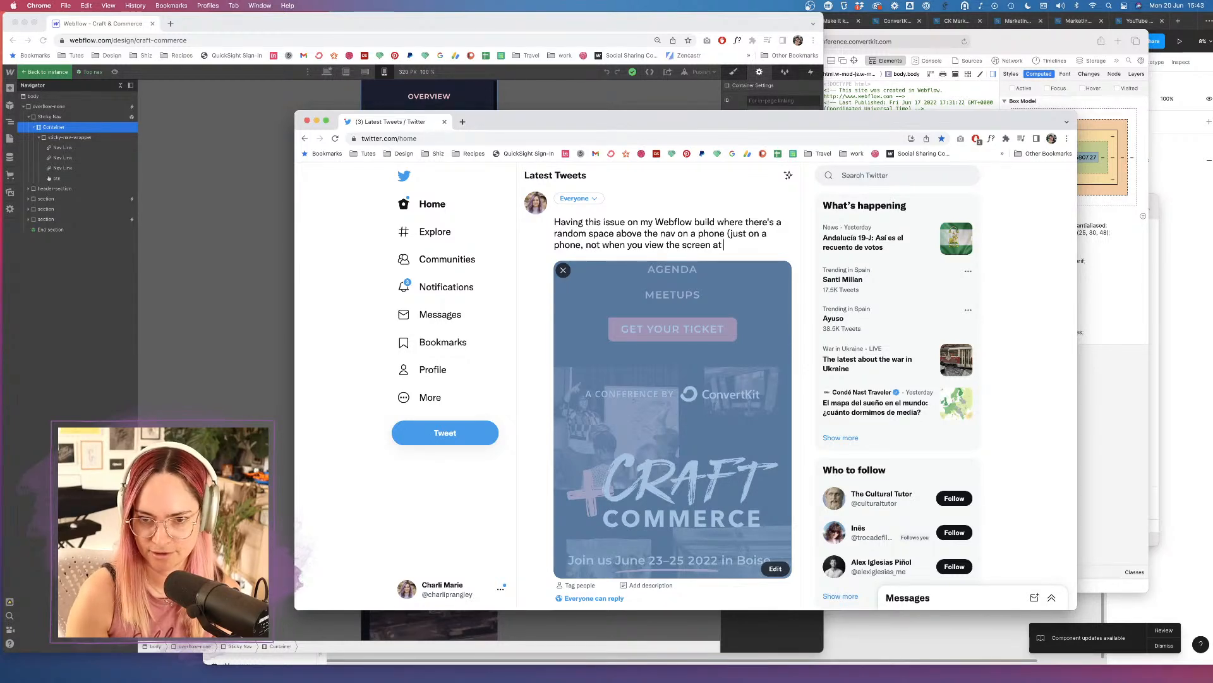
key(BackSpace)
key(BackSpace)
key(BackSpace)
text(ize in a de)
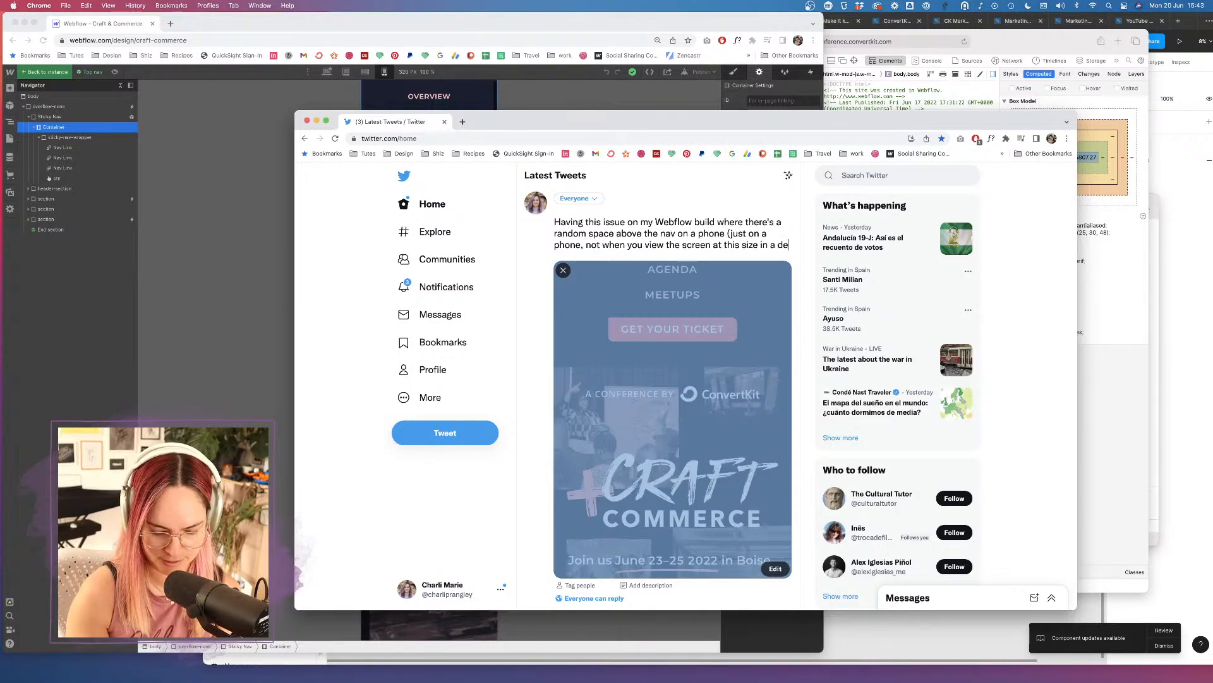
text(sktop browser)
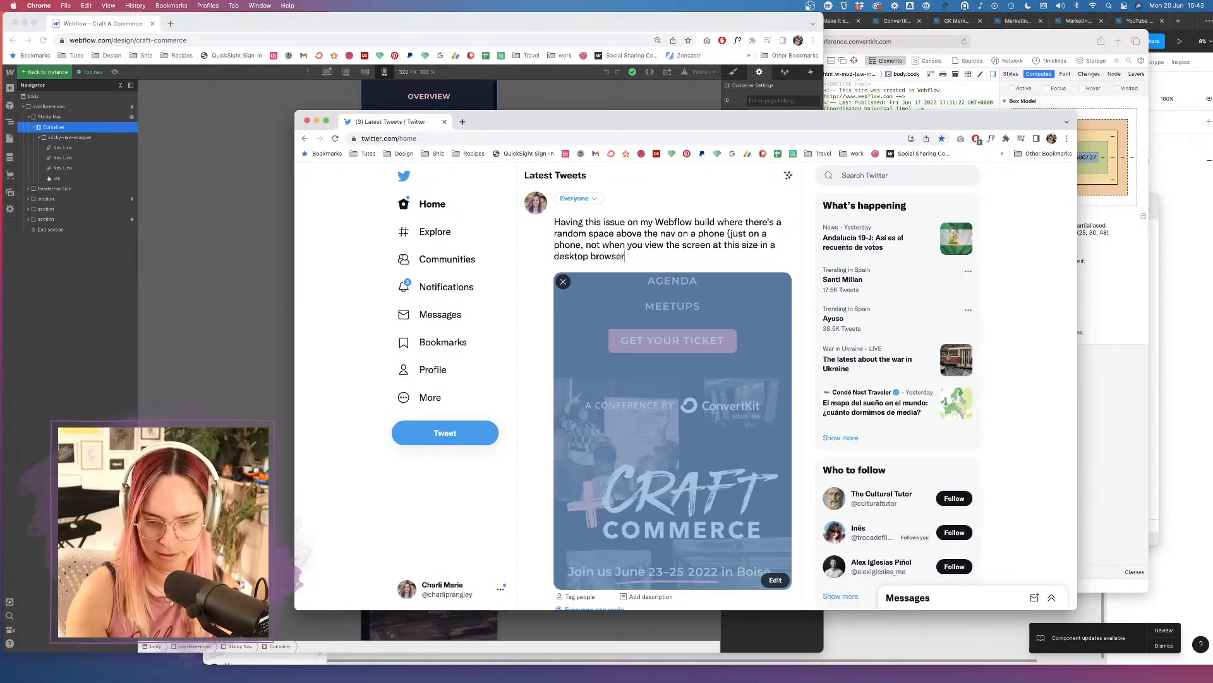
text(). Anyone encourn)
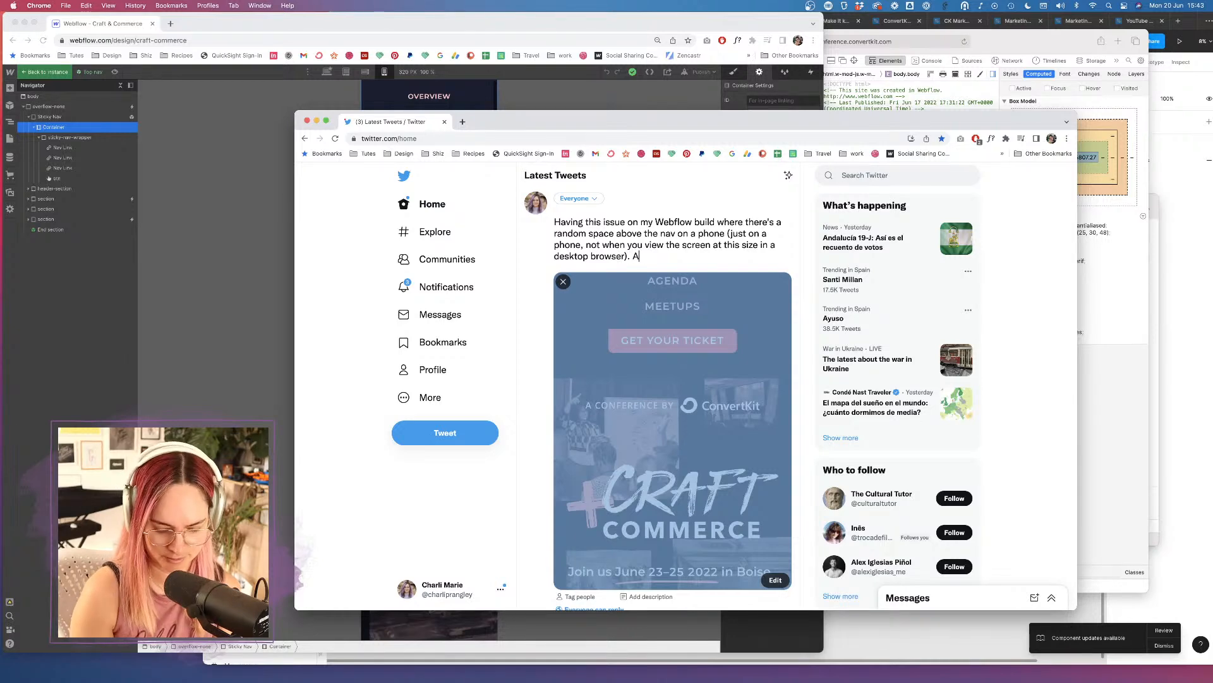
key(BackSpace)
key(BackSpace)
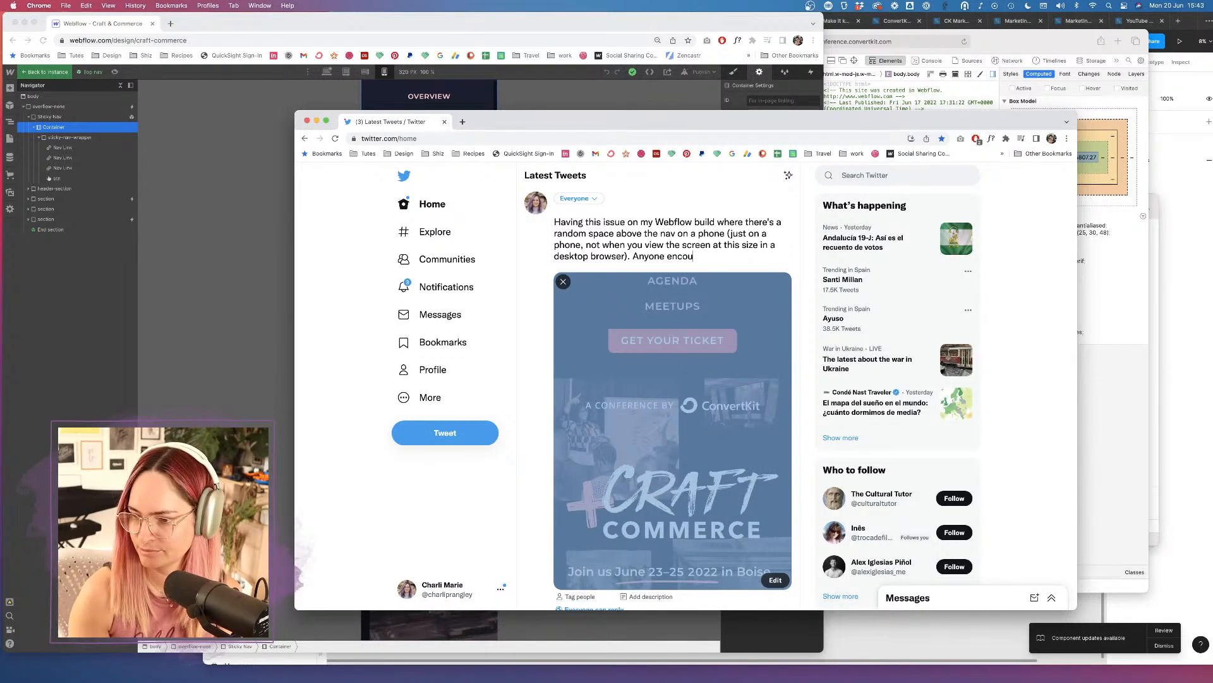
text(n)
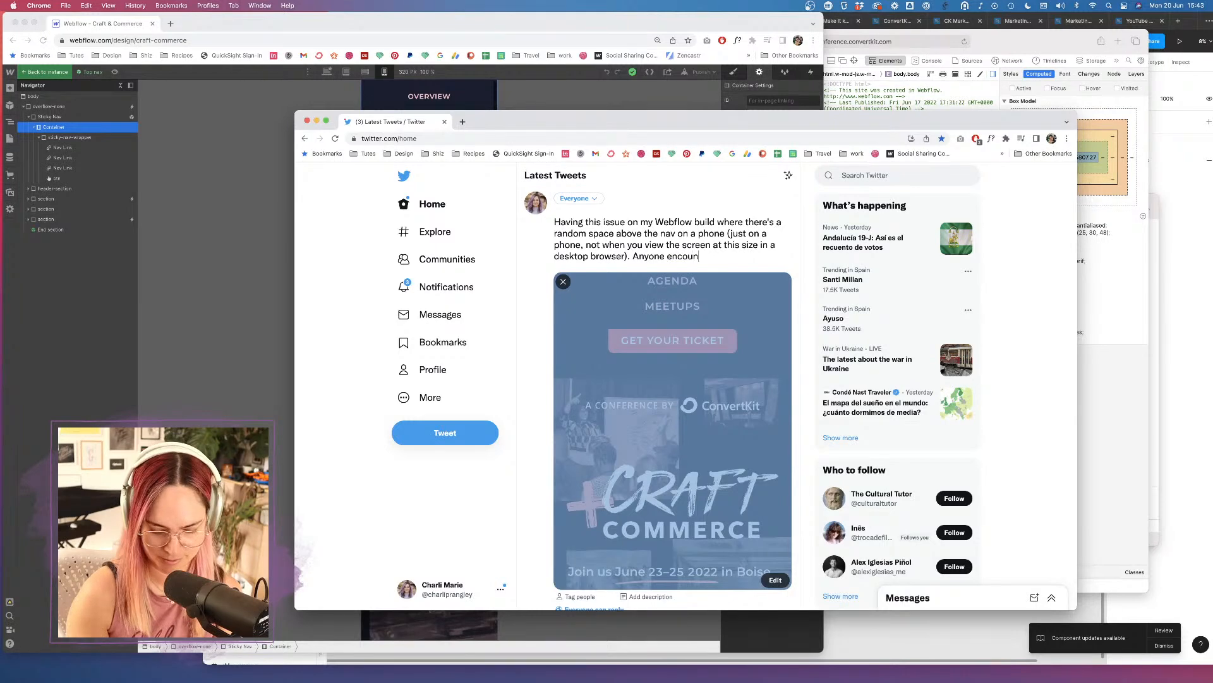
text(tered this before)
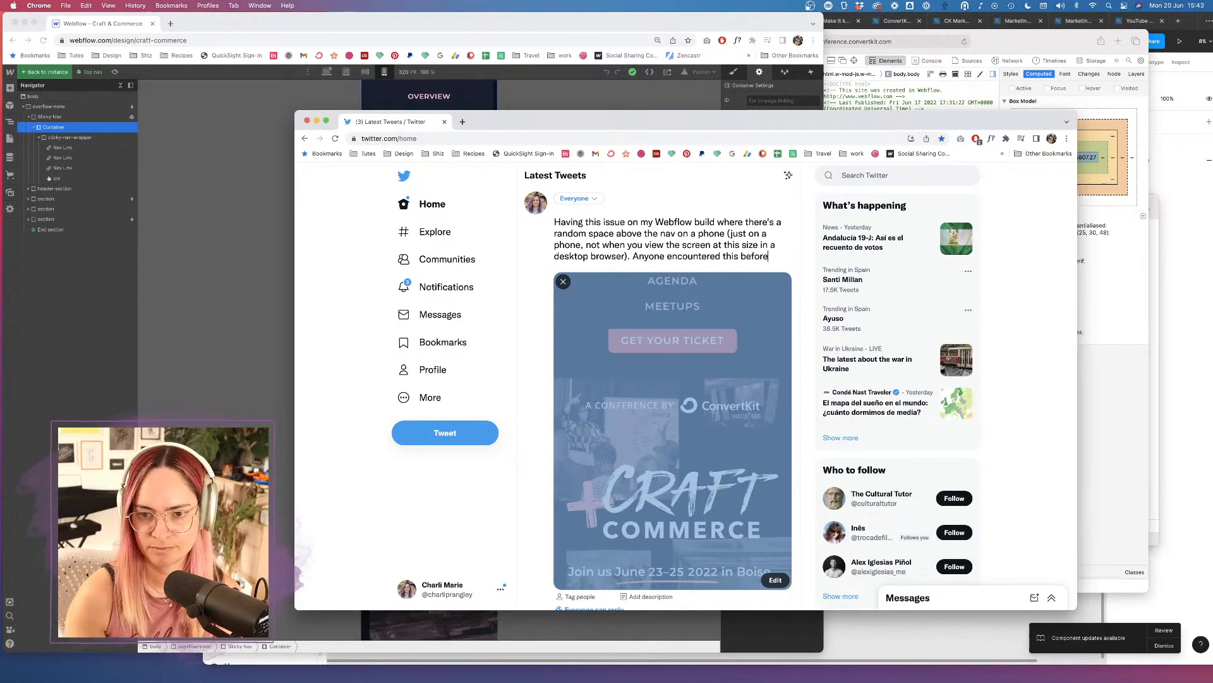
text(? Not sure how to fix!)
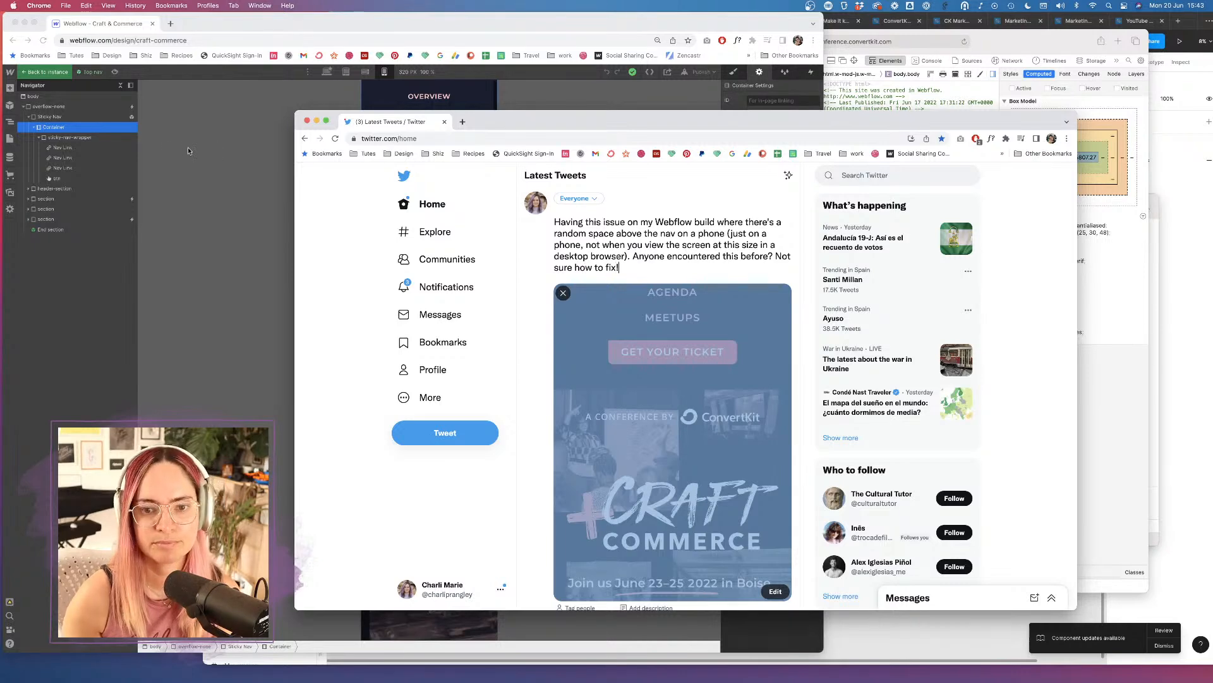
Screenshot Webflow's element tree, attach it from the Desktop as the second image, and post the tweet.
click(188, 151)
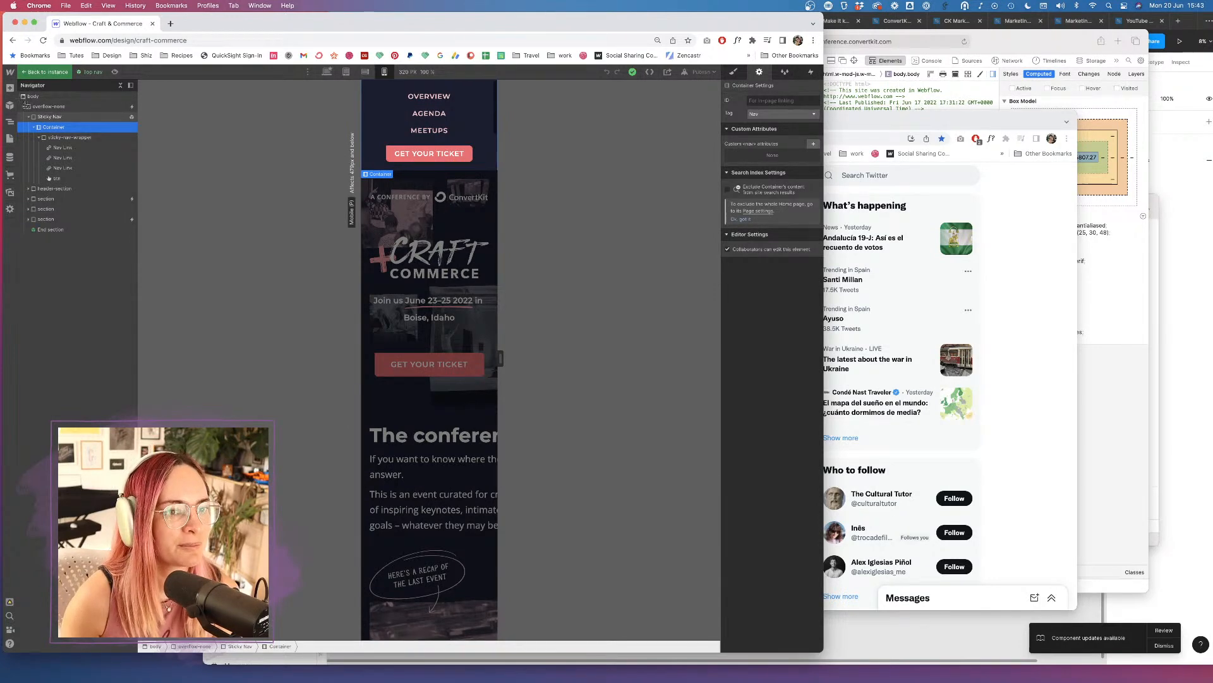
mouse_move(16, 89)
mouse_down()
mouse_move(118, 140)
mouse_move(146, 199)
mouse_up()
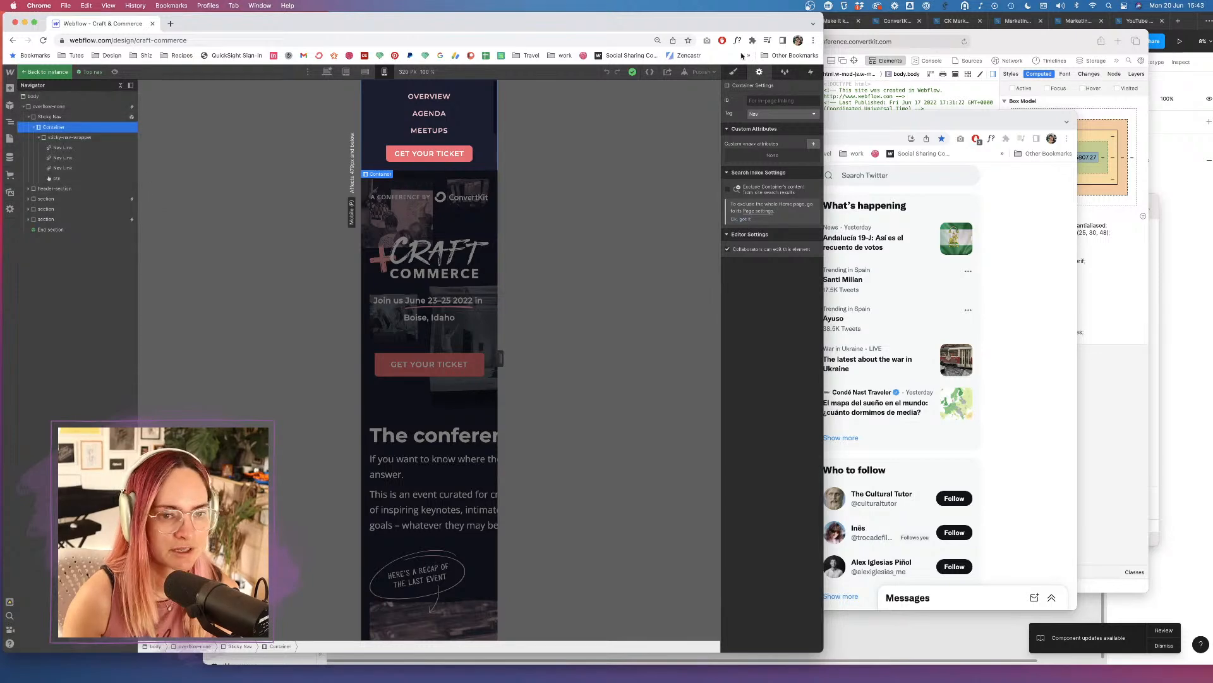
click(1007, 152)
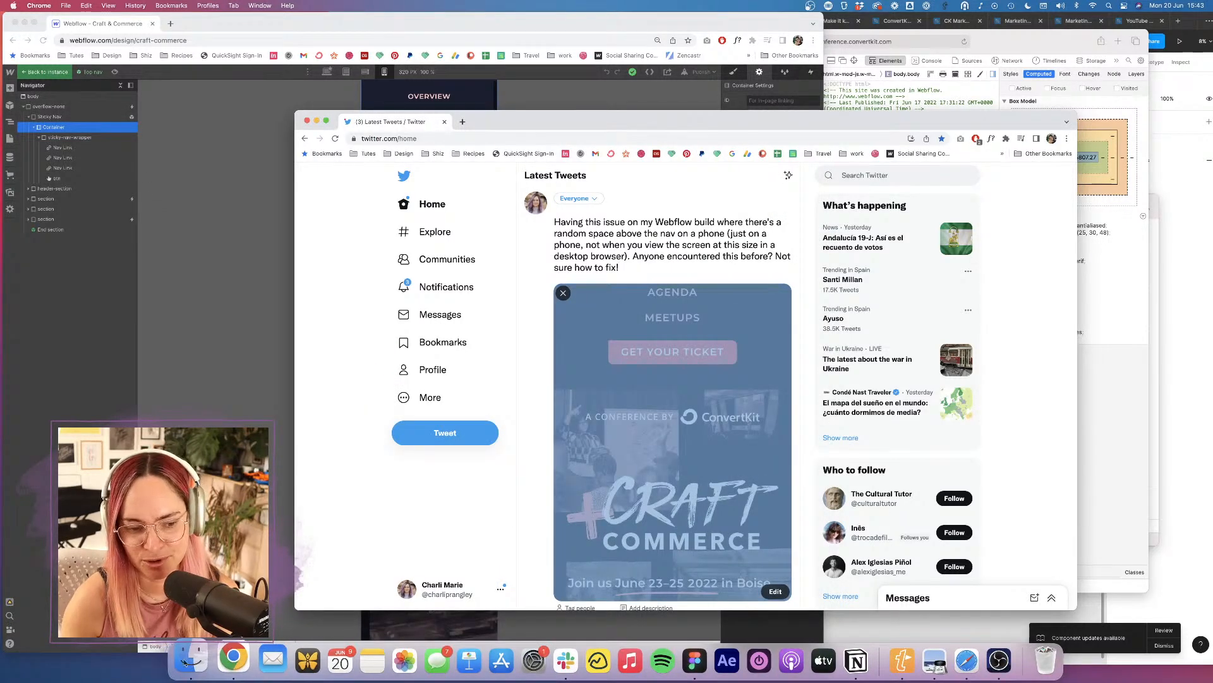
click(187, 661)
click(712, 288)
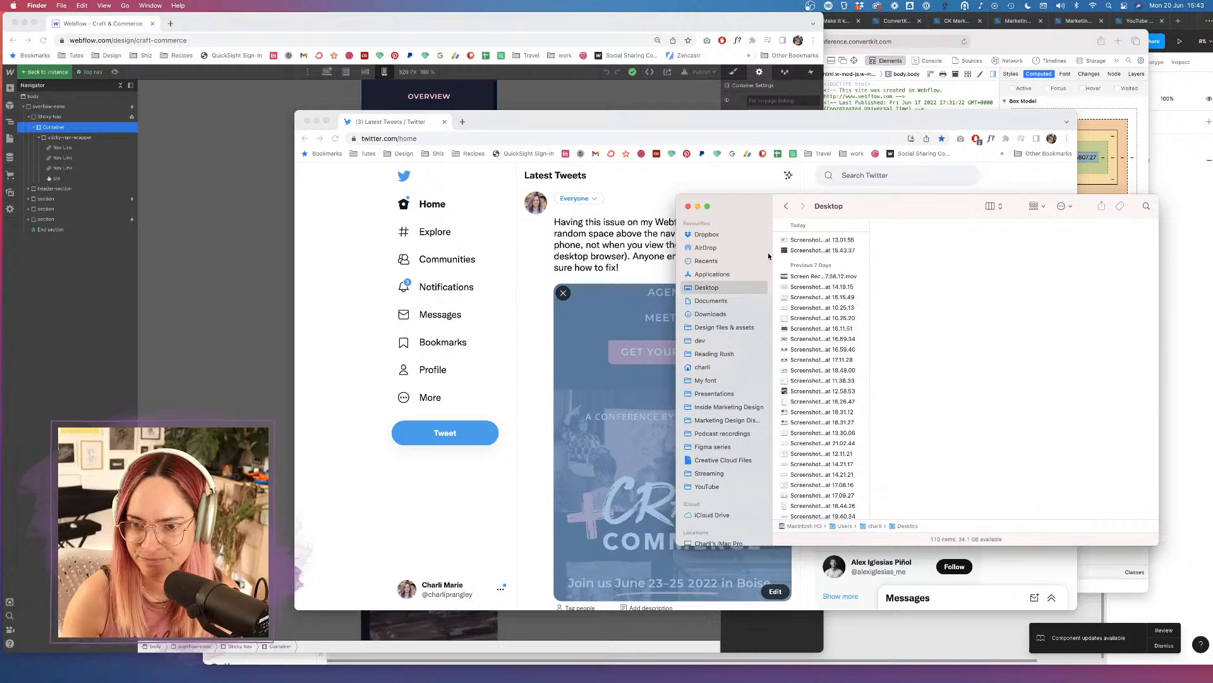
click(835, 251)
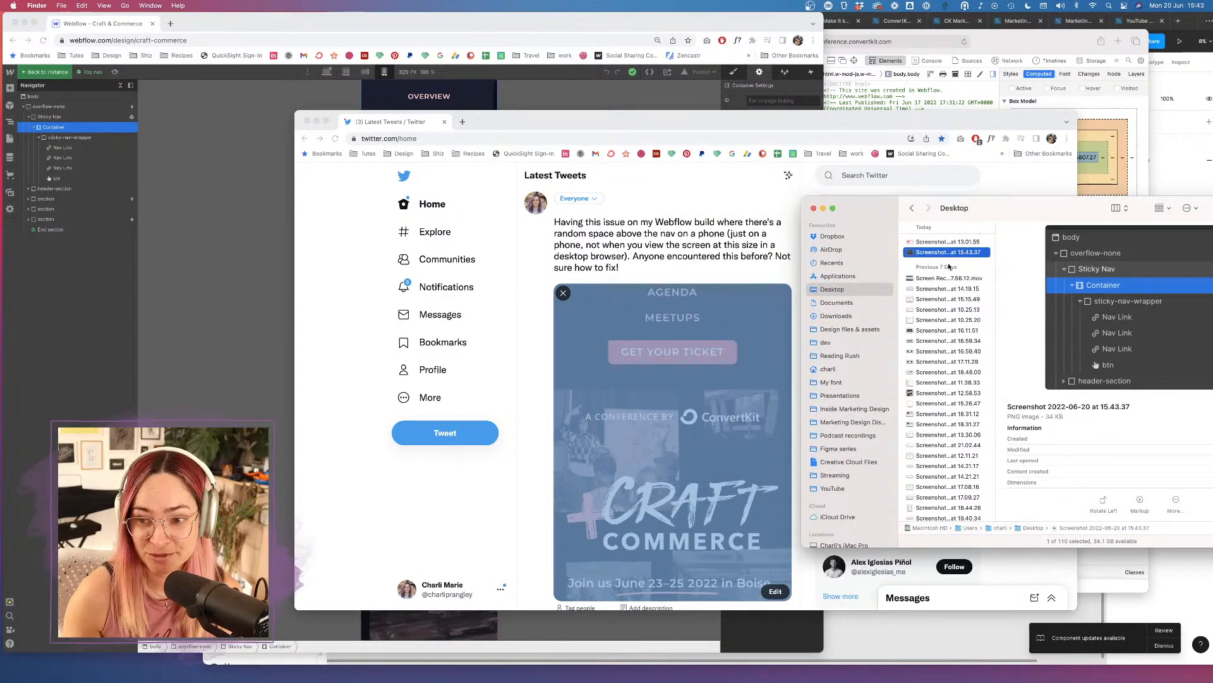
drag(946, 253, 680, 254)
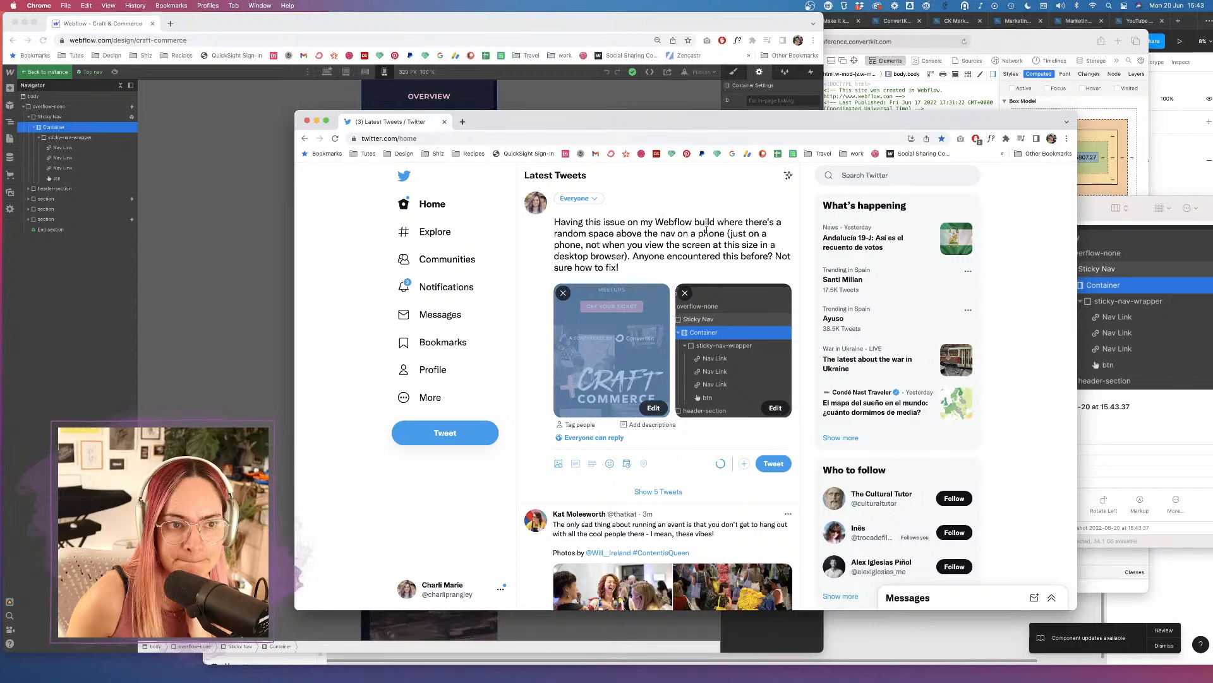
click(775, 465)
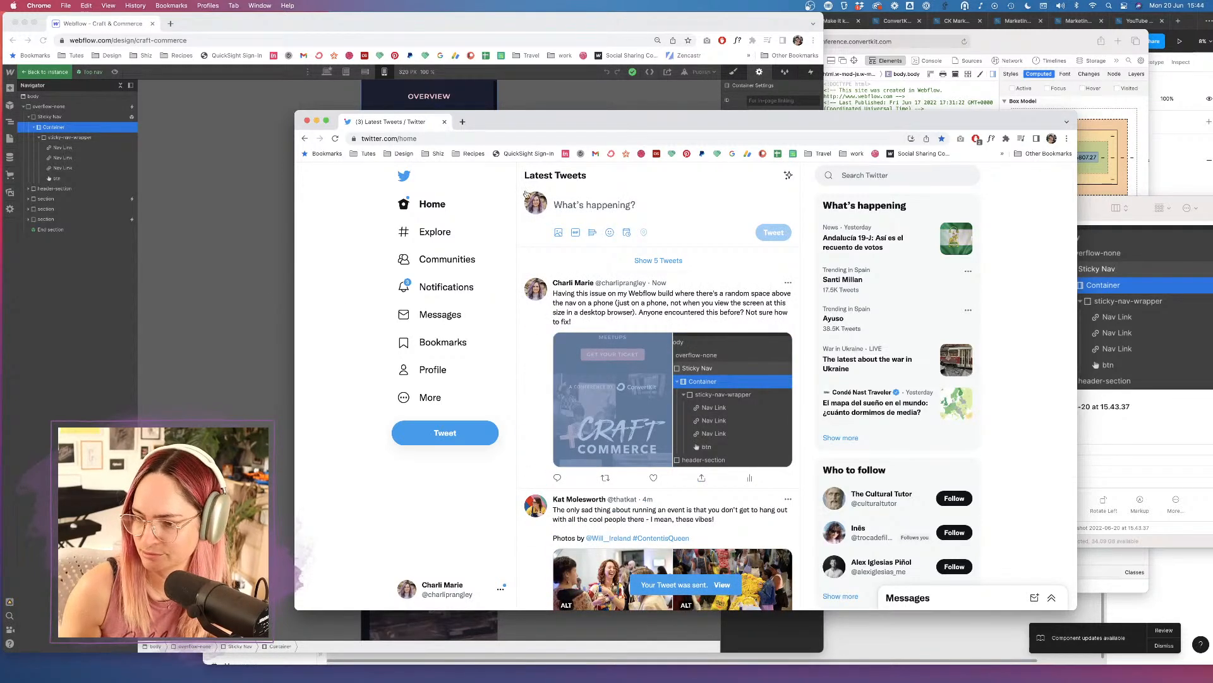
Move Twitter aside, exit the Top nav symbol, select GET YOUR TICKET, and show the Pages list.
drag(670, 123, 1212, 404)
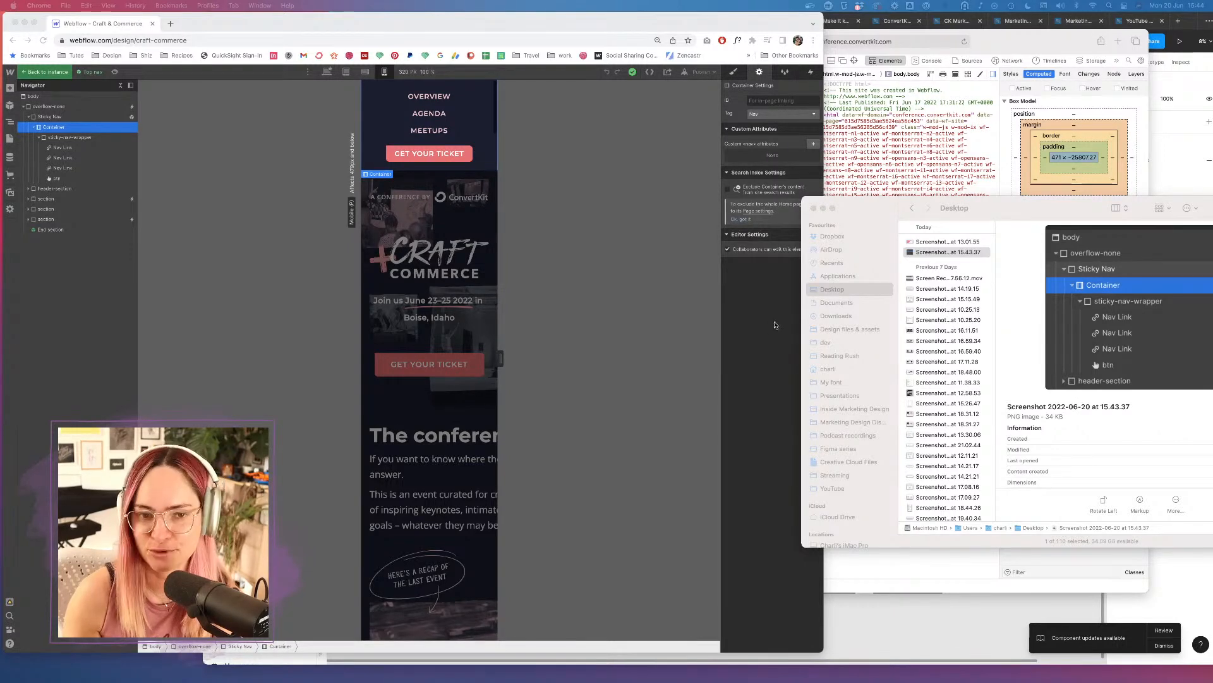
click(651, 340)
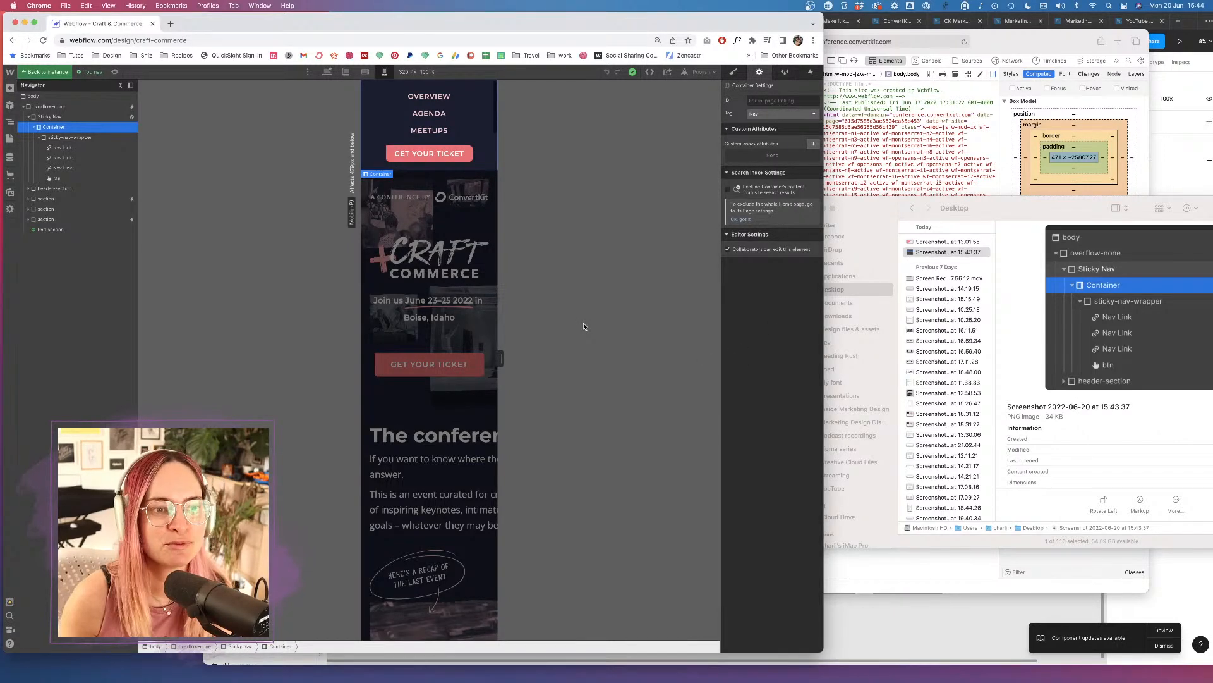
click(38, 72)
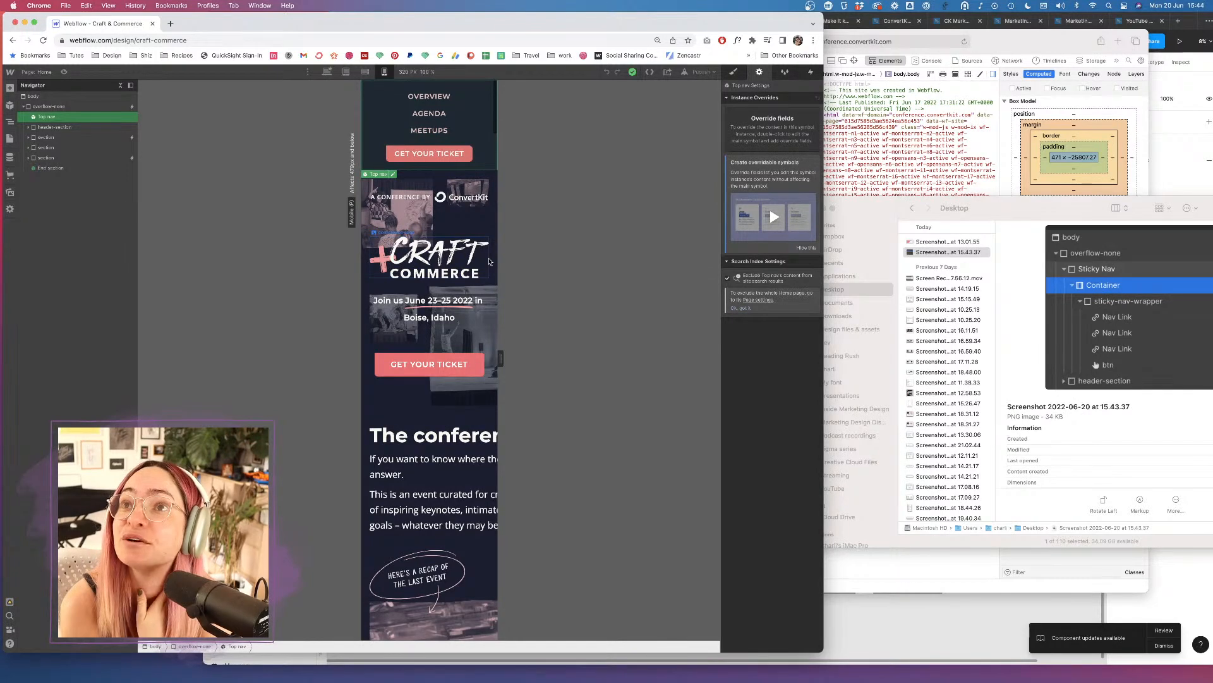
click(469, 370)
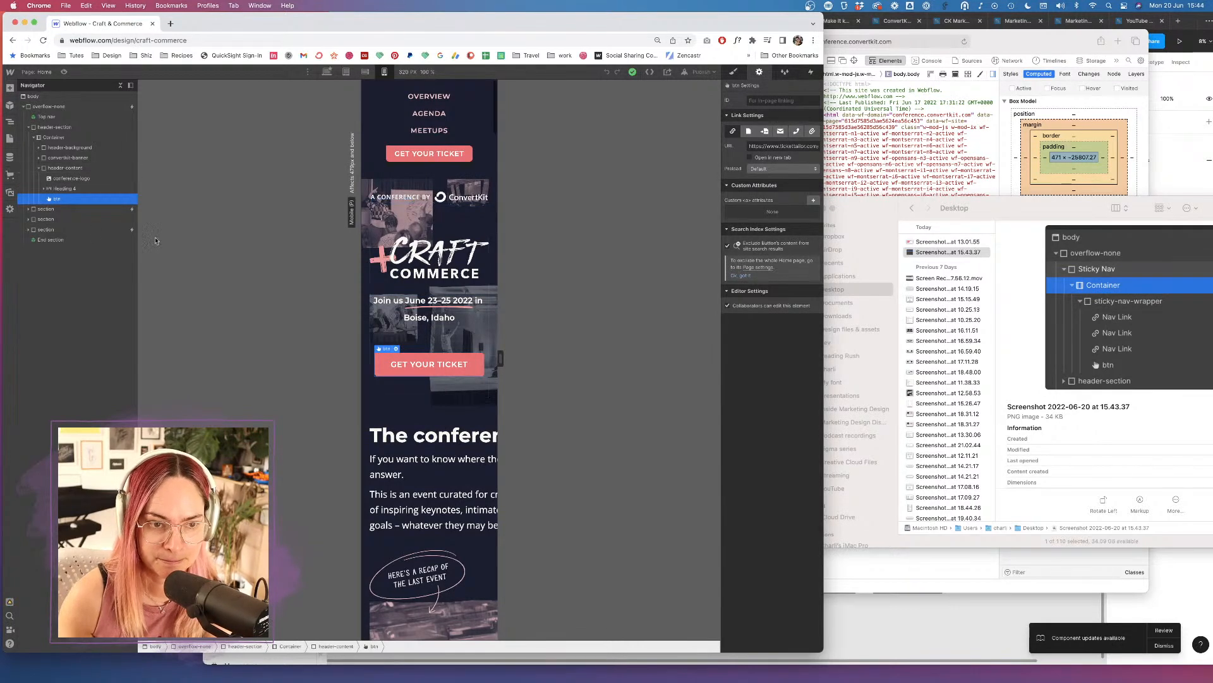
click(10, 140)
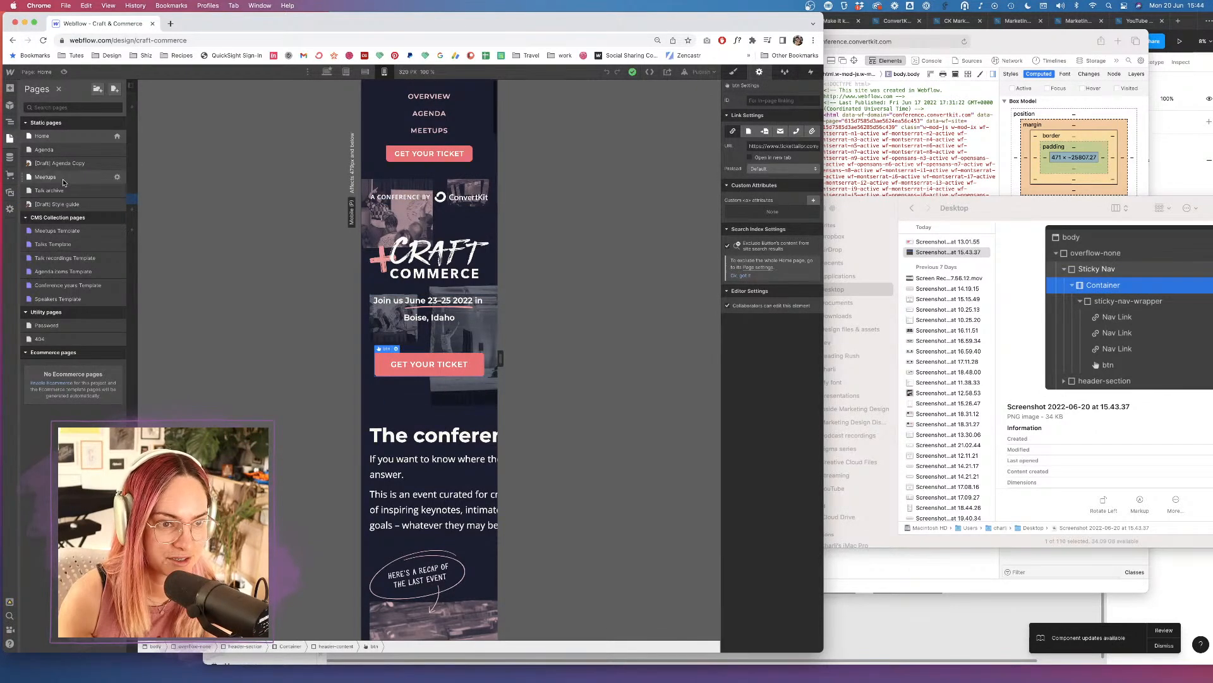
On the Agenda page at desktop width, delete the GET YOUR TICKET button and Join us dates heading.
click(61, 150)
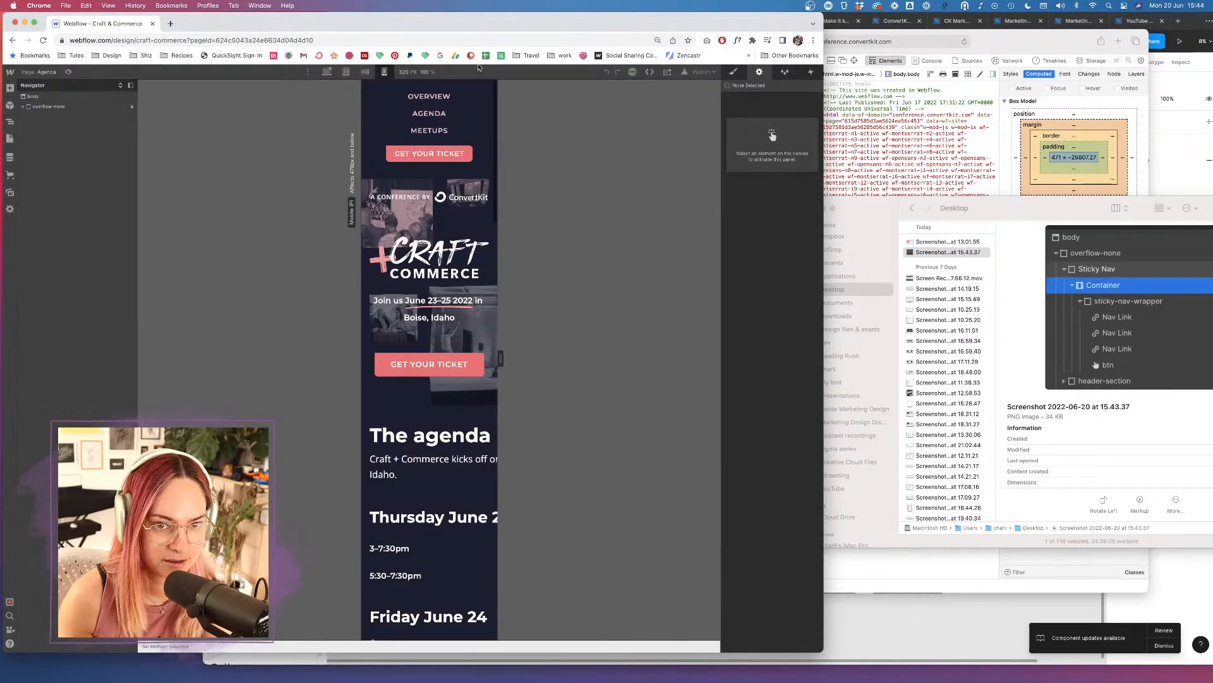
click(327, 71)
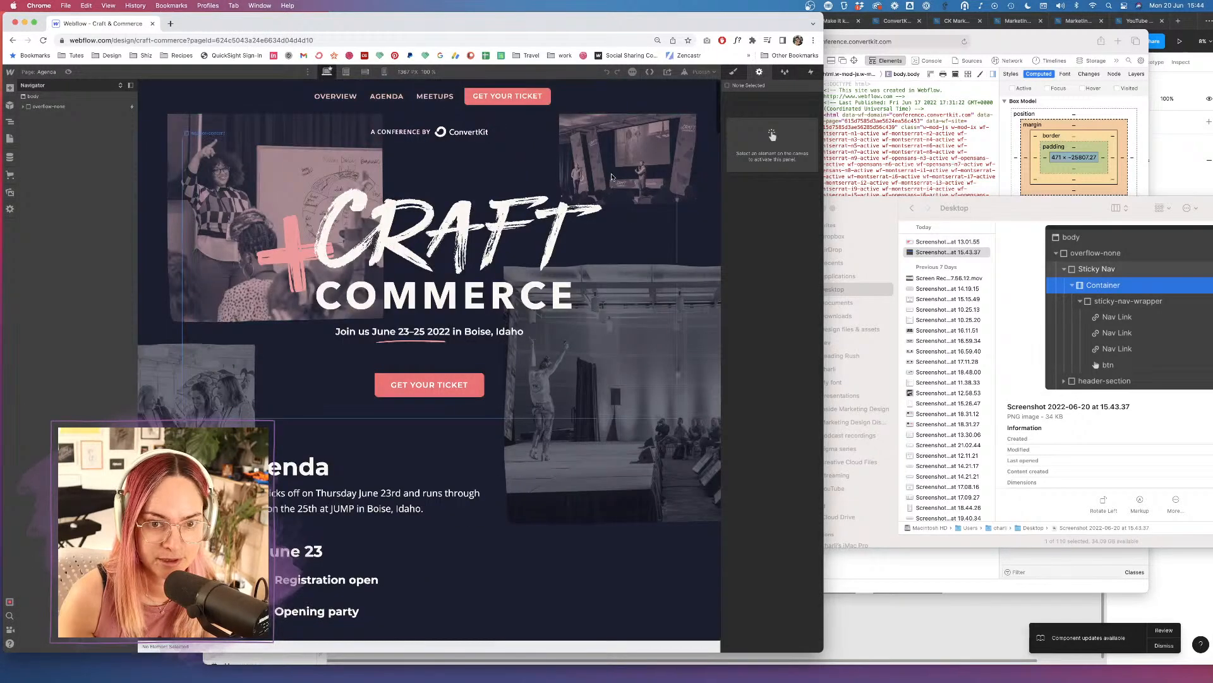
click(479, 389)
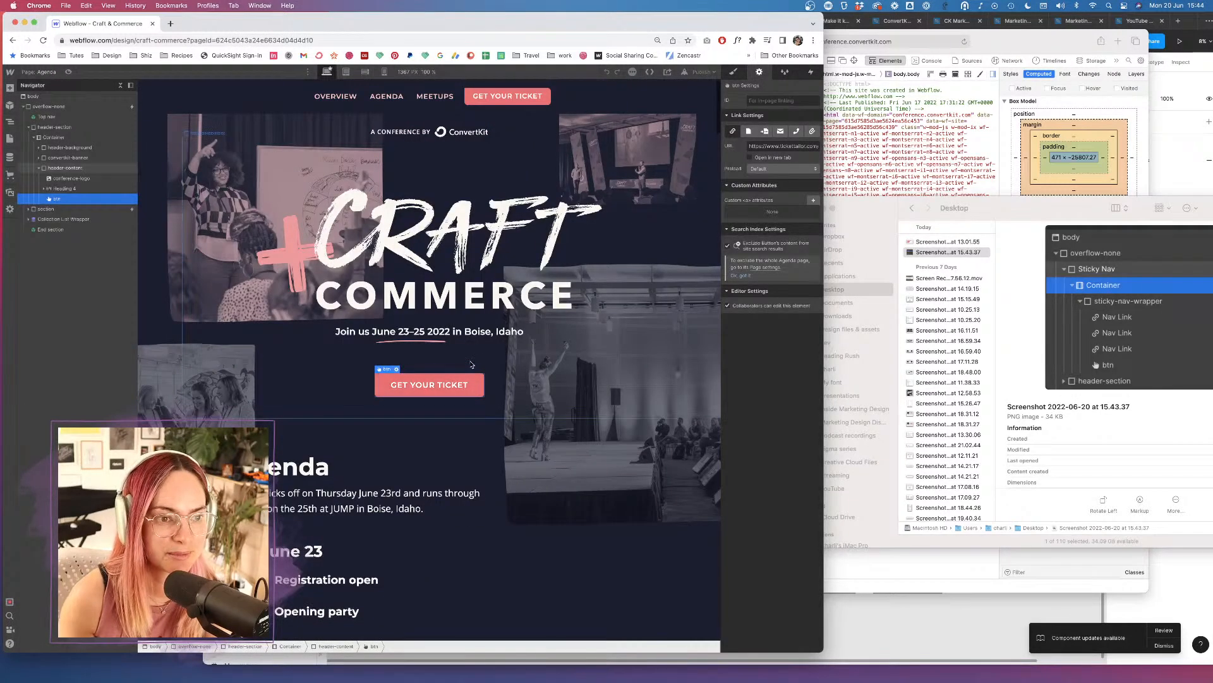
key(Delete)
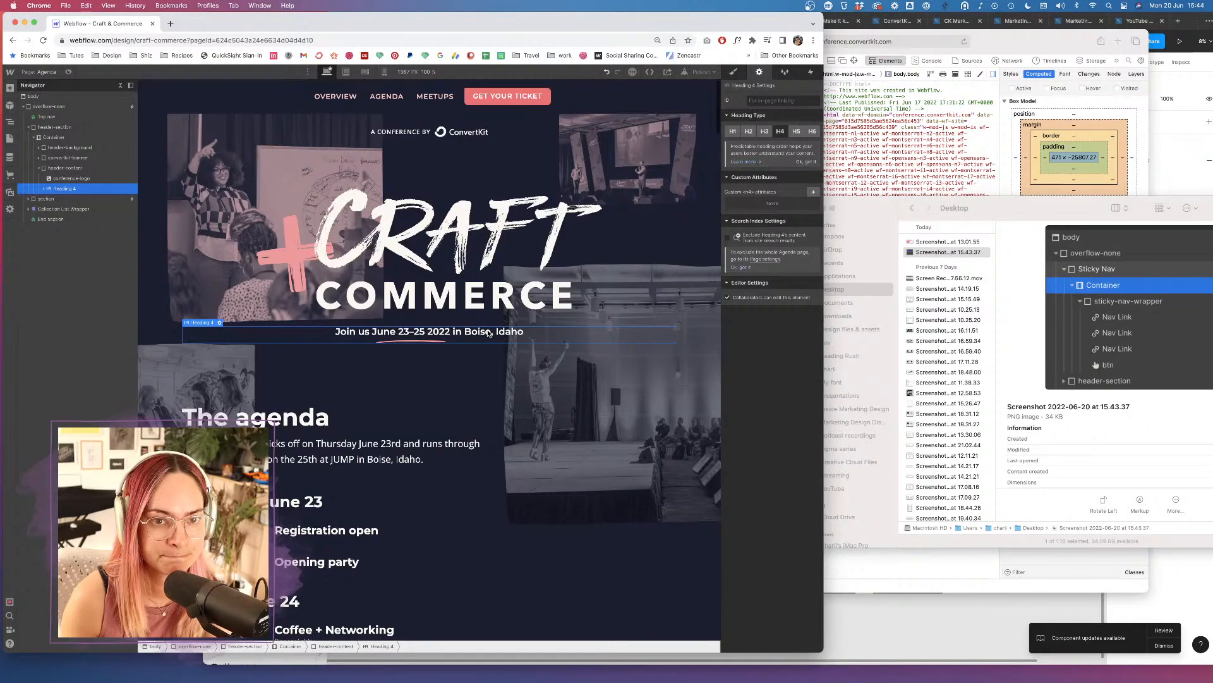
key(Delete)
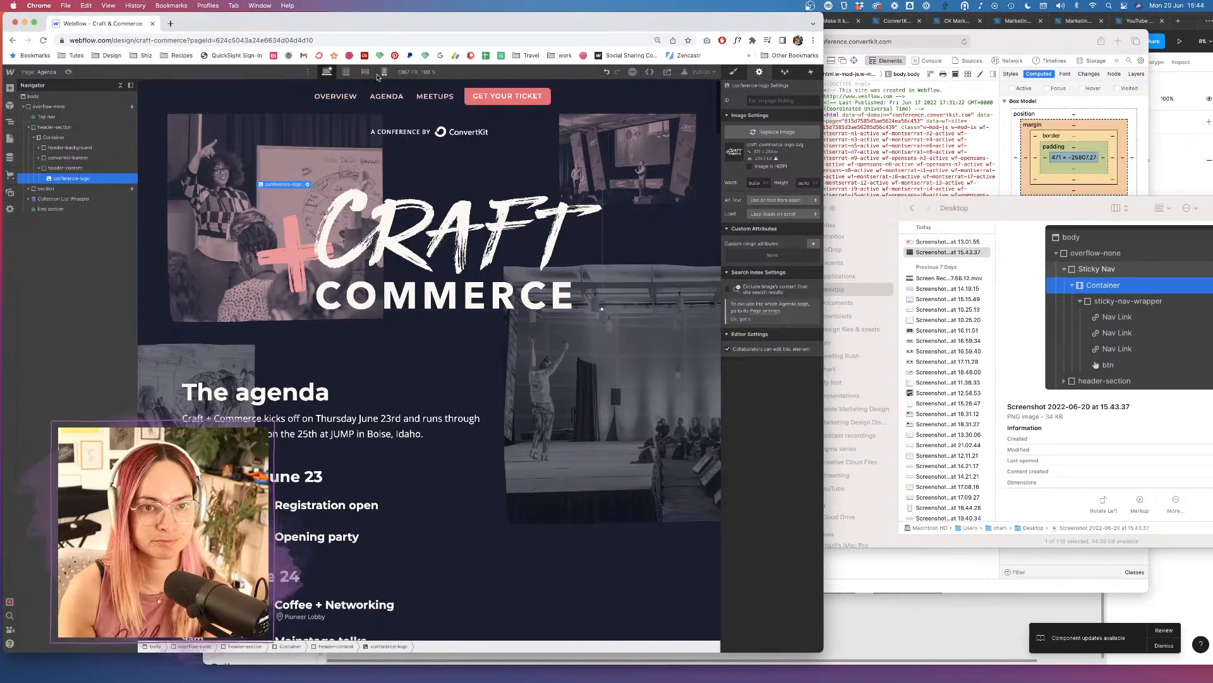
Check the Agenda page at mobile portrait, then enter the Top nav symbol from desktop view.
click(381, 73)
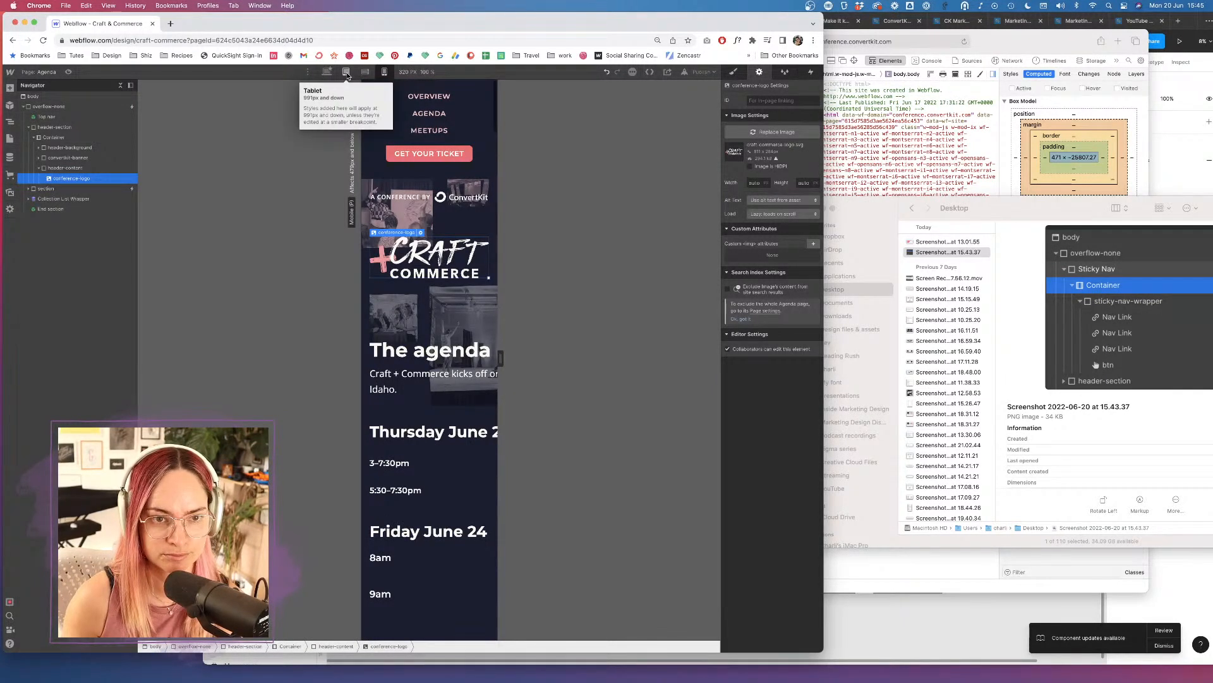
click(326, 73)
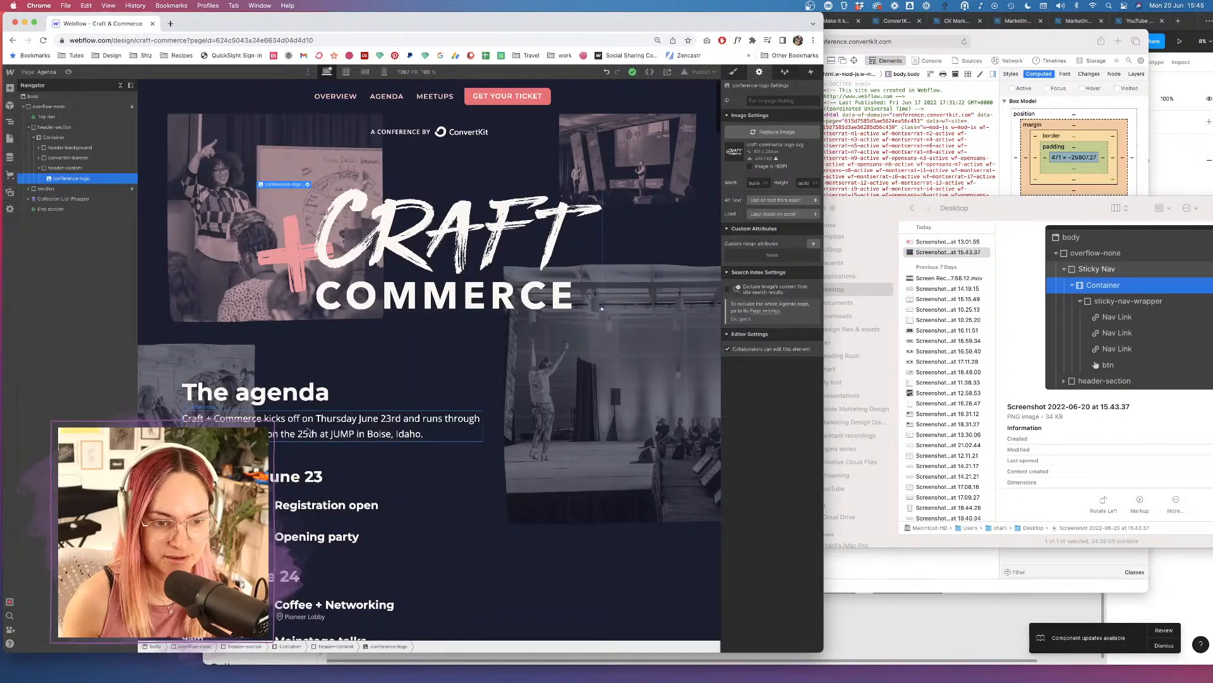
click(358, 426)
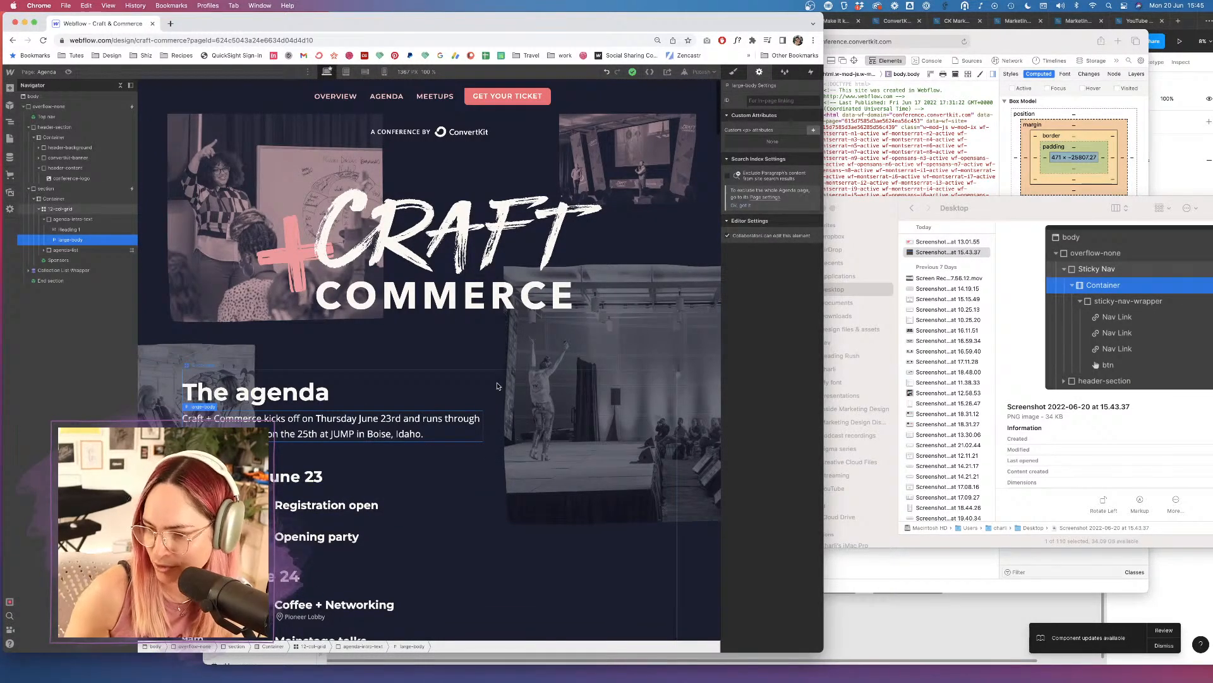
click(47, 117)
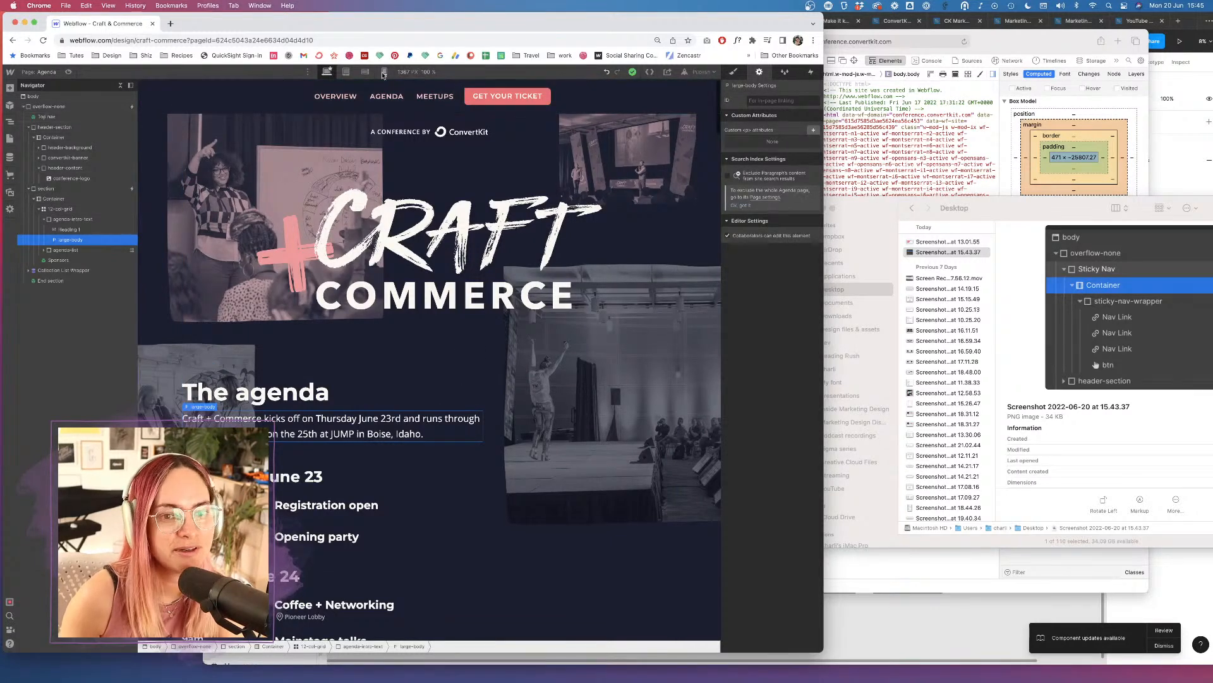
double_click(410, 94)
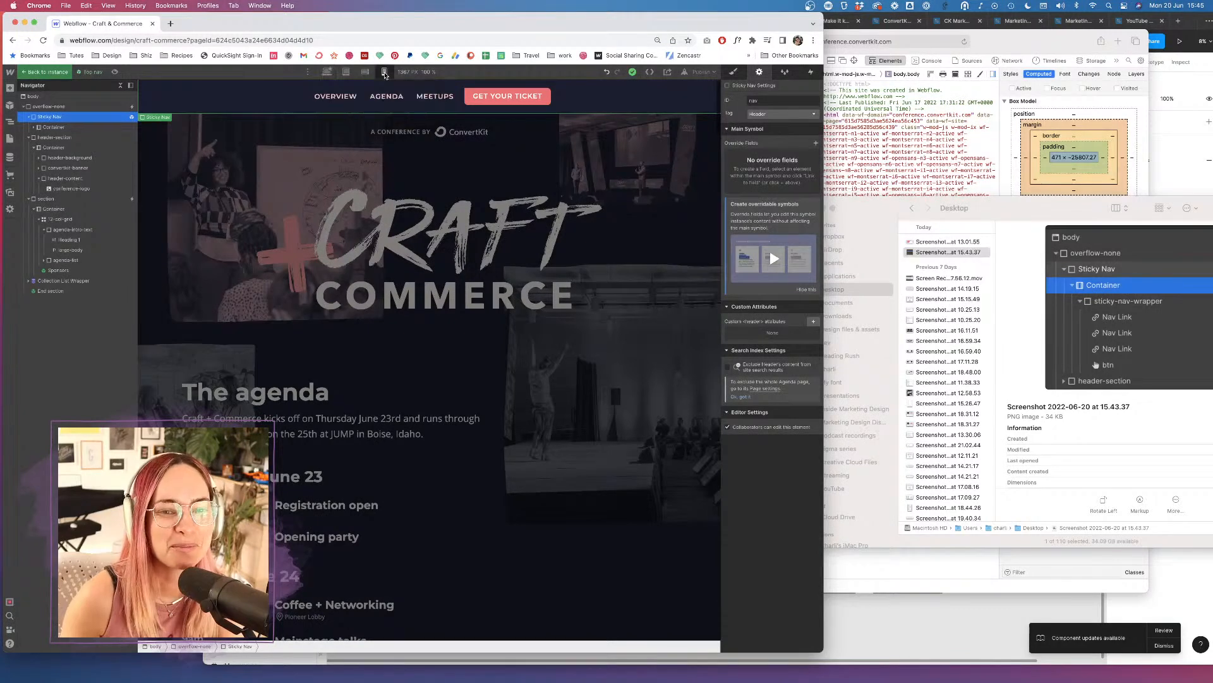
Review Sticky Nav's Style panel at mobile portrait width, then exit the symbol by selecting overflow-none.
click(384, 73)
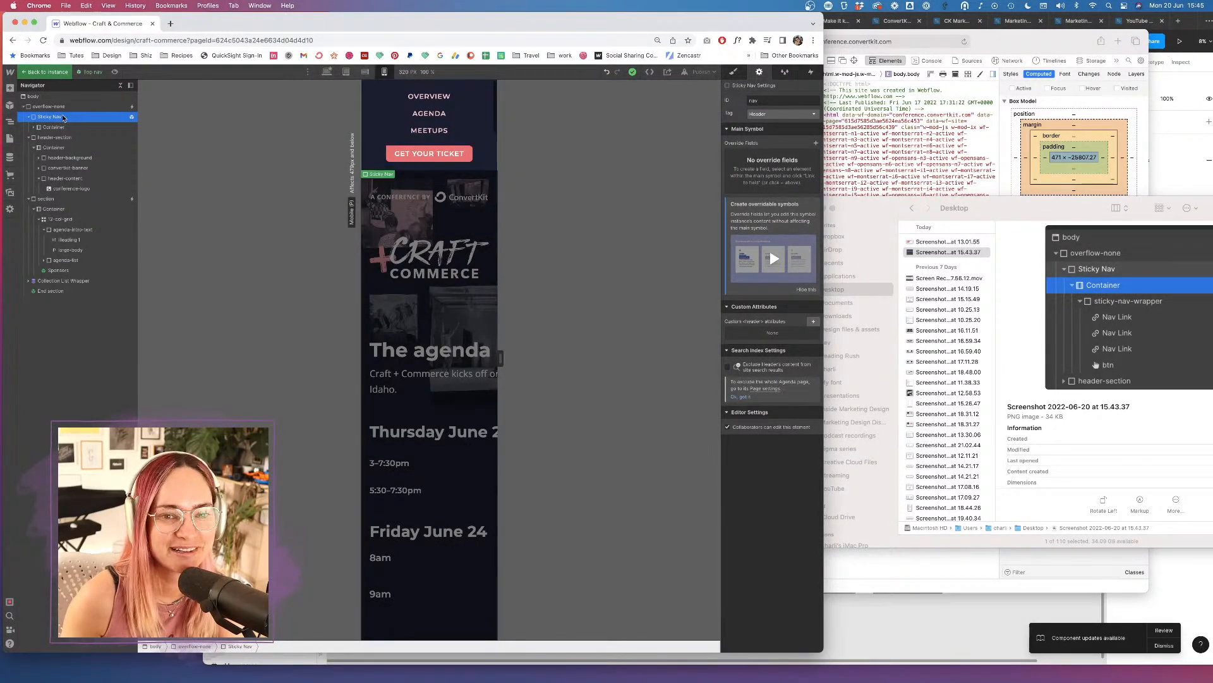
click(733, 73)
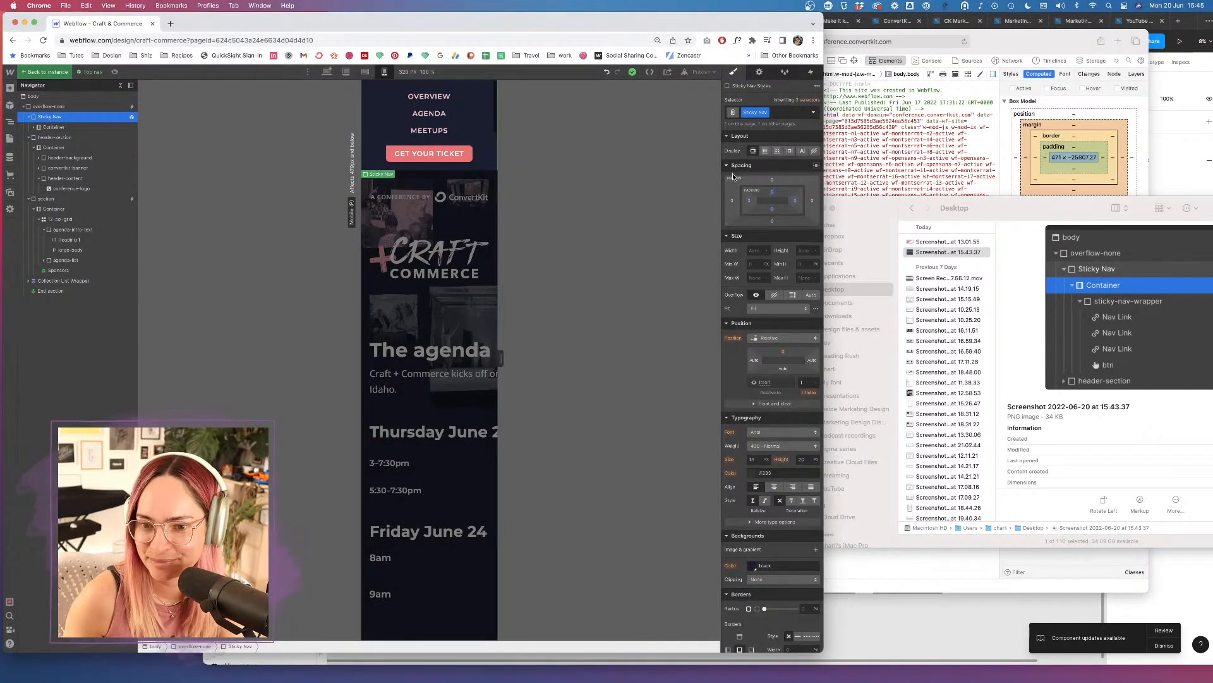
scroll(733, 236, down, 1)
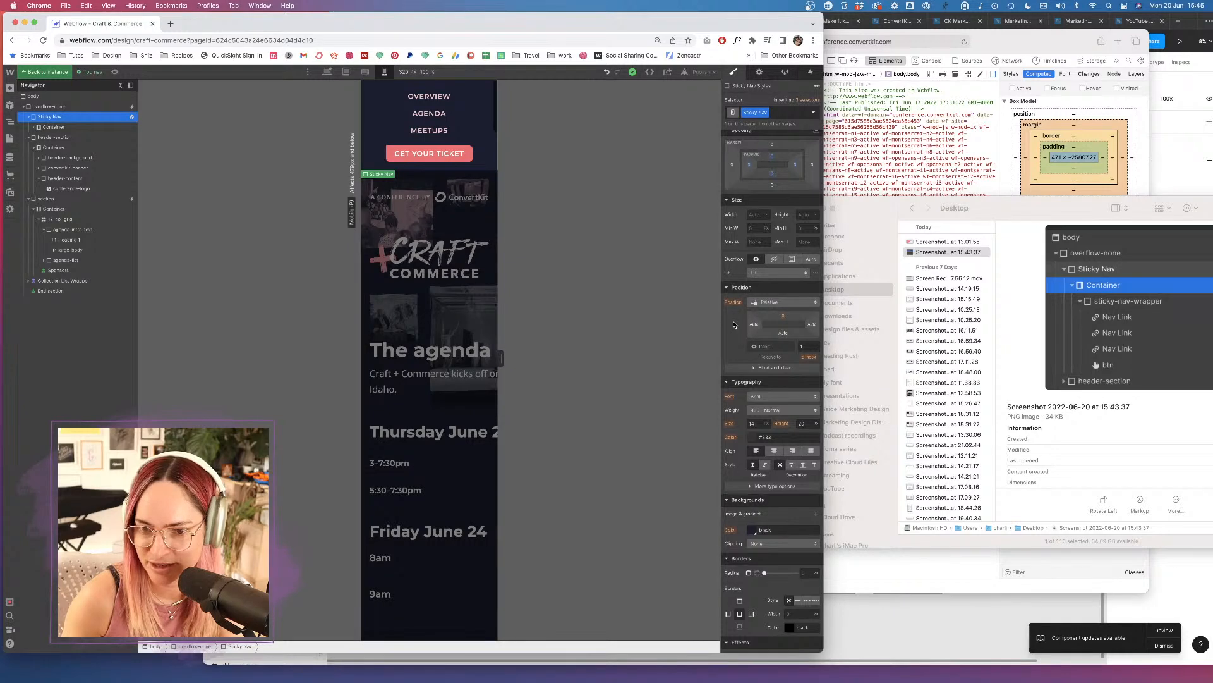
scroll(733, 324, down, 2)
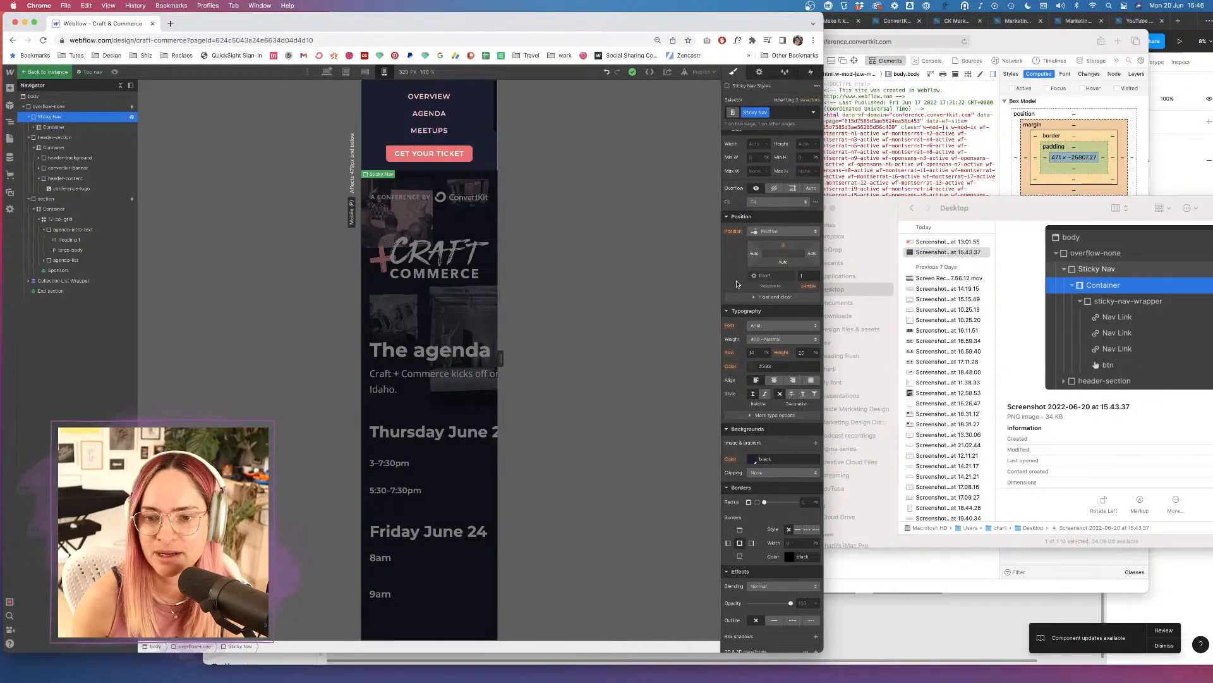
scroll(735, 281, down, 2)
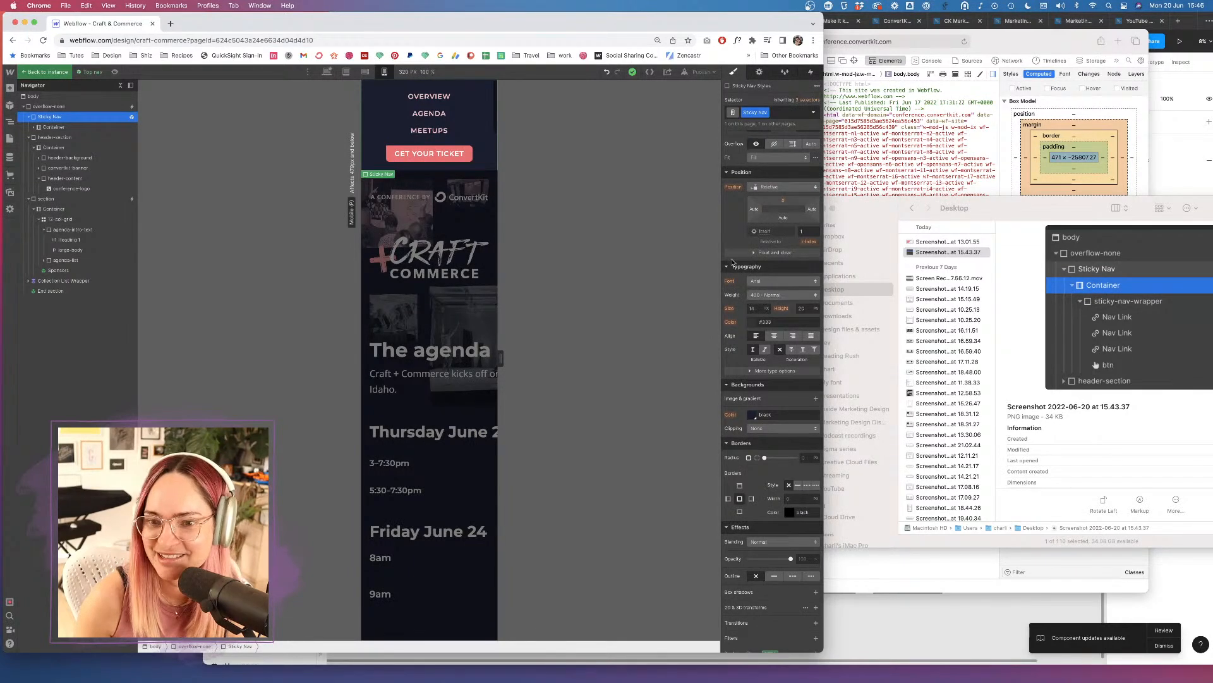
scroll(735, 267, down, 2)
scroll(735, 267, up, 7)
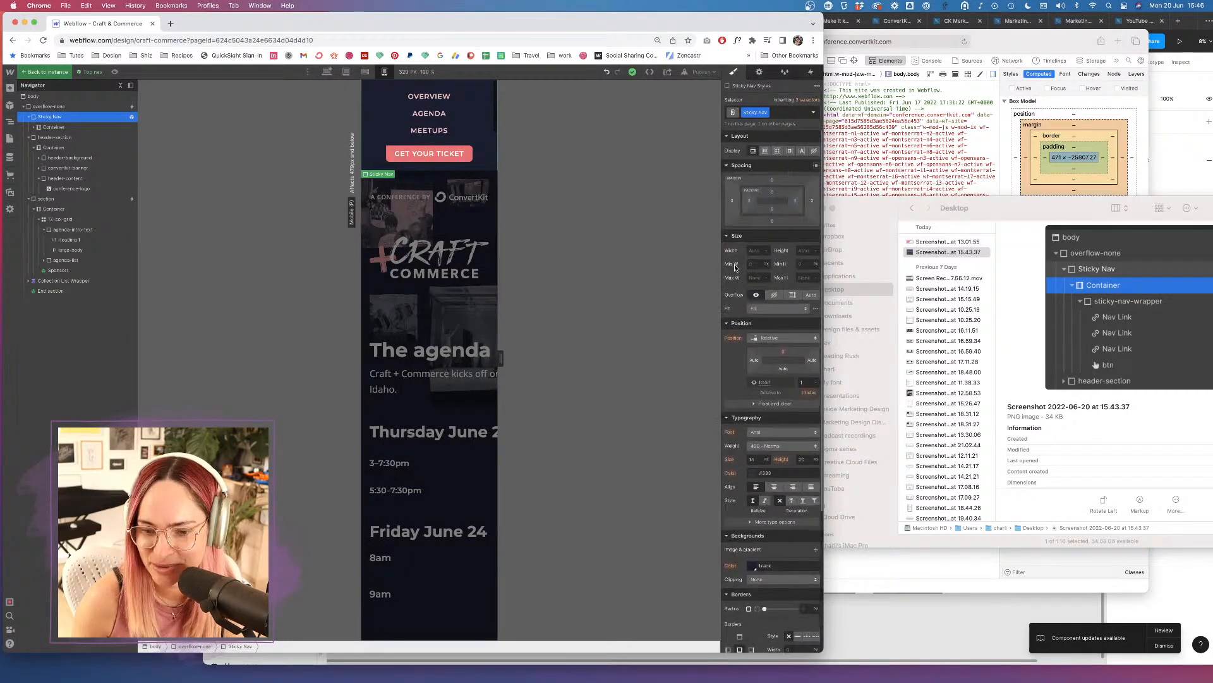
click(59, 106)
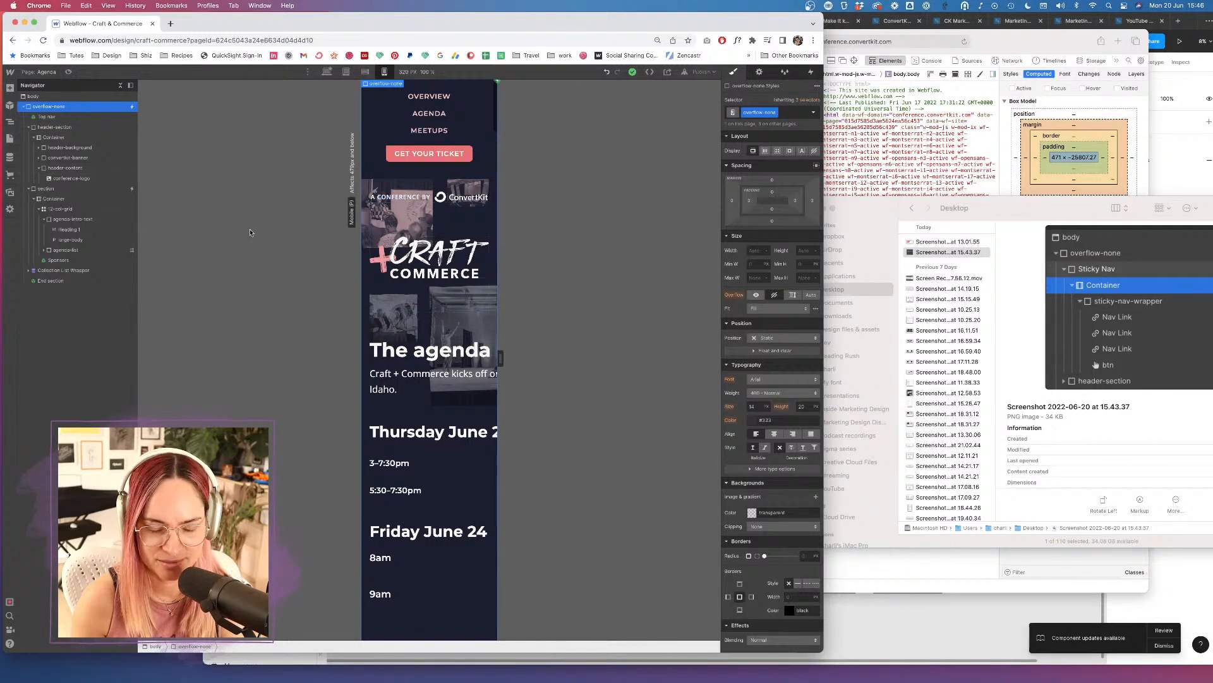
double_click(374, 89)
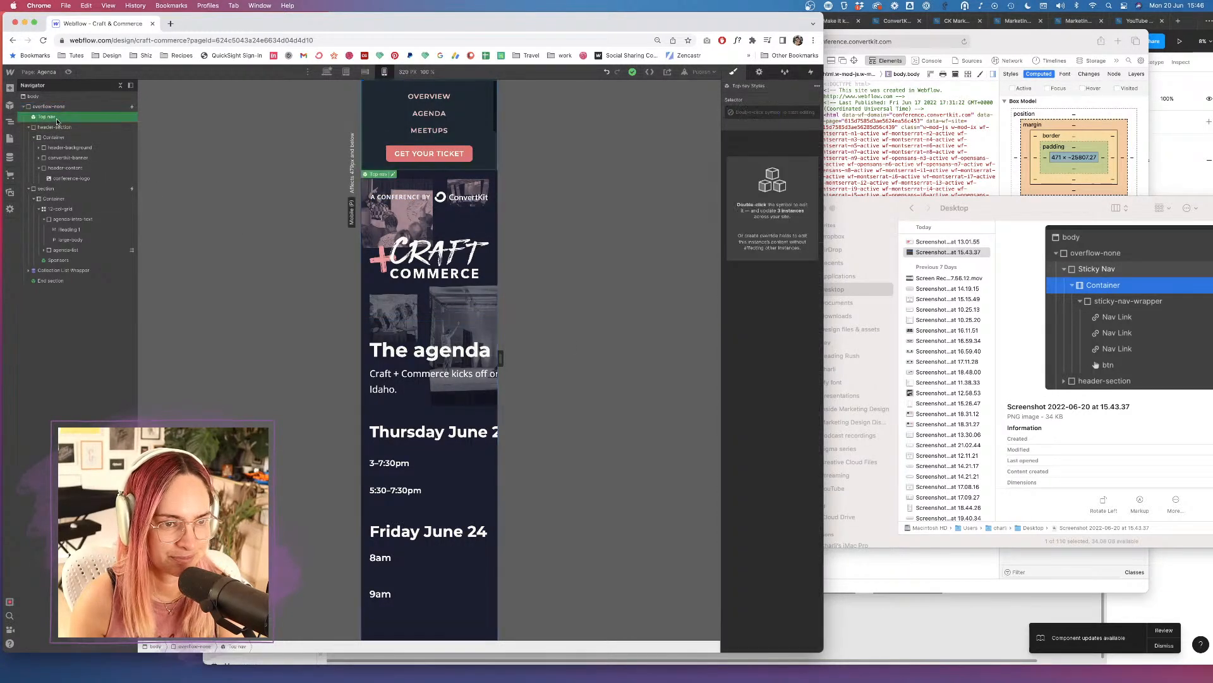
click(67, 127)
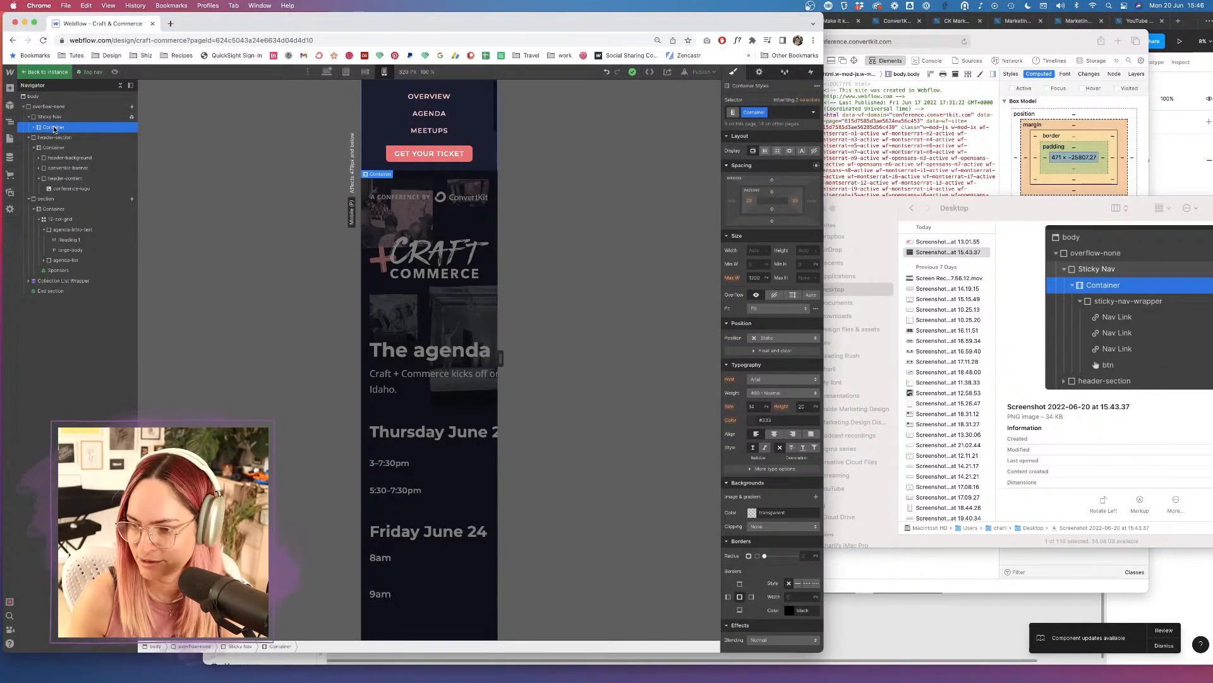
click(34, 128)
click(73, 138)
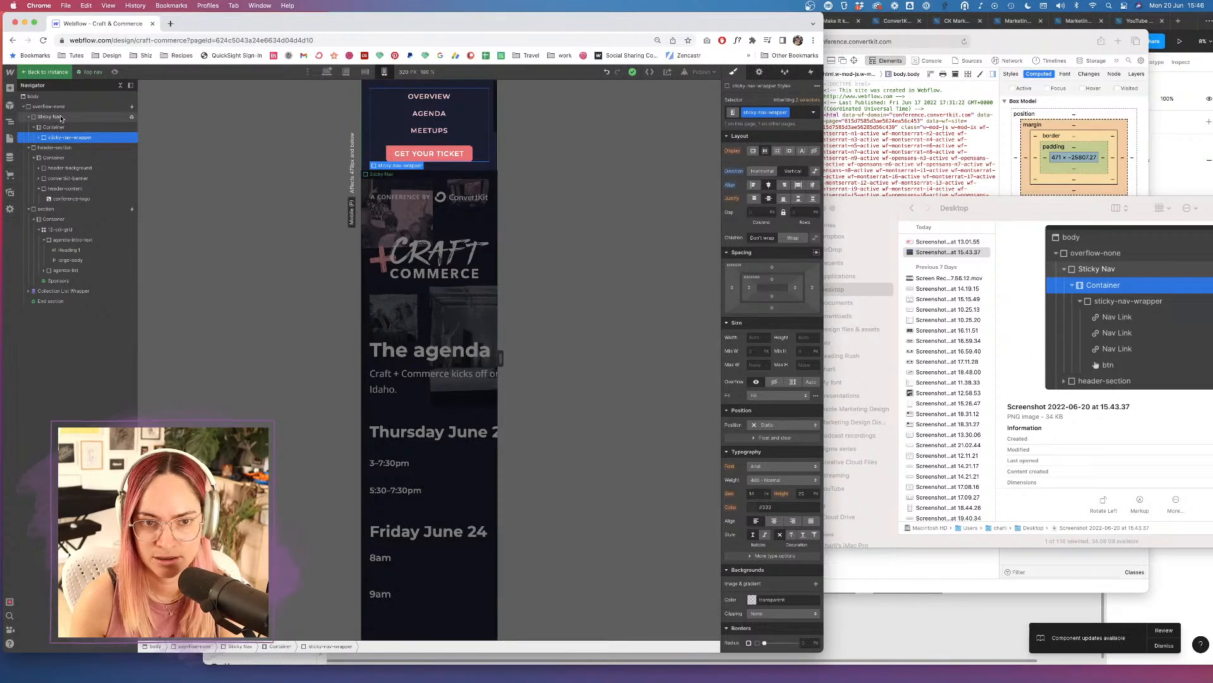
click(60, 118)
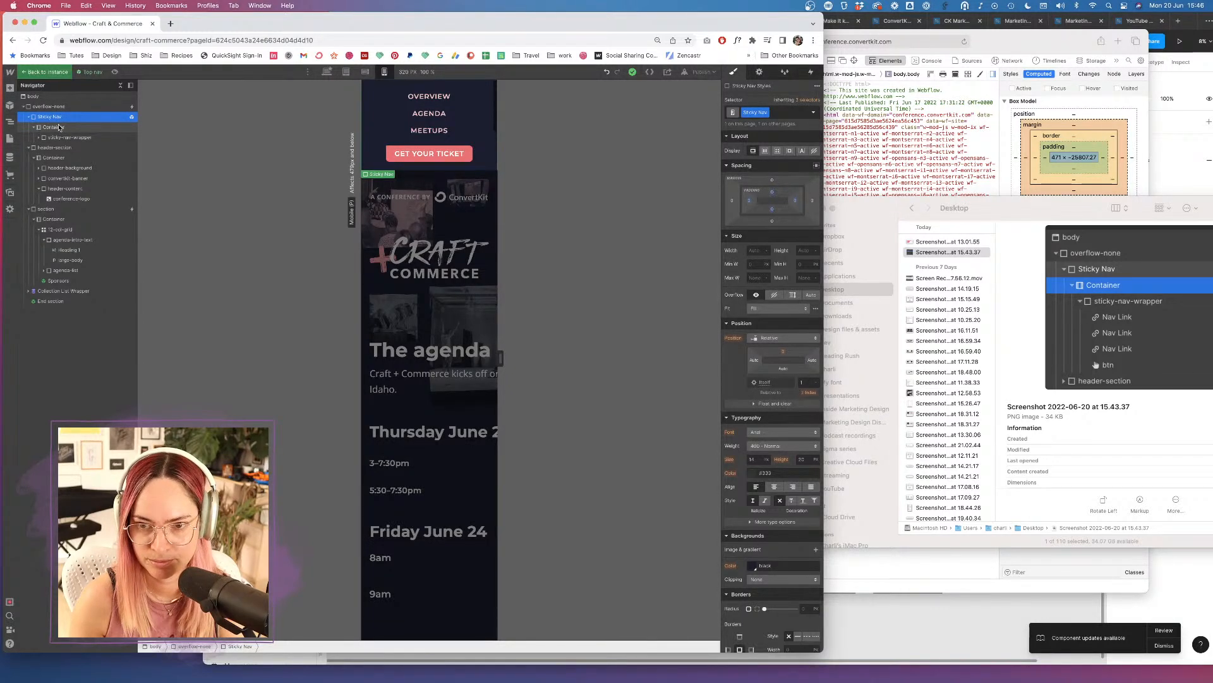
click(58, 127)
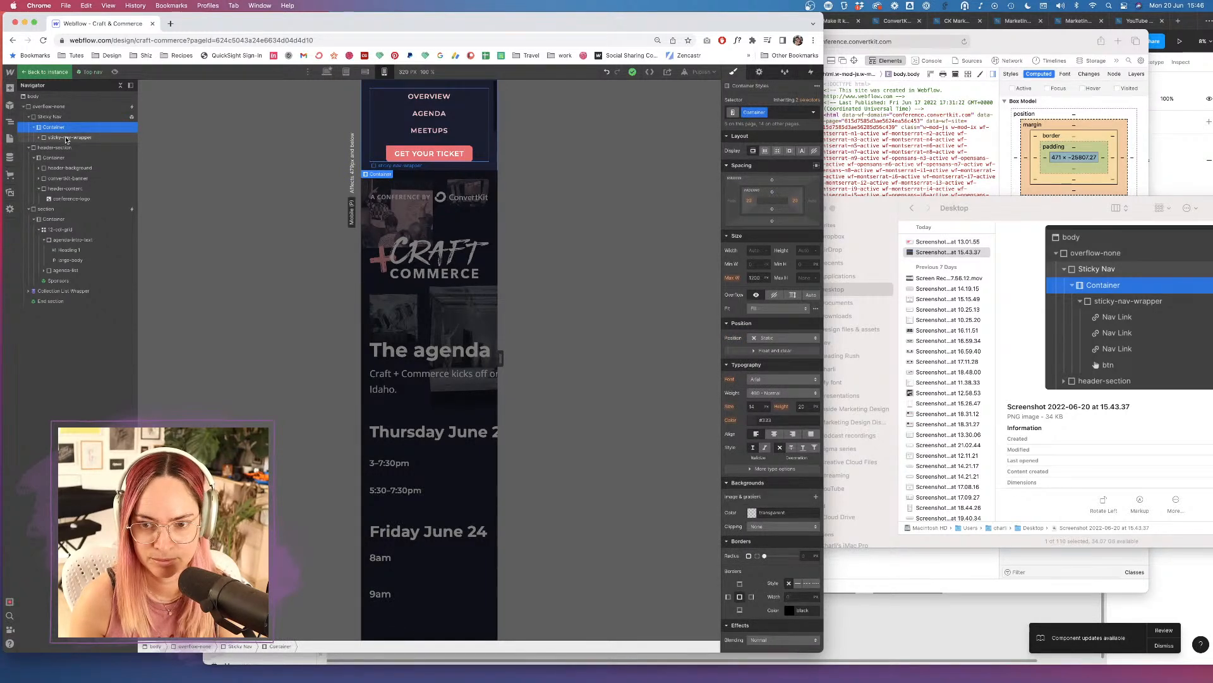
click(66, 138)
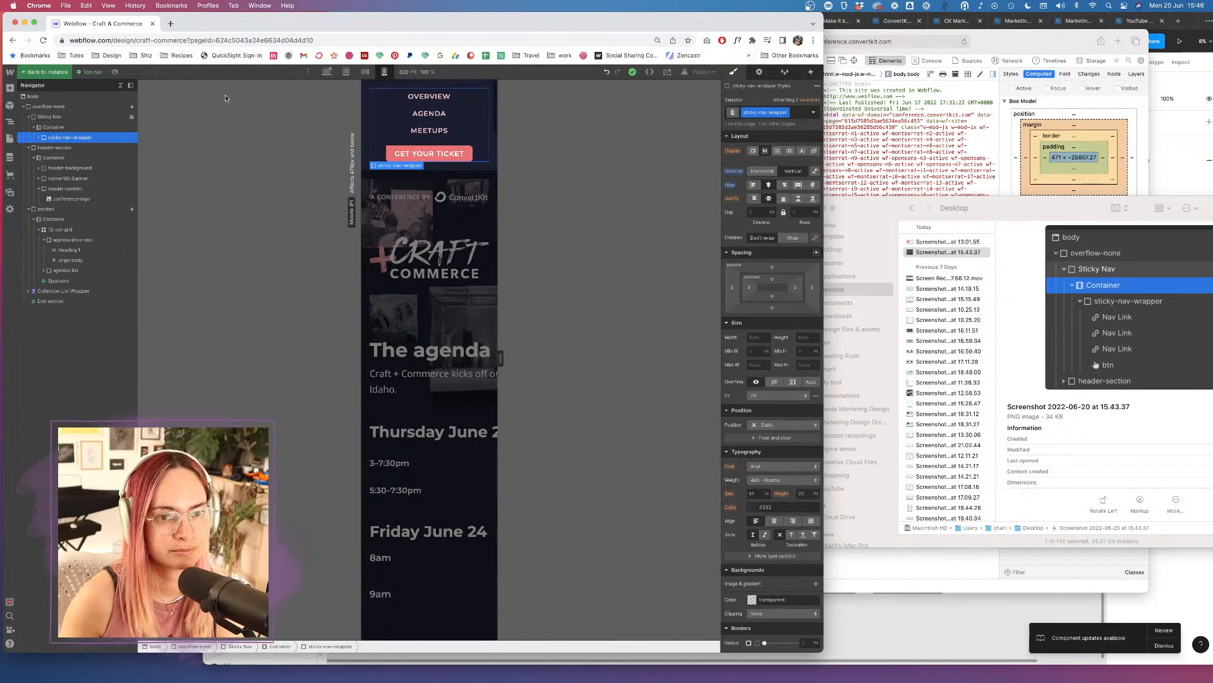
click(43, 71)
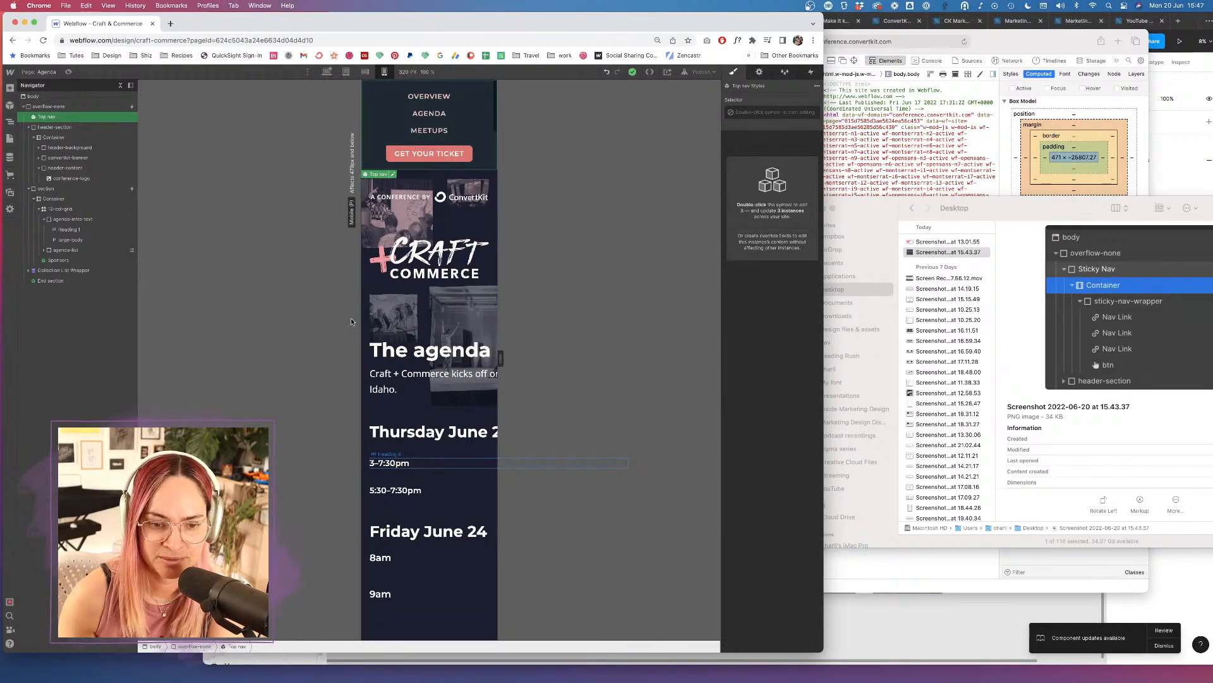
Compare the agenda time headings at tablet and desktop widths.
click(390, 450)
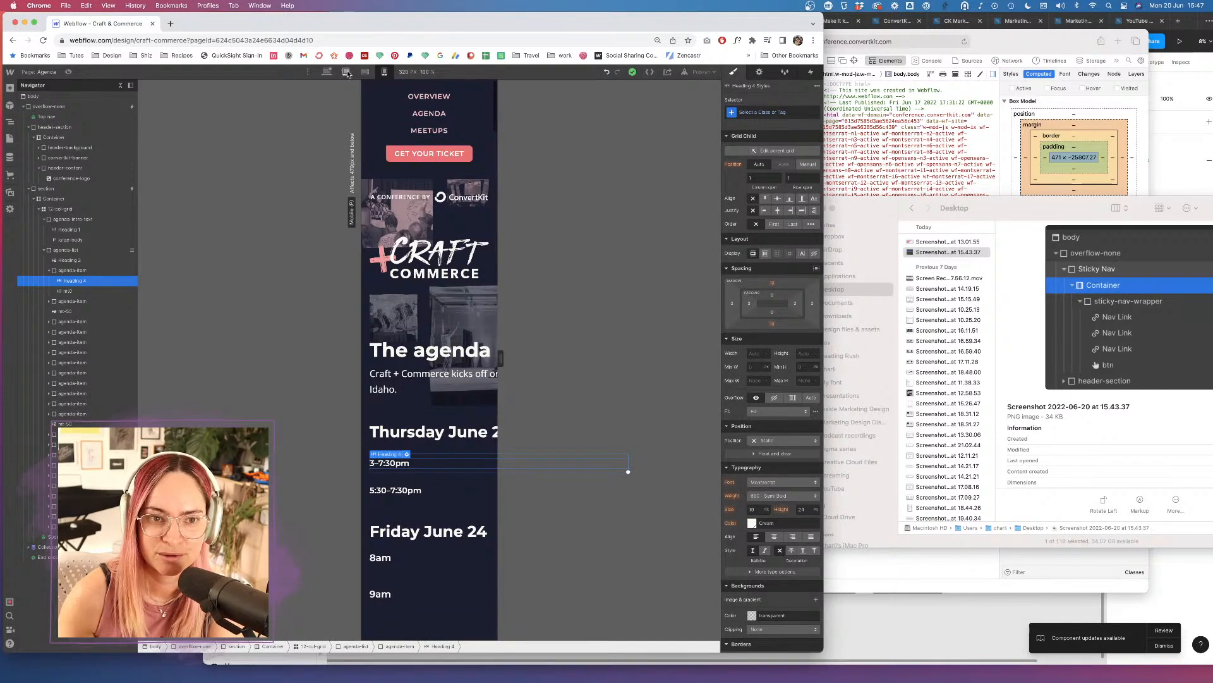
click(345, 71)
click(326, 73)
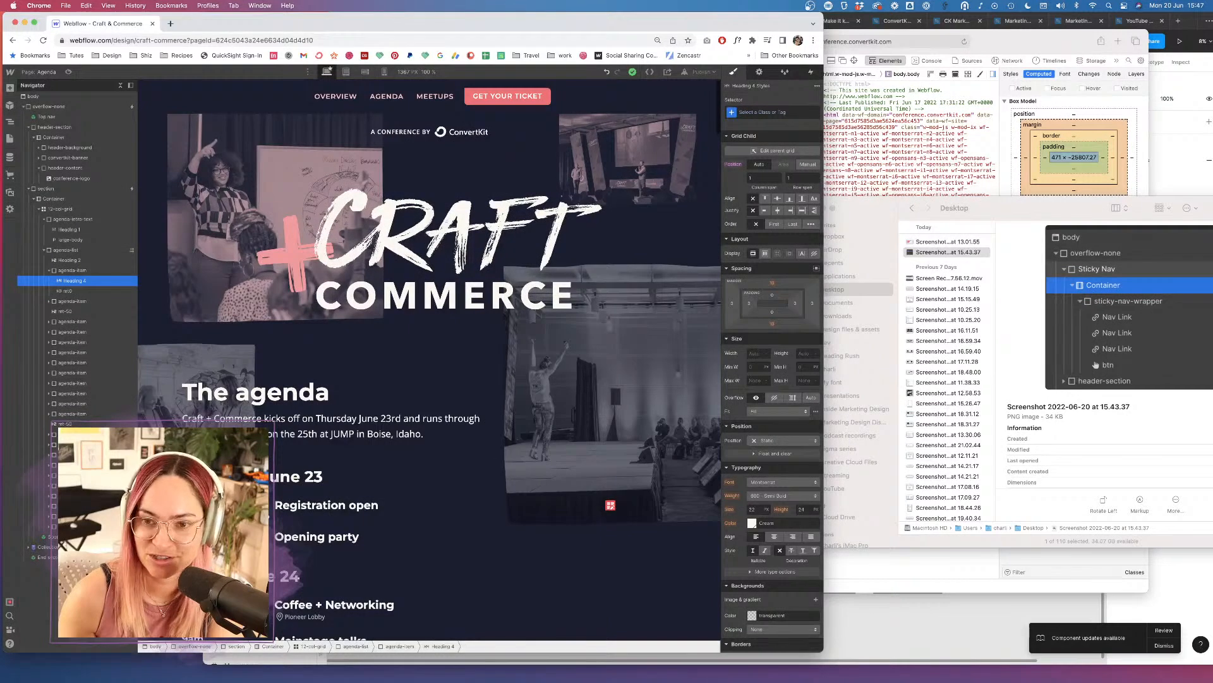
click(211, 536)
click(214, 505)
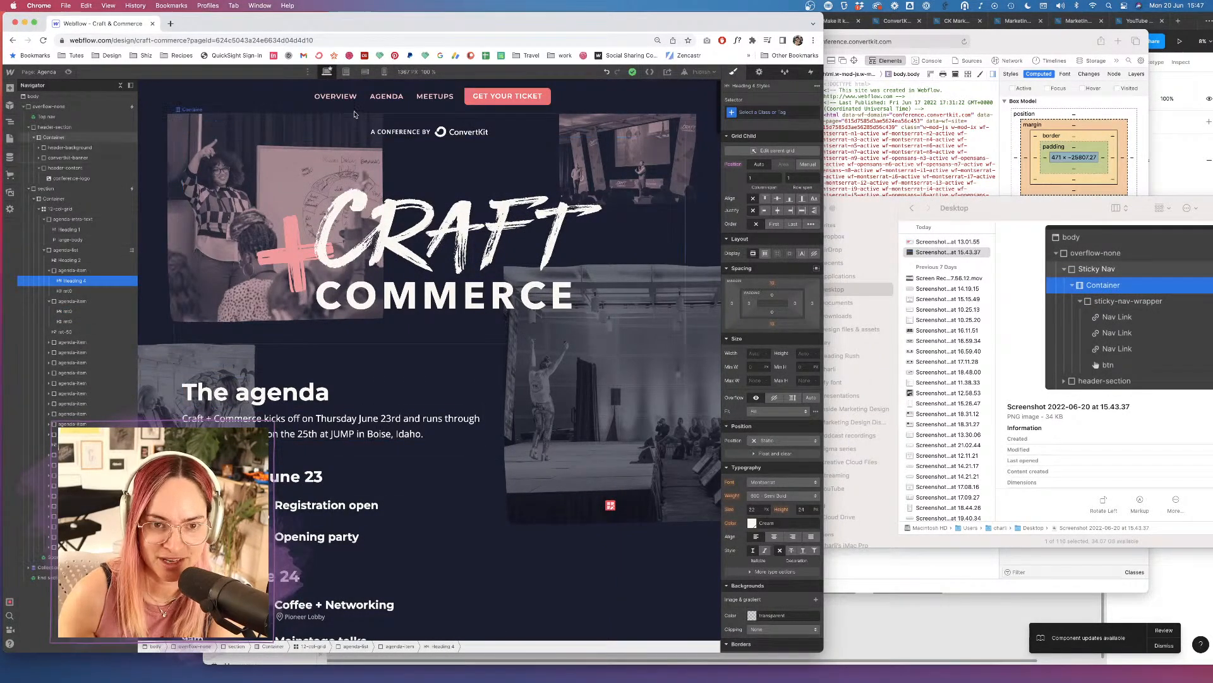
scroll(252, 316, down, 5)
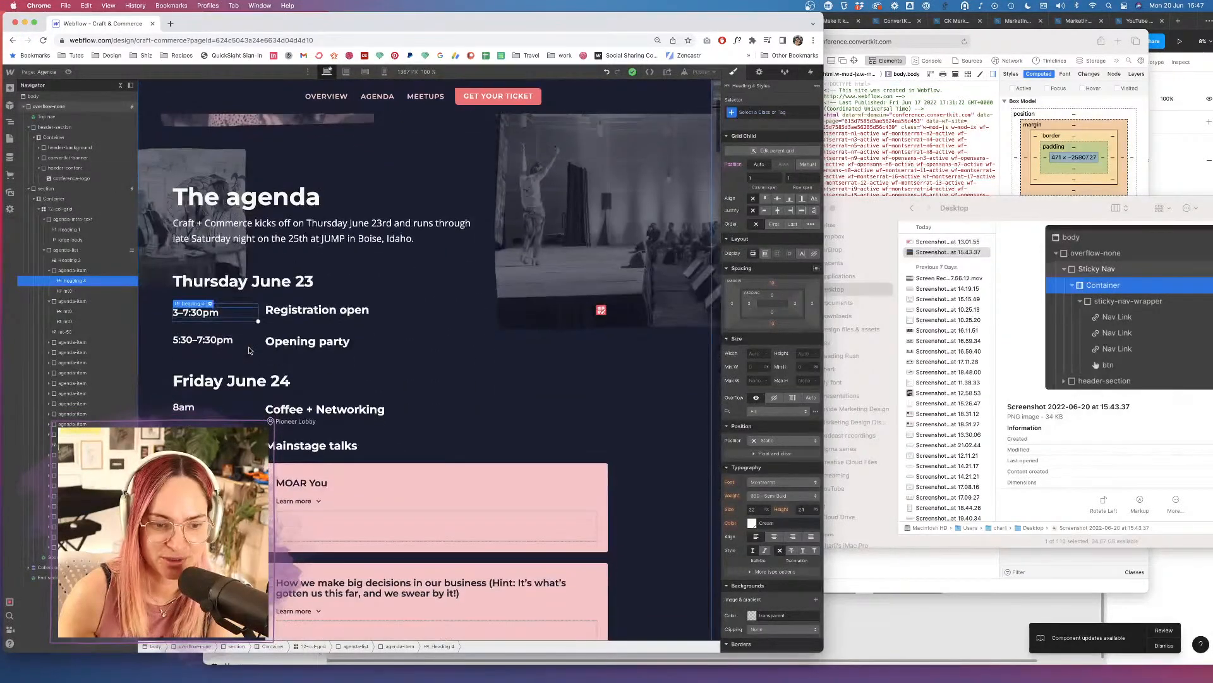
scroll(221, 313, down, 1)
At mobile portrait width, target All H4 Headings and lower their font size from 19 to 16.
click(384, 72)
click(791, 112)
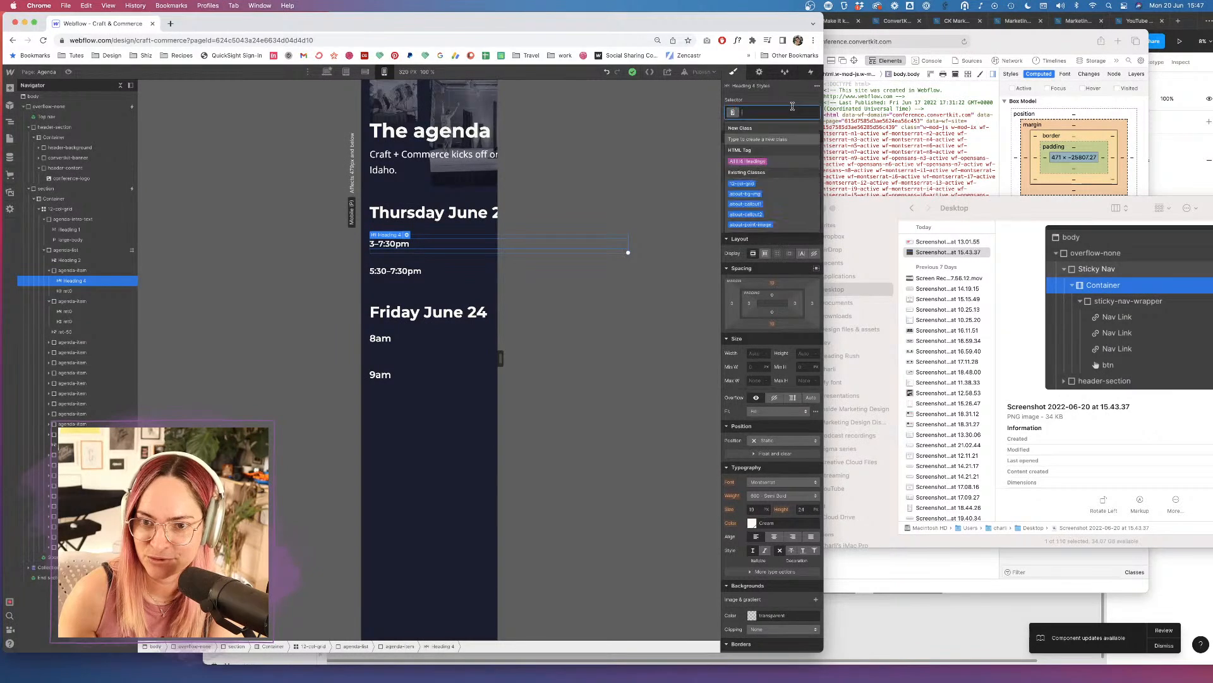
click(757, 166)
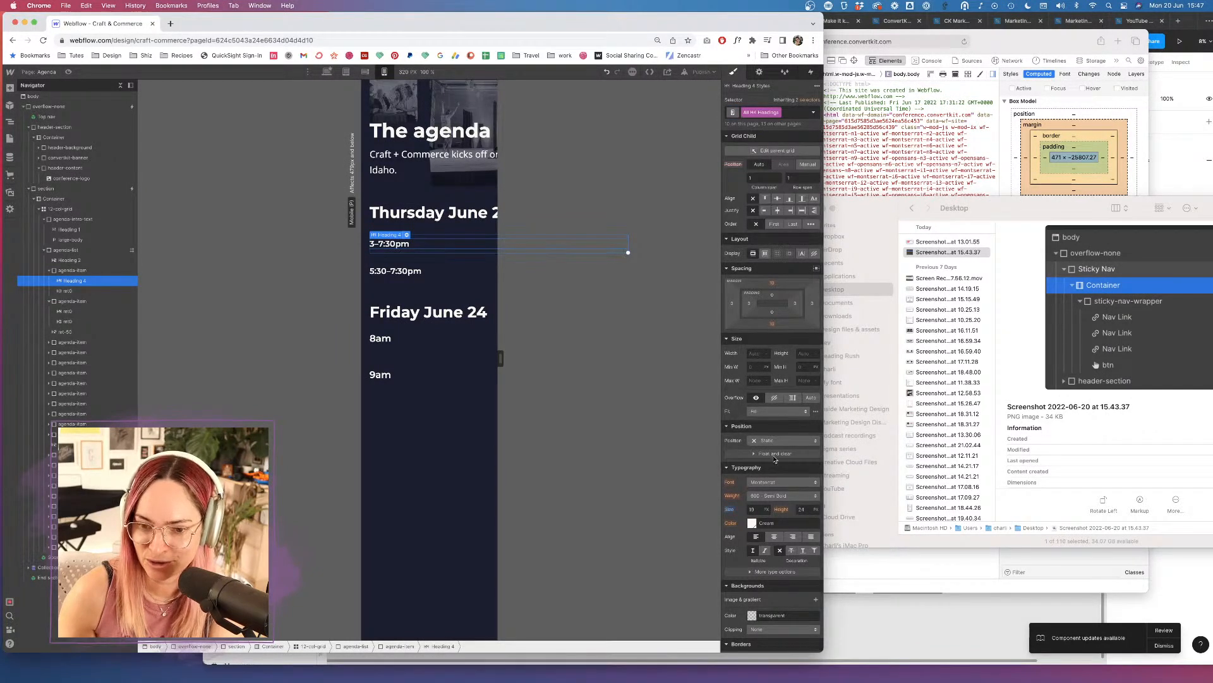
click(756, 510)
key(Down)
key(Down)
key(Down)
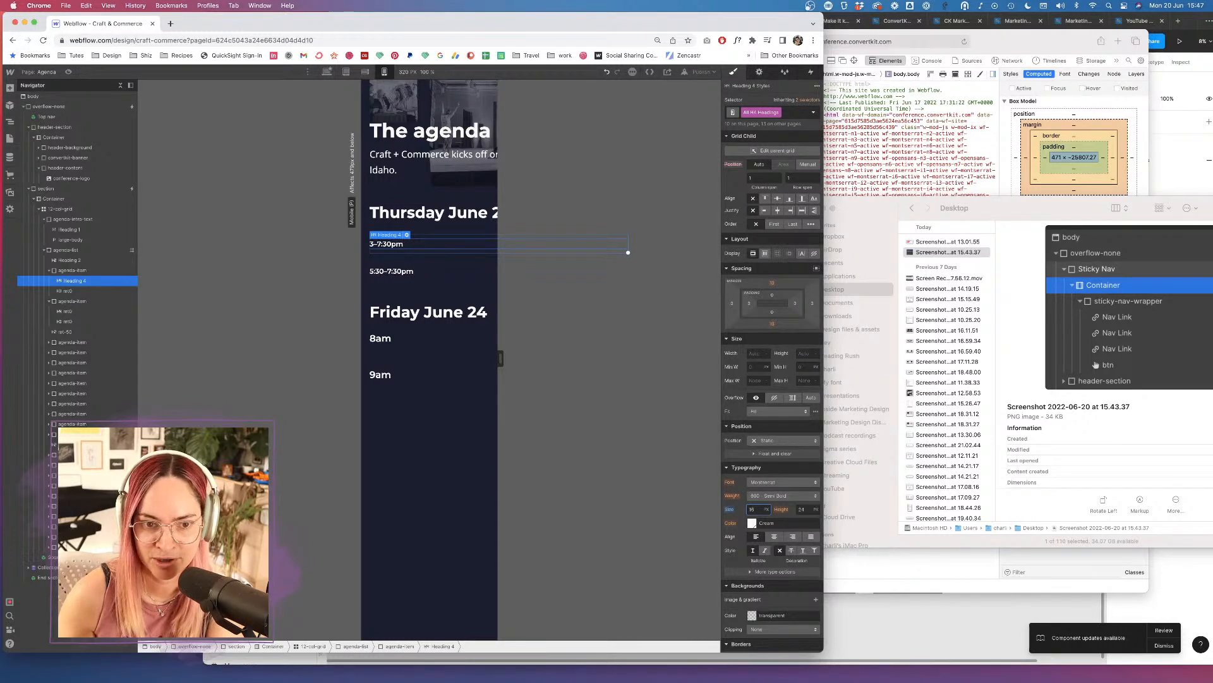
Inspect the 8am, 9am and 10:45am agenda times and items.
click(382, 338)
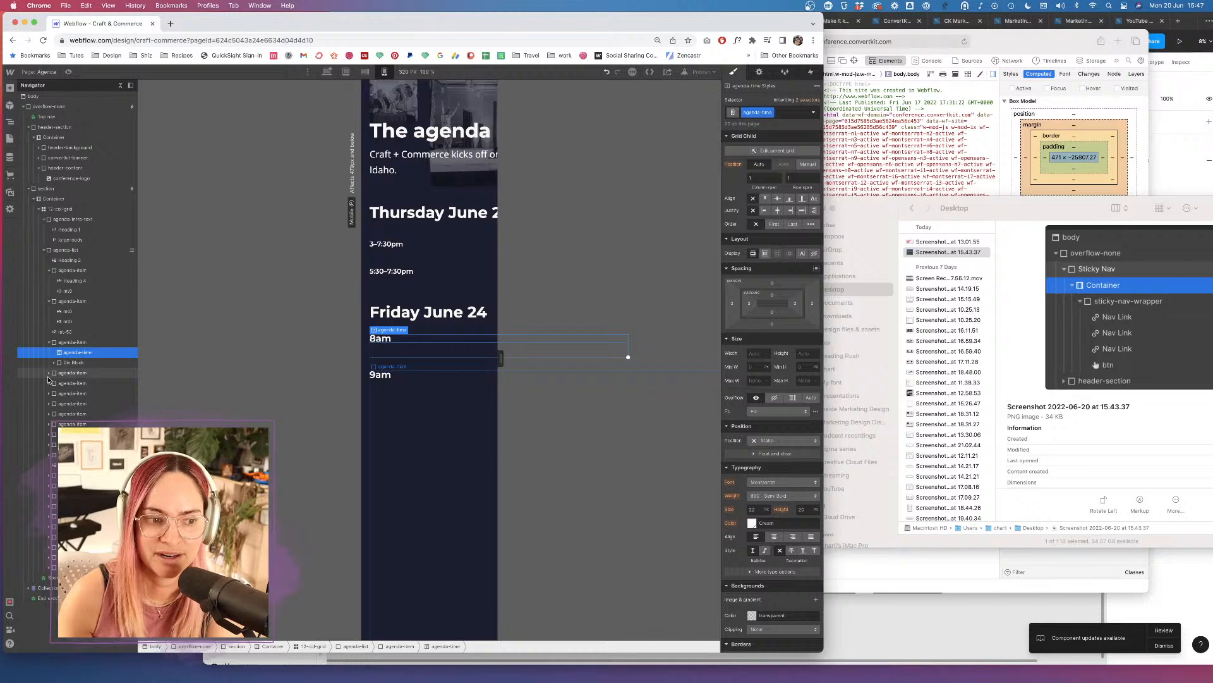
click(48, 373)
click(70, 383)
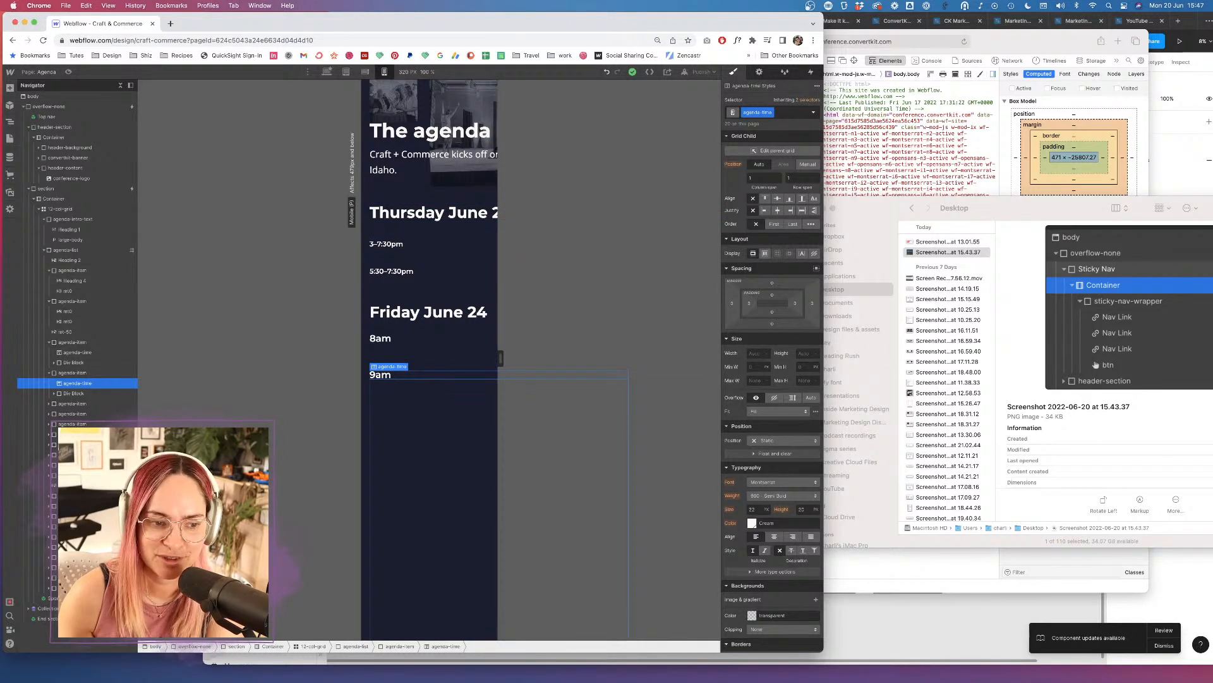
click(53, 405)
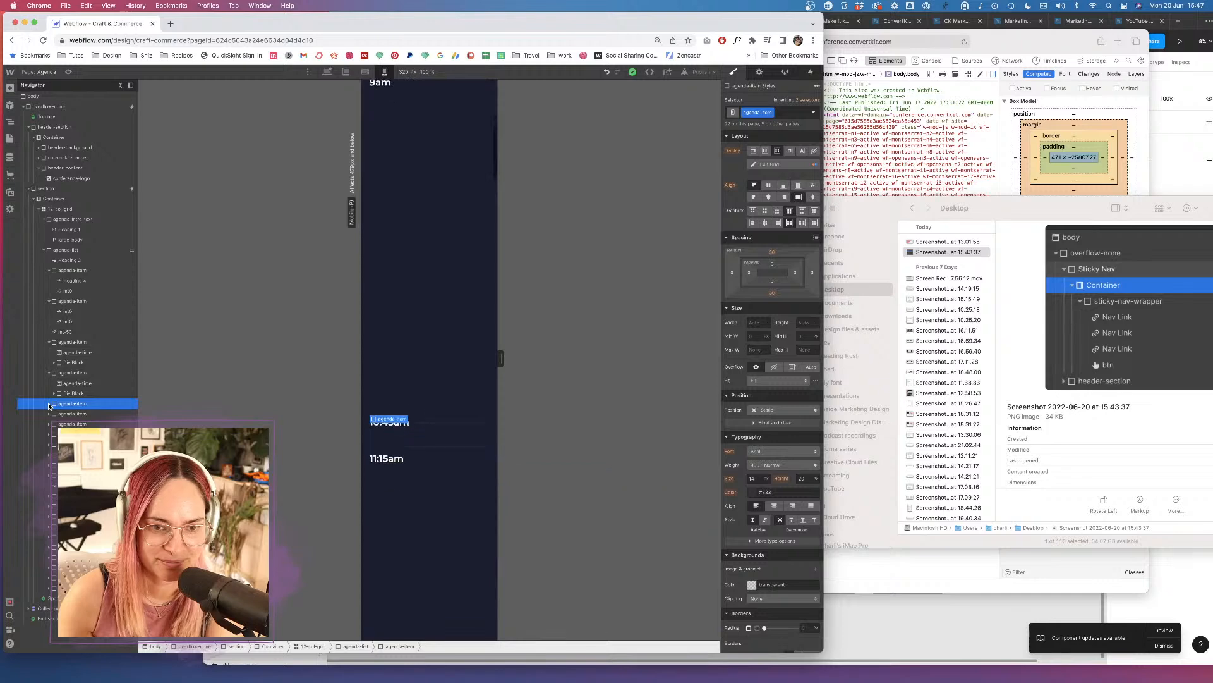
click(392, 366)
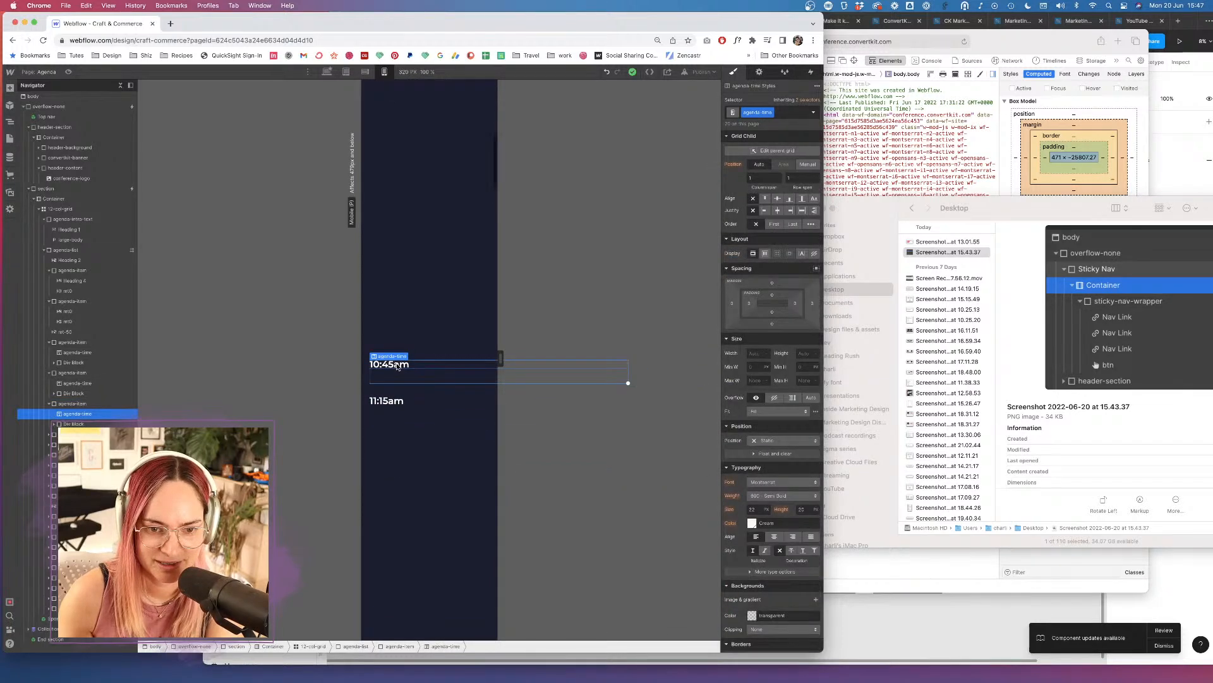
scroll(403, 237, up, 15)
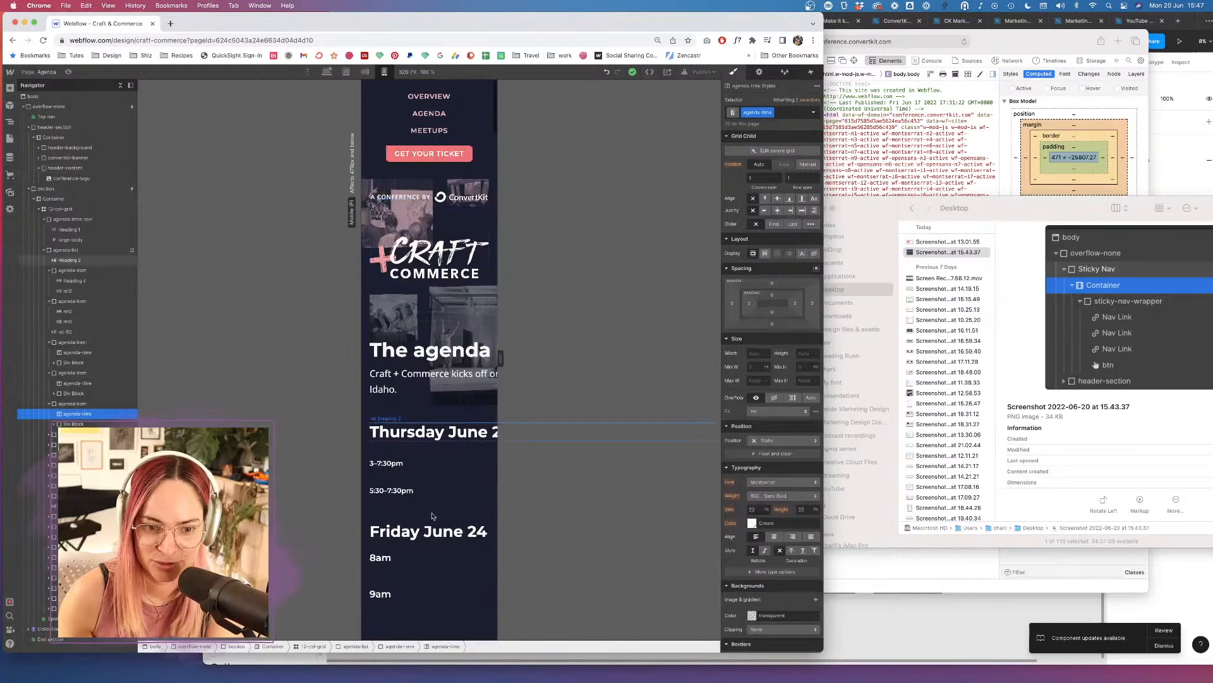
From the 3–7:30pm heading, retarget All H4 Headings and increase their font size.
click(394, 463)
click(770, 112)
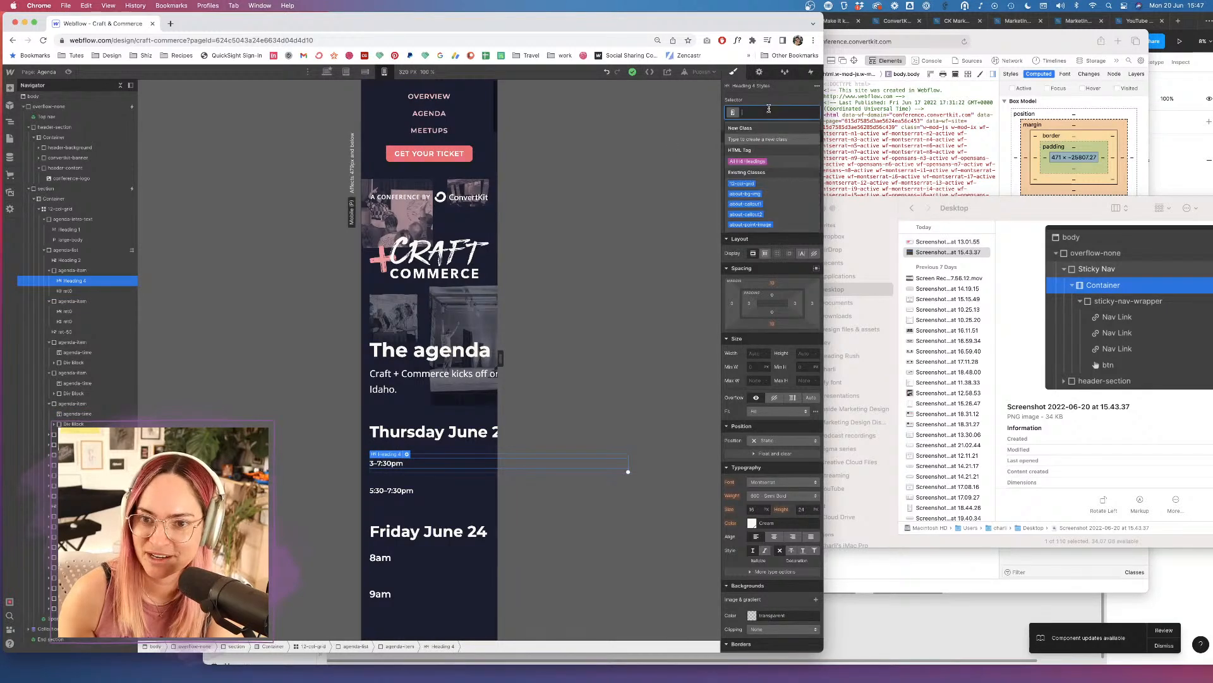
click(758, 163)
click(755, 509)
key(Up)
key(Up)
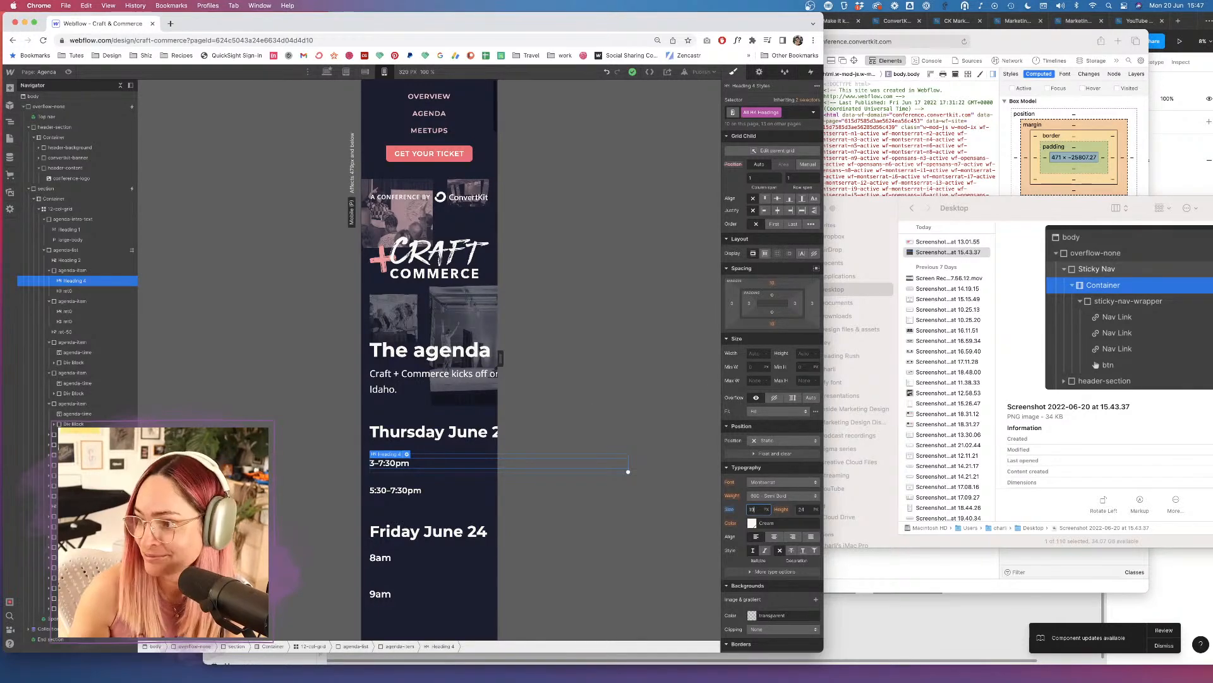
click(632, 428)
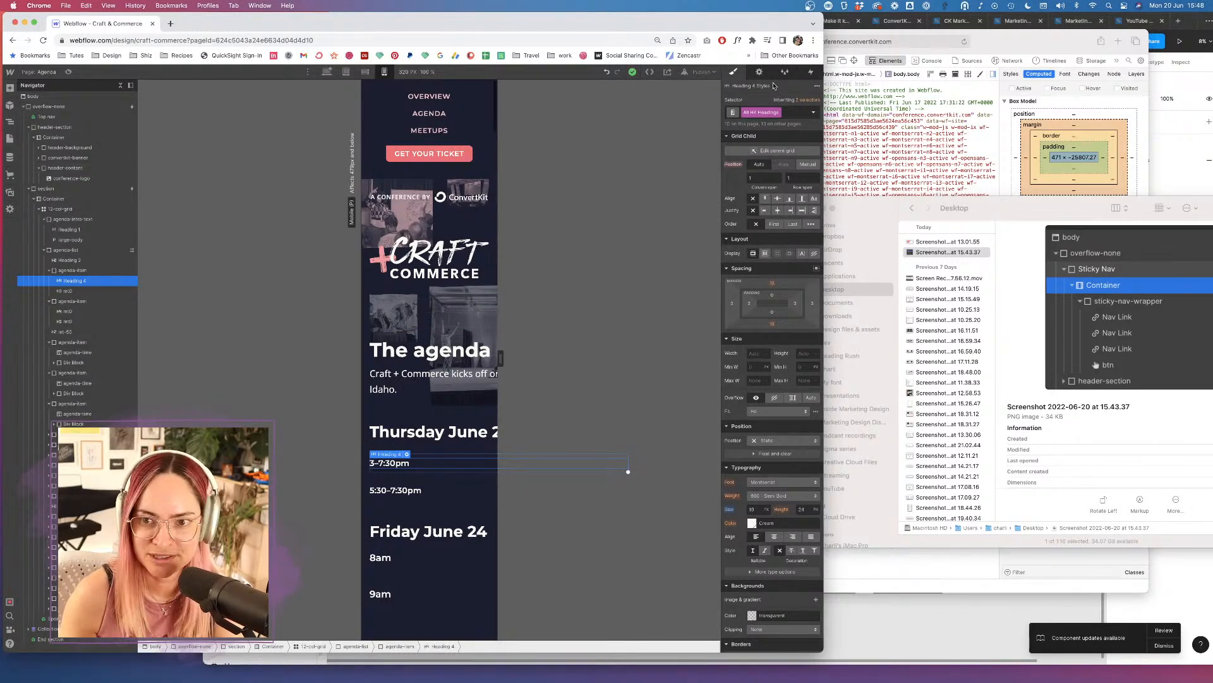
Paste the 8am agenda-time element into Thursday's 3–7:30pm agenda item.
click(387, 558)
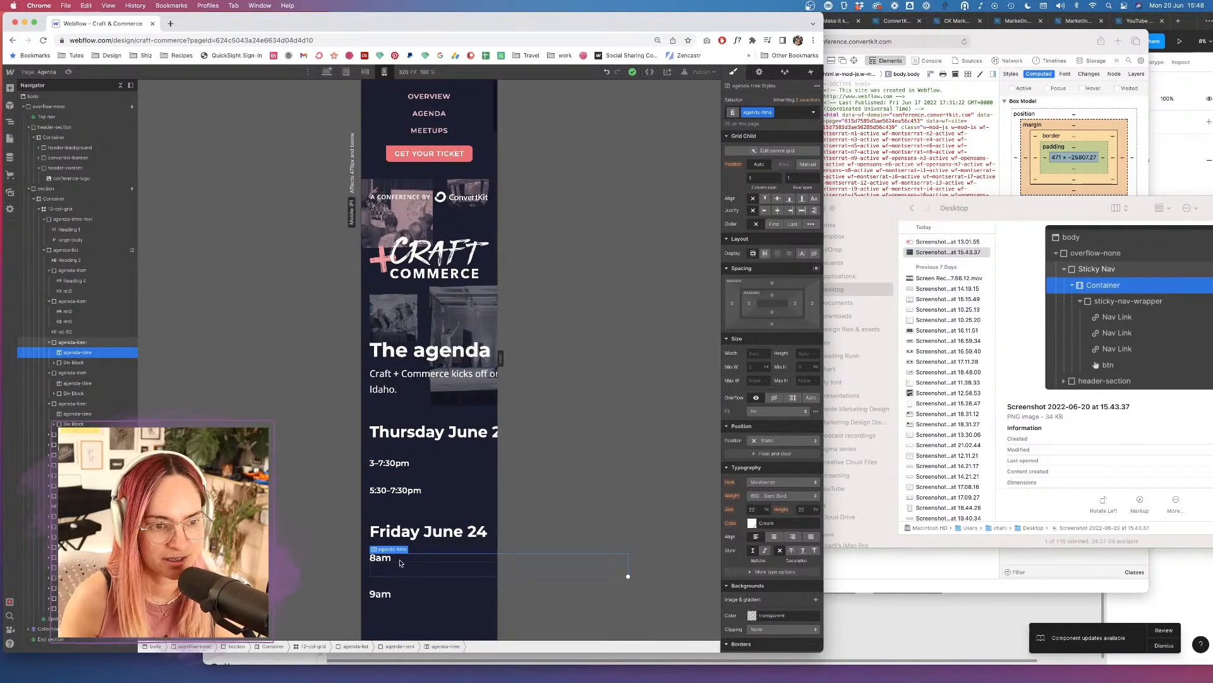
click(395, 463)
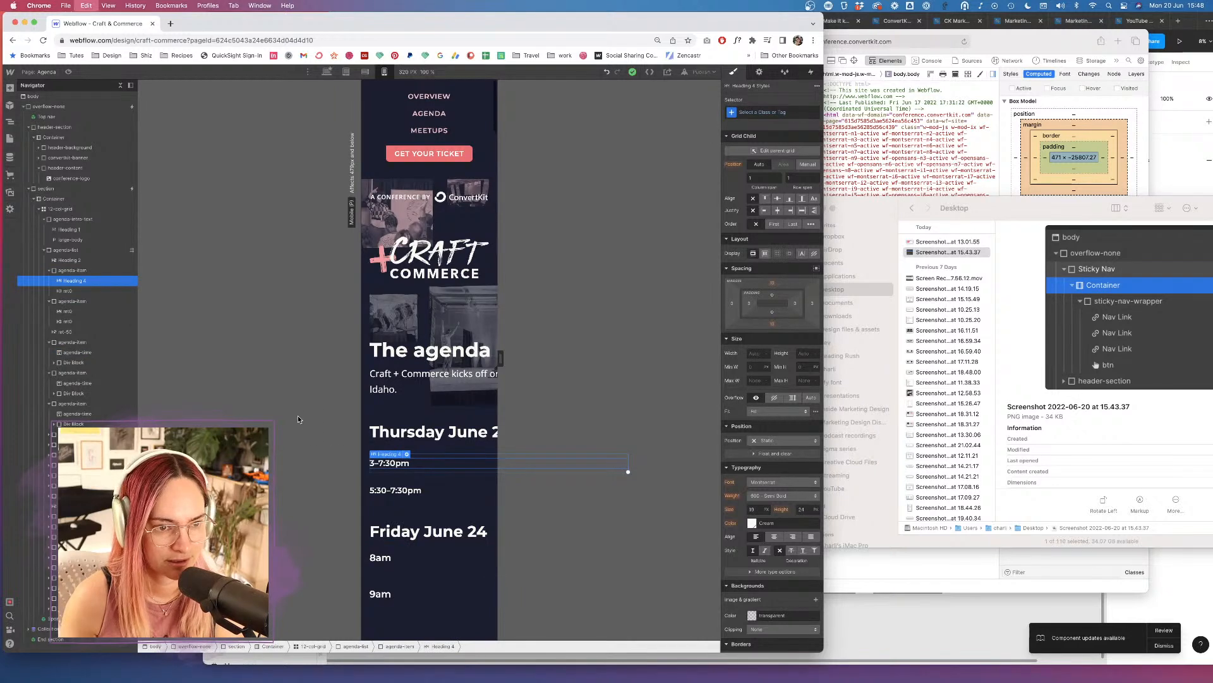
key(ctrl+v)
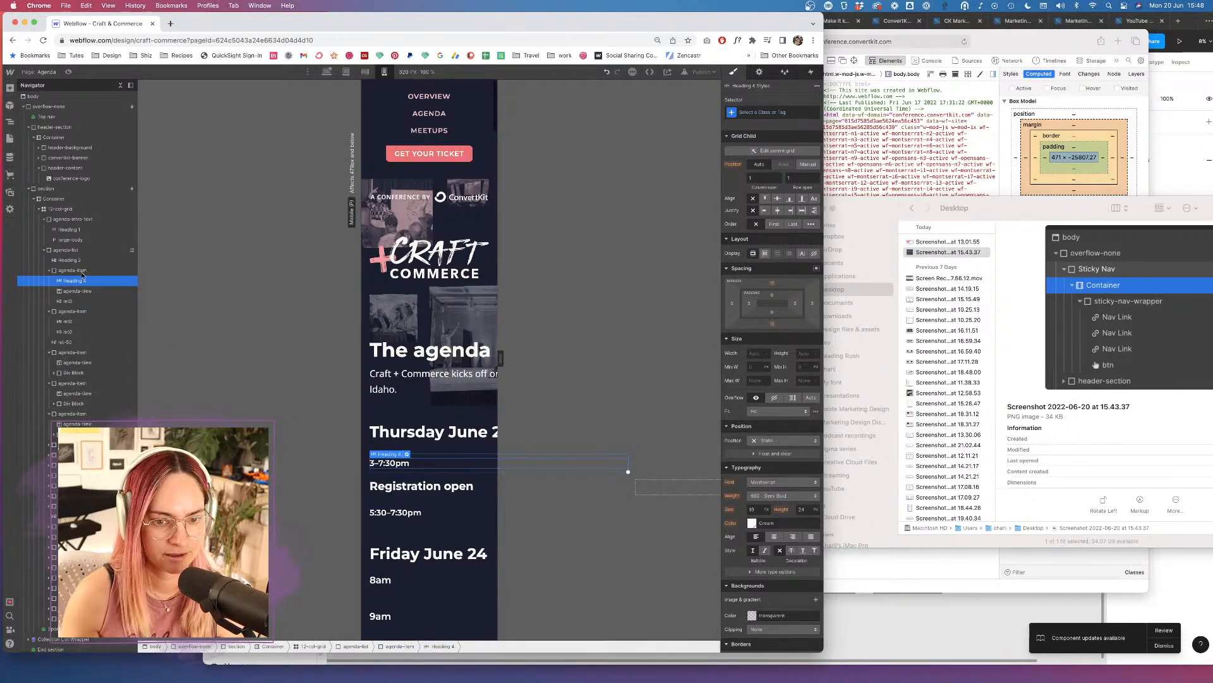
At desktop width, make the first Thursday agenda-time read 3–7:30pm and delete its old heading.
click(326, 72)
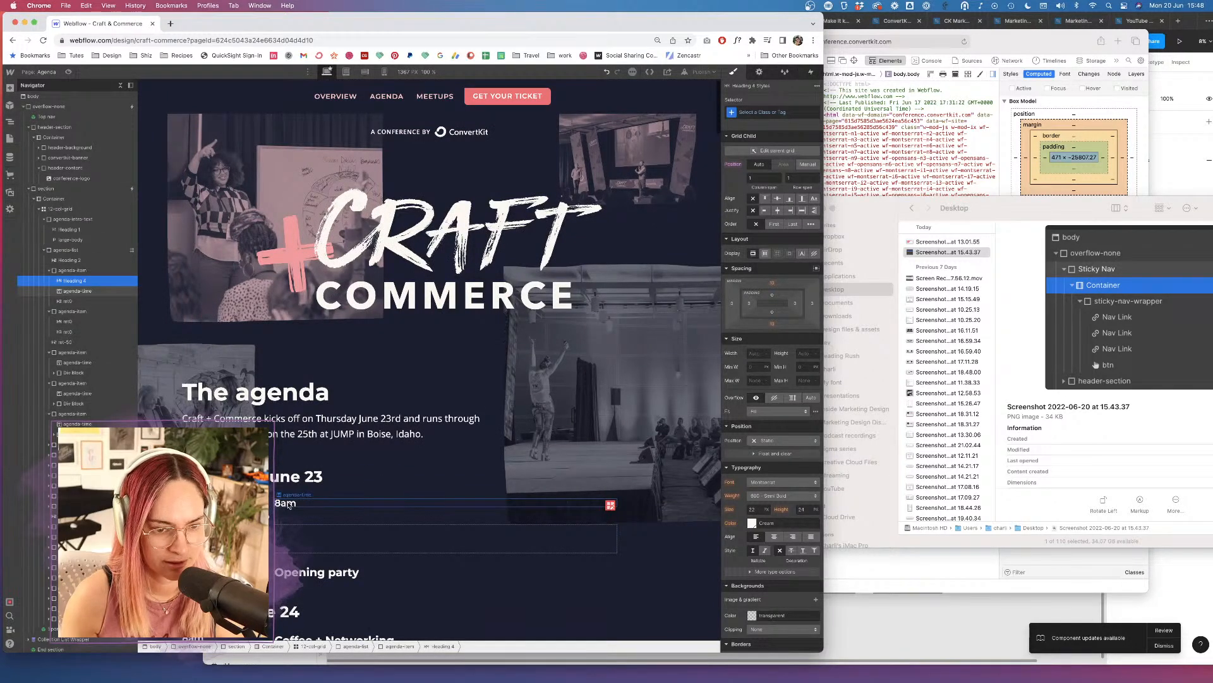
click(288, 503)
double_click(288, 503)
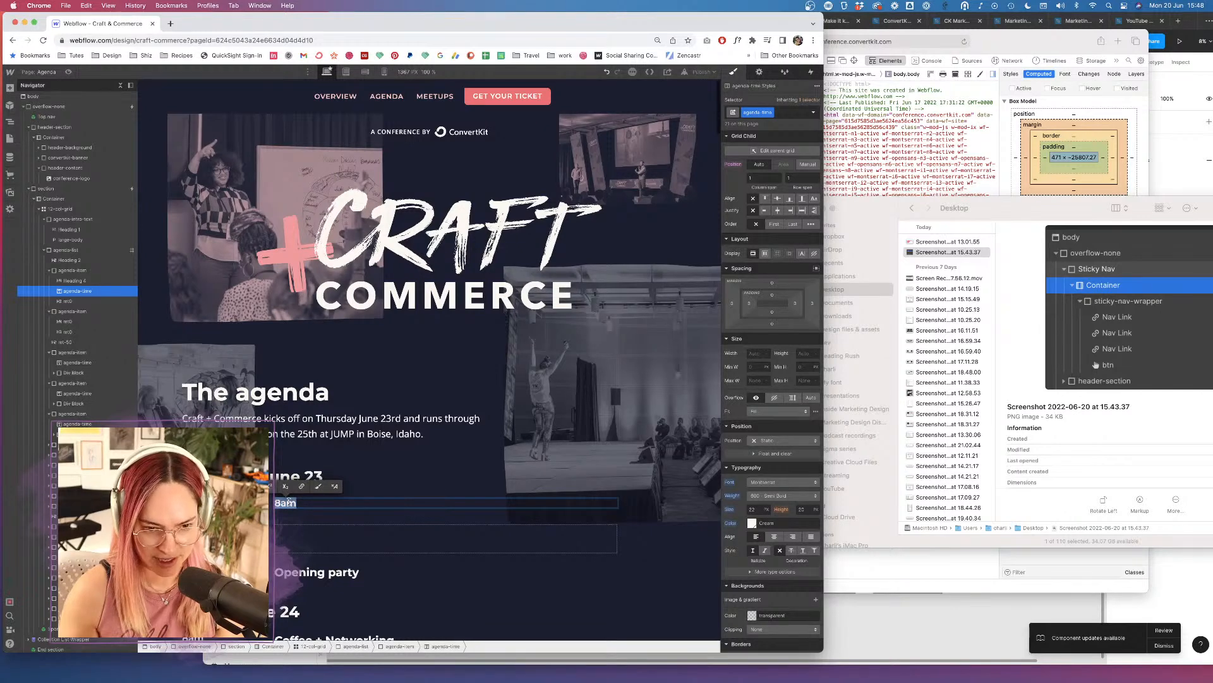
text(3–7:30pm)
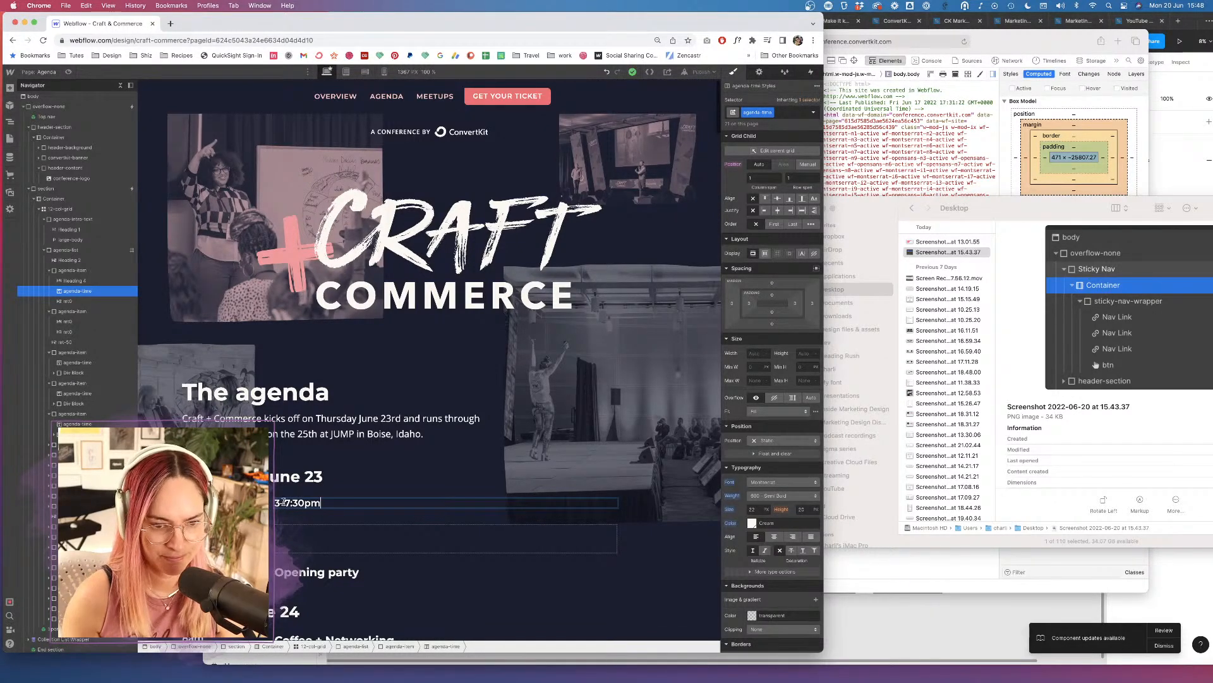
click(84, 279)
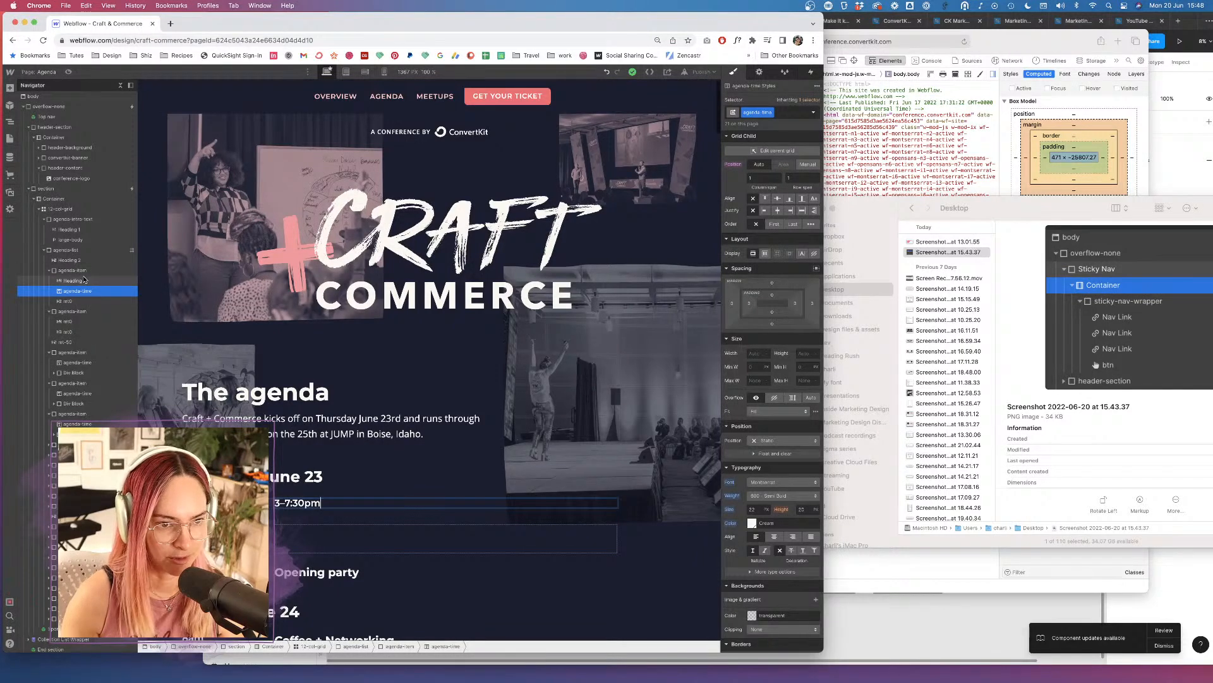
key(Delete)
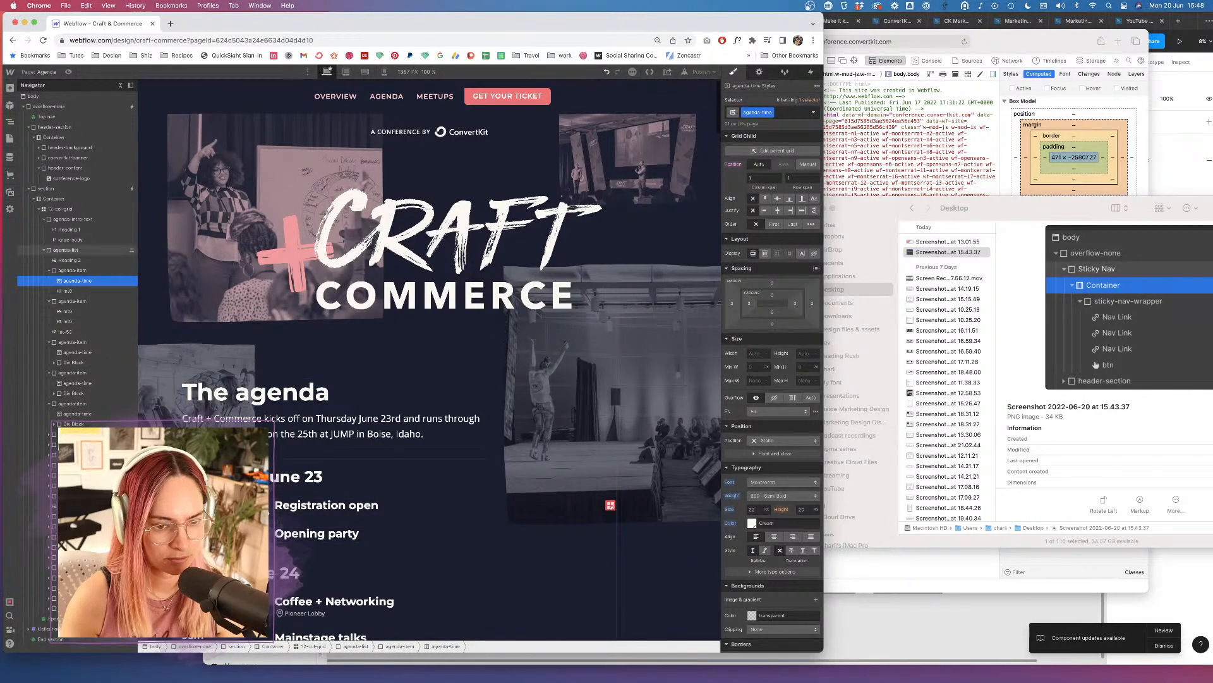
Paste an agenda-time into the second Thursday item above its headings and delete the old 5:30–7:30pm heading.
click(69, 302)
key(cmd+v)
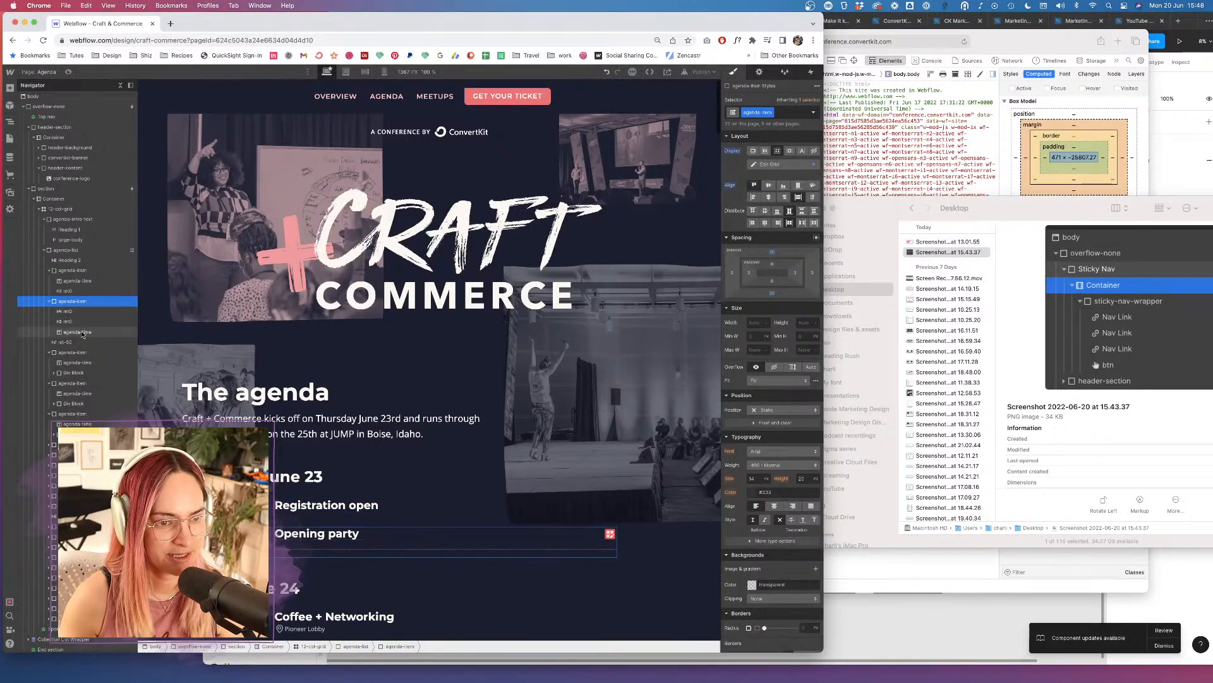
click(67, 332)
drag(72, 316, 74, 313)
click(74, 323)
key(Delete)
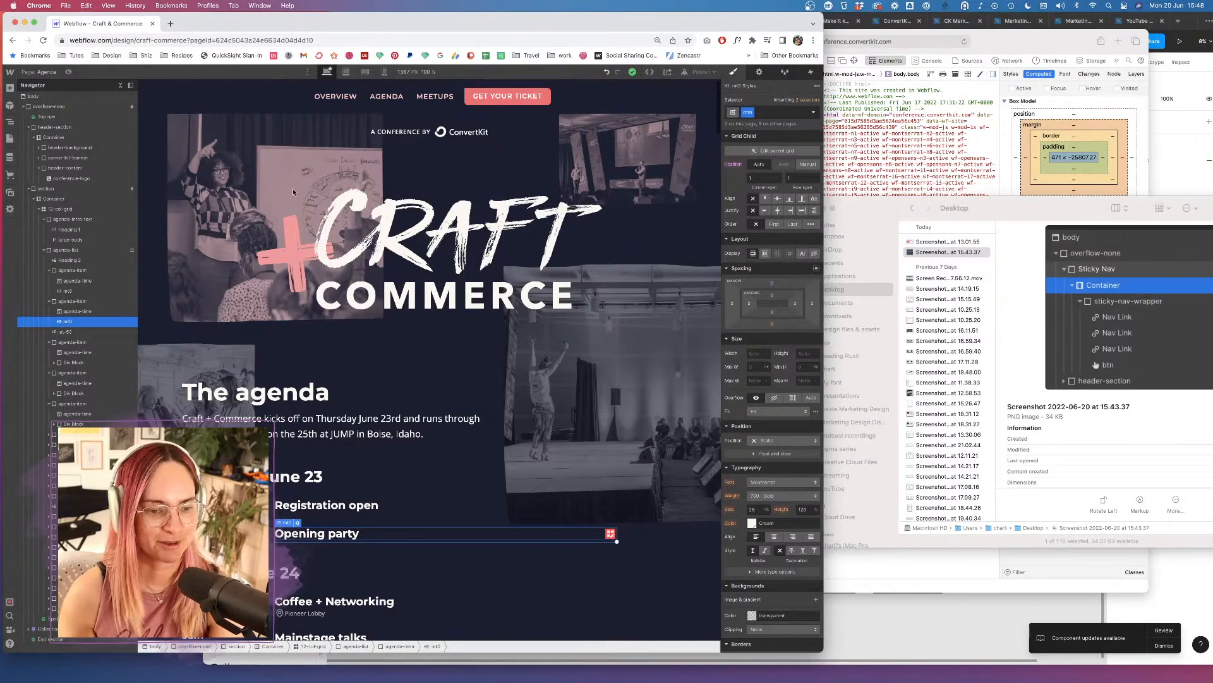
click(76, 311)
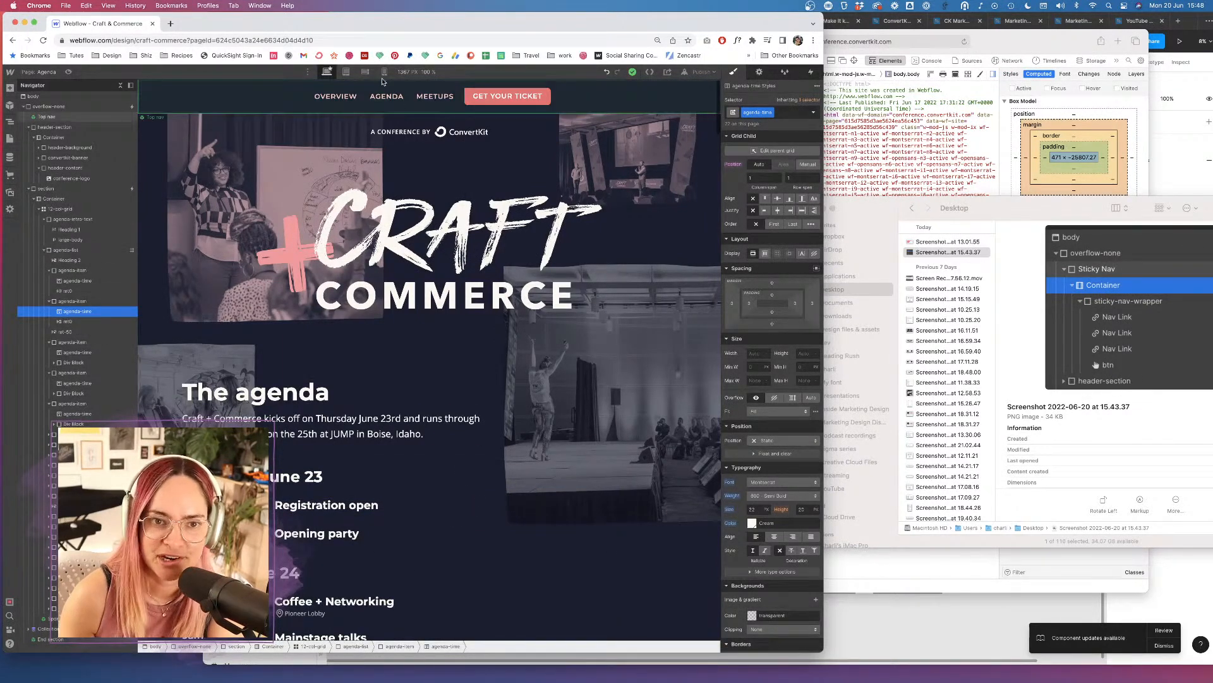
click(384, 72)
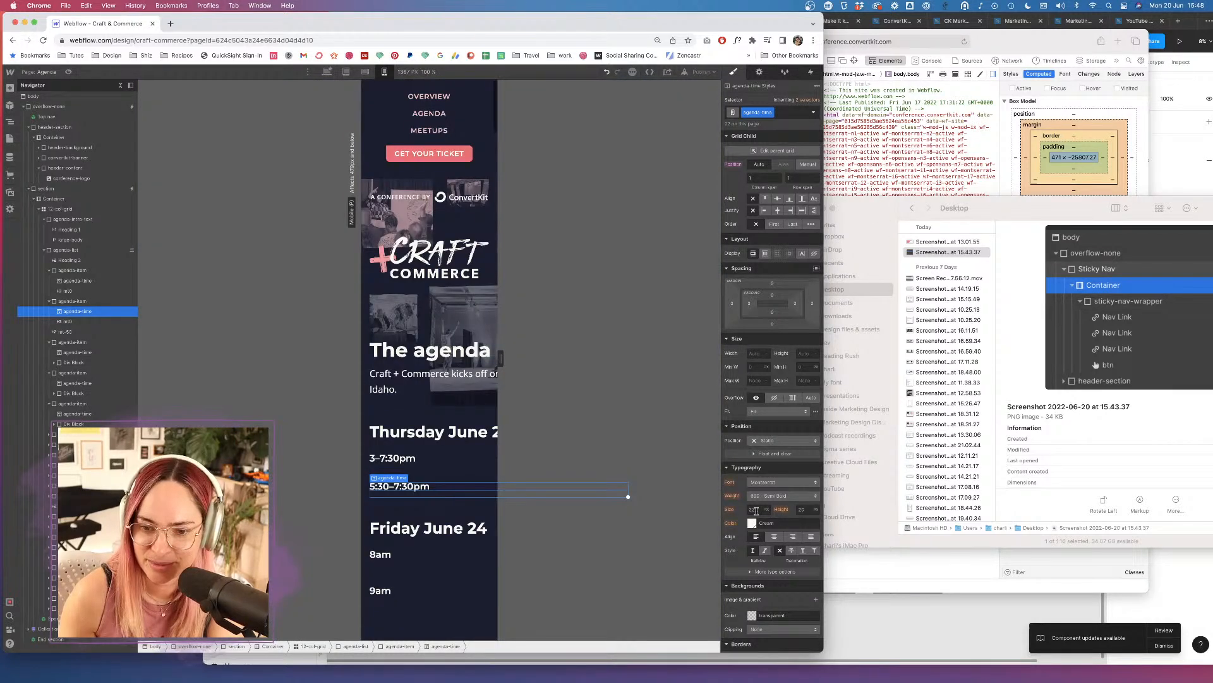
Lower the mobile agenda-time font size from 18 to 16.
key(Down)
key(Down)
key(Down)
key(Down)
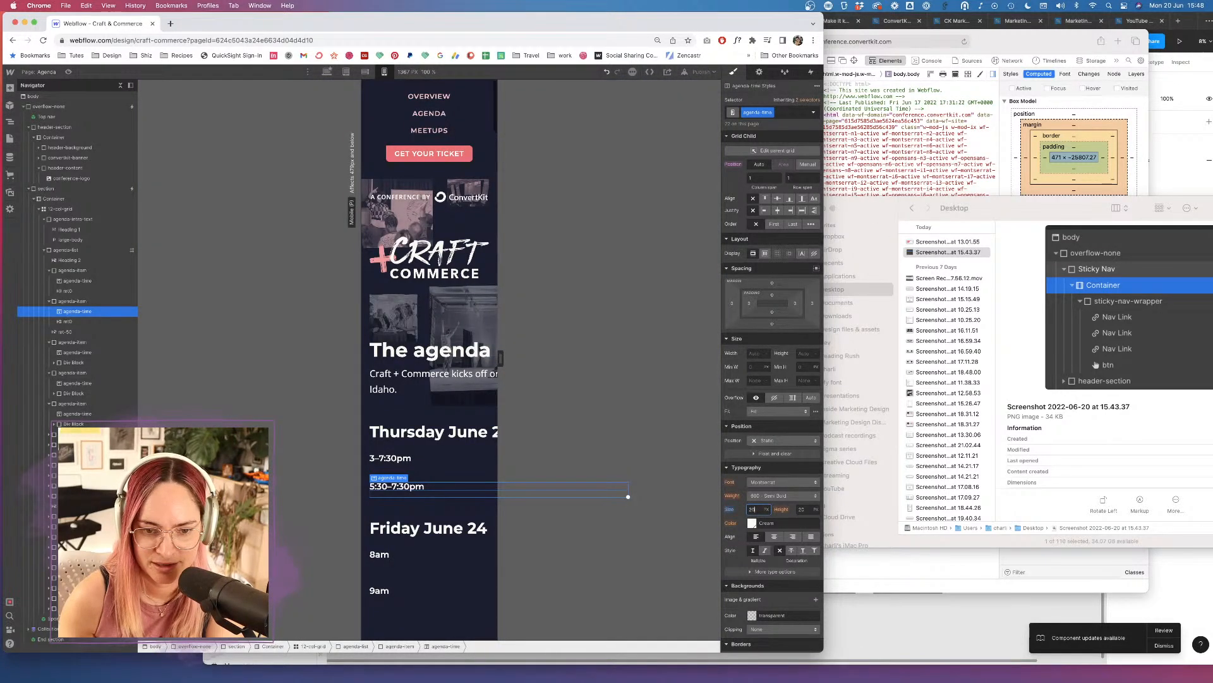
key(Down)
key(Down)
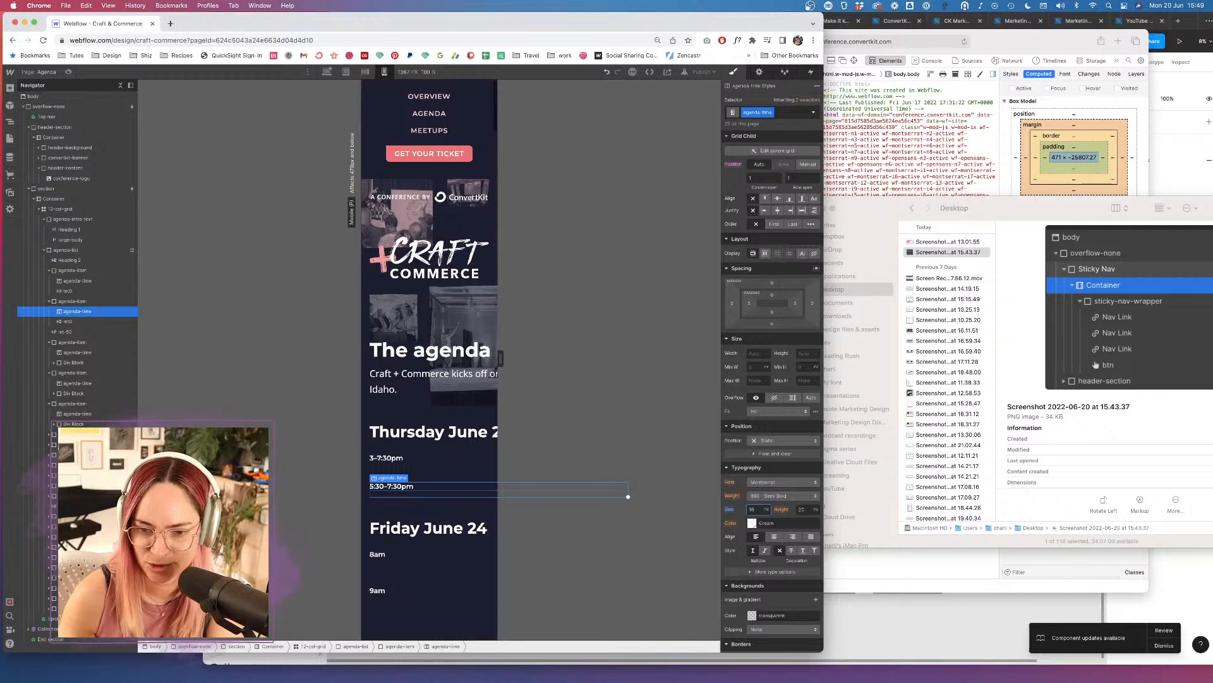
click(578, 305)
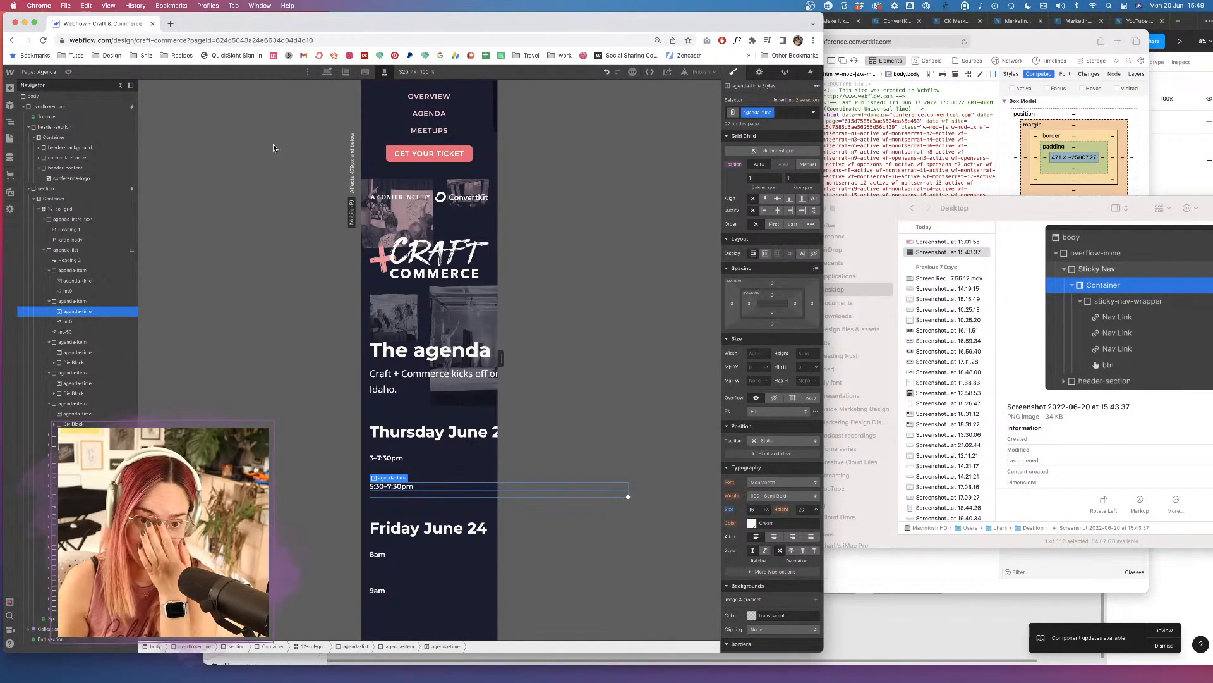
Preview the page to check the two-column mobile agenda layout.
key(super+shift+p)
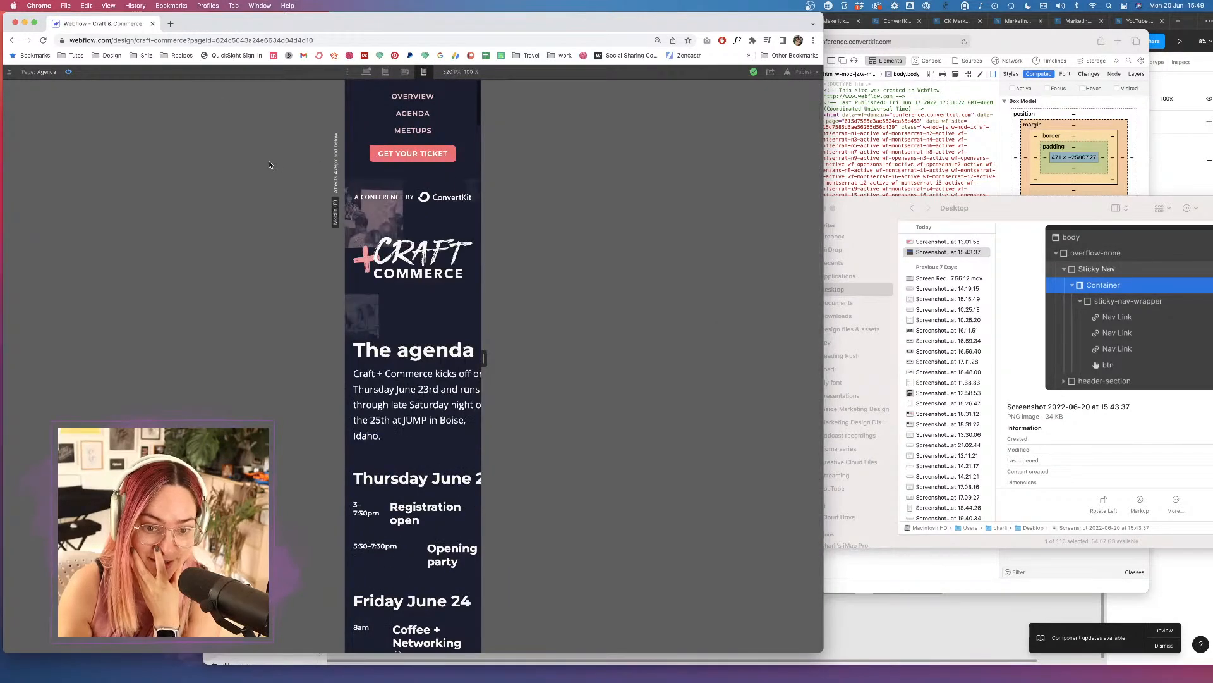
scroll(465, 454, down, 15)
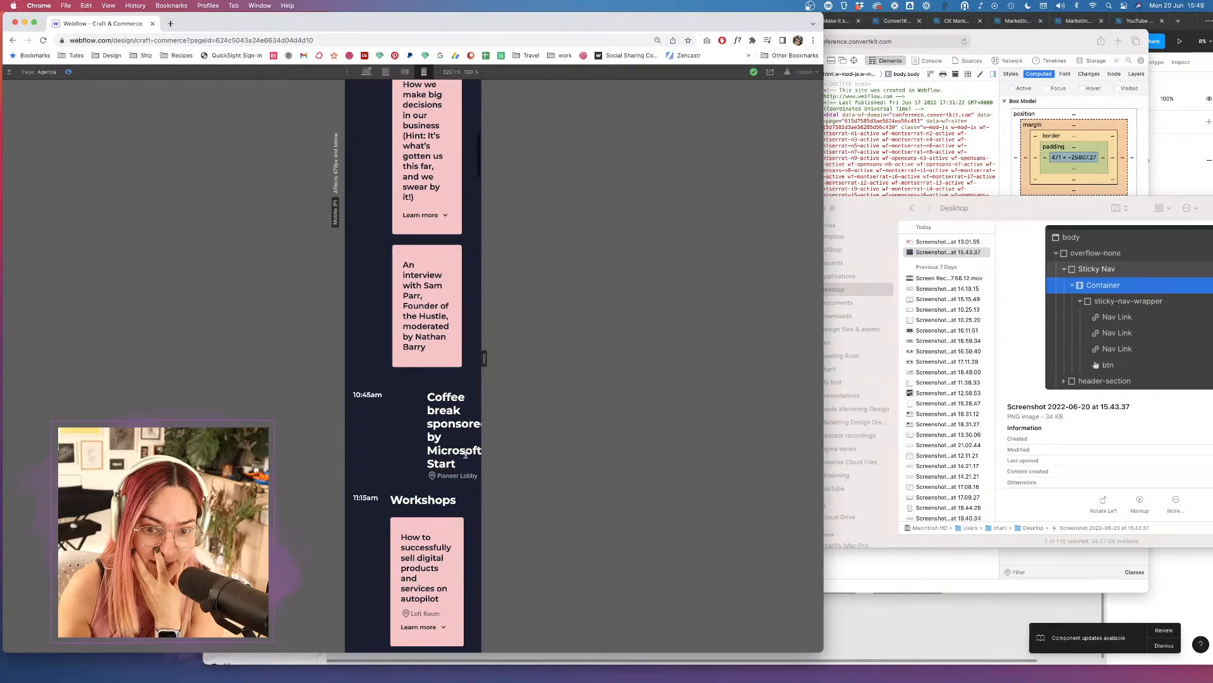
scroll(465, 454, up, 6)
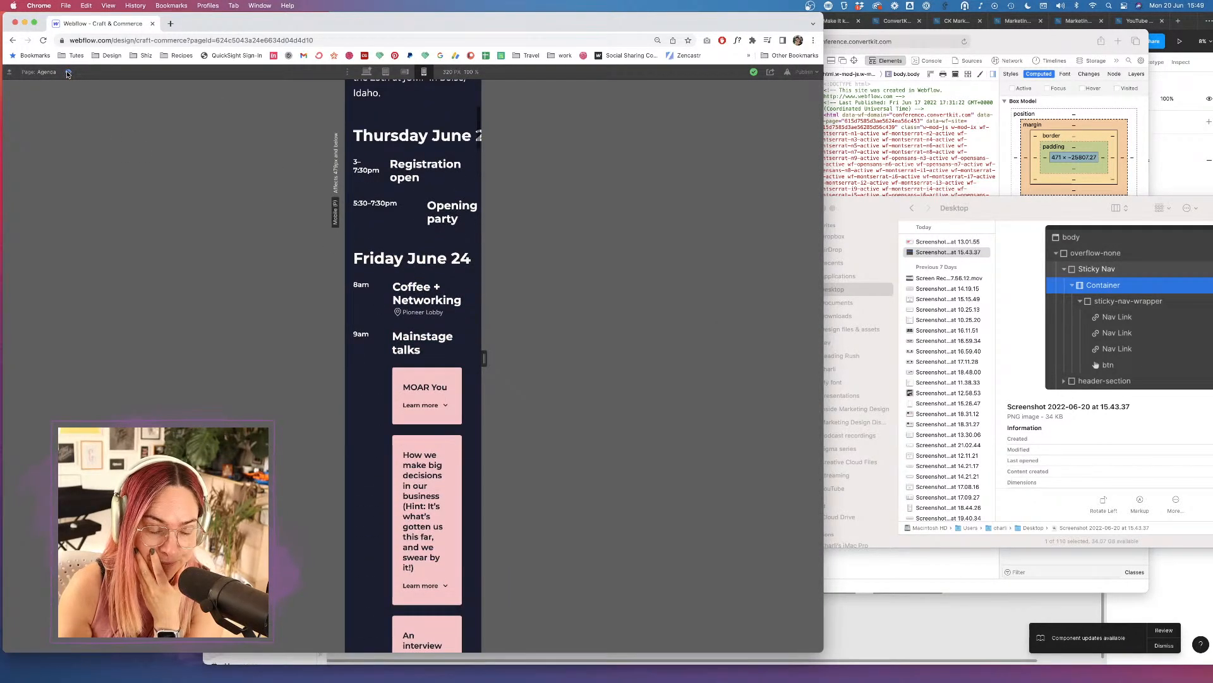
key(super+shift+p)
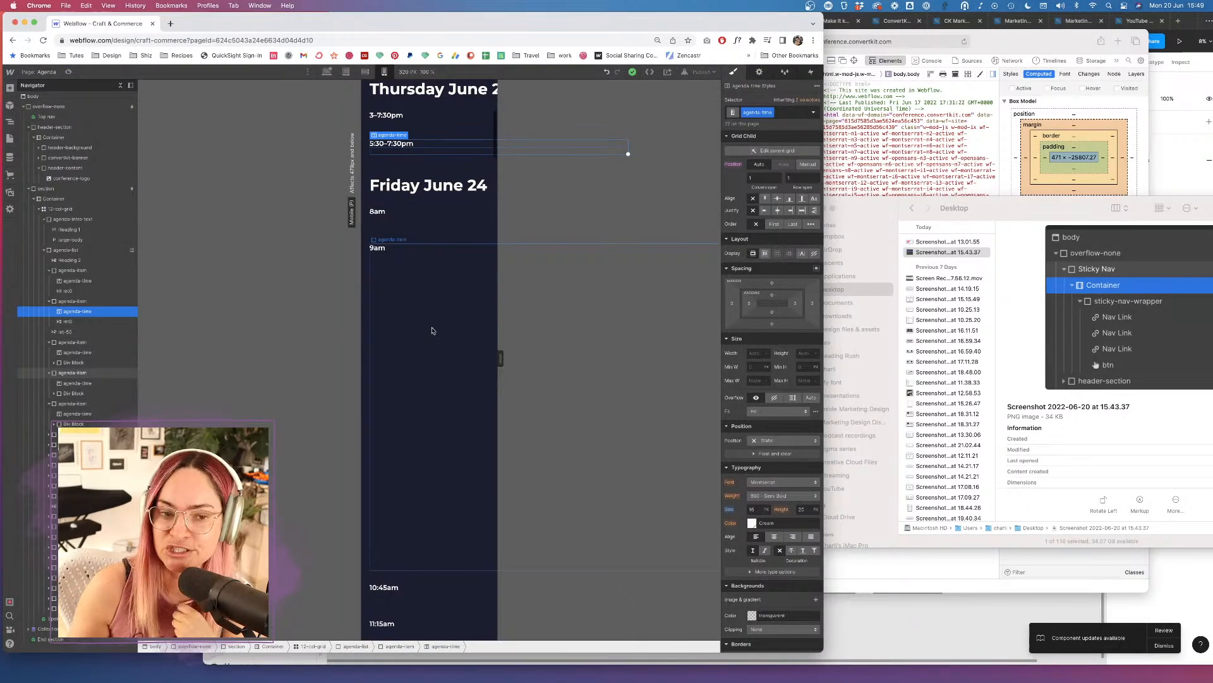
scroll(428, 300, down, 2)
scroll(433, 355, up, 5)
scroll(433, 355, up, 2)
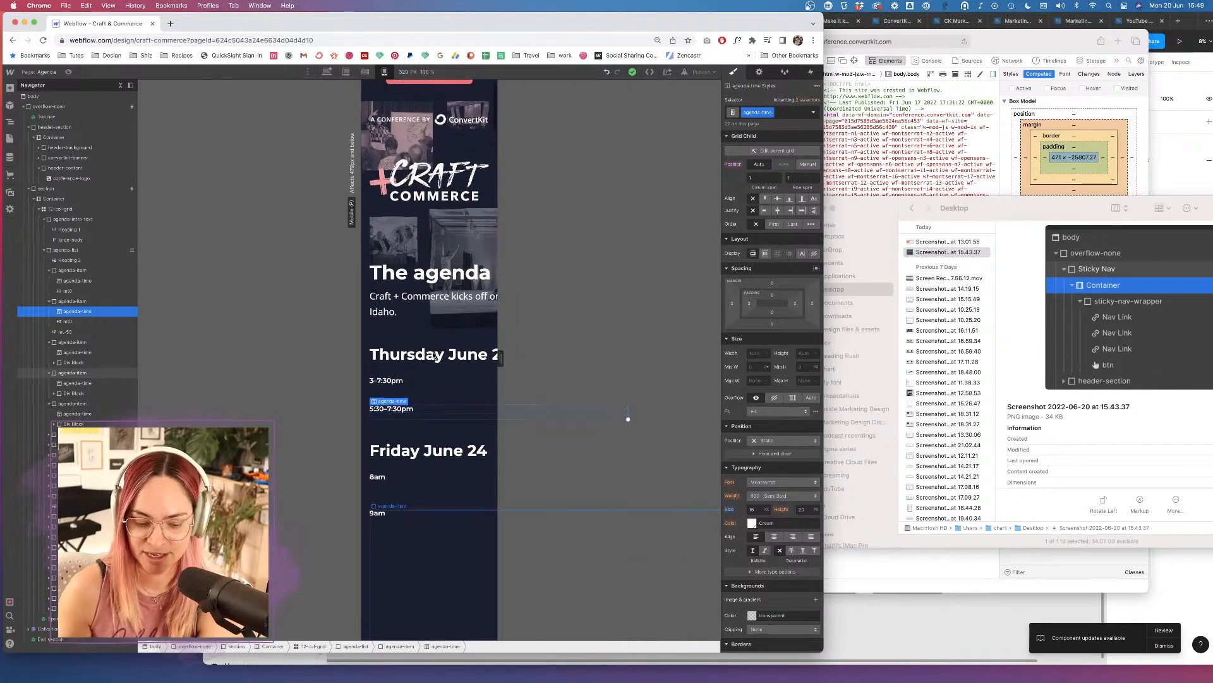
click(917, 41)
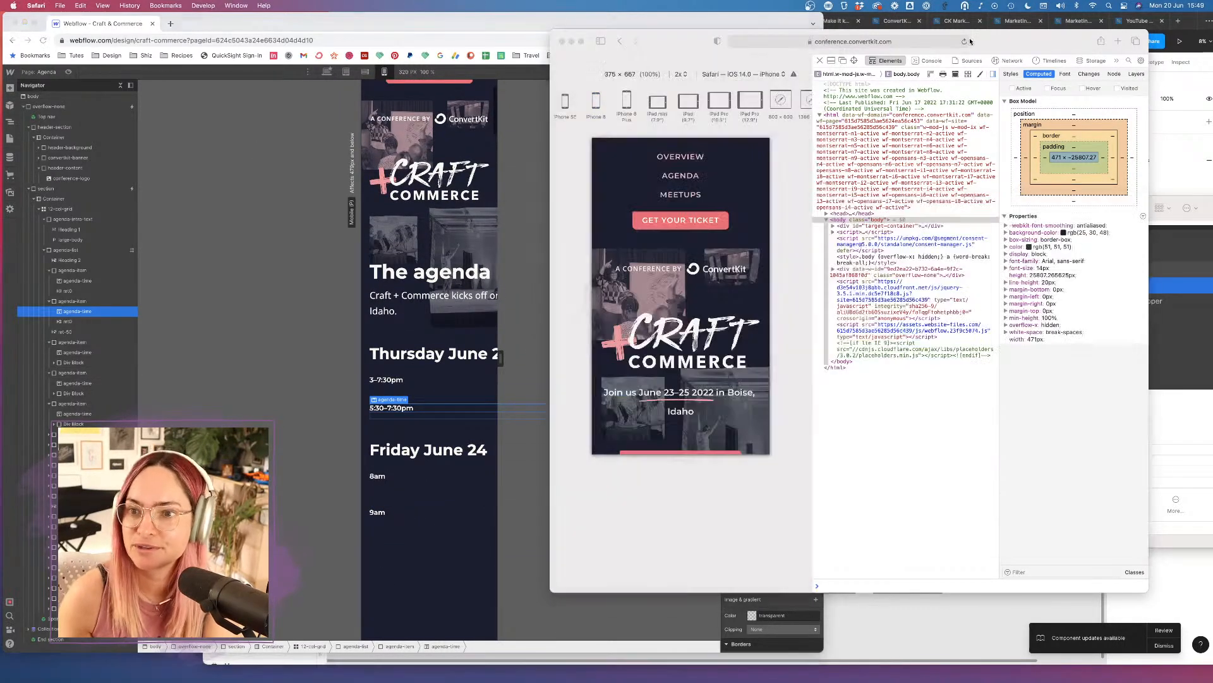
click(691, 377)
scroll(692, 377, down, 15)
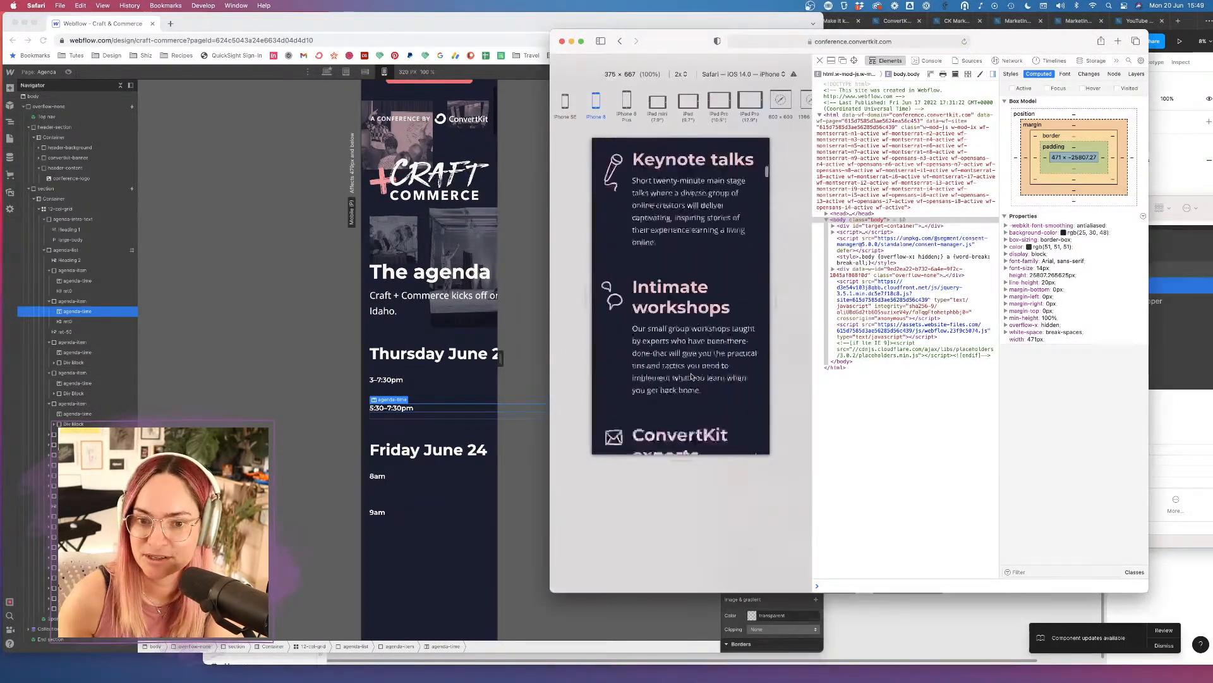
scroll(671, 244, up, 10)
scroll(670, 244, up, 6)
click(680, 178)
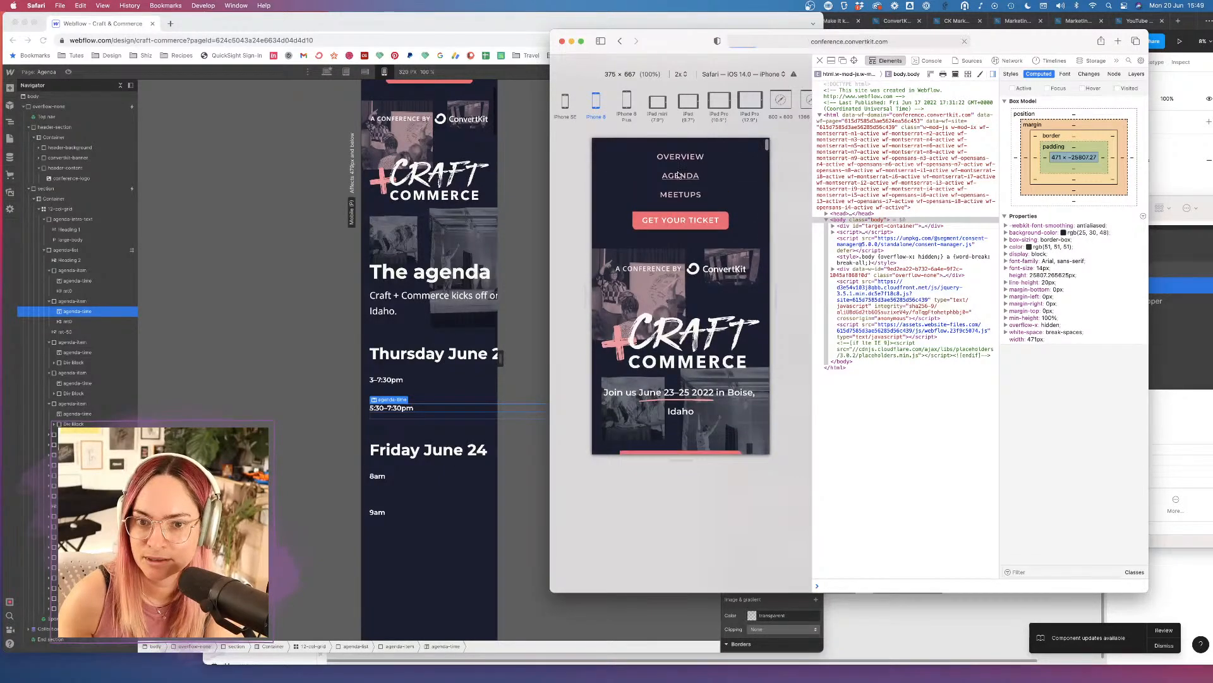
Scroll the live agenda to check the Thursday and Friday times beside their items.
scroll(688, 292, down, 8)
scroll(695, 209, up, 8)
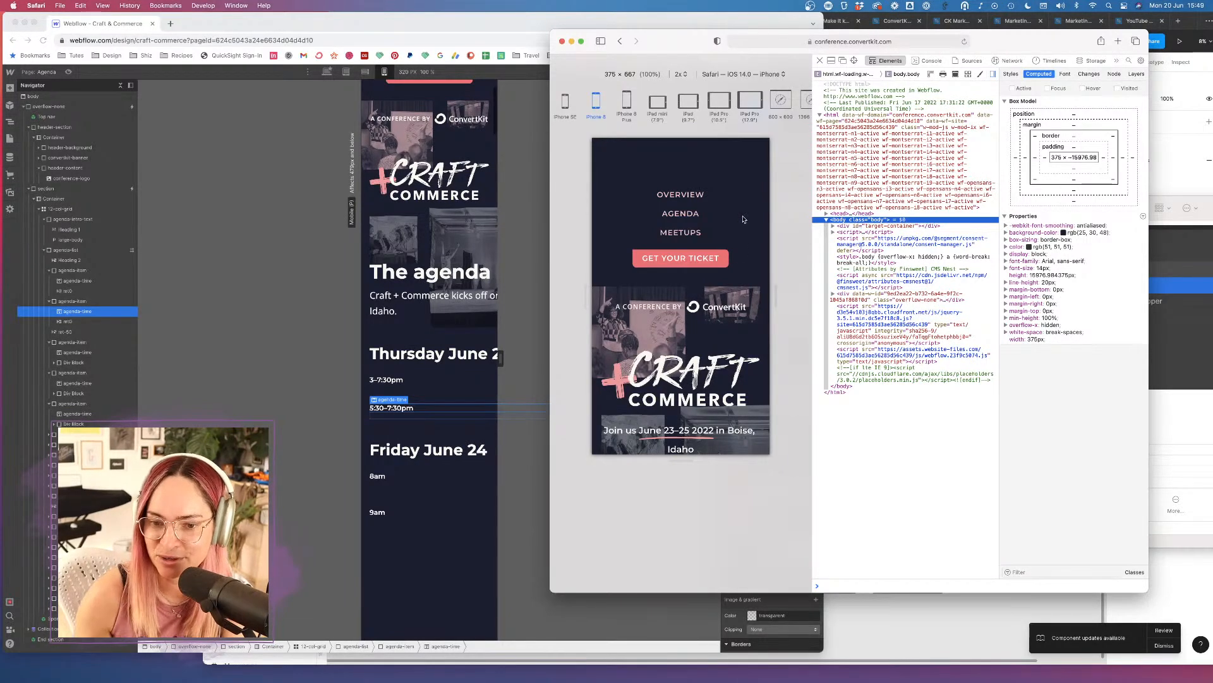
scroll(744, 202, down, 10)
scroll(717, 353, up, 2)
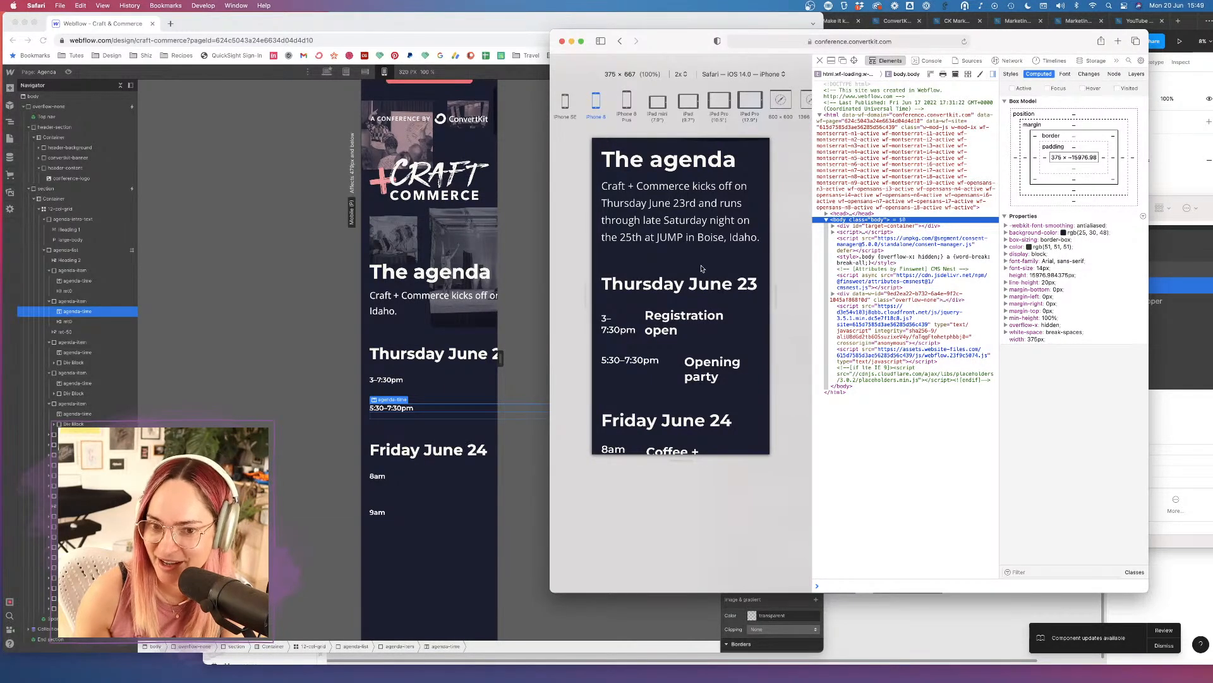
scroll(685, 242, up, 10)
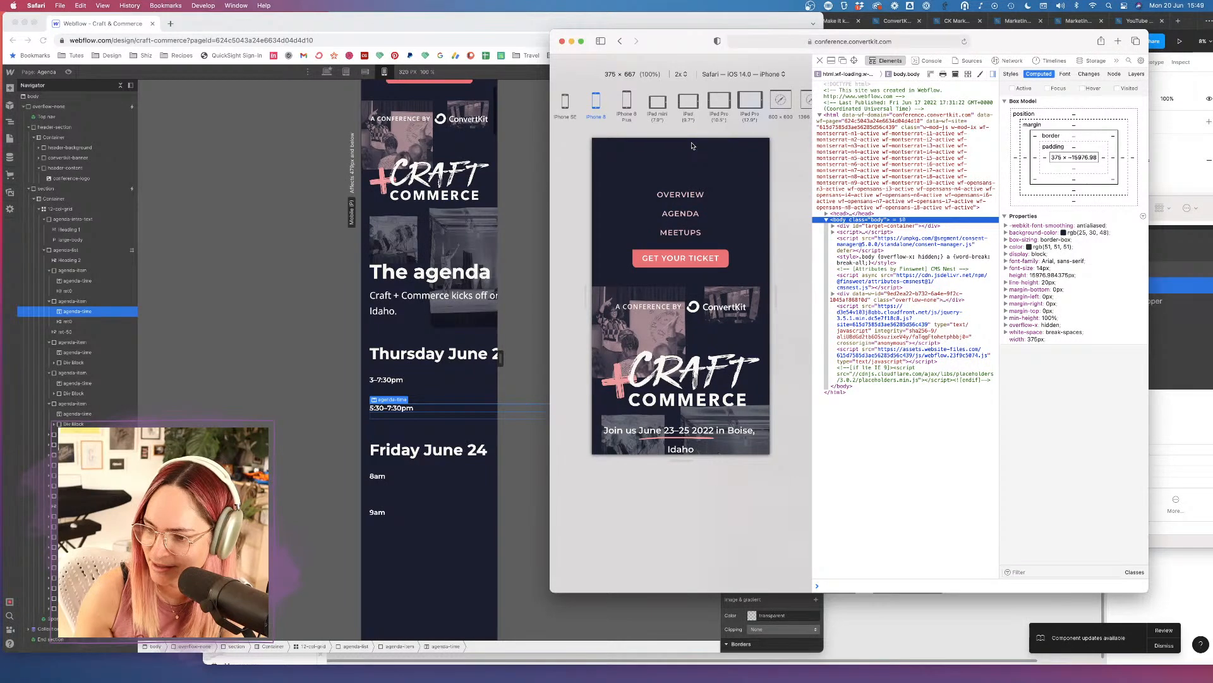
click(284, 250)
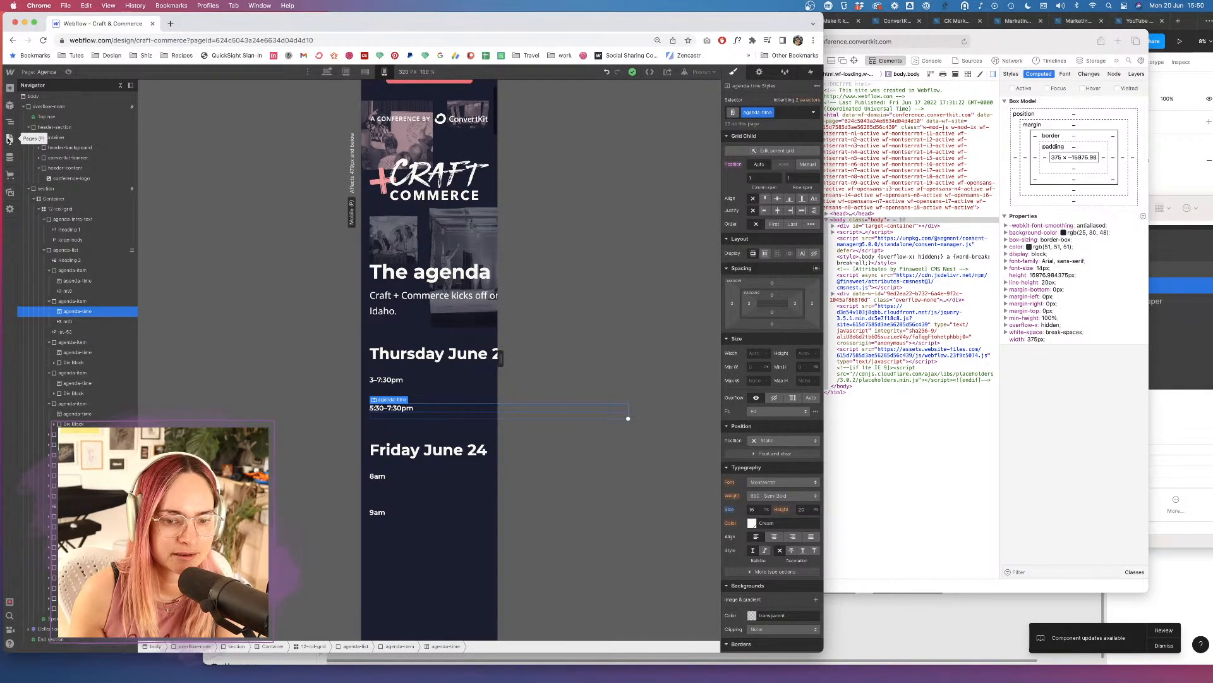
Review and close the Agenda page settings, then select header-content in the Navigator.
click(9, 209)
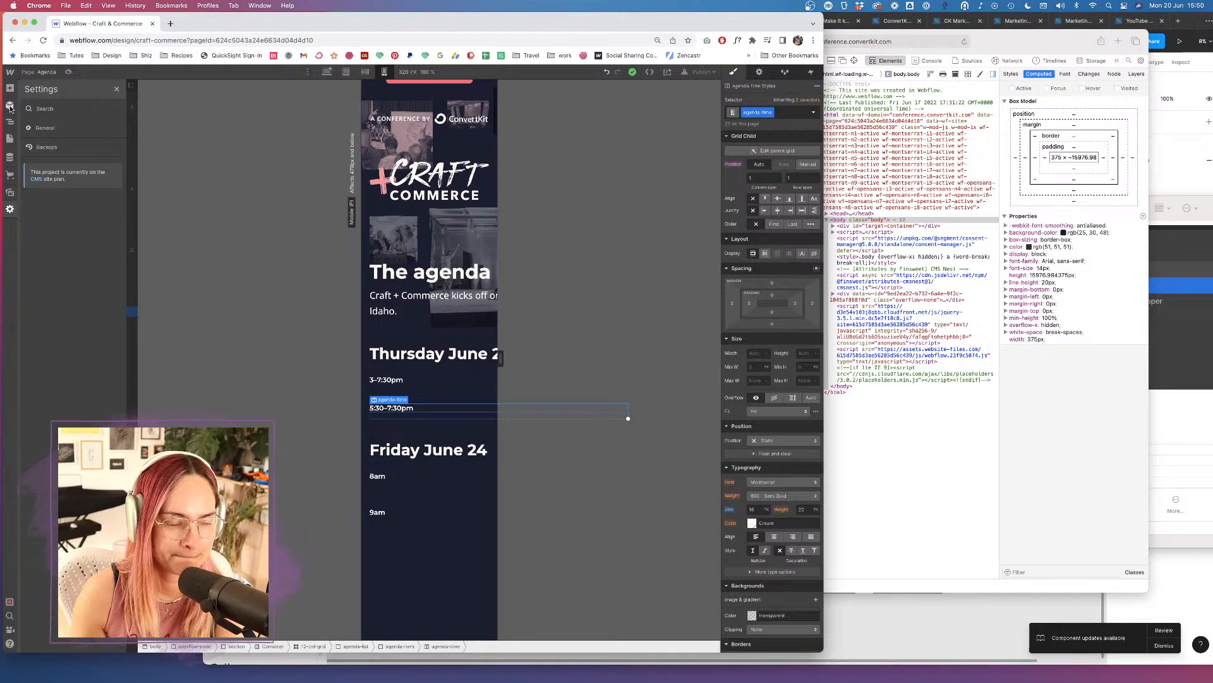
click(9, 141)
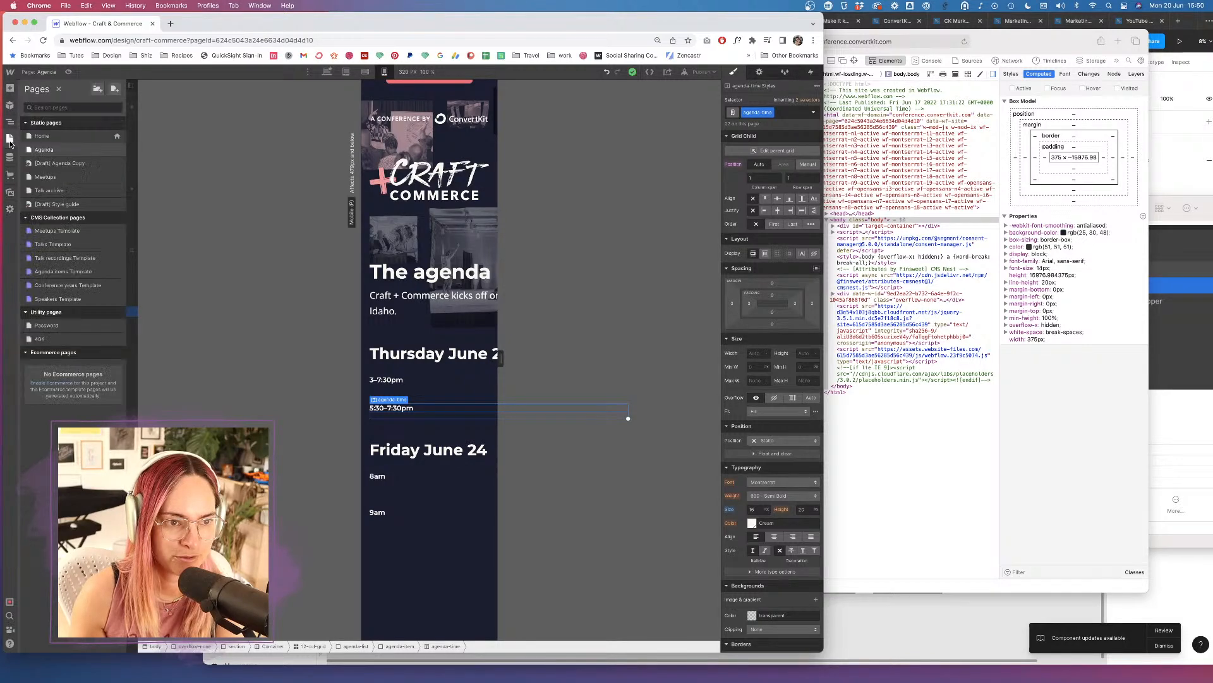
click(117, 151)
scroll(309, 397, down, 10)
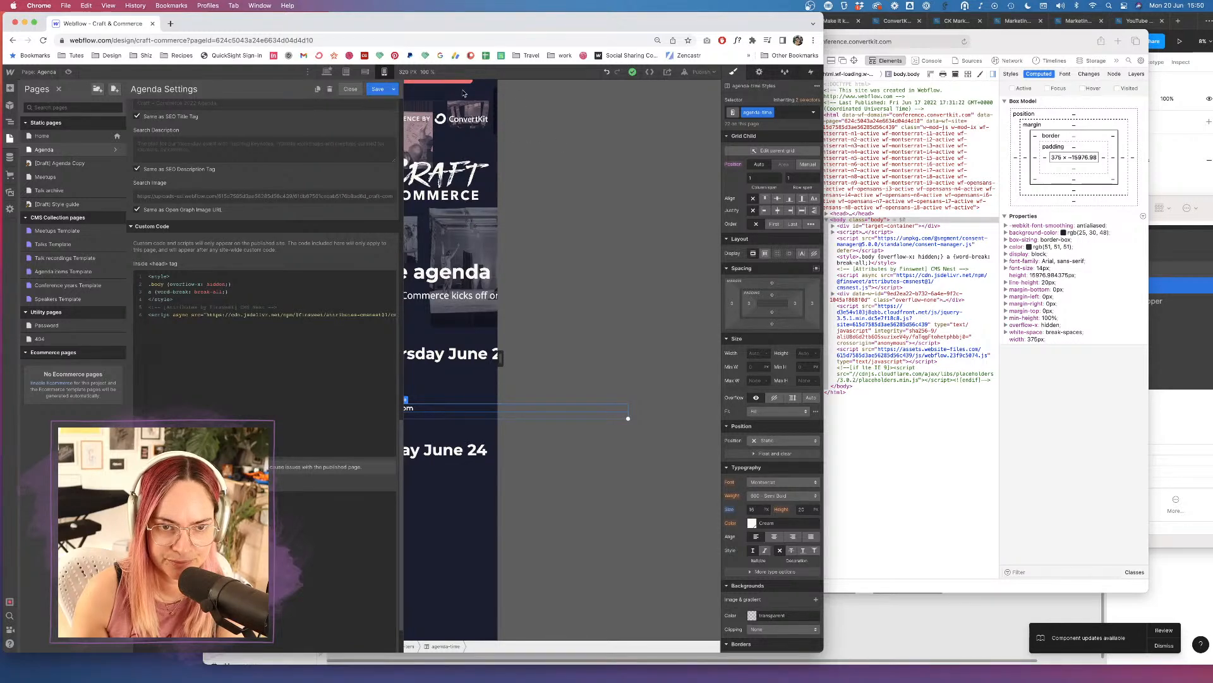
click(350, 88)
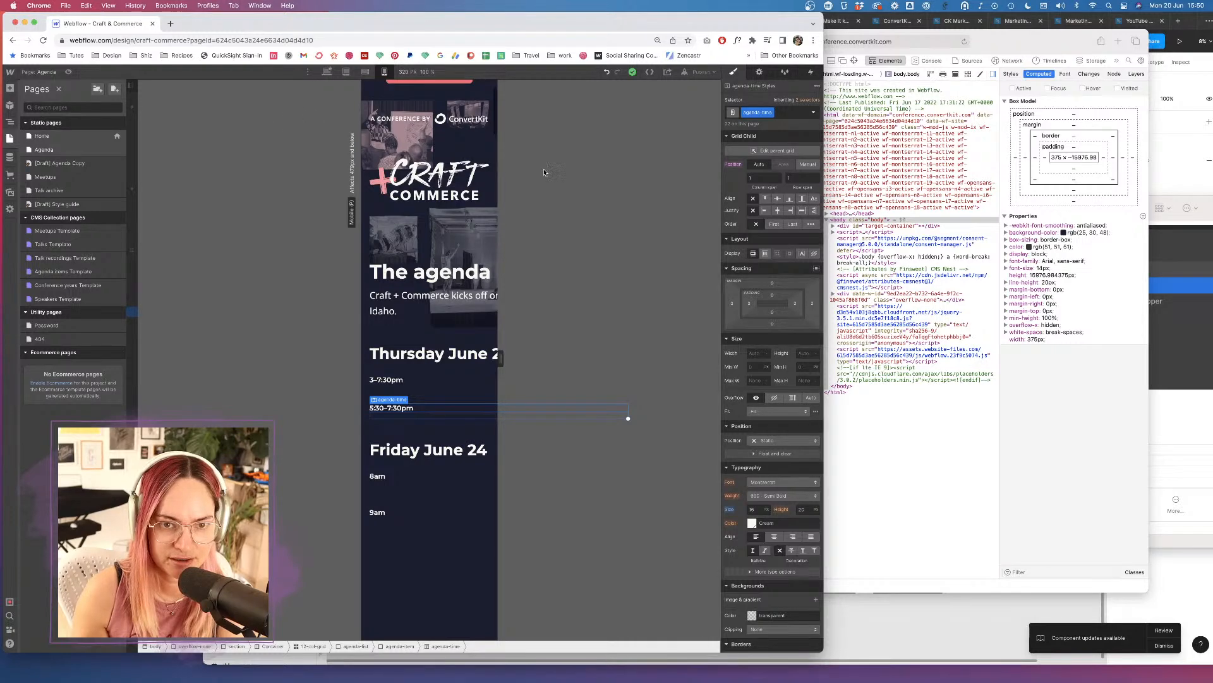
key(z)
click(434, 136)
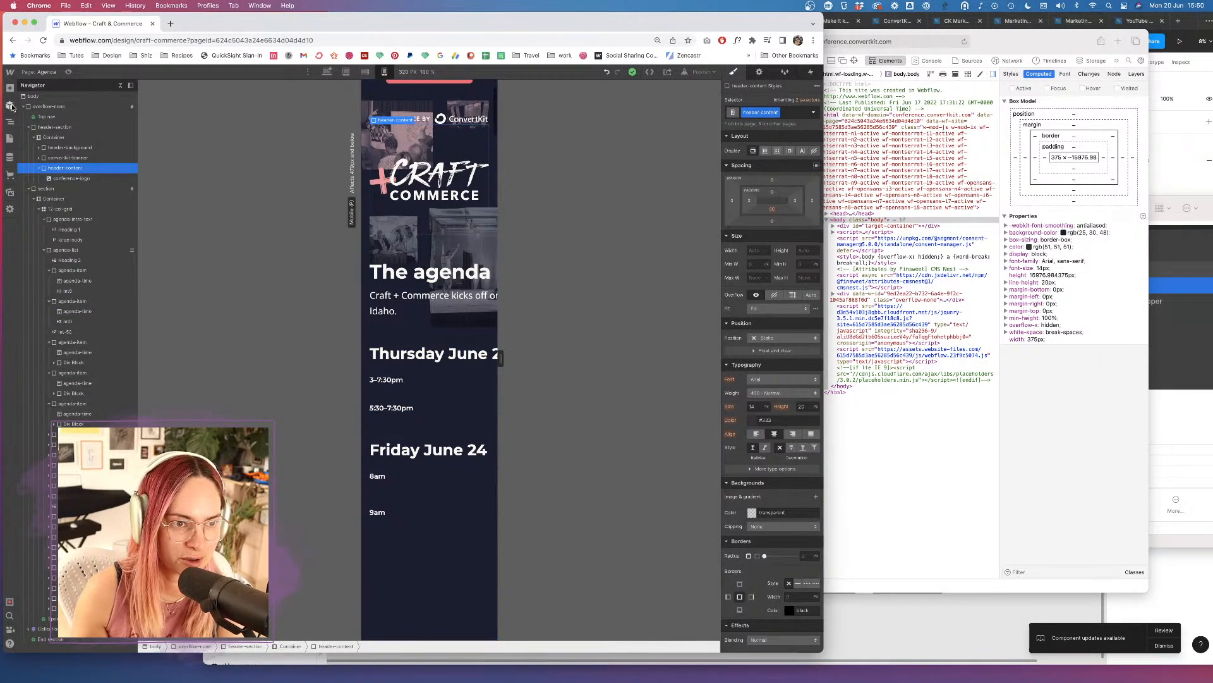
Select the page body, then go to Project Settings from the W logo menu.
click(46, 95)
scroll(777, 329, down, 5)
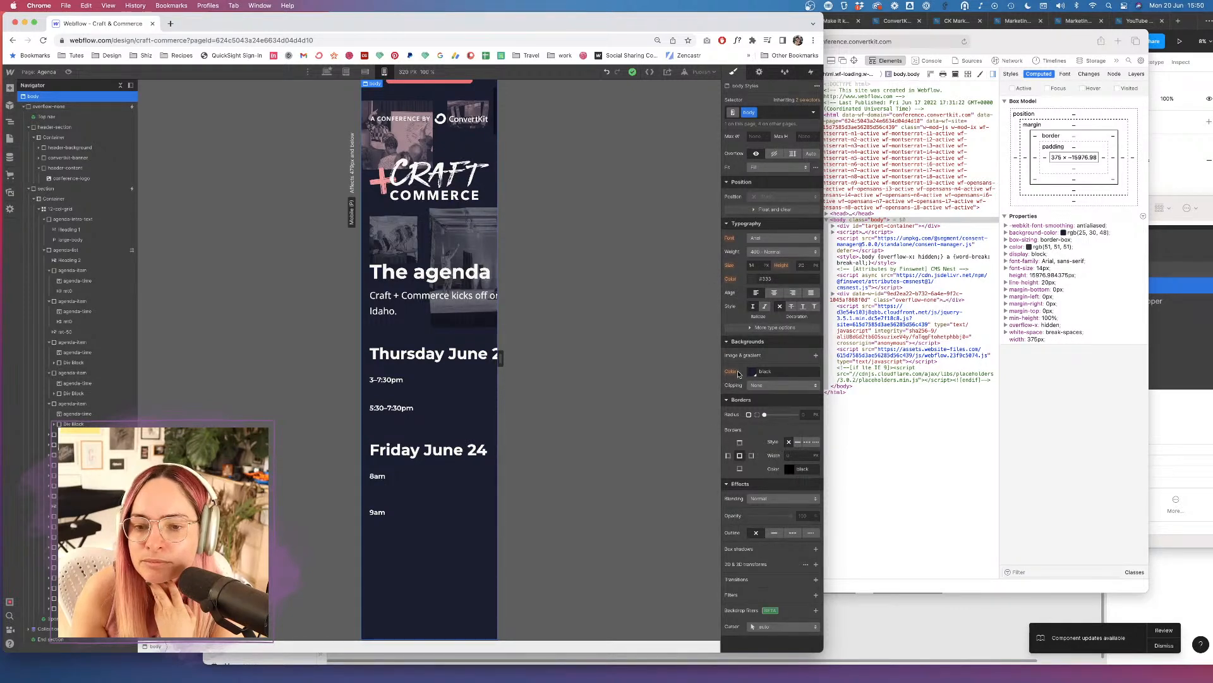
scroll(768, 380, up, 5)
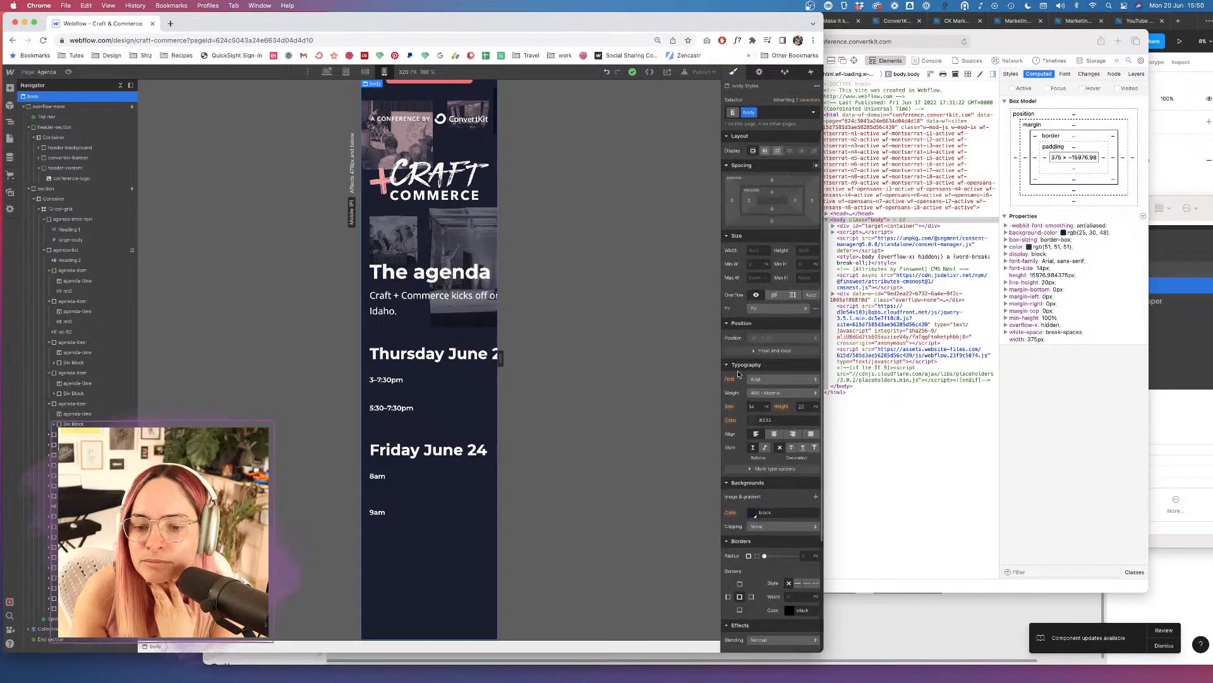
click(10, 210)
mouse_move(9, 71)
click(45, 95)
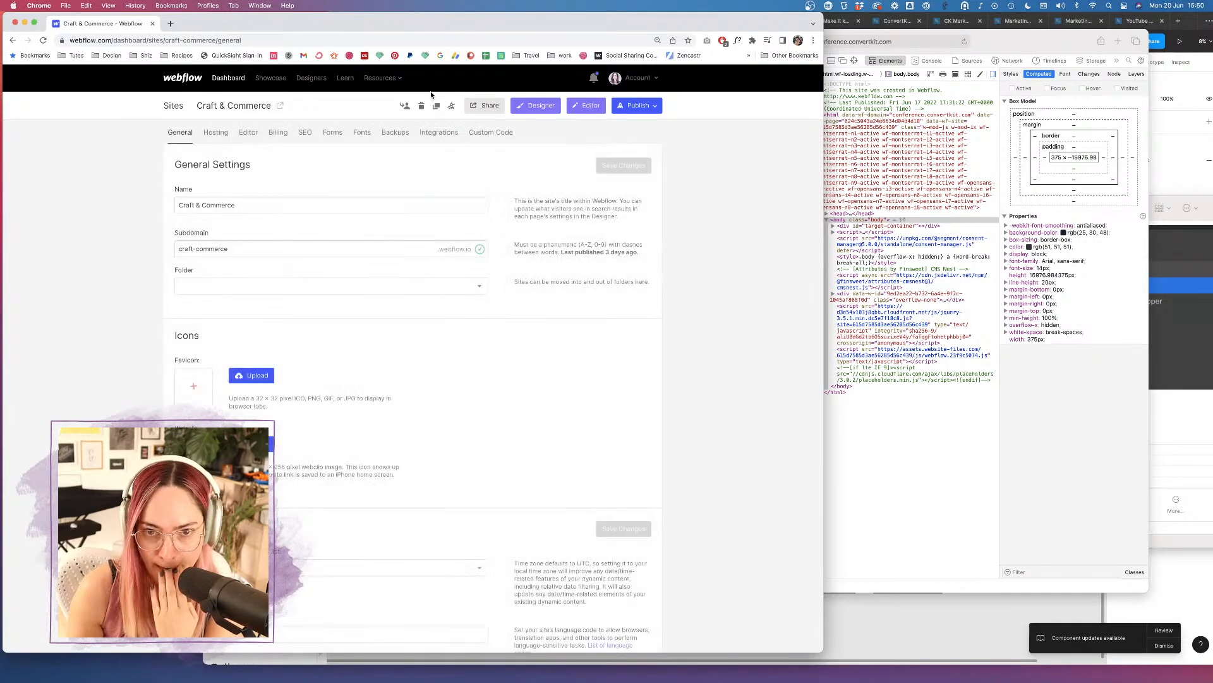
Scroll through the Head Code on the Custom Code tab, then reopen the Designer.
click(500, 132)
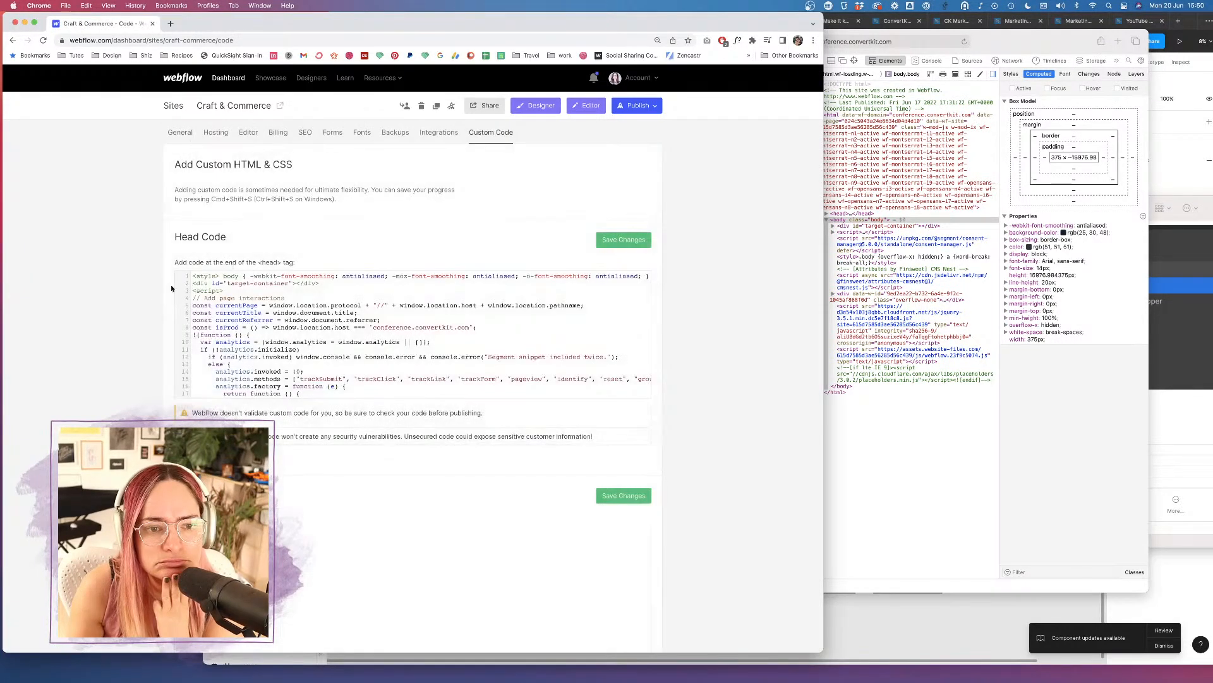
scroll(332, 305, down, 10)
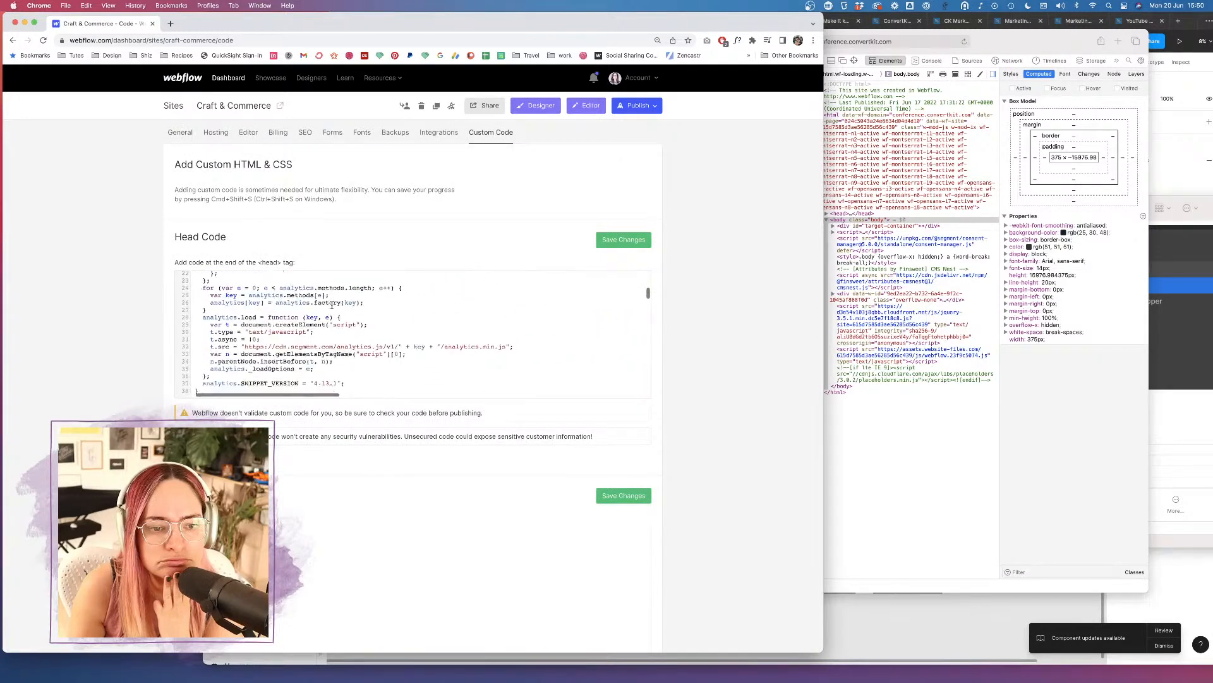
scroll(332, 306, down, 15)
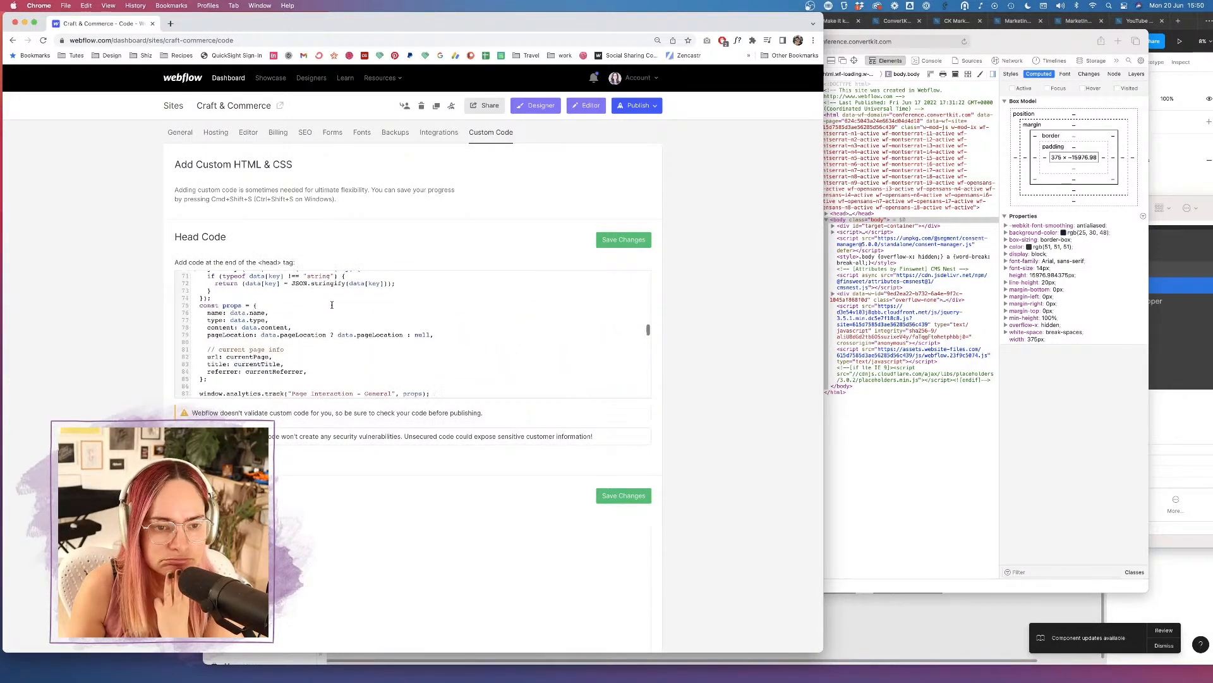
scroll(332, 306, down, 20)
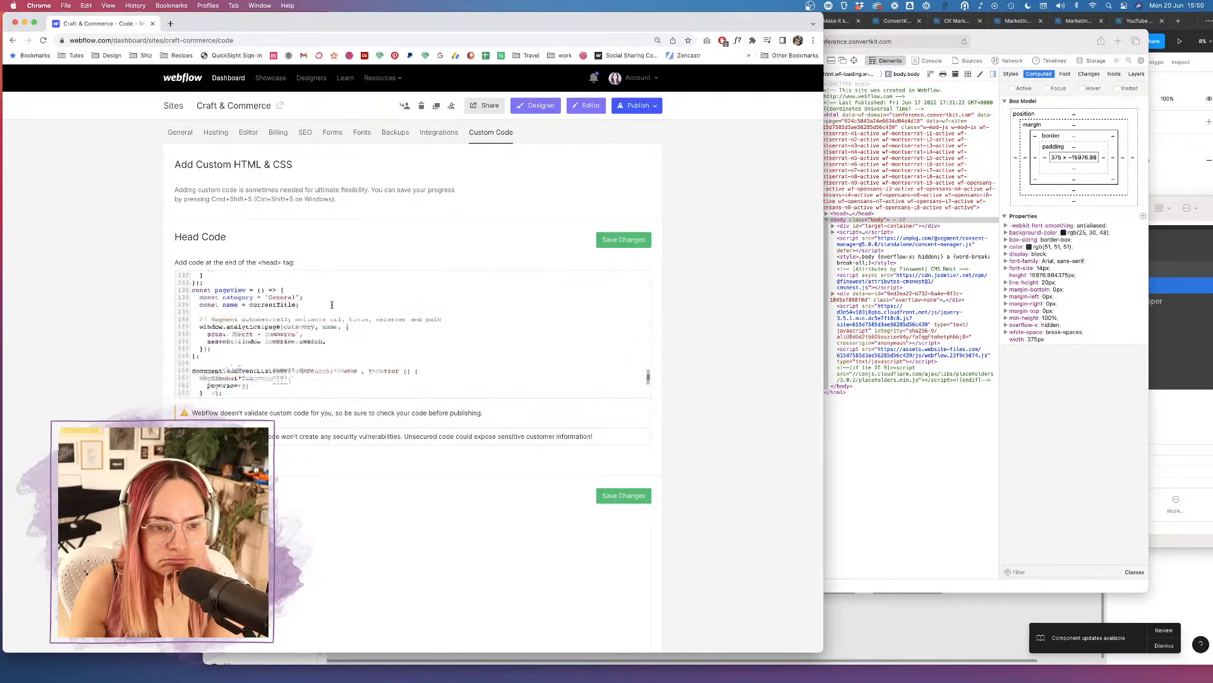
scroll(332, 305, down, 2)
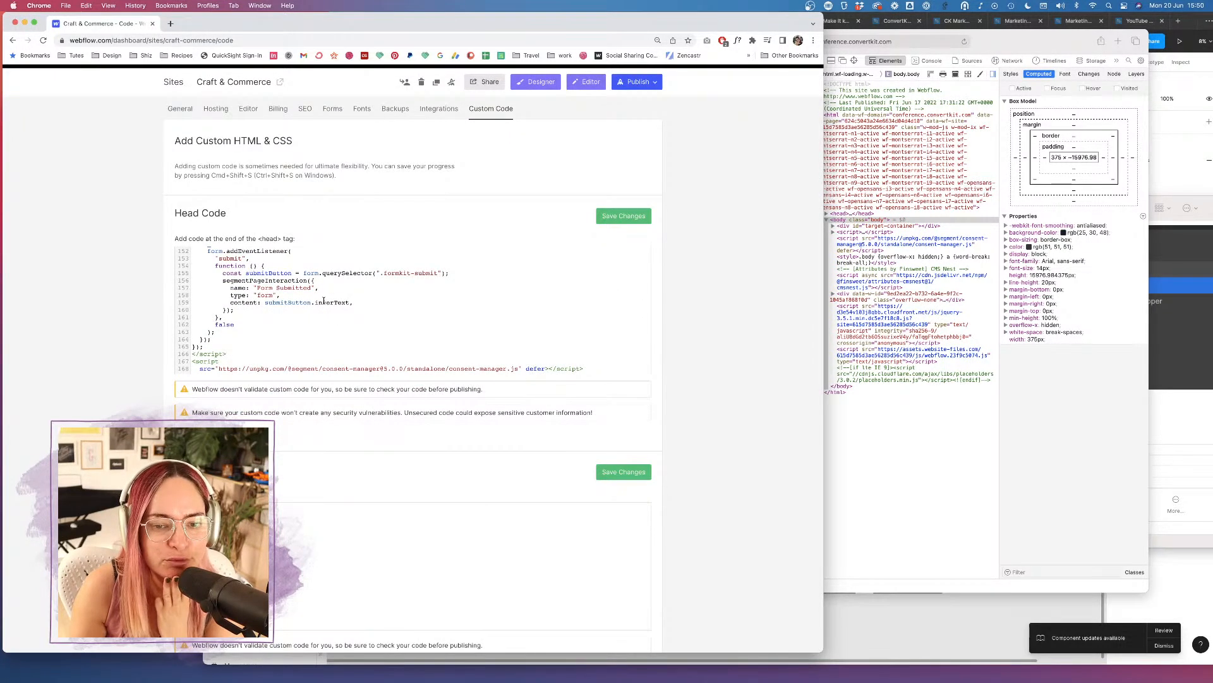
scroll(324, 307, up, 2)
scroll(323, 301, up, 20)
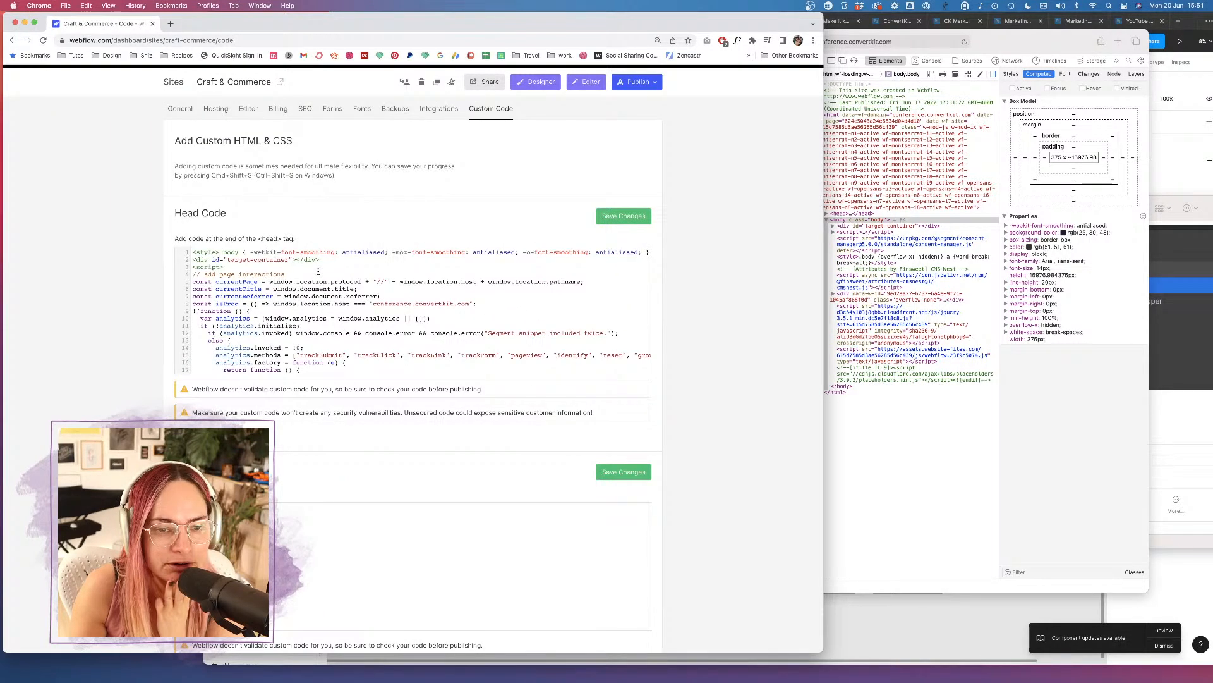
click(537, 86)
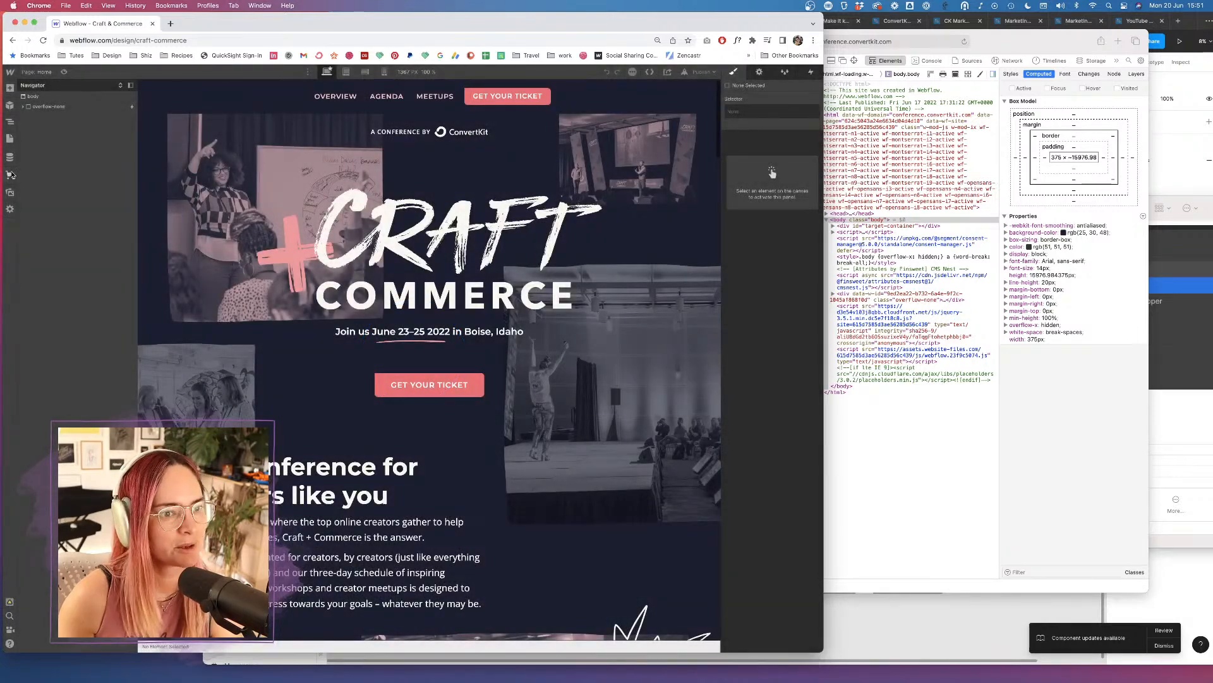
Open and close the project's general settings panel.
click(10, 212)
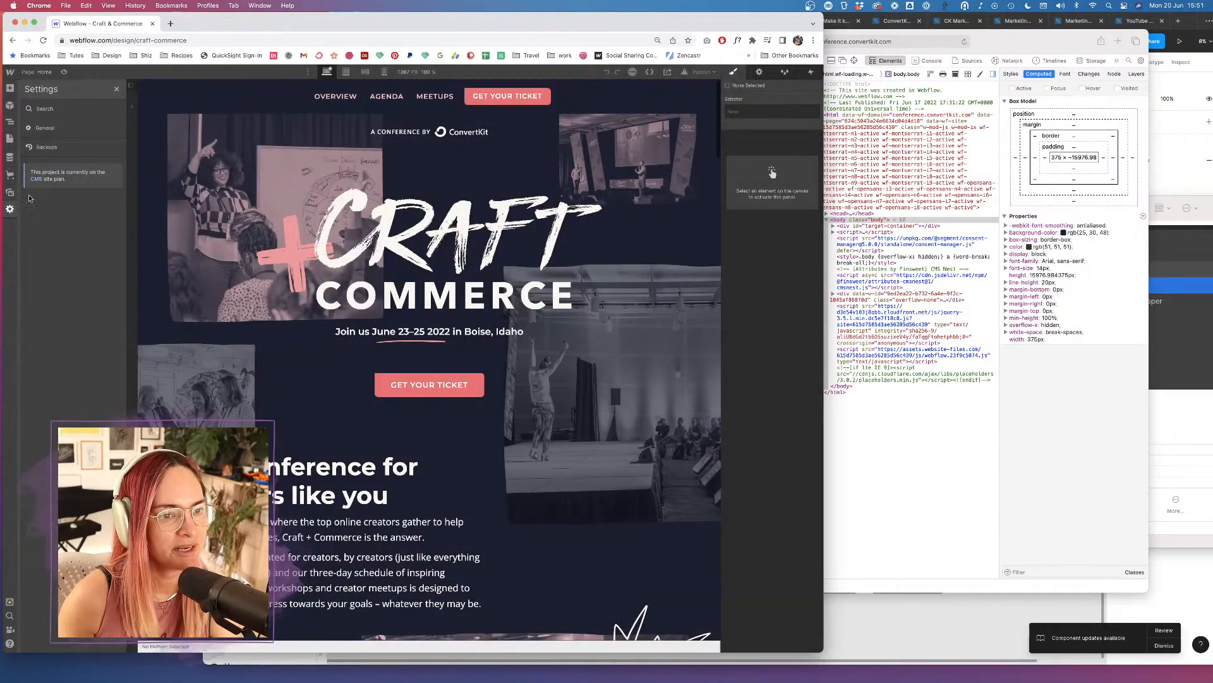
click(74, 128)
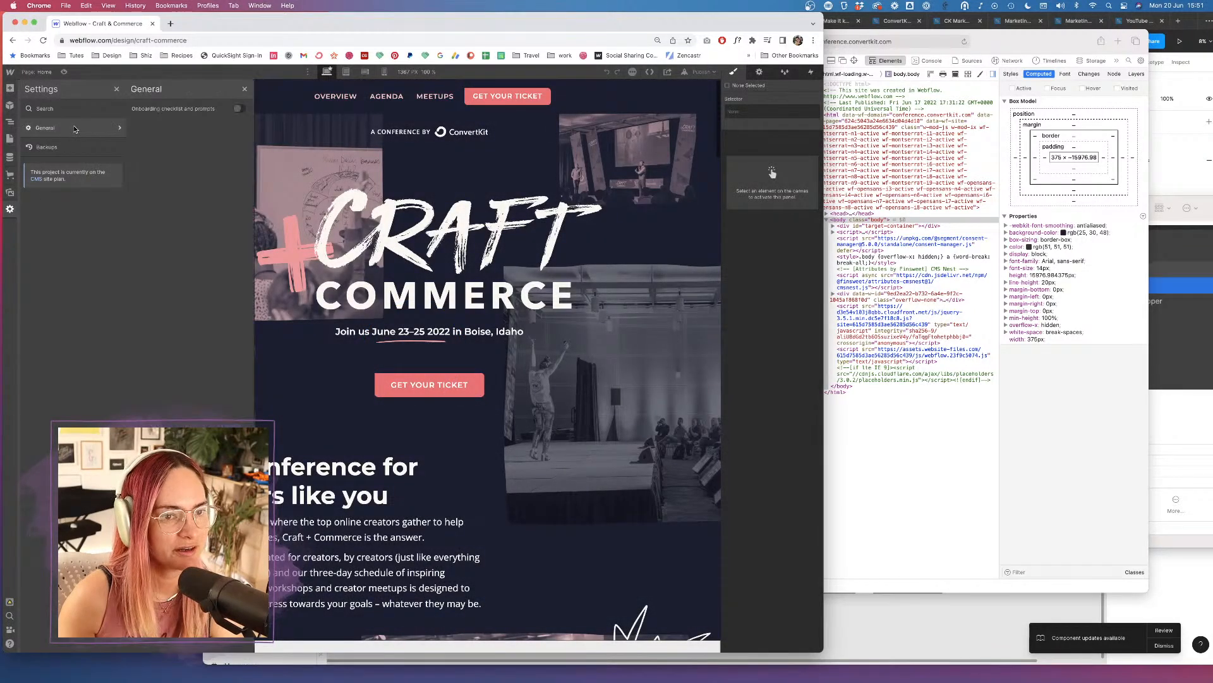
click(245, 90)
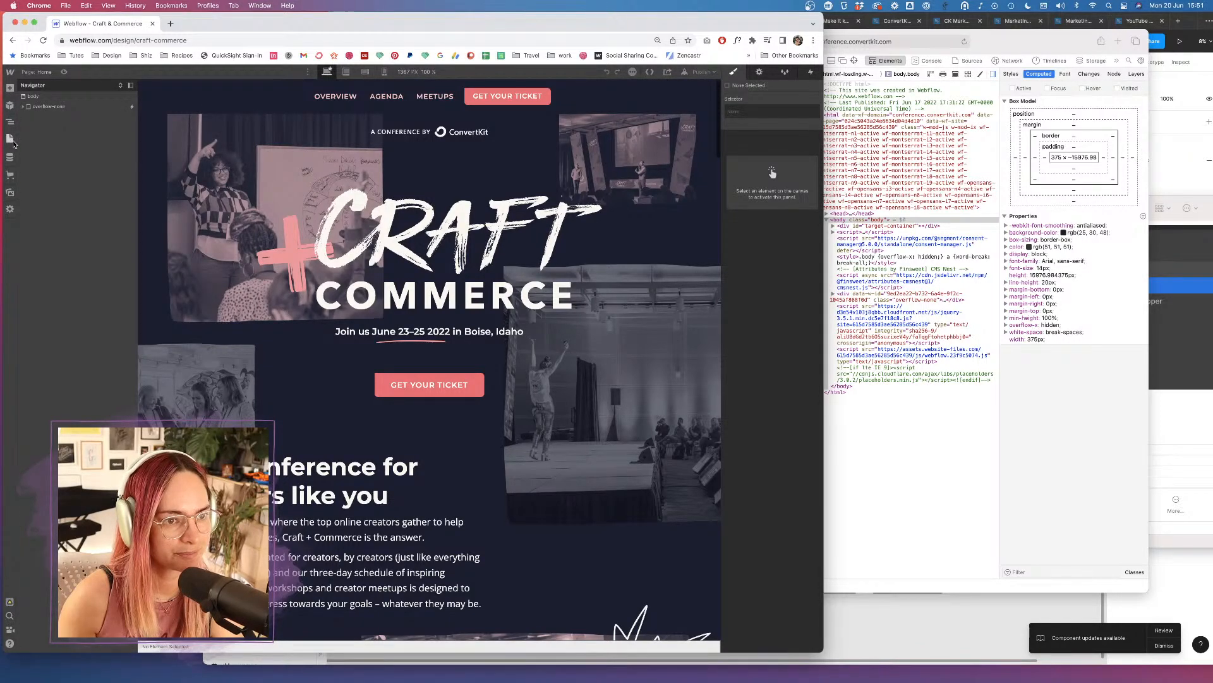
Save the Agenda page's settings after checking its Custom Code, then open the page.
click(9, 139)
click(118, 149)
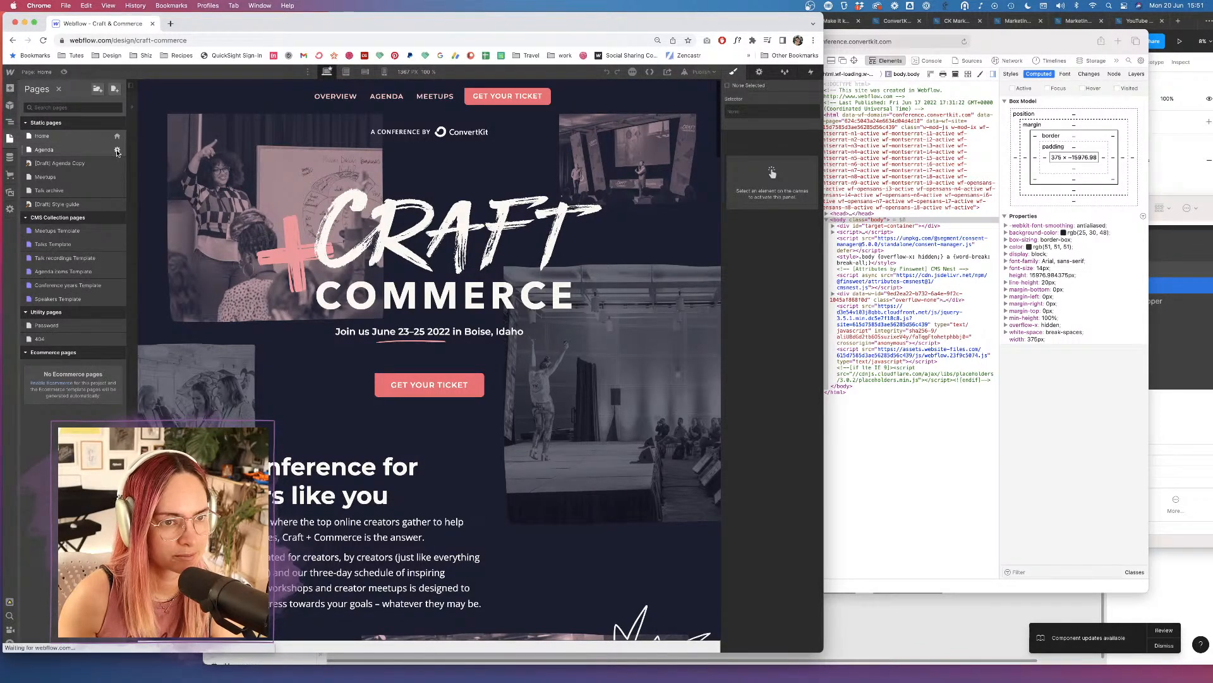
scroll(342, 249, down, 10)
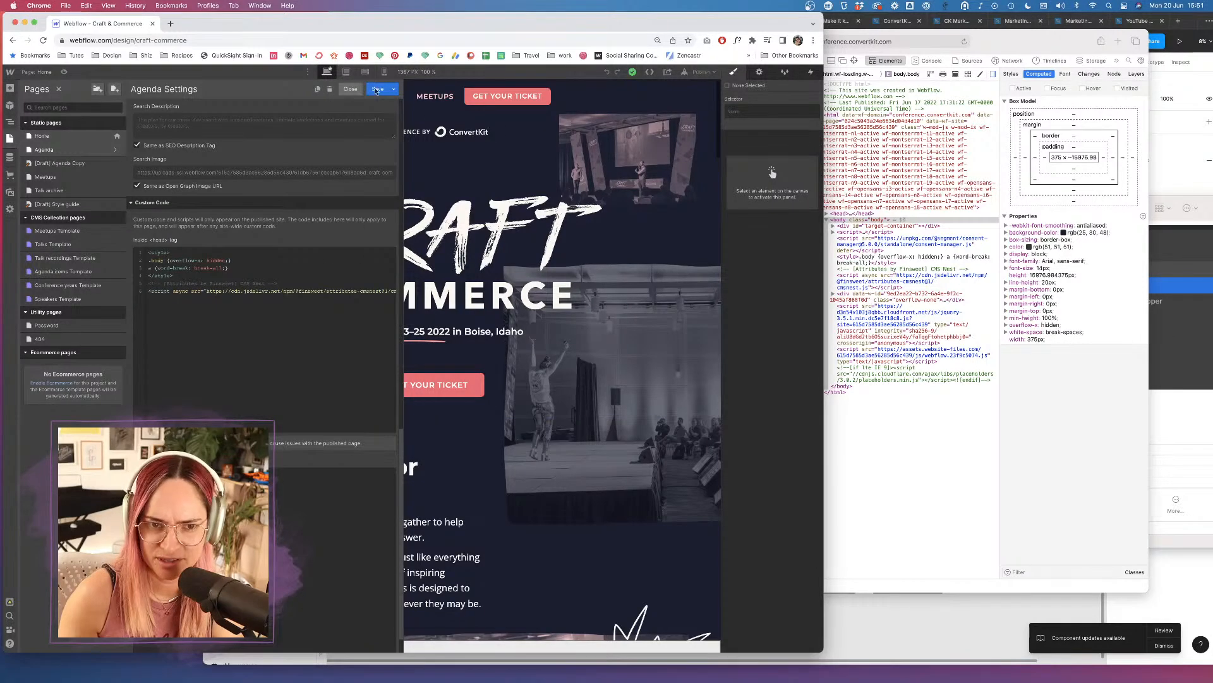
click(374, 89)
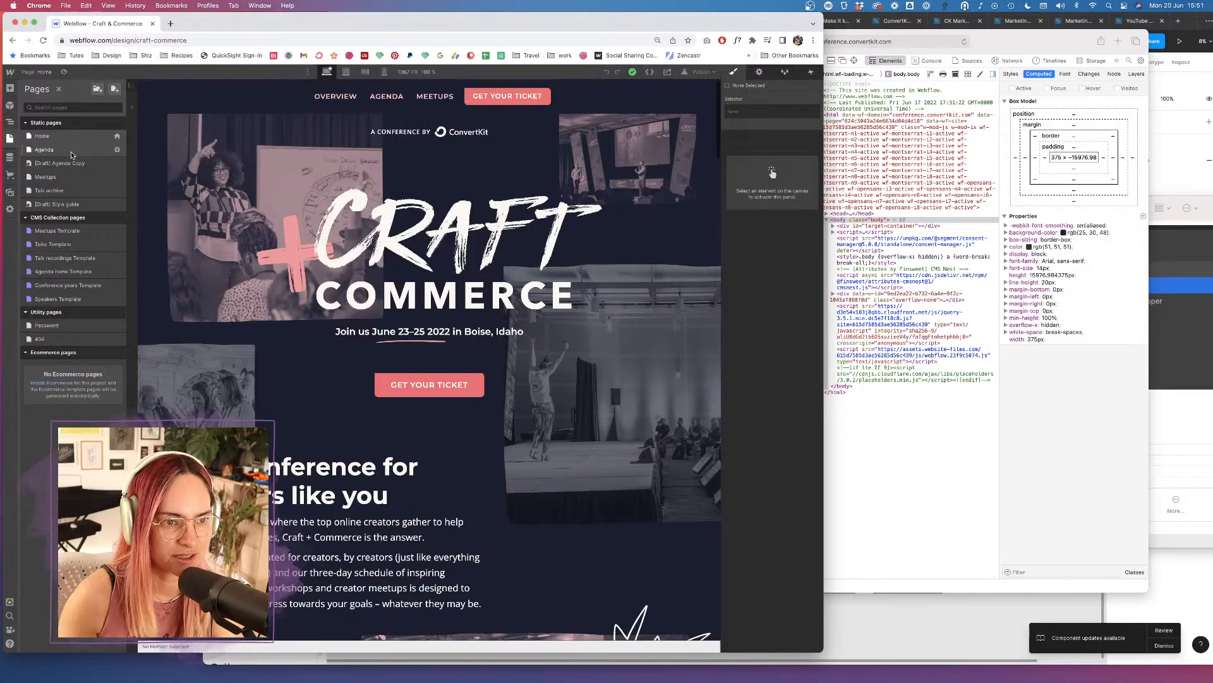
click(73, 155)
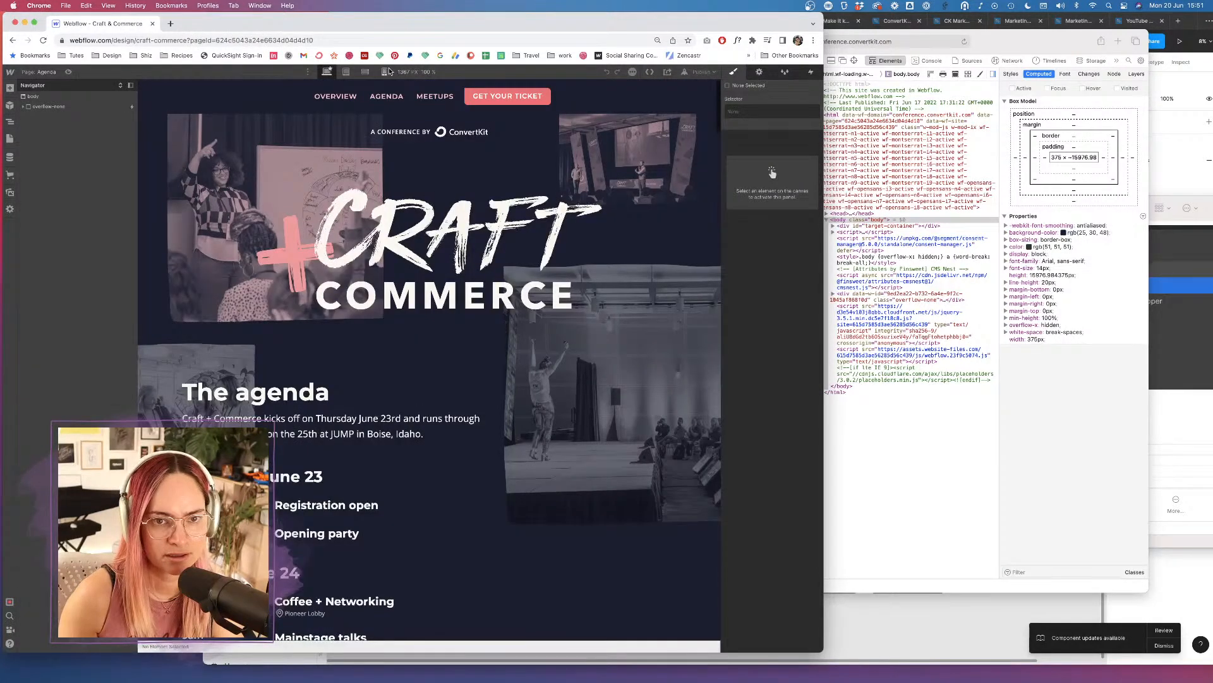
At mobile portrait width, reset the body's text Breaking from Break Spaces to Normal.
click(384, 73)
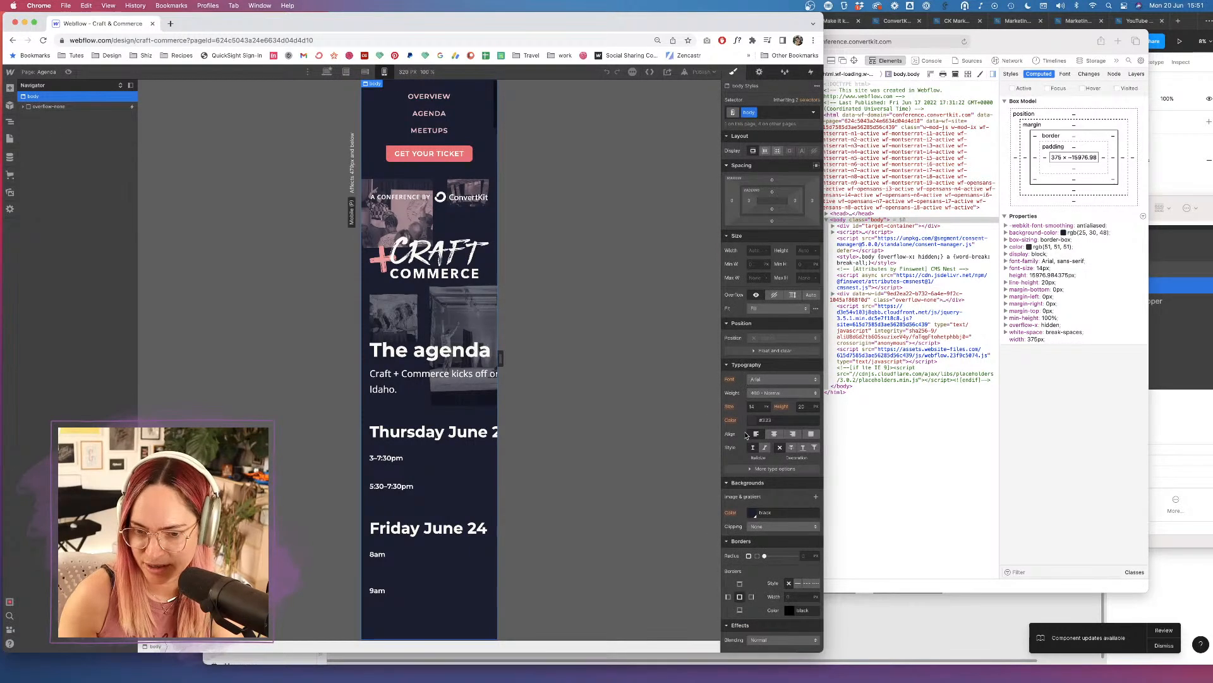
scroll(774, 437, down, 1)
click(776, 437)
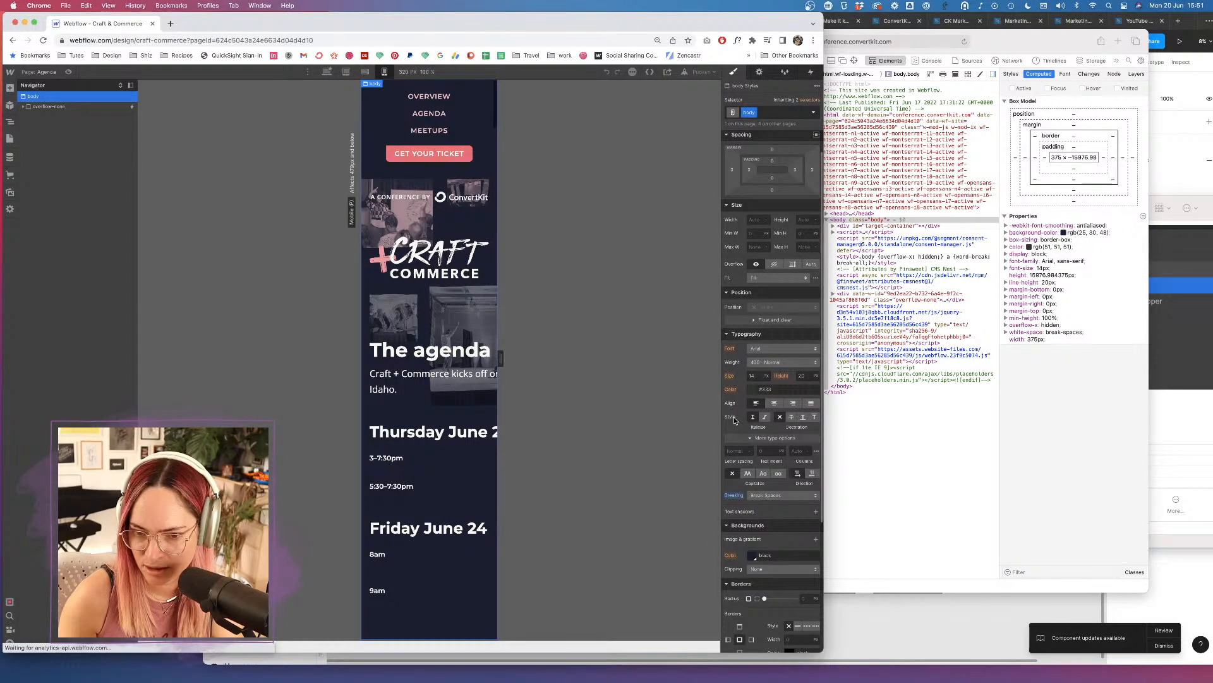
alt+click(735, 498)
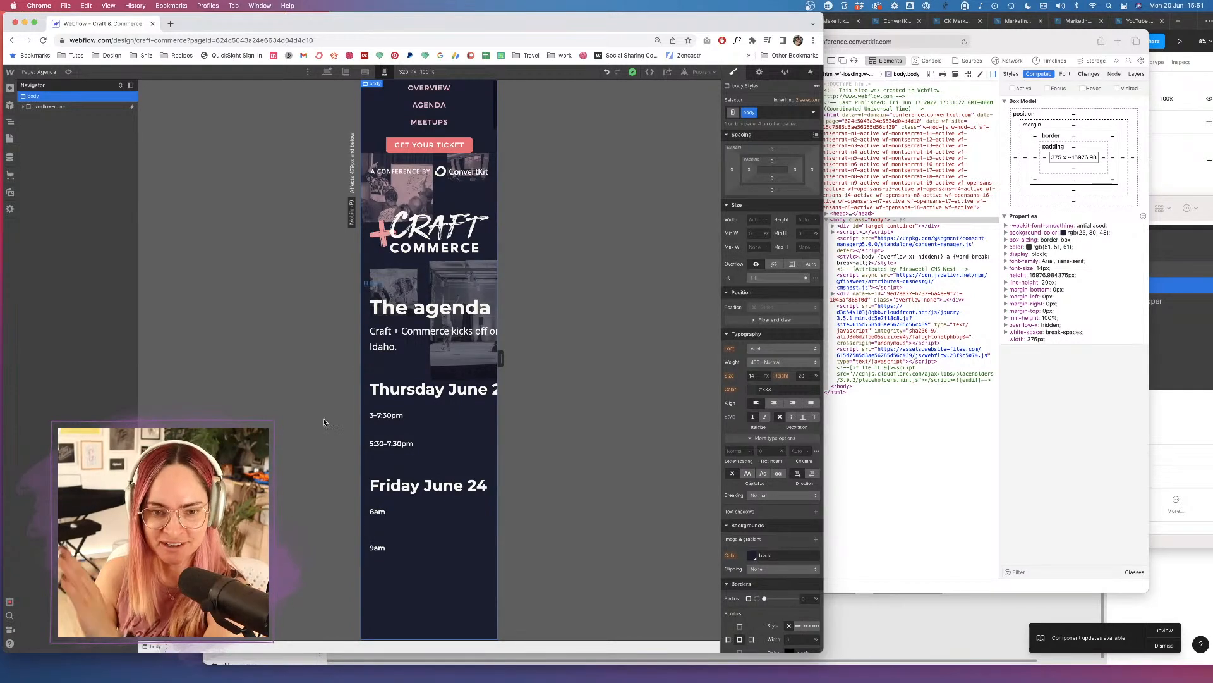
Check the desktop, tablet and mobile breakpoints, then open the Top nav symbol at mobile landscape.
click(326, 72)
click(366, 74)
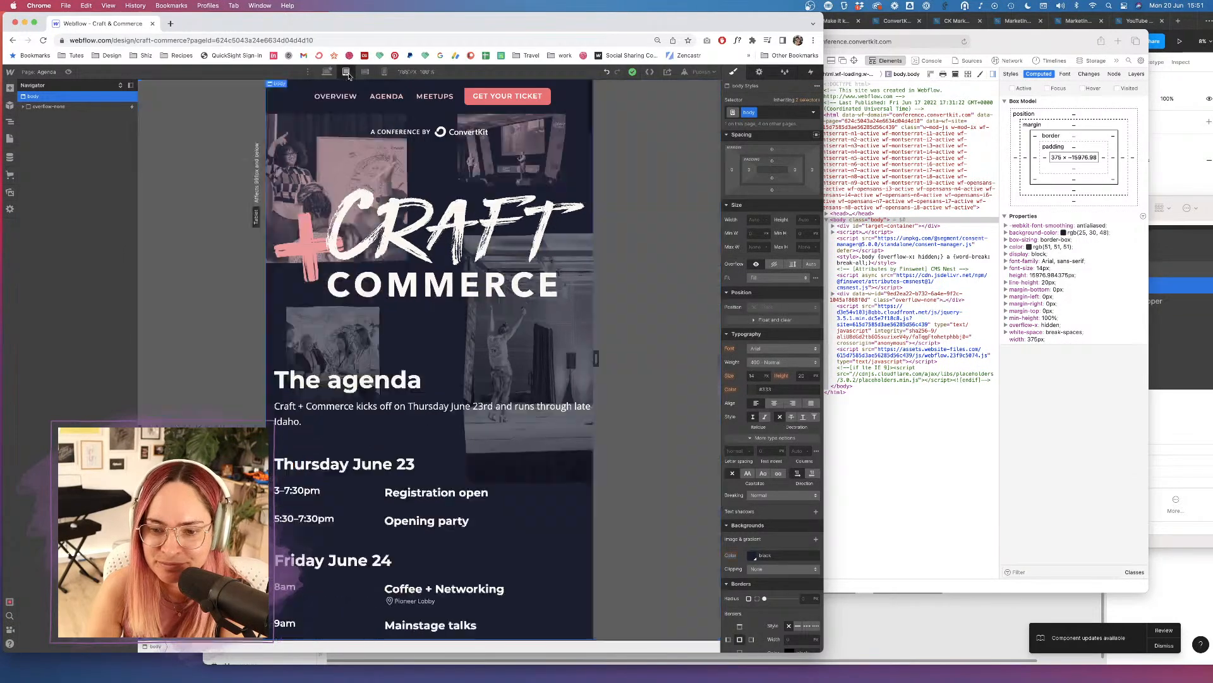
click(384, 72)
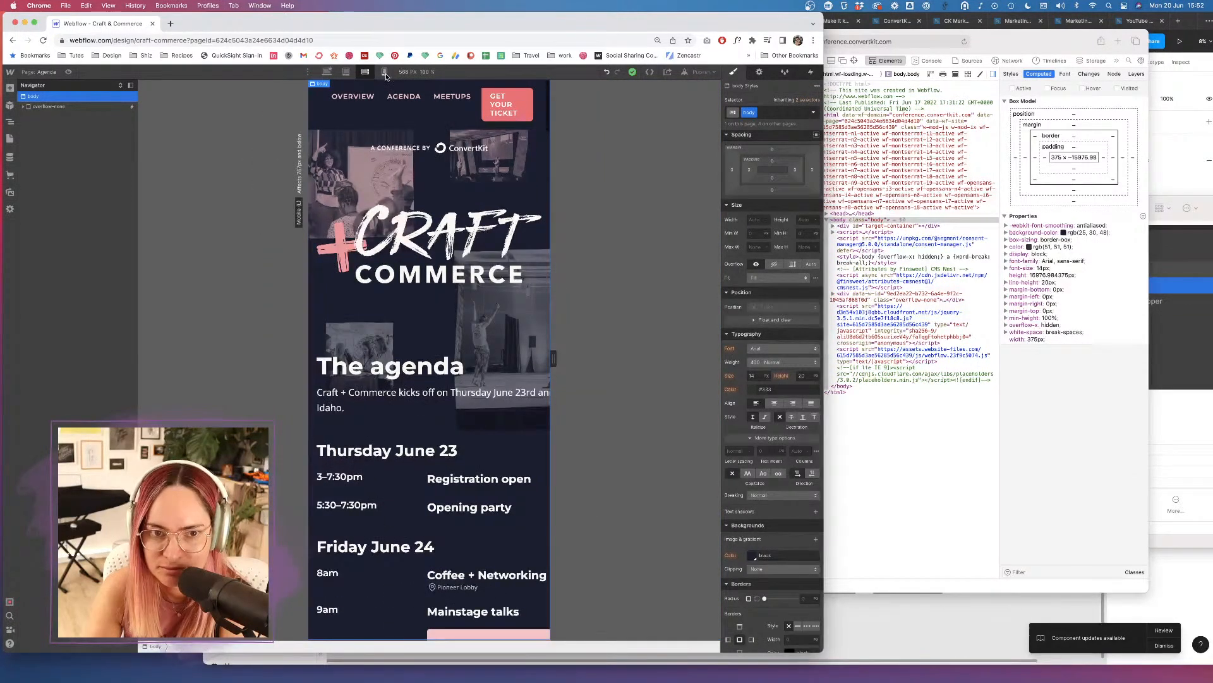
click(384, 73)
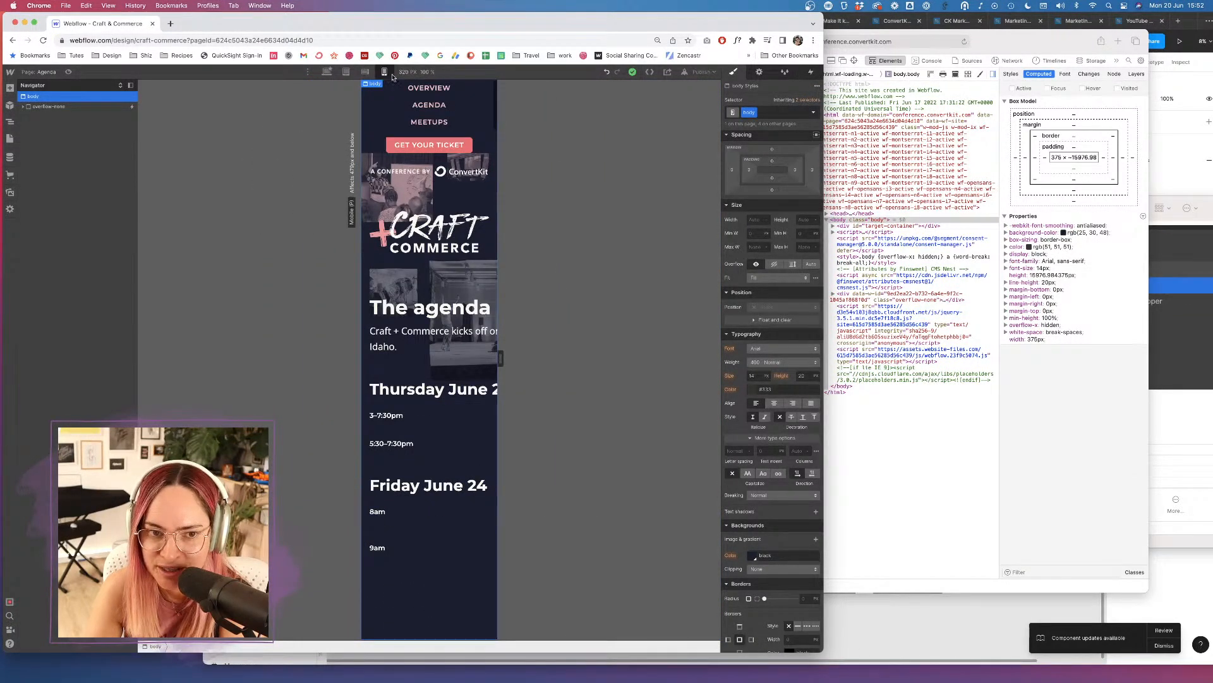
click(365, 74)
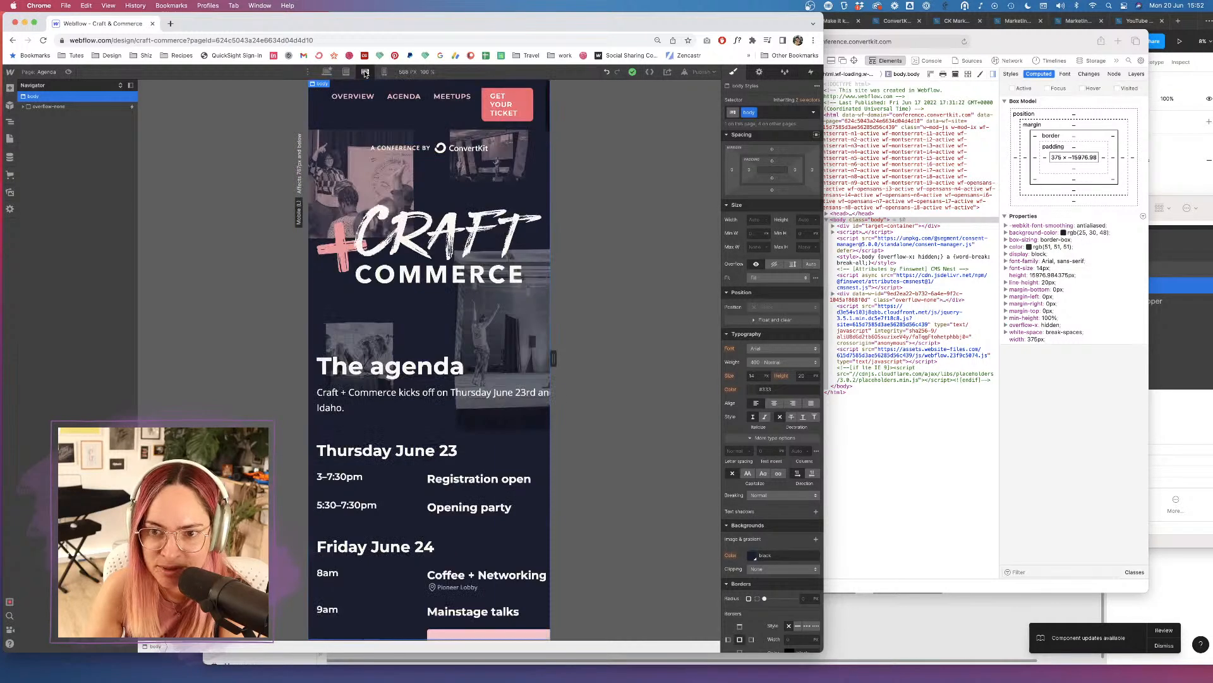
click(371, 123)
double_click(371, 122)
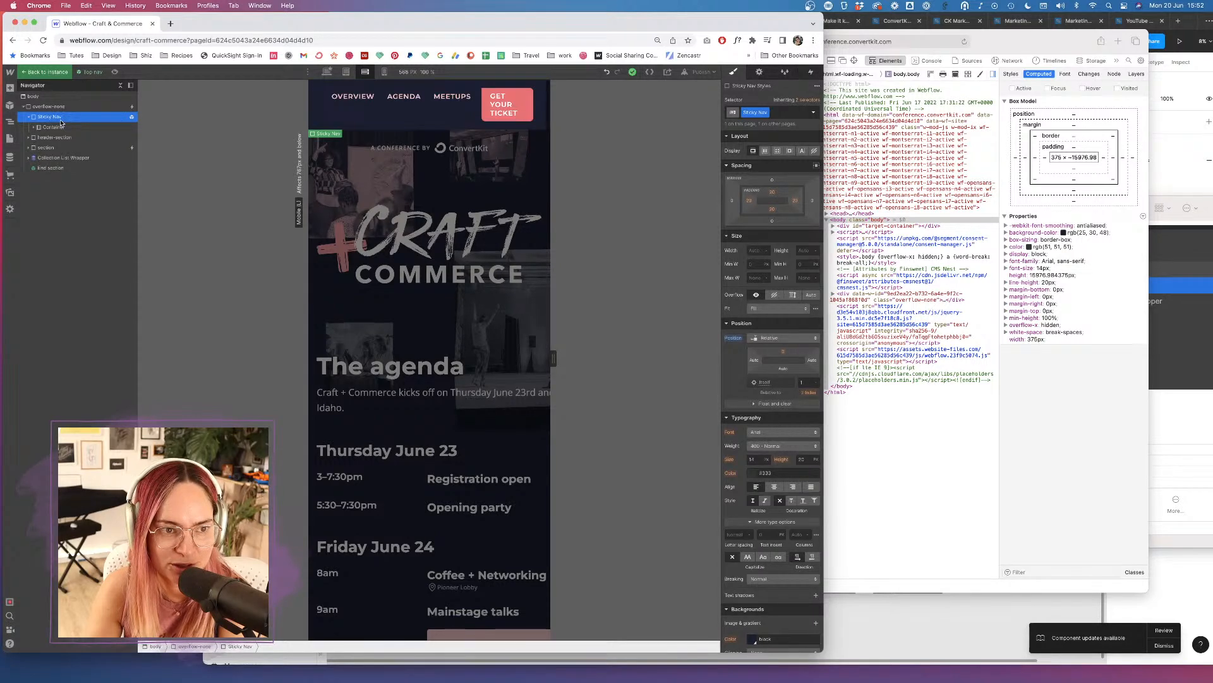
At mobile portrait, set Sticky Nav's top, left and right padding to 20 px and exit the symbol.
click(383, 74)
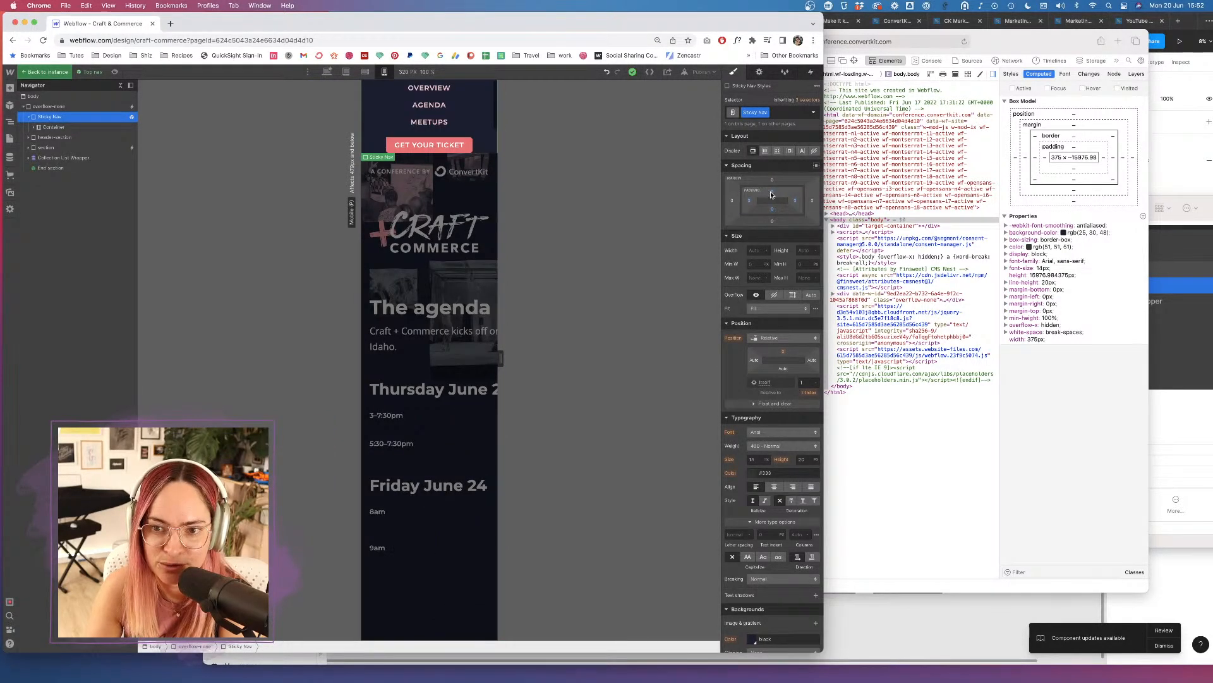
drag(772, 195, 771, 214)
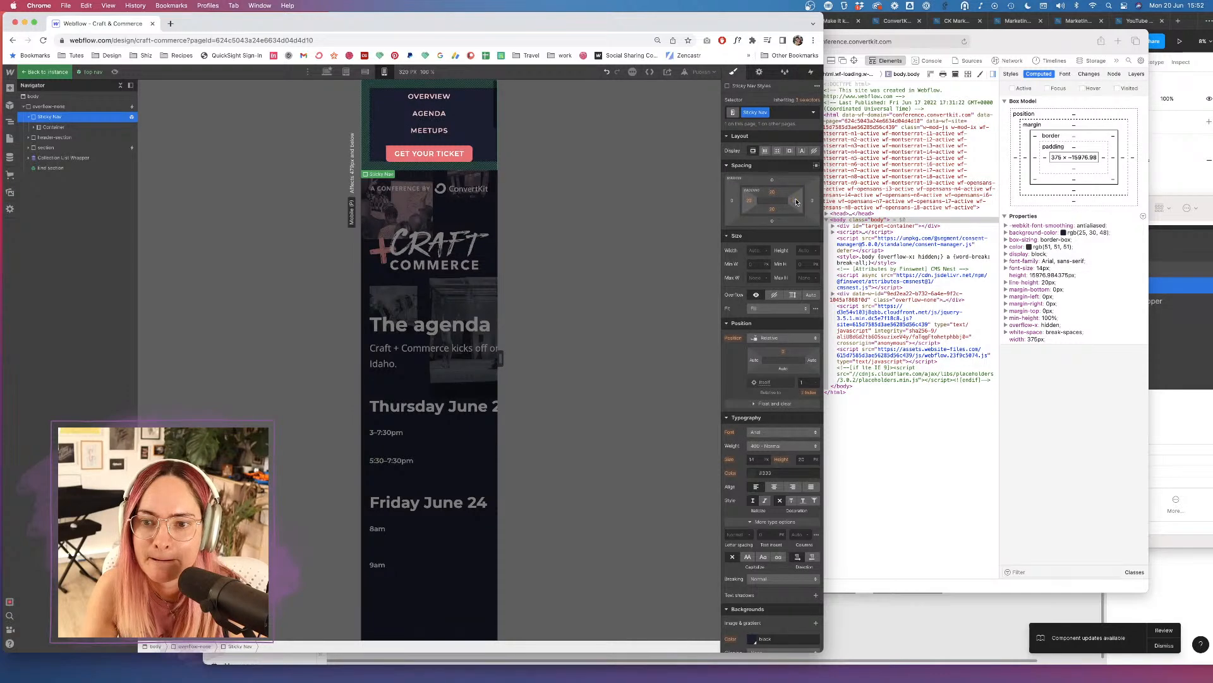
drag(796, 202, 801, 202)
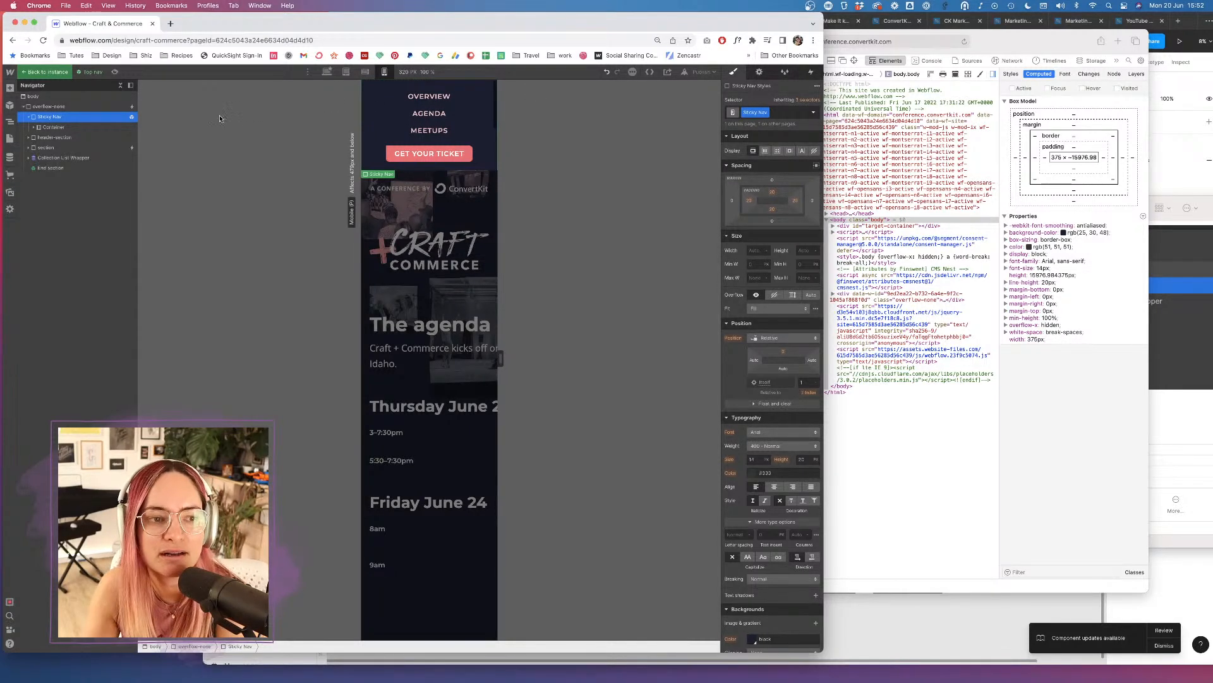
click(46, 72)
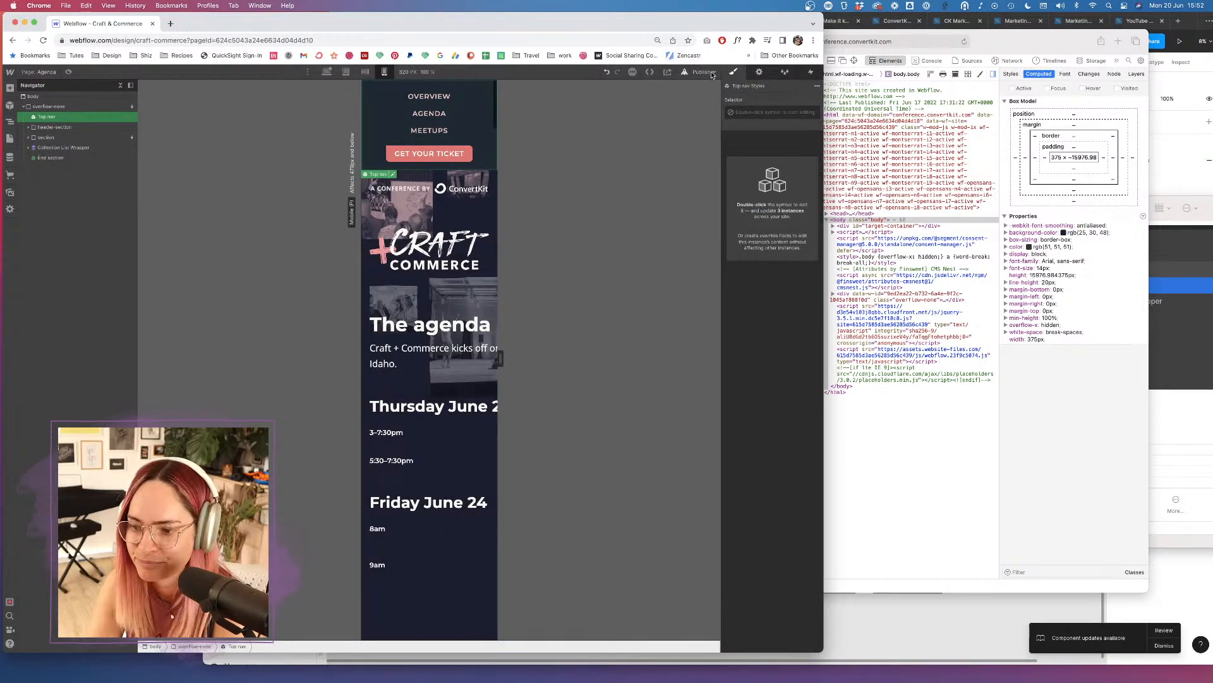
Publish the site to the selected domains and bring the Figma Craft + Commerce 2022 deck forward.
click(711, 74)
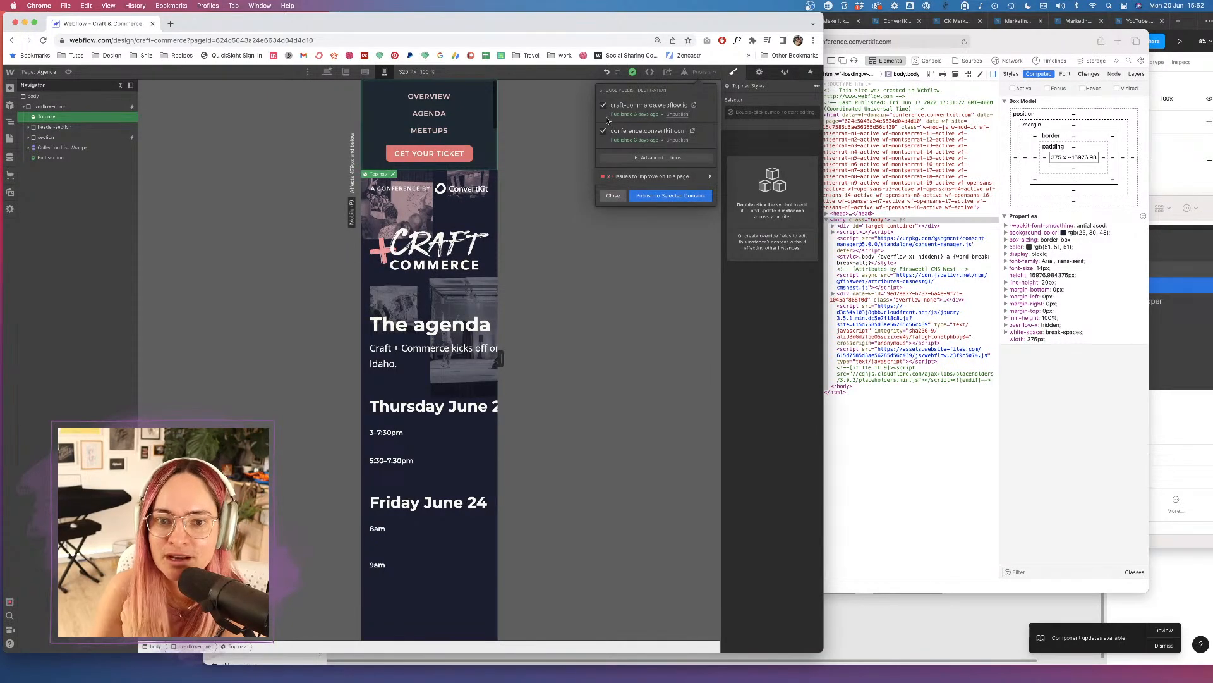
click(671, 195)
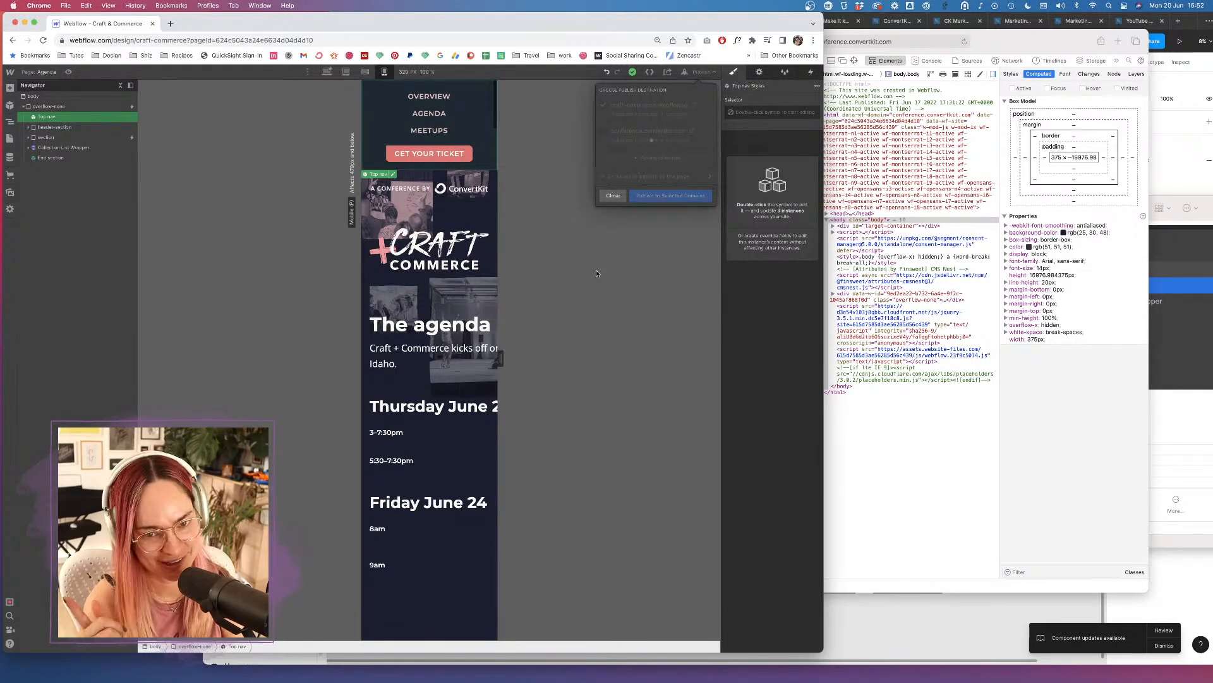
click(1175, 17)
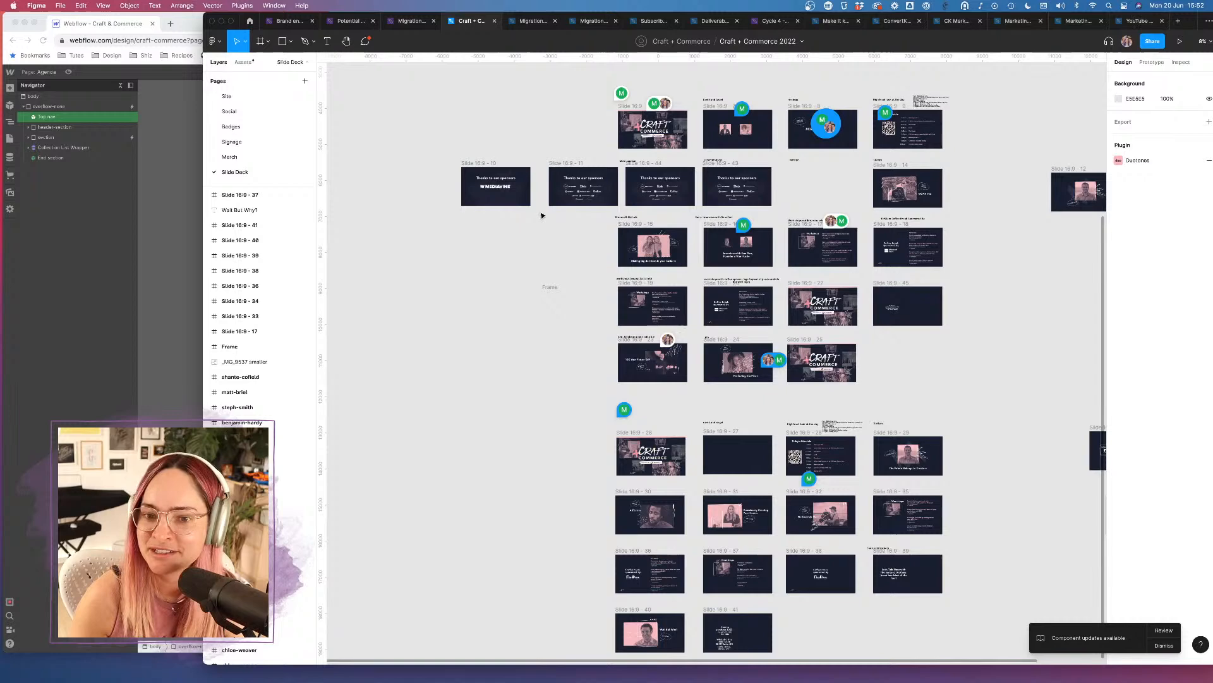
Review the Craft + Commerce homepage frame on Figma's Site page, then go back to Webflow.
click(227, 96)
scroll(883, 136, down, 3)
scroll(883, 136, right, 3)
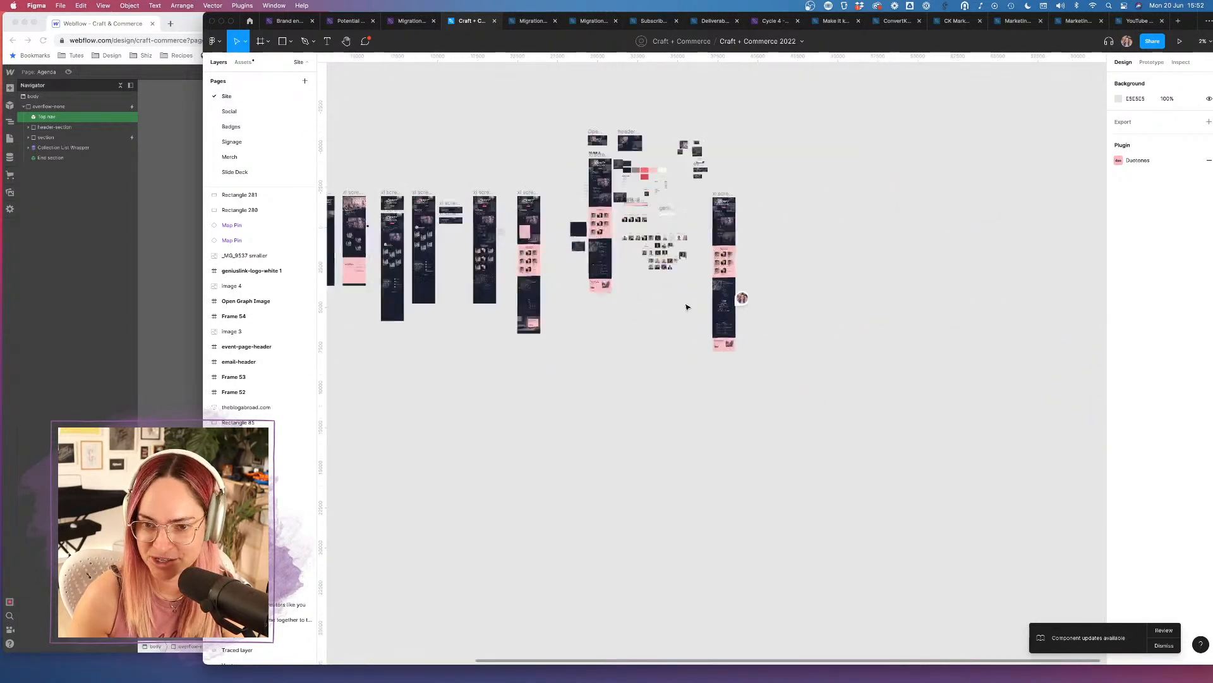
scroll(687, 307, up, 10)
scroll(687, 308, right, 3)
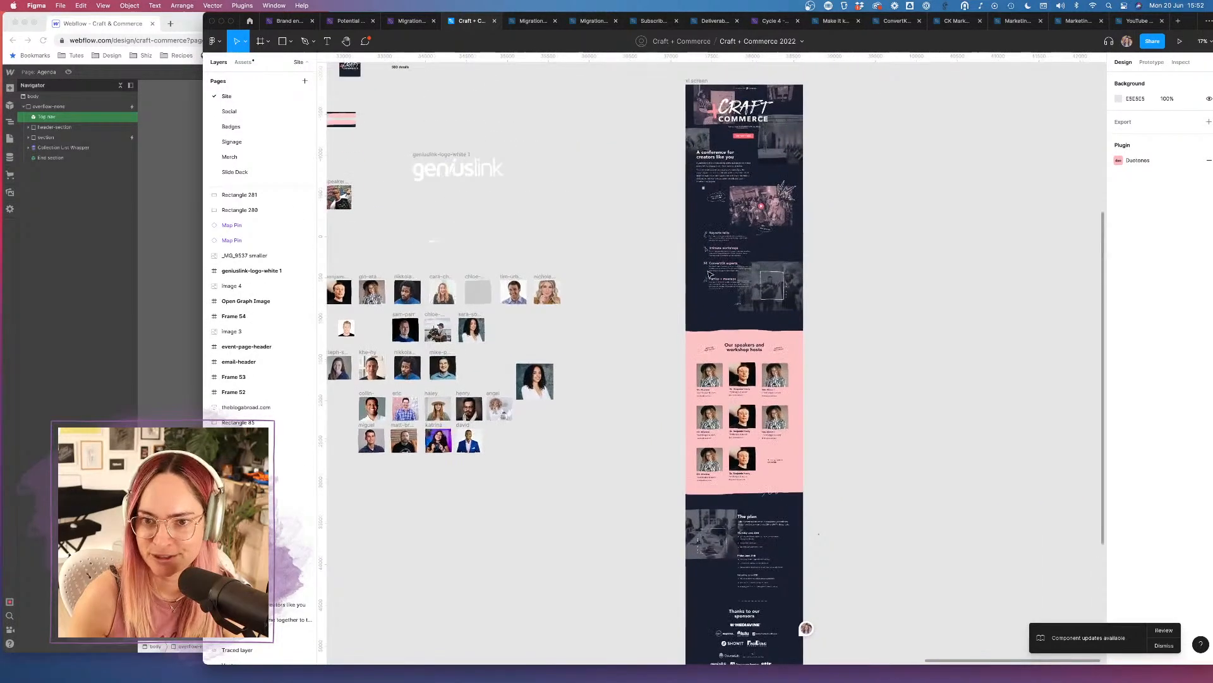
scroll(699, 292, up, 6)
scroll(723, 168, up, 5)
scroll(724, 168, down, 1)
scroll(724, 168, left, 1)
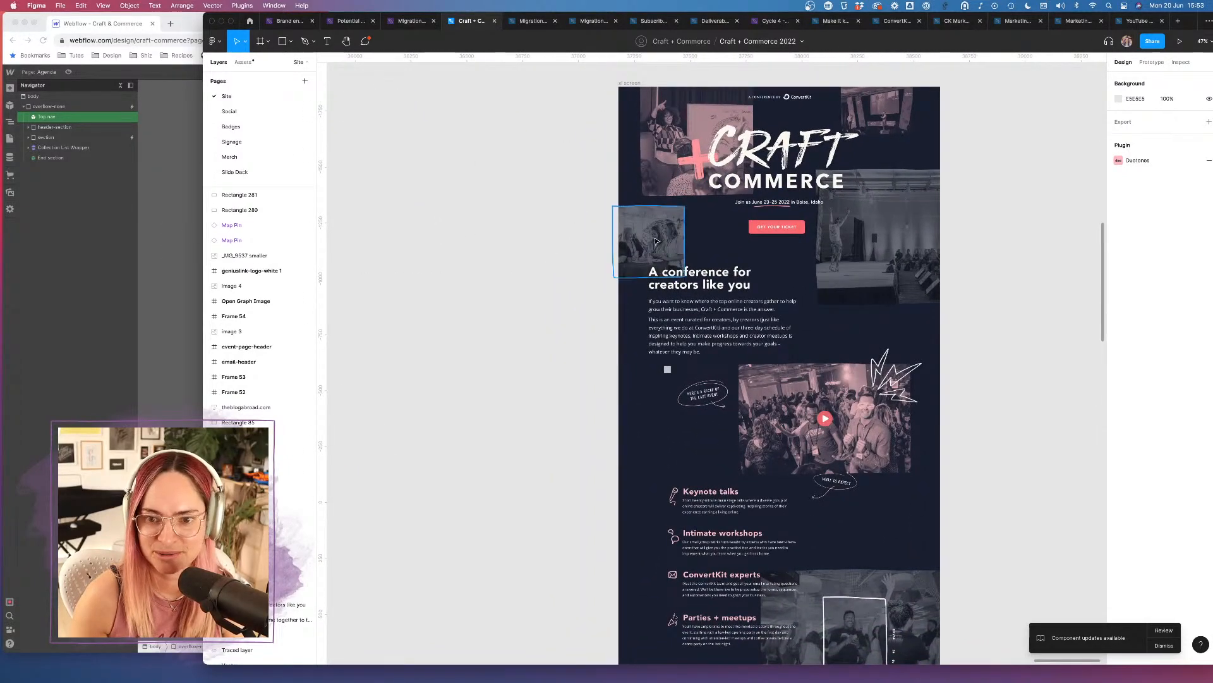
scroll(604, 346, down, 5)
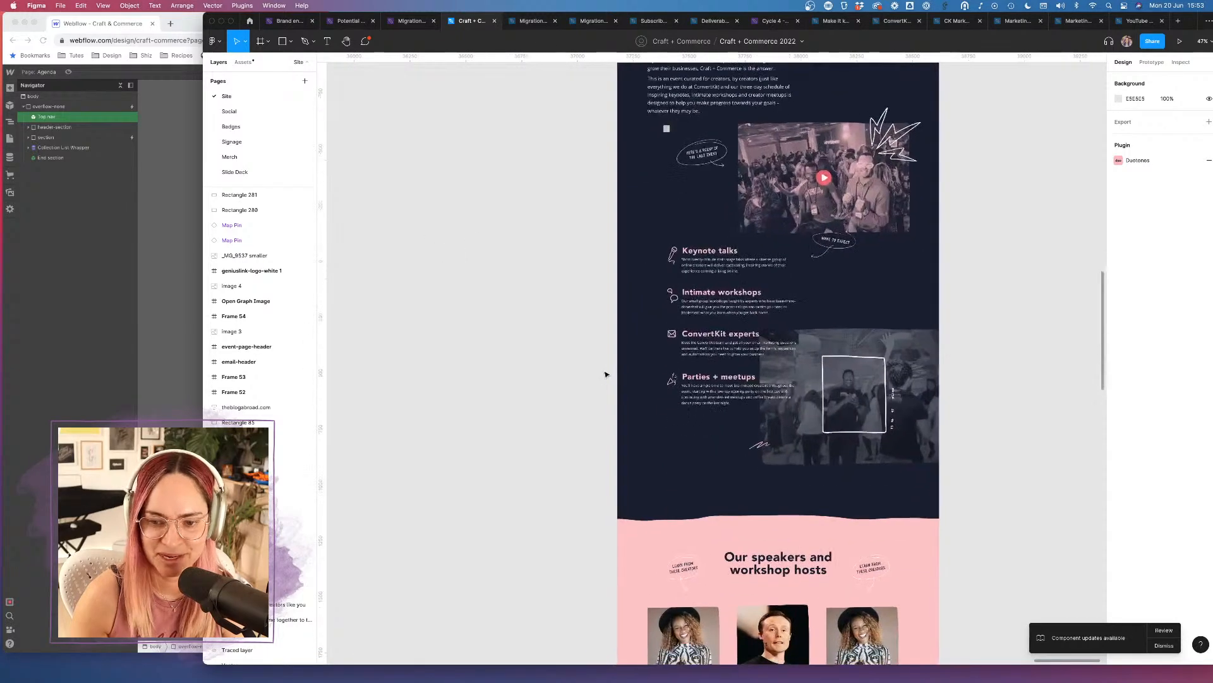
click(163, 211)
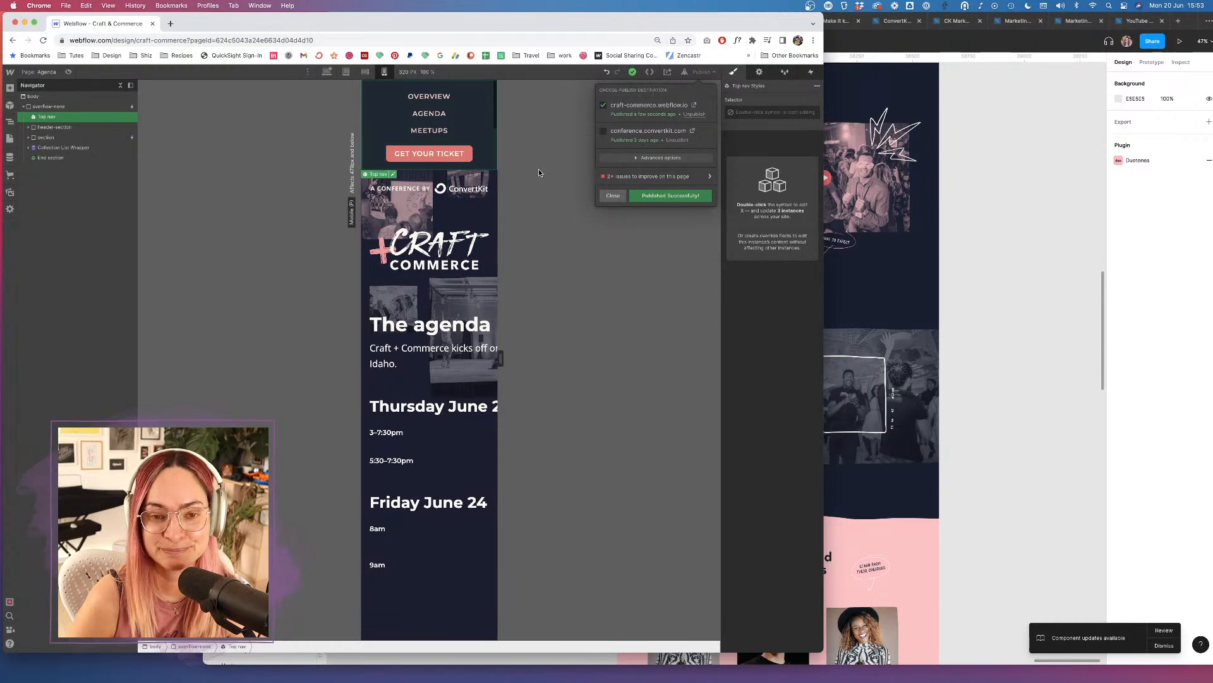
Dismiss the finished Publish dropdown and show the Agenda page at the Desktop breakpoint.
click(538, 216)
scroll(471, 130, down, 5)
scroll(474, 127, up, 5)
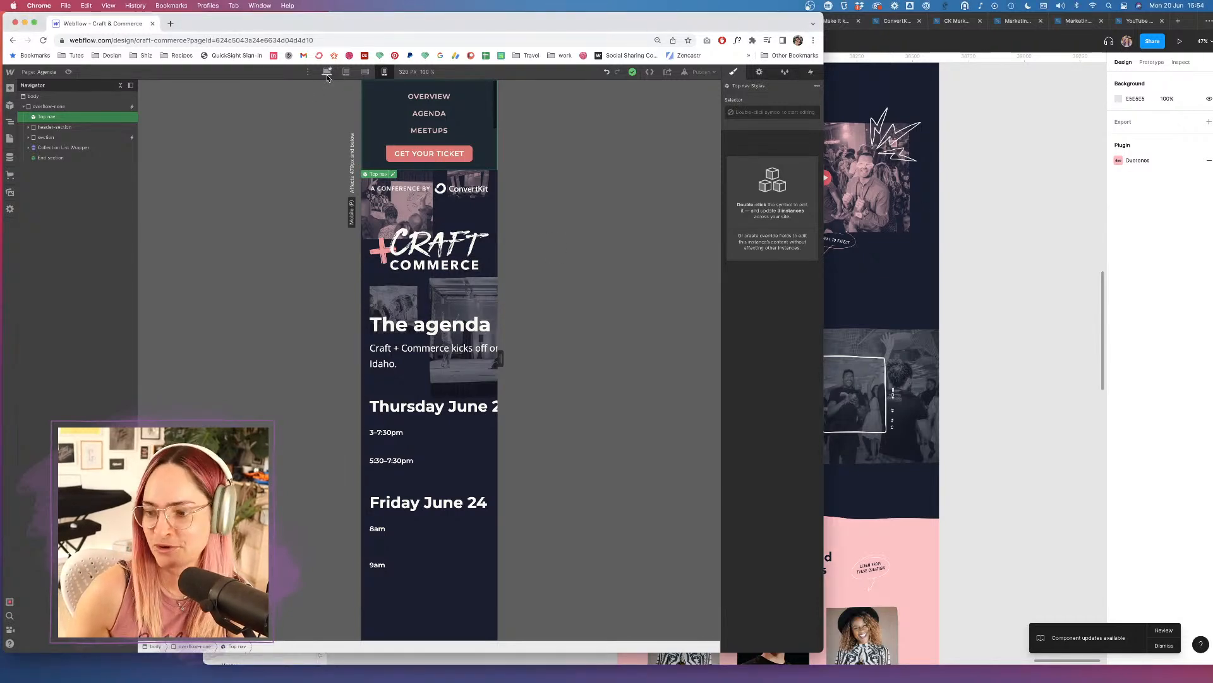
click(328, 74)
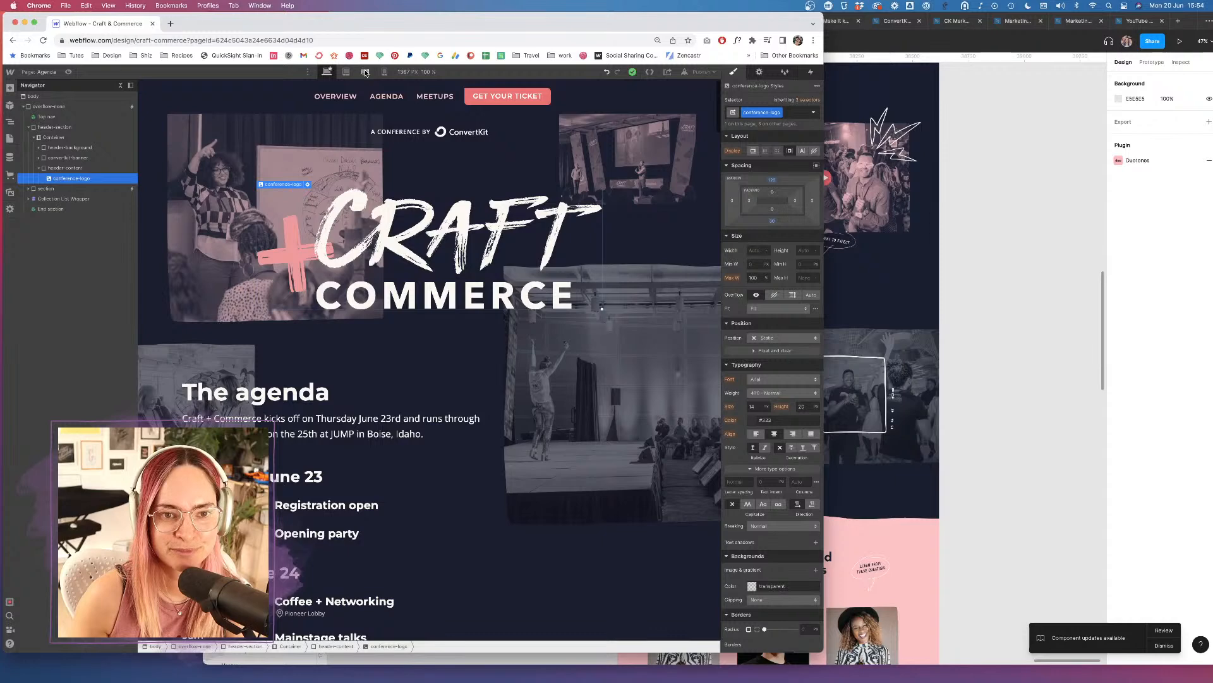
At Mobile Portrait, reduce the Craft + Commerce logo's top margin so the logo and intro move up.
click(384, 71)
click(385, 72)
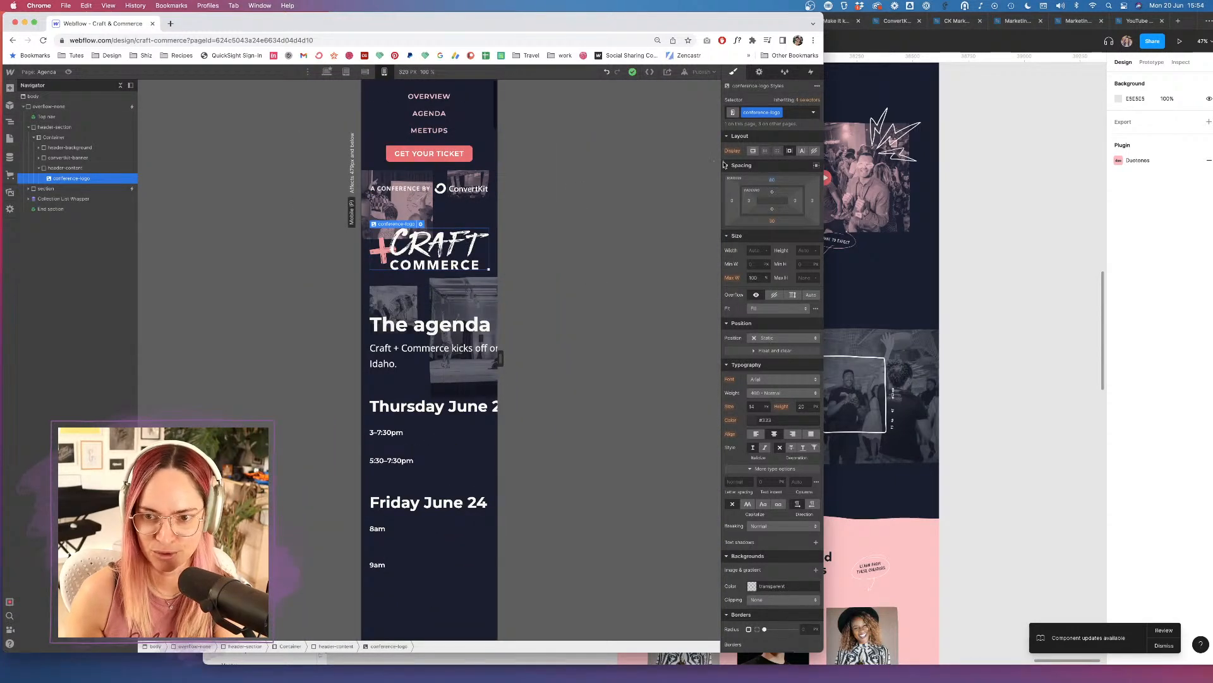
drag(772, 179, 773, 197)
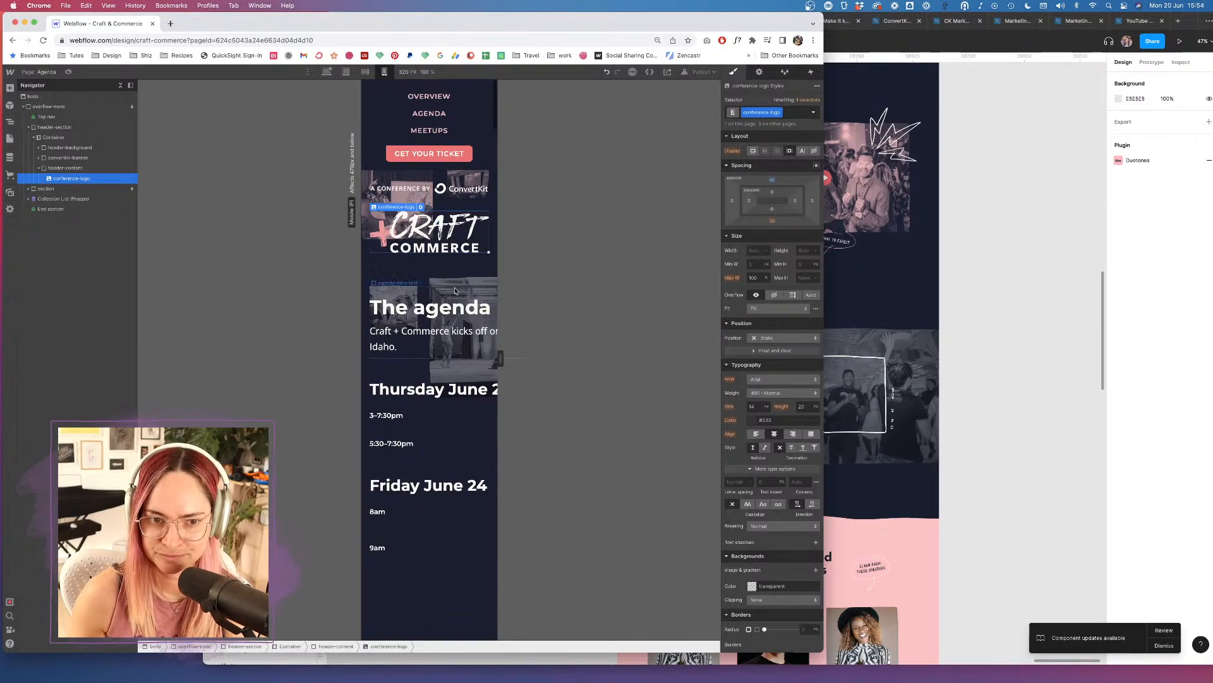
click(420, 207)
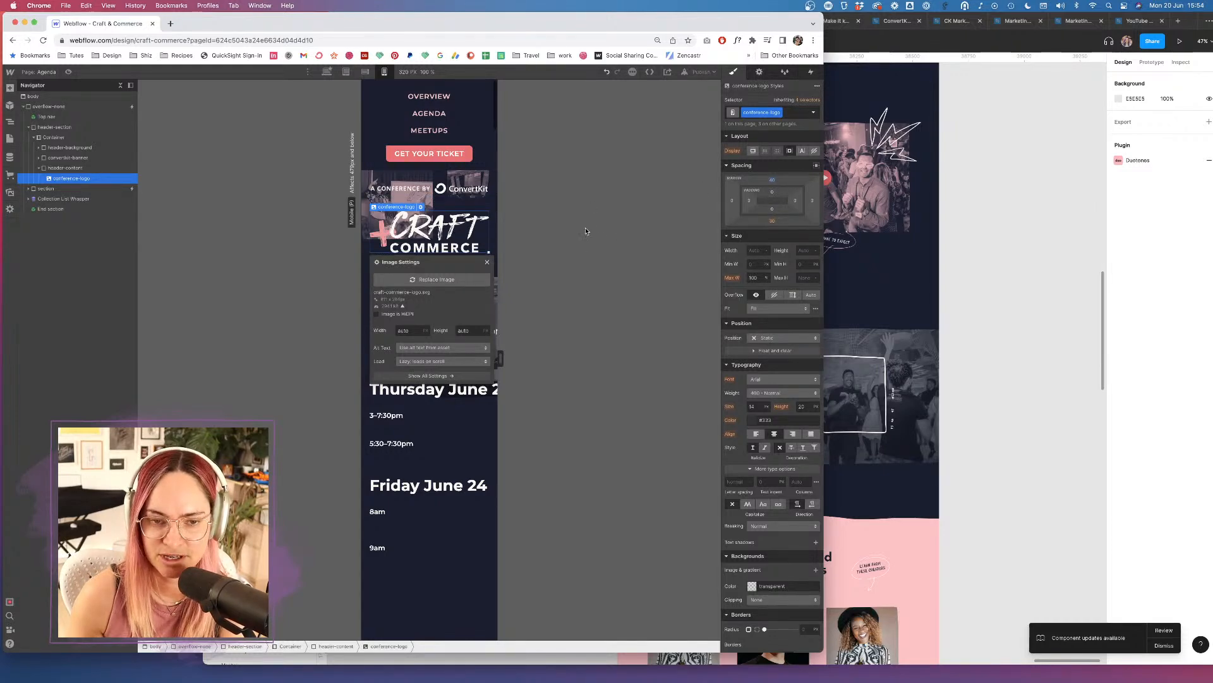
click(490, 265)
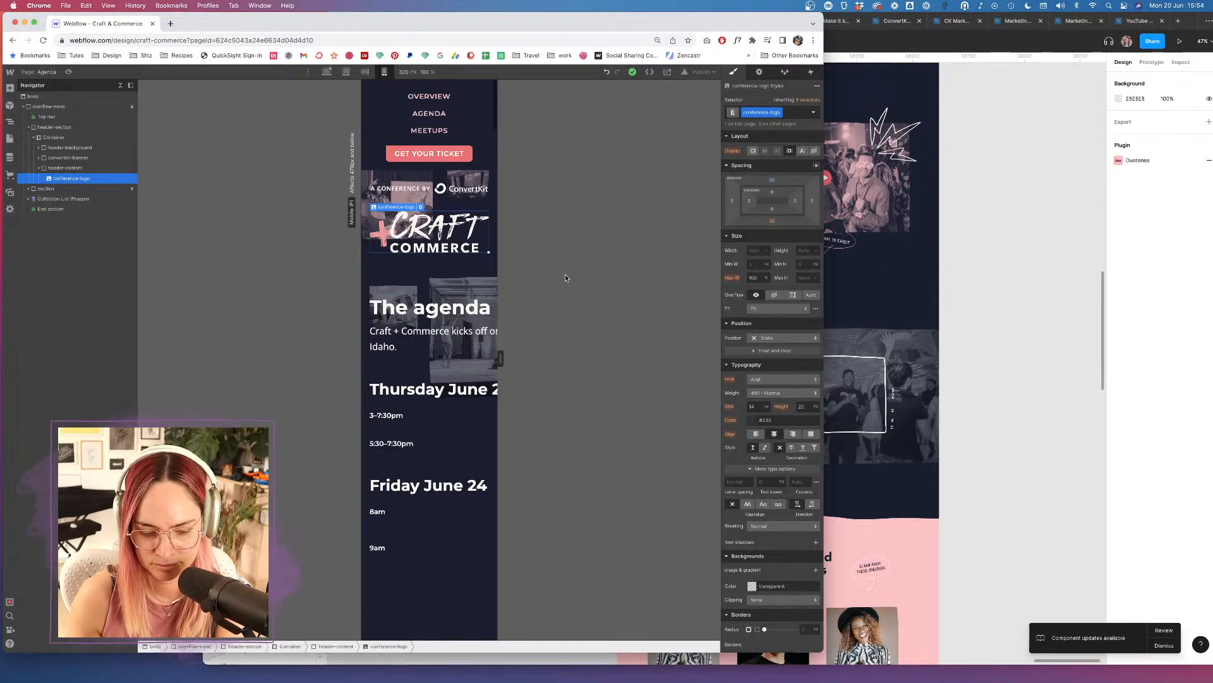
click(448, 343)
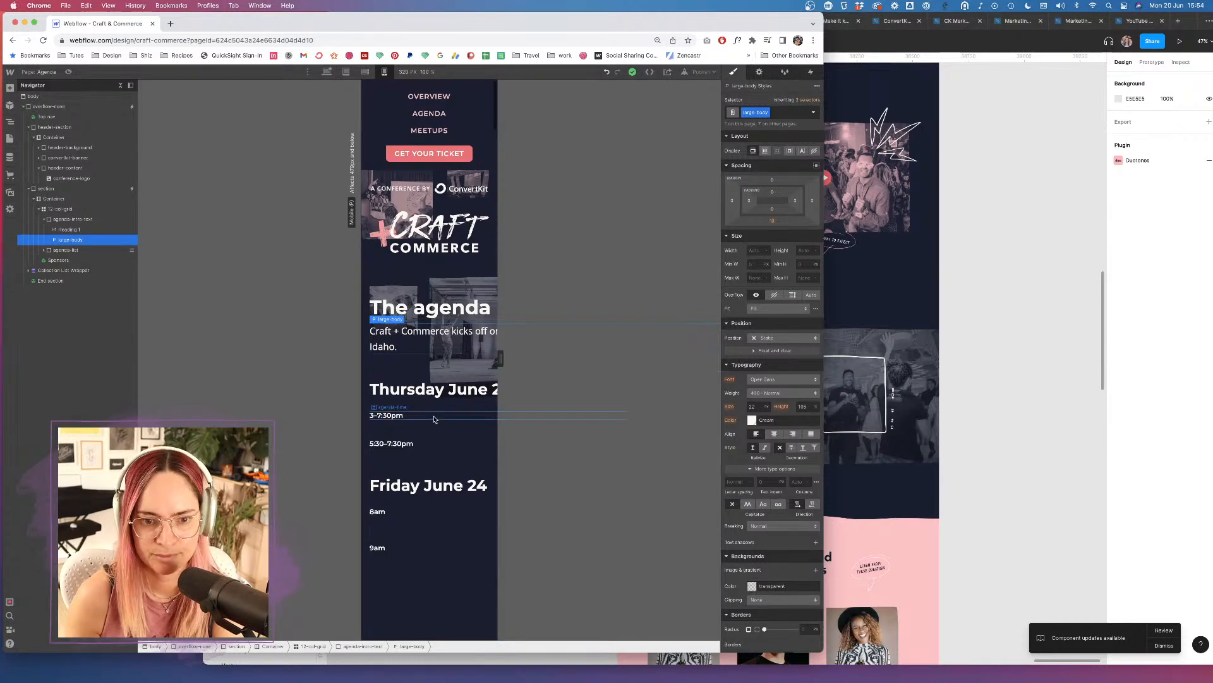
click(380, 415)
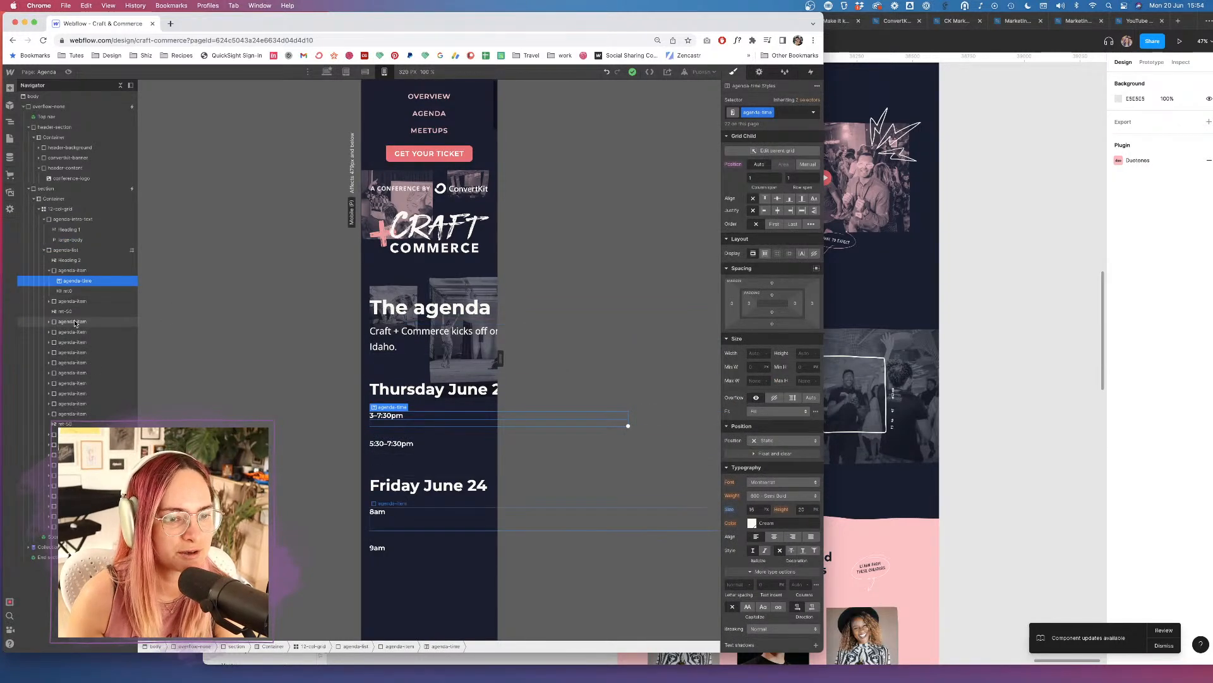
click(47, 322)
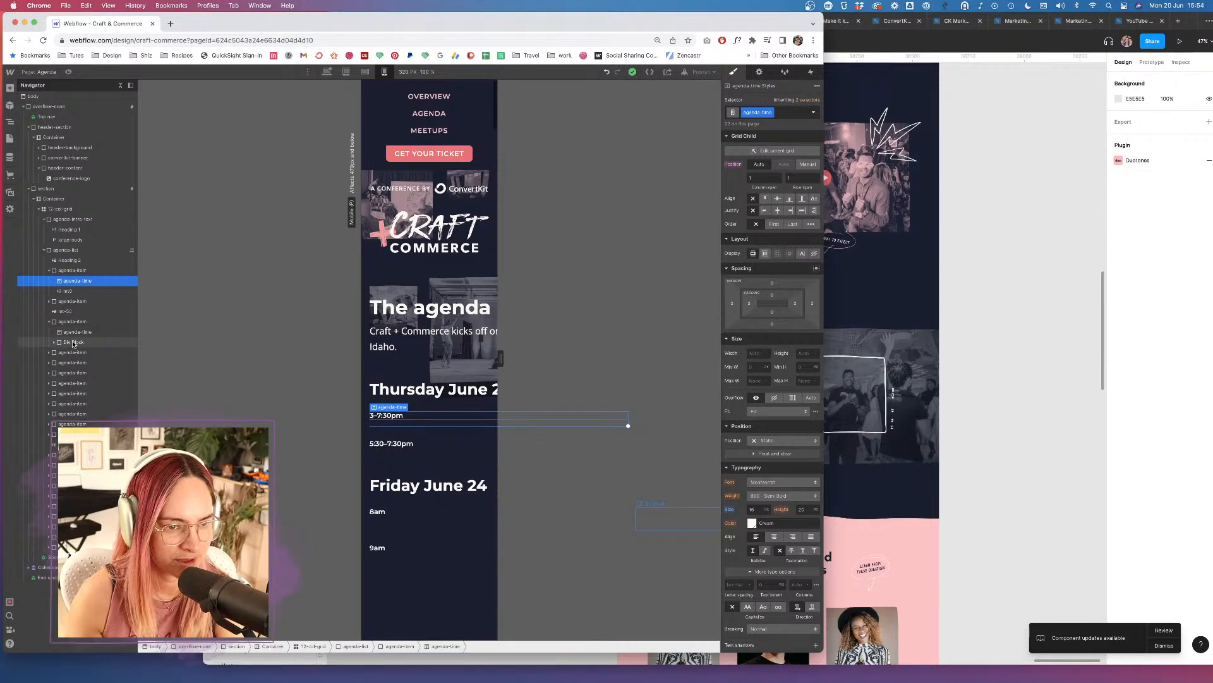
click(49, 342)
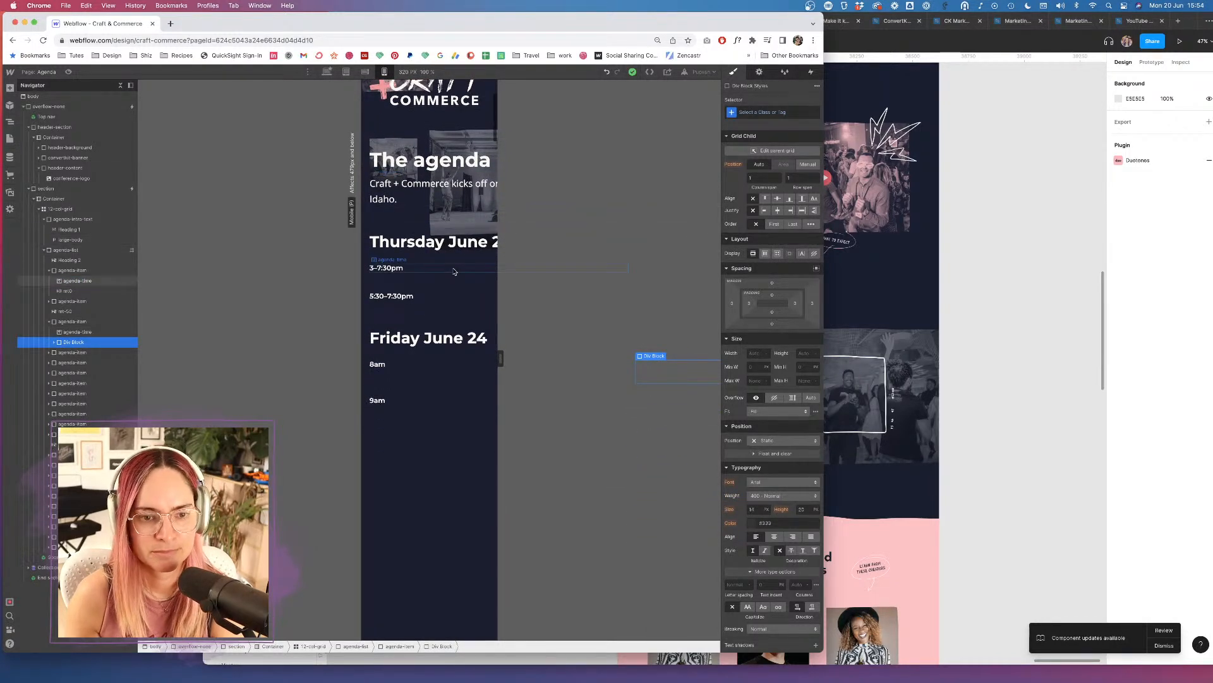
click(55, 342)
click(95, 352)
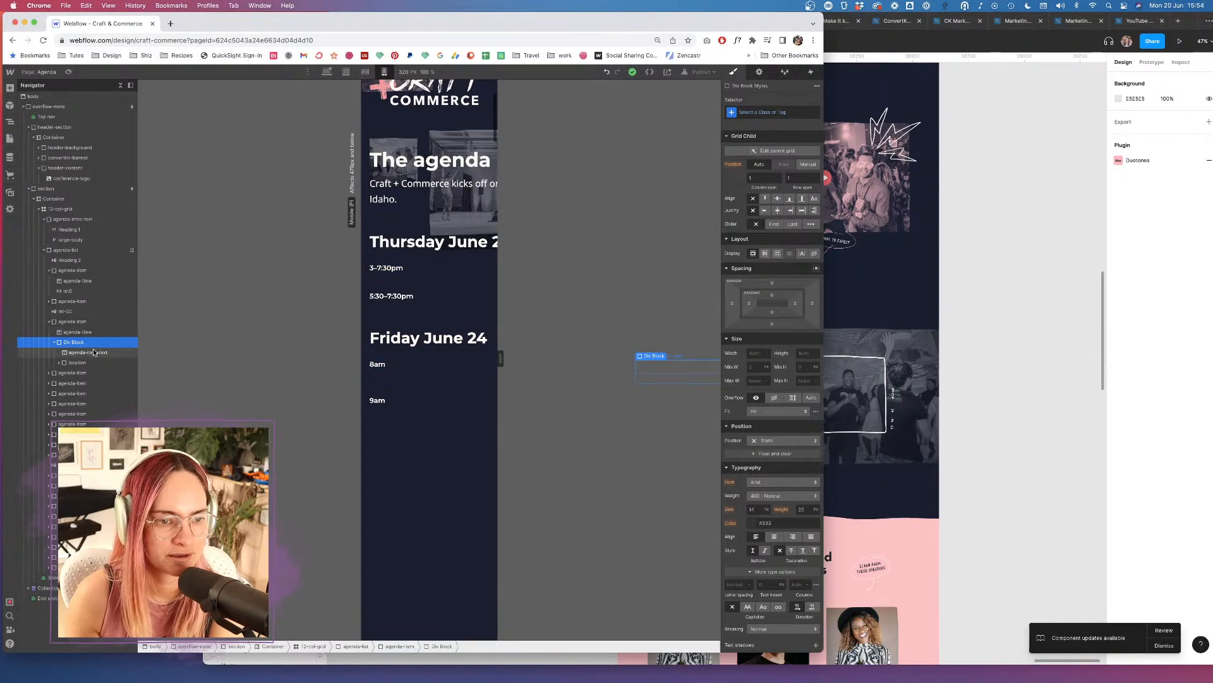
scroll(459, 359, up, 1)
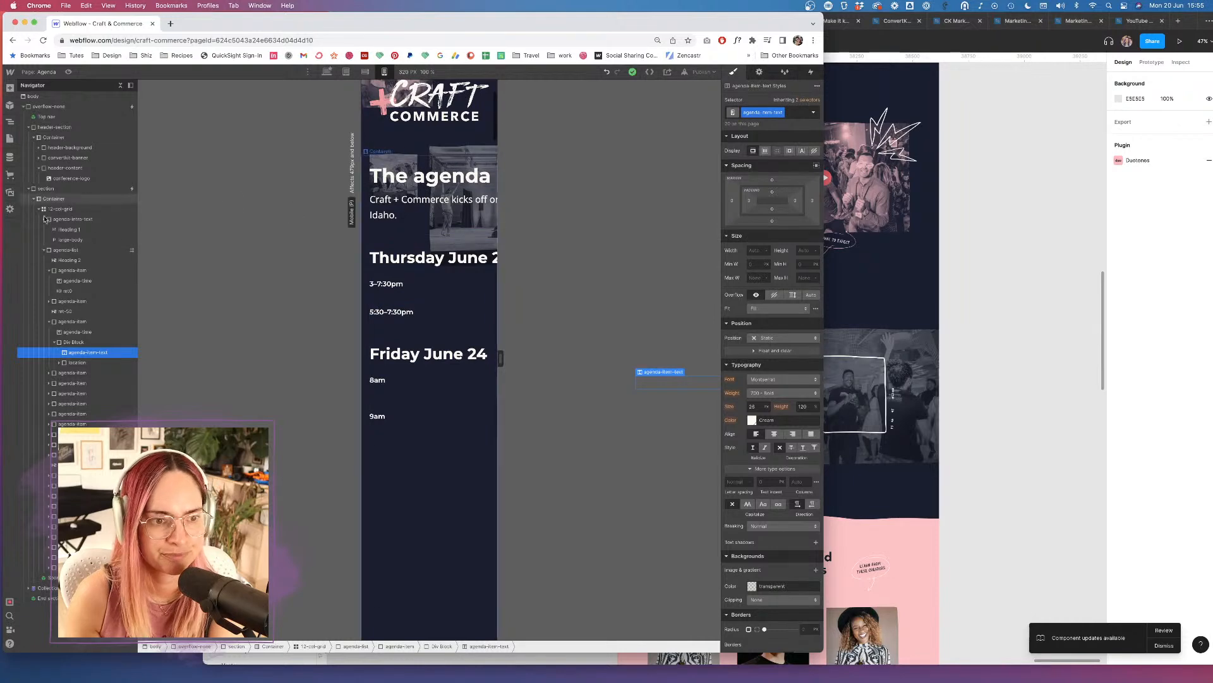
click(401, 283)
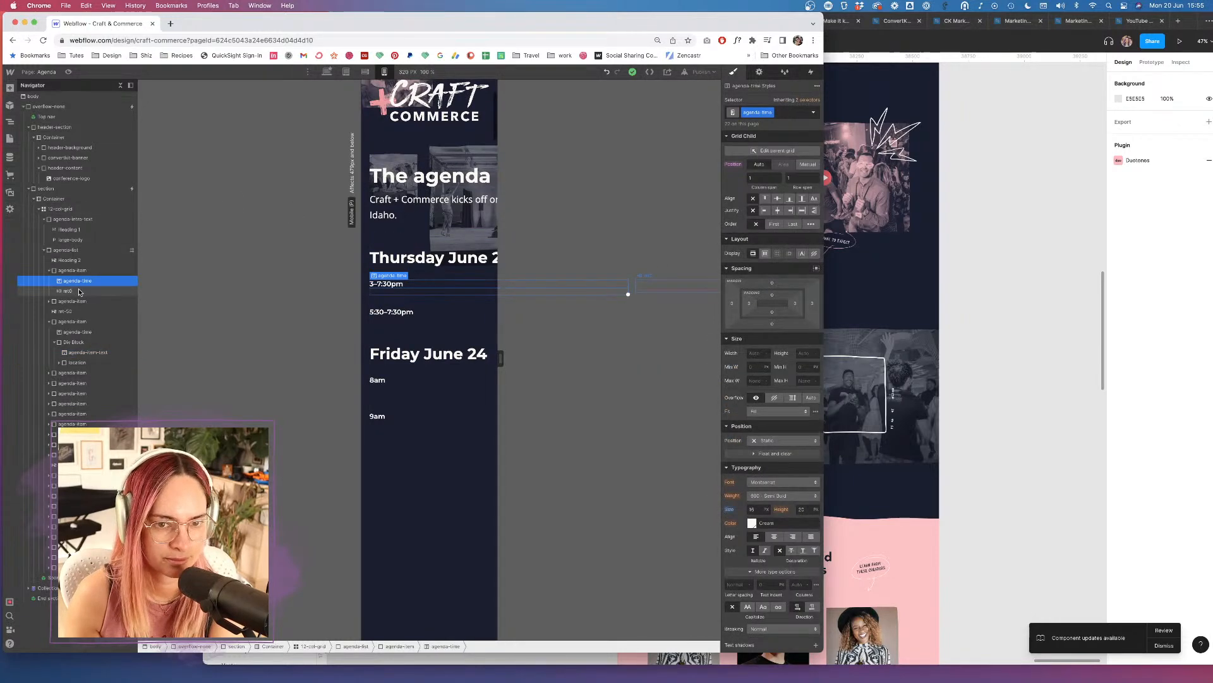
click(79, 292)
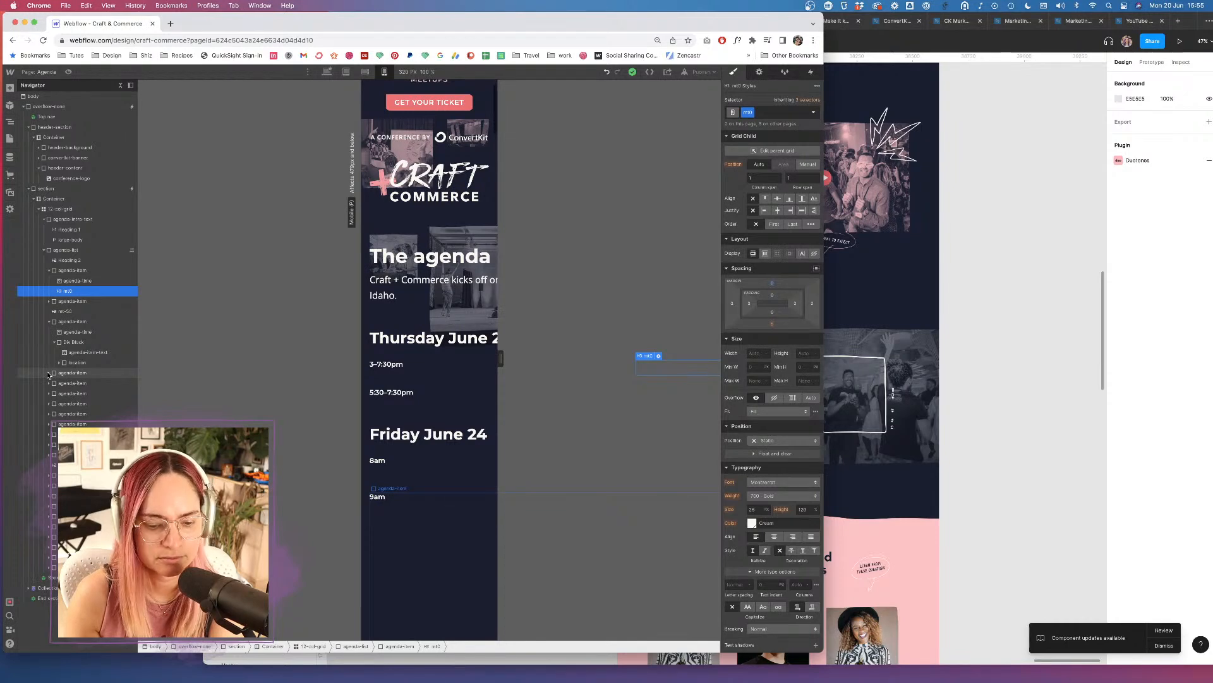
click(81, 353)
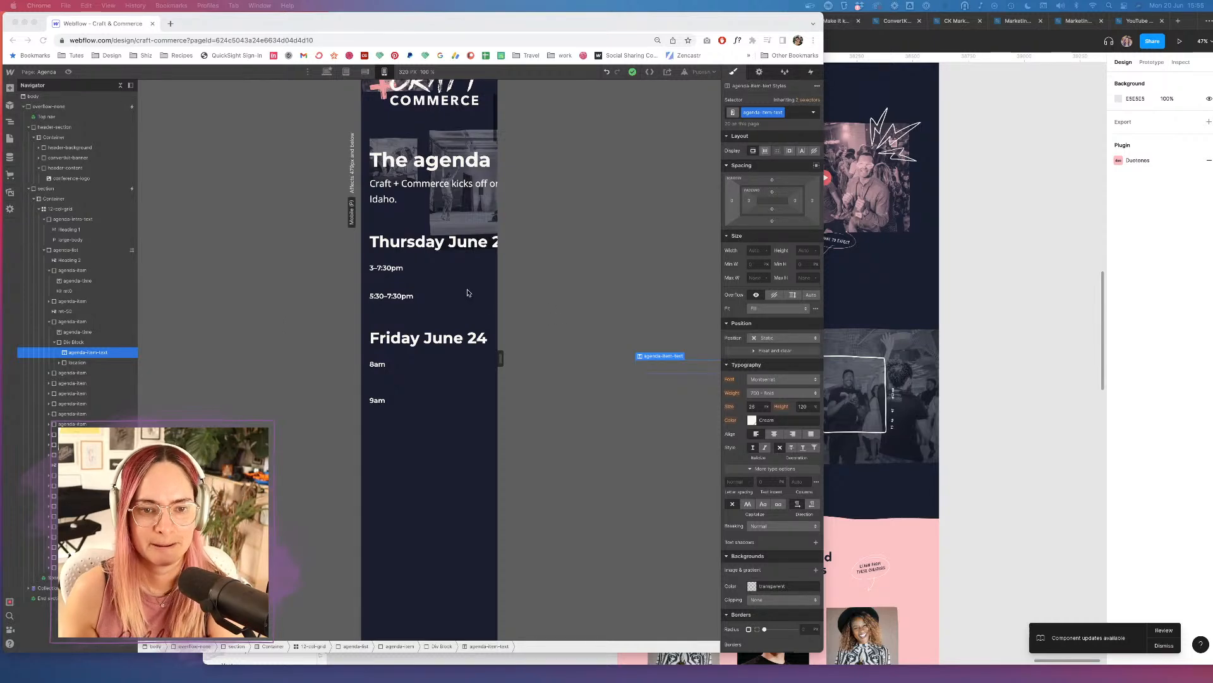
click(68, 291)
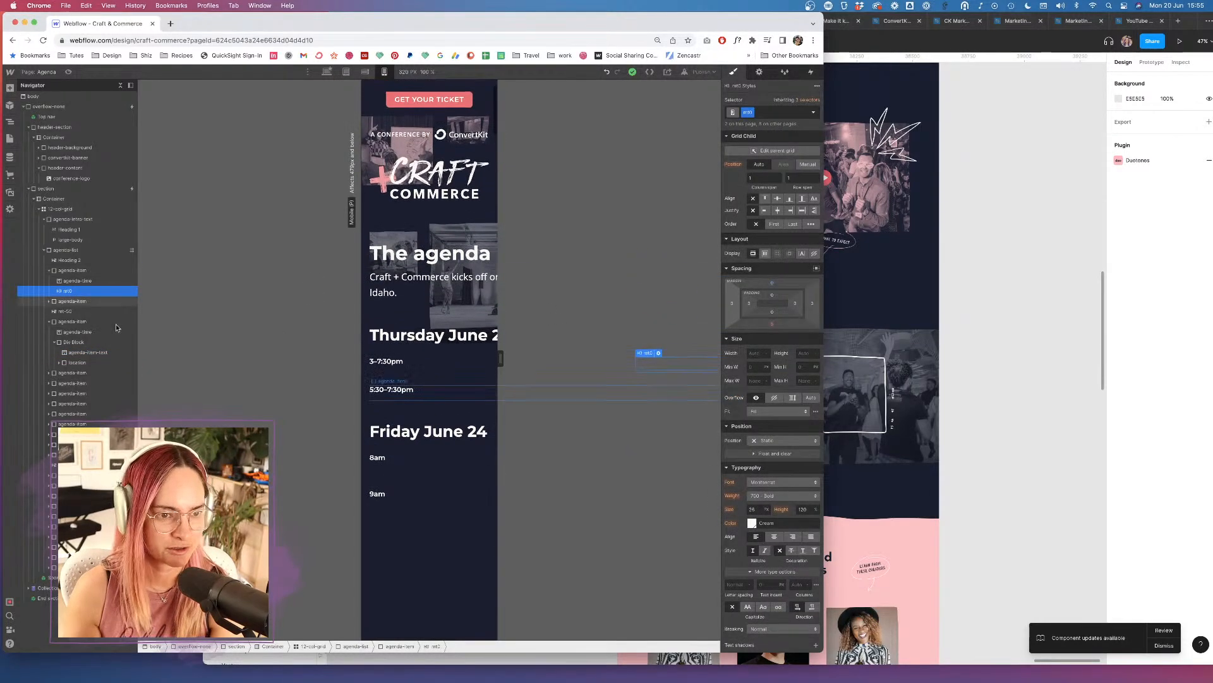
click(87, 354)
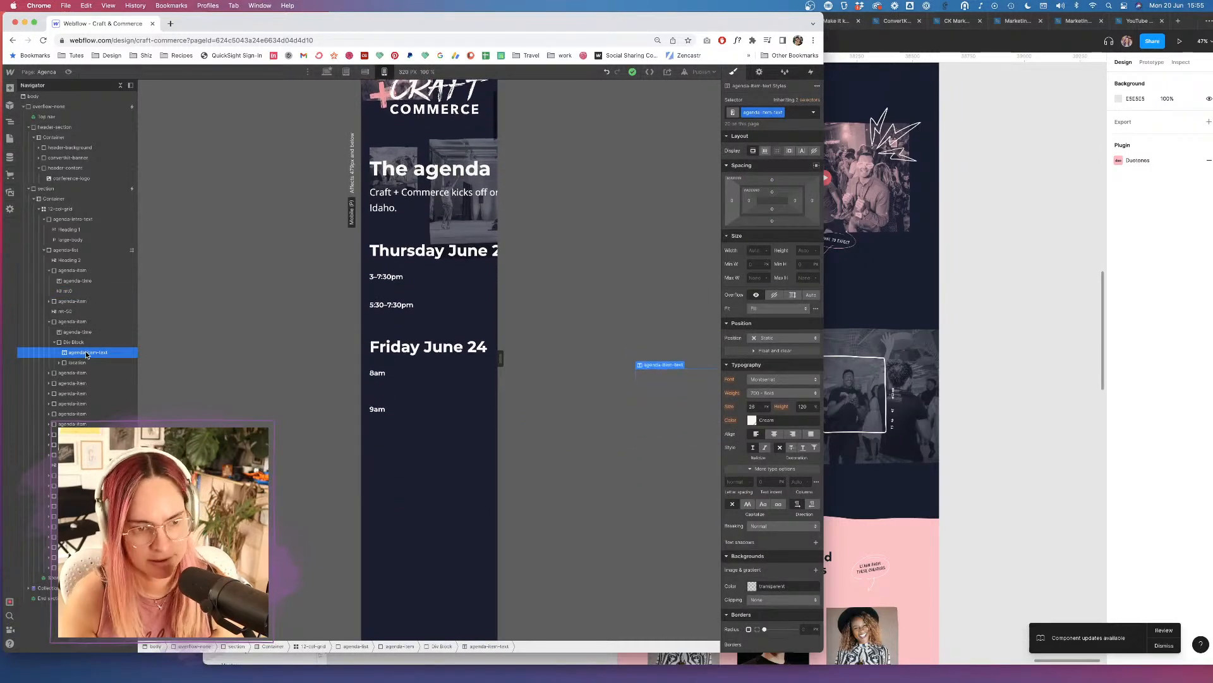
click(117, 281)
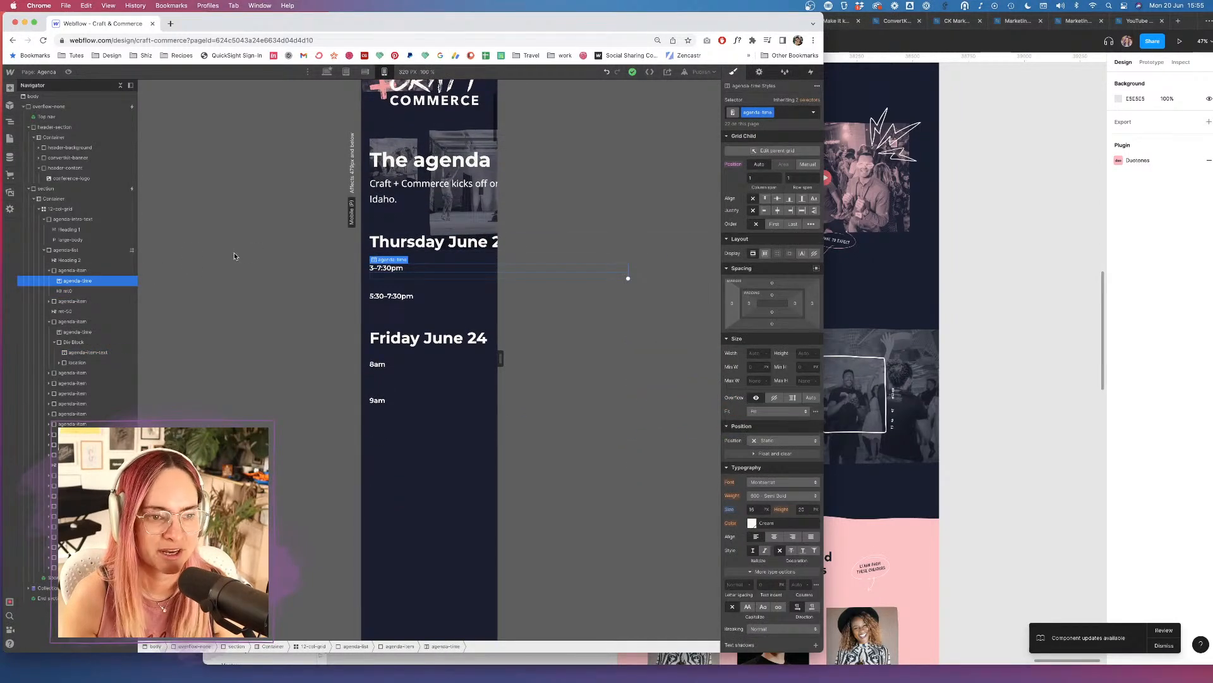
At Desktop, paste an agenda-item-text block after the first time and retype it 'Registration open'.
click(327, 72)
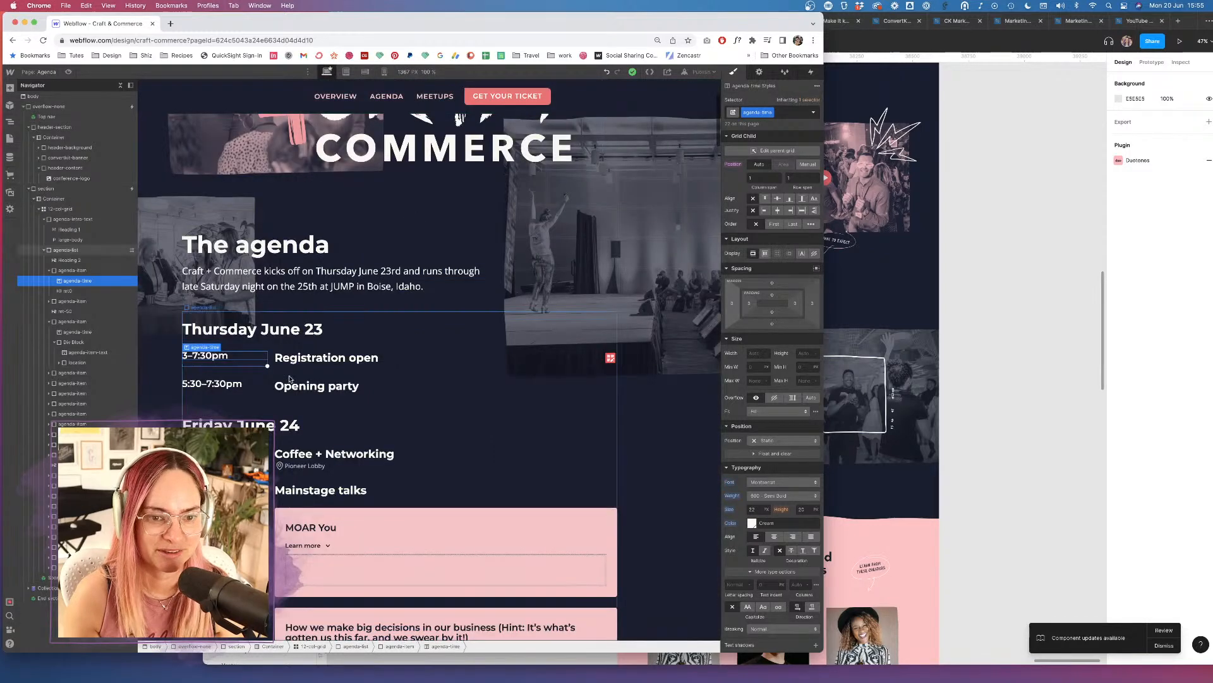
key(cmd+v)
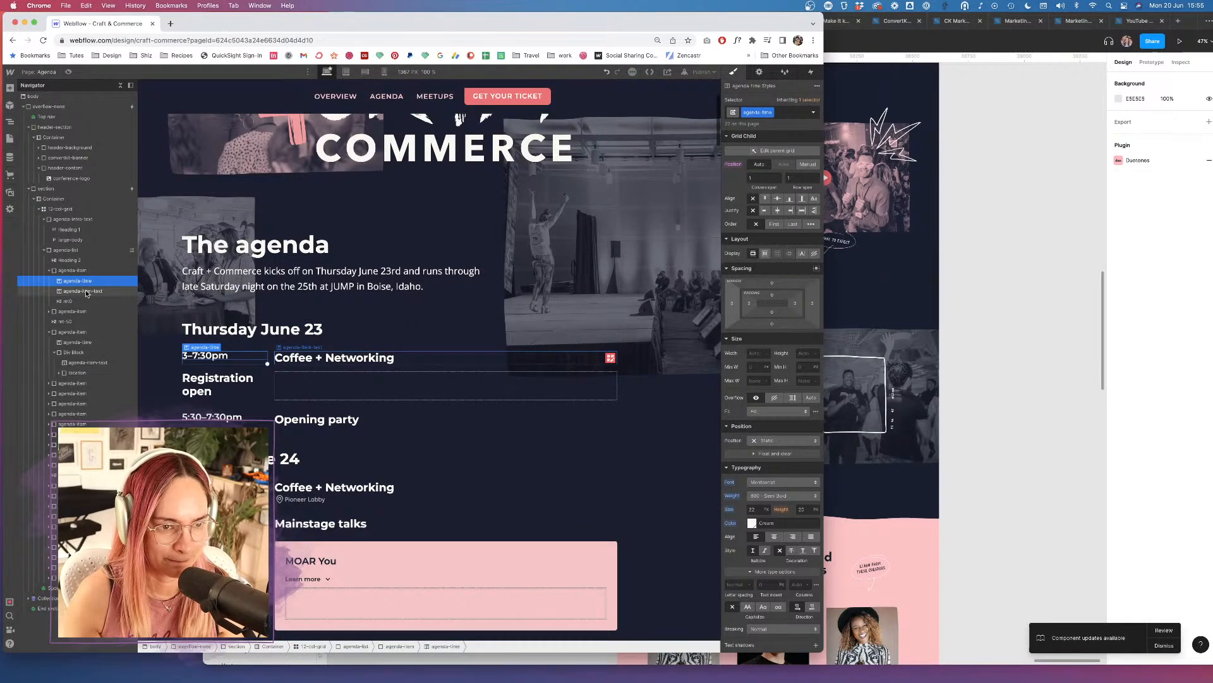
click(82, 291)
double_click(364, 359)
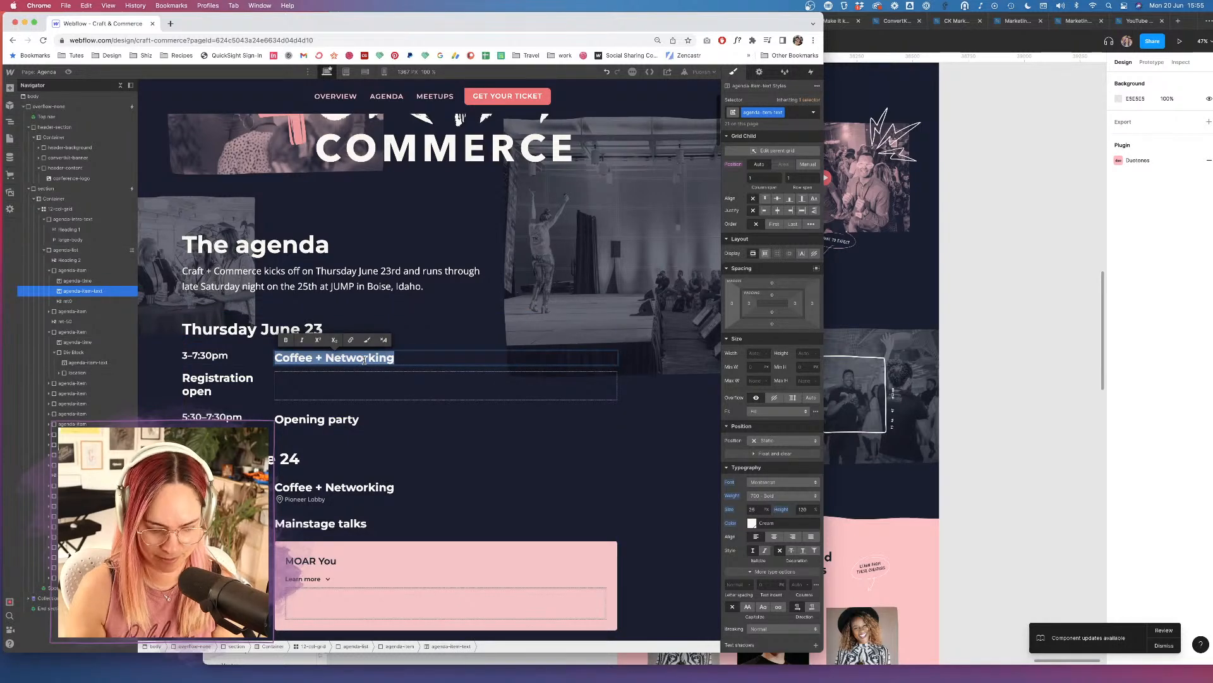
text(ERe)
key(BackSpace)
key(BackSpace)
key(BackSpace)
text(registration ope)
key(BackSpace)
key(BackSpace)
key(BackSpace)
key(BackSpace)
key(BackSpace)
key(BackSpace)
key(BackSpace)
key(BackSpace)
key(BackSpace)
key(BackSpace)
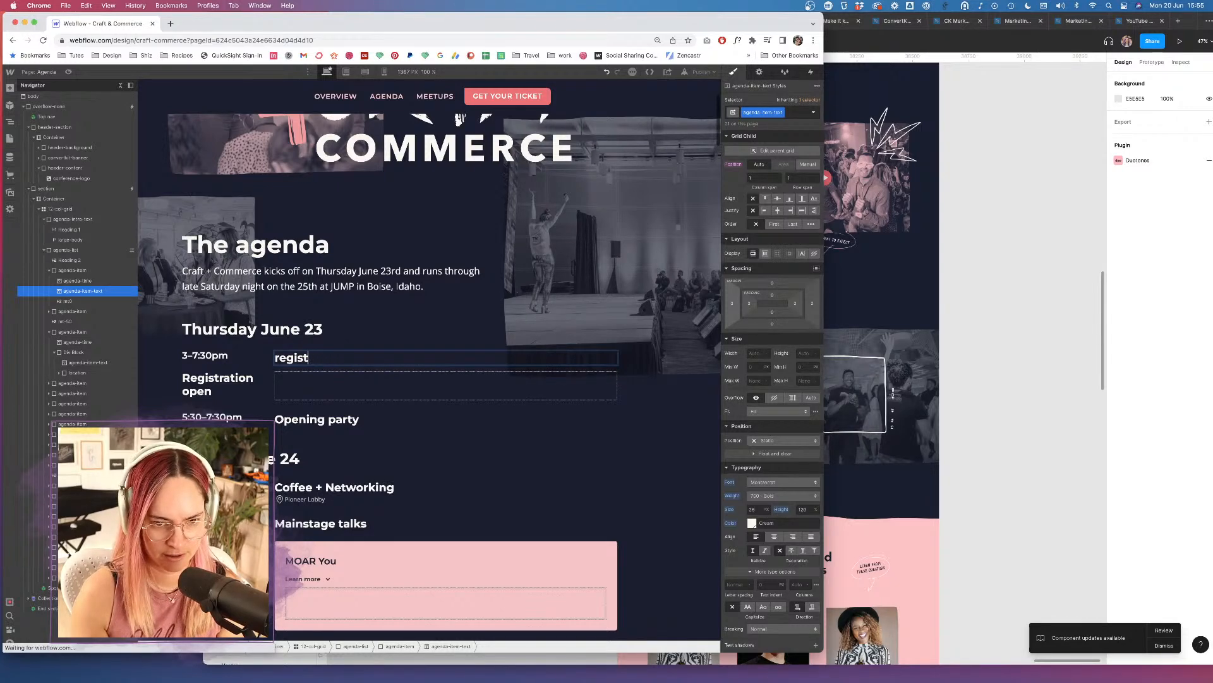
key(BackSpace)
key(BackSpace)
key(BackSpace)
key(BackSpace)
key(BackSpace)
key(BackSpace)
text(Registration open)
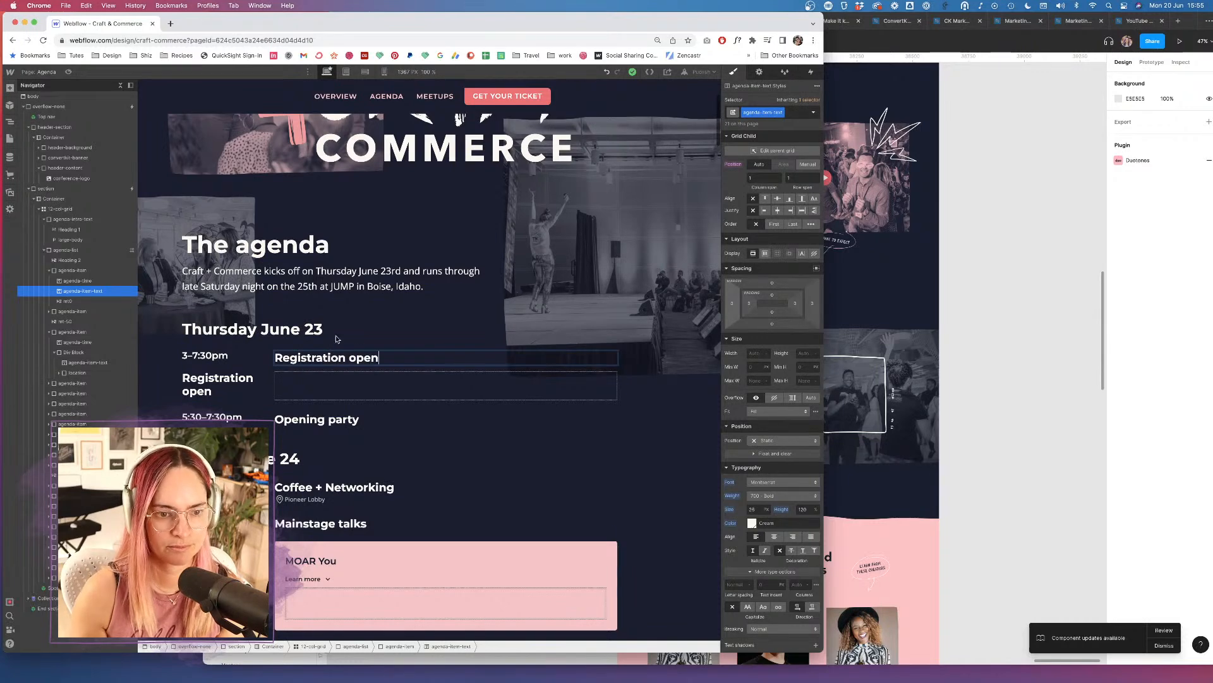
Delete the old mt0 Registration open heading, leaving the new item-text block selected.
click(75, 302)
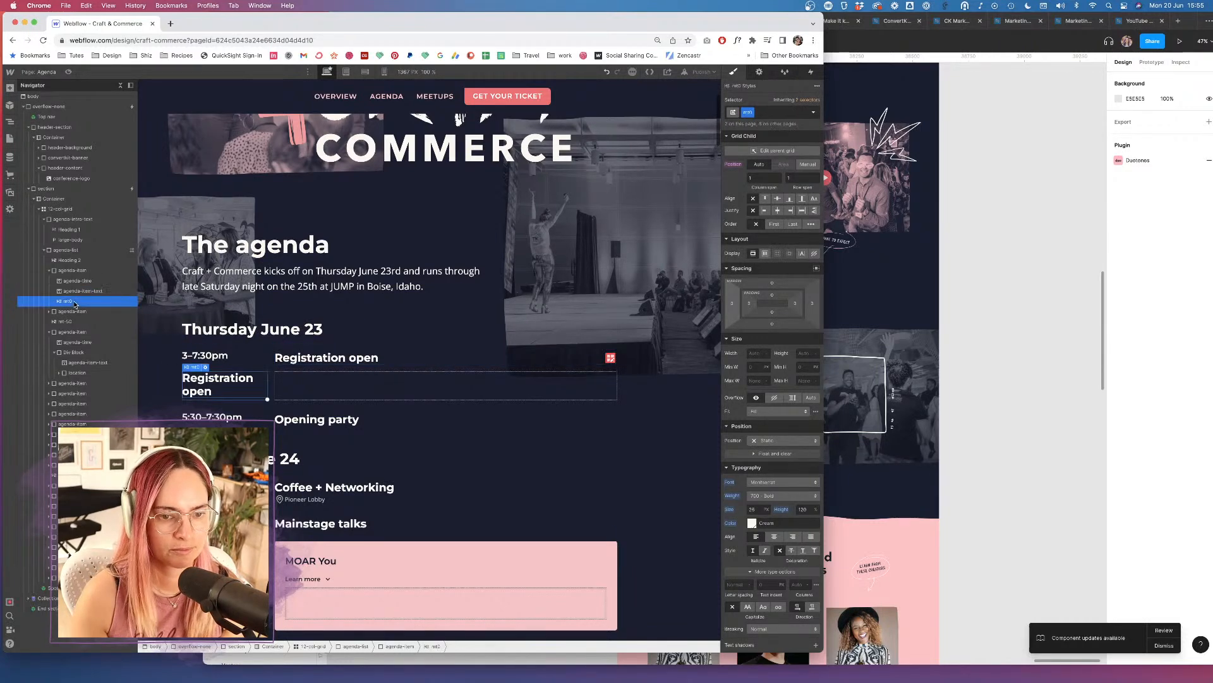
key(Delete)
click(91, 291)
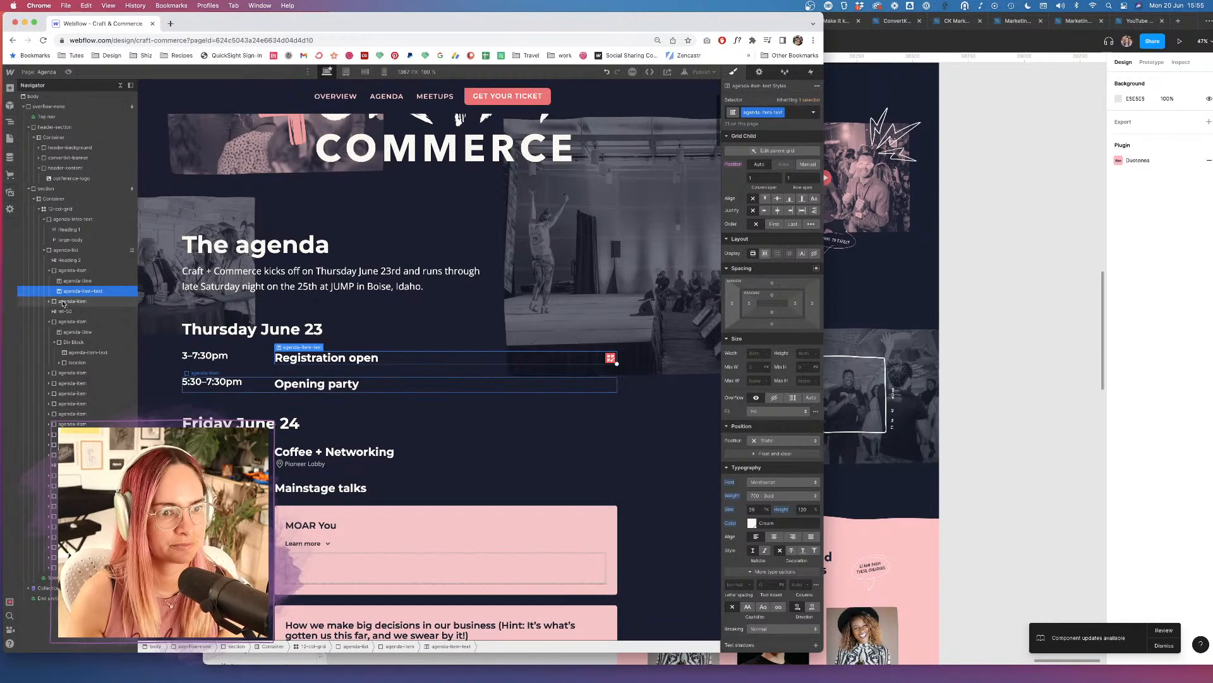
Paste the item-text block into the 5:30–7:30pm agenda item and retype it 'Opening party'.
click(51, 302)
key(ctrl+v)
click(49, 302)
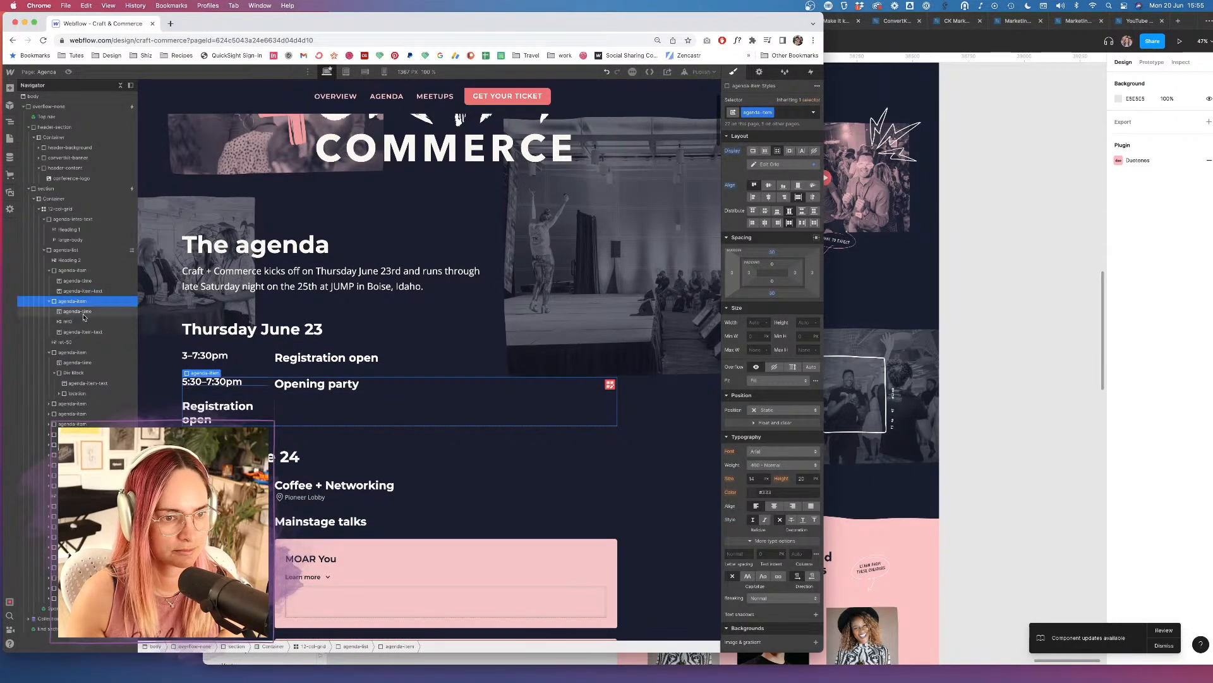
click(81, 333)
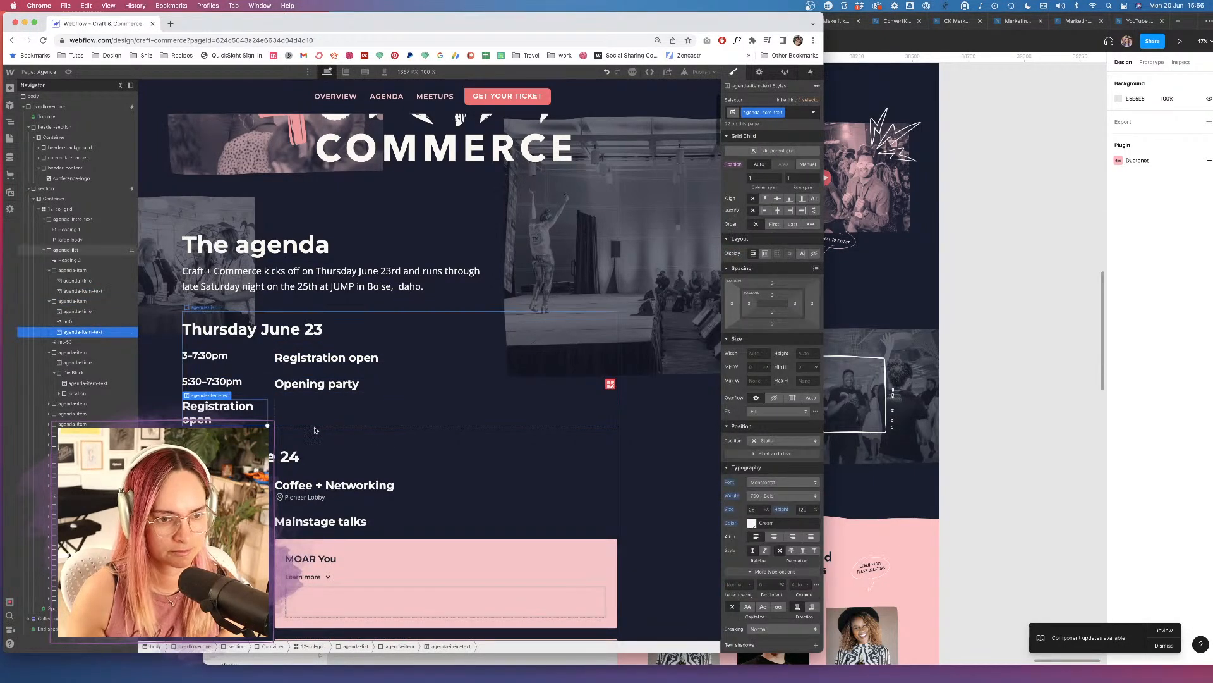
double_click(196, 420)
text(Opening party)
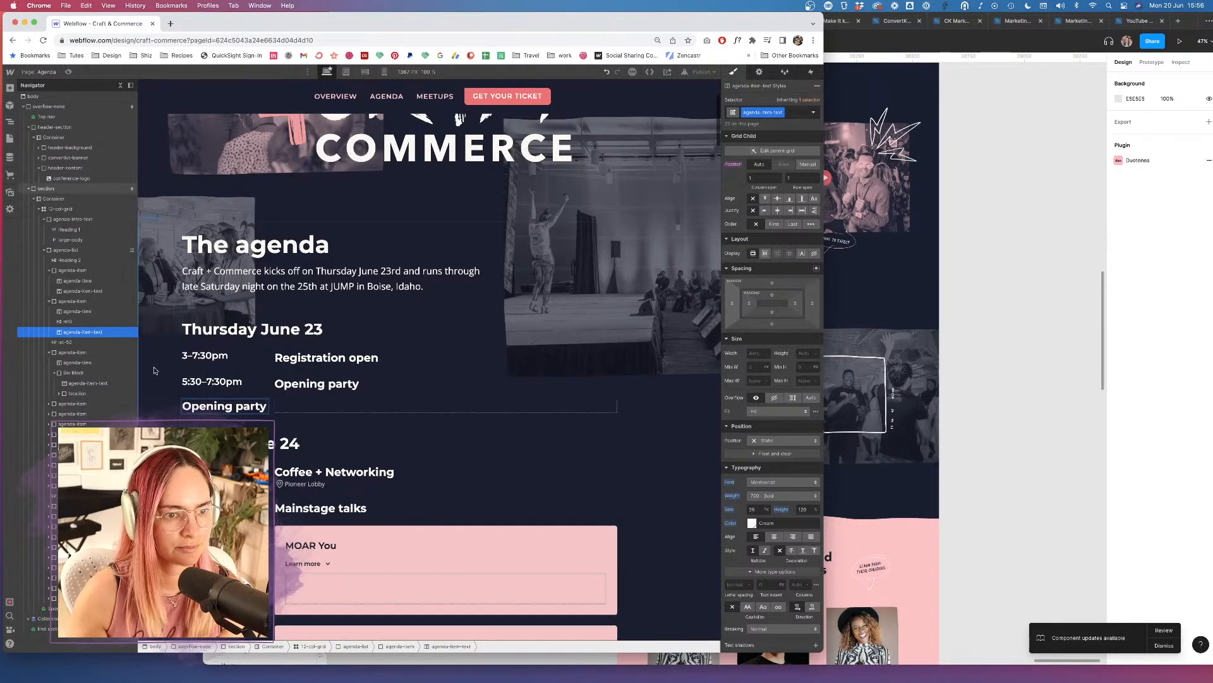
Delete the old Opening party heading and view the agenda at mobile landscape width.
click(88, 321)
key(Delete)
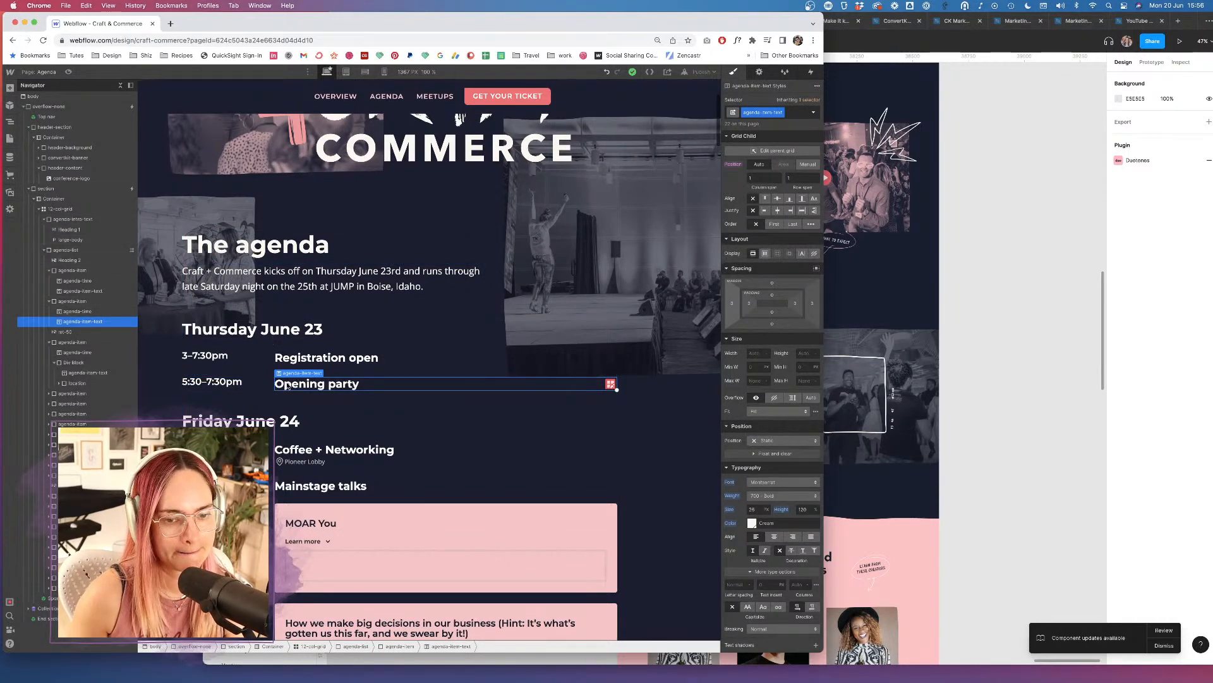
scroll(288, 386, down, 5)
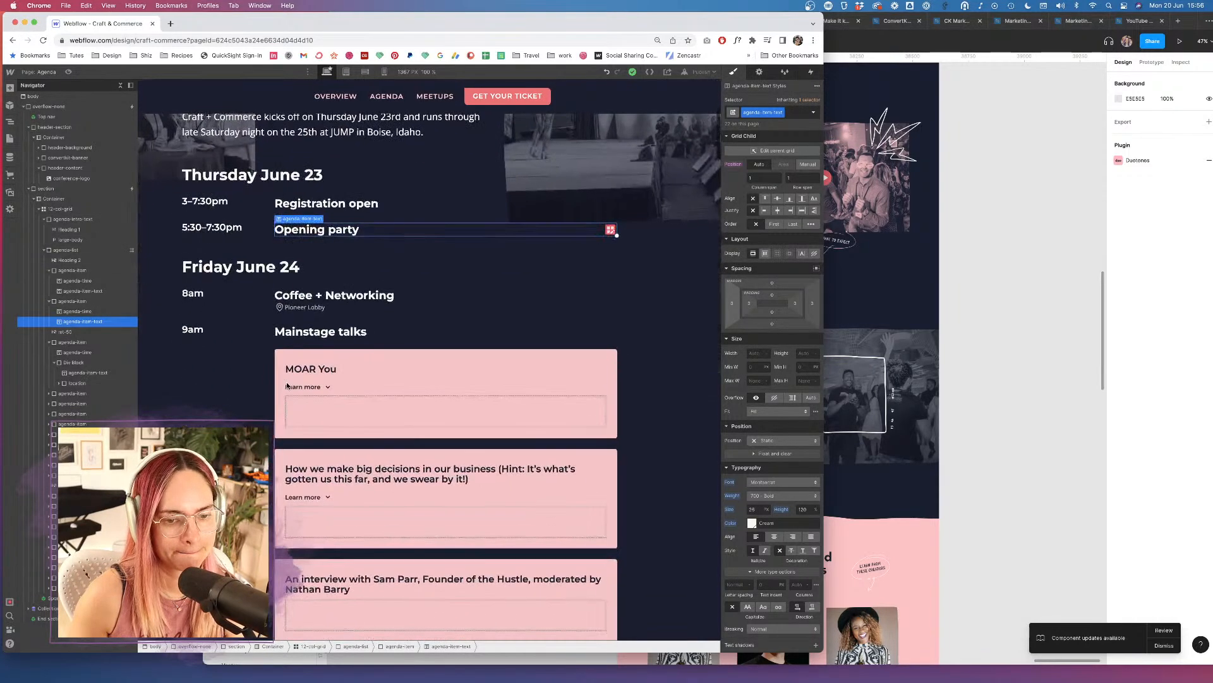
click(365, 73)
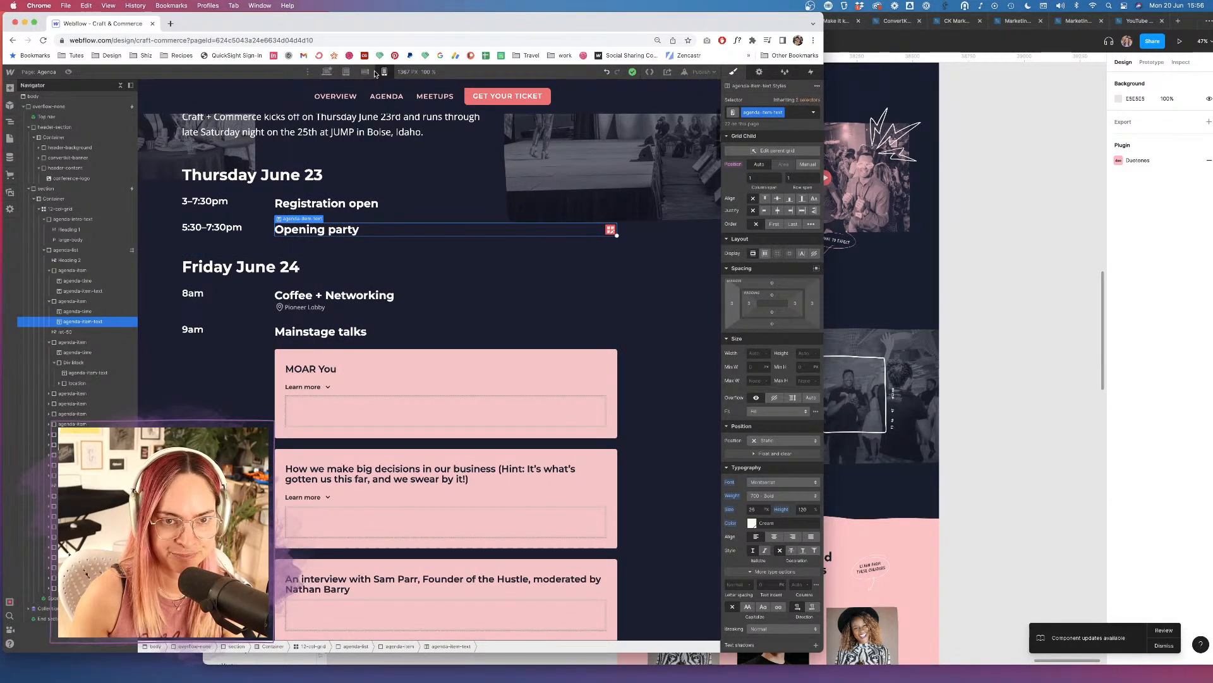
click(366, 74)
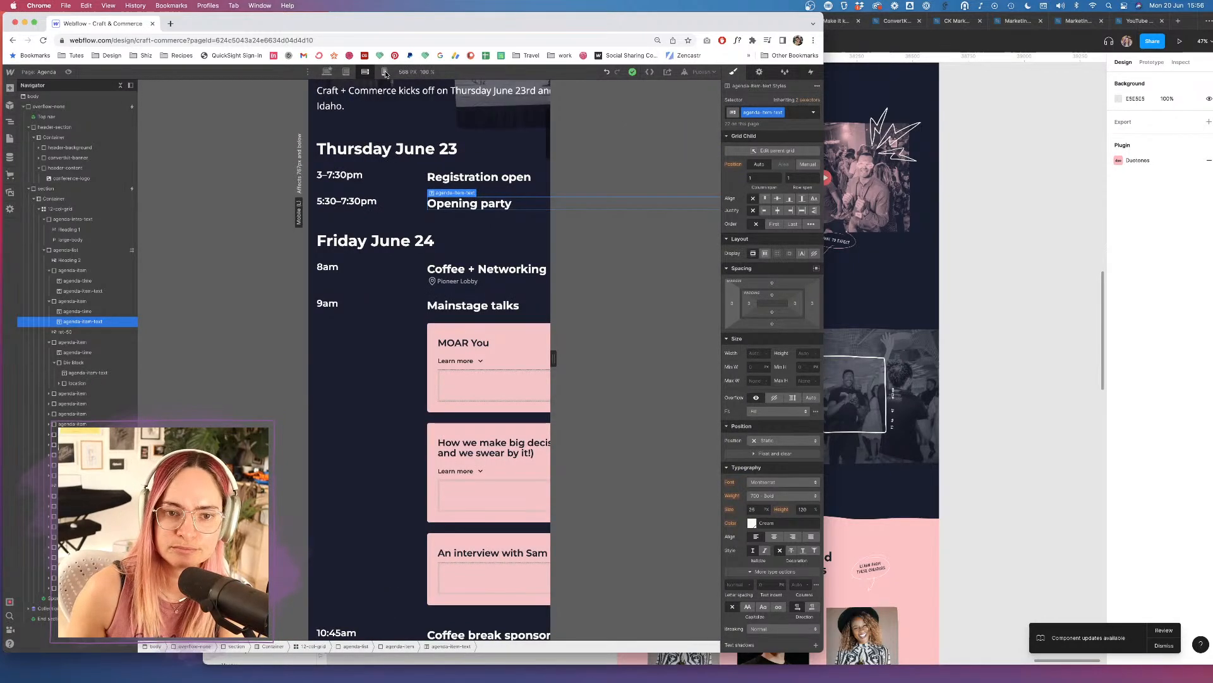
At Mobile Portrait, set the agenda-item-text Typography size to 22 px.
scroll(357, 124, up, 2)
scroll(357, 124, up, 5)
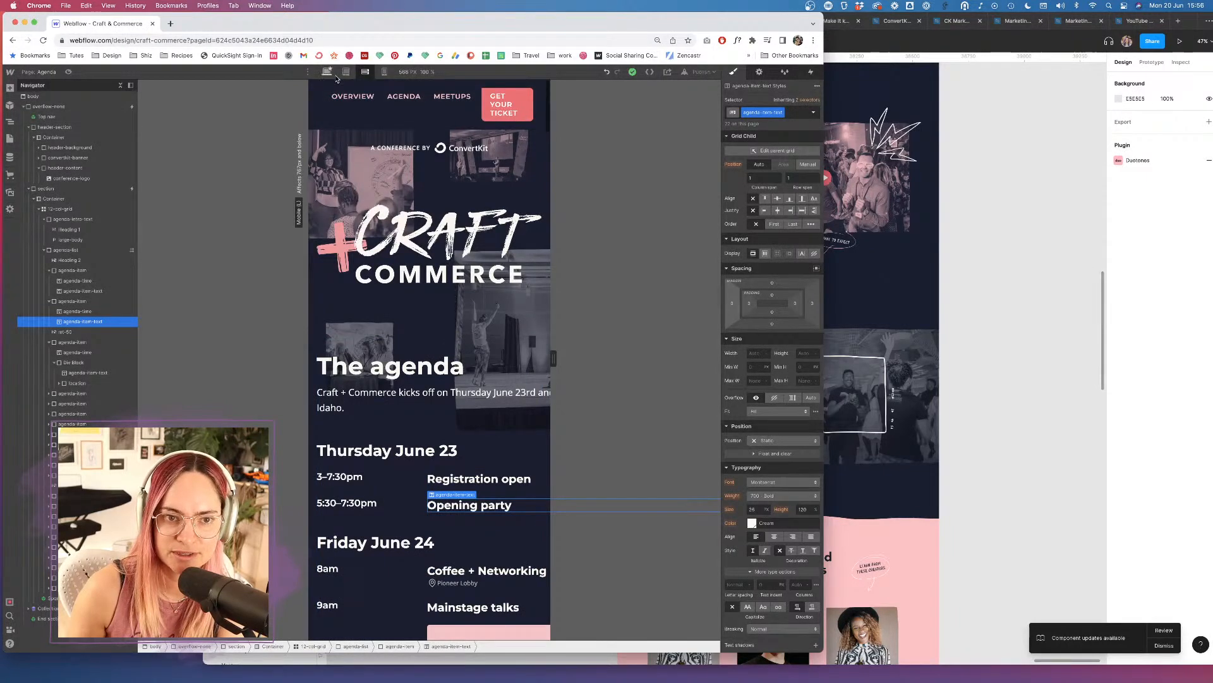
click(385, 72)
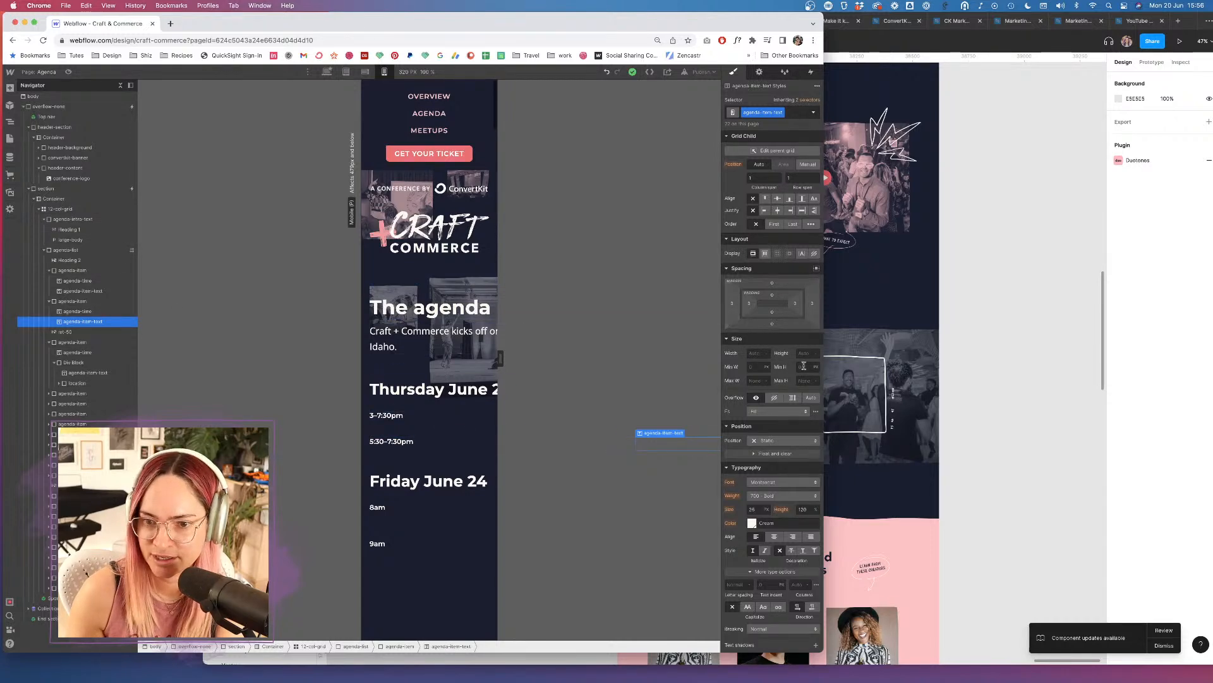
click(755, 510)
key(Down)
key(Down)
key(Down)
key(Down)
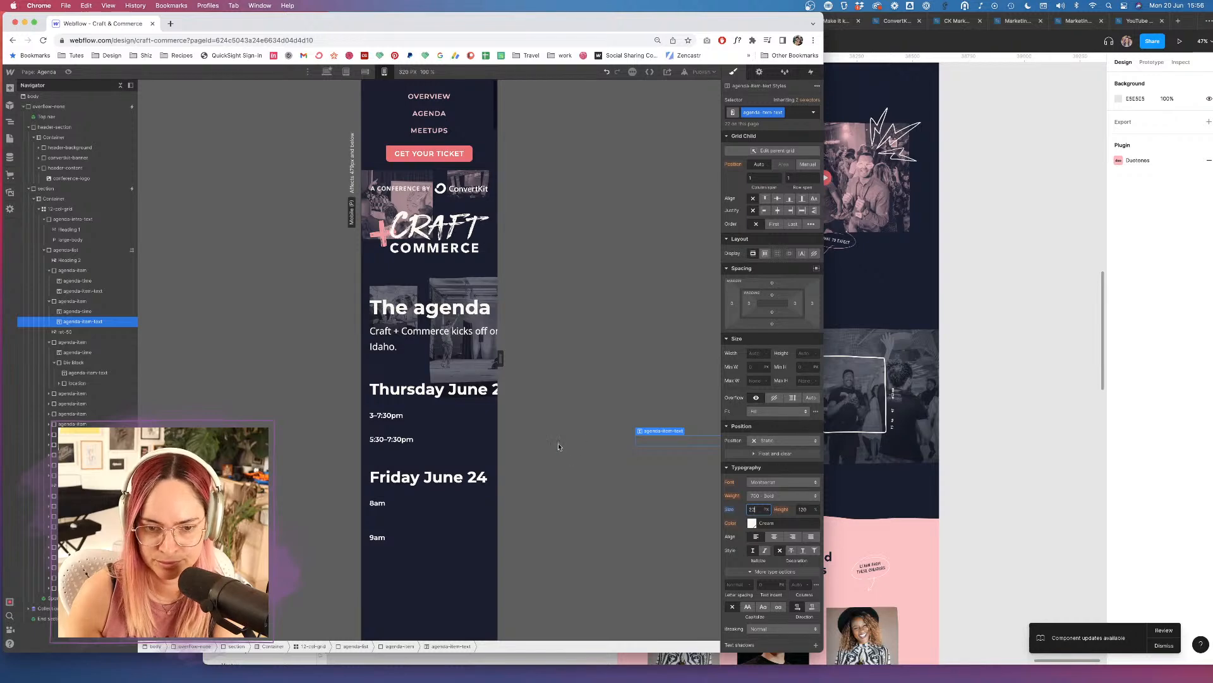
click(619, 331)
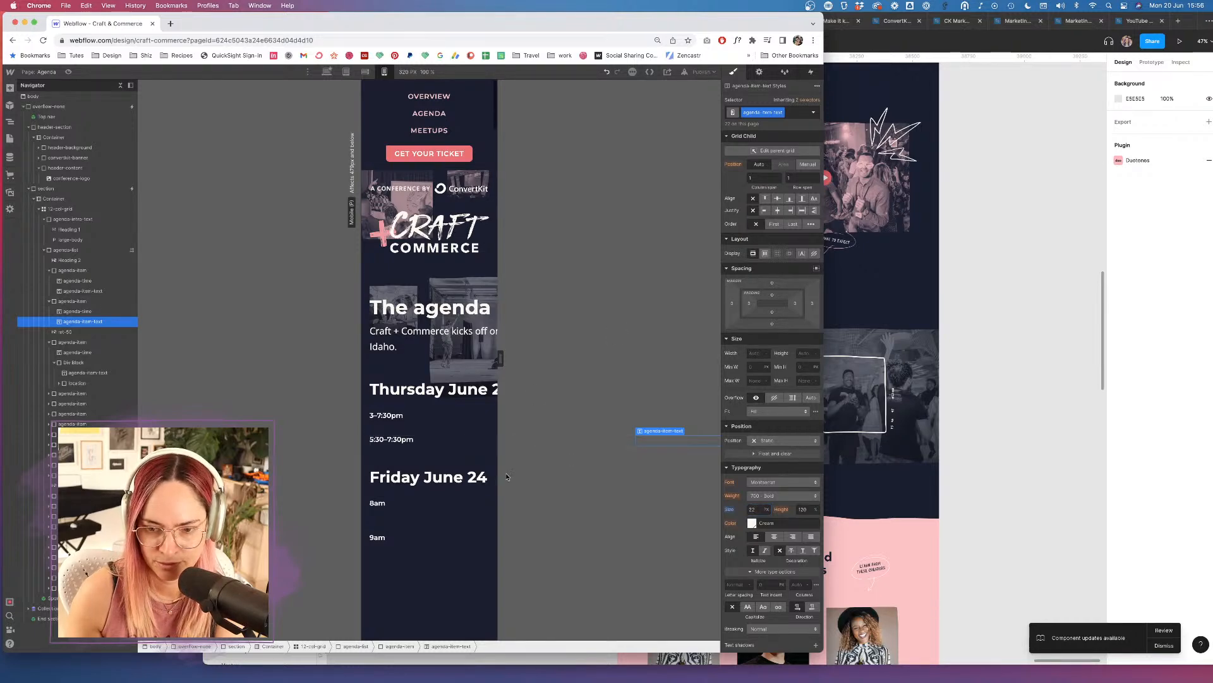
Preview the 320 px Agenda page with the smaller titles, then exit preview.
scroll(488, 520, down, 10)
scroll(488, 520, up, 10)
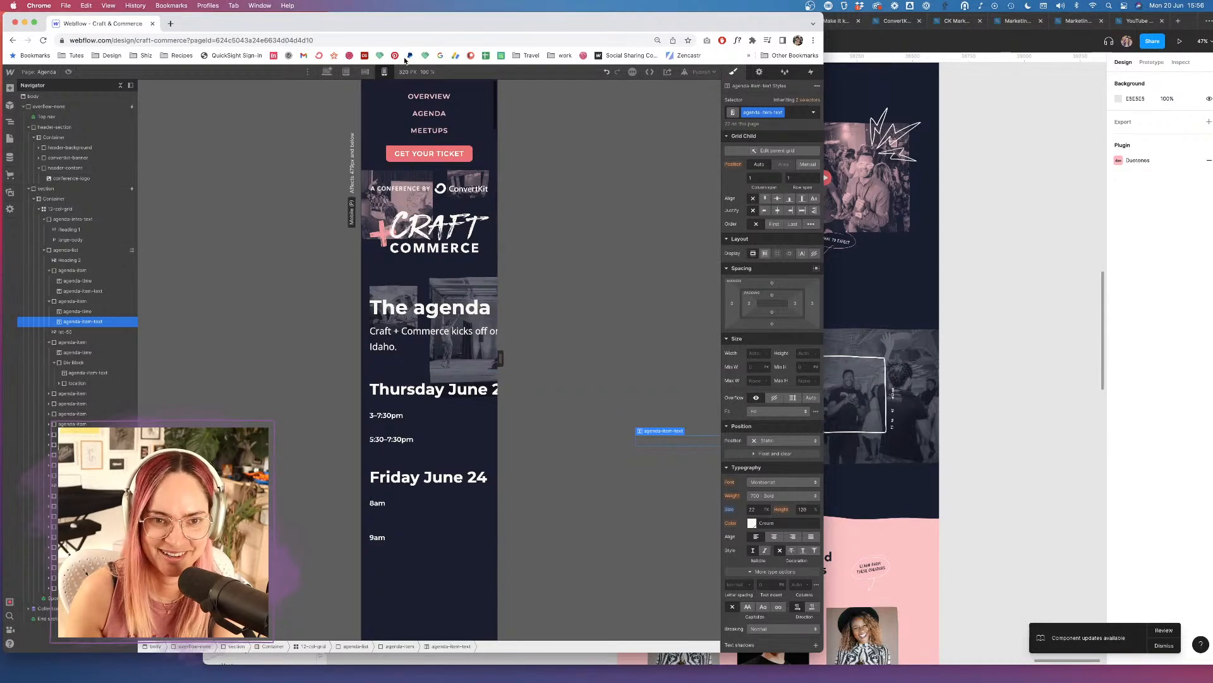
click(69, 72)
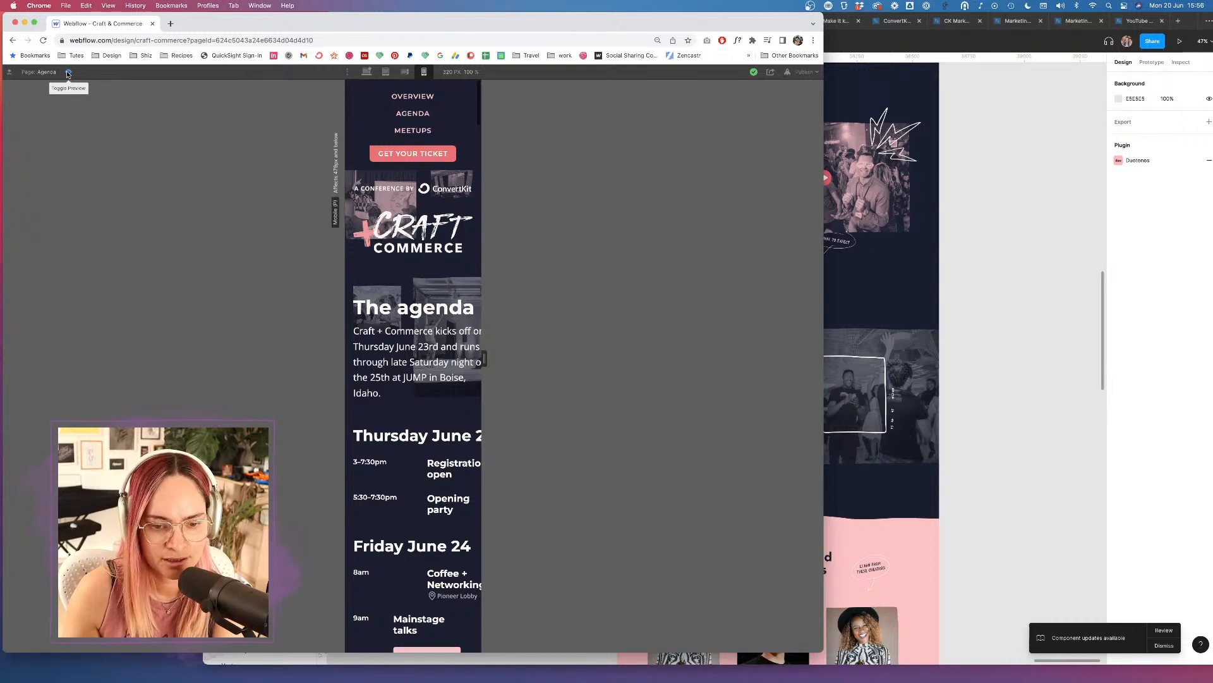
key(super+shift+p)
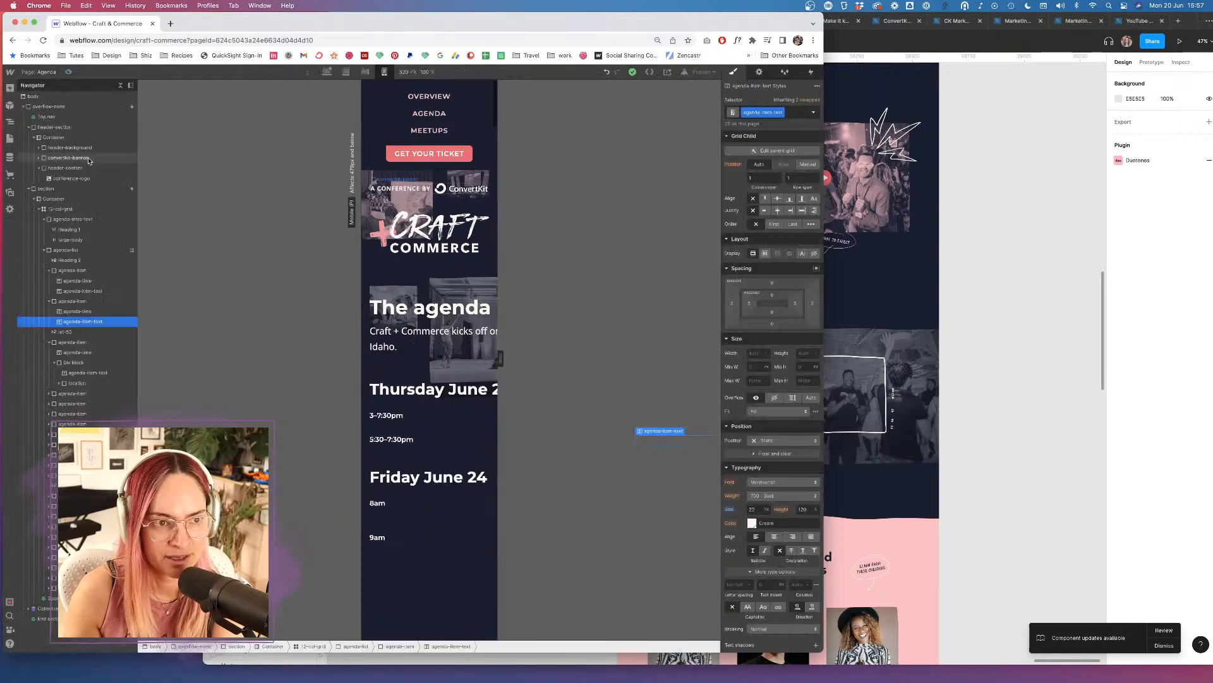
Edit the agenda-item grid into a 0.25fr time column and a 0.75fr title column.
click(407, 423)
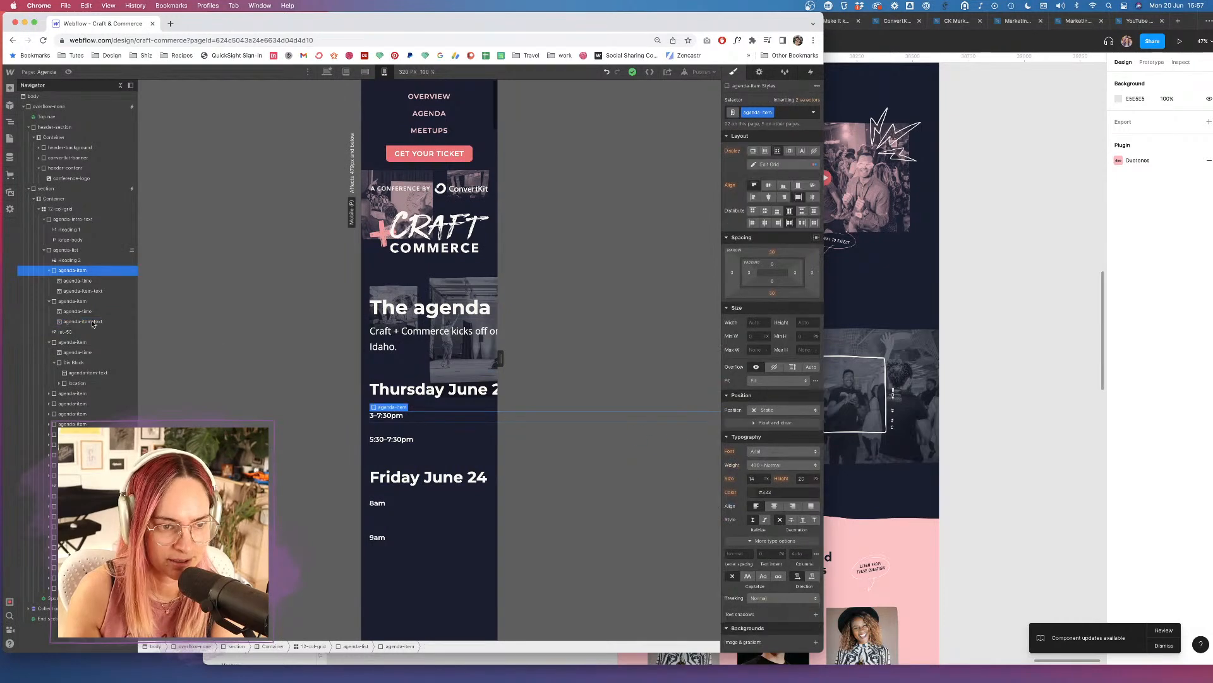
click(90, 282)
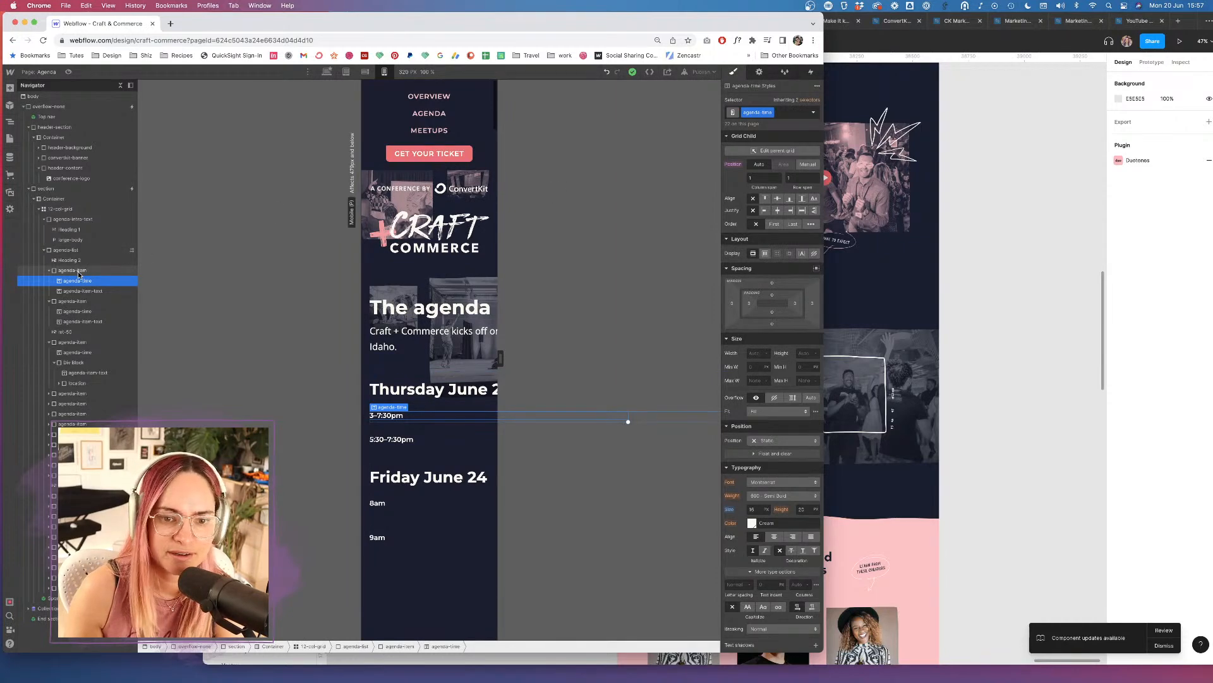
click(79, 272)
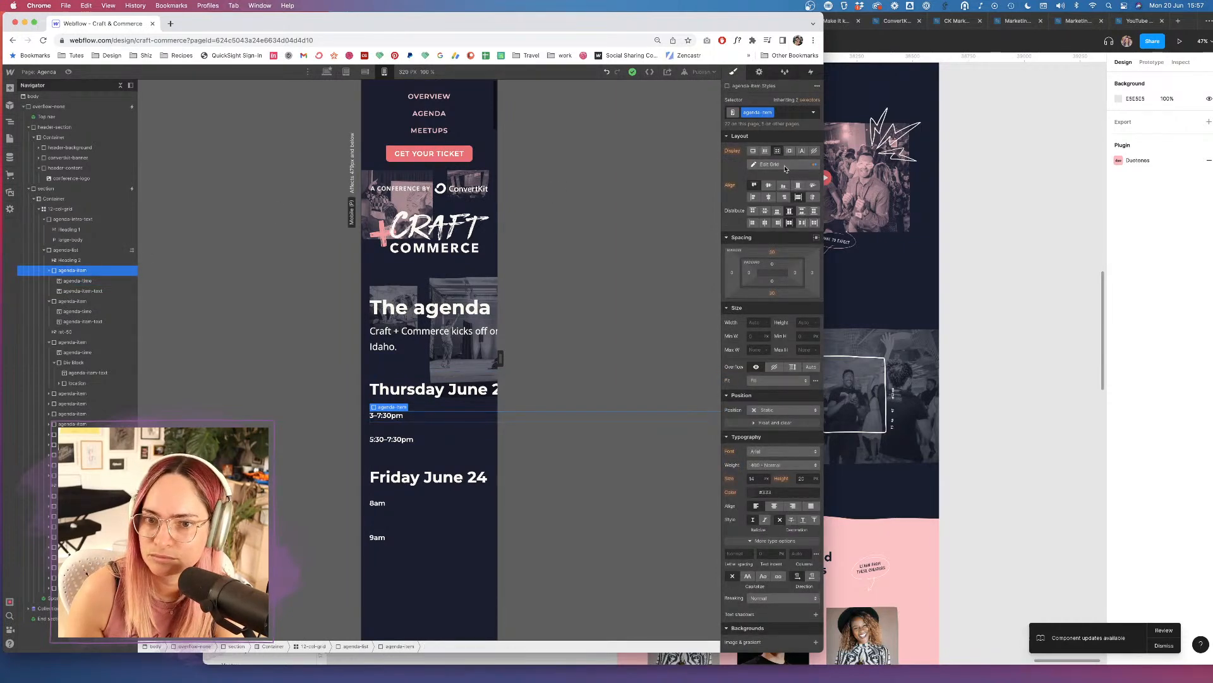
click(785, 167)
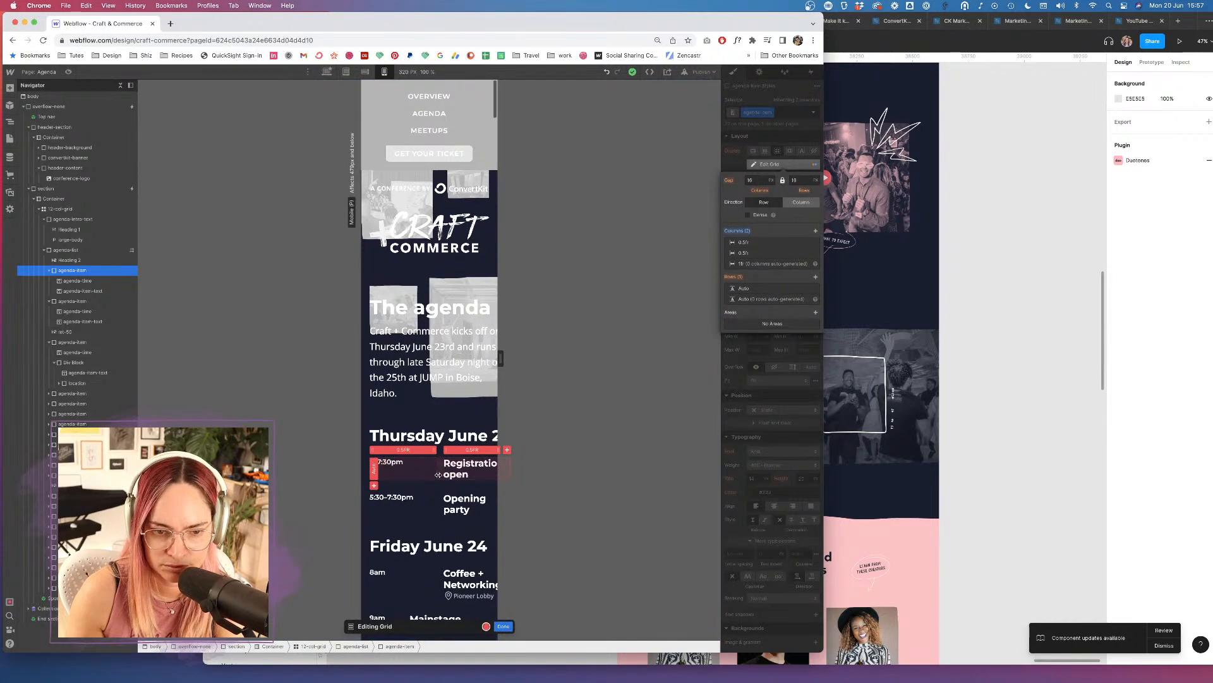
drag(436, 473, 469, 470)
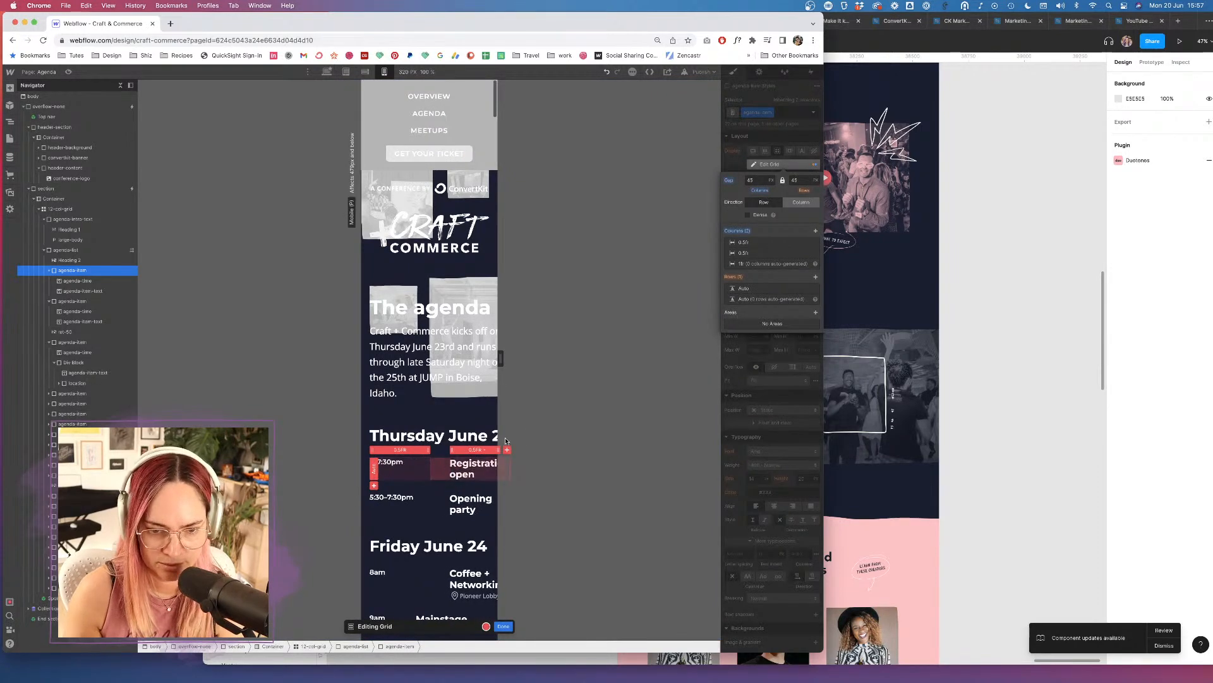
key(super+z)
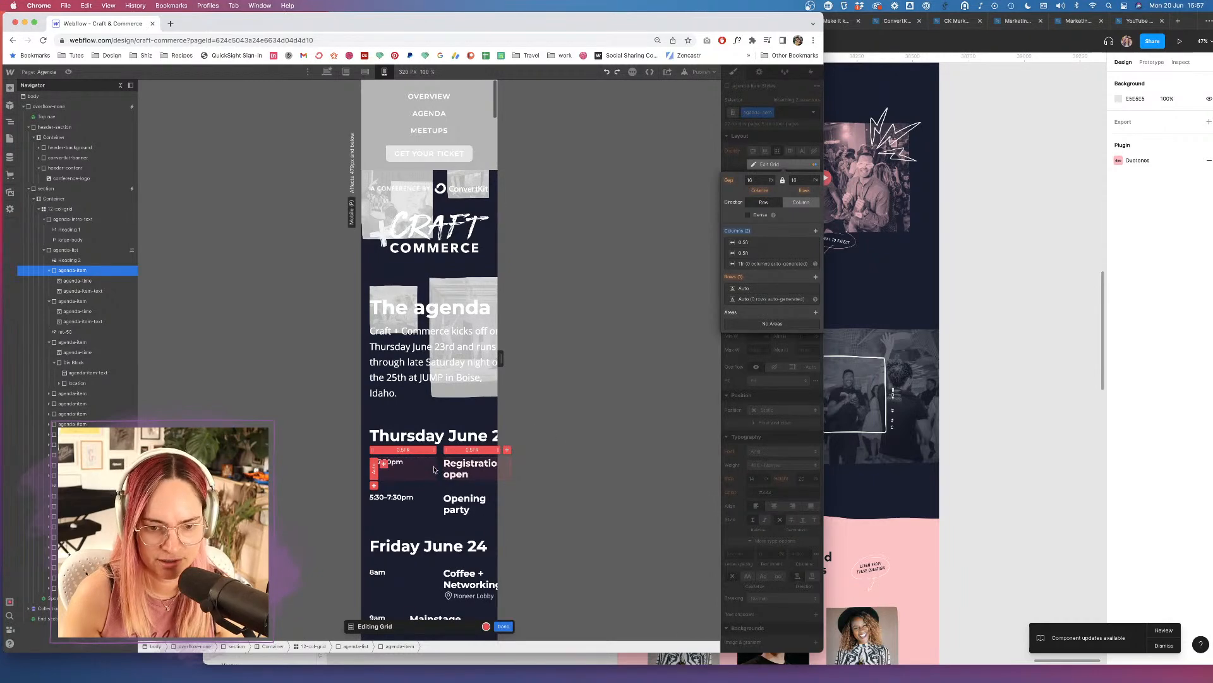
key(super+z)
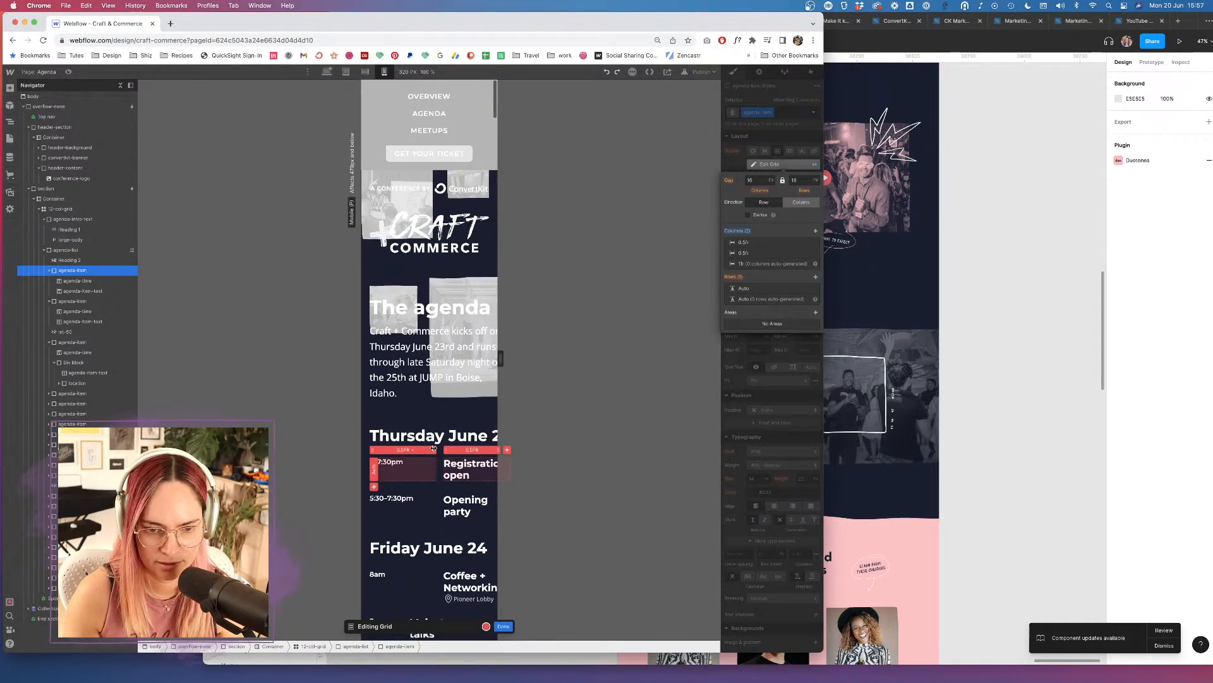
drag(439, 449, 413, 447)
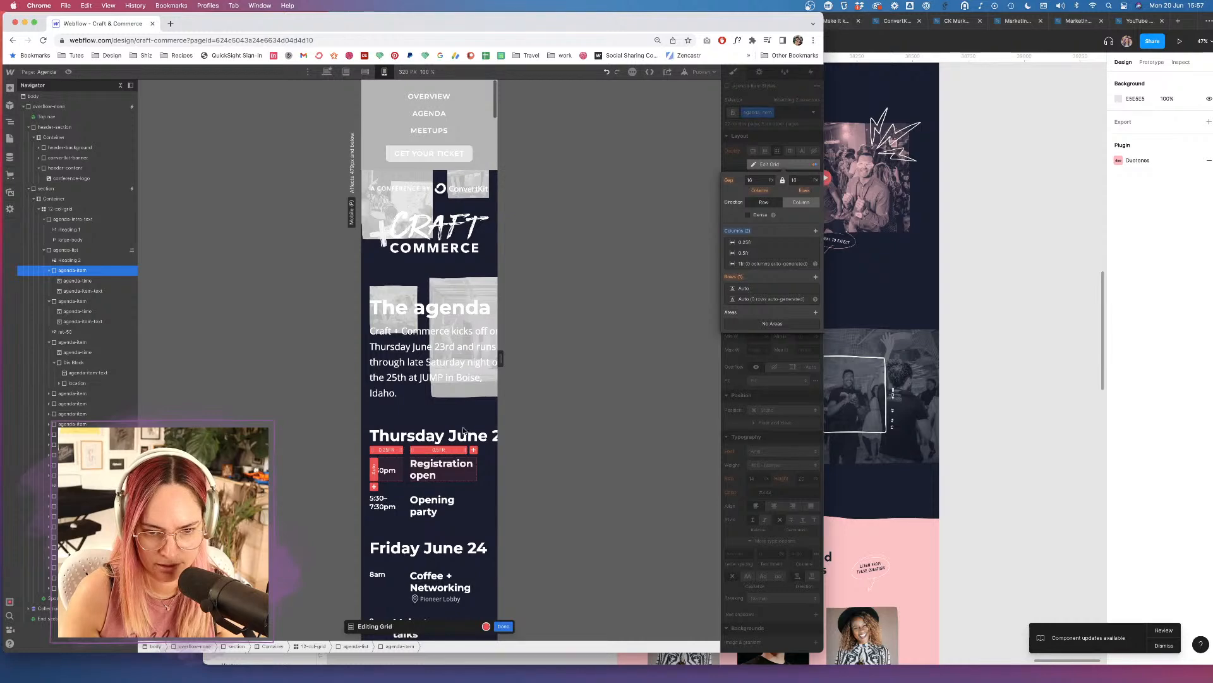
drag(471, 449, 480, 449)
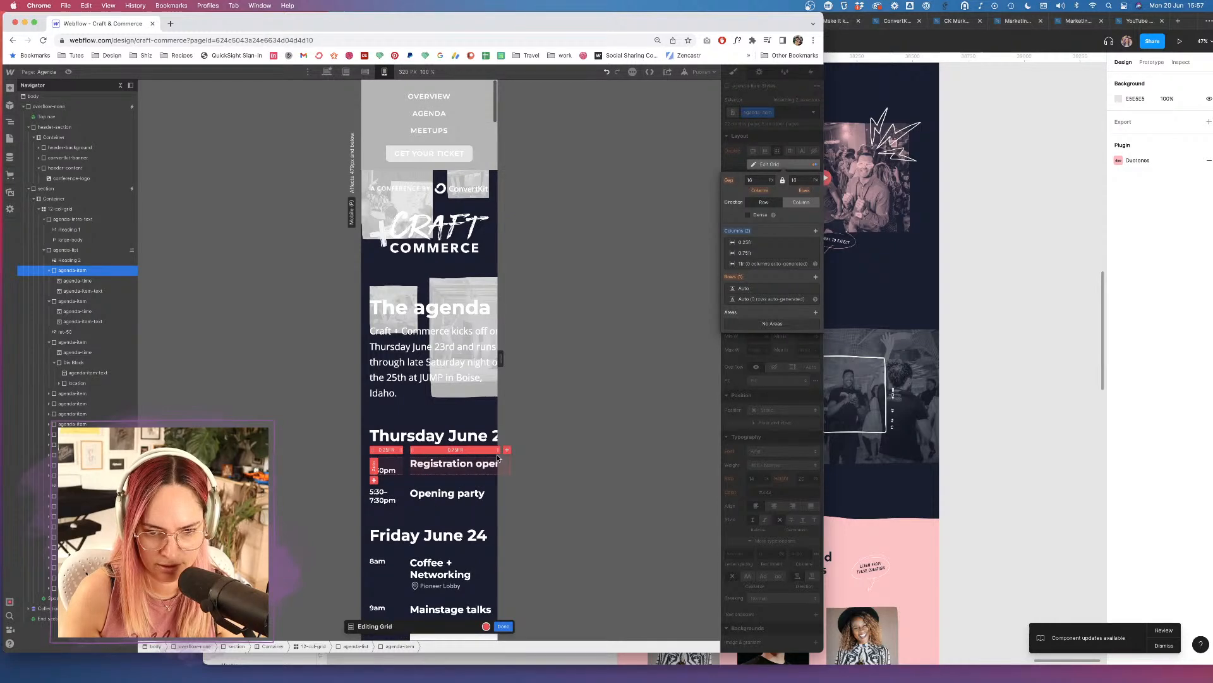
click(503, 626)
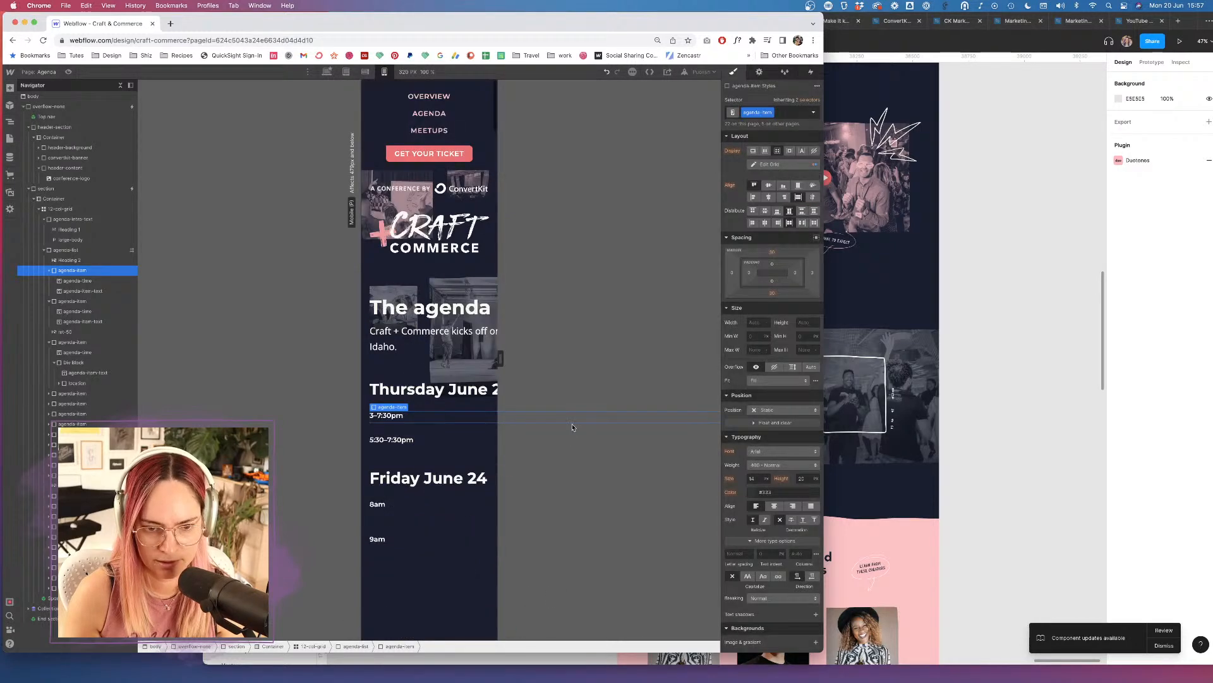
Preview the new mobile agenda layout and scroll through the items.
click(68, 72)
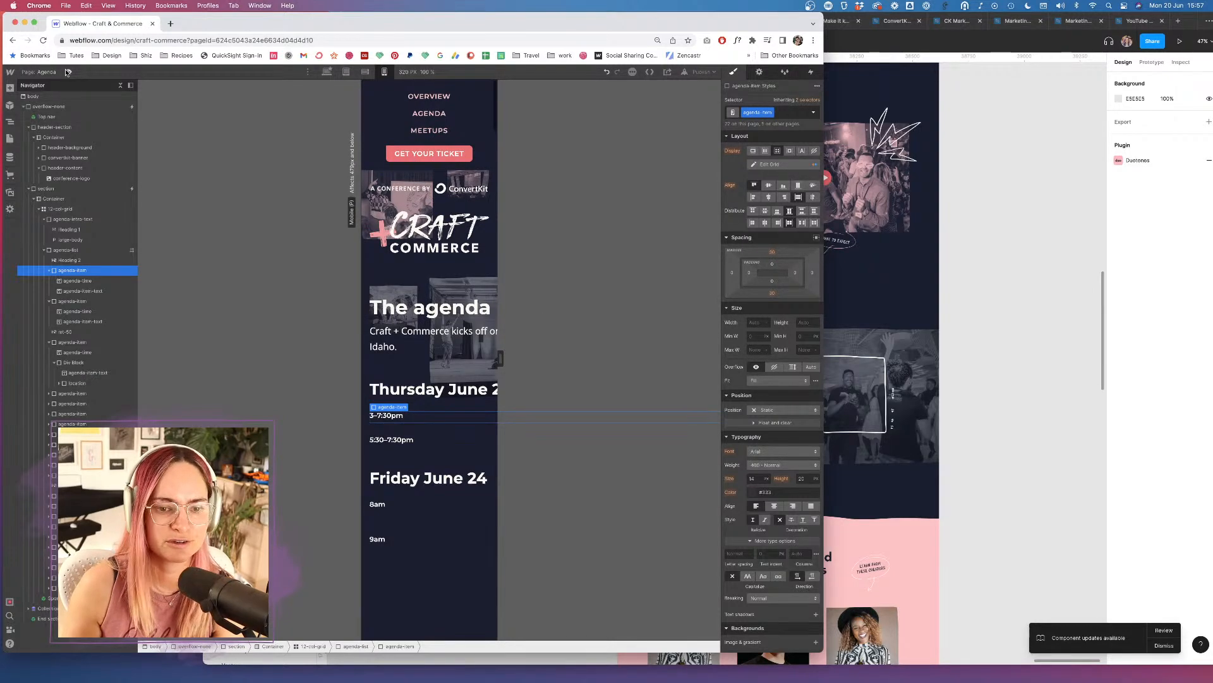
scroll(459, 402, down, 15)
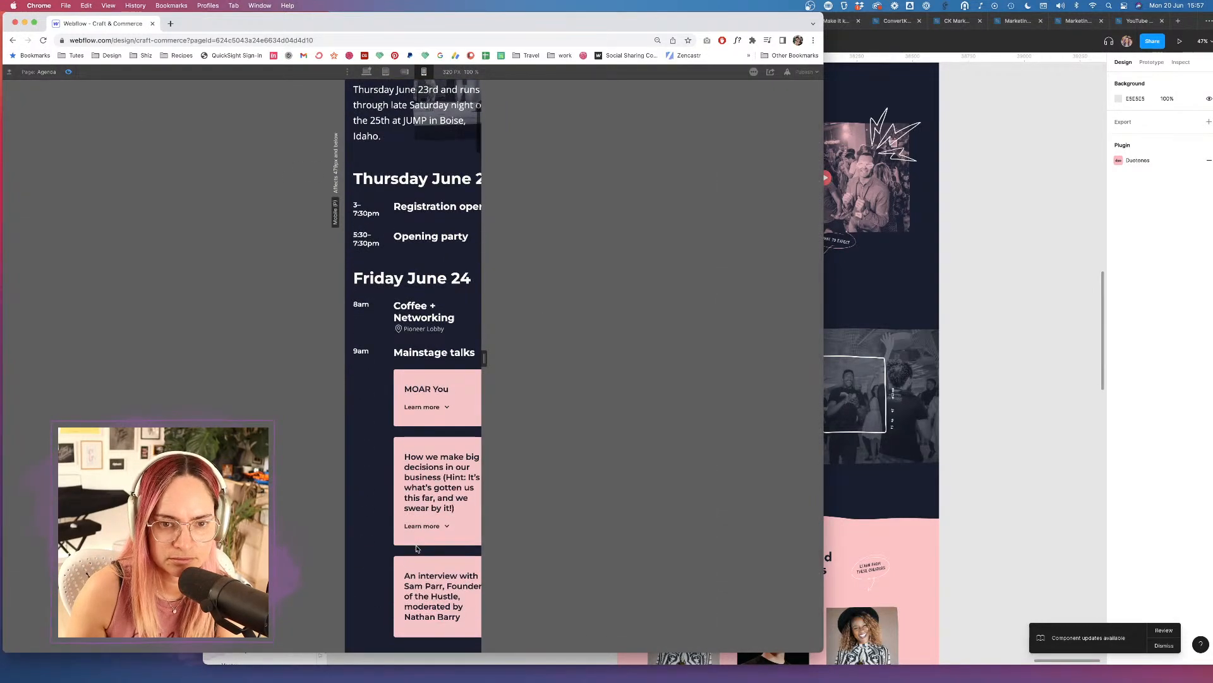
scroll(416, 548, up, 15)
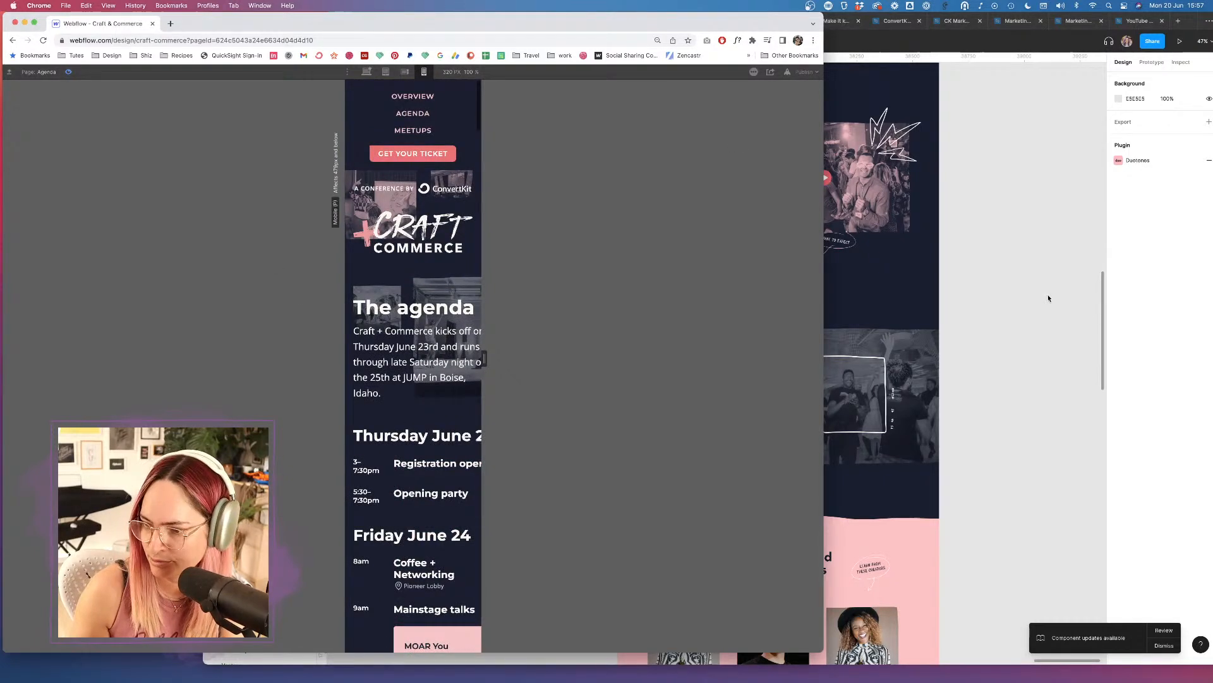
Exit preview and review the 10:45am agenda item's 0.25fr/0.75fr grid columns.
click(69, 71)
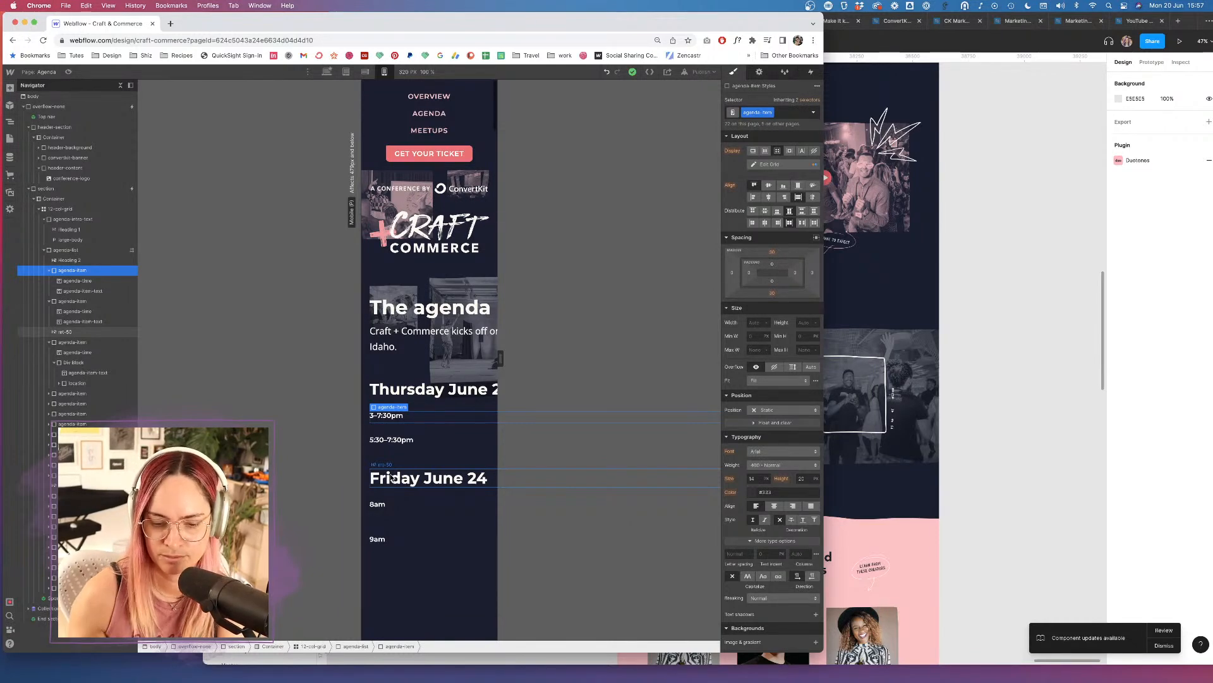
scroll(435, 451, down, 5)
scroll(435, 451, down, 5)
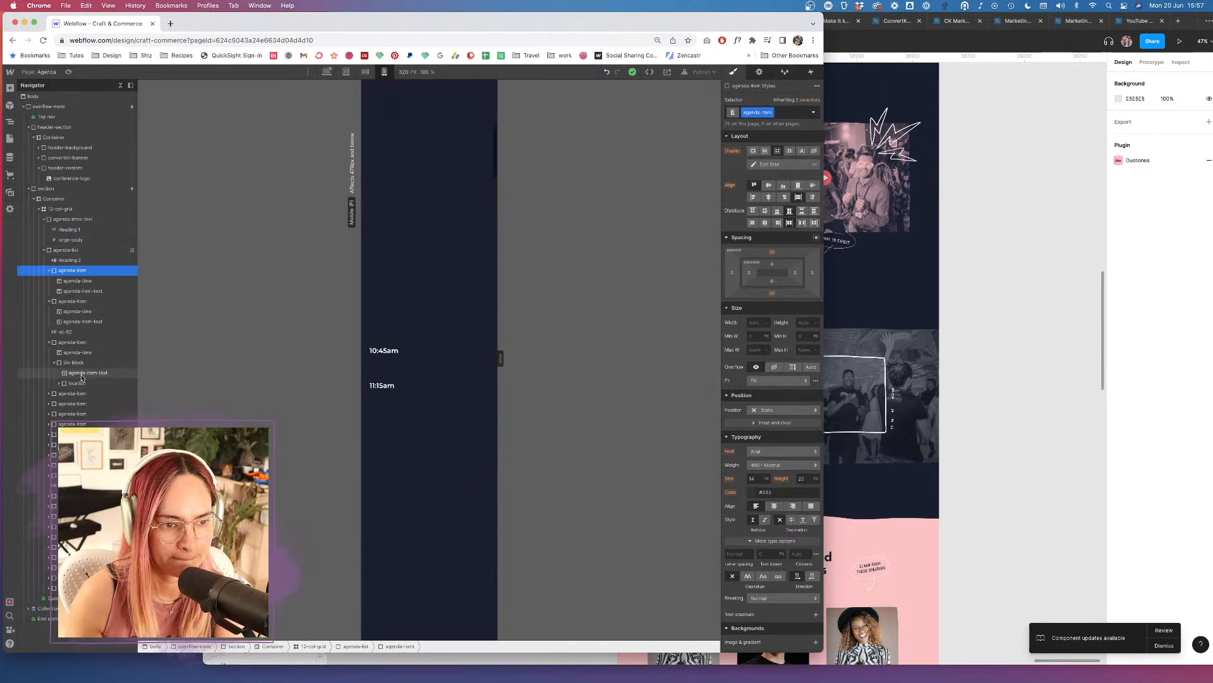
click(50, 393)
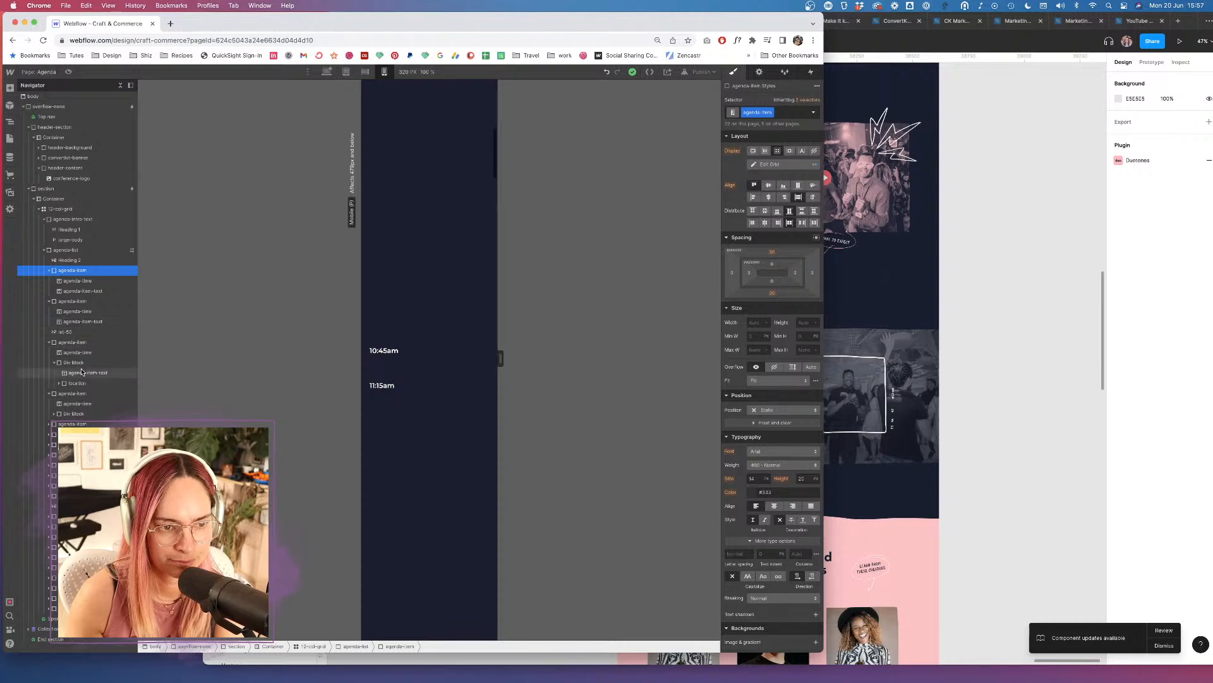
click(392, 354)
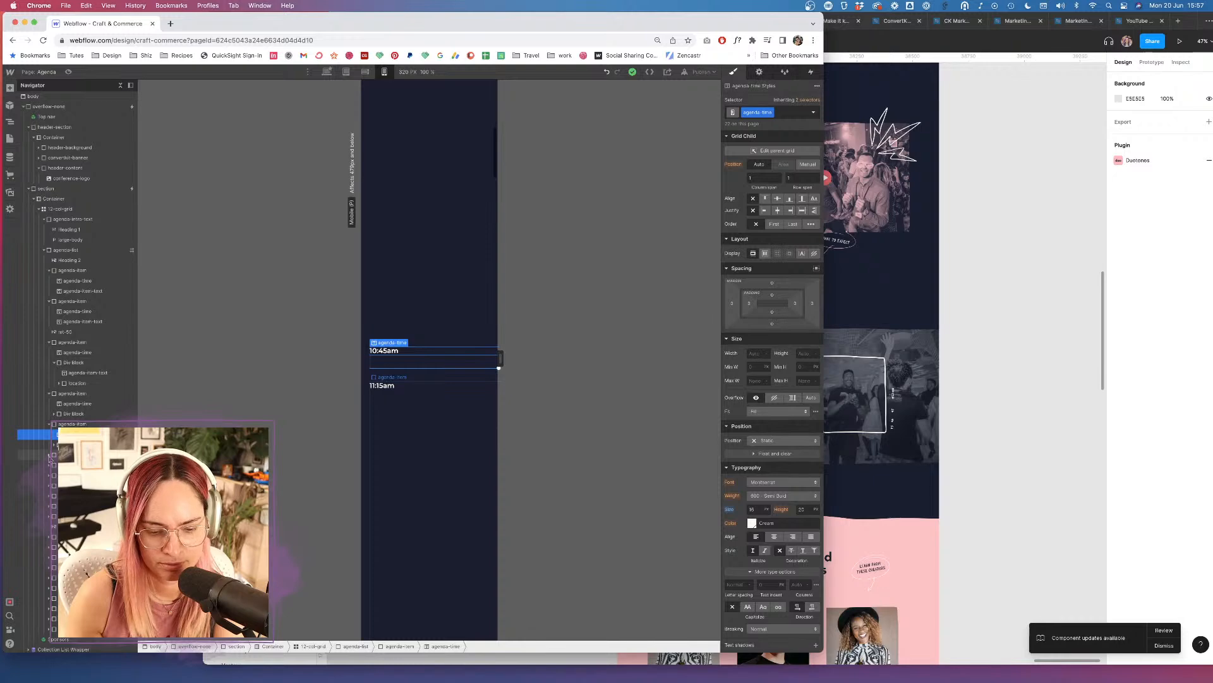
click(72, 393)
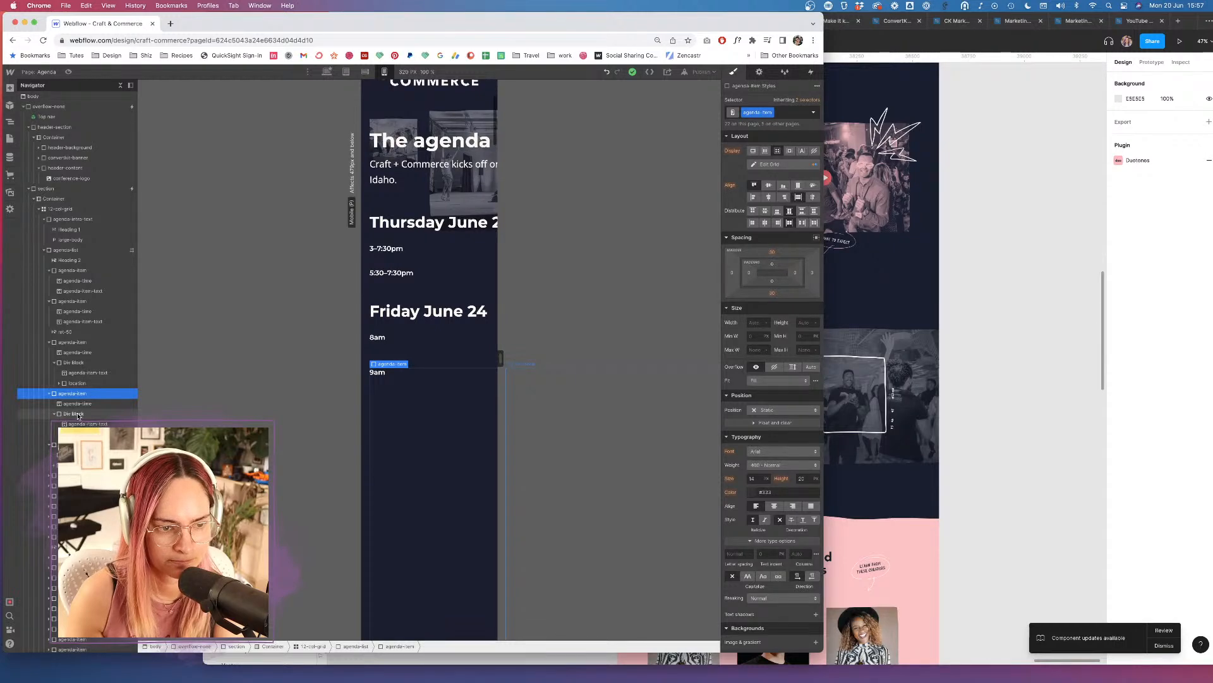
click(77, 414)
click(81, 393)
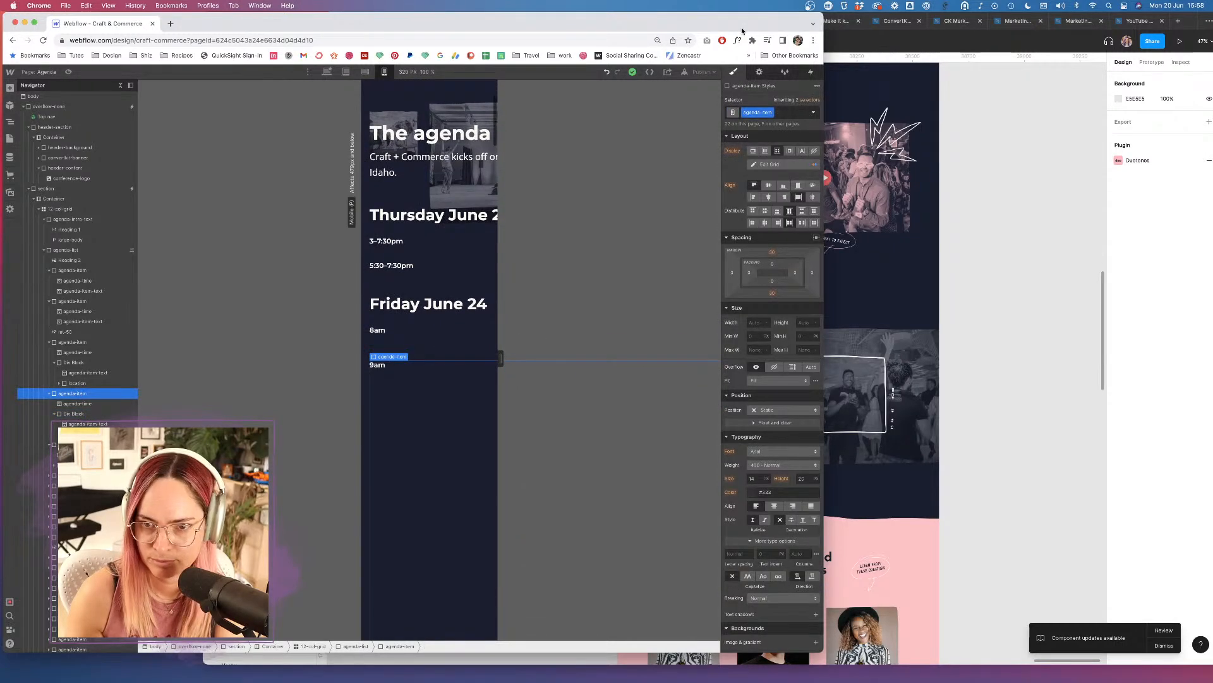
click(770, 164)
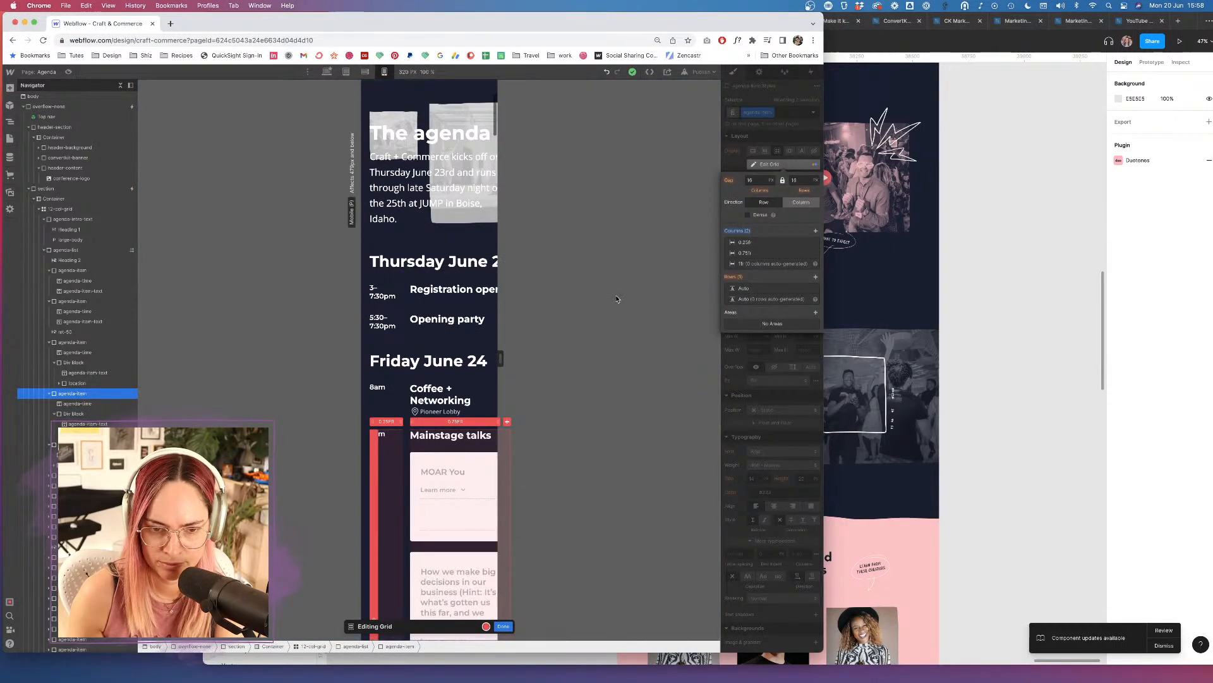
click(503, 625)
Bring up the live site's iPhone-size Agenda preview in Safari and scroll it.
click(83, 402)
mouse_move(202, 664)
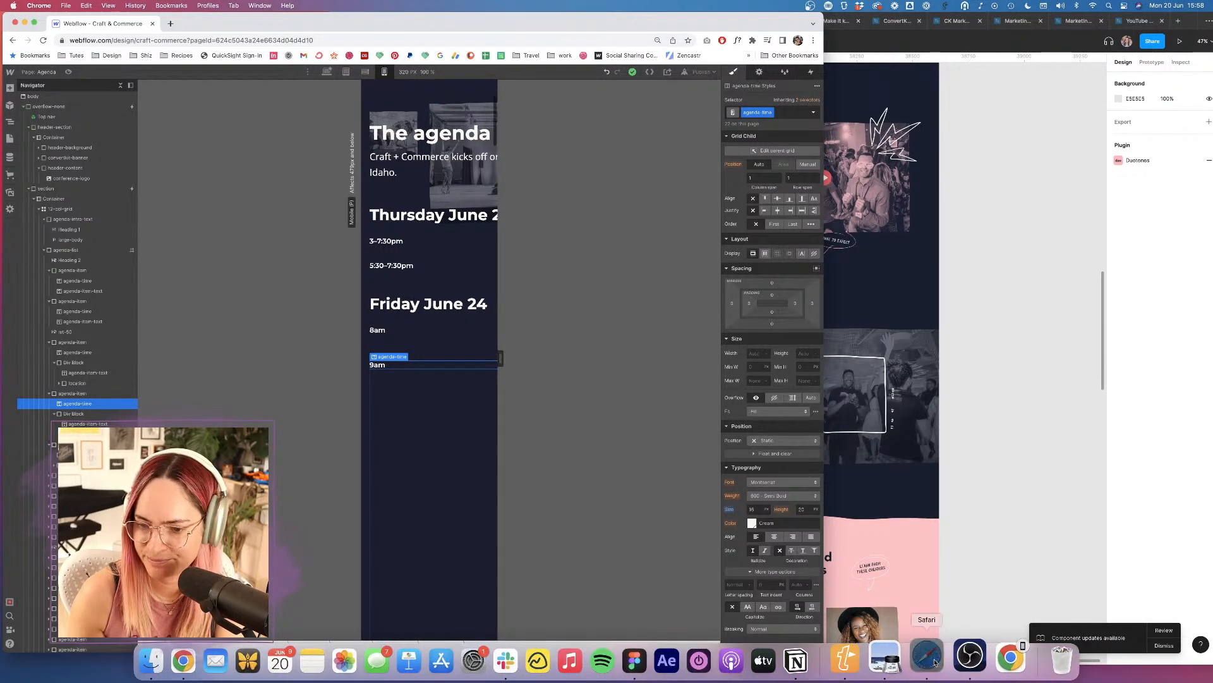
click(927, 657)
scroll(661, 283, down, 15)
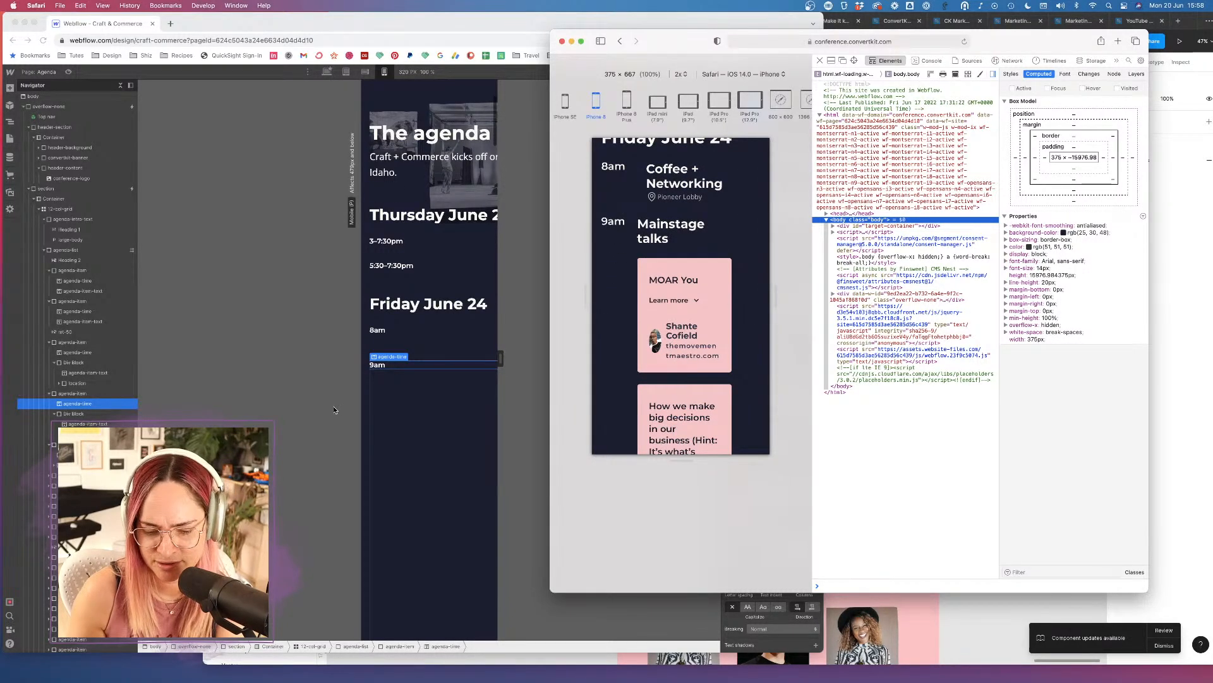
Back in Webflow, select the talks Collection List Wrapper and Collection List, and show desktop width.
click(310, 399)
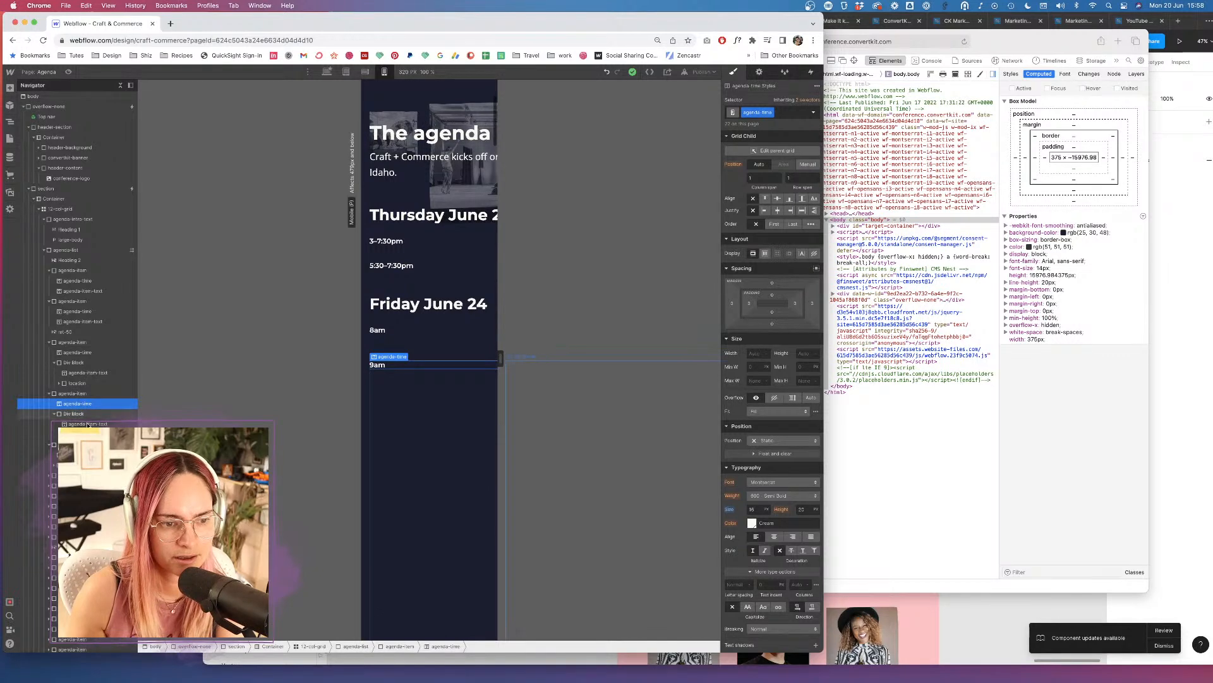
click(35, 434)
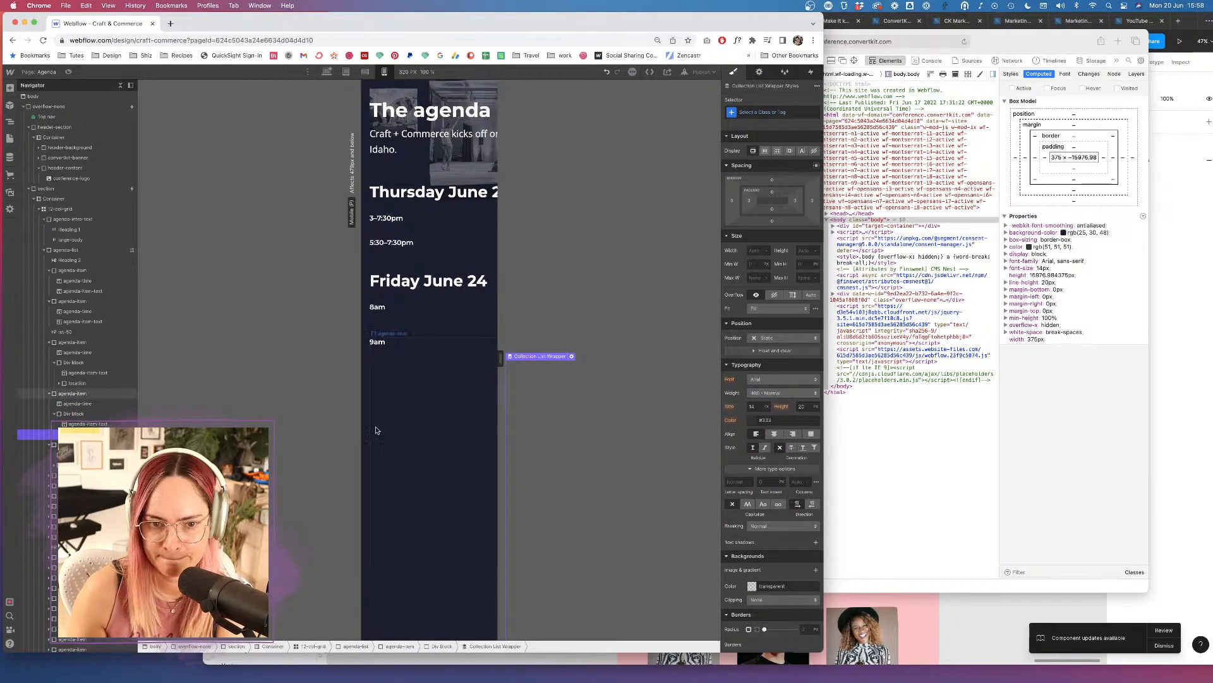
click(613, 413)
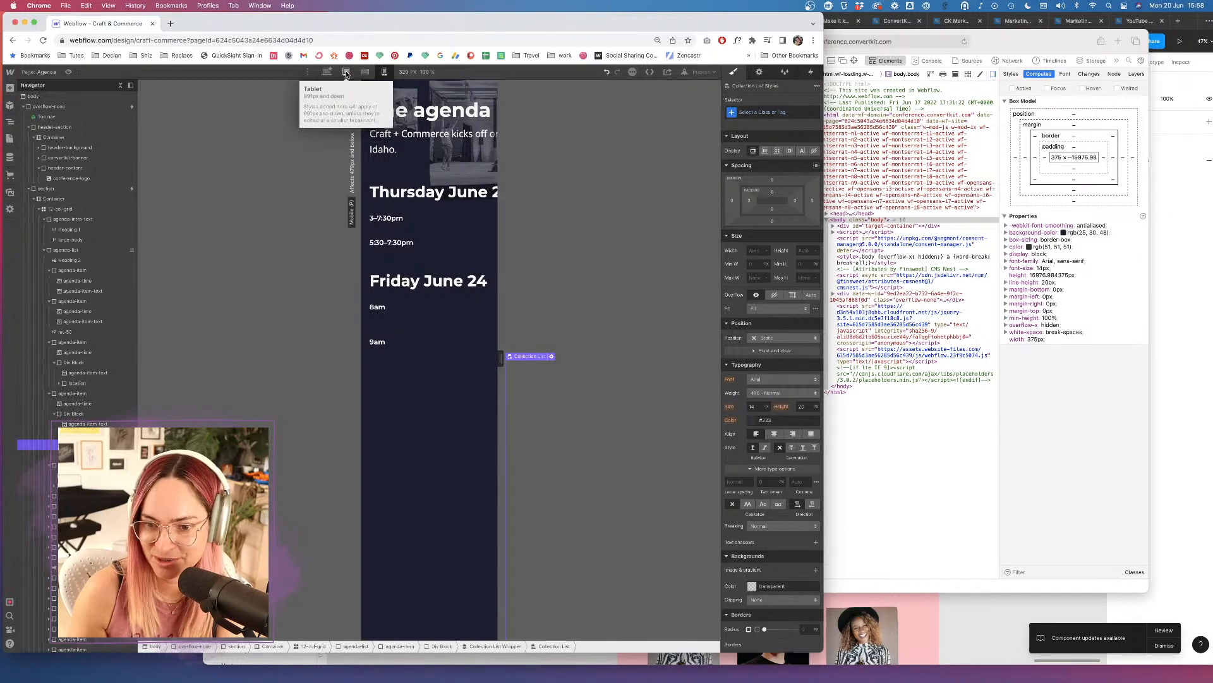
click(327, 72)
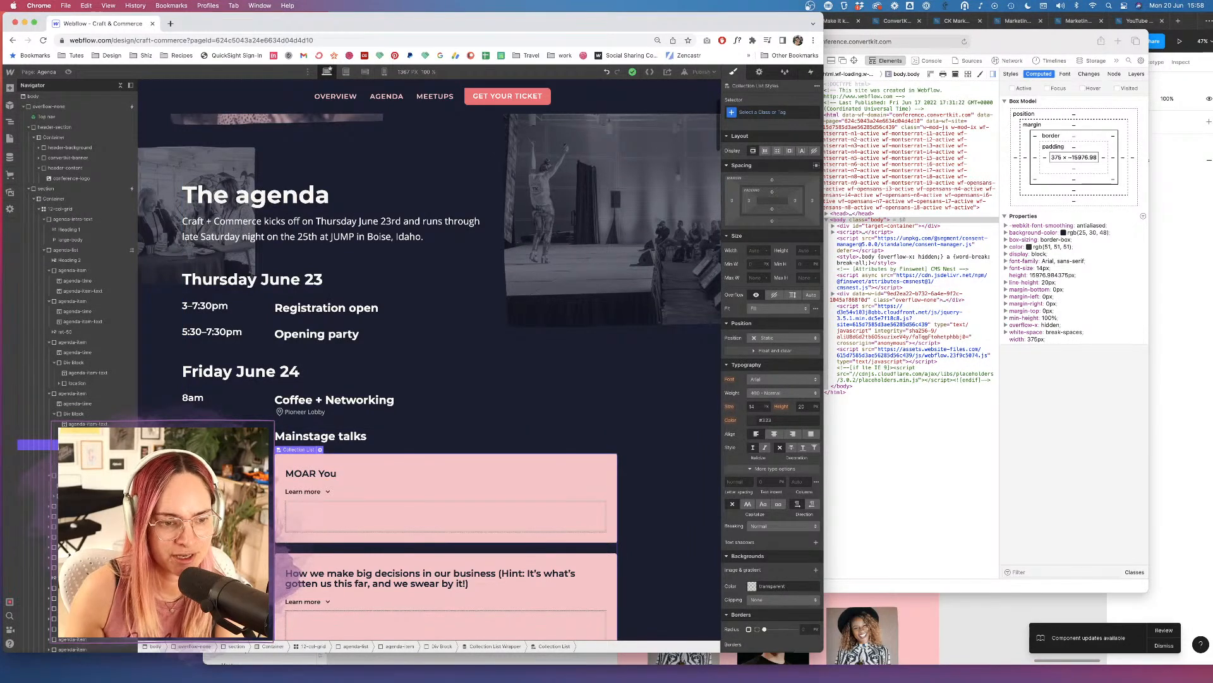
Reselect the collection list wrapper and publish the site to the selected domains.
click(95, 454)
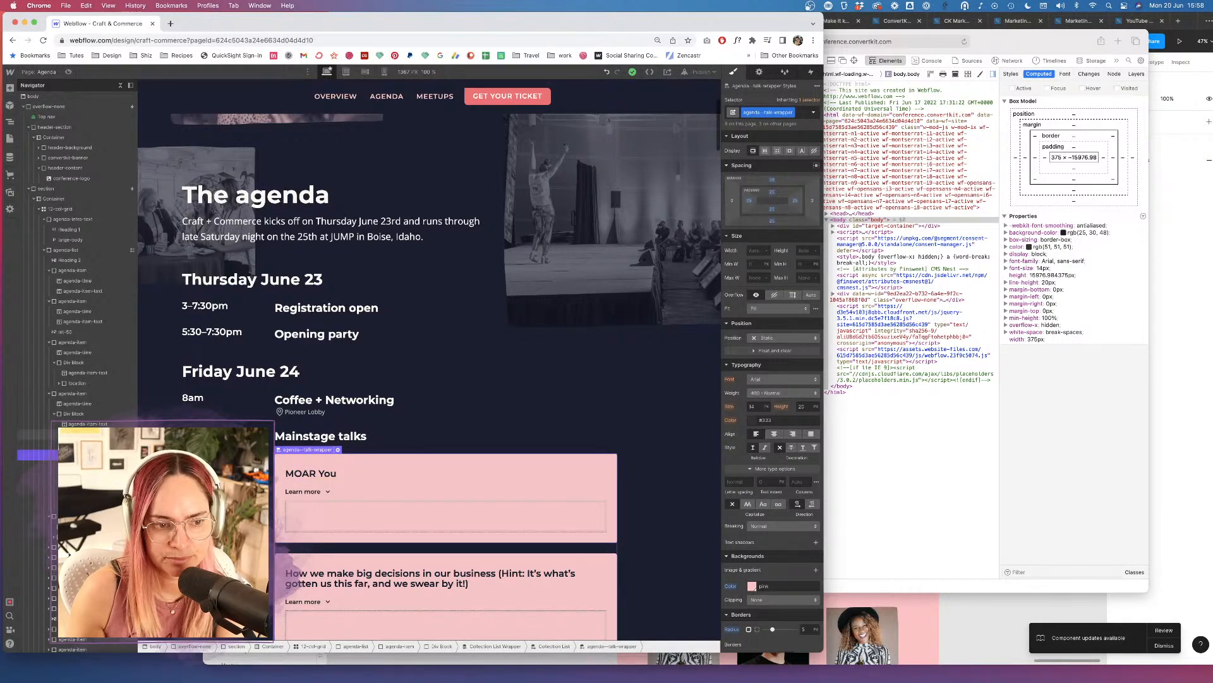
click(95, 434)
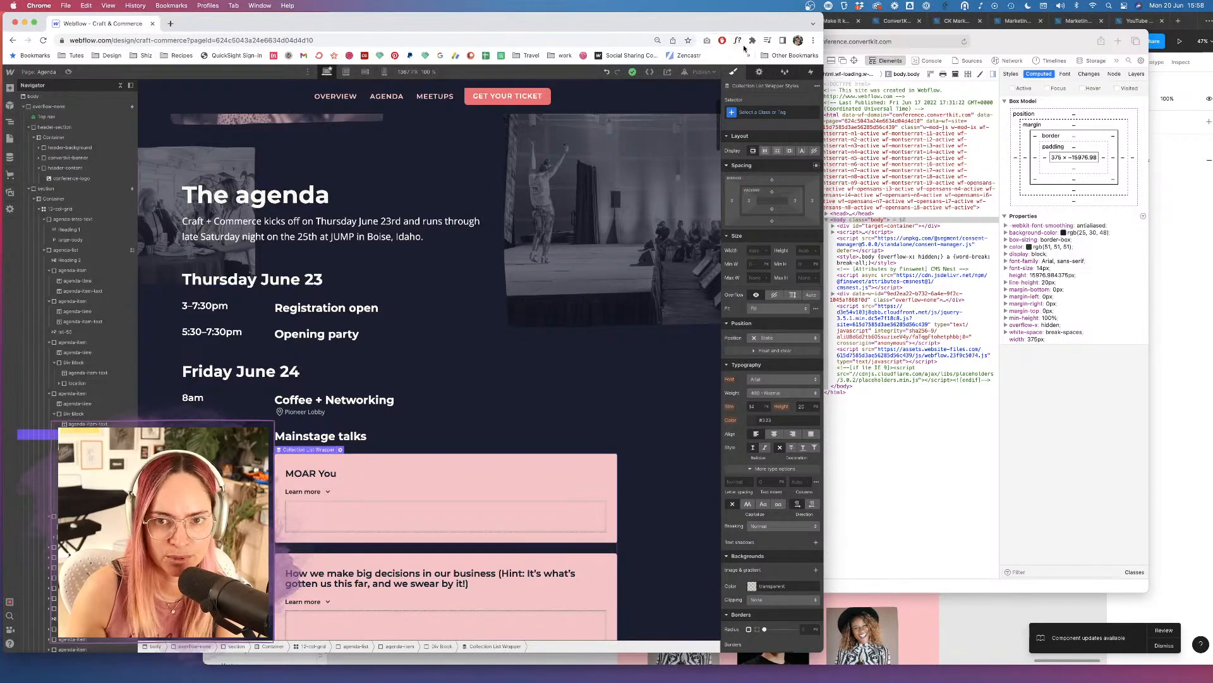
click(700, 72)
click(682, 197)
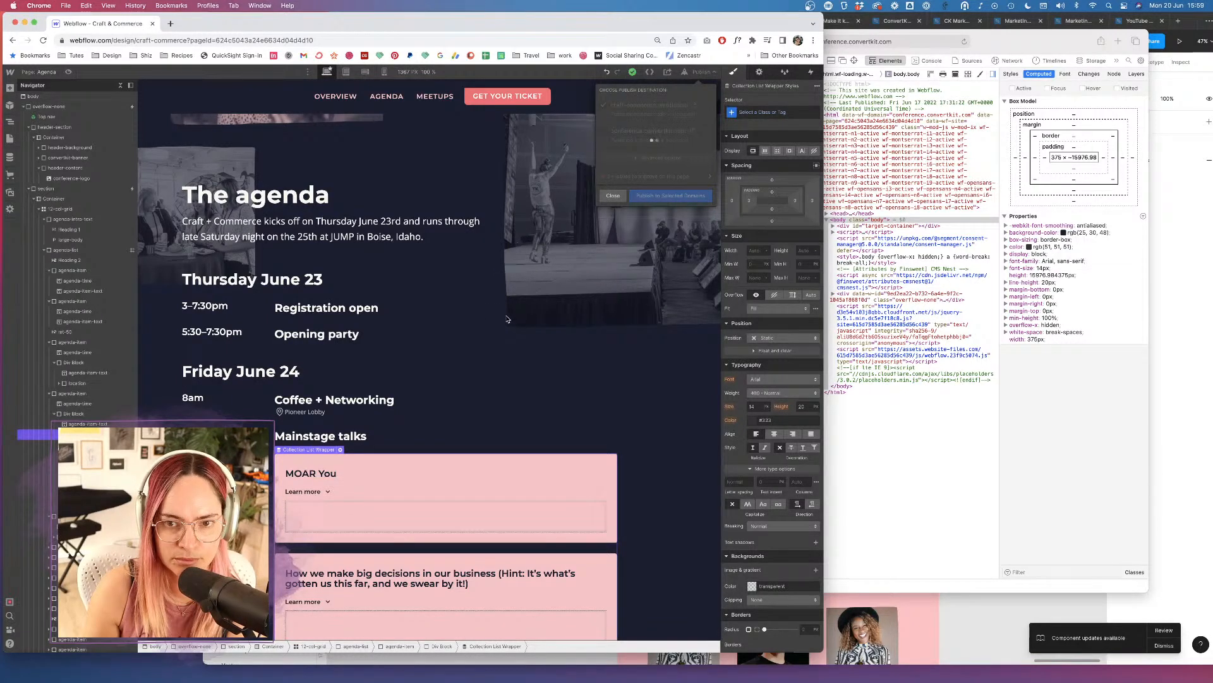
Compare the Designer against Safari's live iPhone preview of the republished site.
click(978, 40)
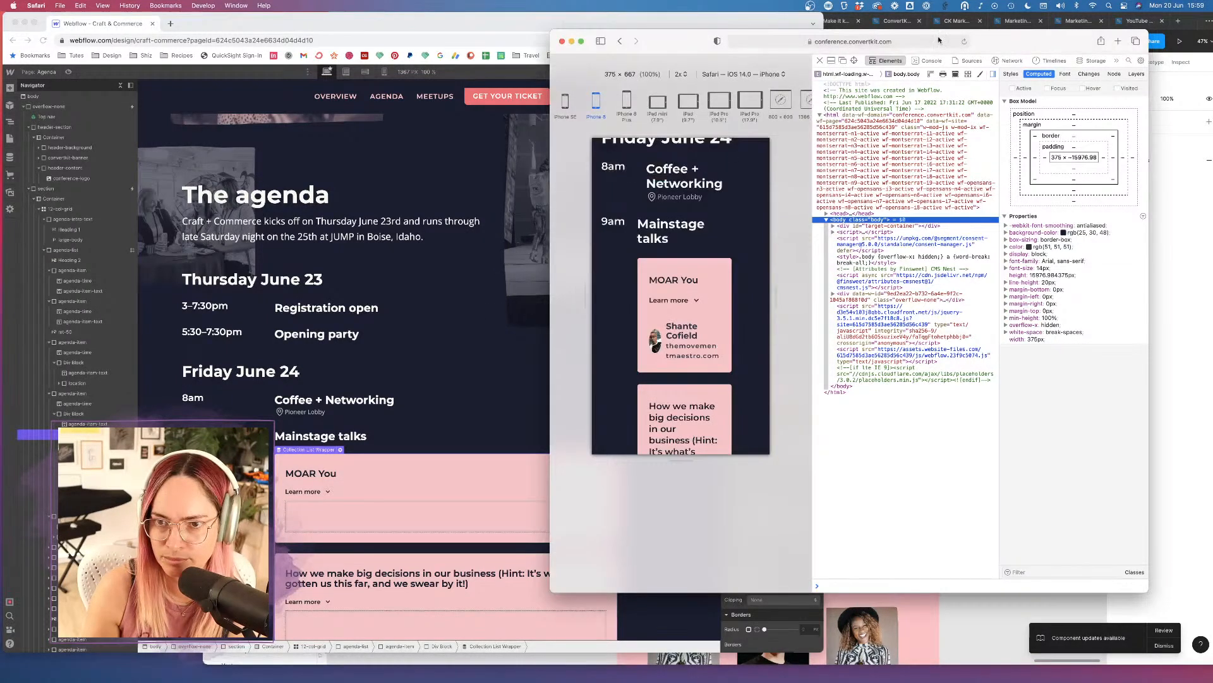
click(494, 213)
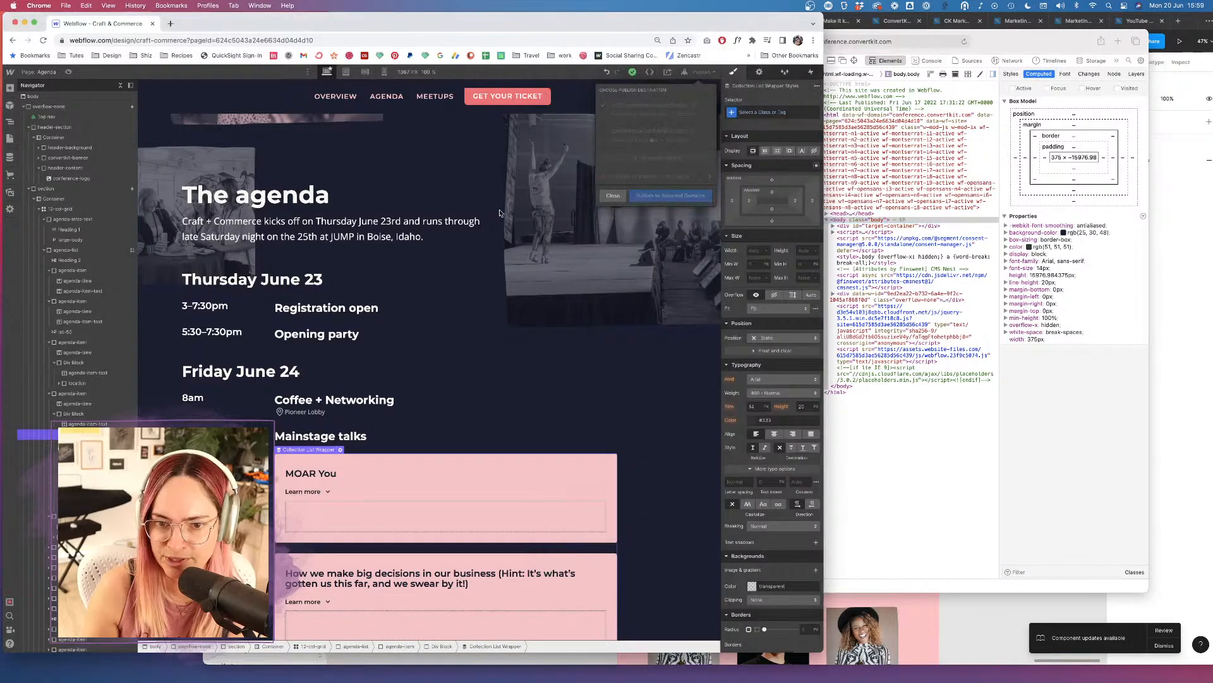
click(910, 446)
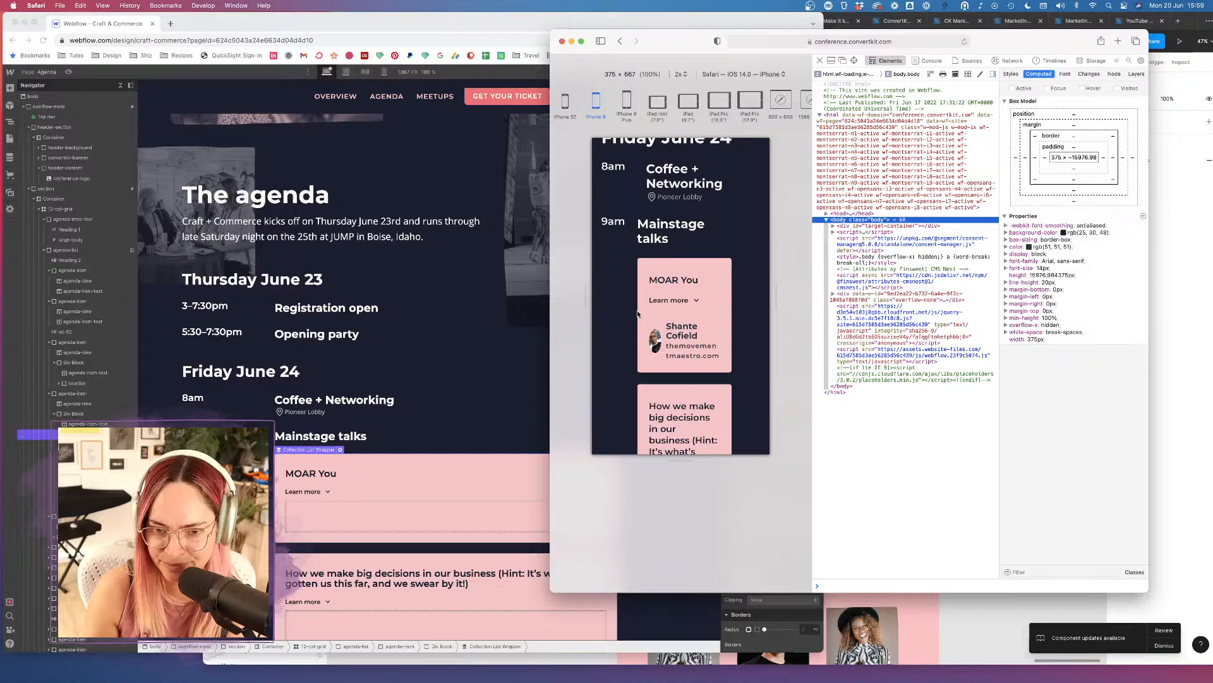
click(492, 356)
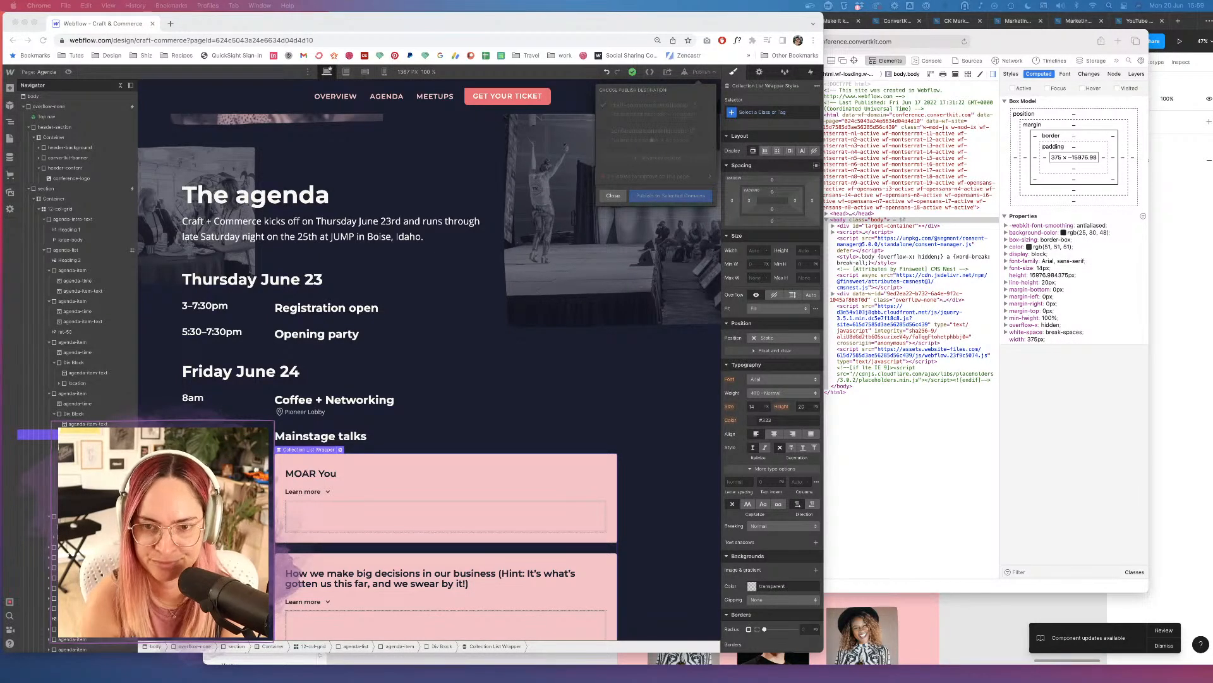
Scroll the Agenda canvas down to the speaker list and select a speaker entry.
click(315, 522)
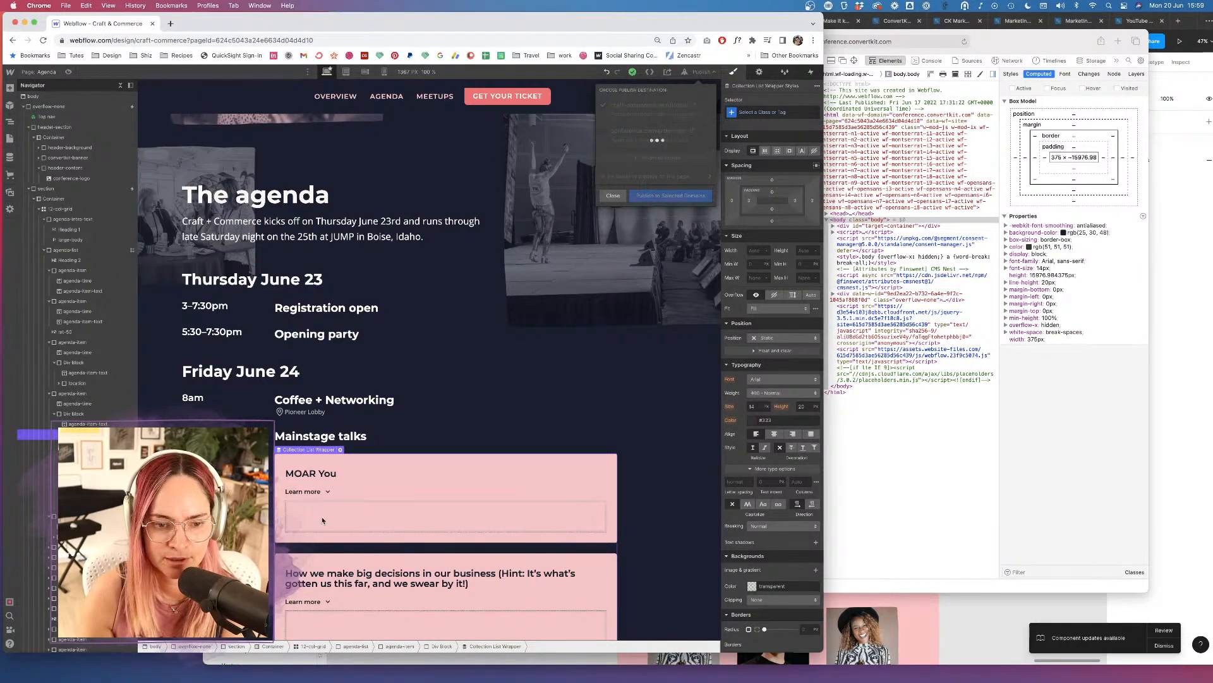
scroll(370, 450, down, 20)
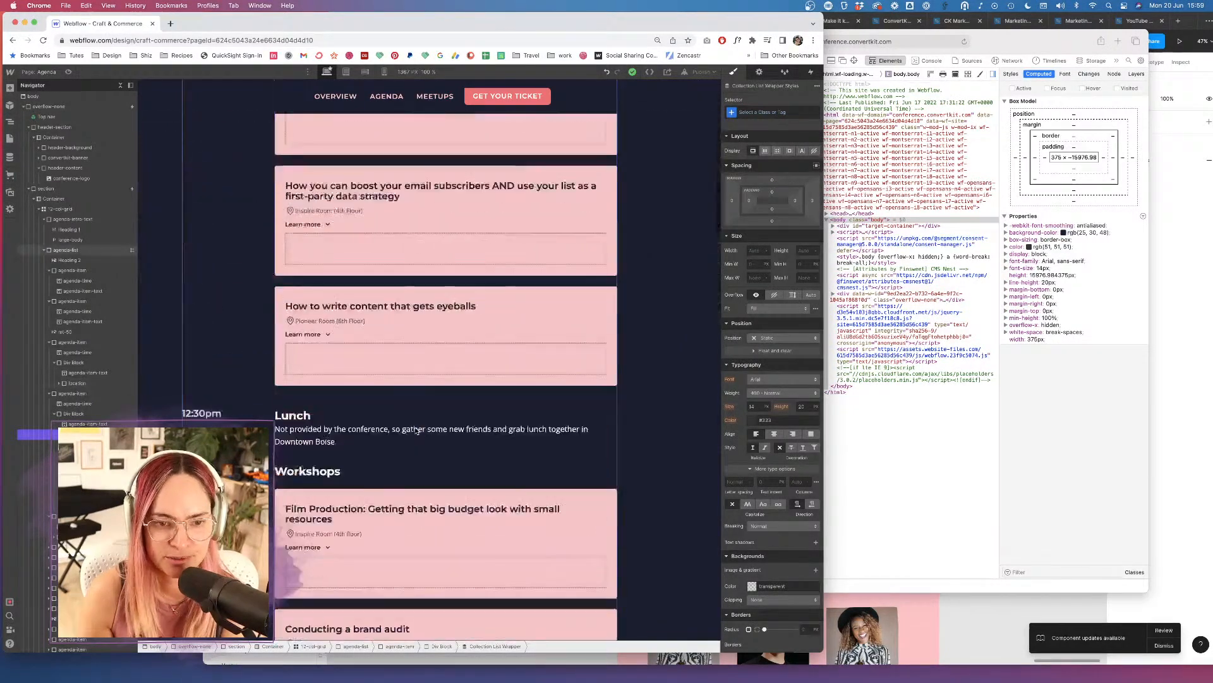
scroll(415, 431, down, 10)
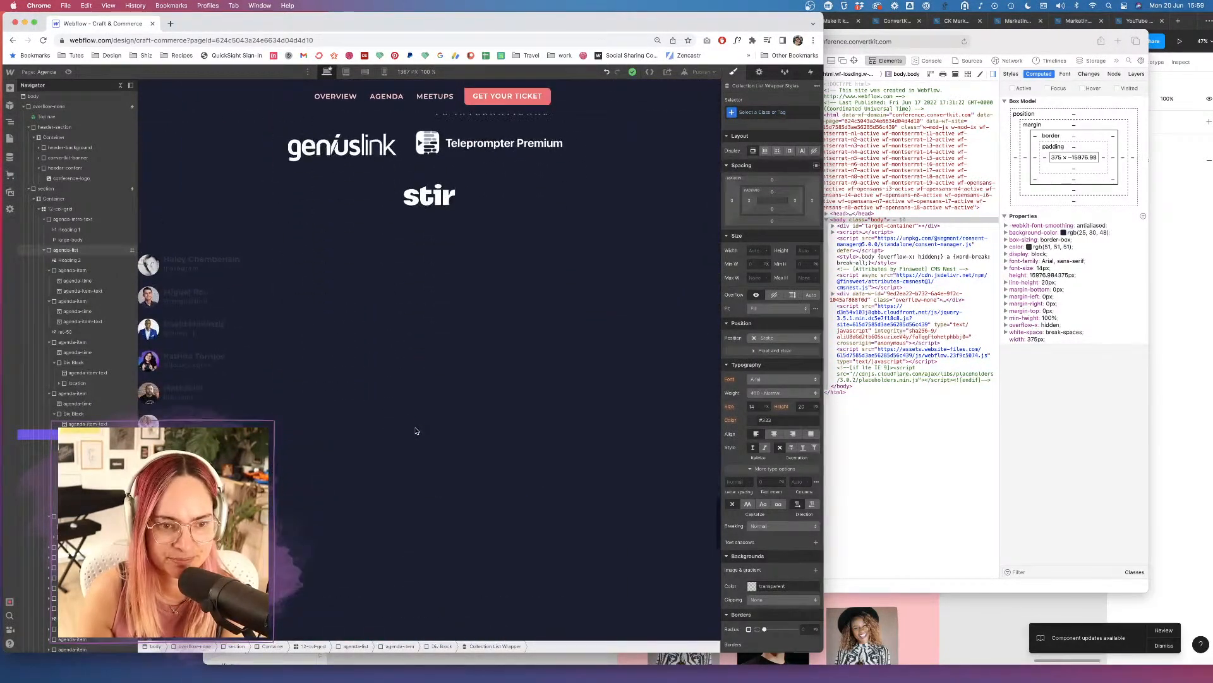
click(187, 269)
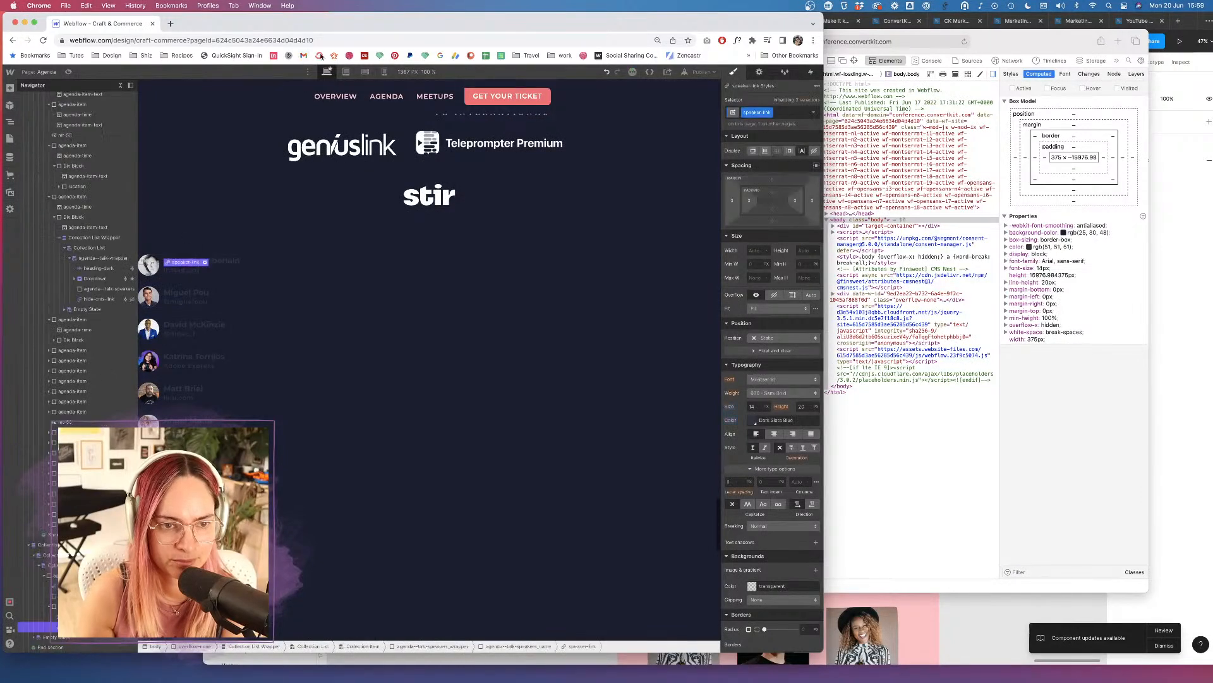
At the 320 px breakpoint, select the agenda--talk-speakers_wrapper element.
click(384, 72)
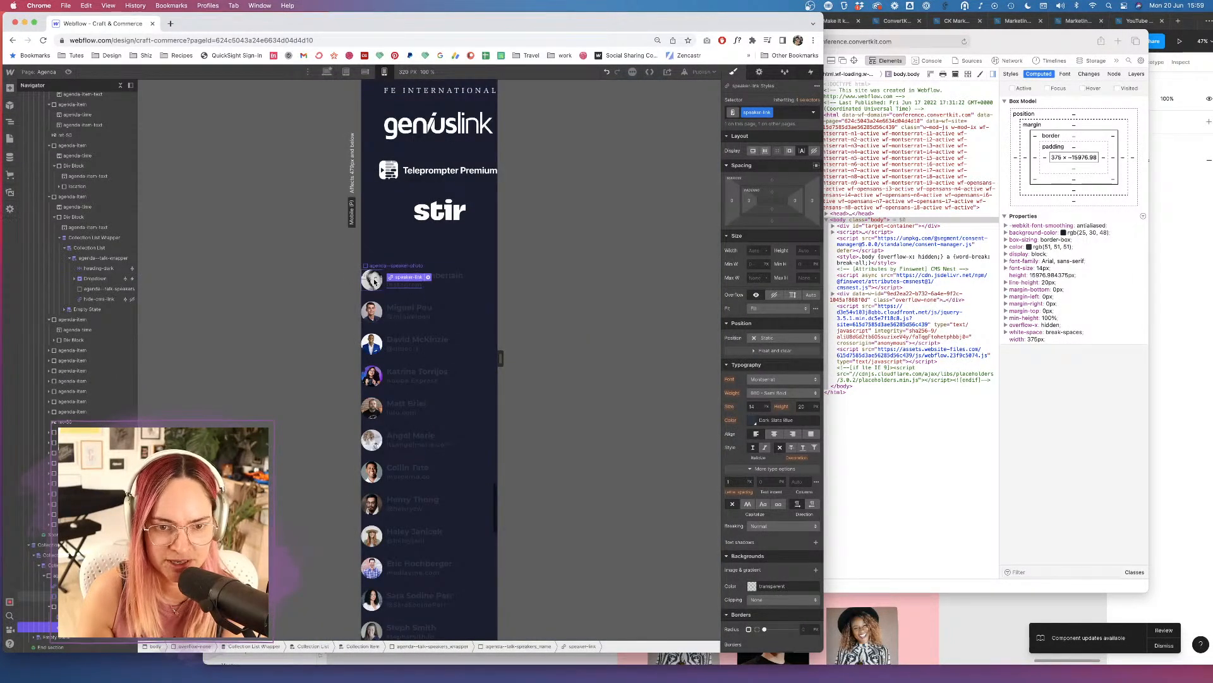
click(372, 280)
click(83, 565)
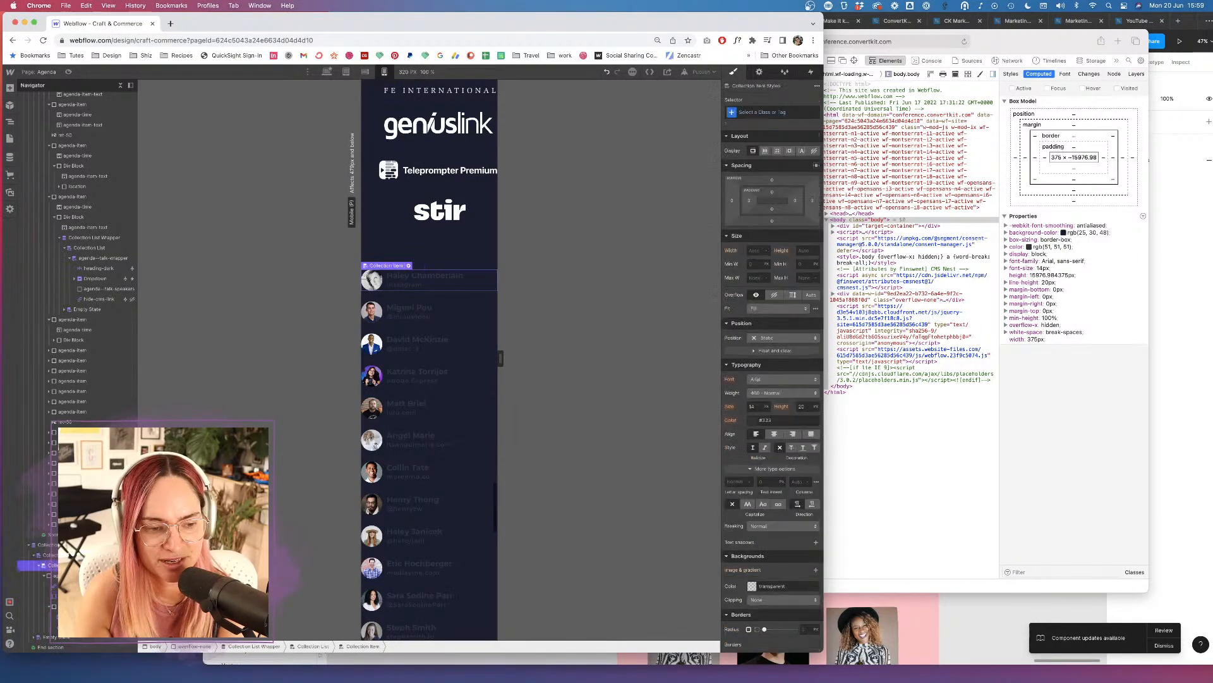
click(83, 576)
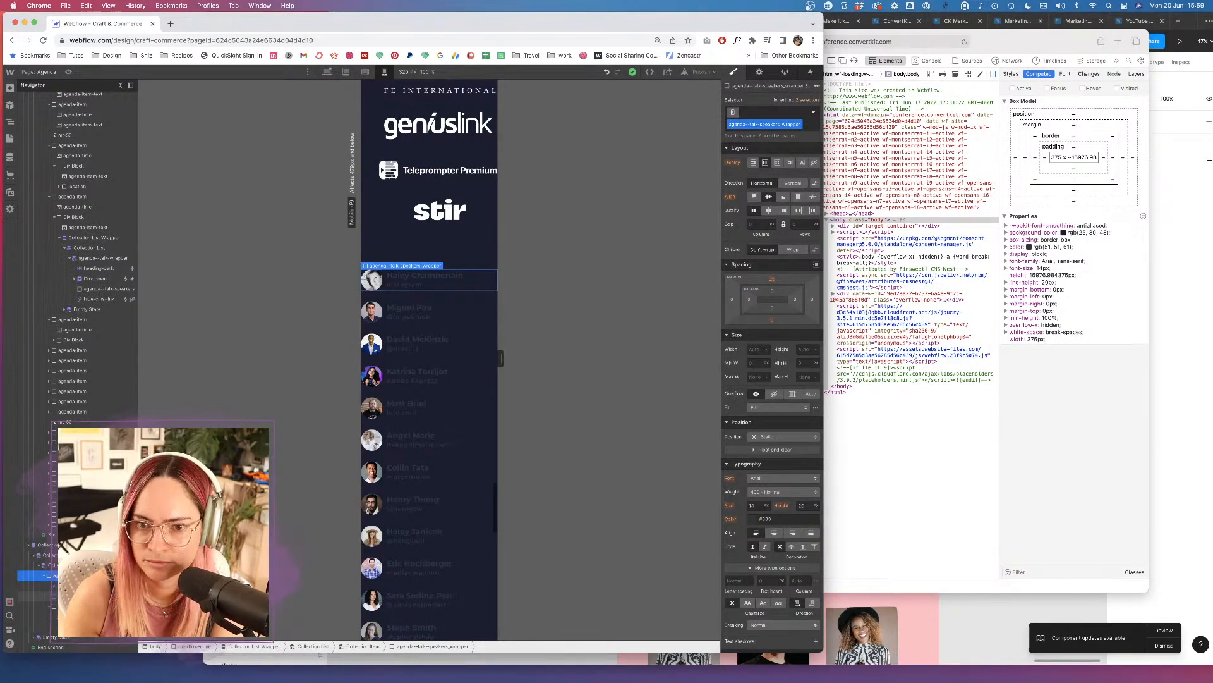
click(82, 596)
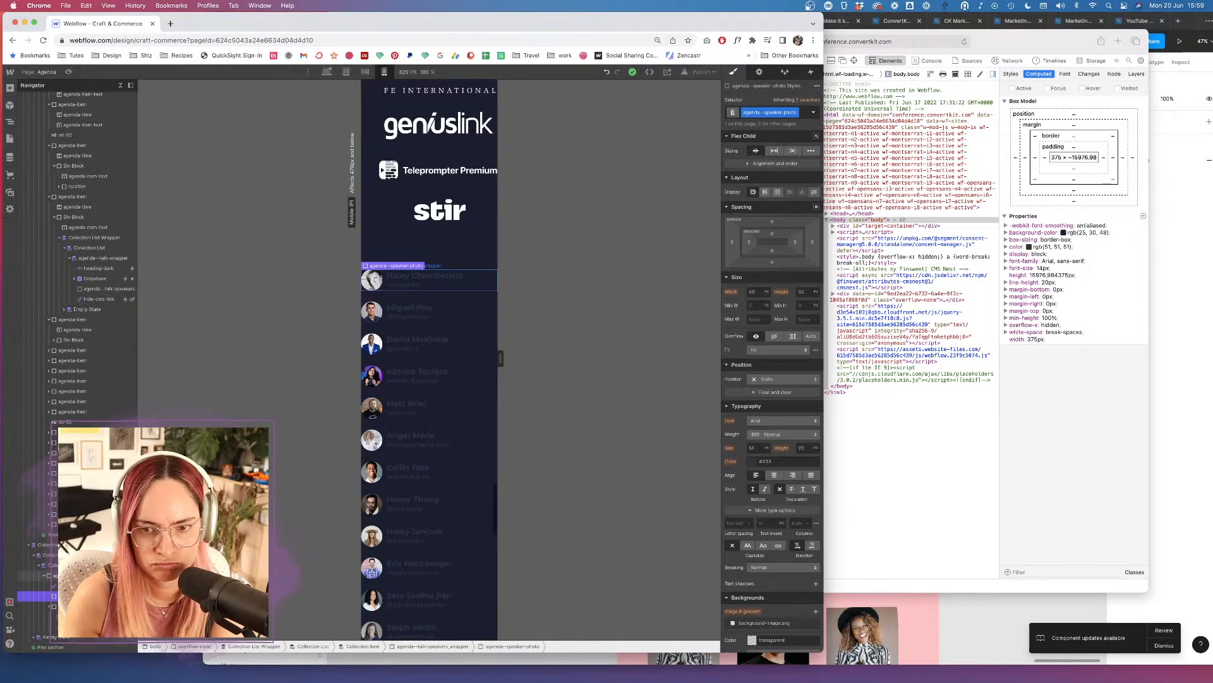
click(82, 576)
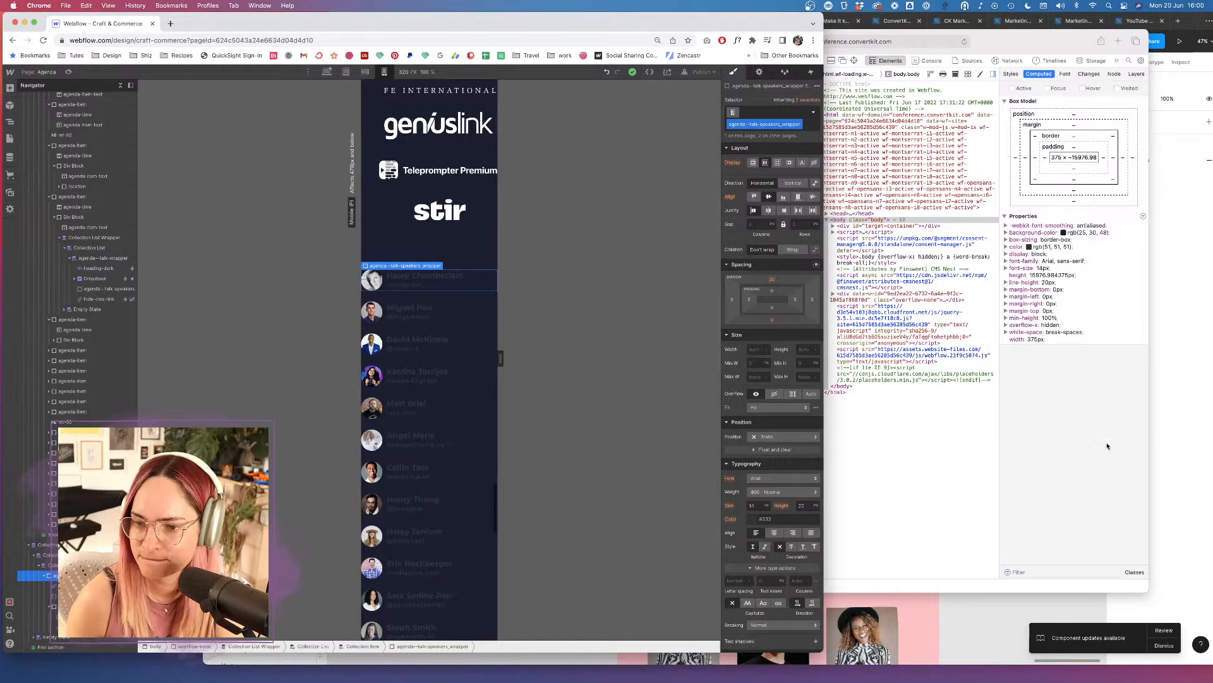
Check the speakers in the live iPhone preview, then return to the Designer.
click(1122, 455)
scroll(679, 329, down, 3)
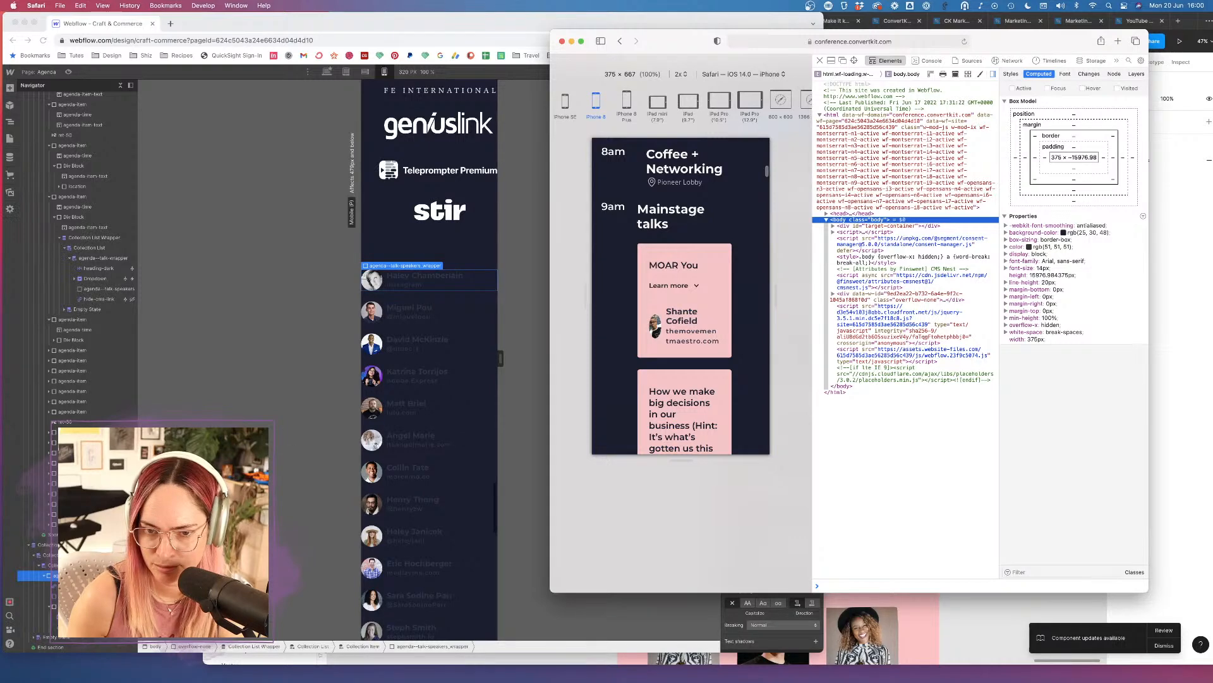
key(super+Tab)
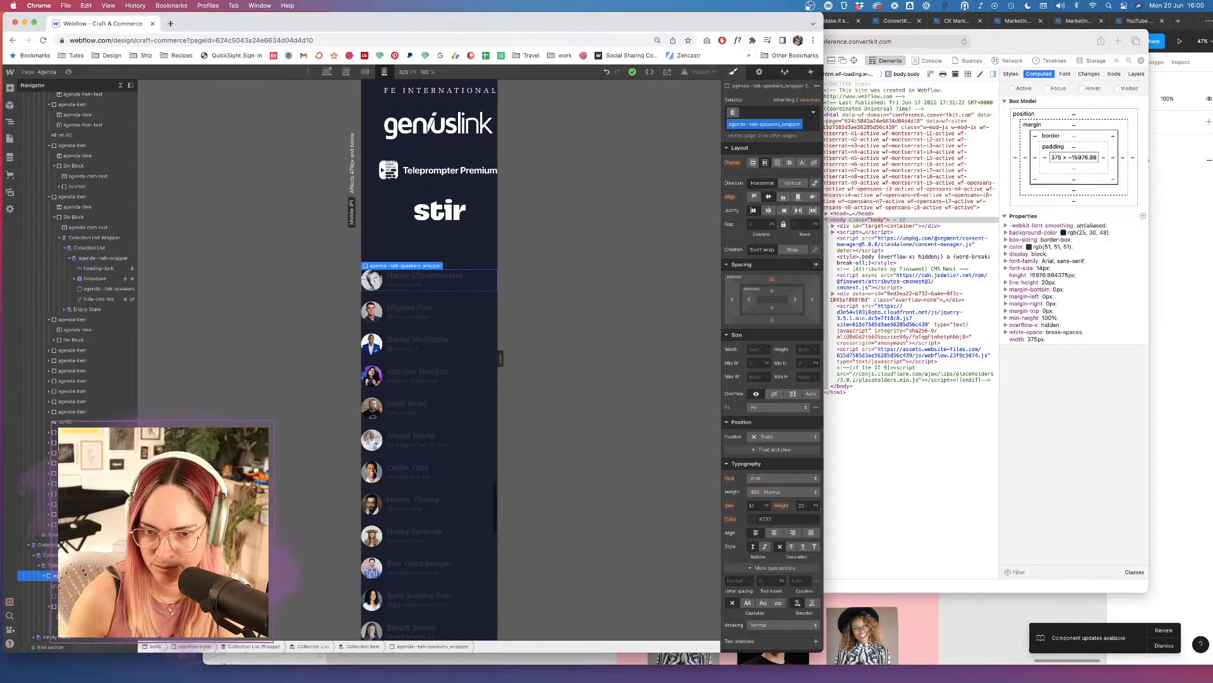
Set the speakers wrapper's Flex Children to Wrap and reselect elements to confirm.
click(793, 250)
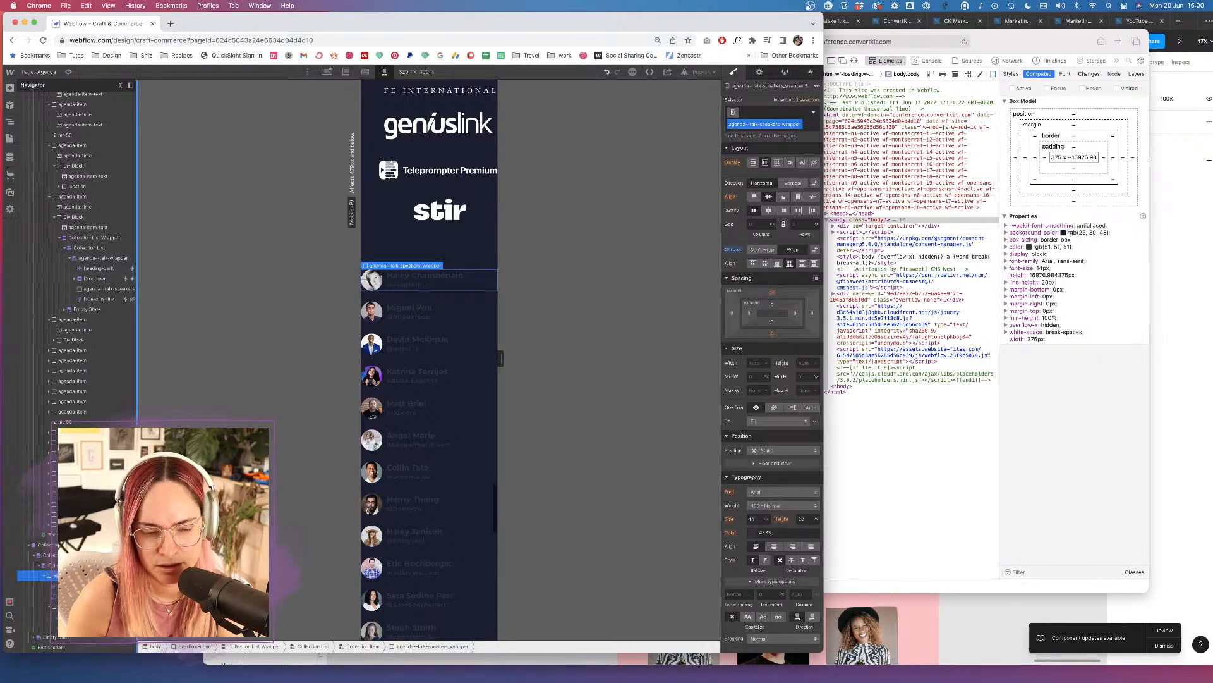
click(76, 596)
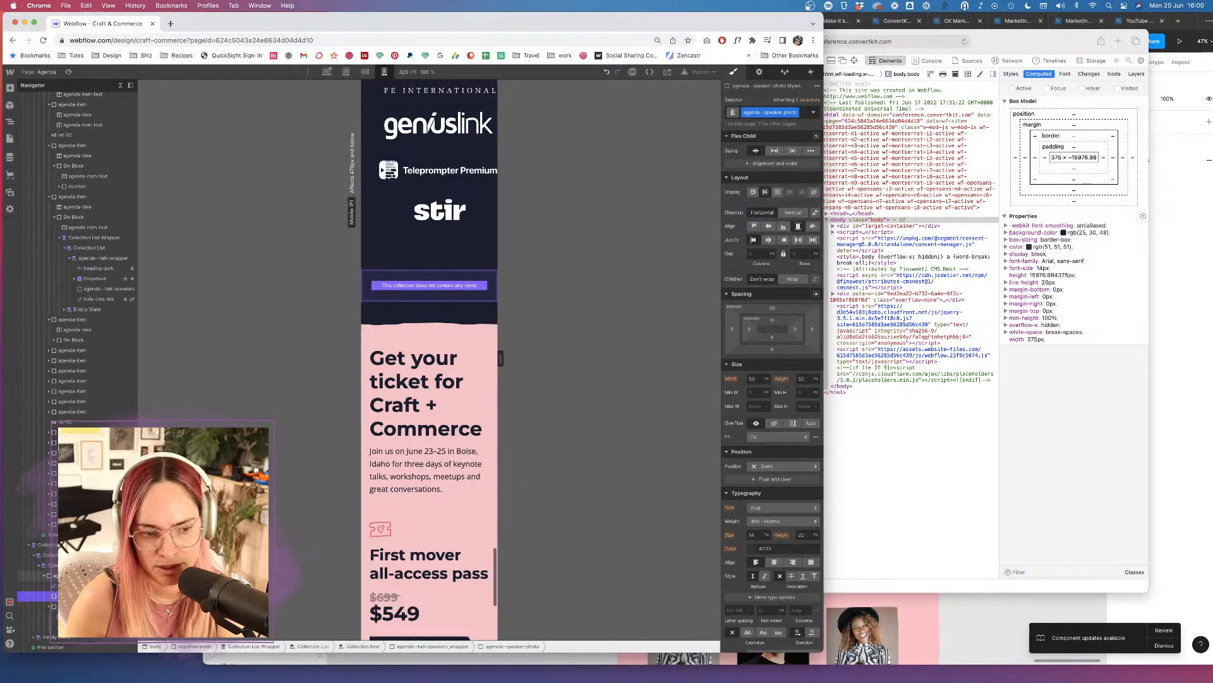
click(76, 576)
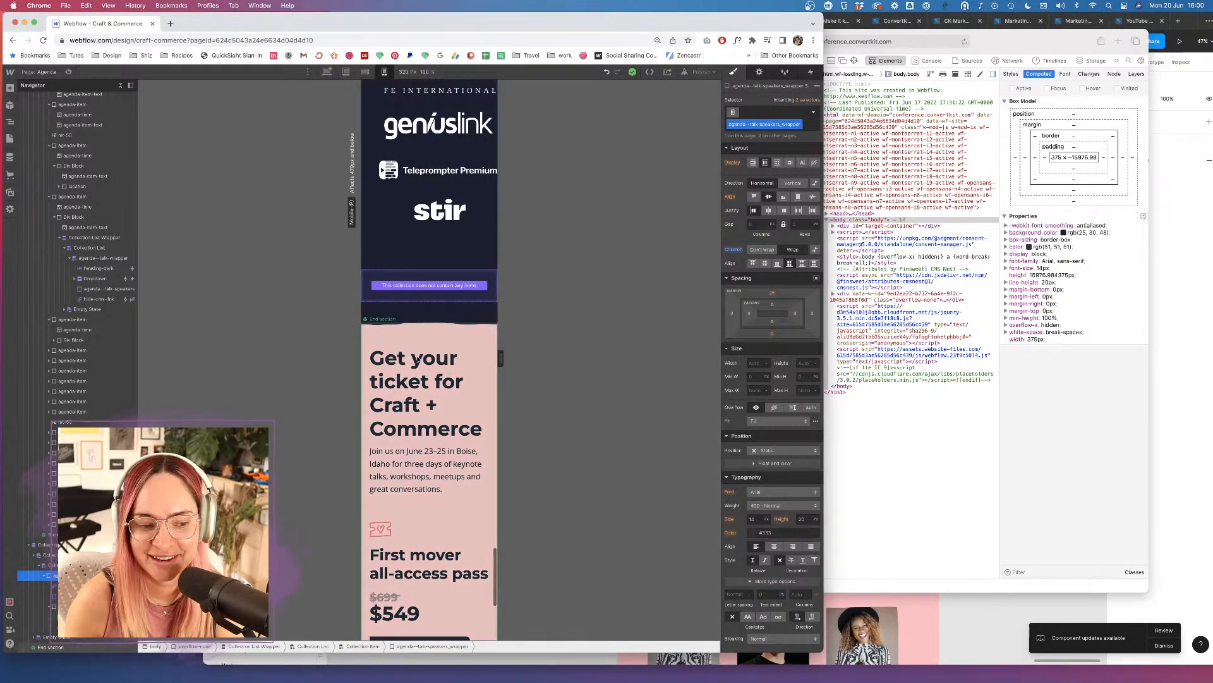
click(32, 596)
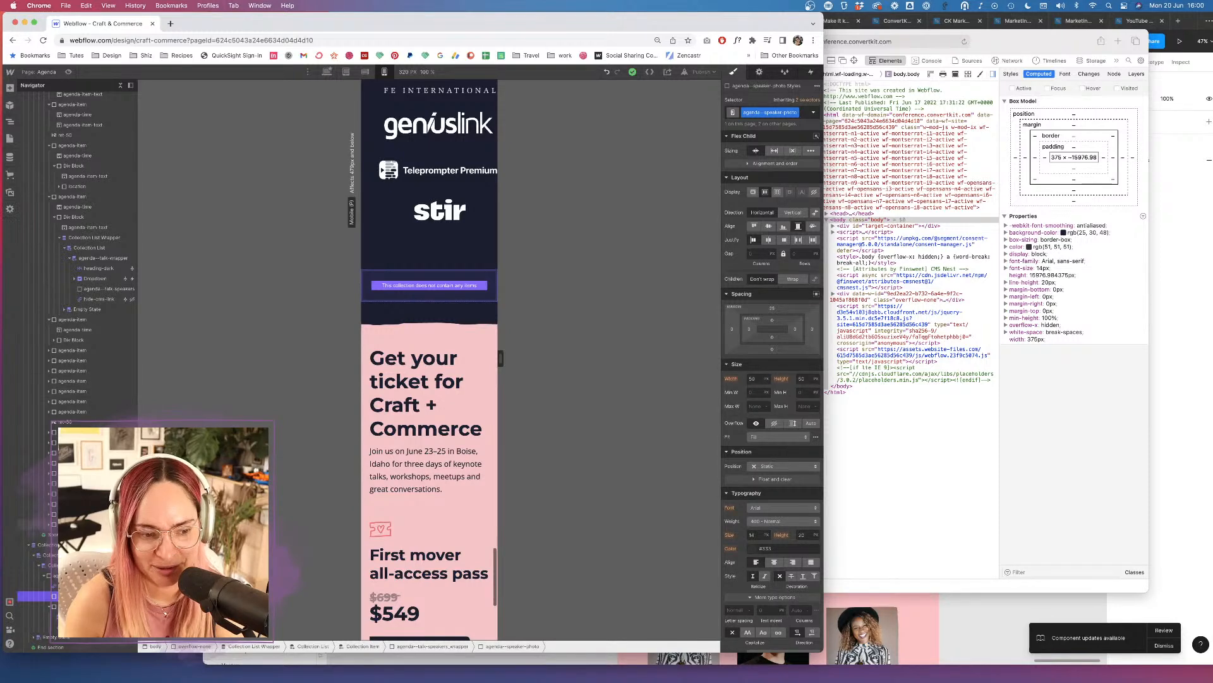
click(32, 575)
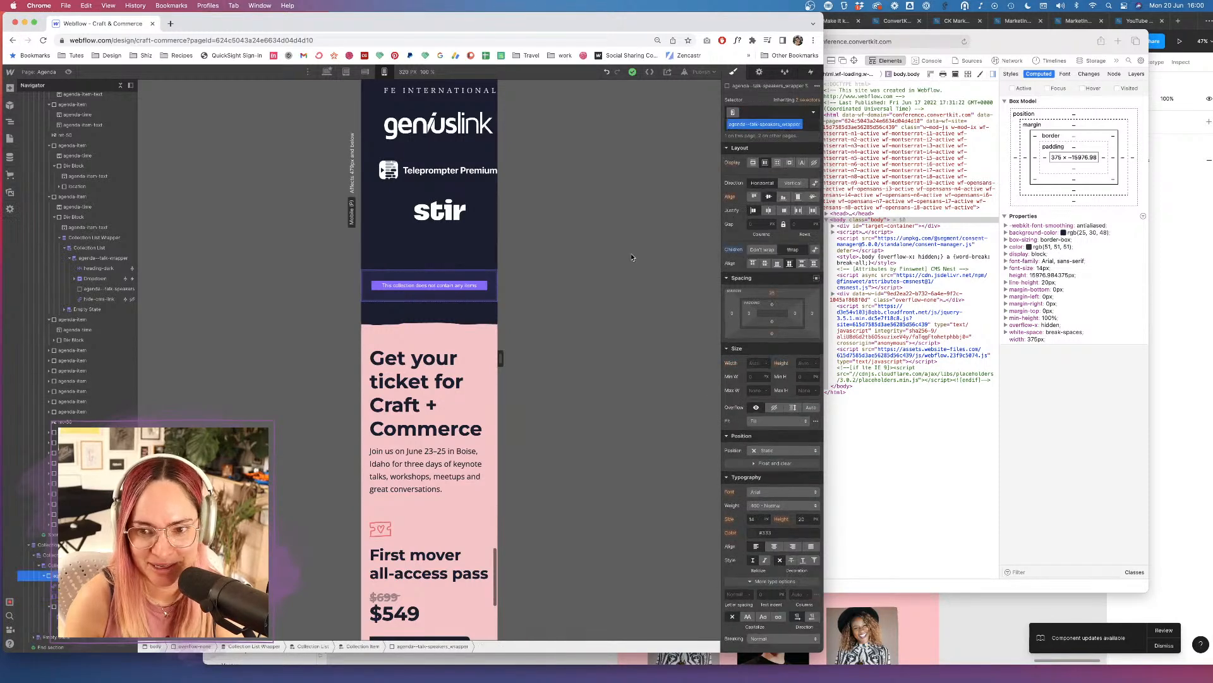
Switch the Designer to the Agenda page, then bring Safari's live mobile preview forward.
click(9, 138)
click(65, 136)
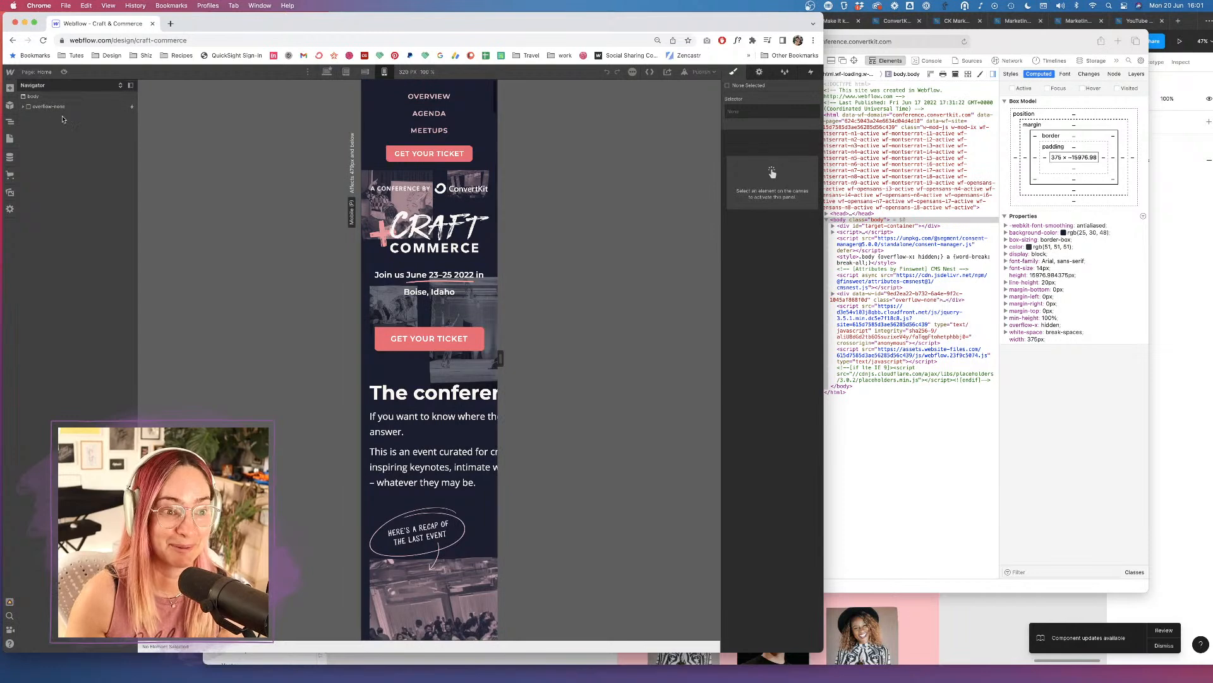
click(9, 138)
click(69, 150)
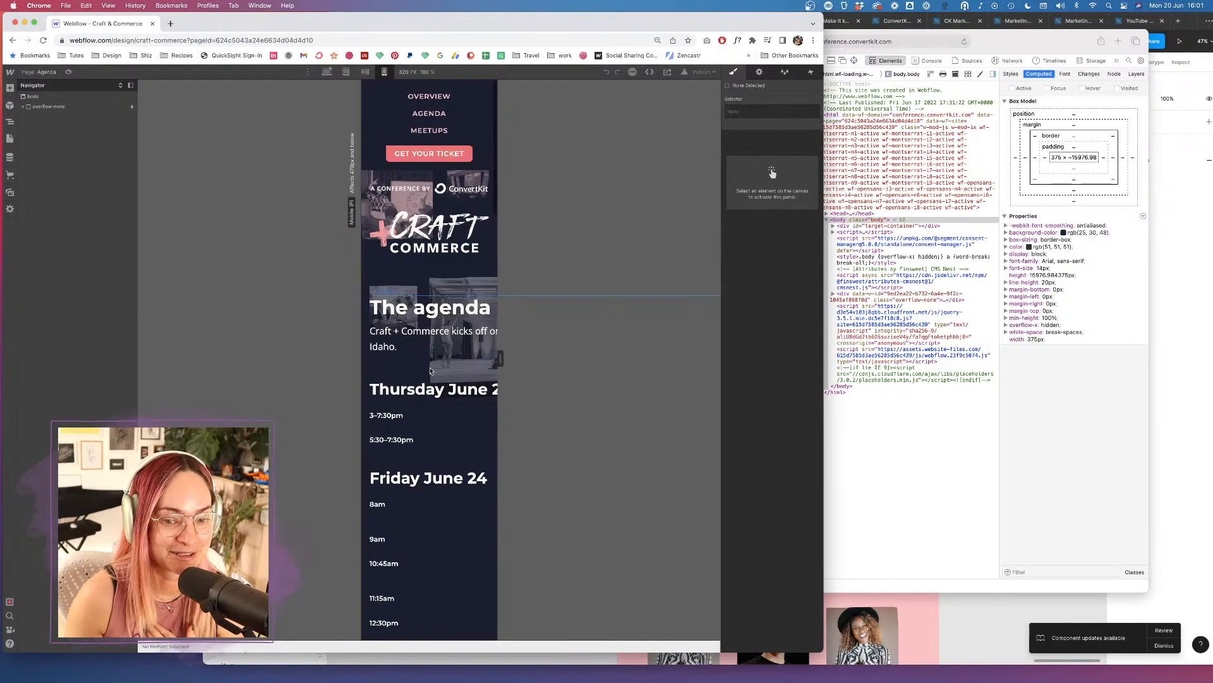
scroll(430, 371, down, 15)
scroll(431, 371, down, 20)
scroll(431, 371, up, 15)
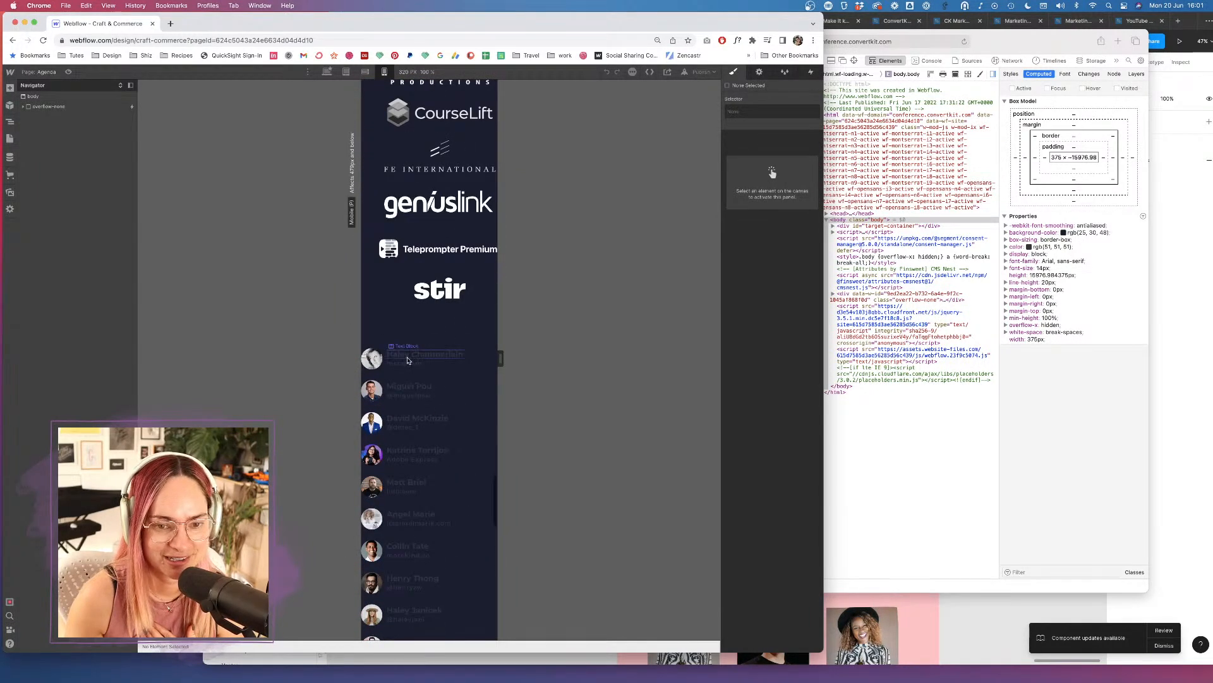
click(1043, 408)
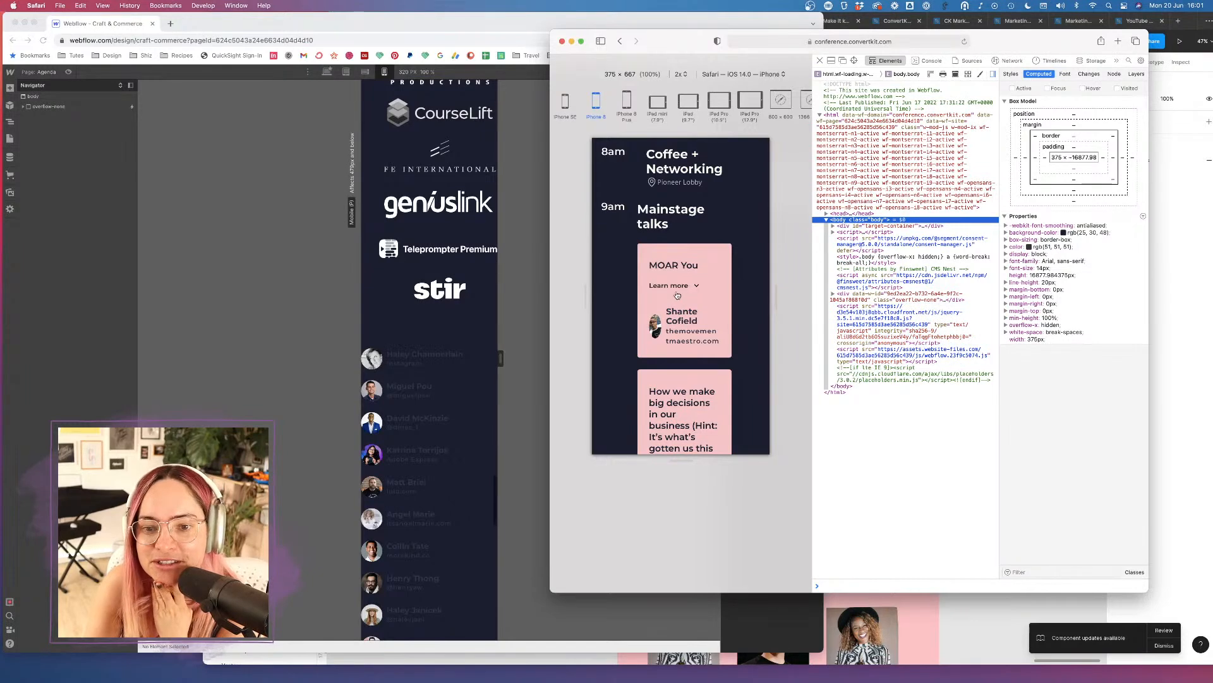
Inspect the live 9am agenda-item div's grid in Safari's Web Inspector, then return to Webflow.
right_click(706, 281)
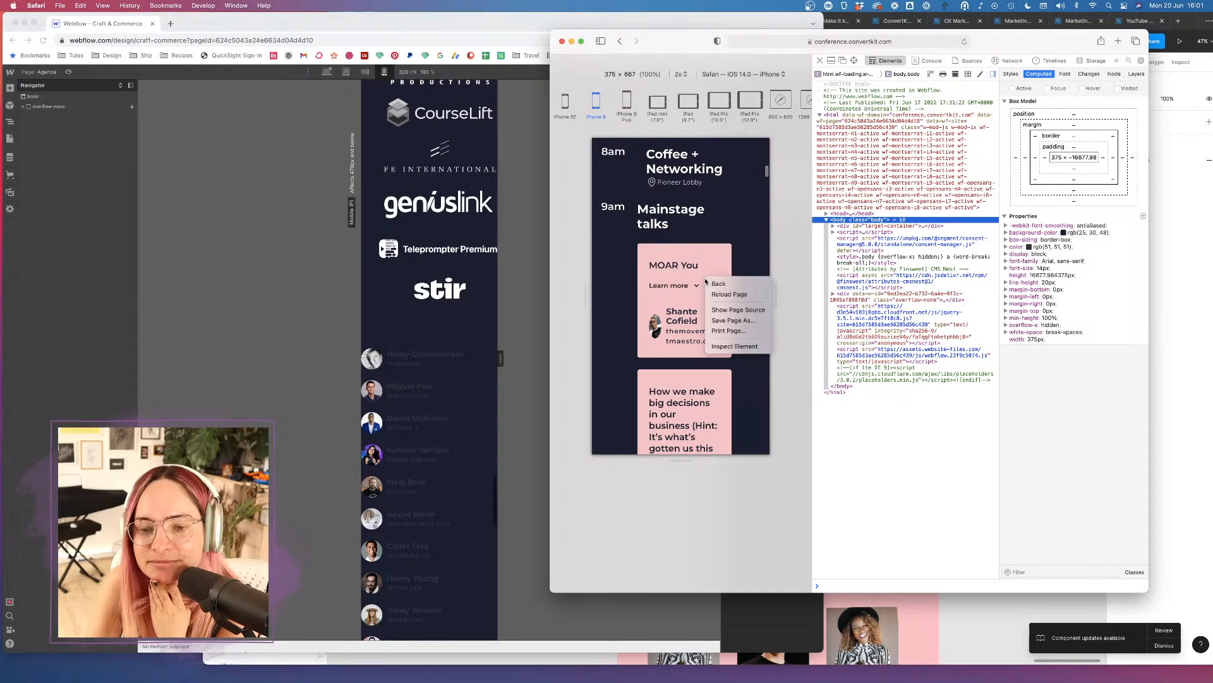
click(749, 347)
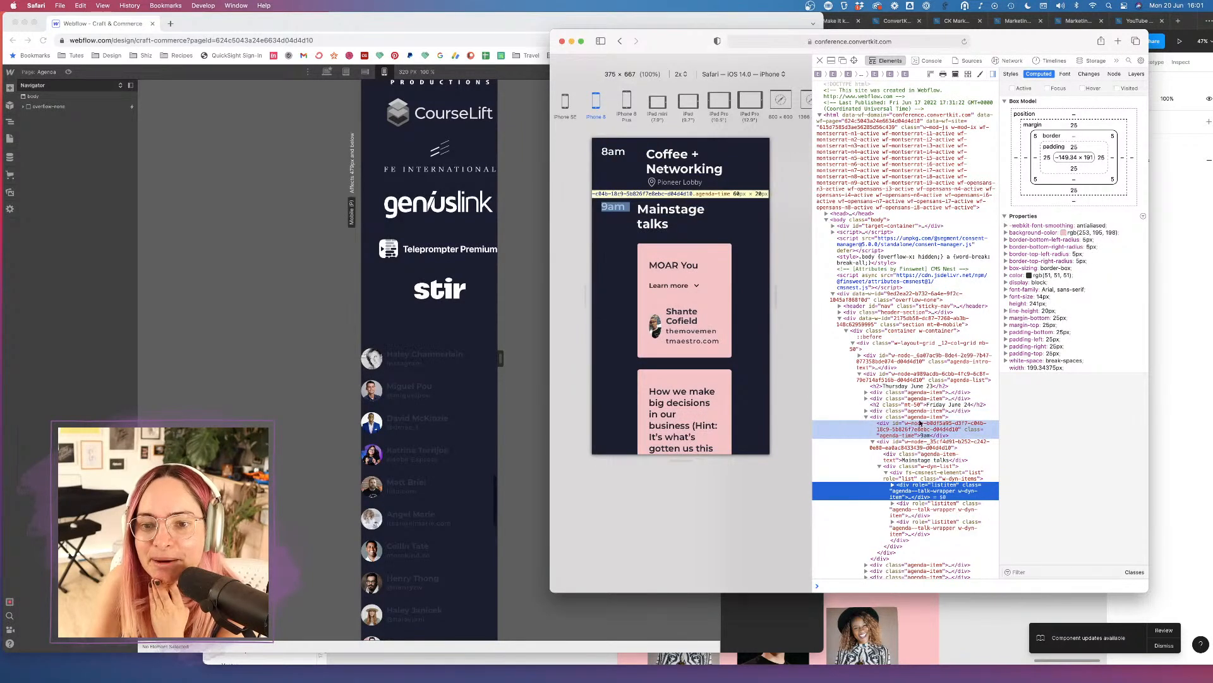
click(922, 418)
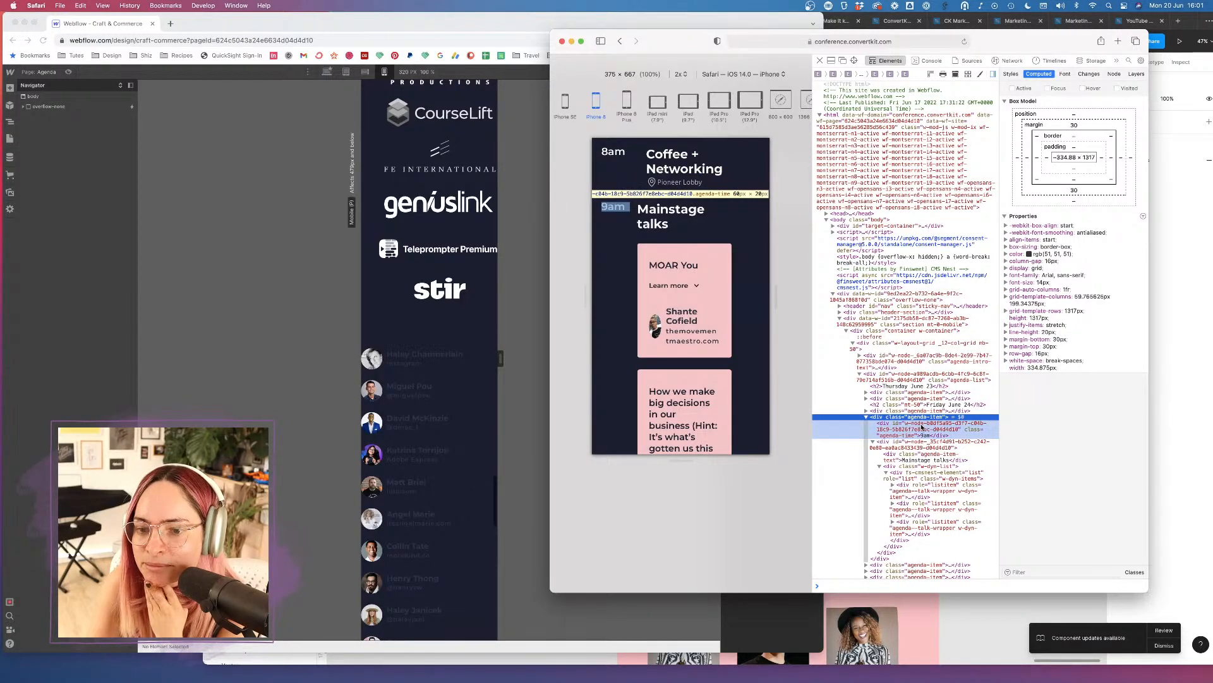
click(922, 445)
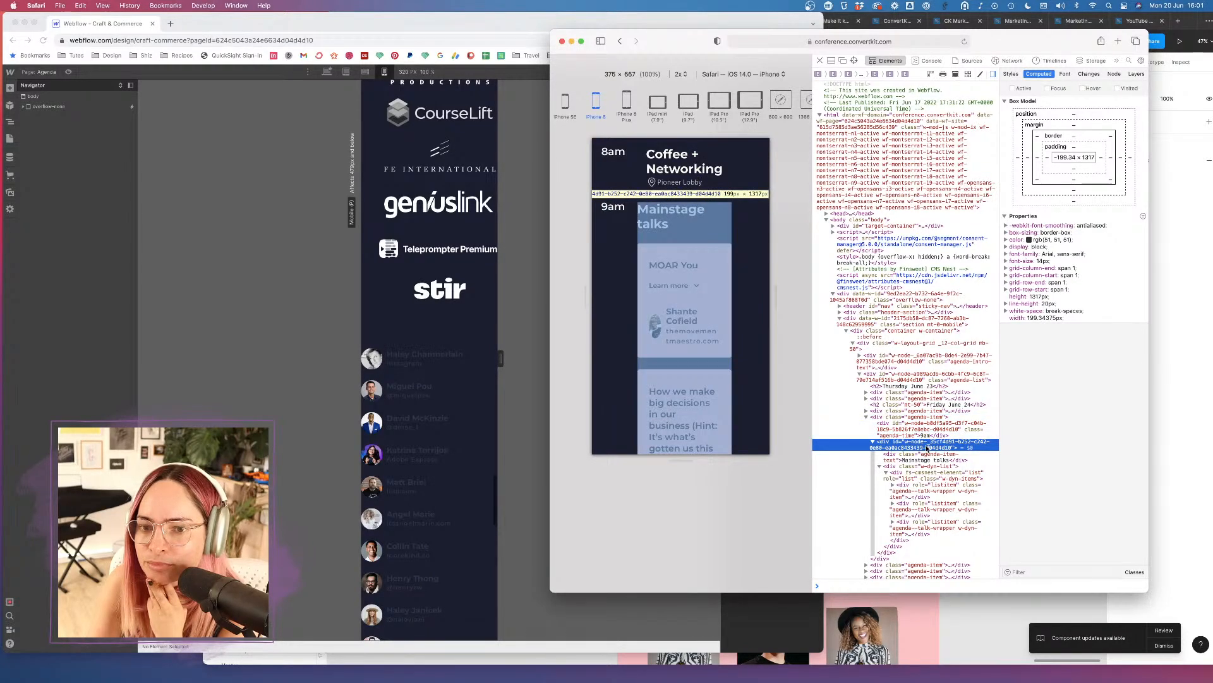
click(321, 251)
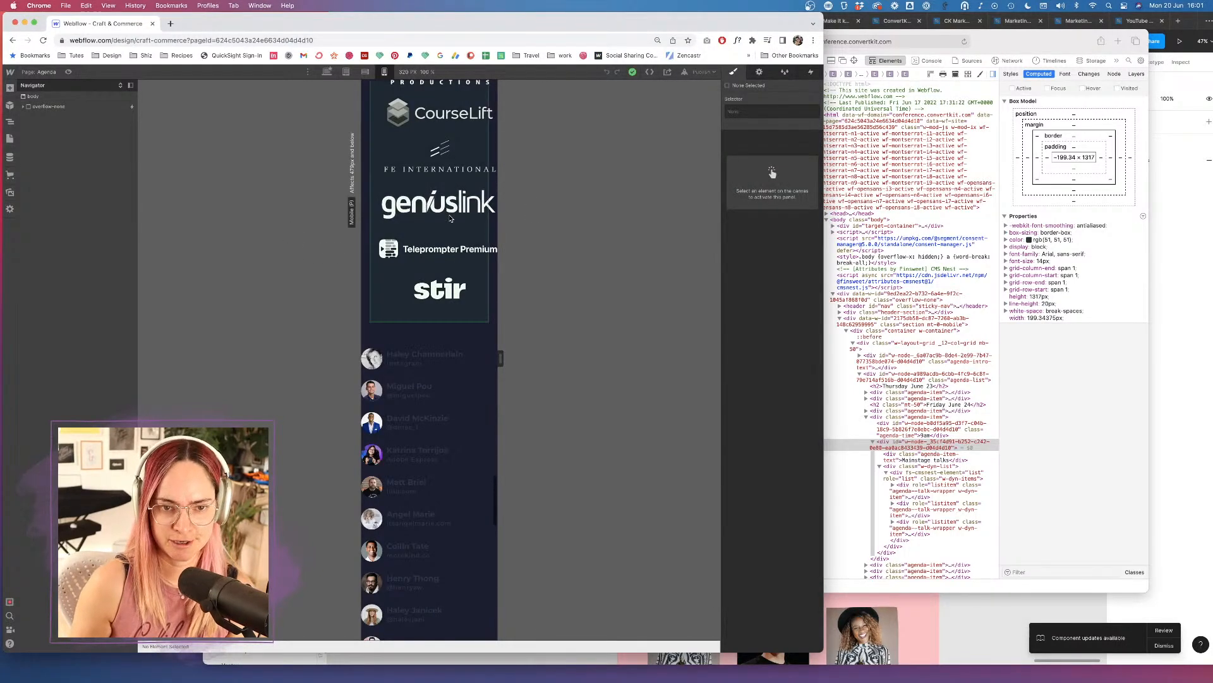
At tablet width, select the agenda-item and open its grid editor, then close it.
scroll(450, 219, up, 15)
scroll(449, 217, up, 5)
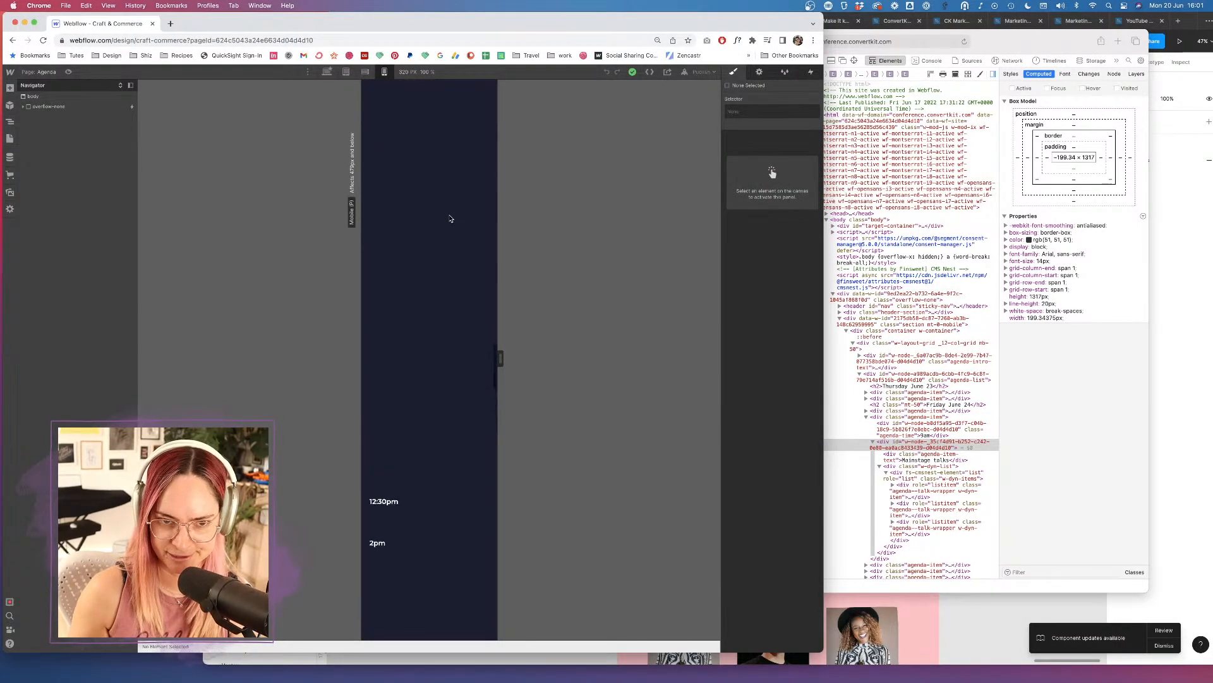
click(345, 73)
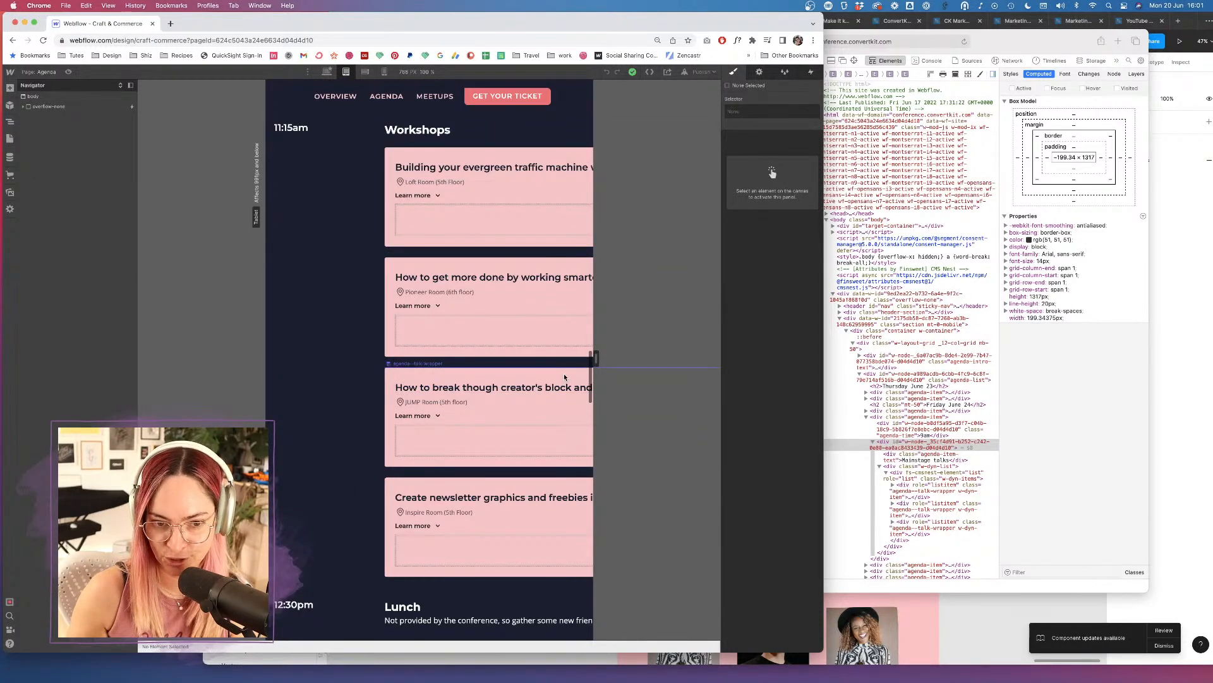
click(376, 274)
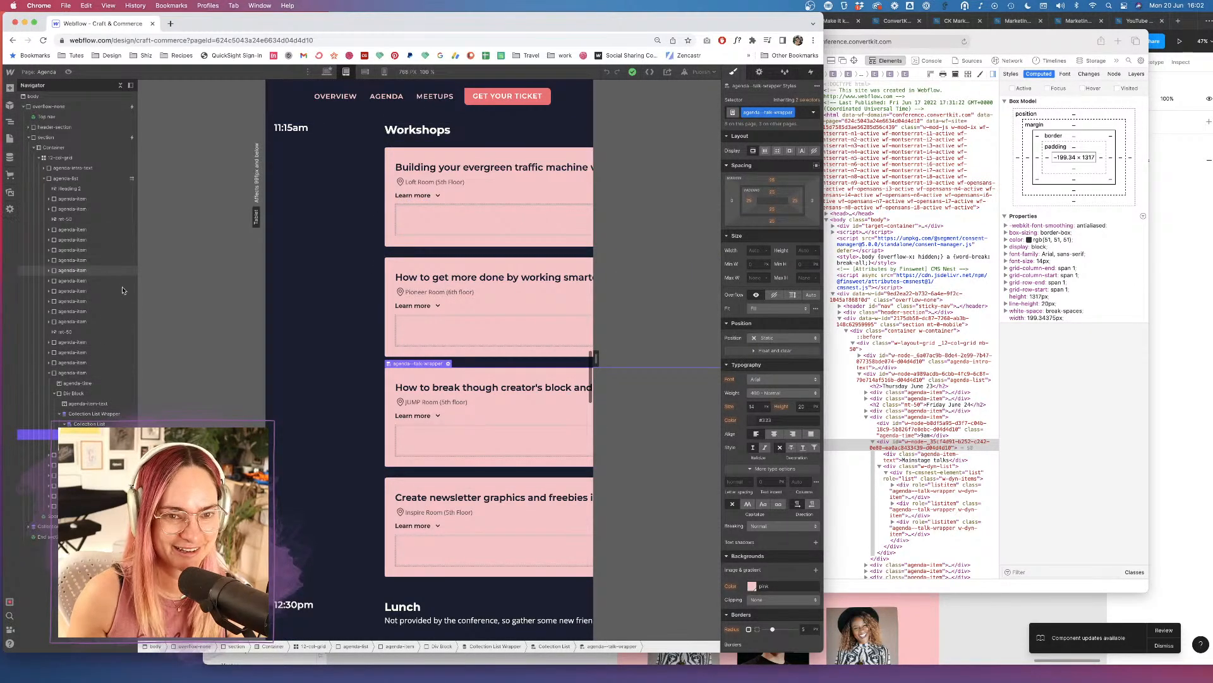
click(75, 373)
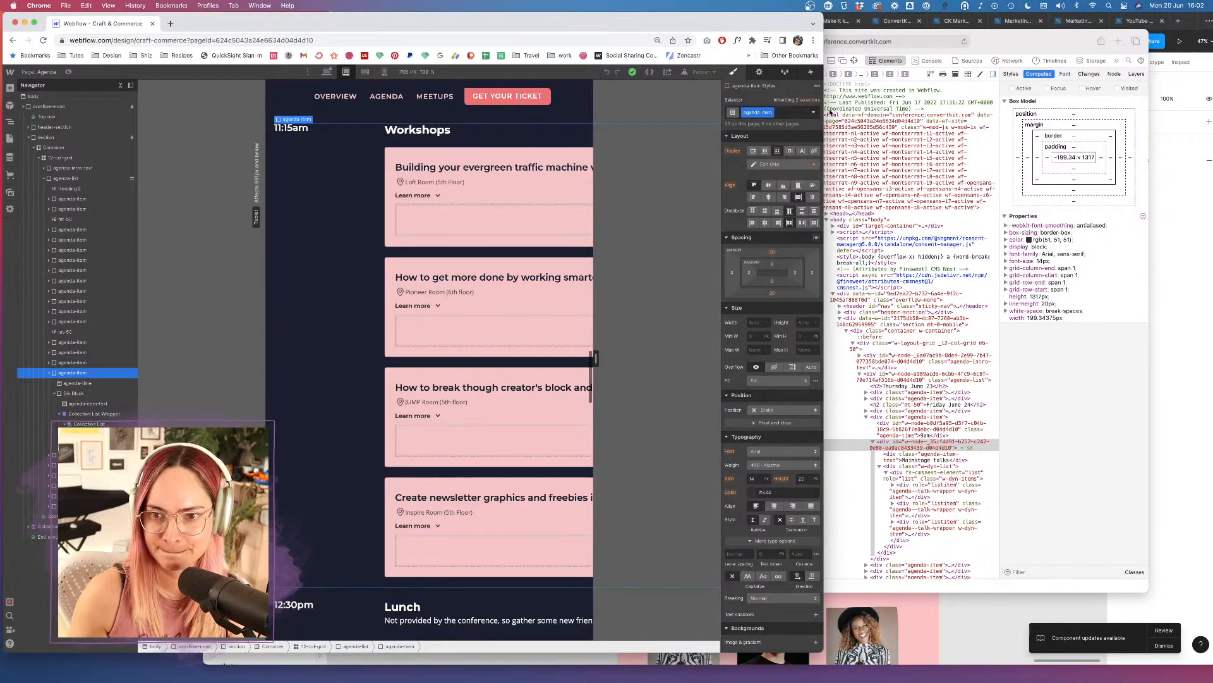
click(769, 165)
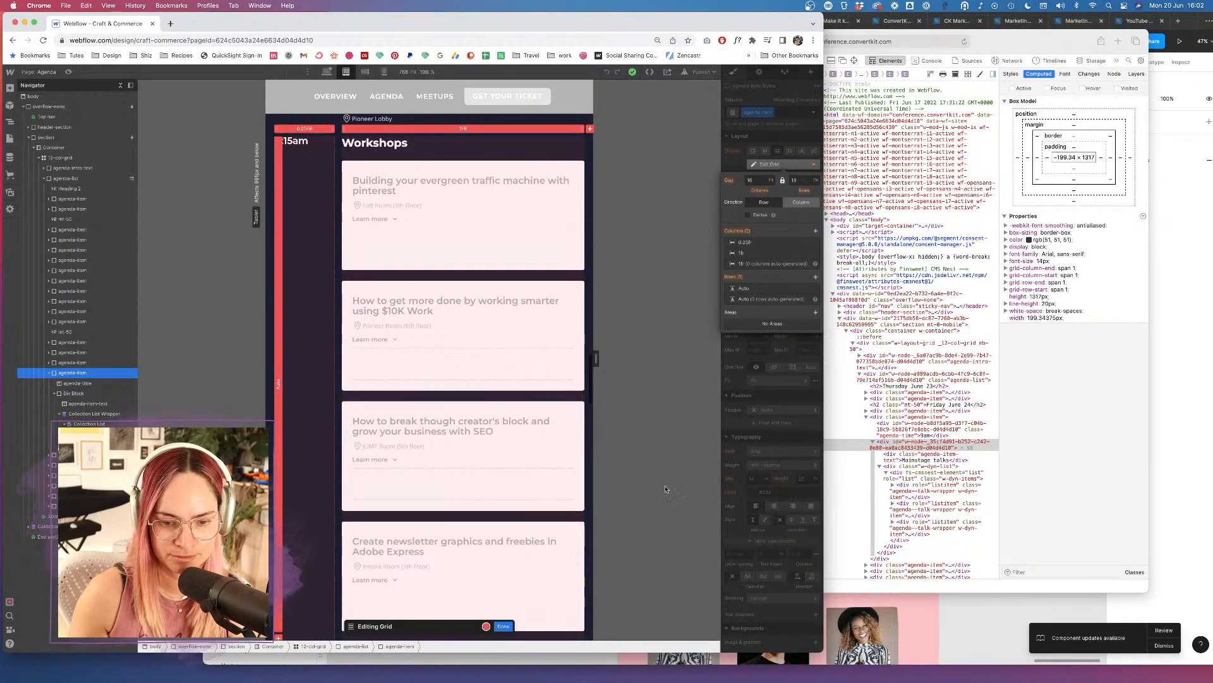
click(503, 625)
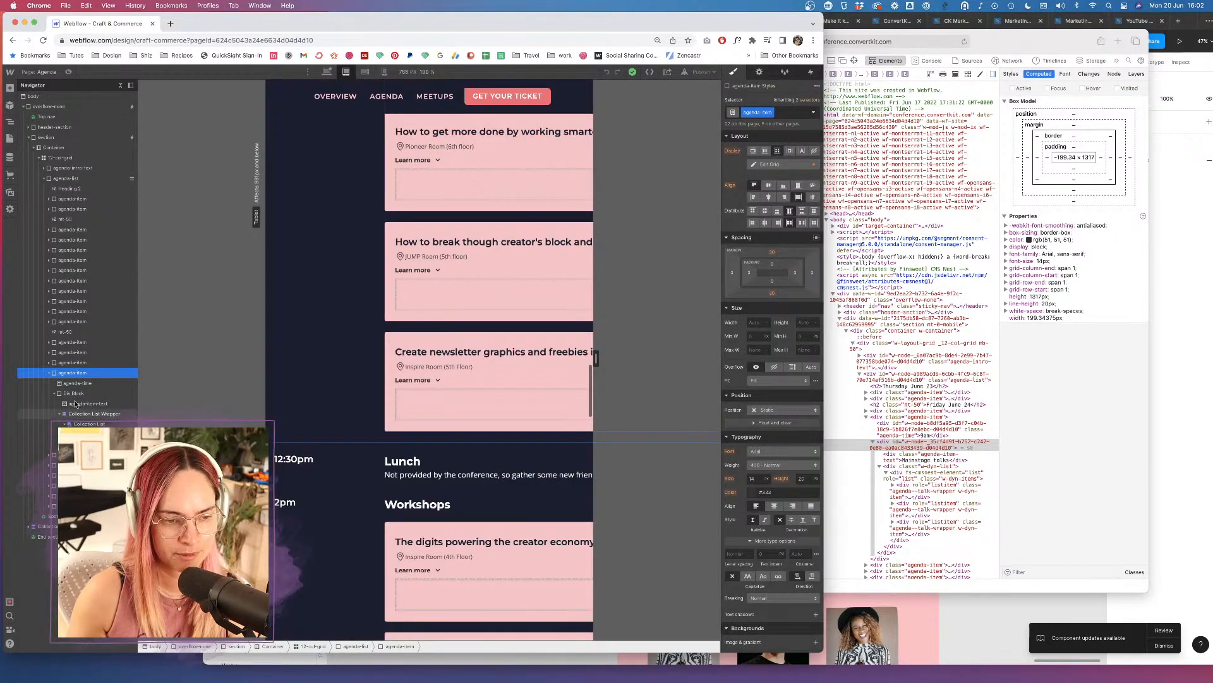
At mobile portrait width, widen the agenda-item grid's second column from 0.75fr to 1.25fr.
click(384, 72)
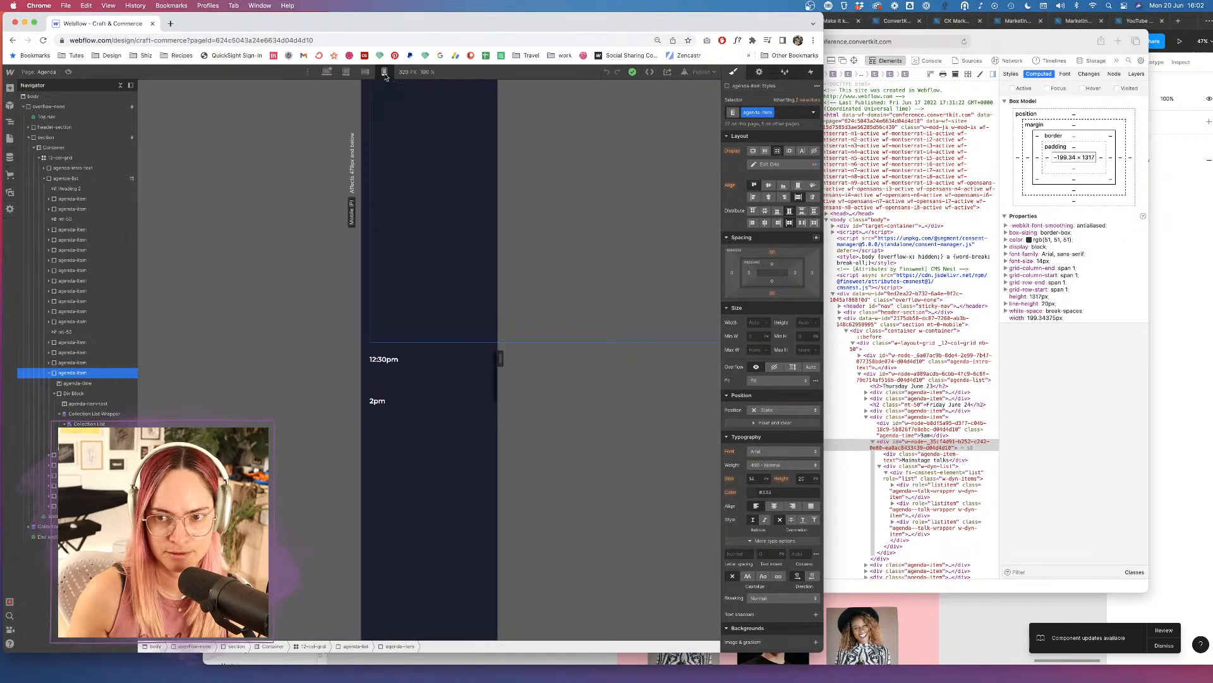
scroll(426, 277, up, 1)
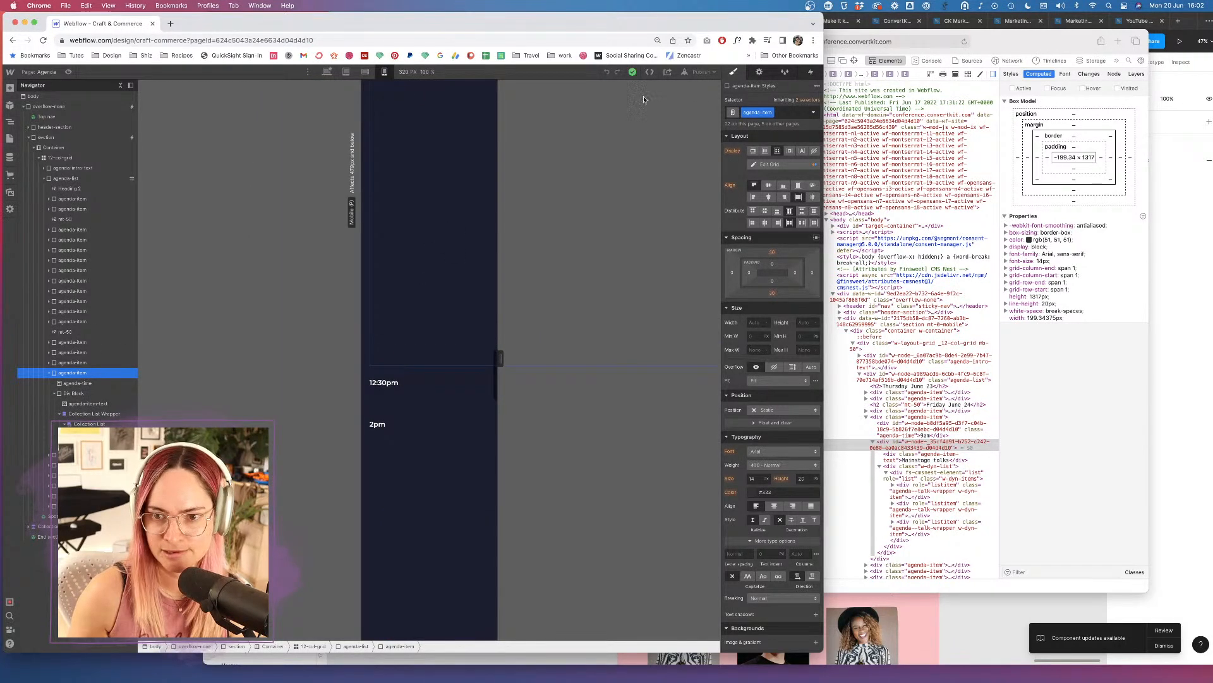
click(770, 166)
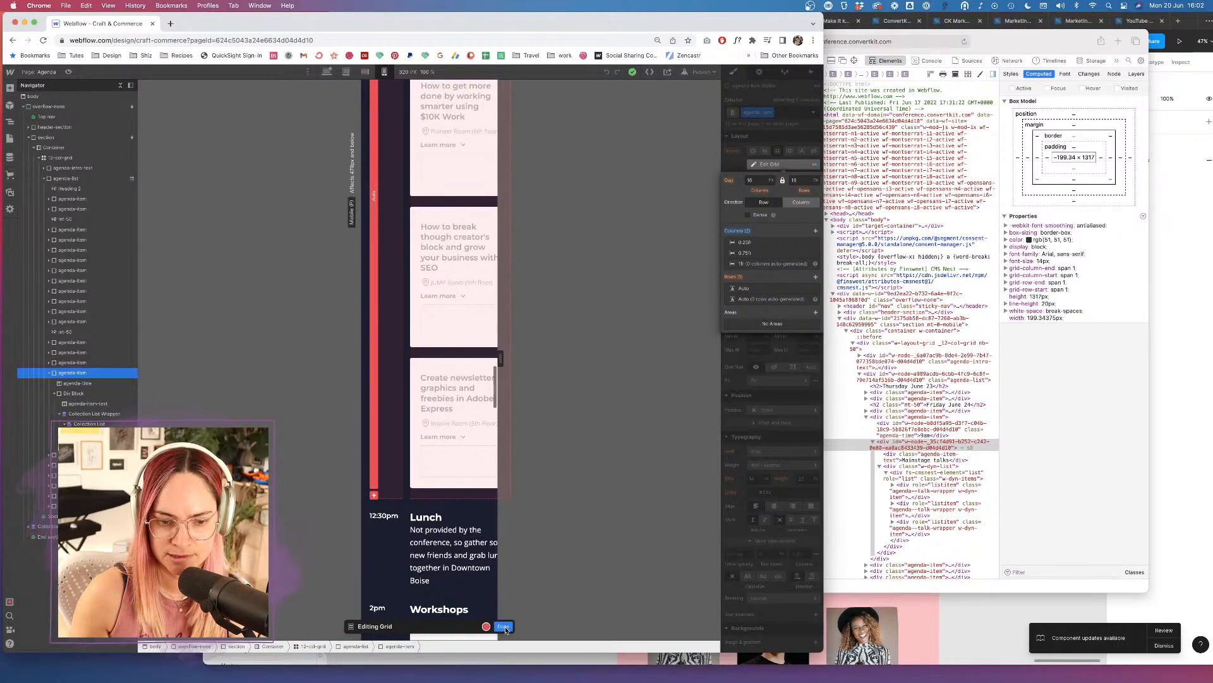
scroll(459, 349, up, 5)
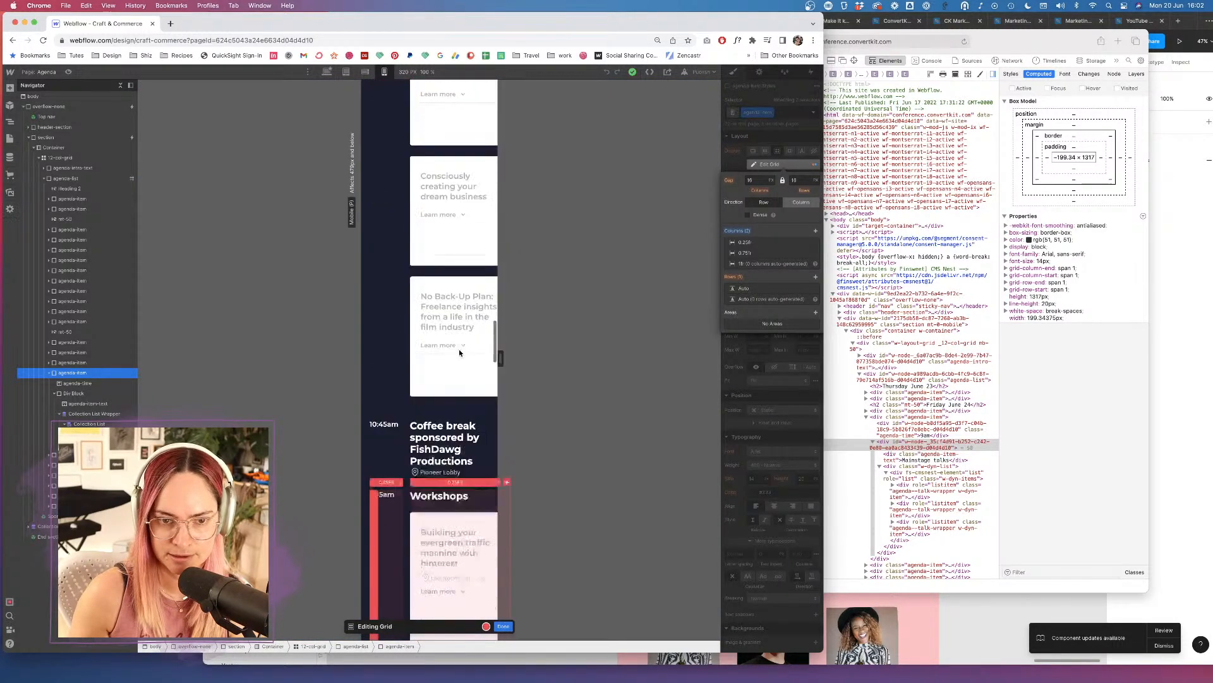
scroll(459, 349, down, 2)
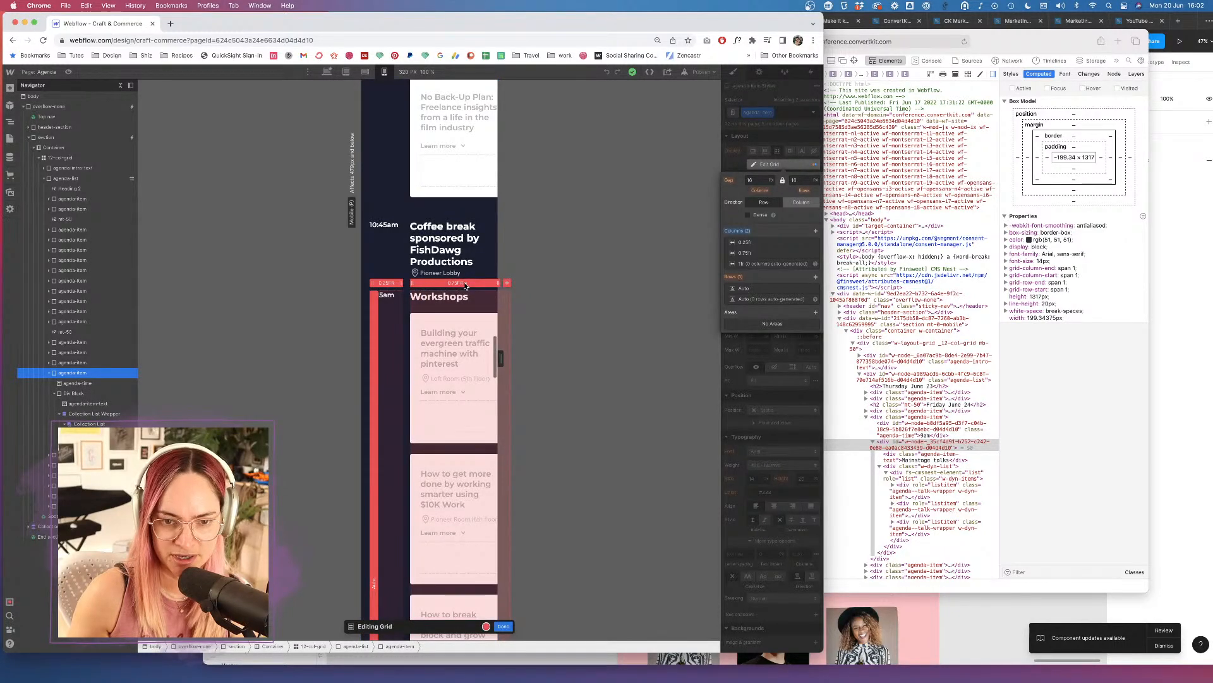
drag(499, 283, 509, 282)
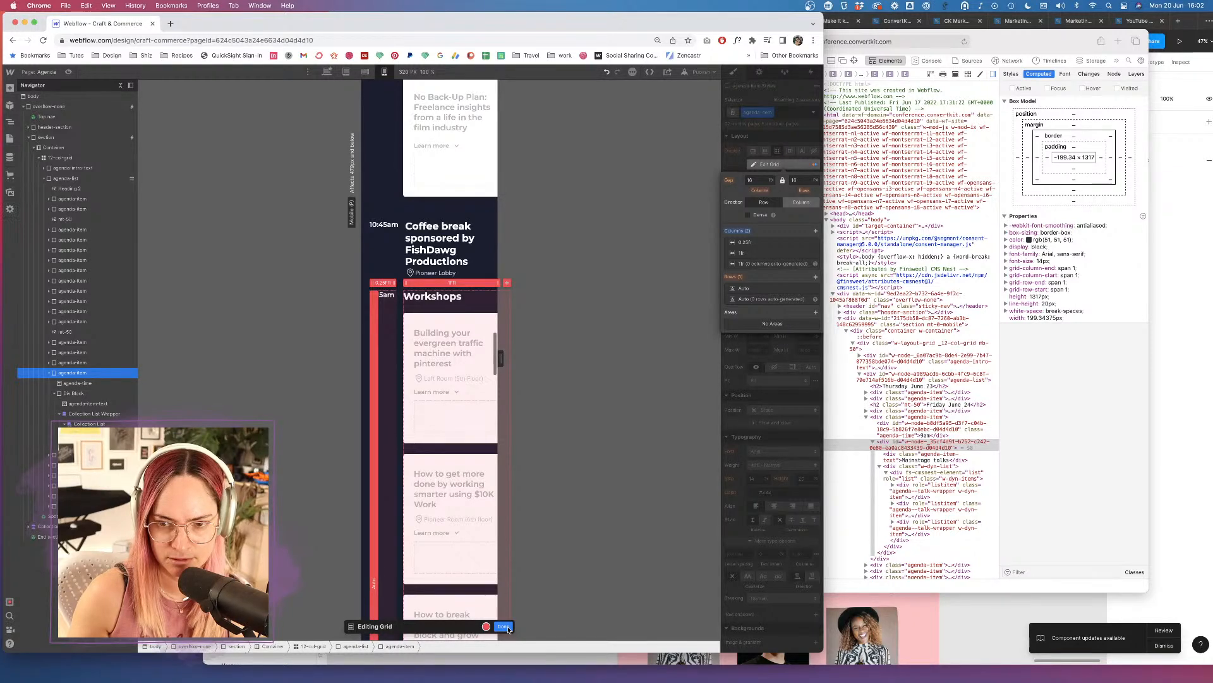
click(508, 627)
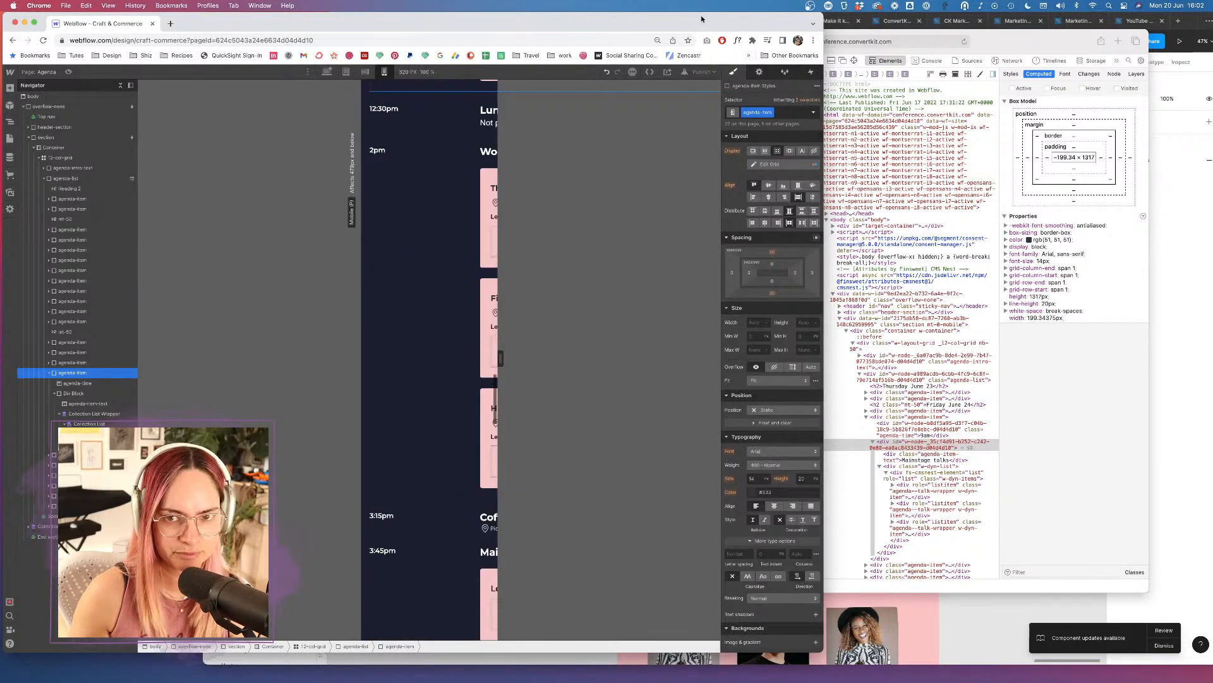
Open the Publish destination options, then bring Safari's live mobile preview forward.
click(701, 71)
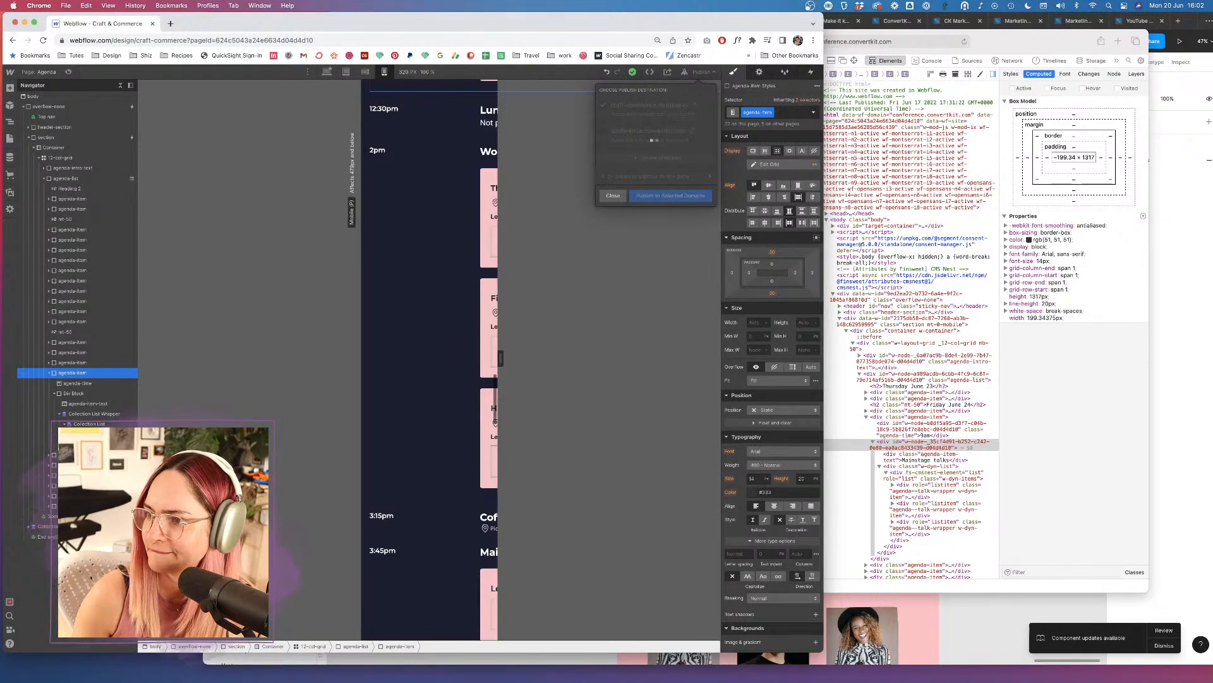
key(super+Tab)
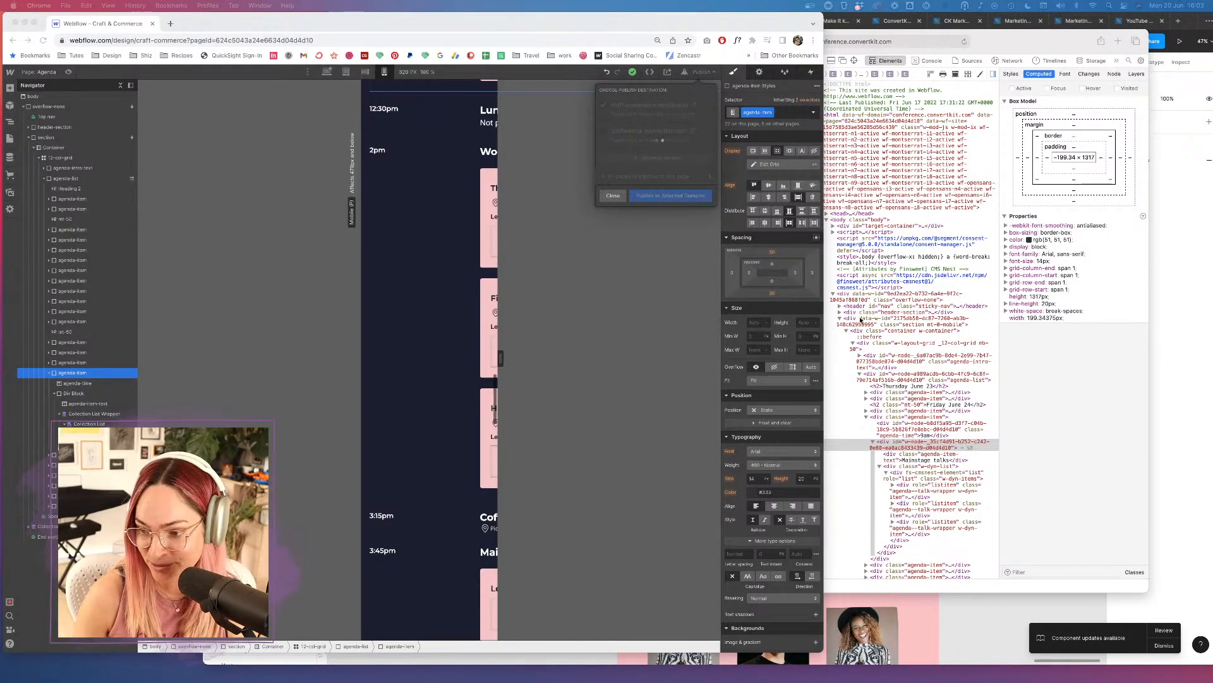
click(1040, 371)
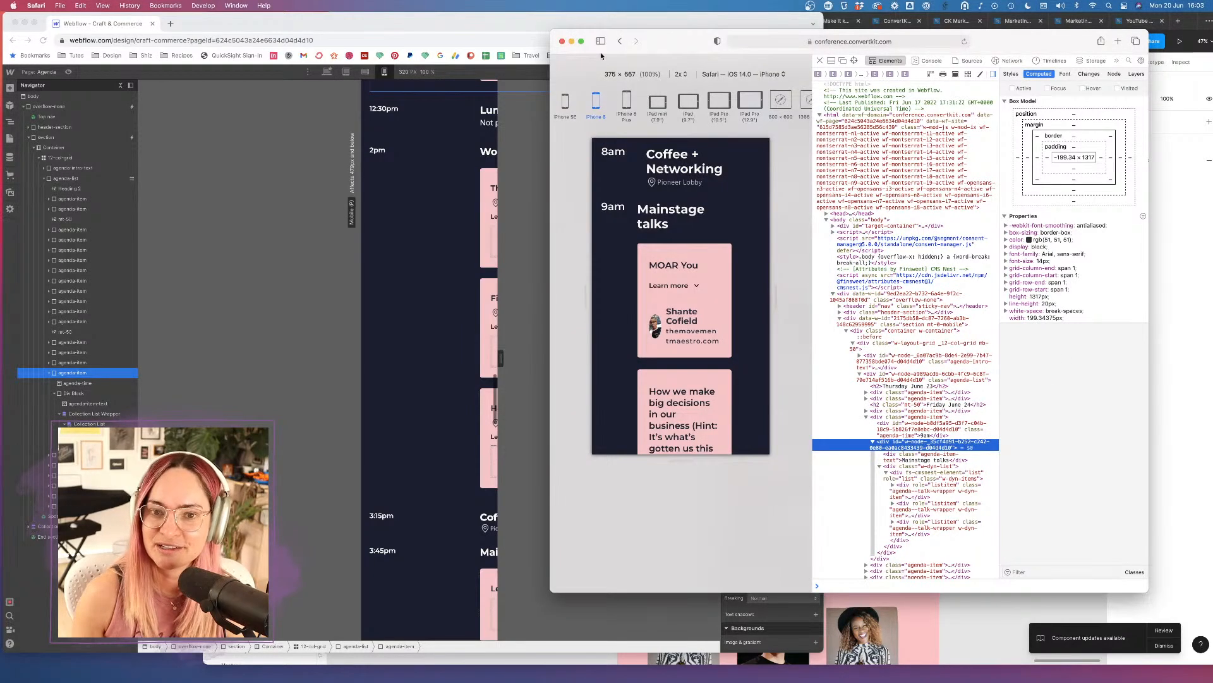
Reload the live Agenda page and inspect its agenda-item node, alternating with Webflow's publish options.
click(964, 41)
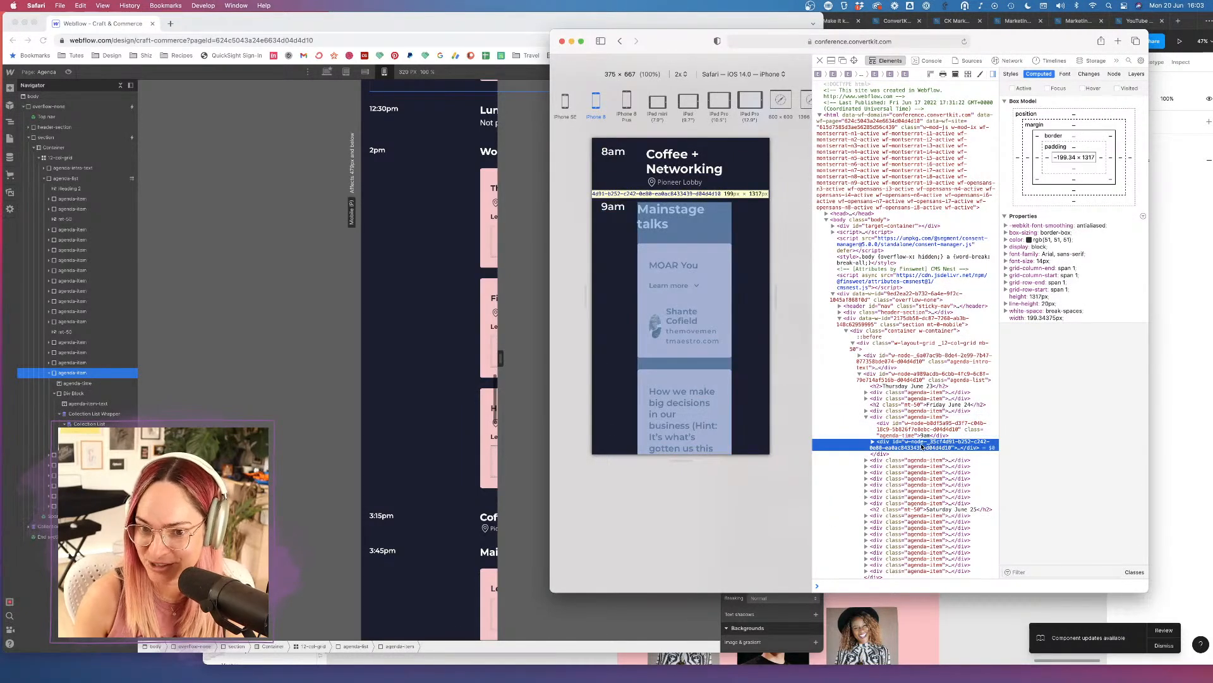
click(917, 418)
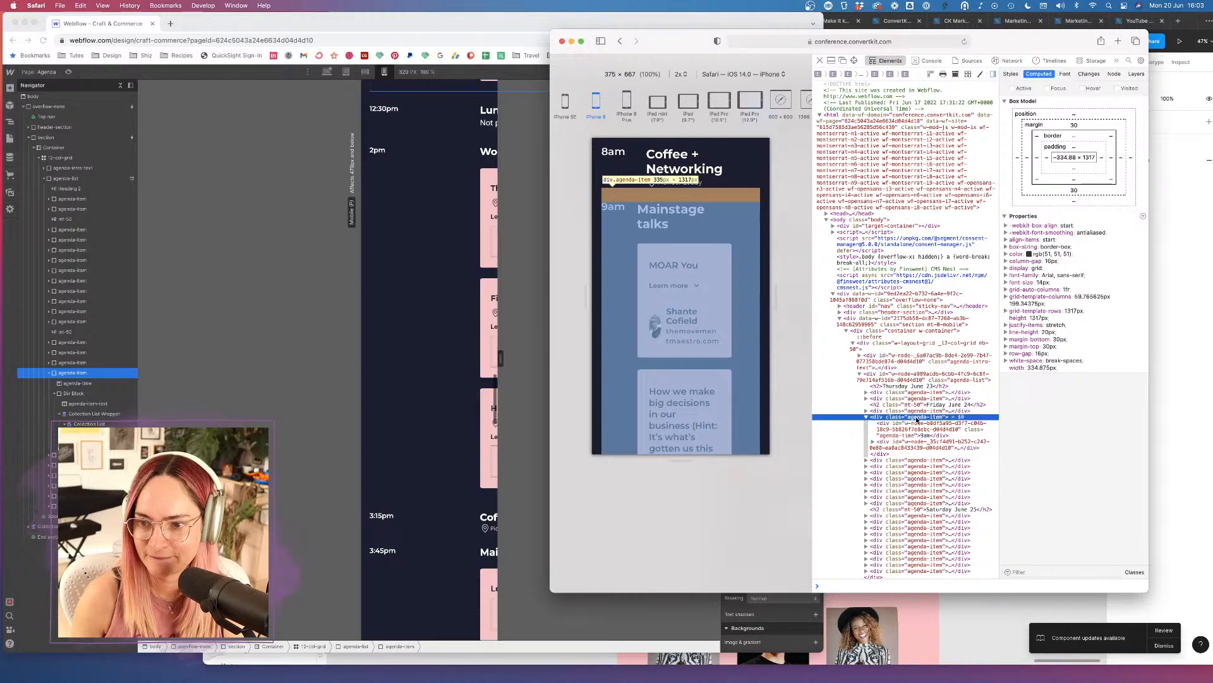
click(383, 342)
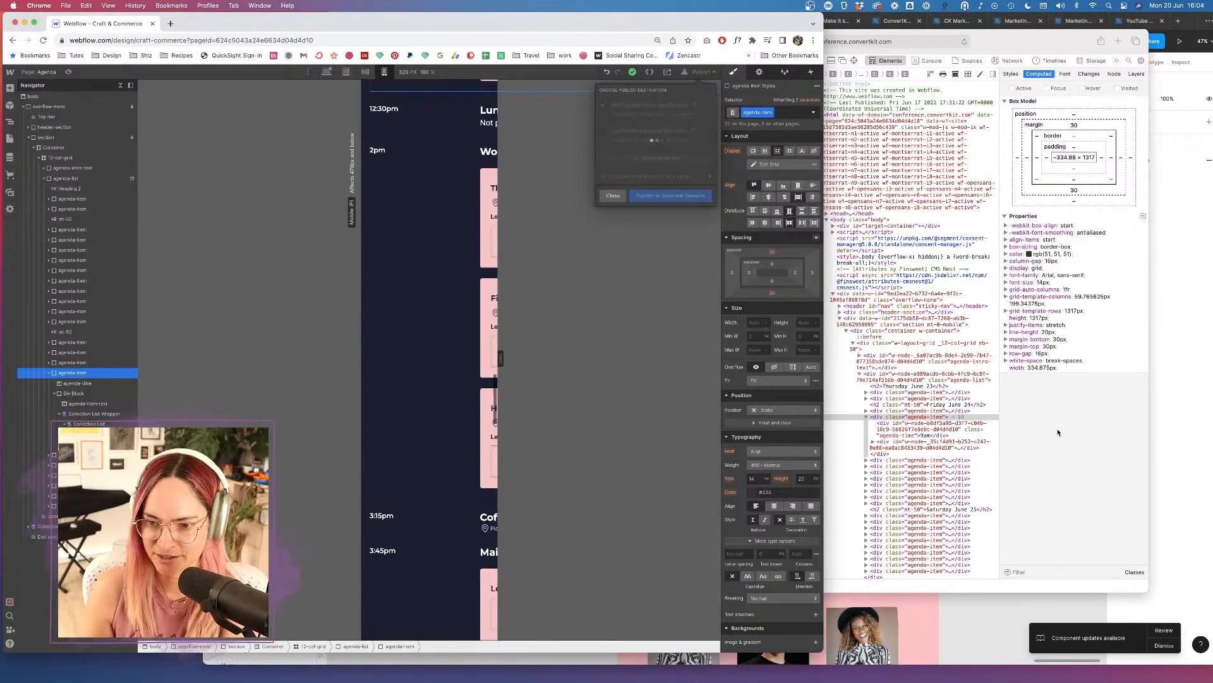
click(1034, 411)
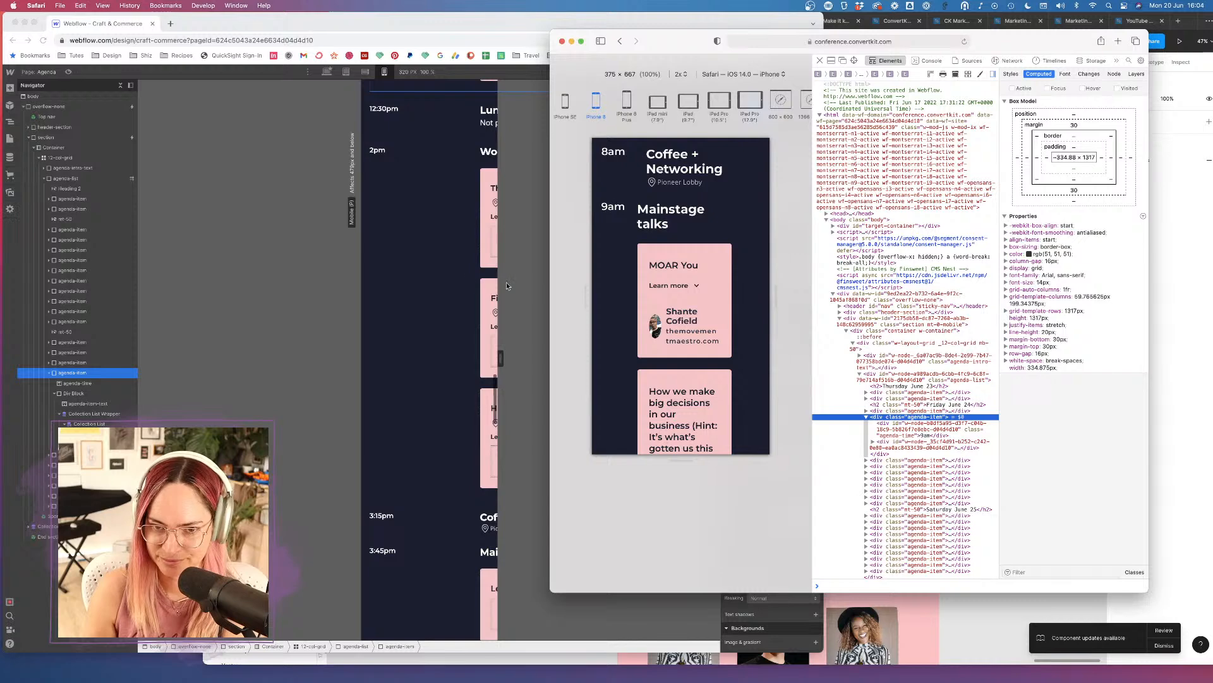
click(391, 303)
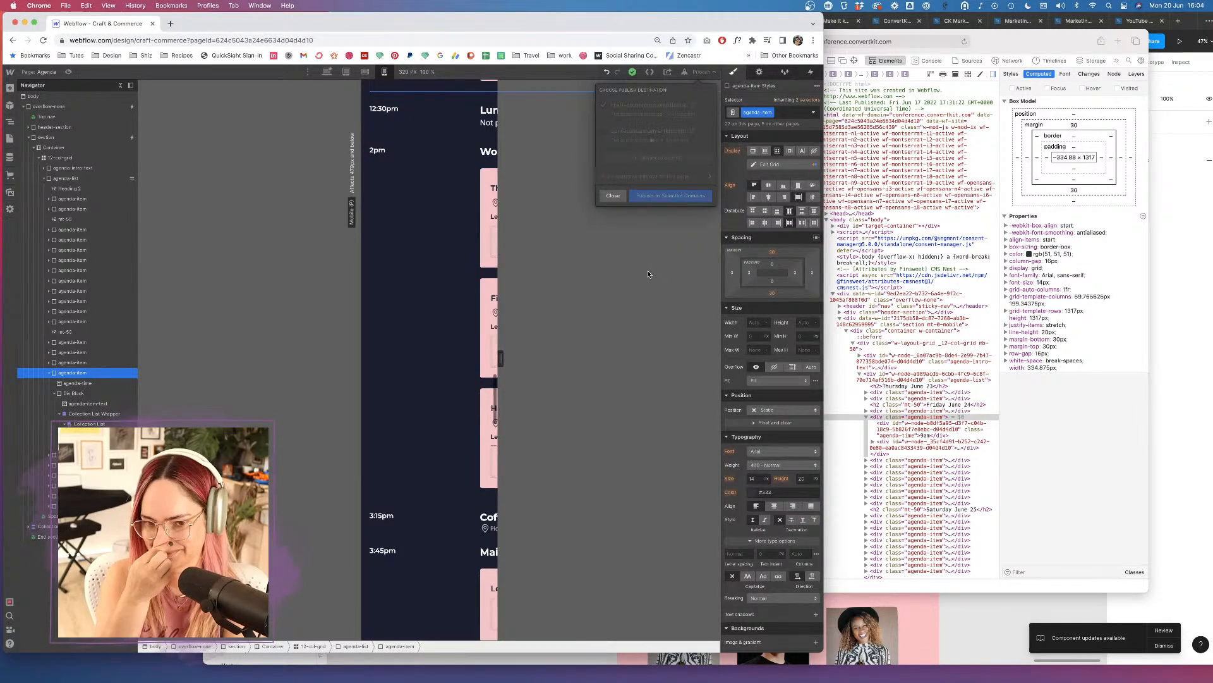
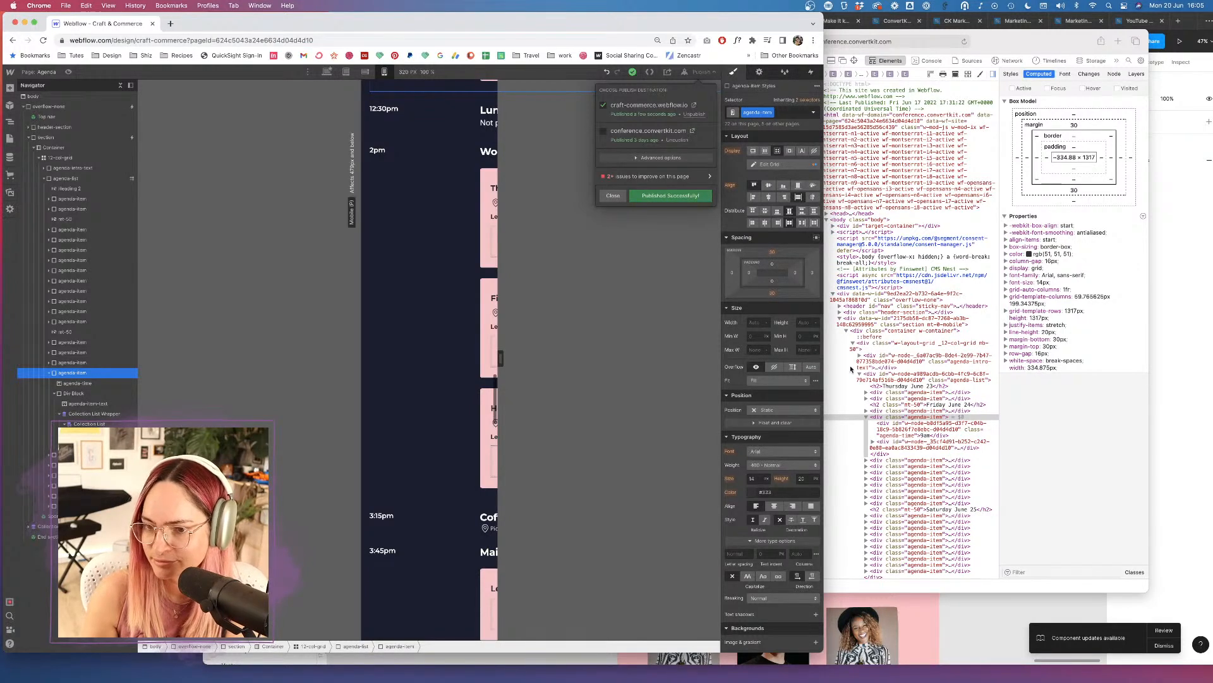
Reload Safari's mobile preview and close Webflow's publish destinations panel.
click(1117, 412)
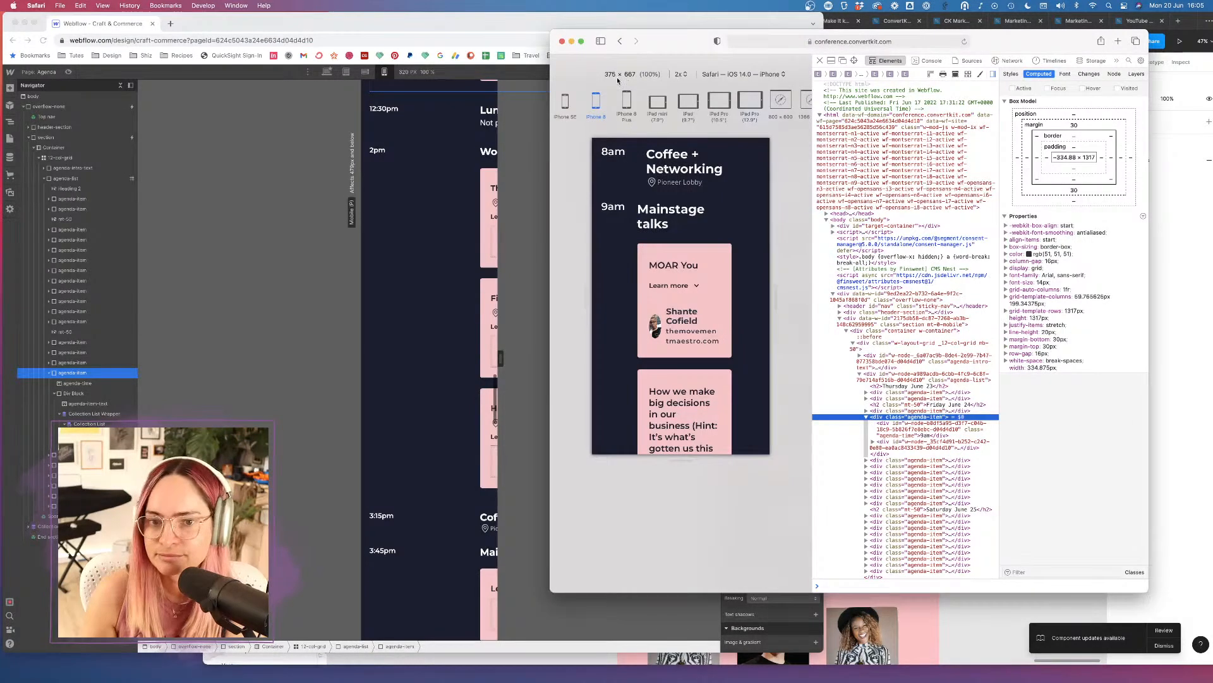
click(963, 42)
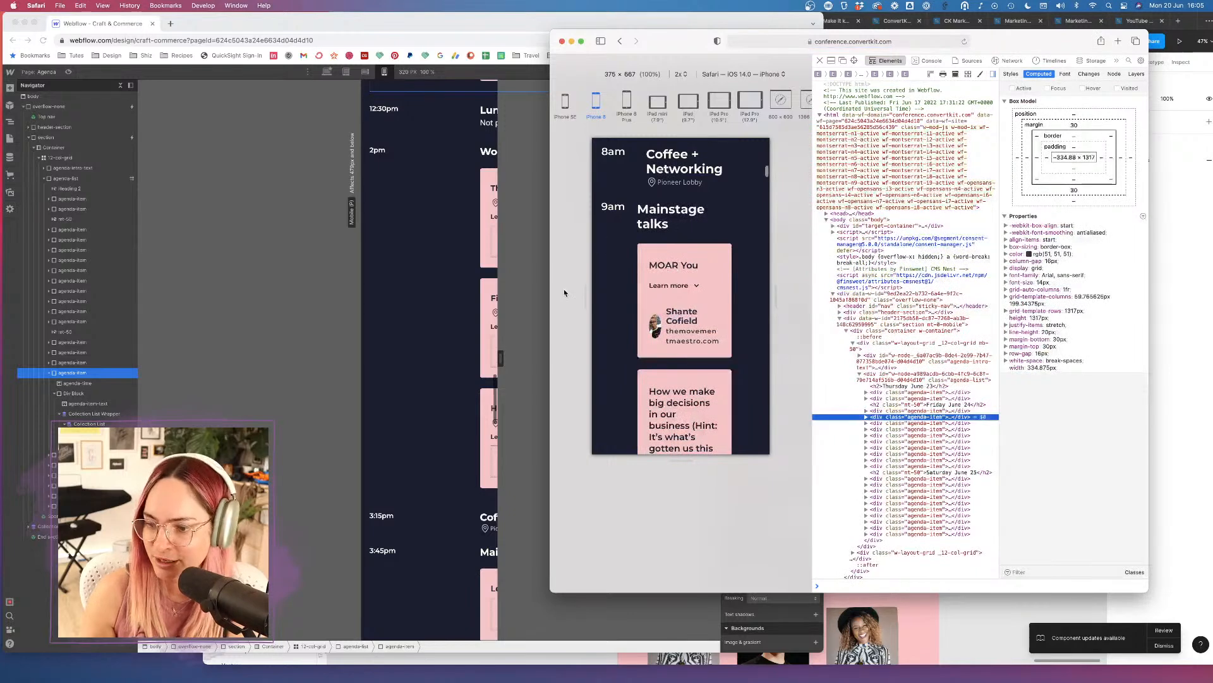
click(318, 369)
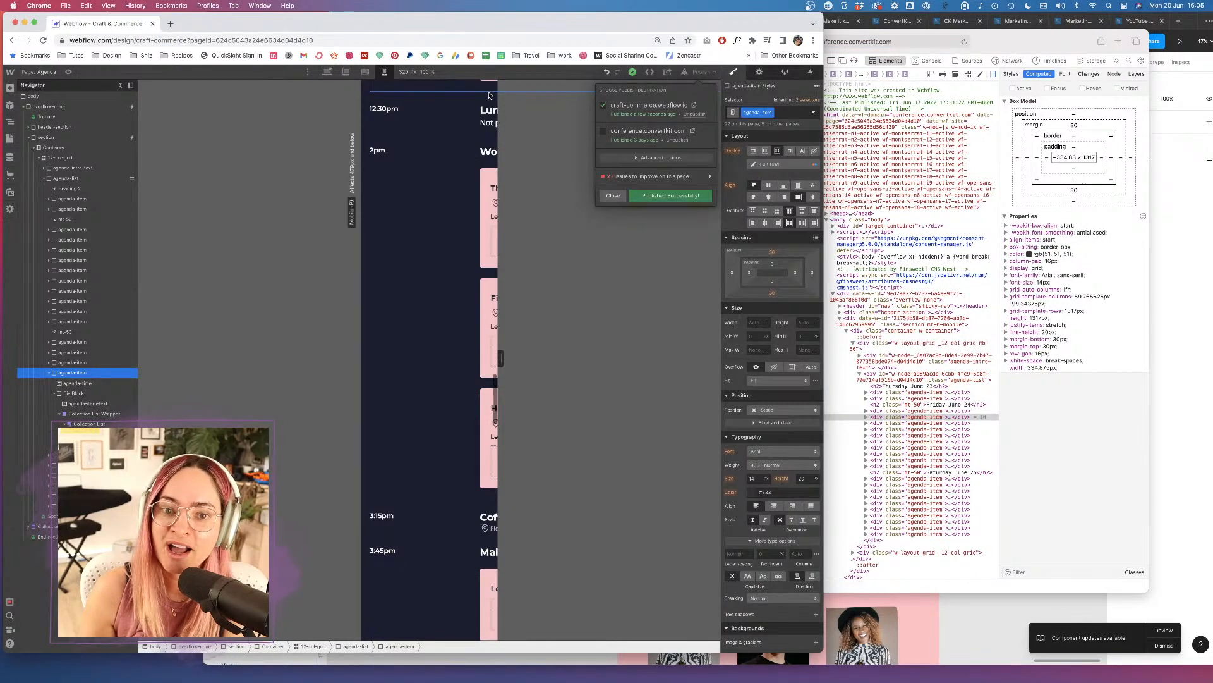
click(614, 196)
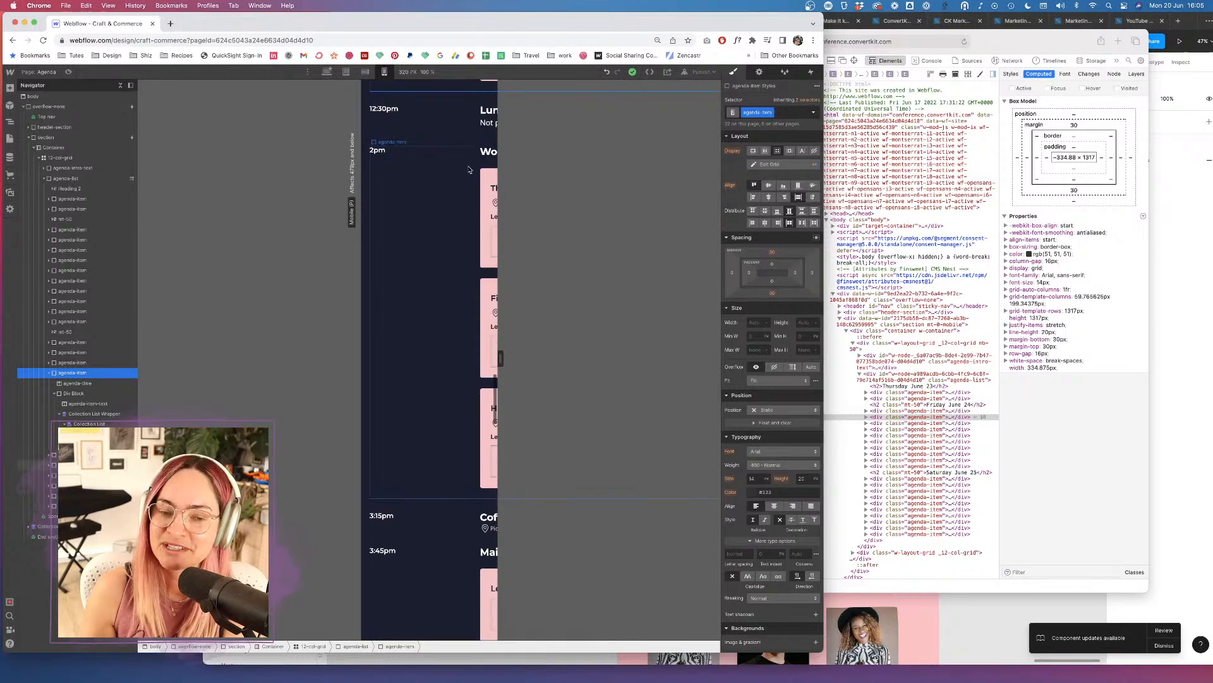
click(1033, 401)
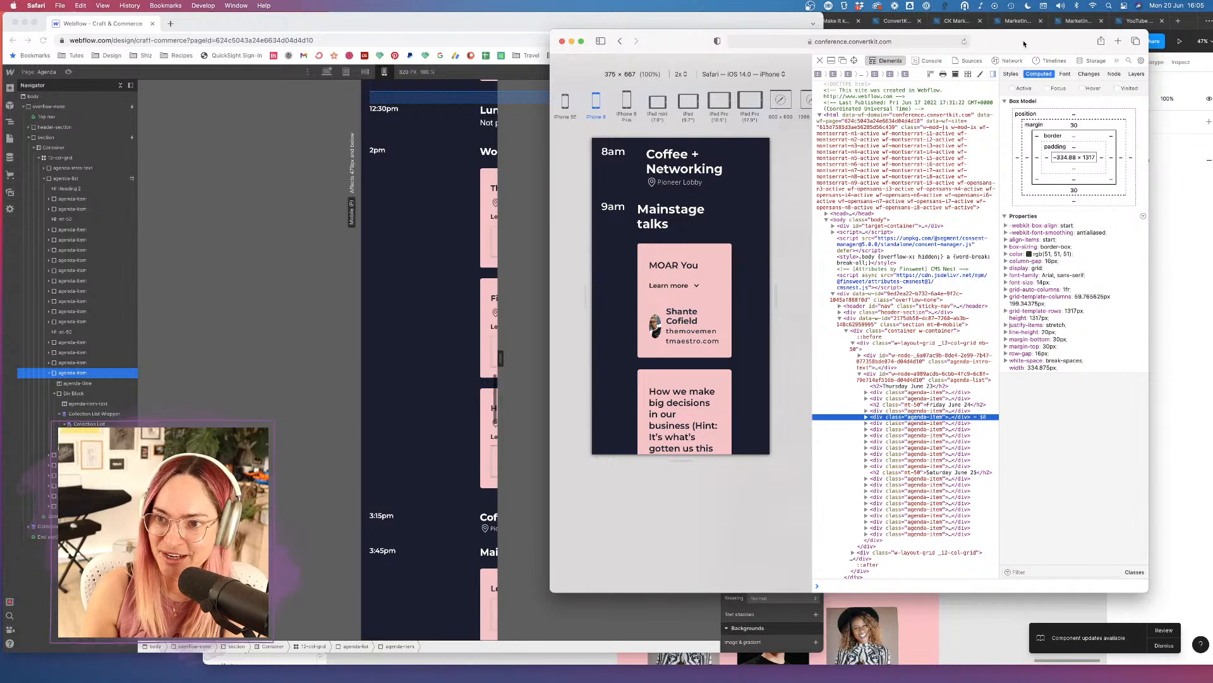
Enter craft-commerce.webflow.io in Safari's address bar, accepting the suggestion.
click(883, 43)
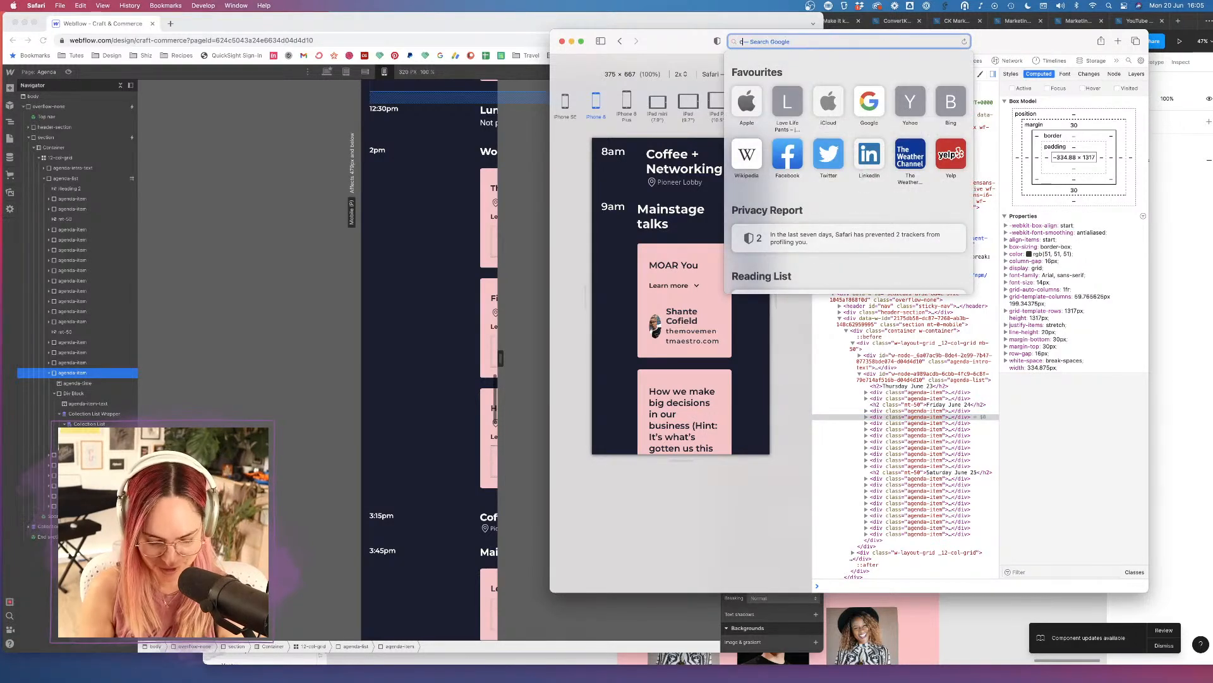
text(craft-commerce.webflow.io)
key(Right)
Load craft-commerce.webflow.io/, dismiss the cookie notice and open the Agenda page.
text(/)
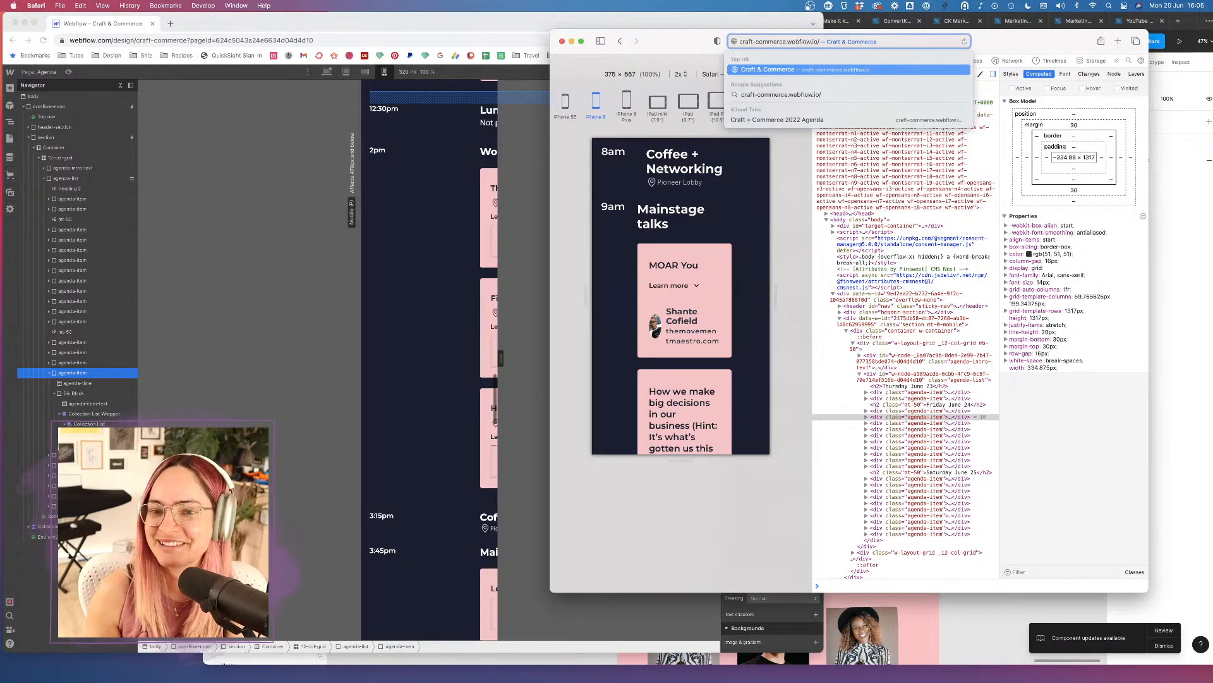
key(Return)
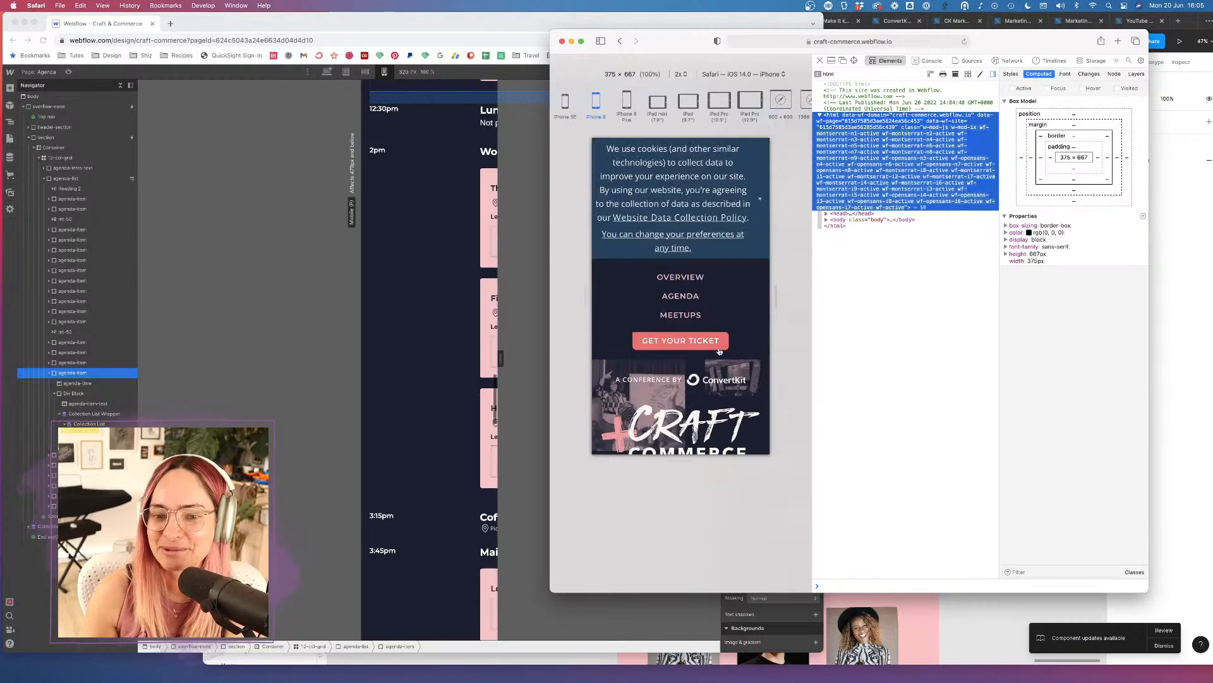
click(761, 200)
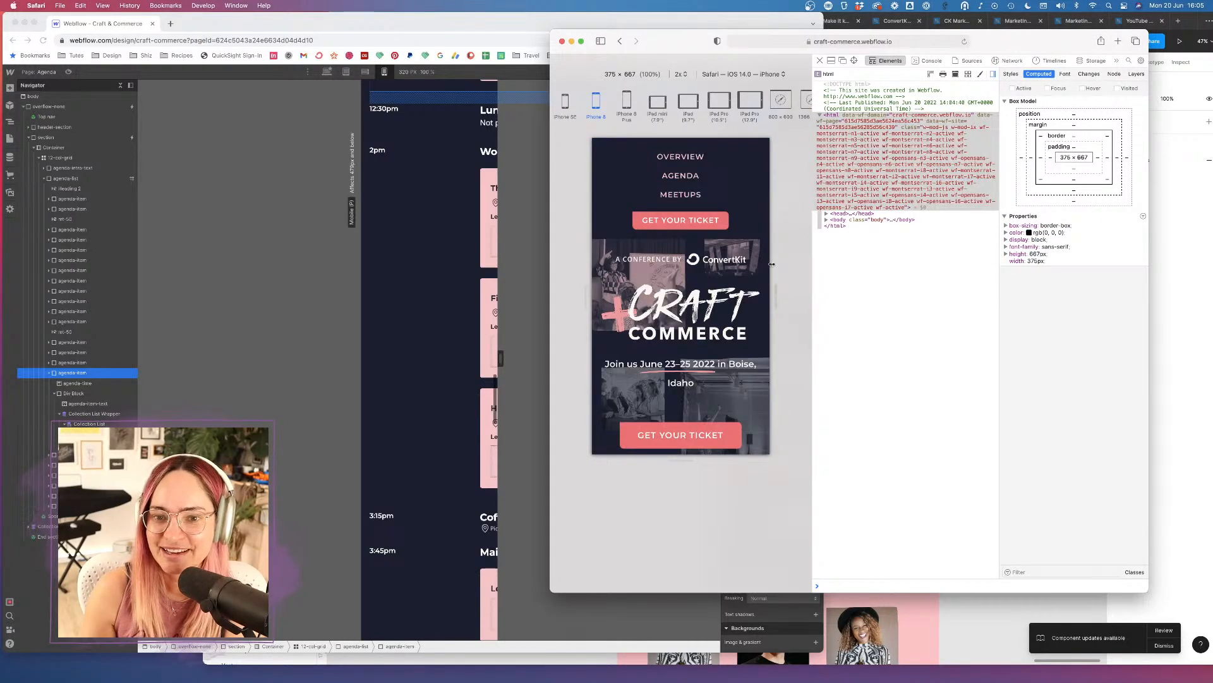
scroll(686, 181, down, 5)
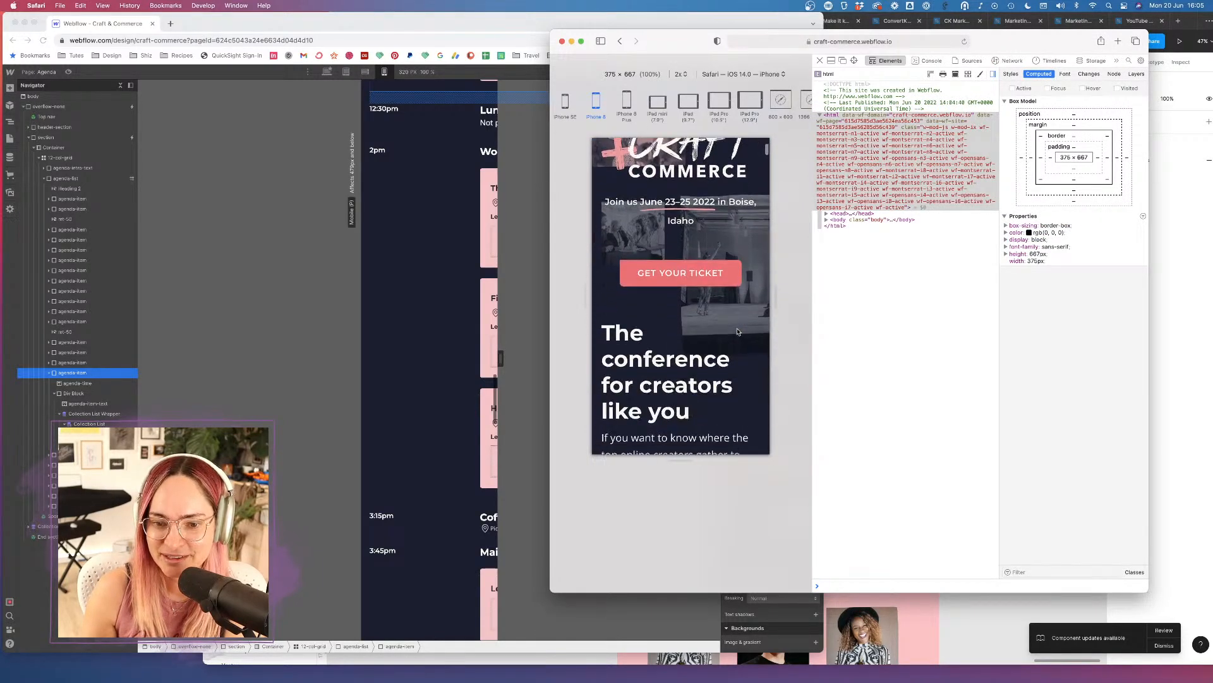
scroll(687, 182, up, 5)
click(687, 178)
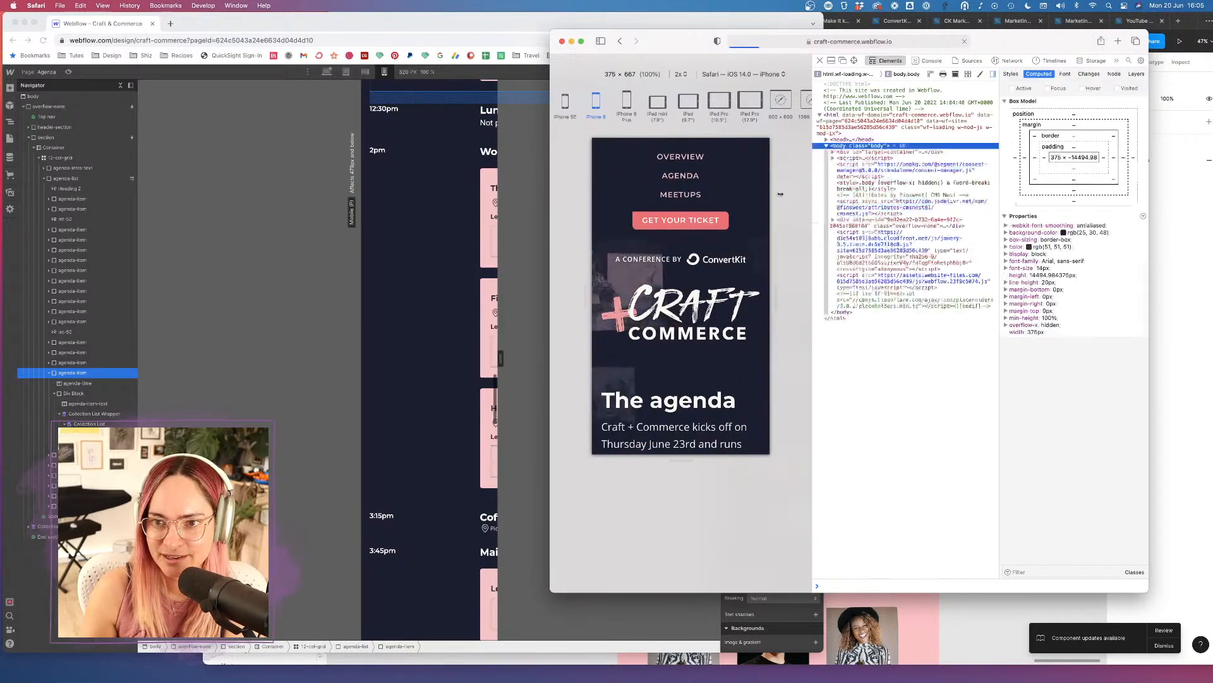
Expand and collapse the Friday June 24 MOAR You talk description, then return to Webflow.
scroll(737, 316, down, 10)
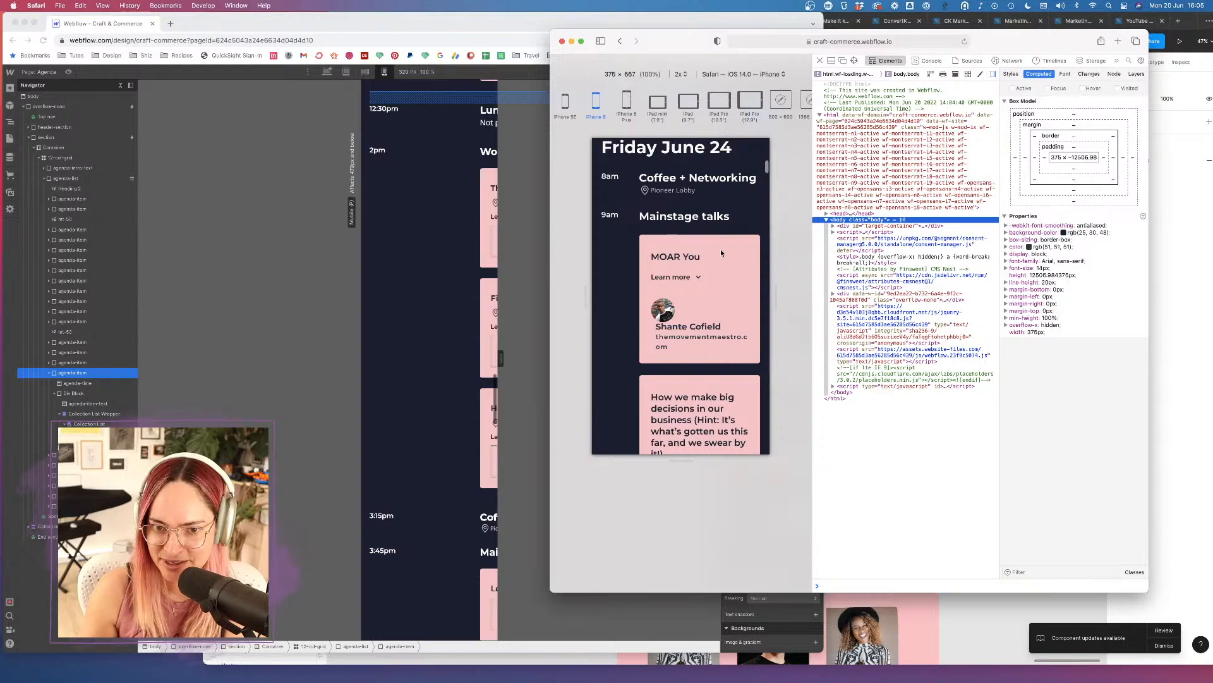
click(699, 279)
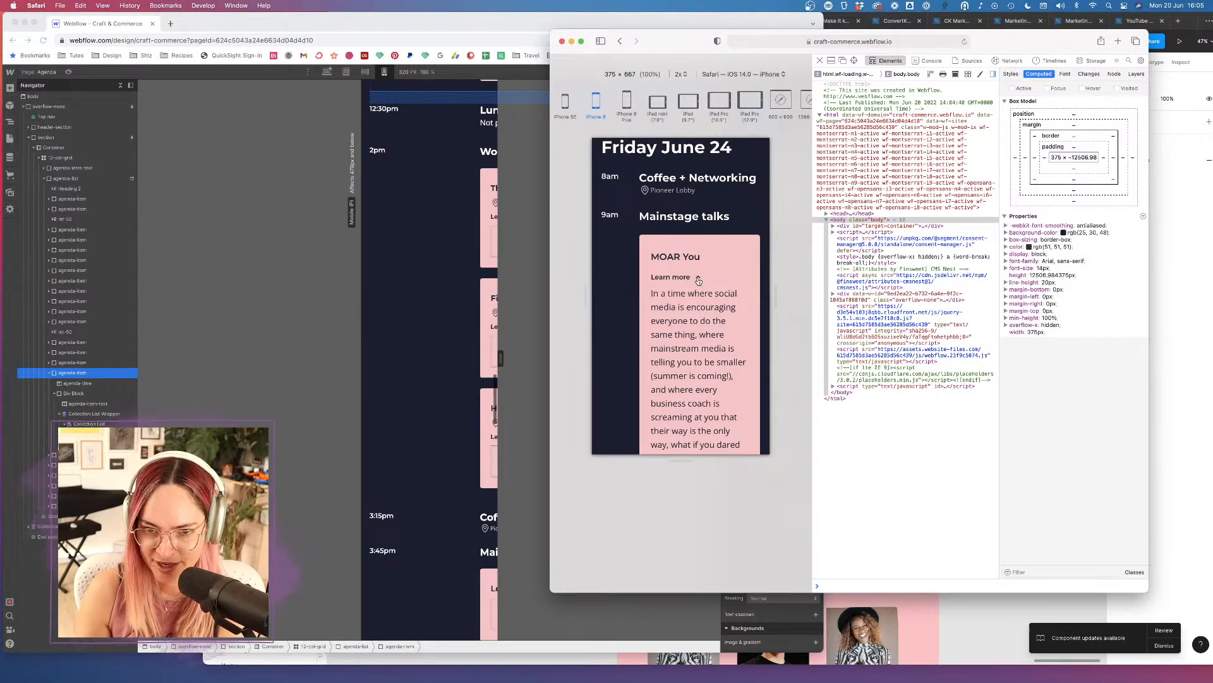
click(698, 279)
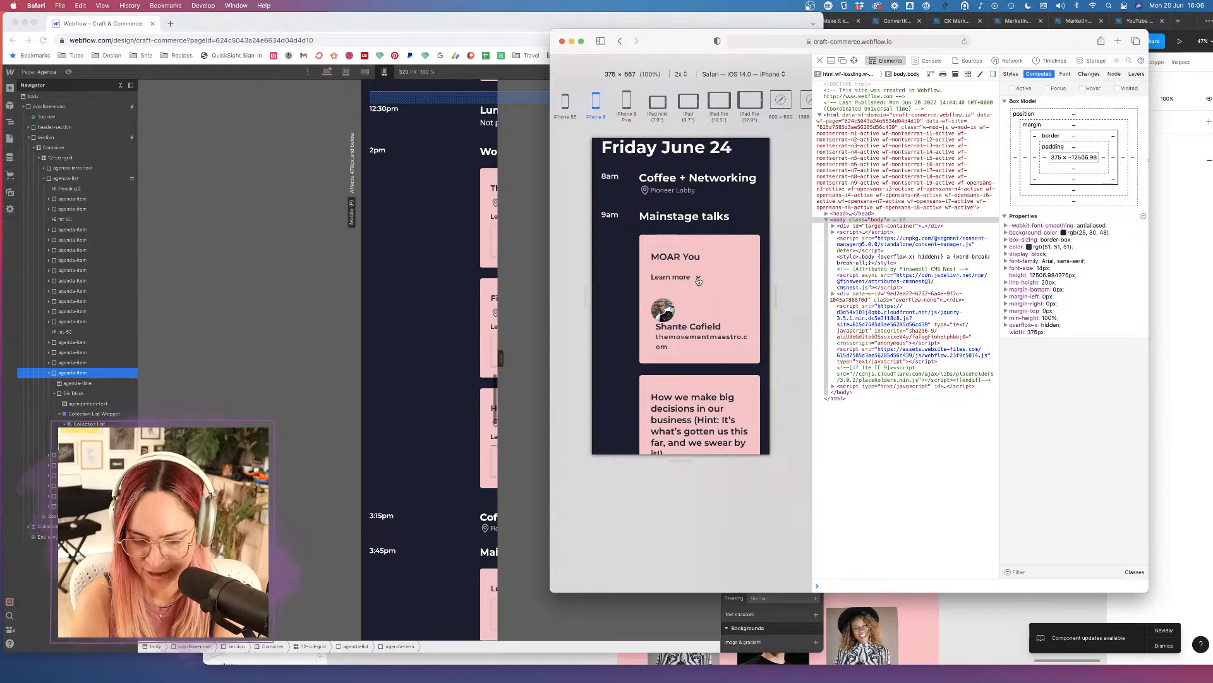
click(449, 393)
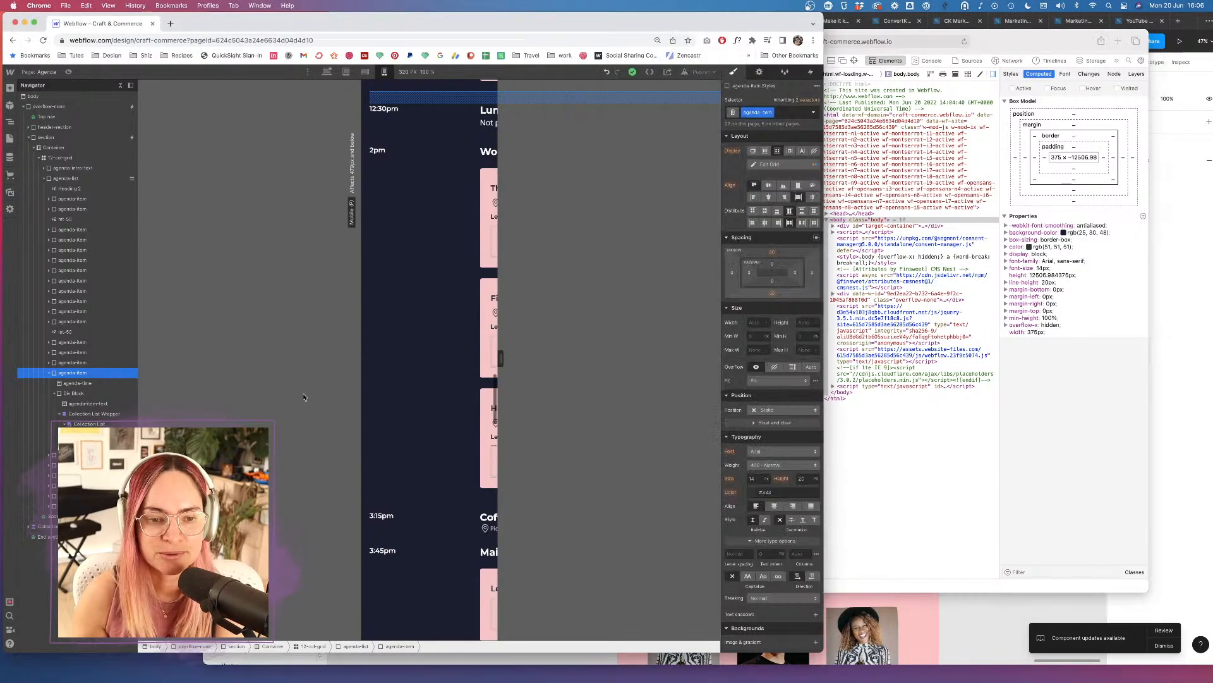
Set agenda--talk-speakers_wrapper to vertical flex direction with start alignment.
scroll(449, 392, down, 20)
scroll(448, 393, up, 4)
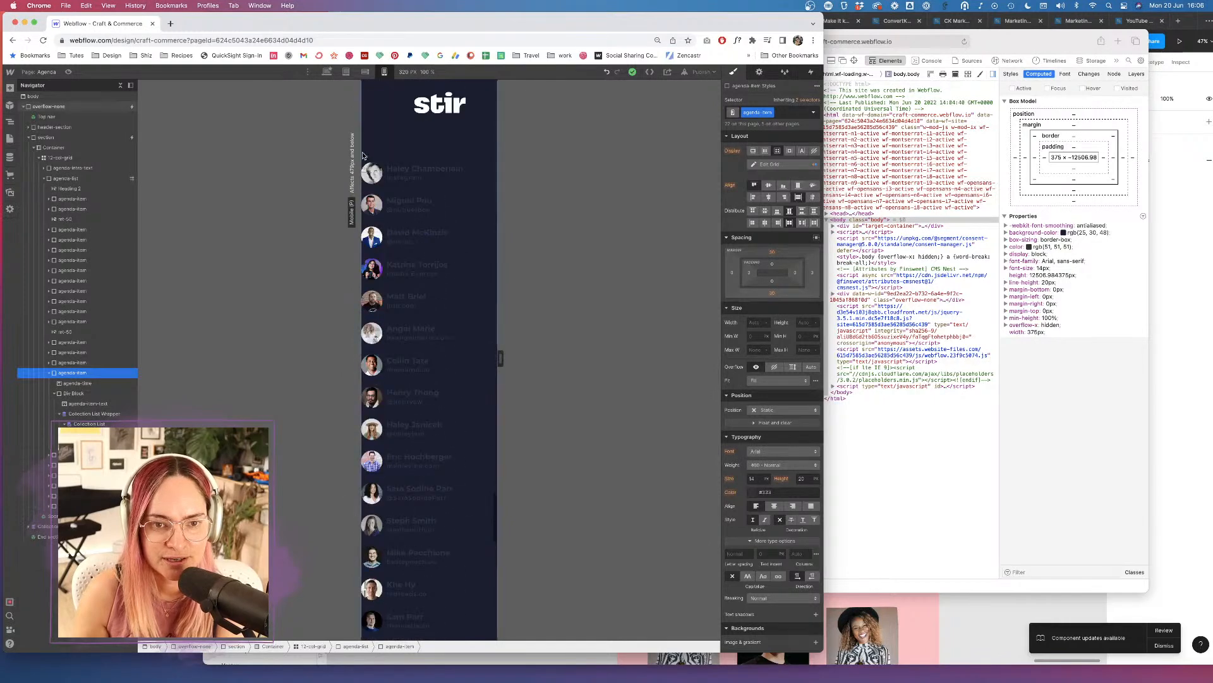
click(404, 171)
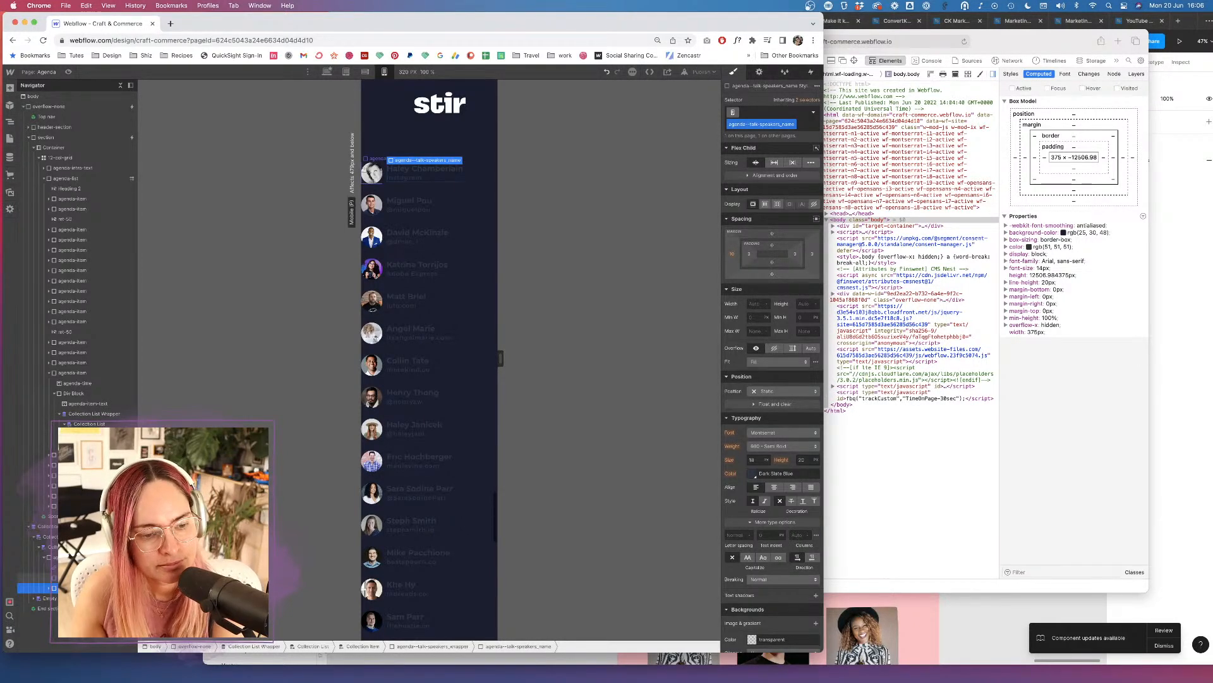
click(83, 557)
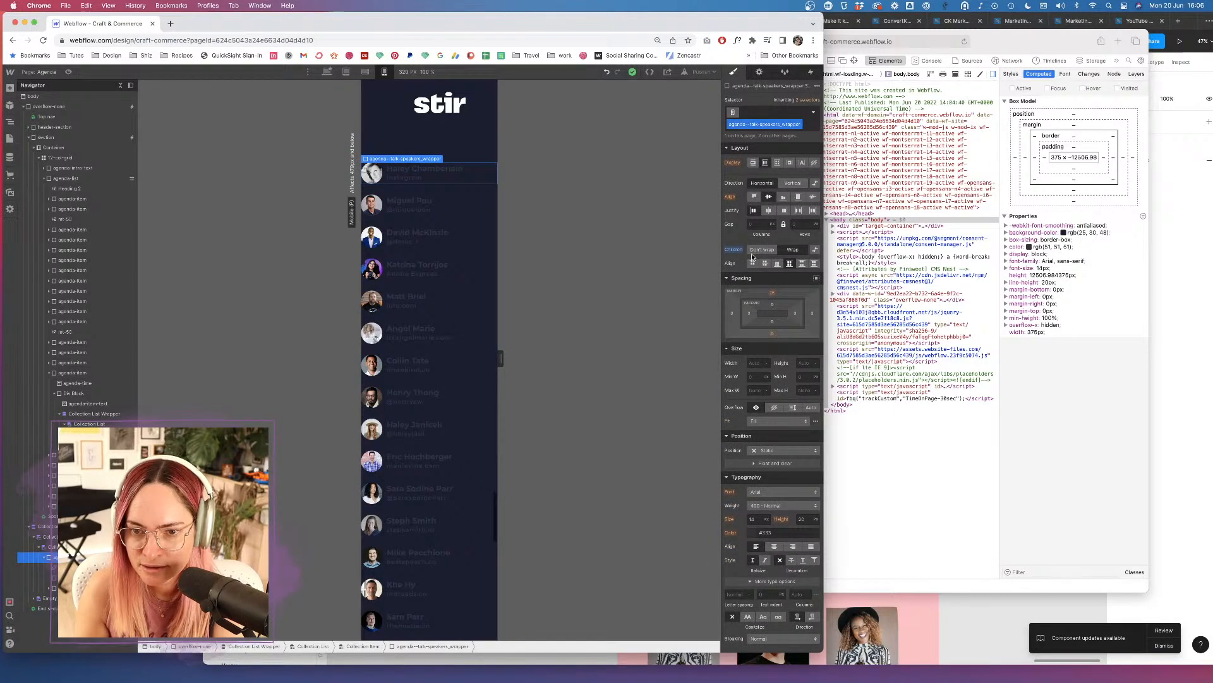
click(793, 183)
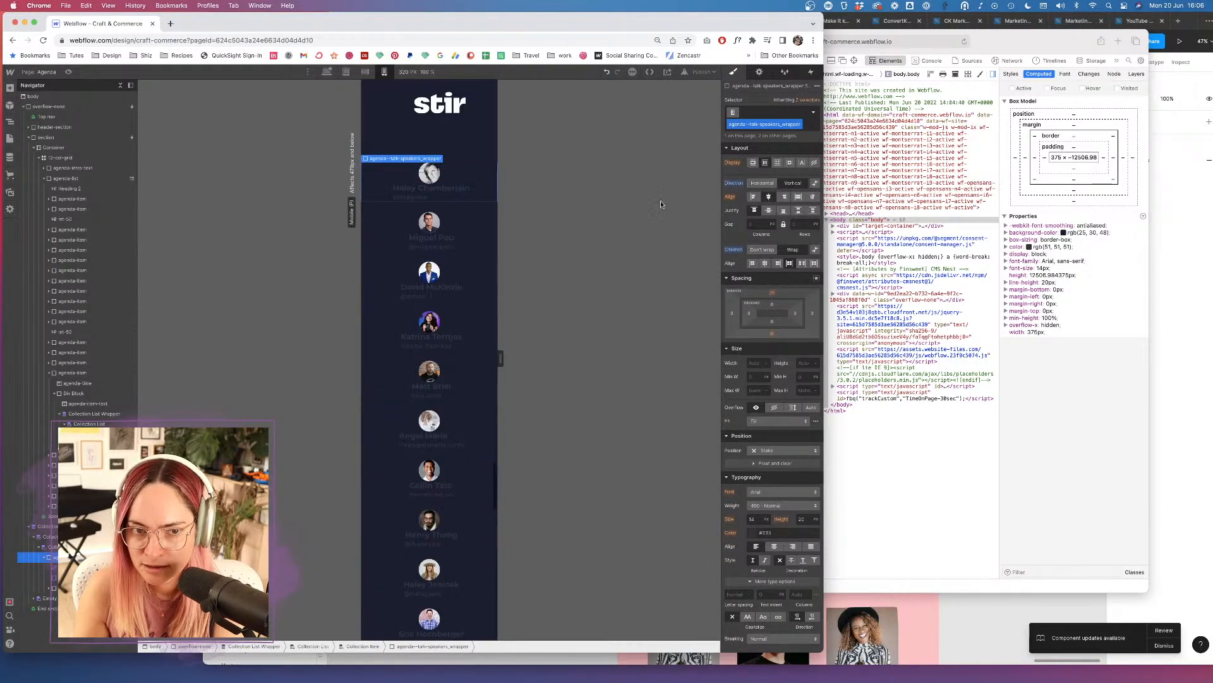
click(753, 196)
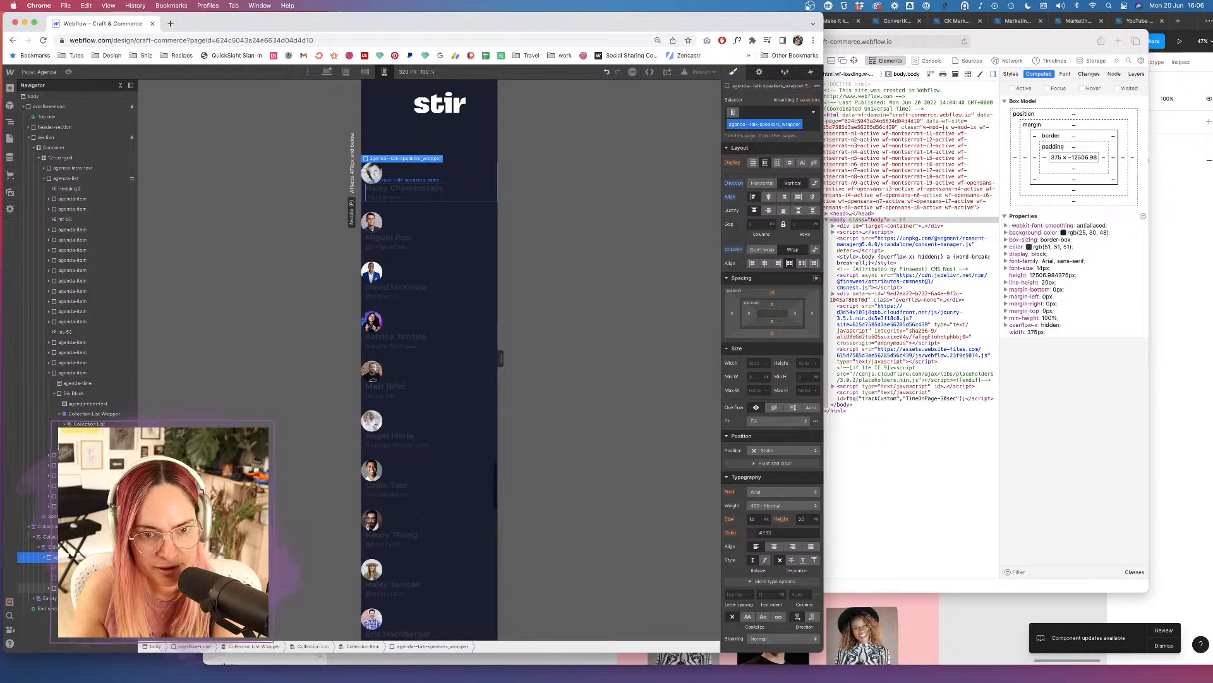
Give the speaker name a 0 left margin and 10px top margin, then check the mobile preview.
click(404, 188)
click(733, 254)
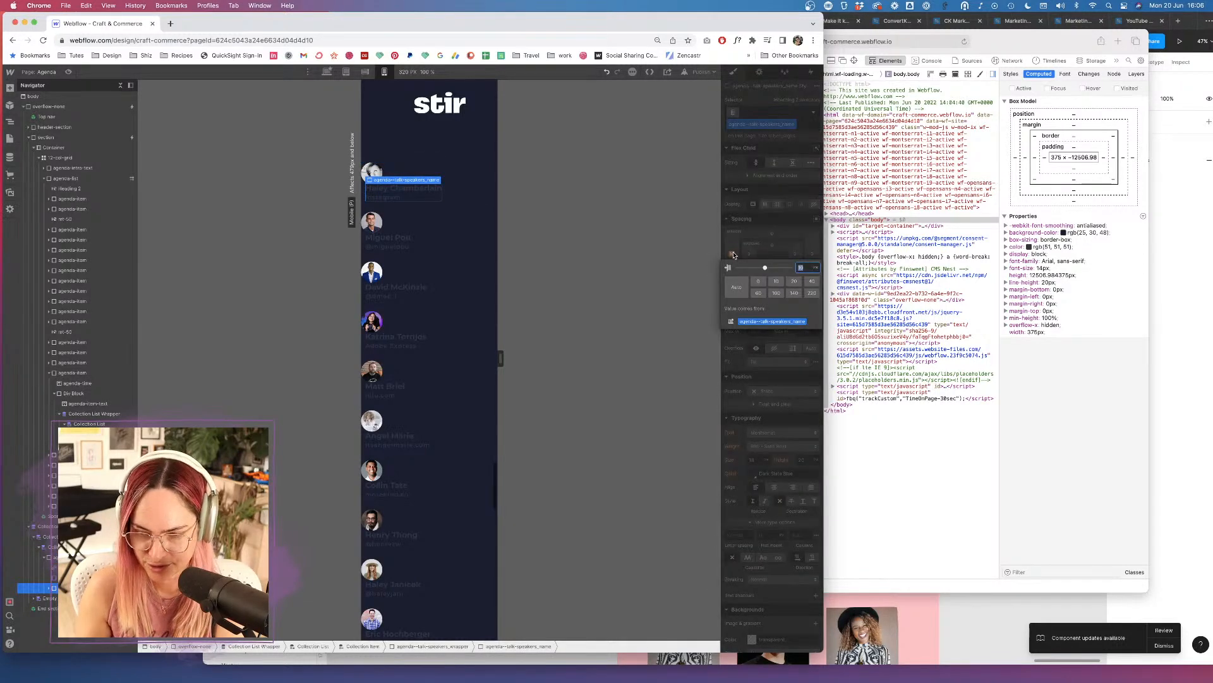
text(0)
key(Return)
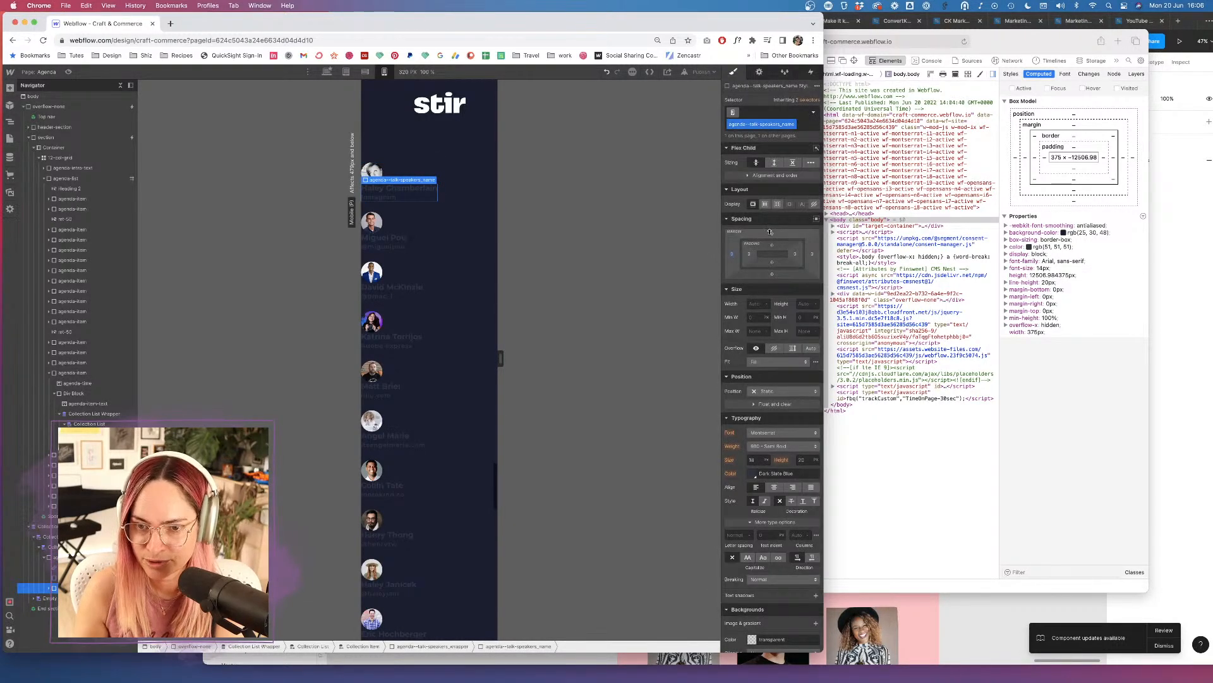
click(772, 234)
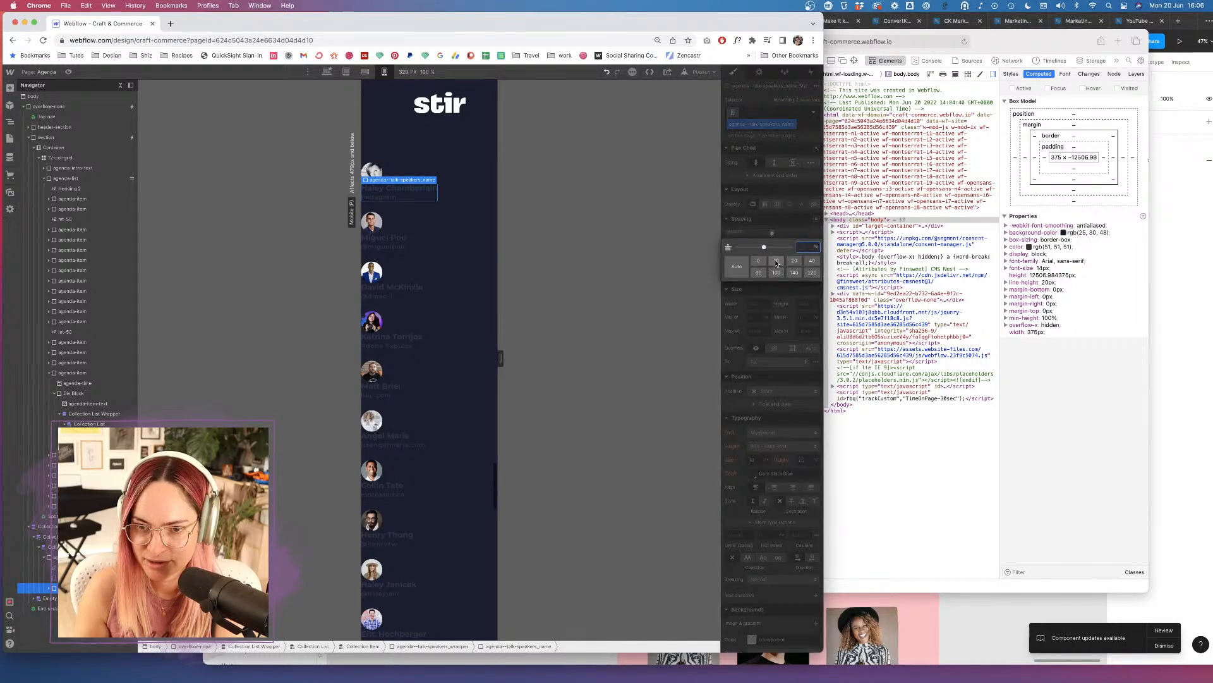
click(777, 261)
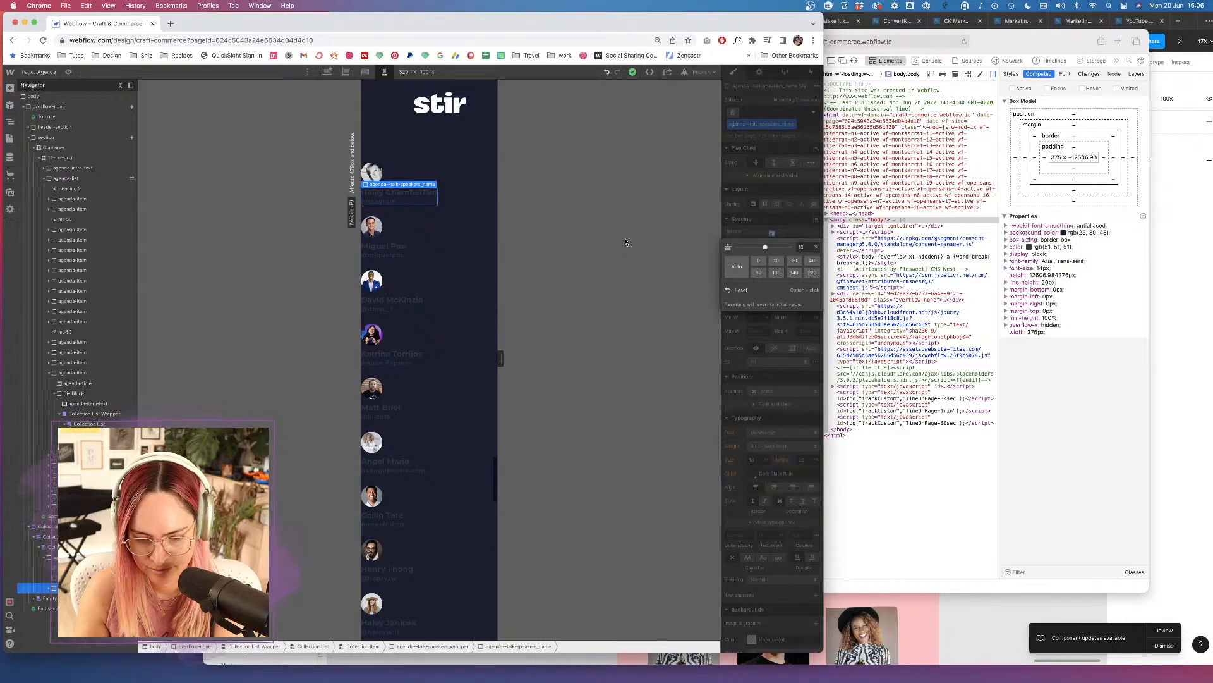
click(1097, 390)
scroll(714, 350, down, 8)
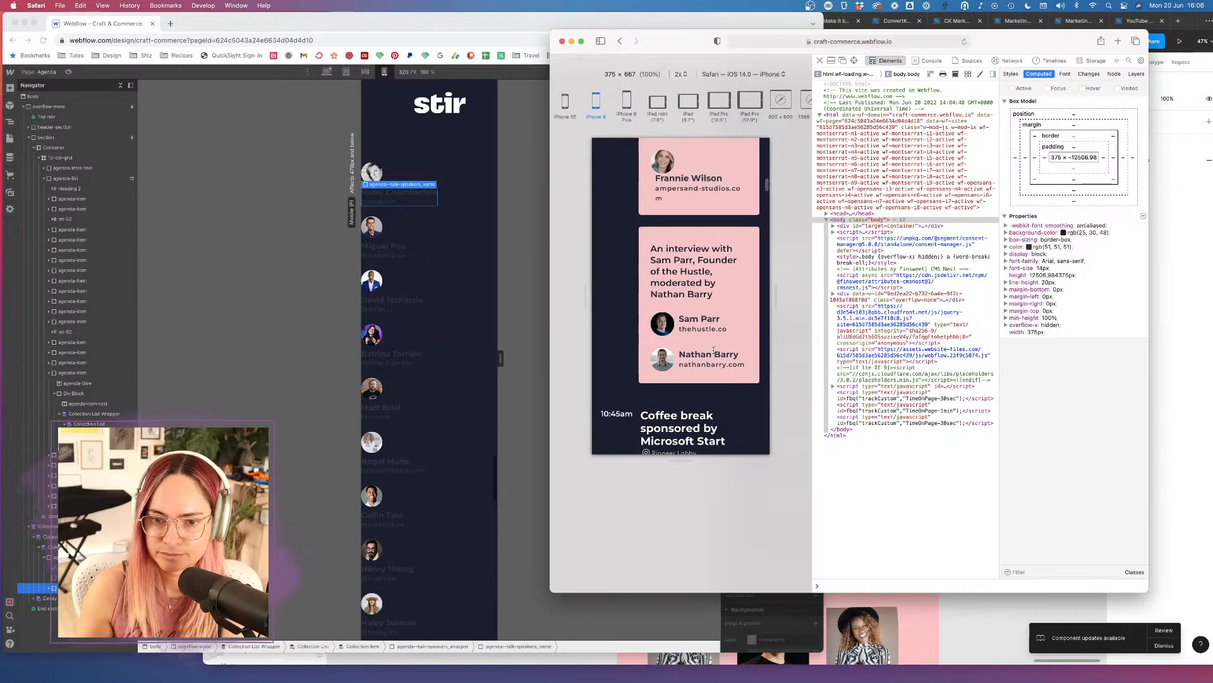
Publish the latest Webflow changes with Publish to Selected Domains.
click(259, 244)
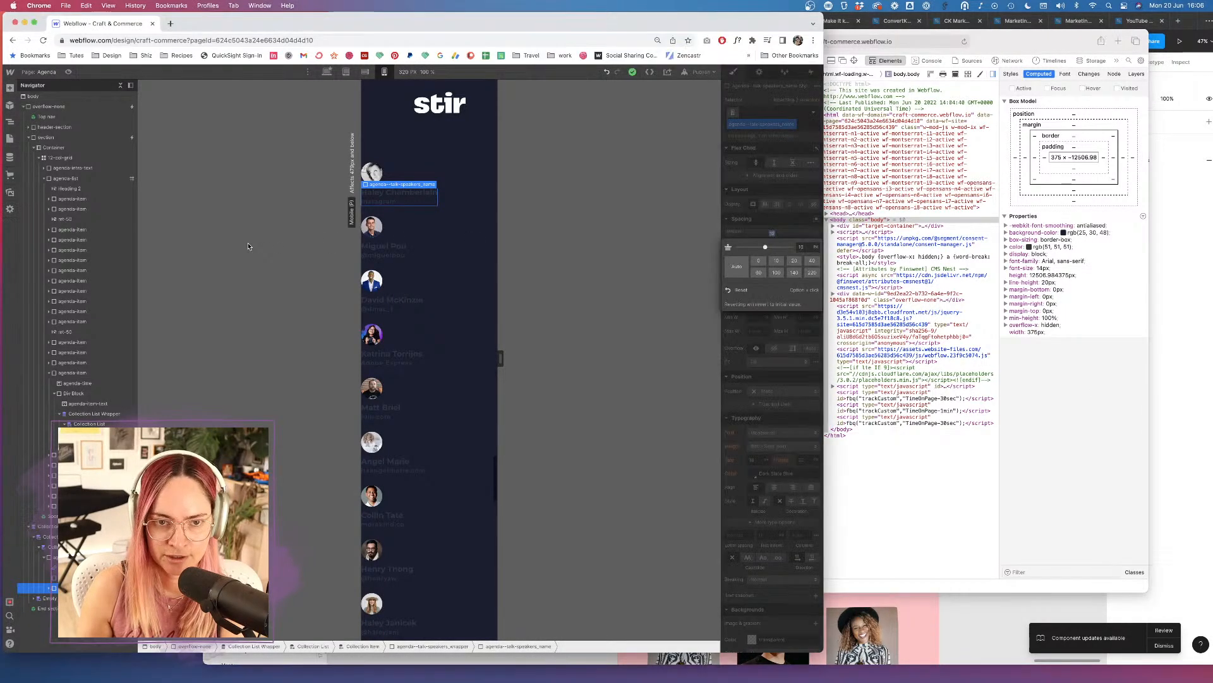
click(706, 74)
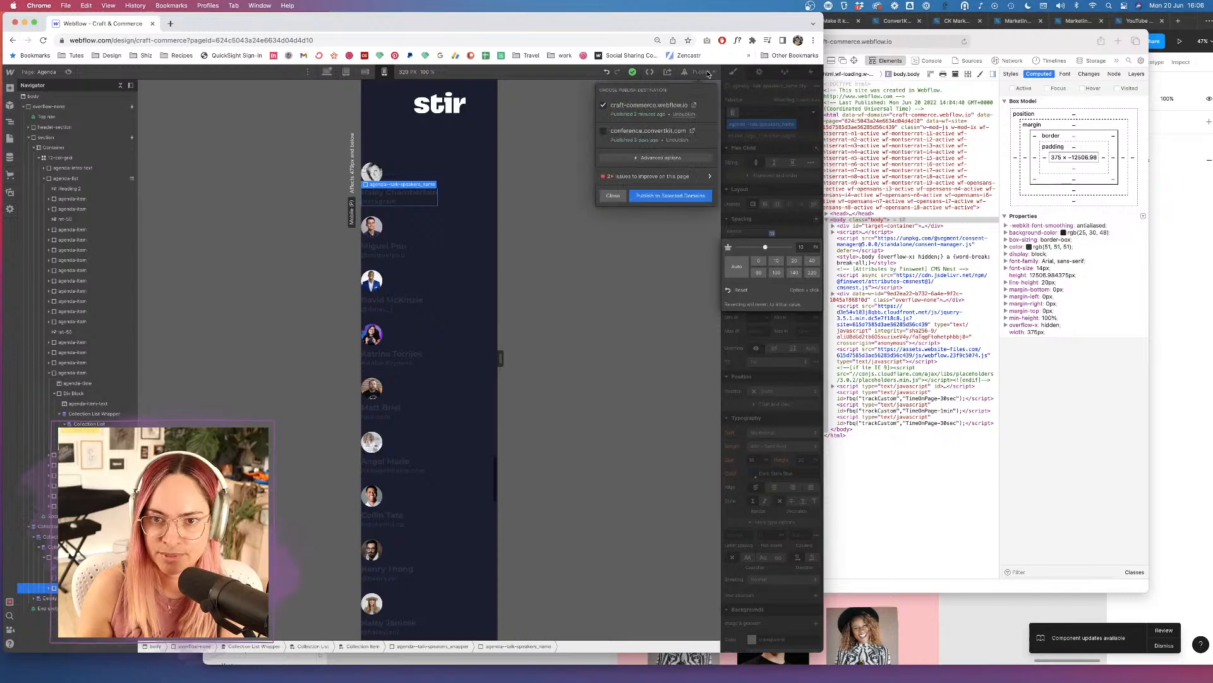
click(678, 198)
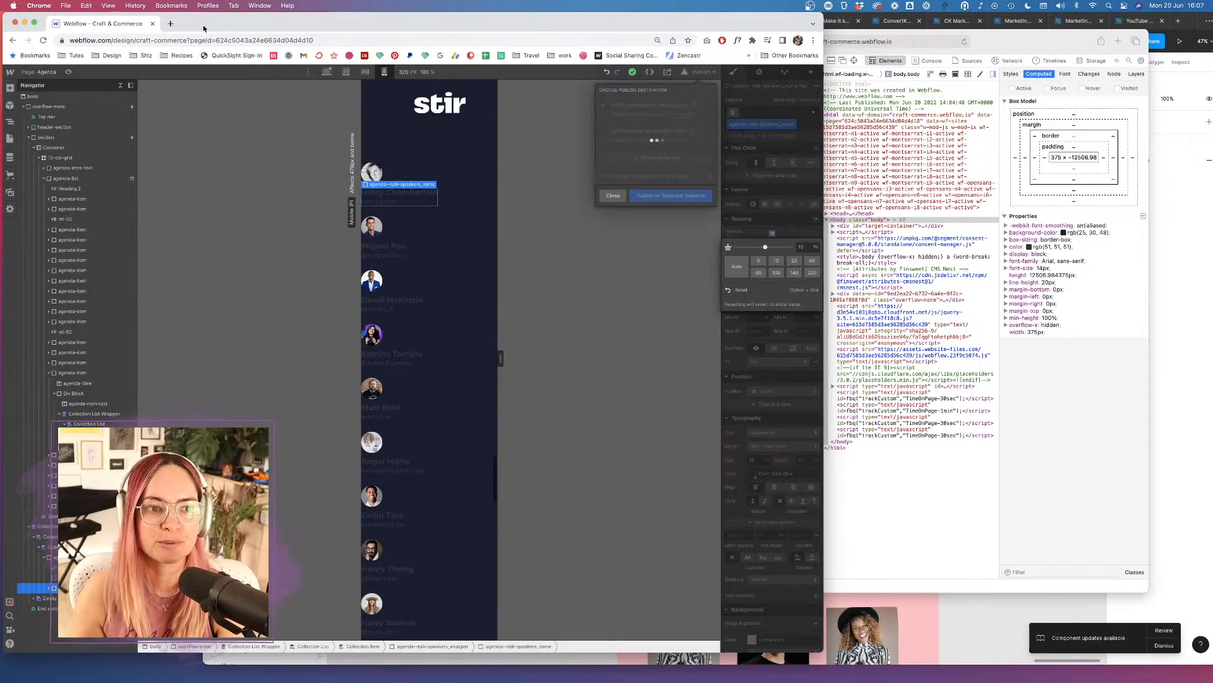
Search Google in a new tab for 'finsweet attributes multi reference'.
click(171, 24)
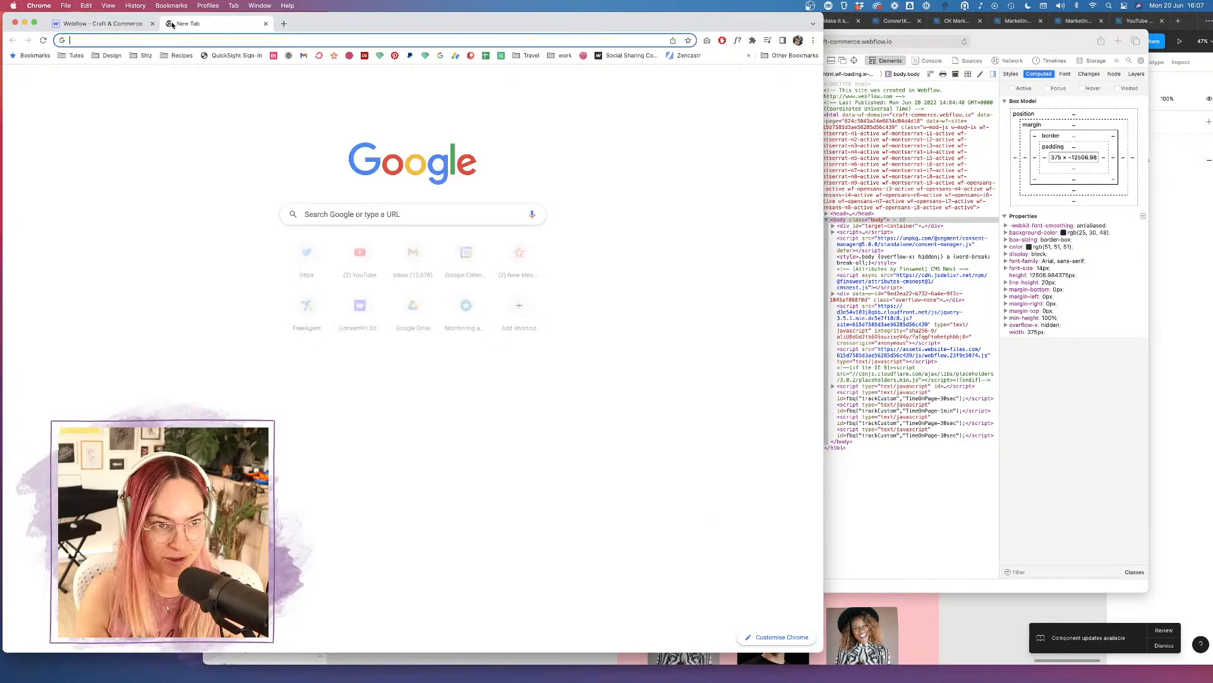
text(fin sweet)
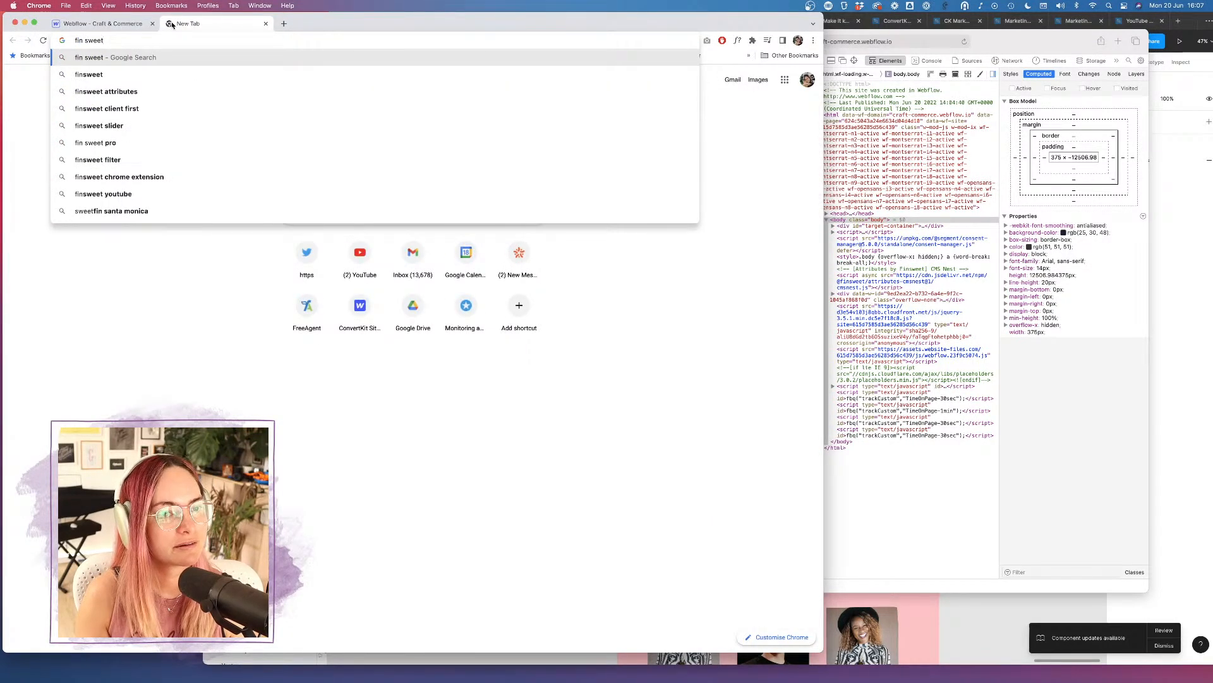
key(Down)
key(Down)
text(multi)
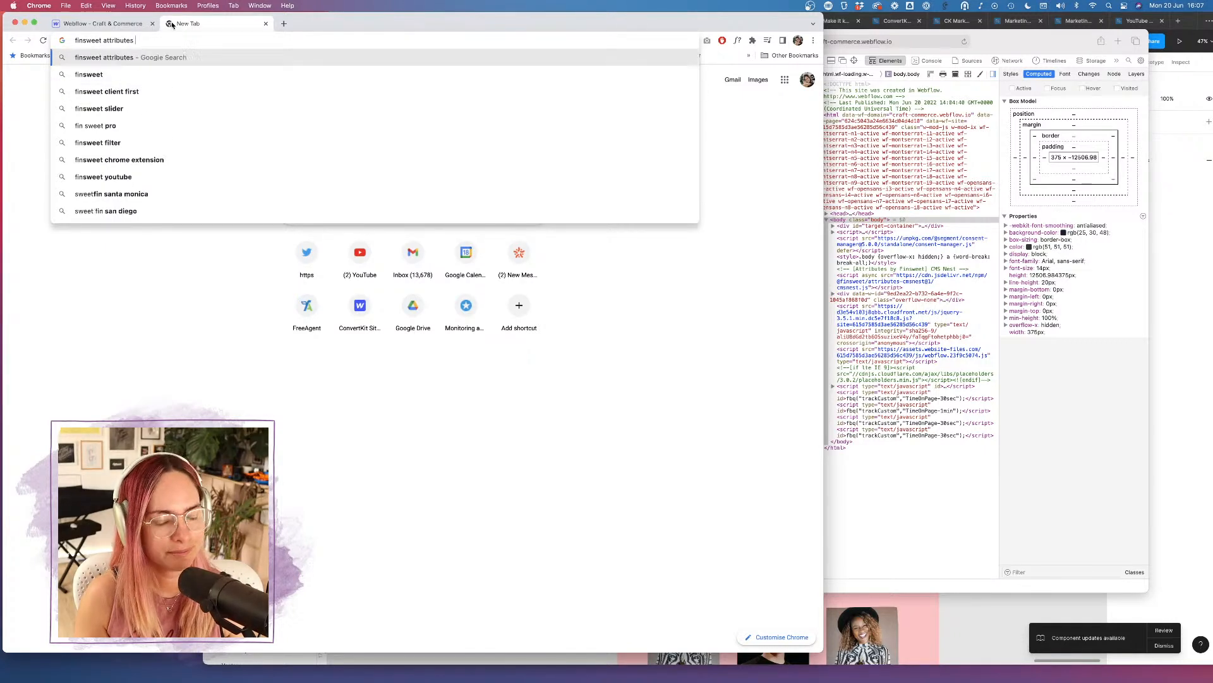
text( reference)
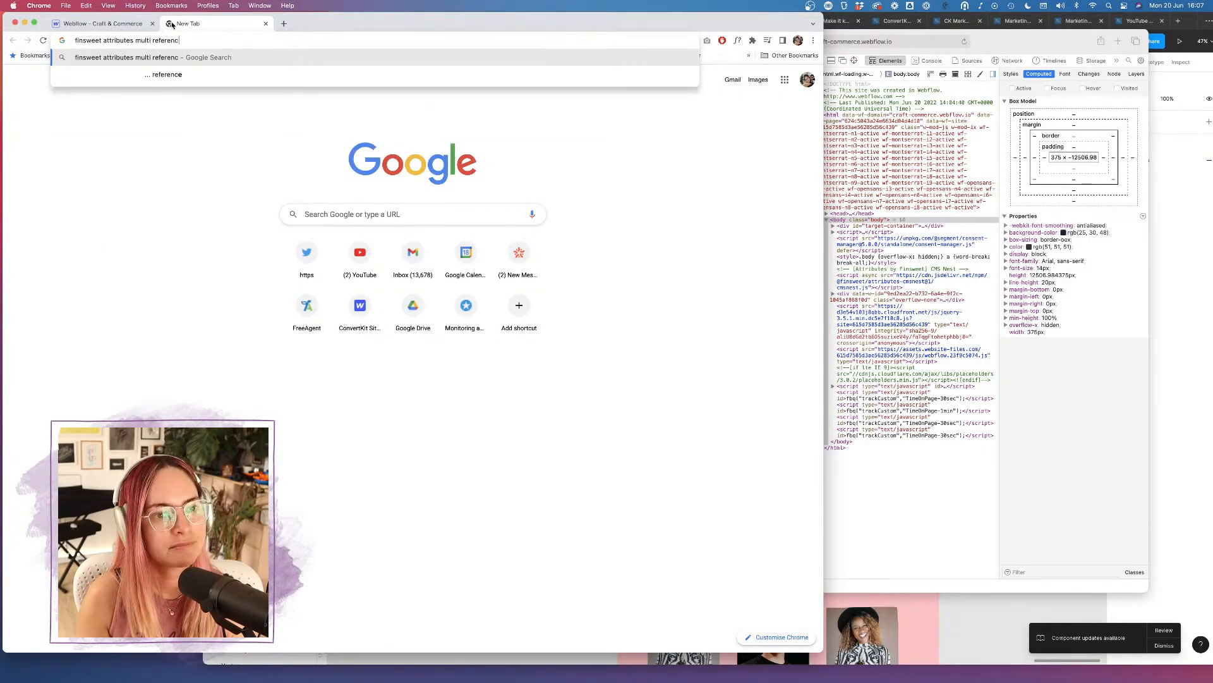
key(Return)
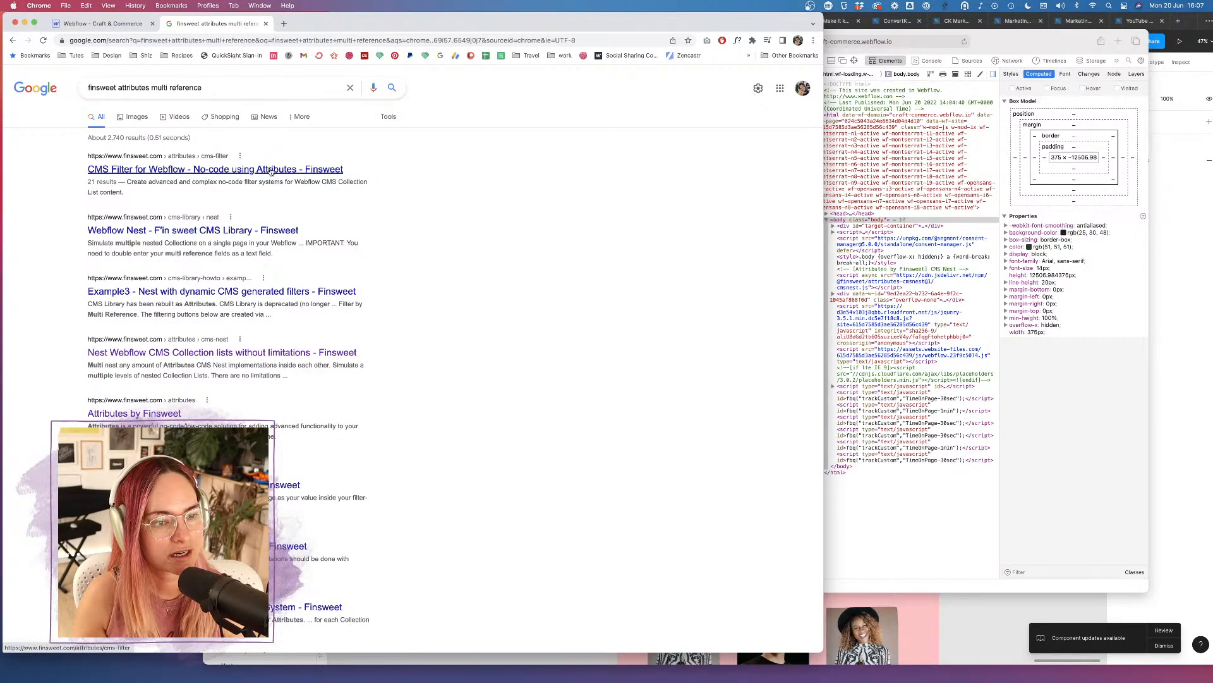
Open the Finsweet Attributes CMS Nest page and read its Step #1 and Step #2 instructions.
click(296, 356)
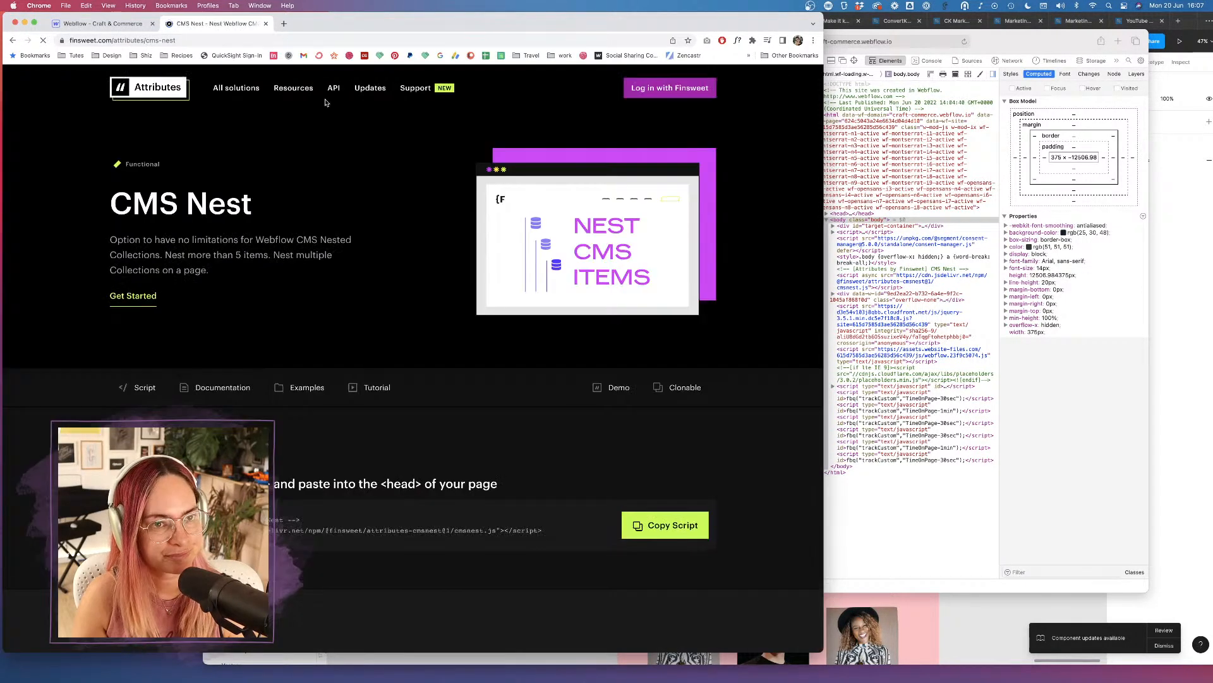
click(235, 40)
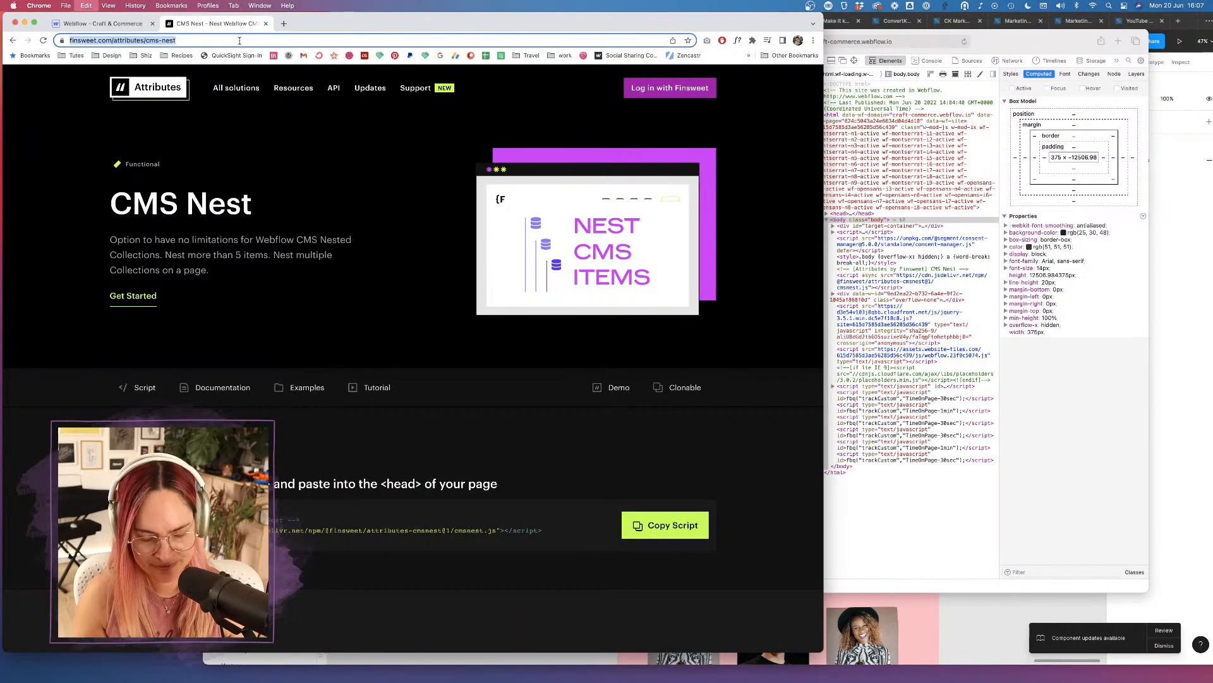
scroll(459, 321, down, 10)
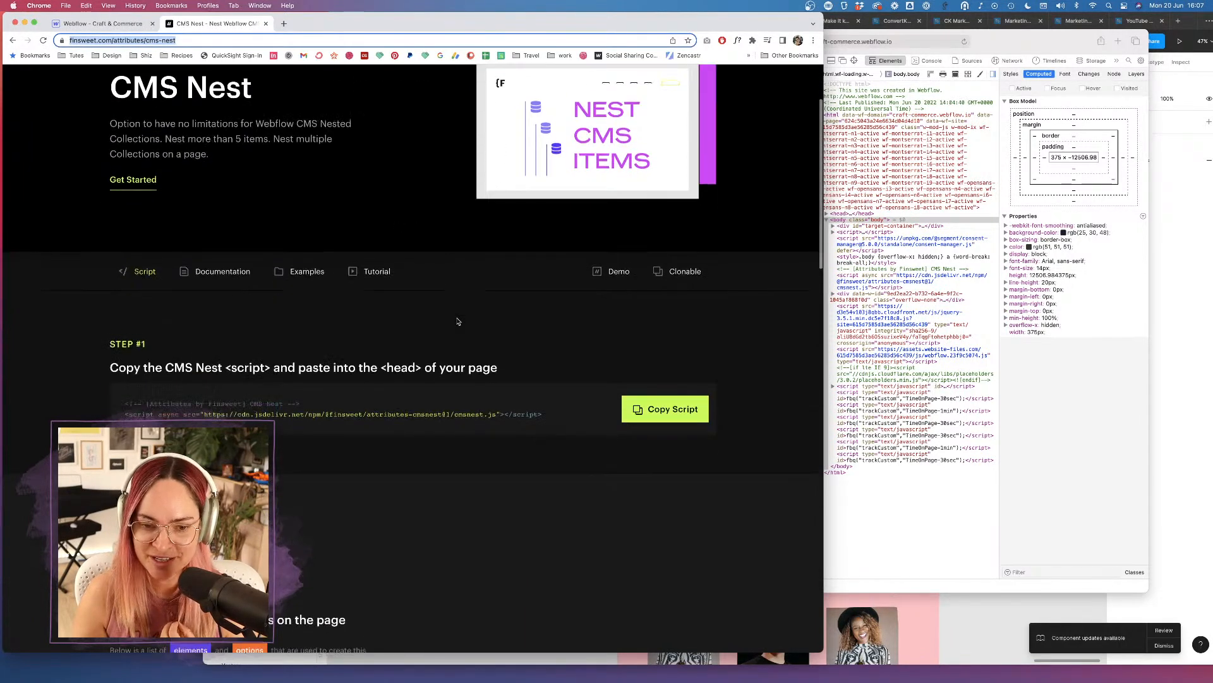
scroll(459, 321, up, 10)
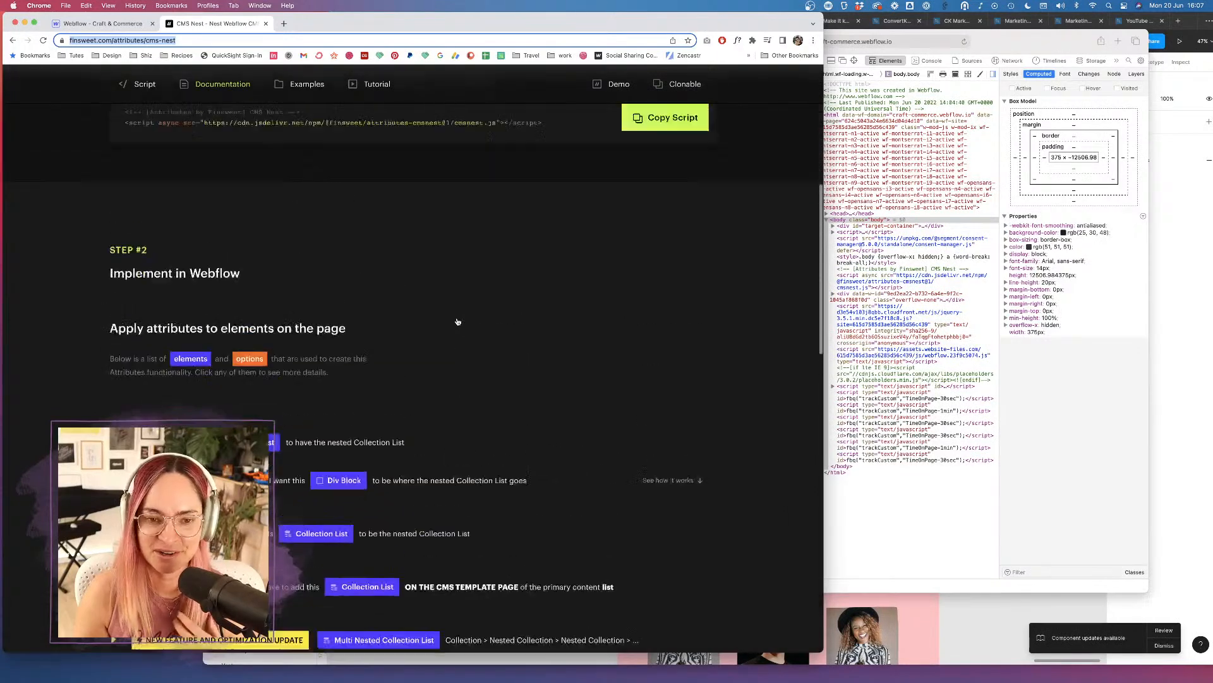
scroll(460, 284, up, 2)
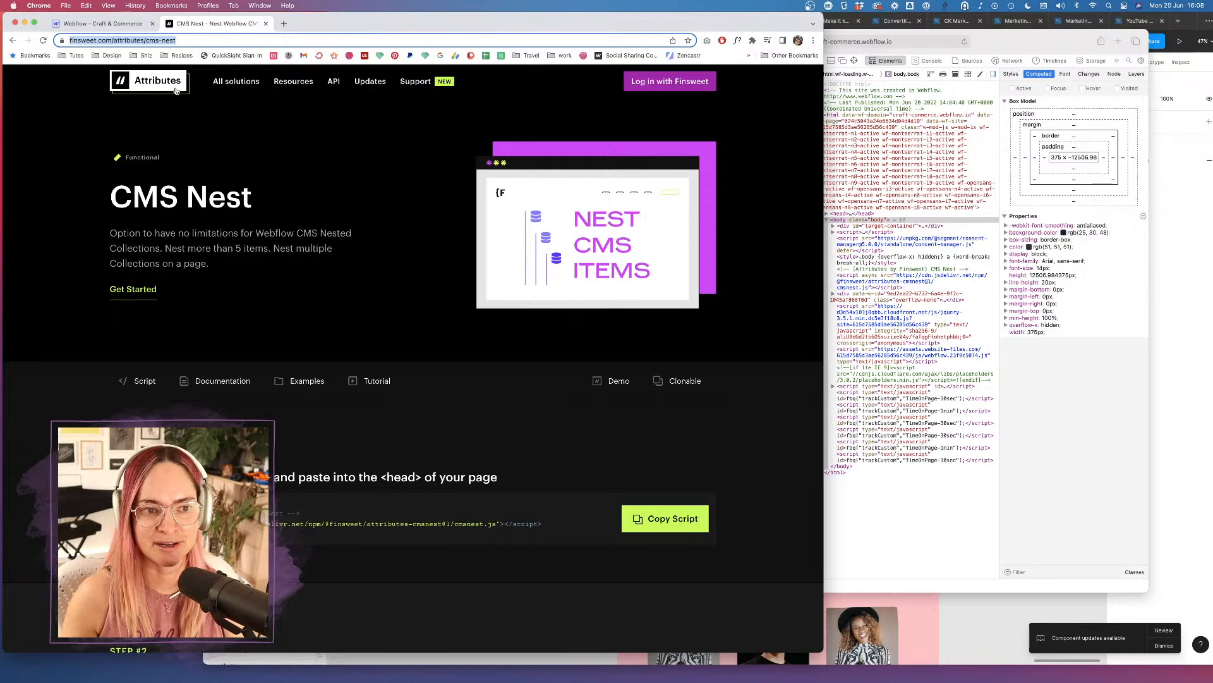
scroll(457, 386, down, 5)
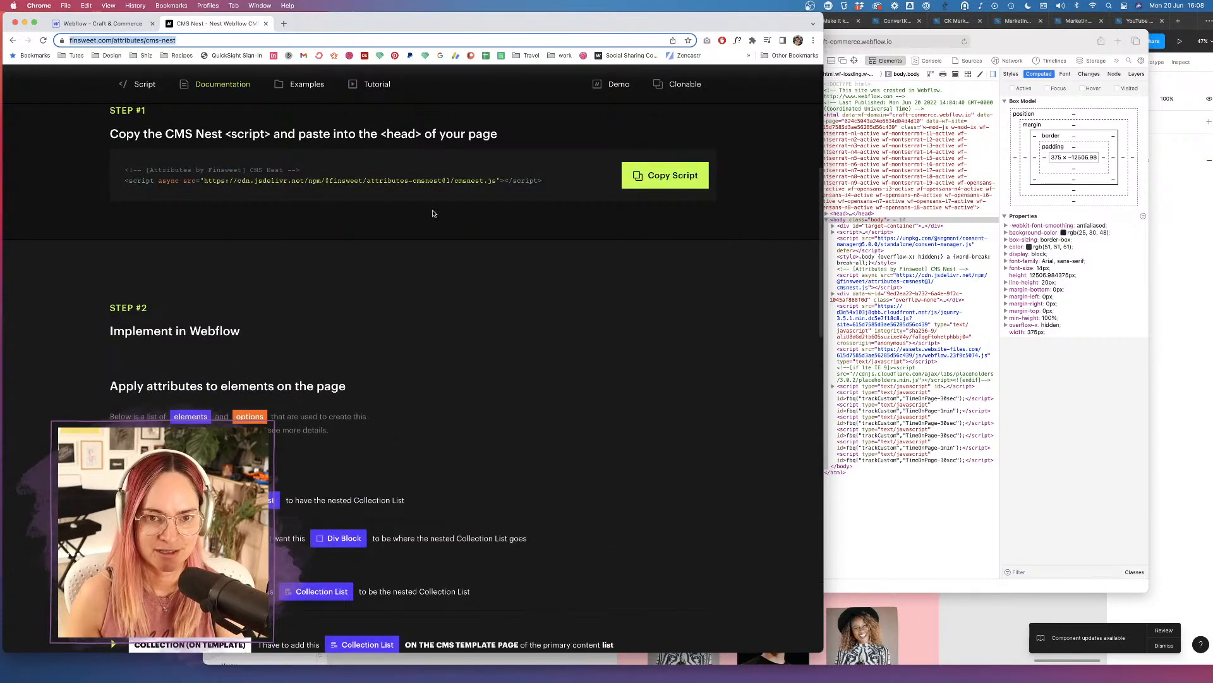
scroll(284, 443, down, 3)
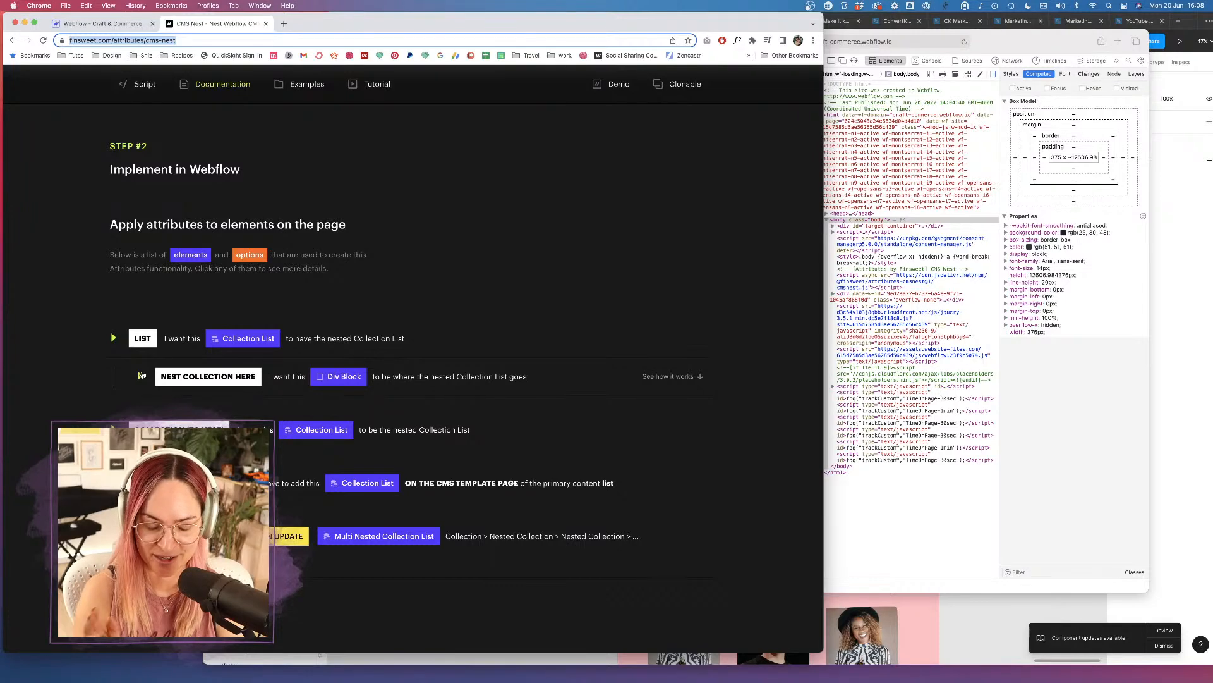
scroll(486, 171, up, 6)
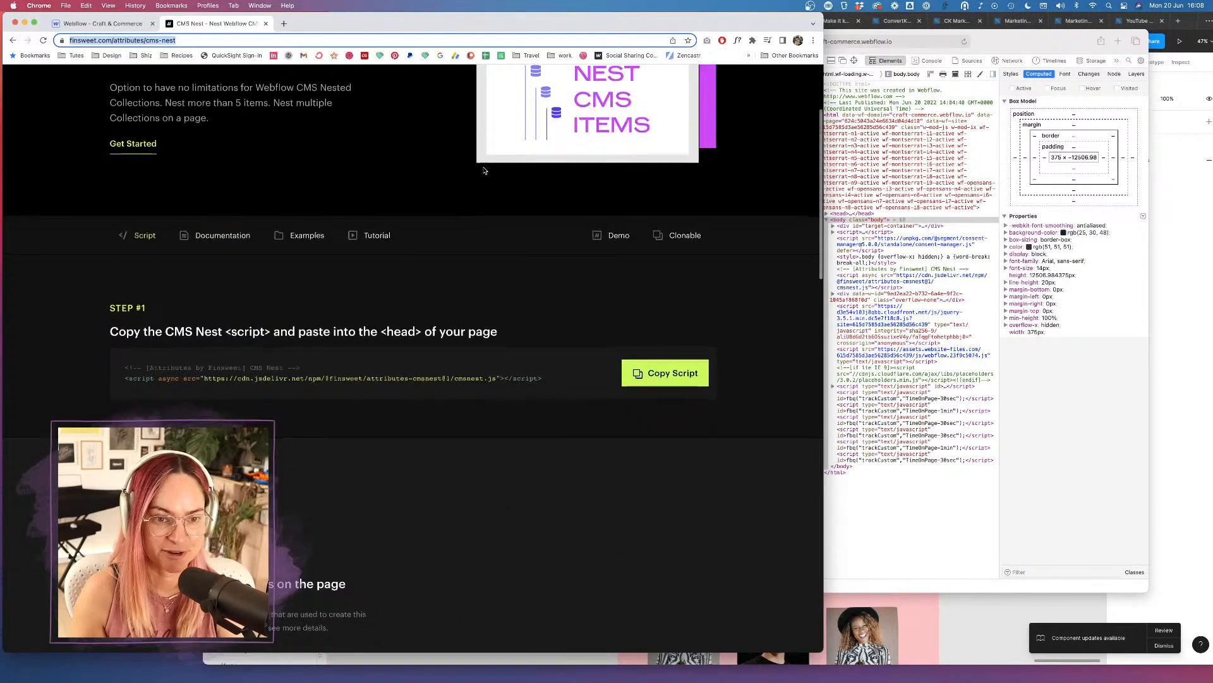
scroll(484, 171, up, 3)
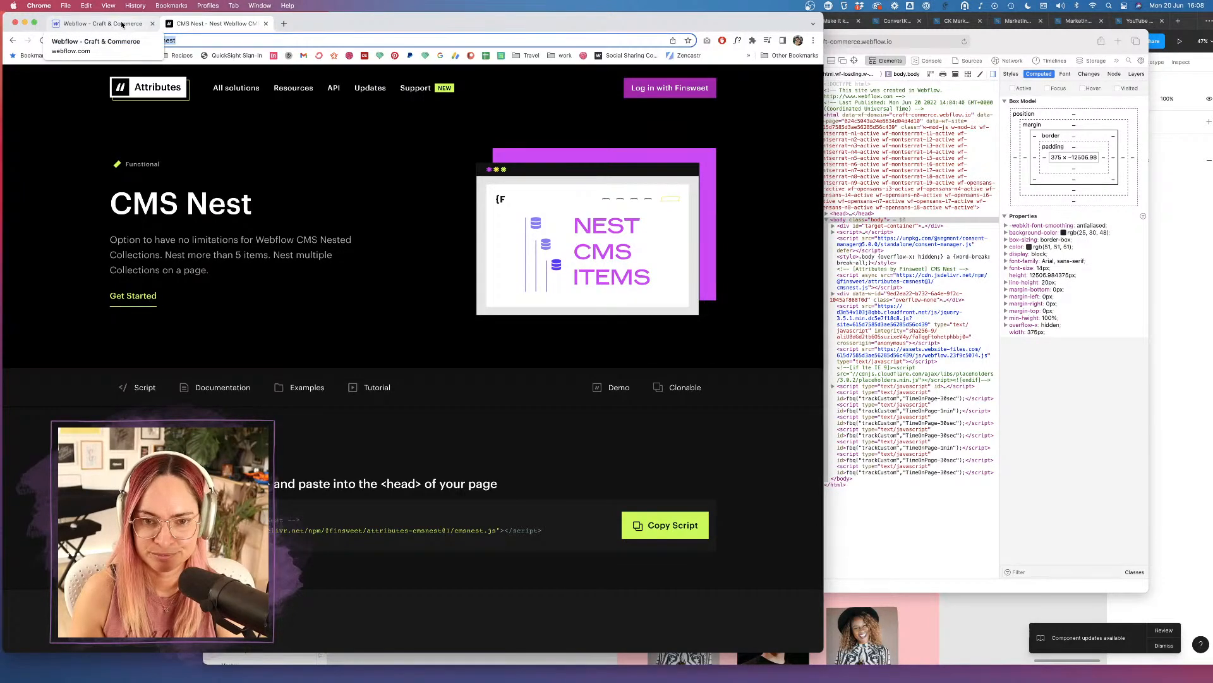
click(122, 24)
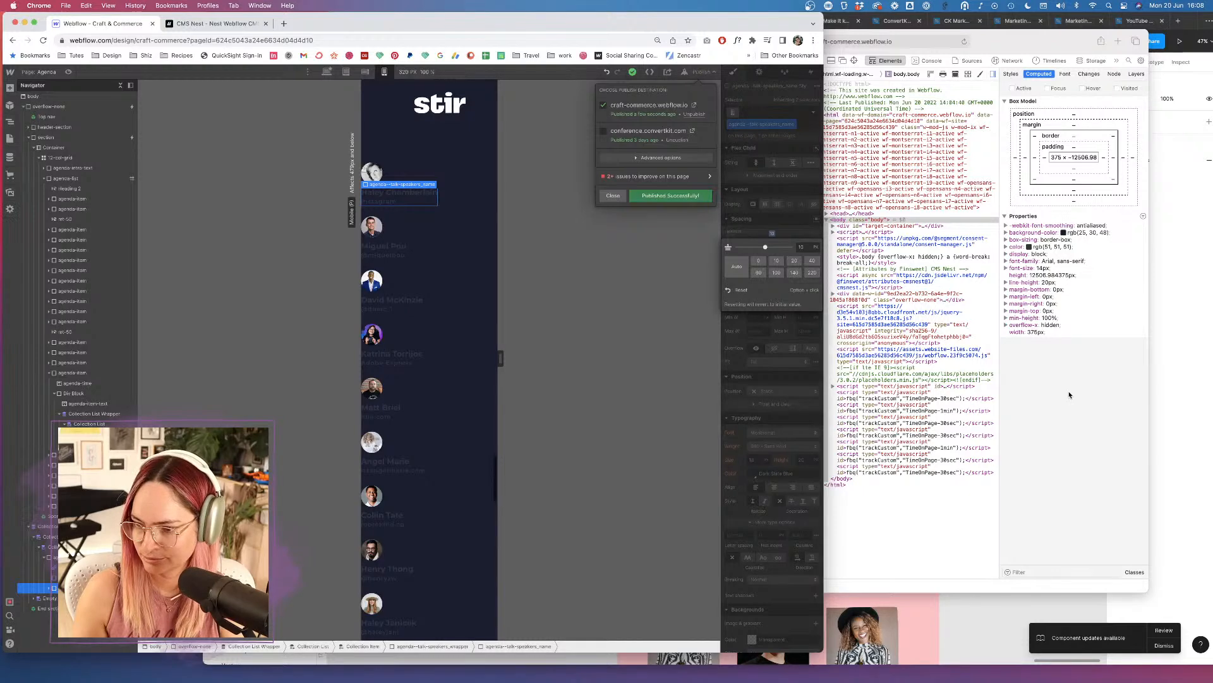
Bring Safari's responsive preview forward and move its window slightly right.
click(1104, 415)
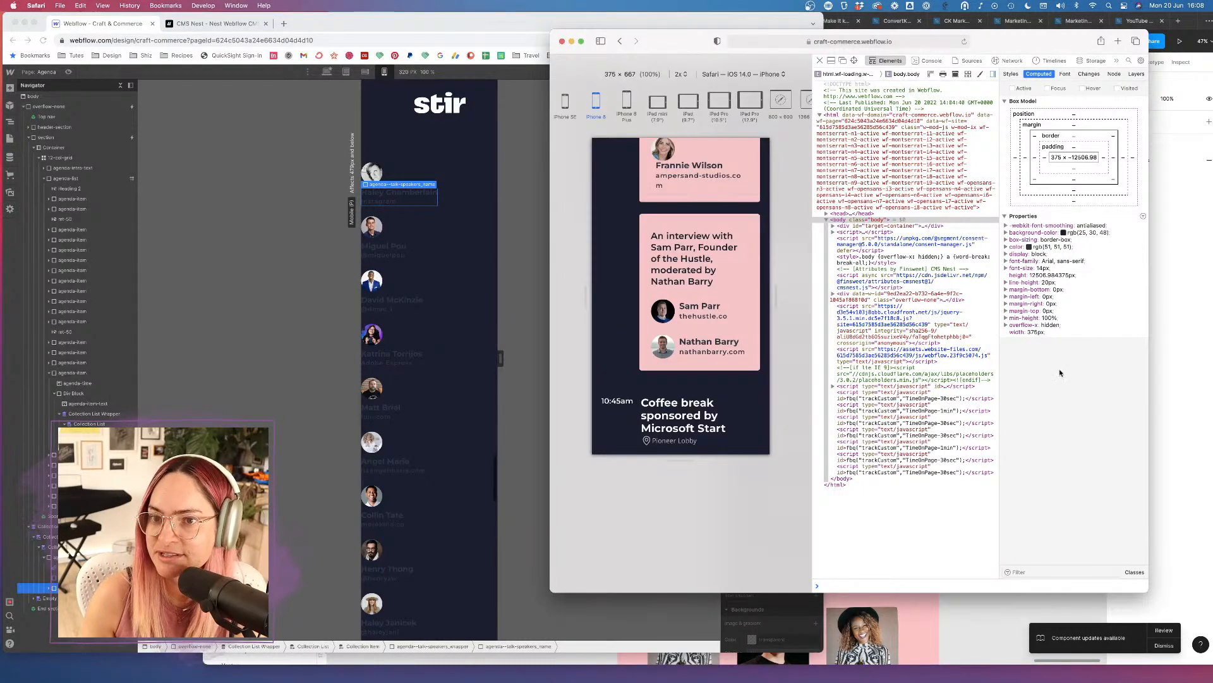
drag(1029, 41, 1075, 37)
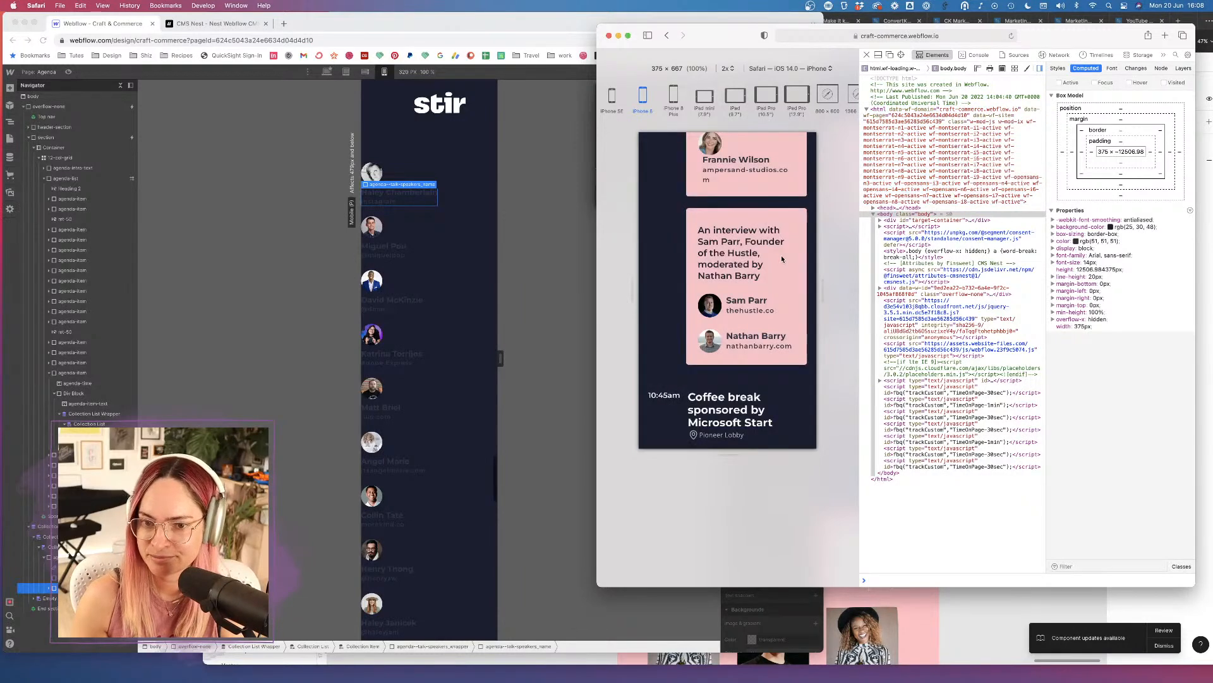
click(573, 153)
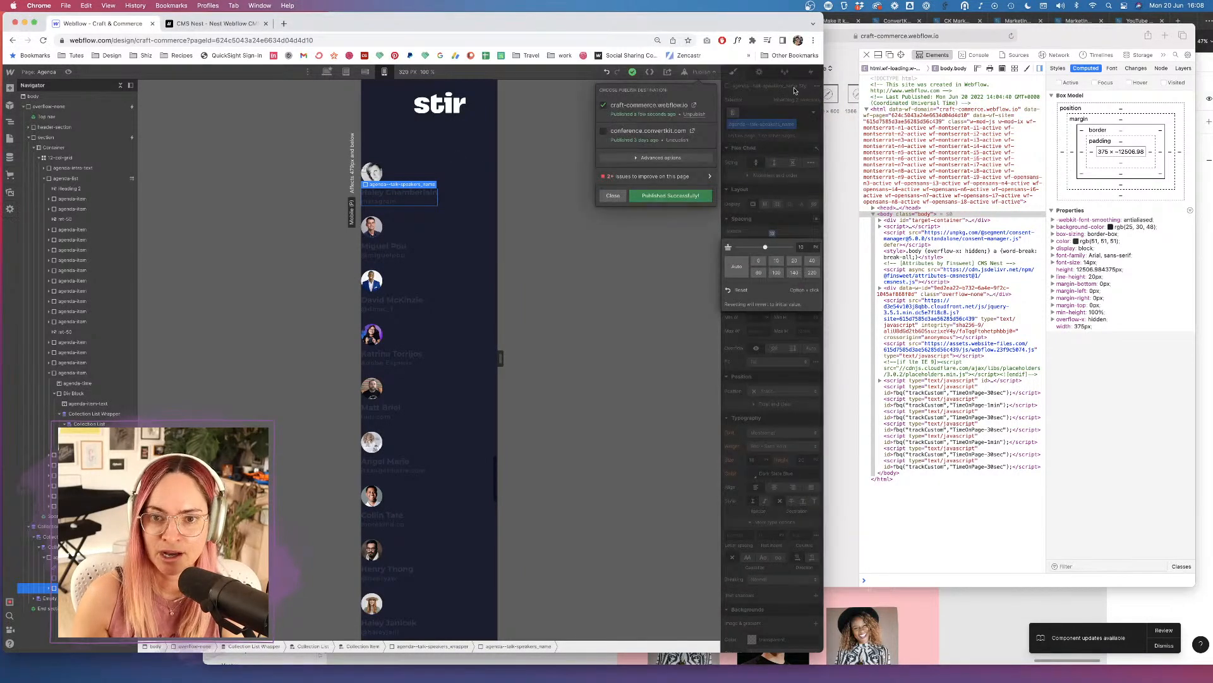
click(1083, 36)
Reload the published site and scroll the iPhone preview to check the stacked speaker avatars.
click(1010, 36)
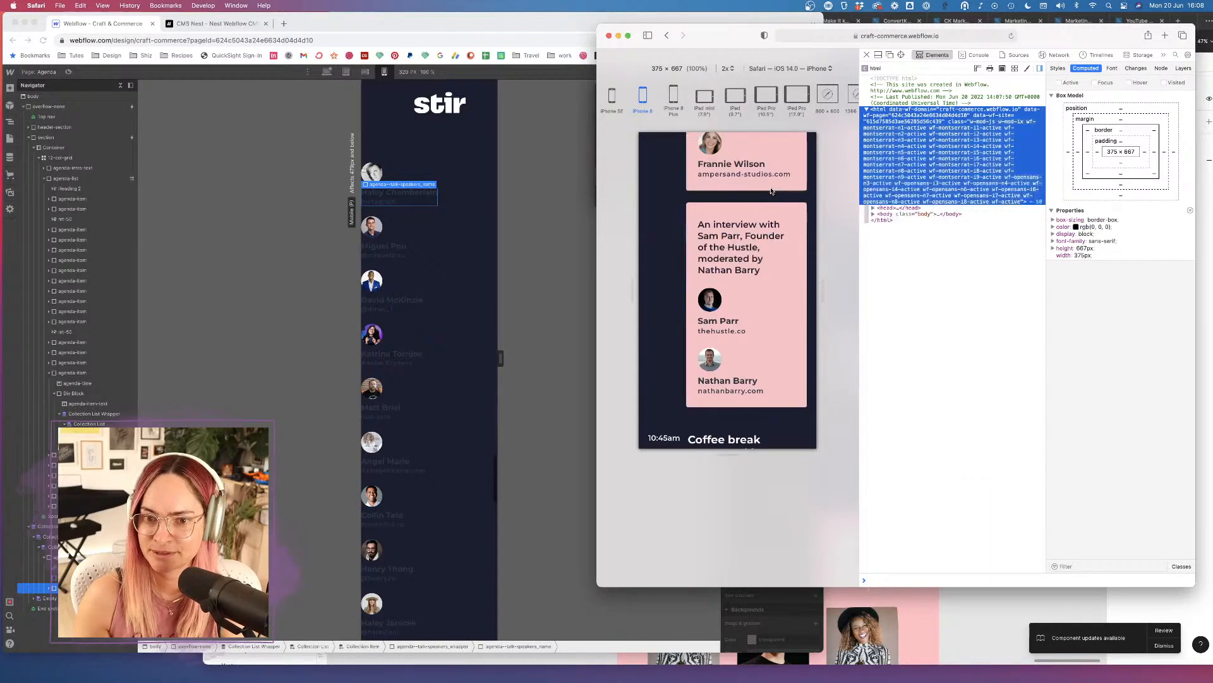
scroll(725, 334, up, 10)
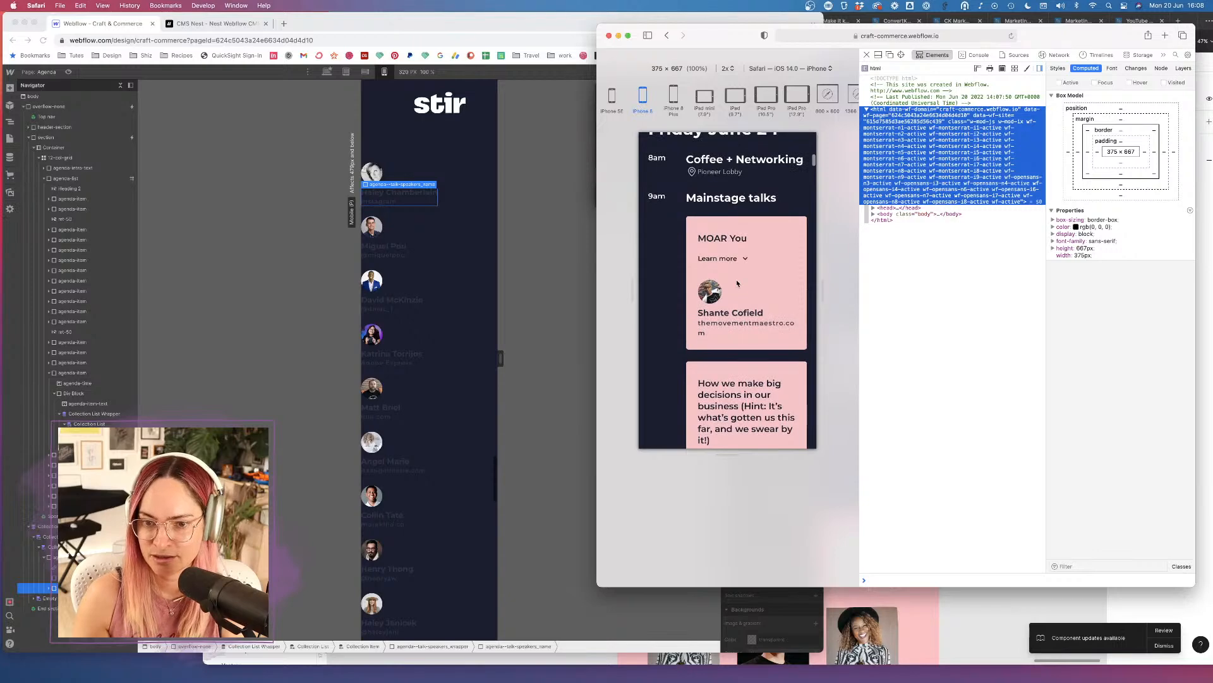
scroll(737, 283, up, 3)
scroll(736, 283, up, 5)
scroll(736, 283, down, 8)
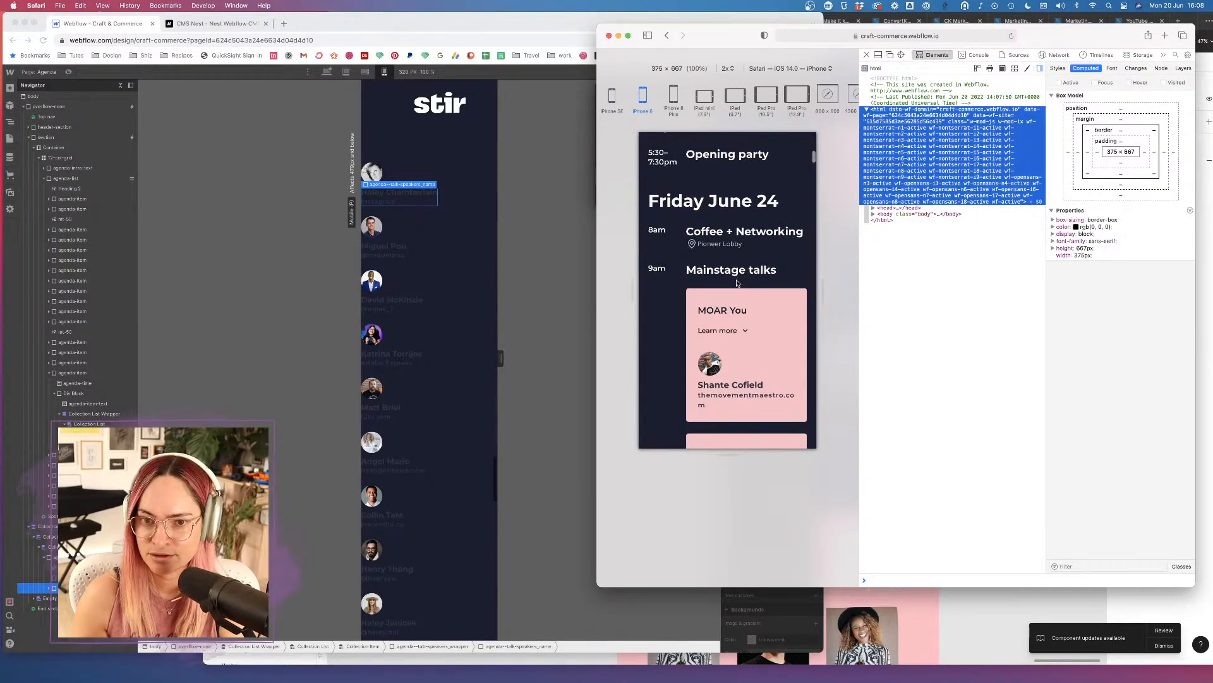
scroll(737, 283, down, 6)
scroll(737, 283, up, 4)
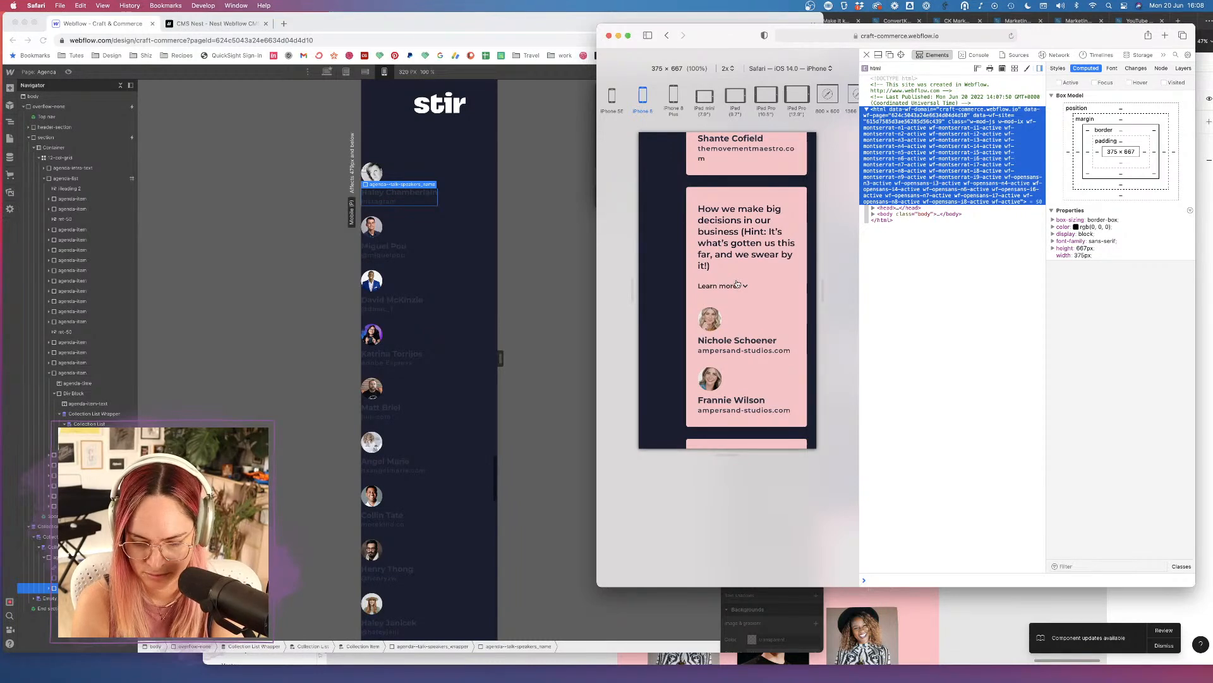
click(257, 383)
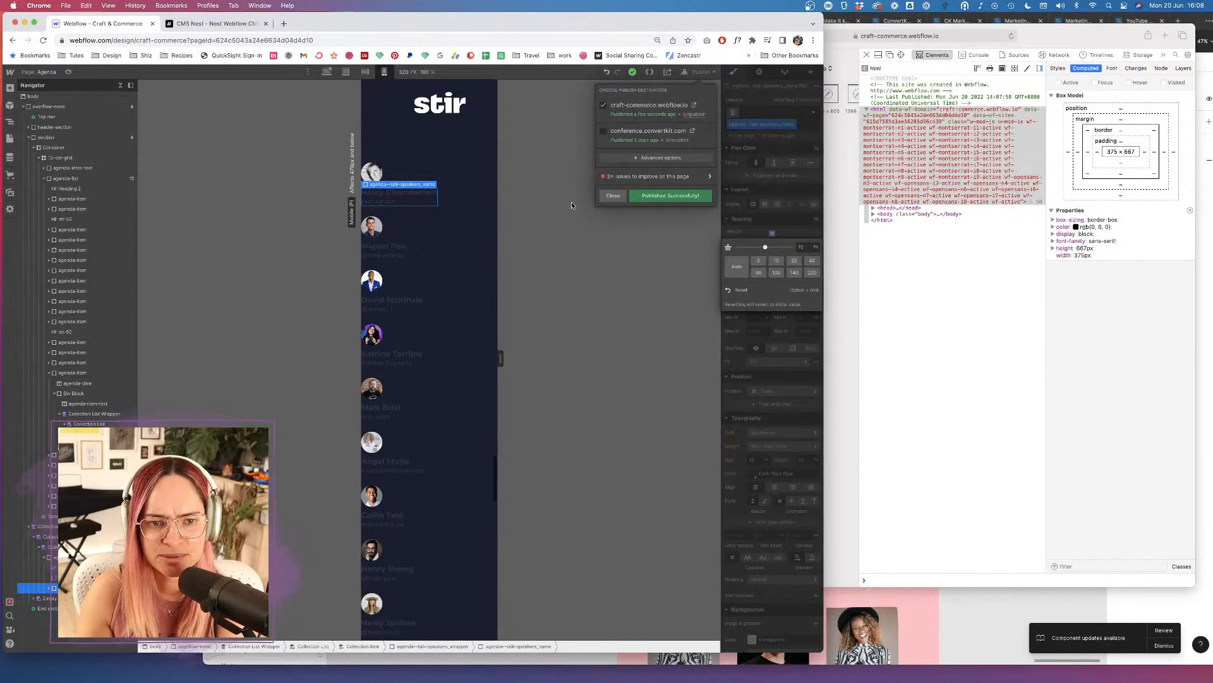
Compare the preview at iPad and iPhone sizes, then switch Webflow to the desktop breakpoint.
click(996, 289)
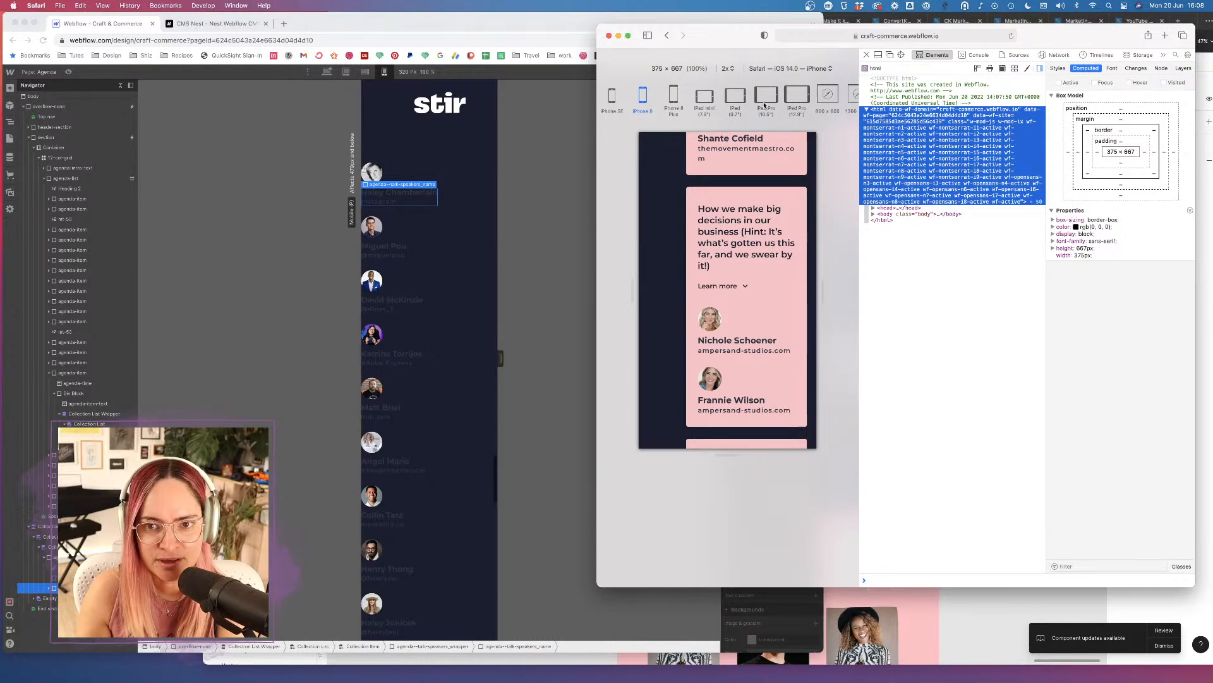
click(736, 100)
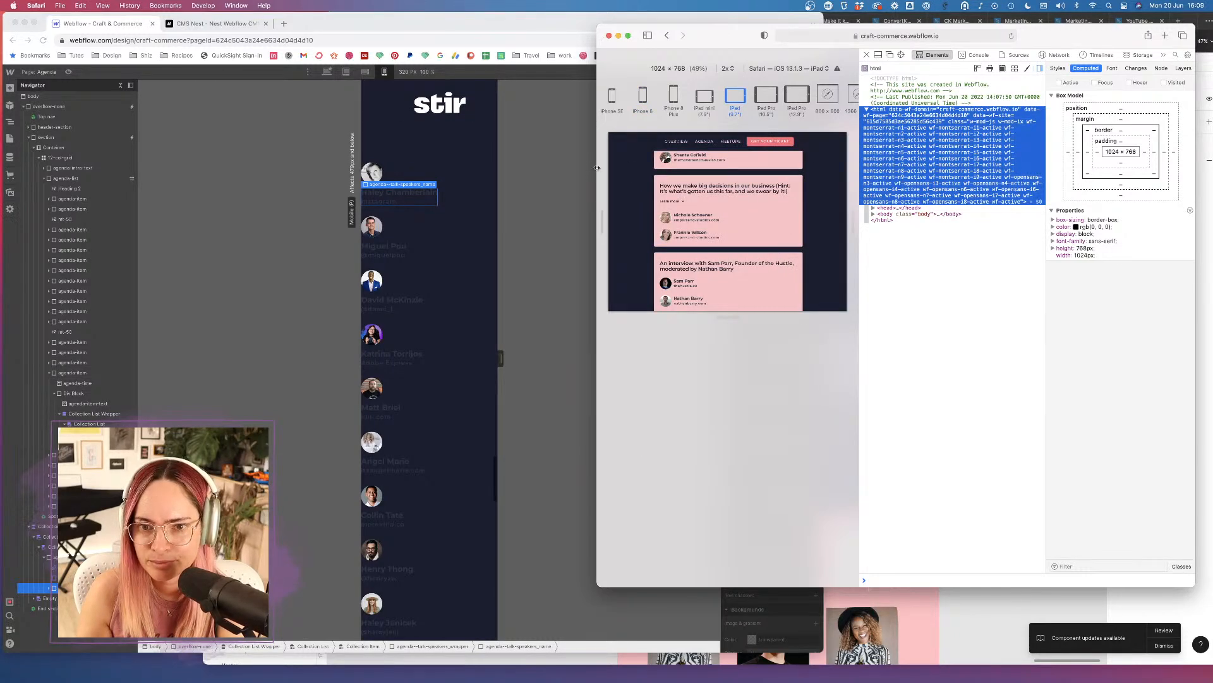
click(642, 97)
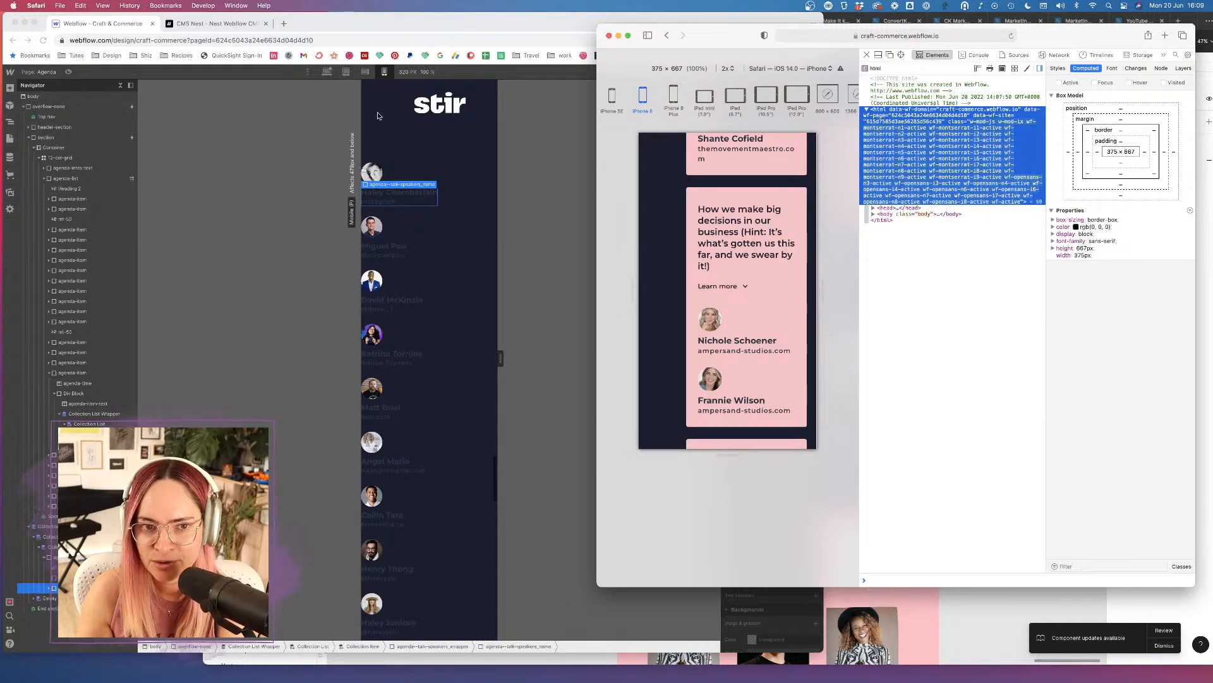
click(324, 64)
click(327, 71)
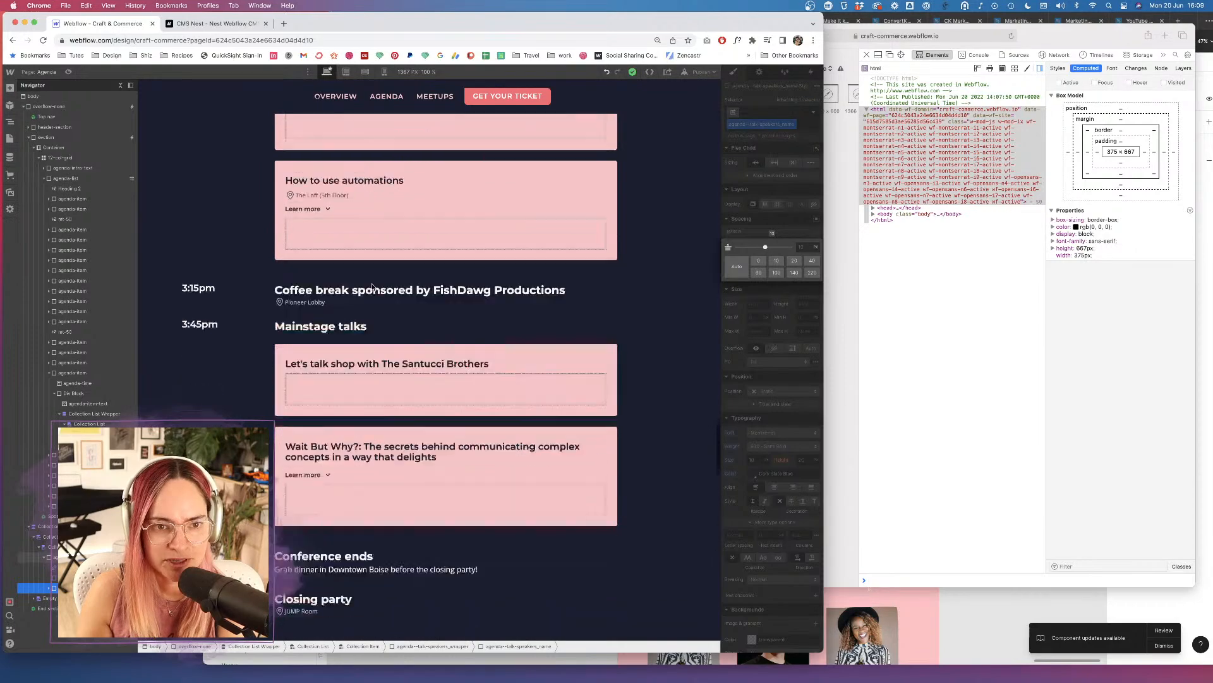
Step through the tablet and mobile-landscape breakpoints, selecting talk headings and speaker names.
click(214, 279)
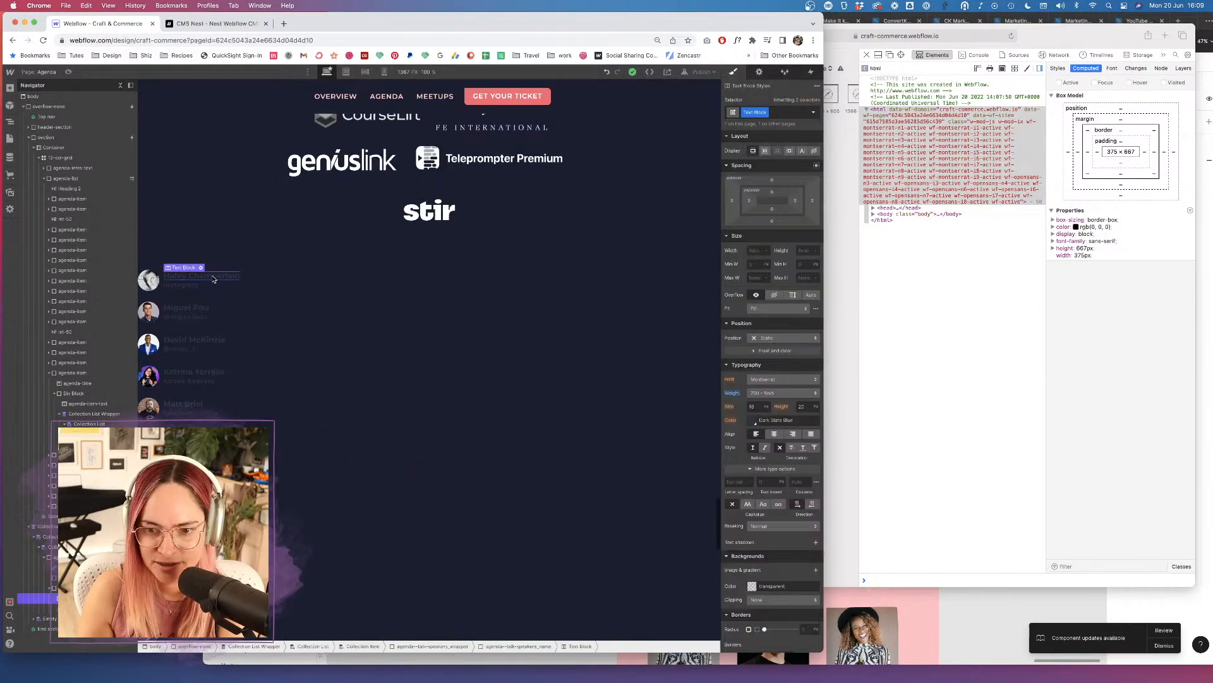
scroll(306, 244, up, 7)
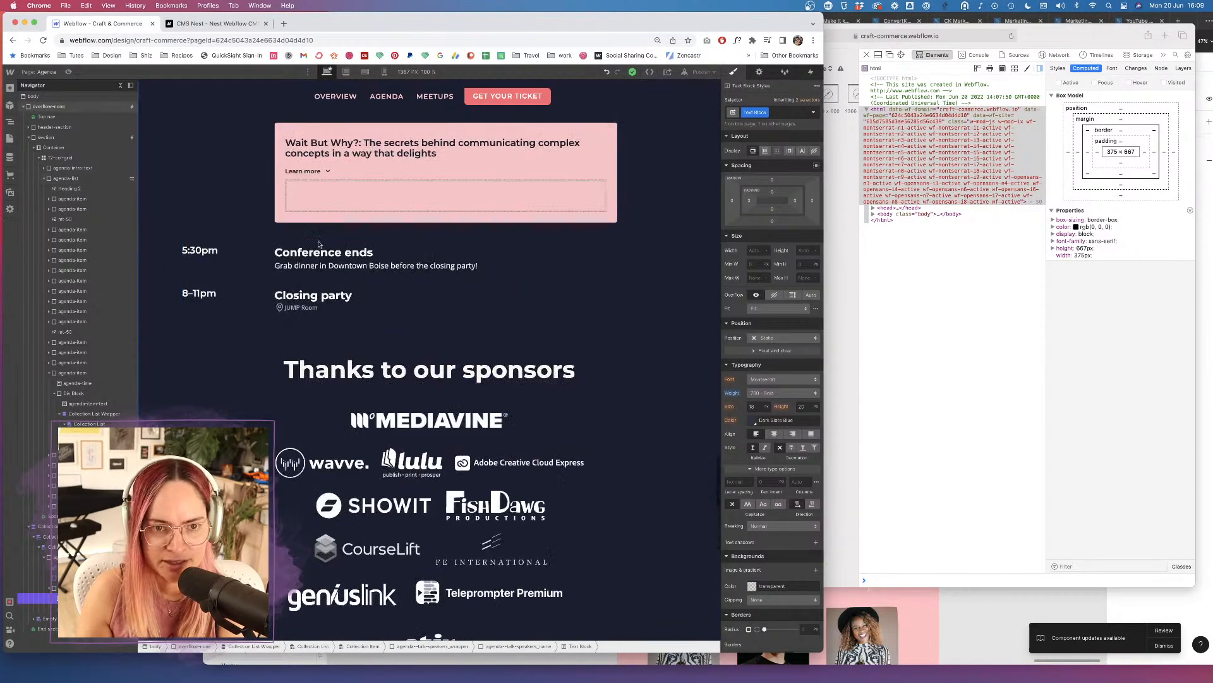
click(382, 147)
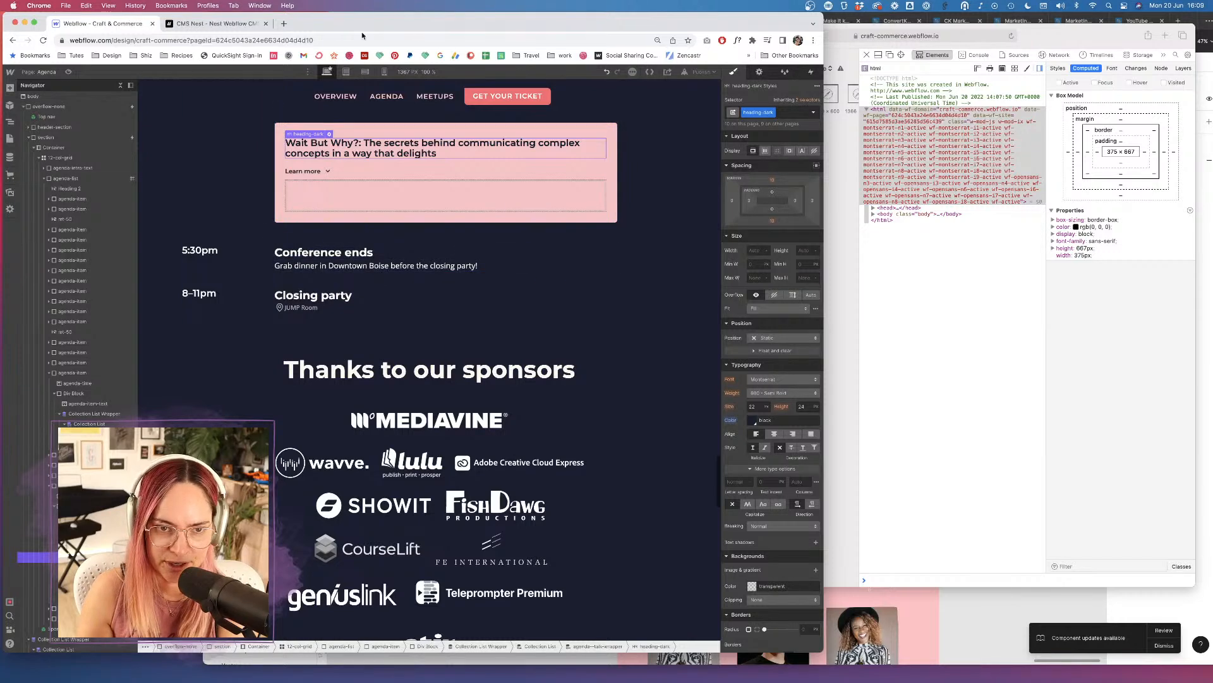
click(347, 72)
scroll(324, 407, down, 5)
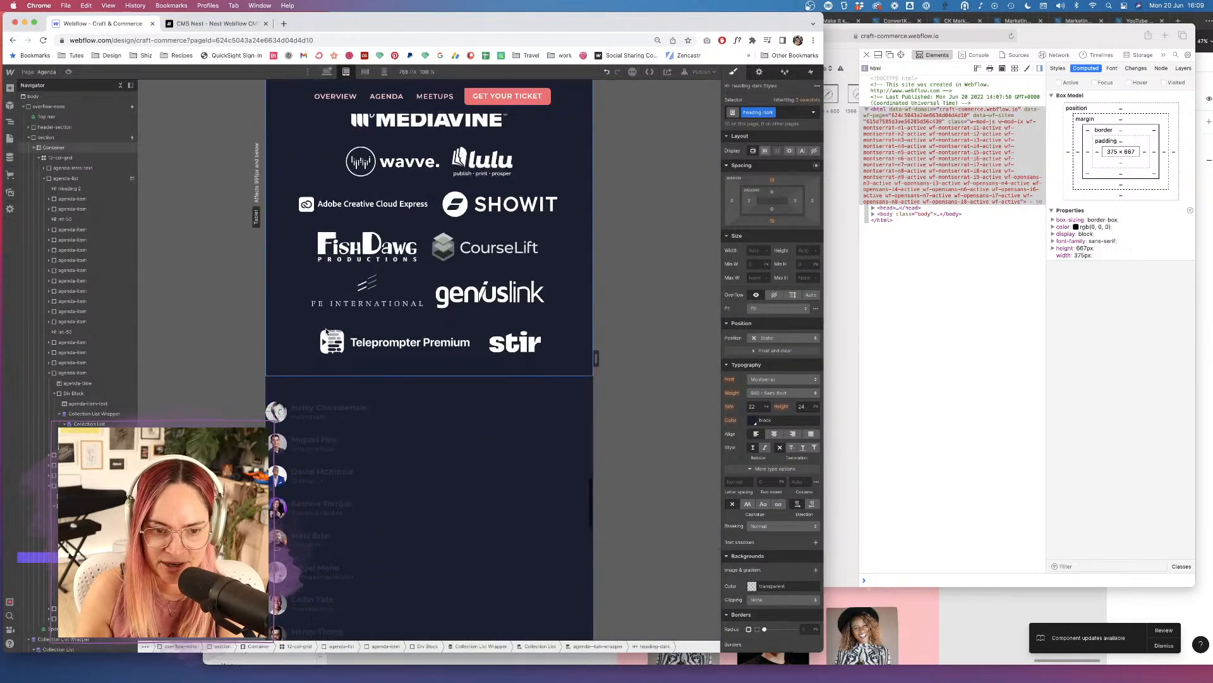
click(325, 406)
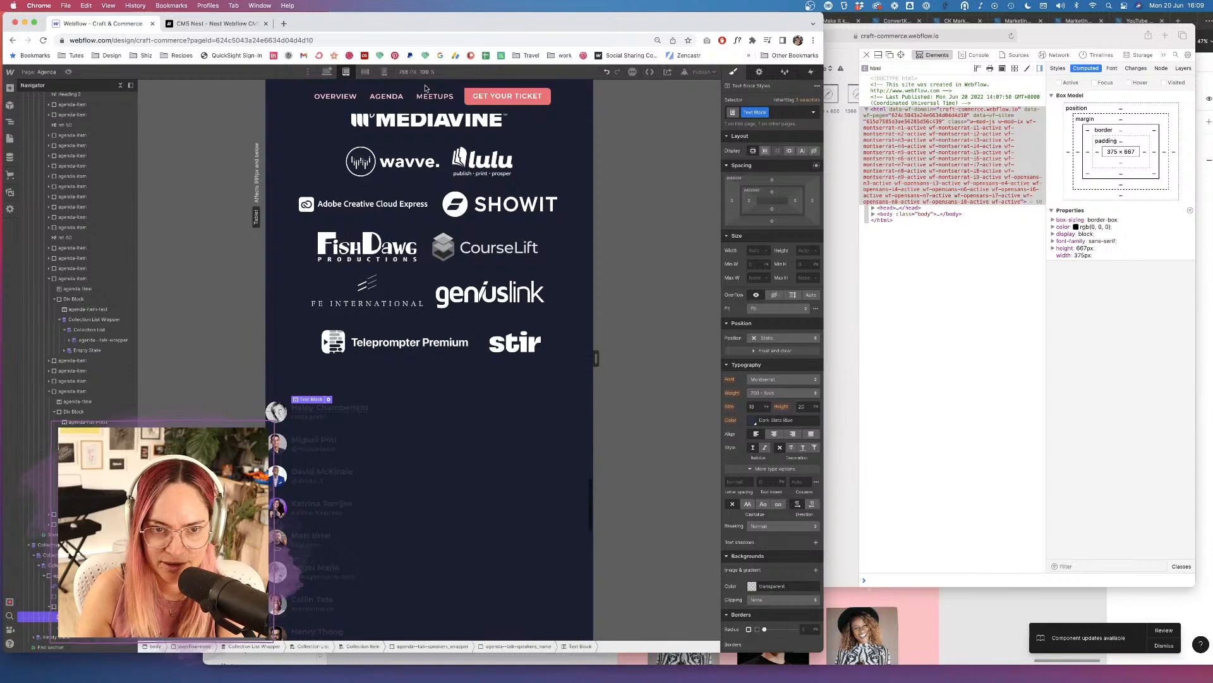
click(365, 72)
scroll(454, 256, up, 10)
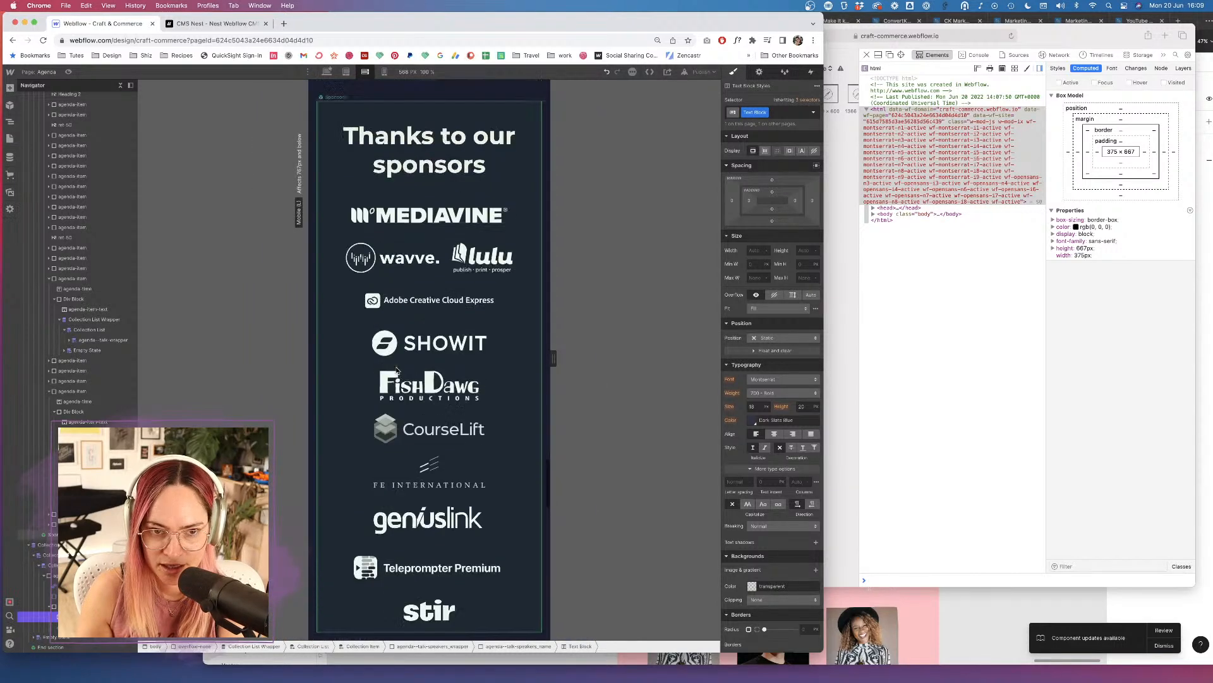
click(455, 461)
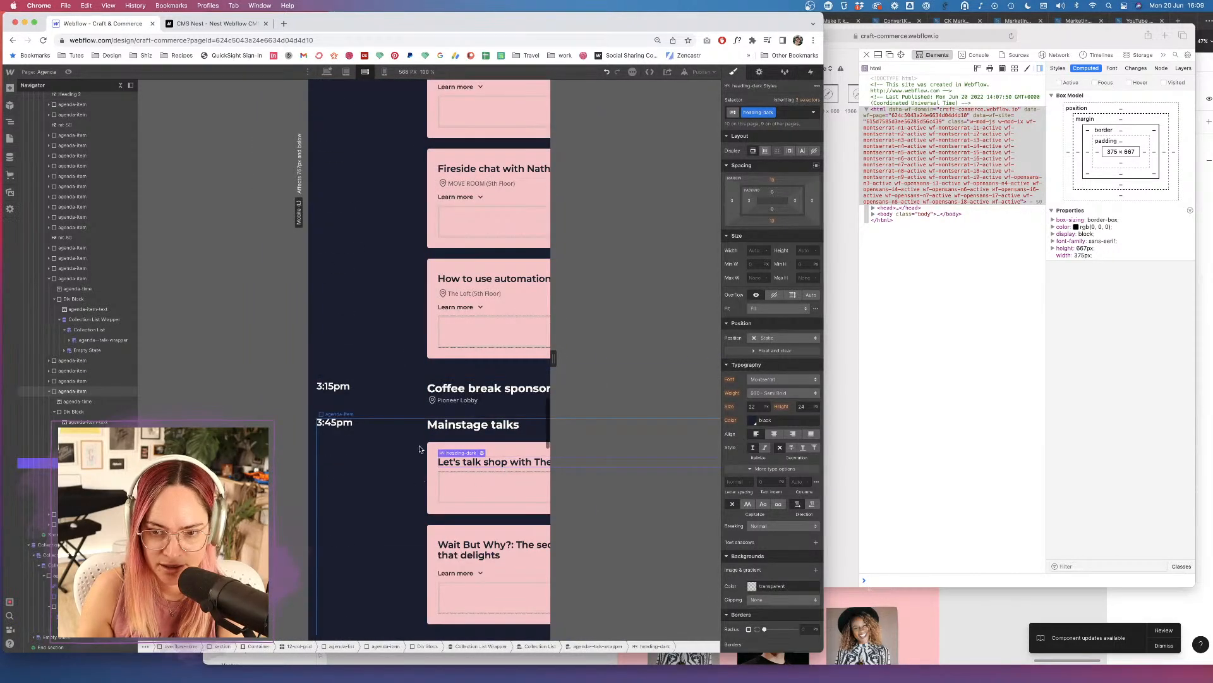
At 320 px mobile portrait, select a speaker name and its agenda--talk-speakers_name wrapper.
click(384, 72)
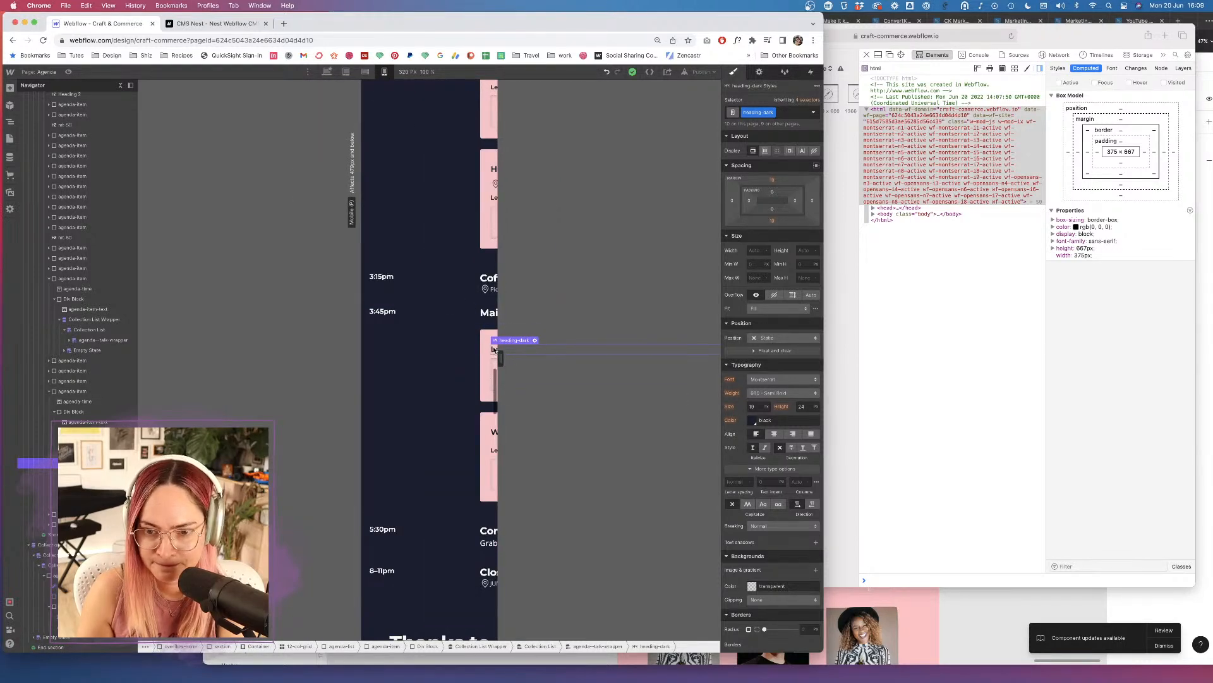
scroll(499, 344, up, 1)
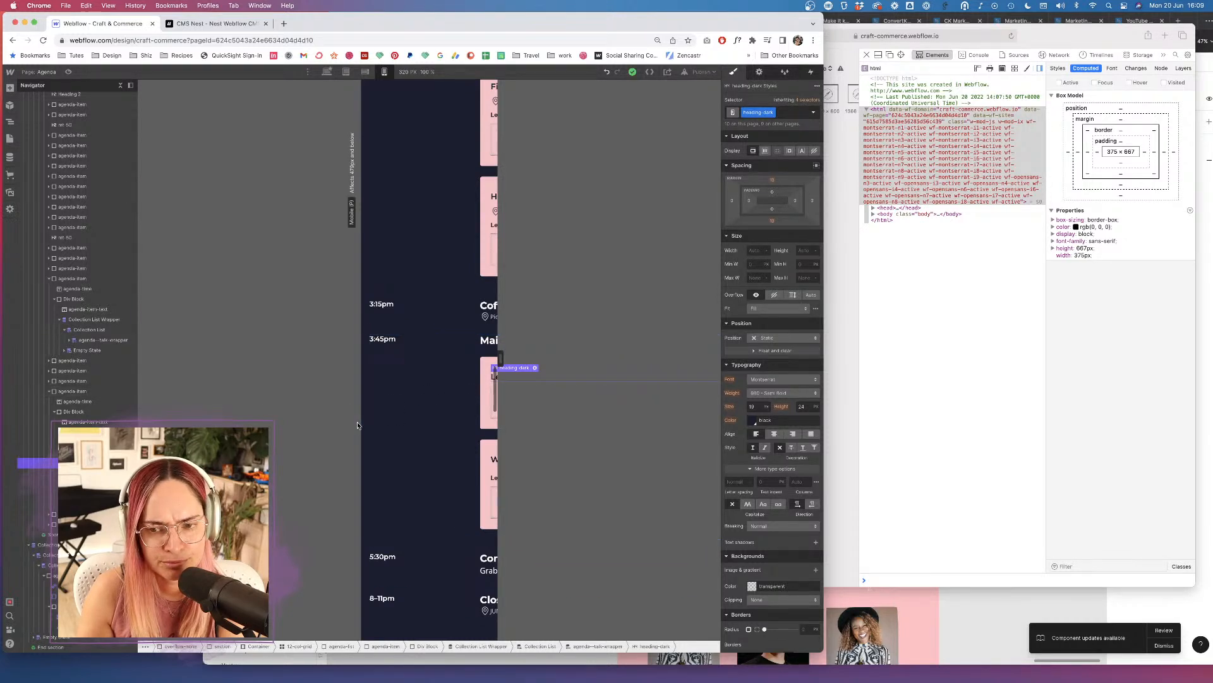
scroll(412, 434, down, 15)
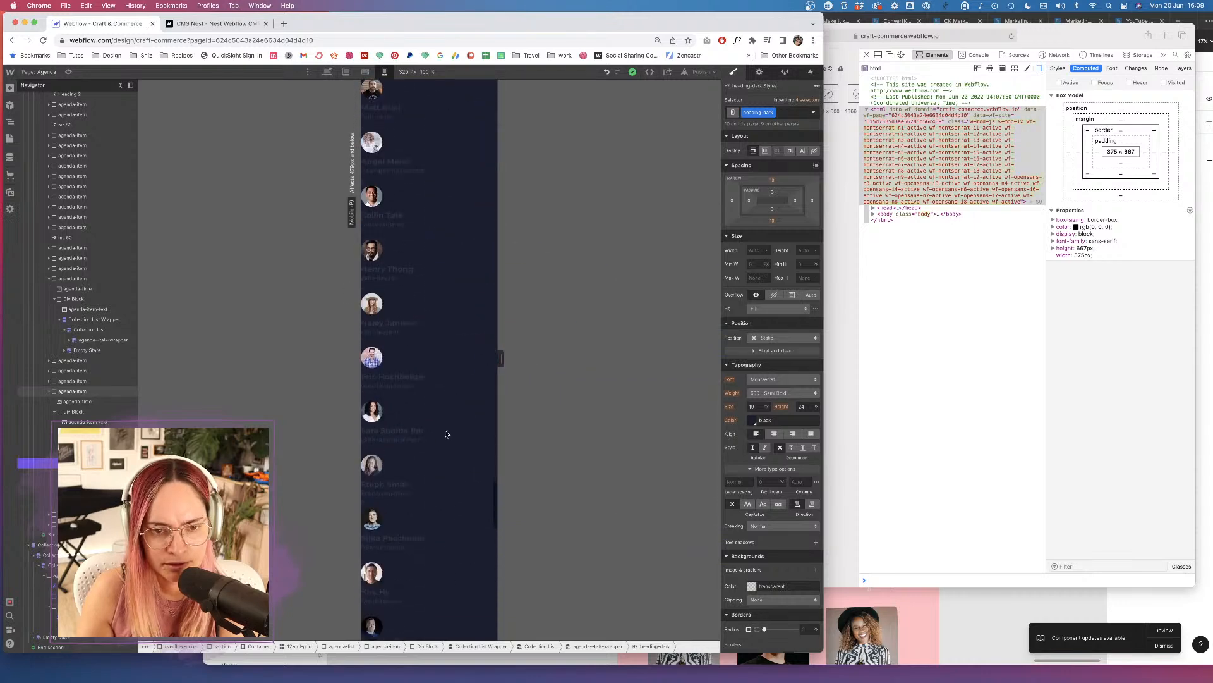
scroll(404, 411, up, 3)
click(390, 385)
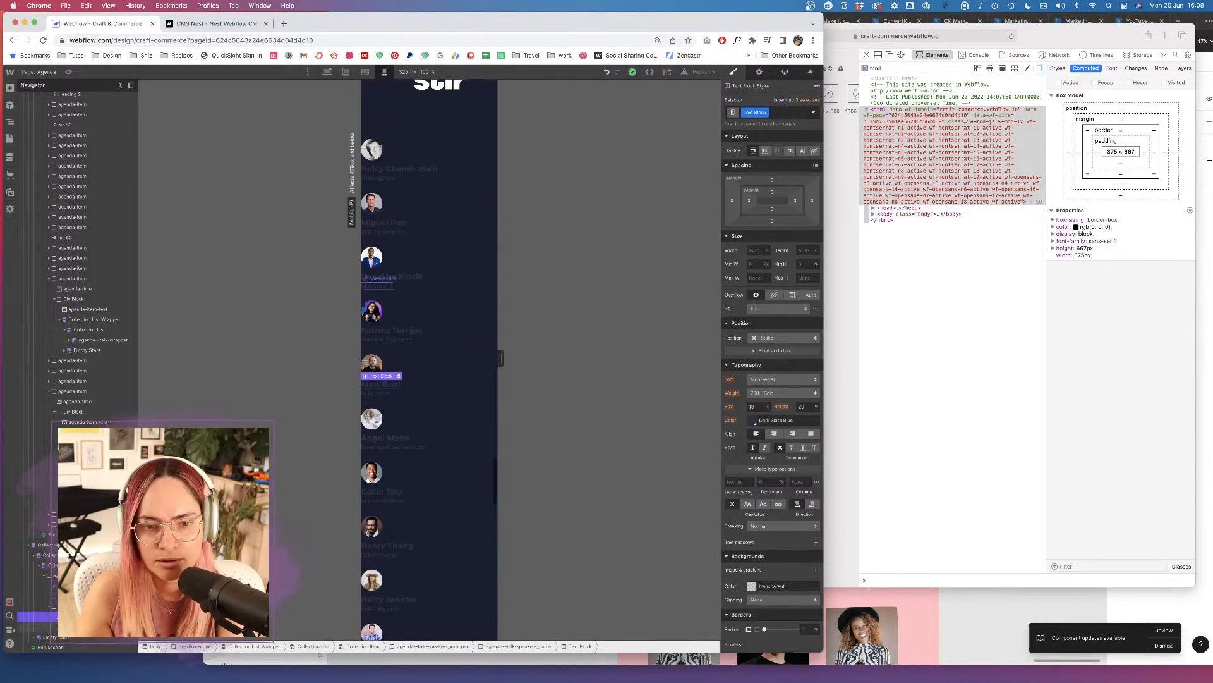
click(419, 380)
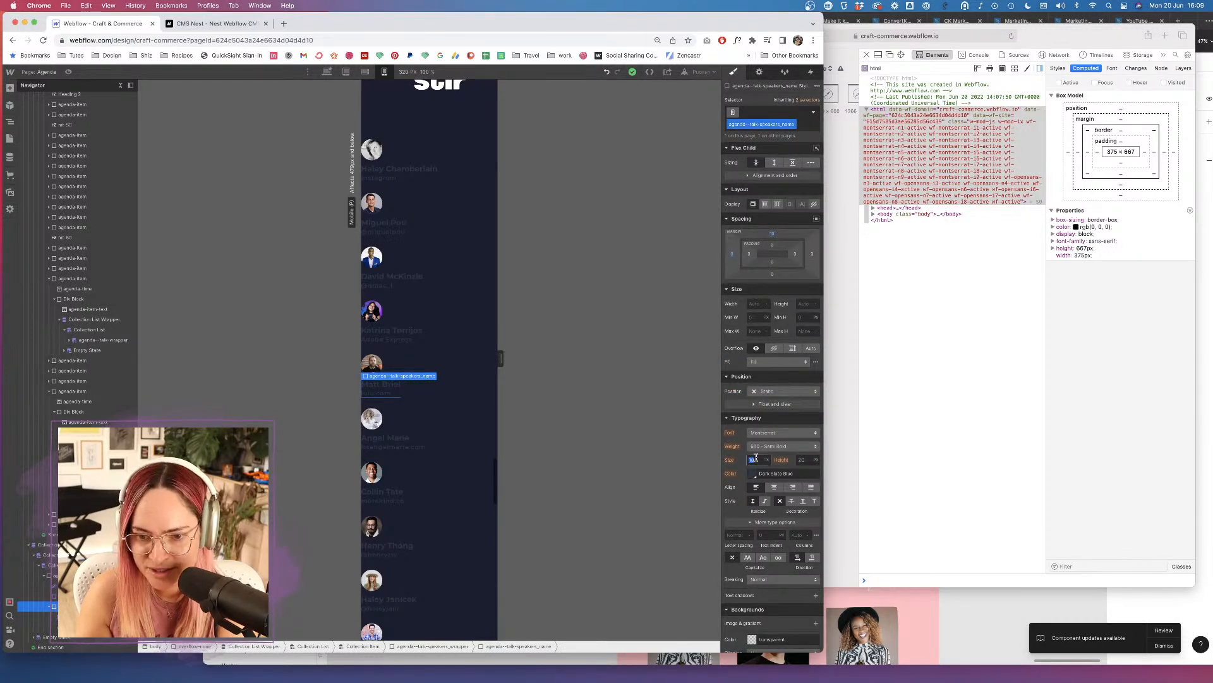
Drop the speaker name font size from 18 to 17 px and select the speaker link inside it.
key(Down)
key(Down)
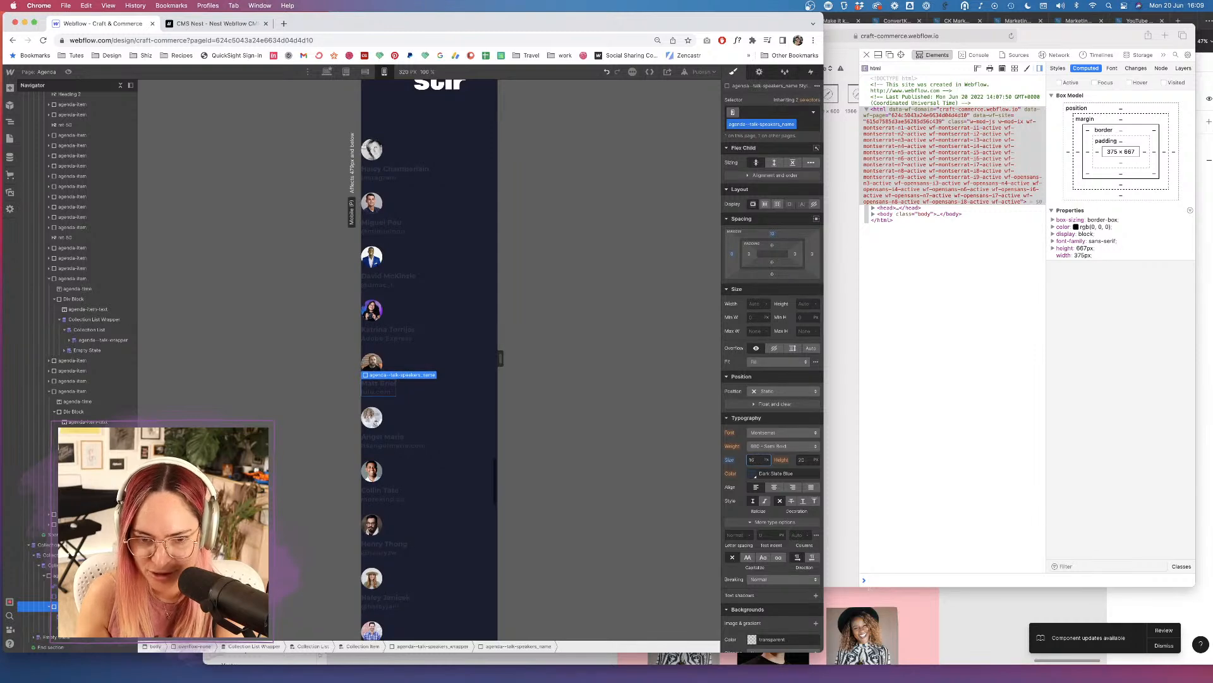
click(379, 392)
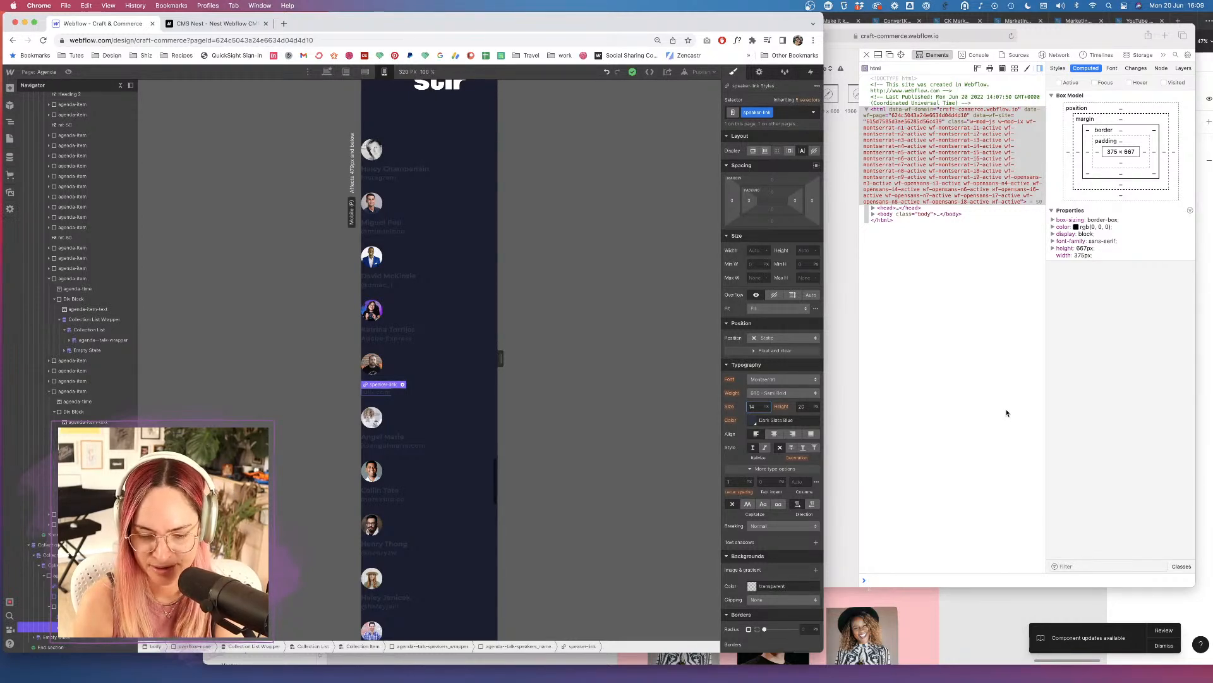
click(950, 287)
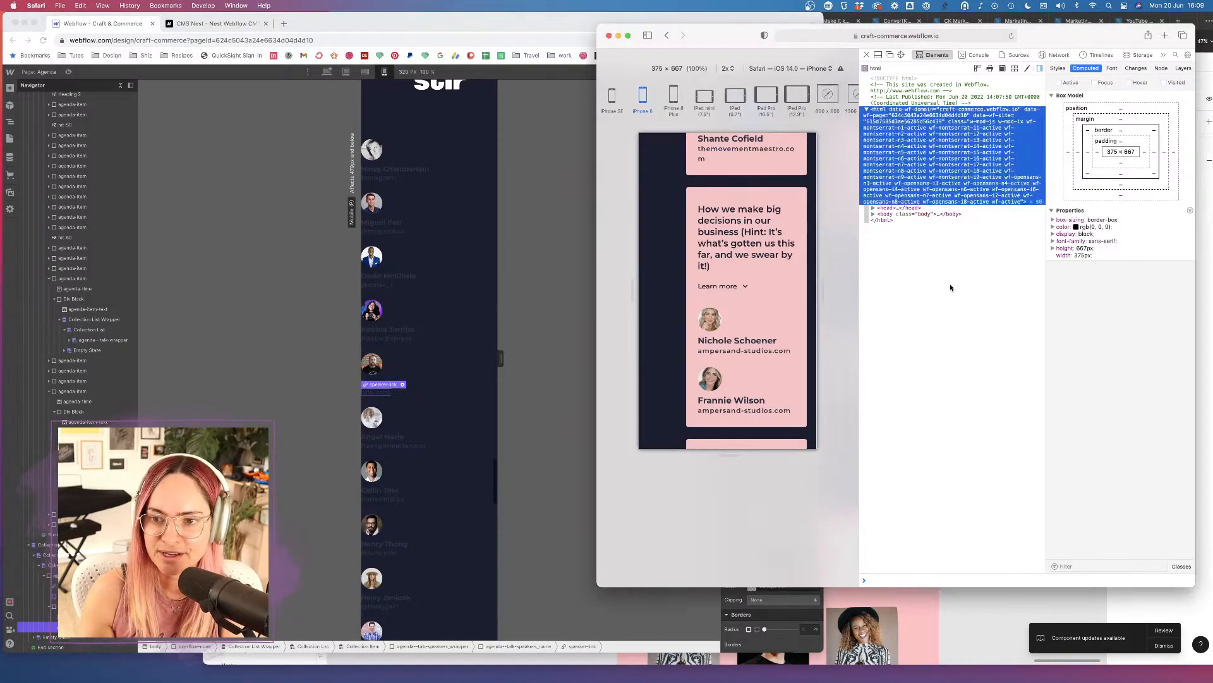
scroll(748, 324, down, 10)
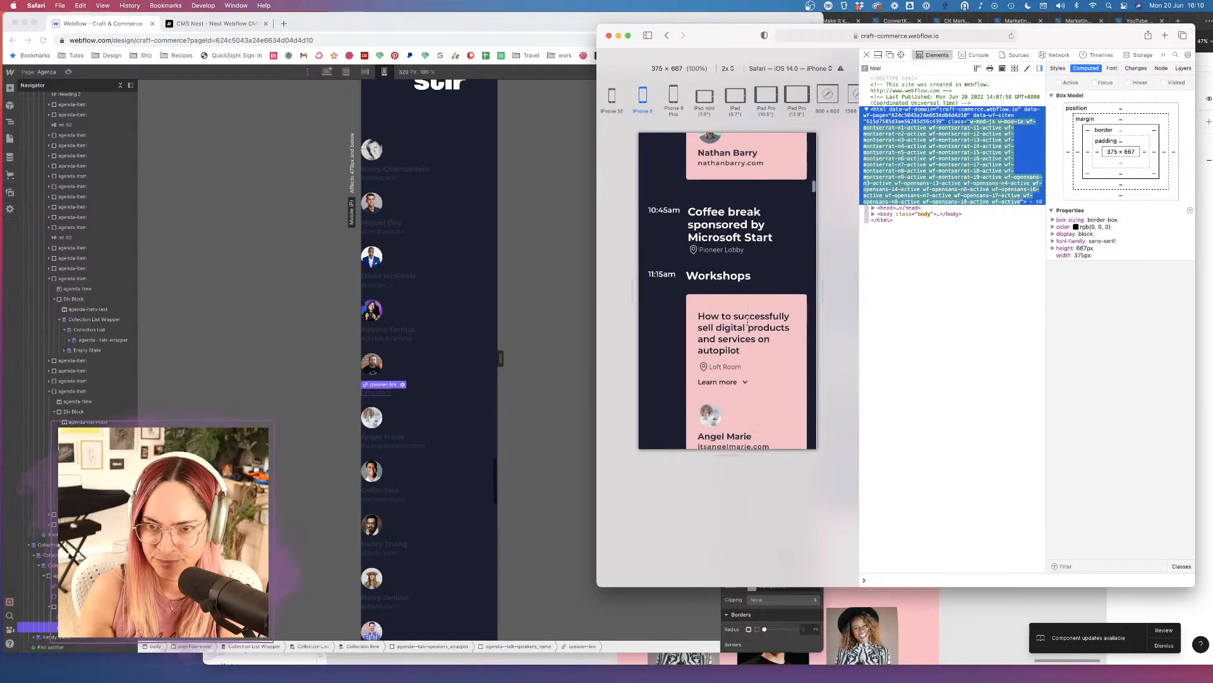
scroll(748, 324, down, 3)
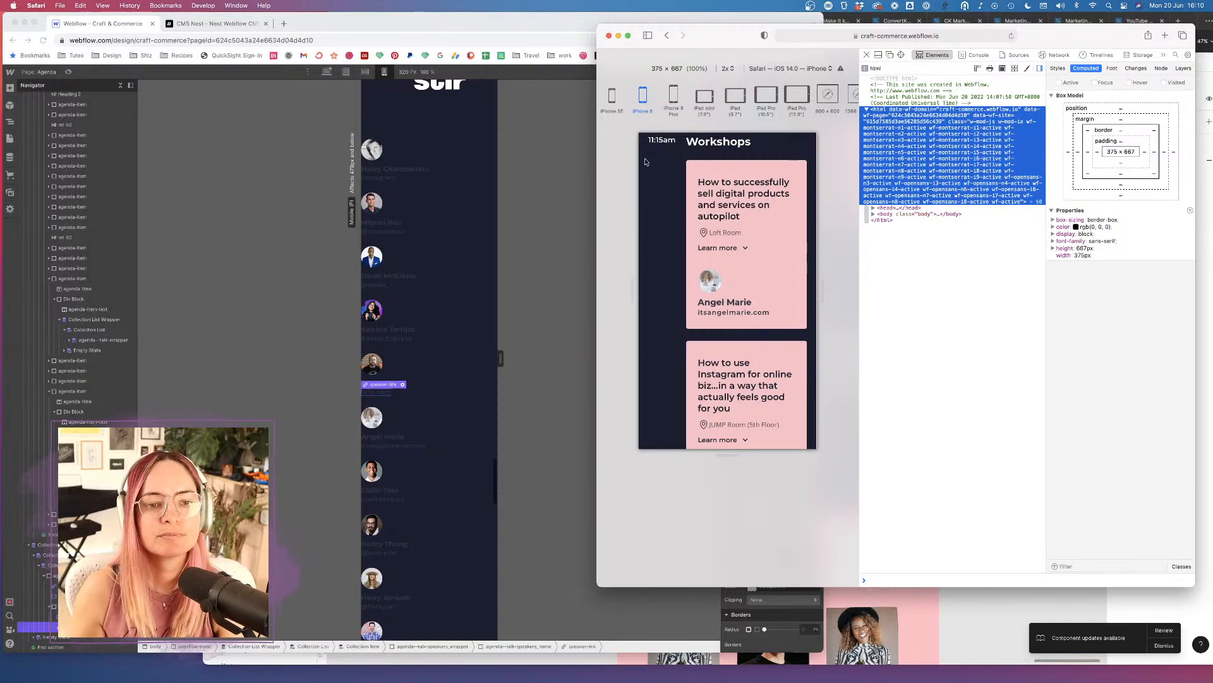
click(578, 154)
scroll(426, 238, up, 10)
scroll(425, 238, up, 15)
scroll(426, 239, up, 10)
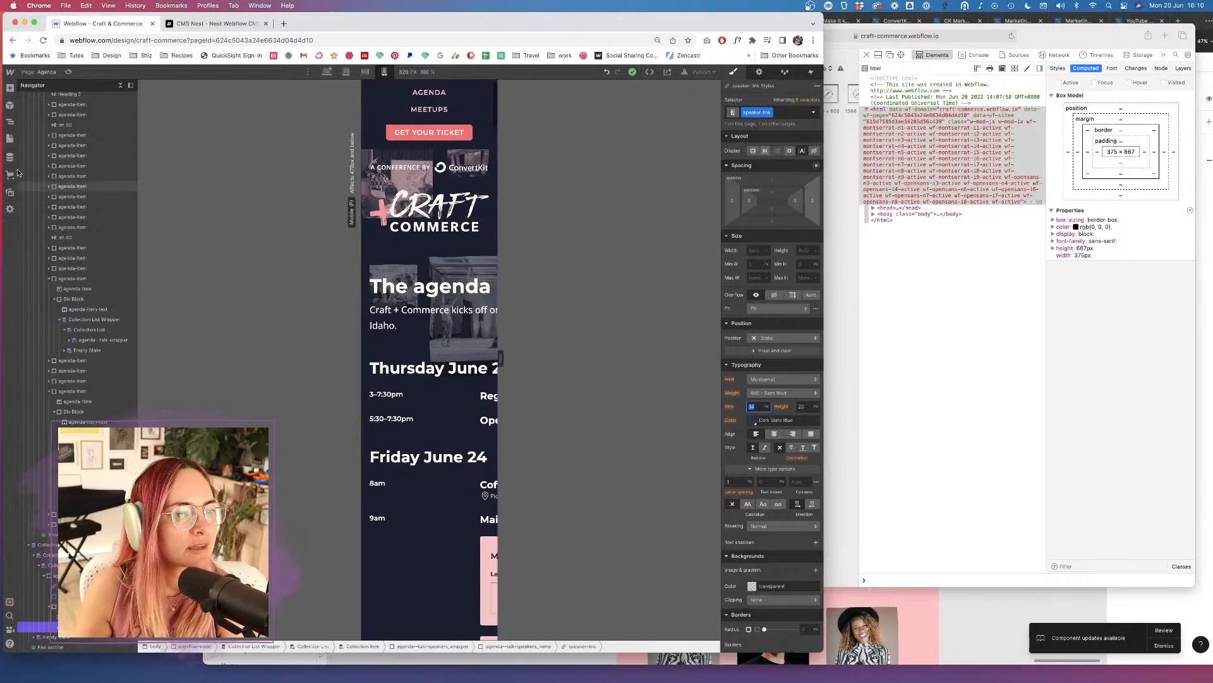
Drag a Tabs element from the Add panel's Components into the agenda's 12-col-grid.
click(8, 139)
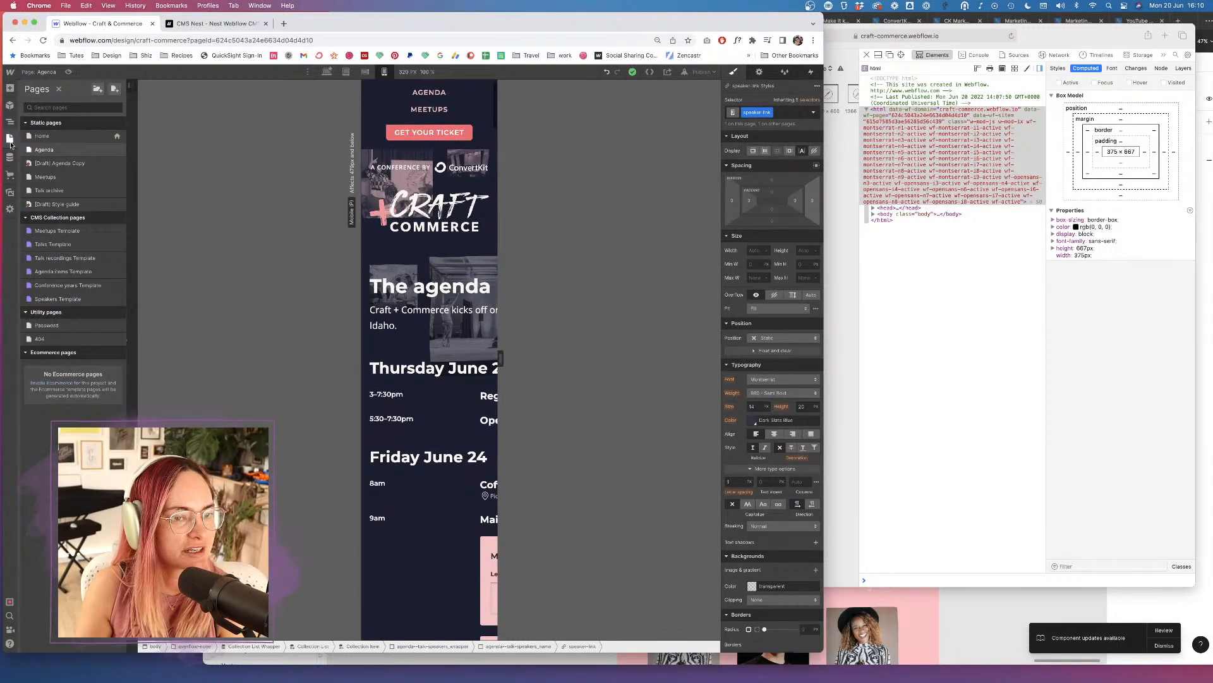
click(8, 88)
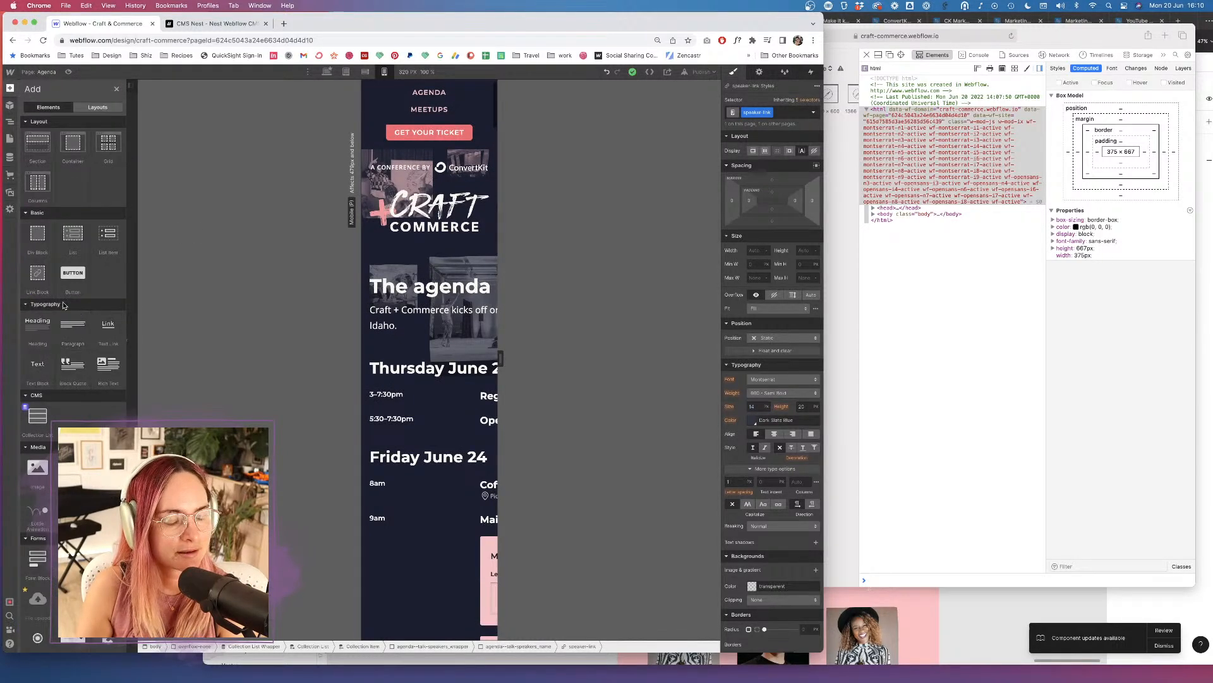
scroll(90, 399, down, 5)
scroll(91, 404, down, 2)
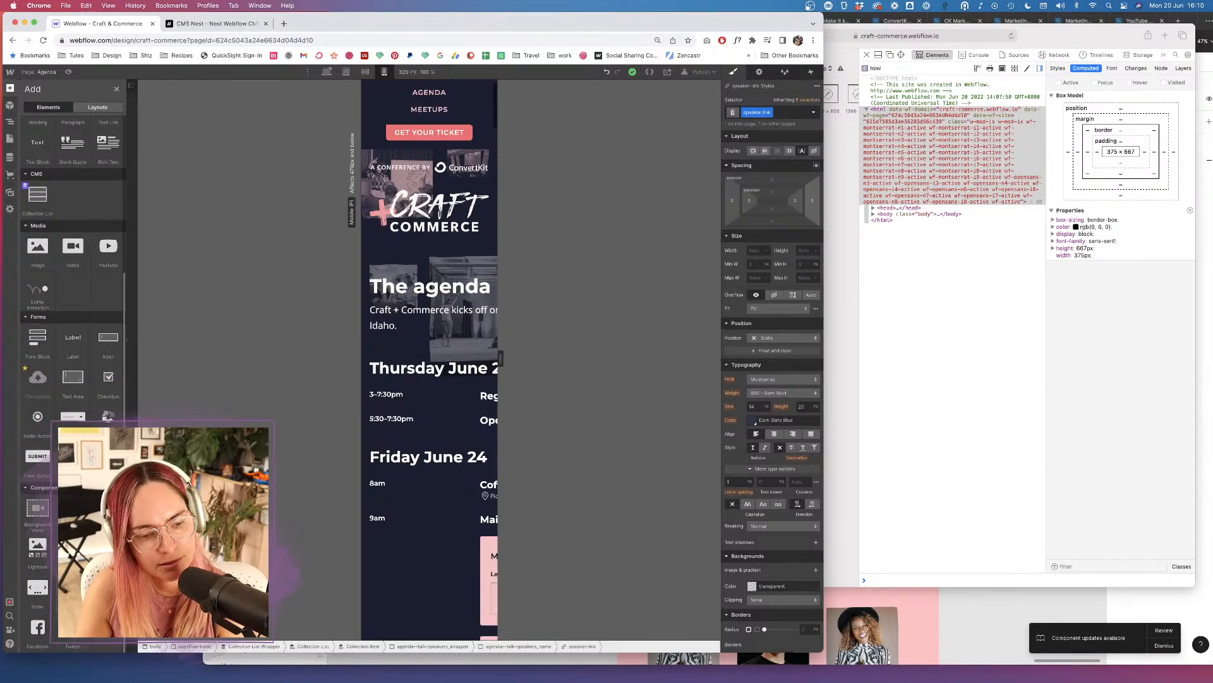
drag(73, 587, 433, 388)
scroll(395, 347, down, 10)
scroll(438, 249, up, 5)
scroll(441, 248, up, 10)
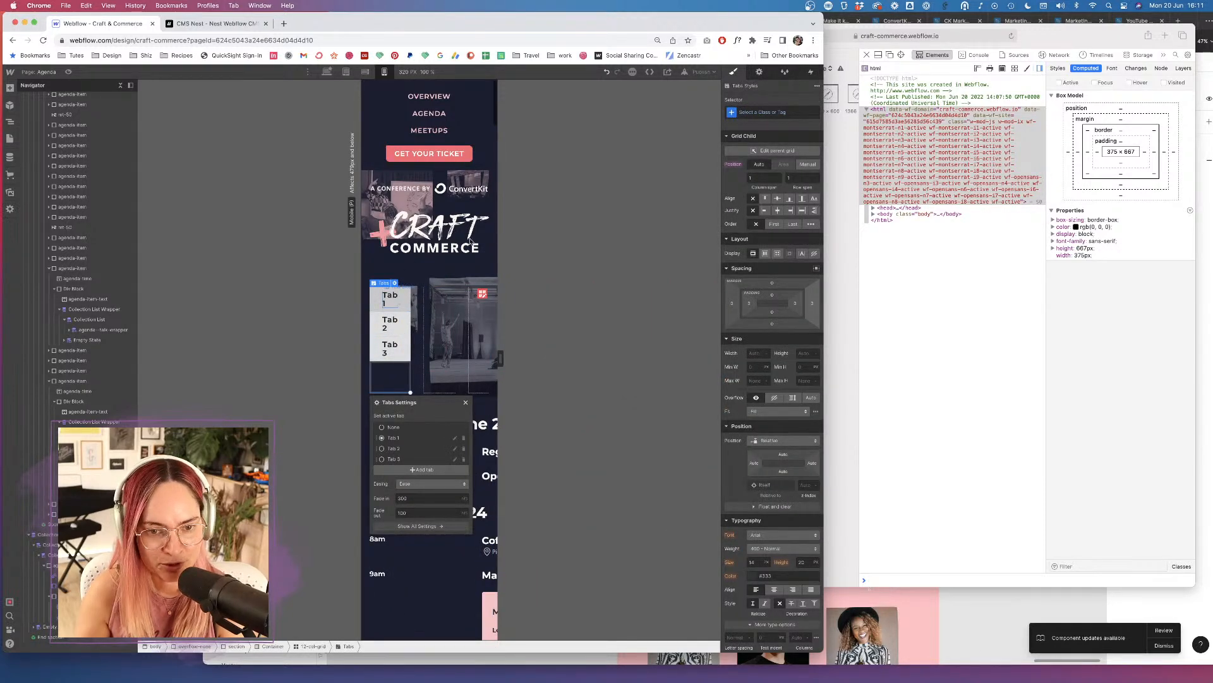
Undo the misplaced Tabs element and add a new Tabs element under the agenda intro text.
key(super+z)
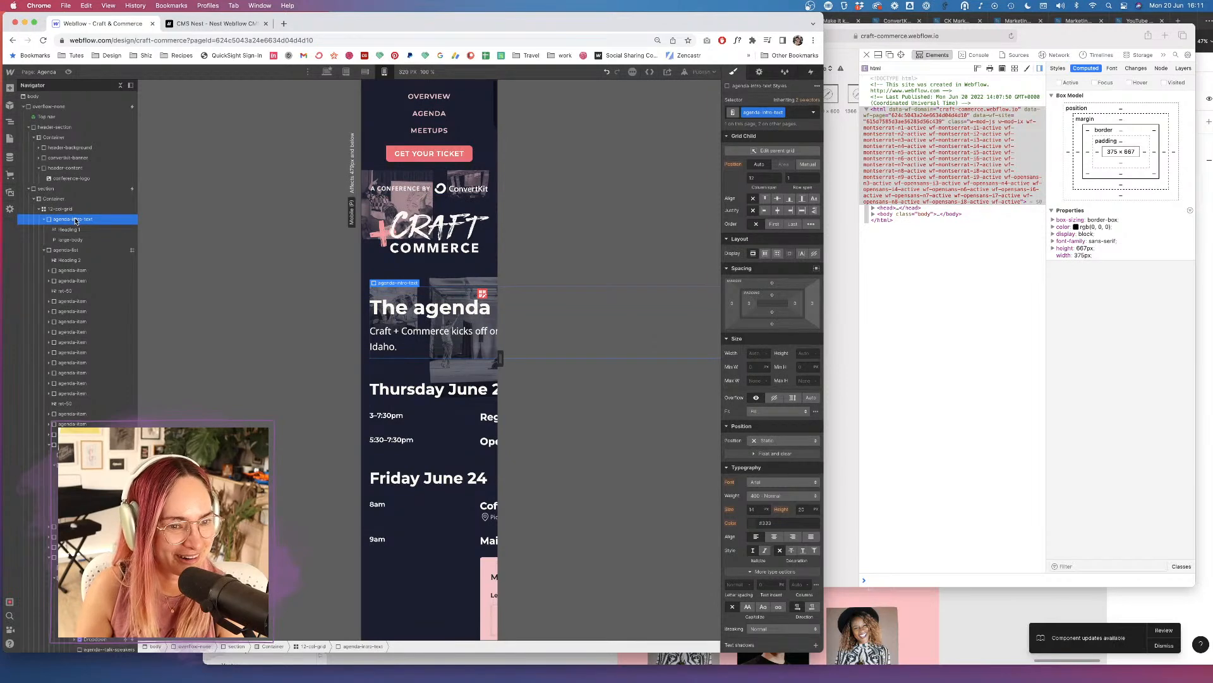
click(10, 88)
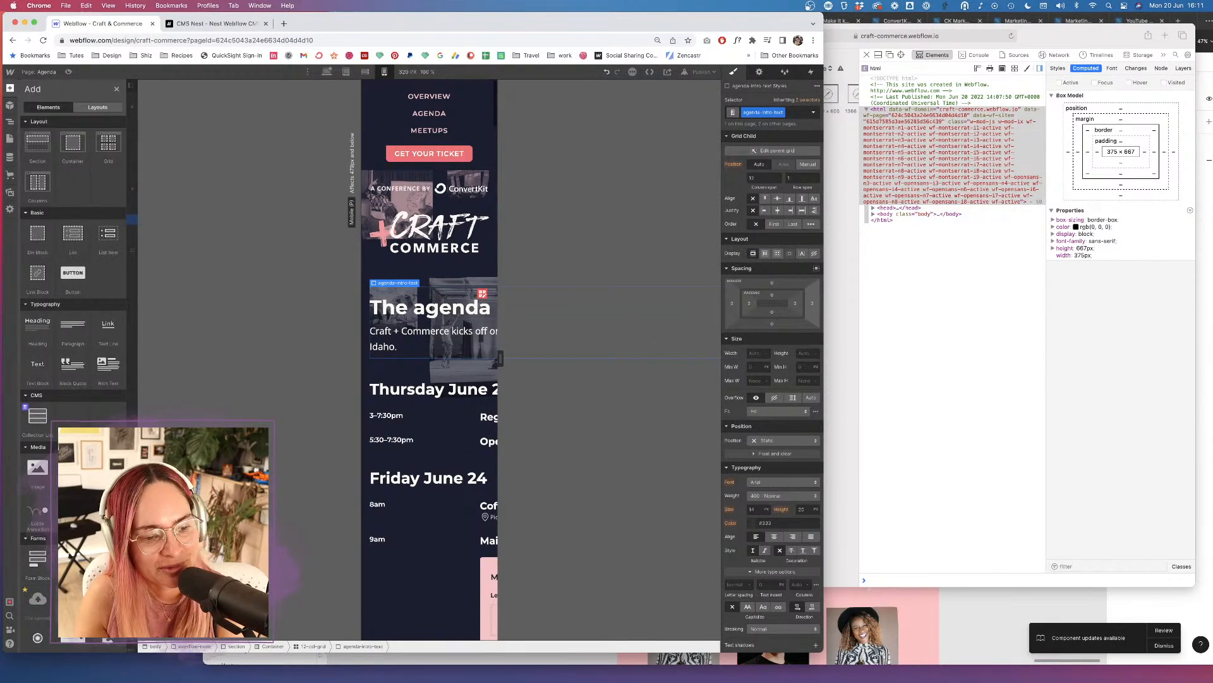
scroll(72, 279, down, 5)
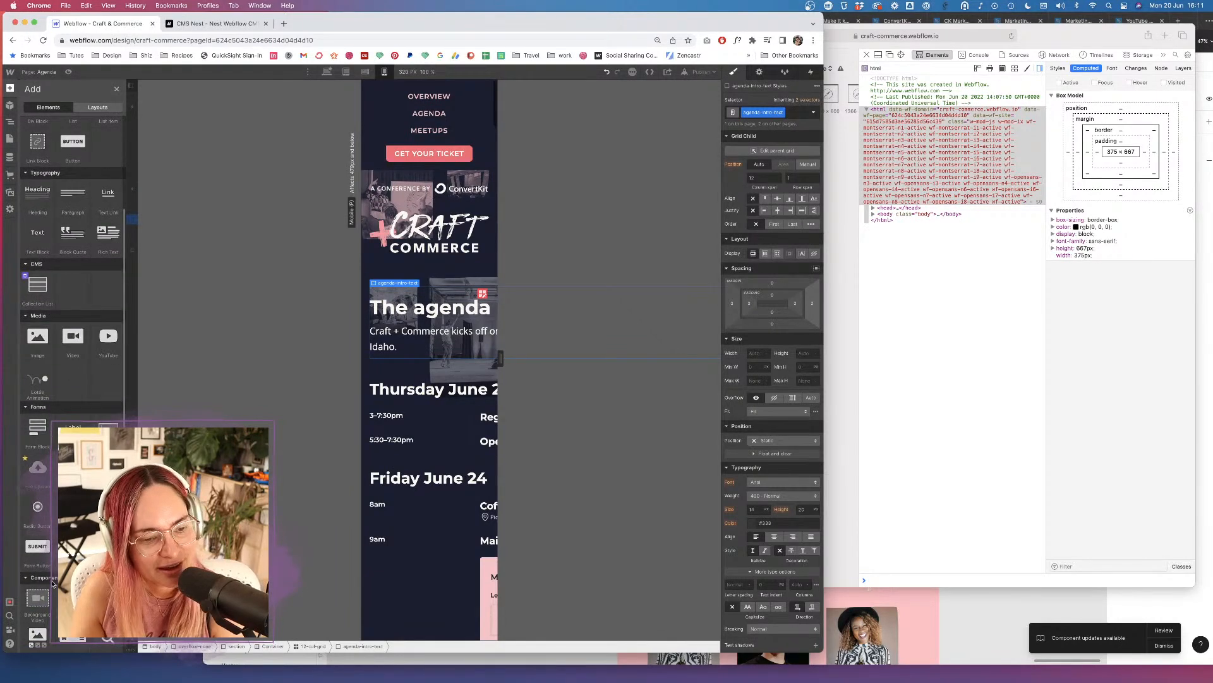
scroll(53, 584, down, 3)
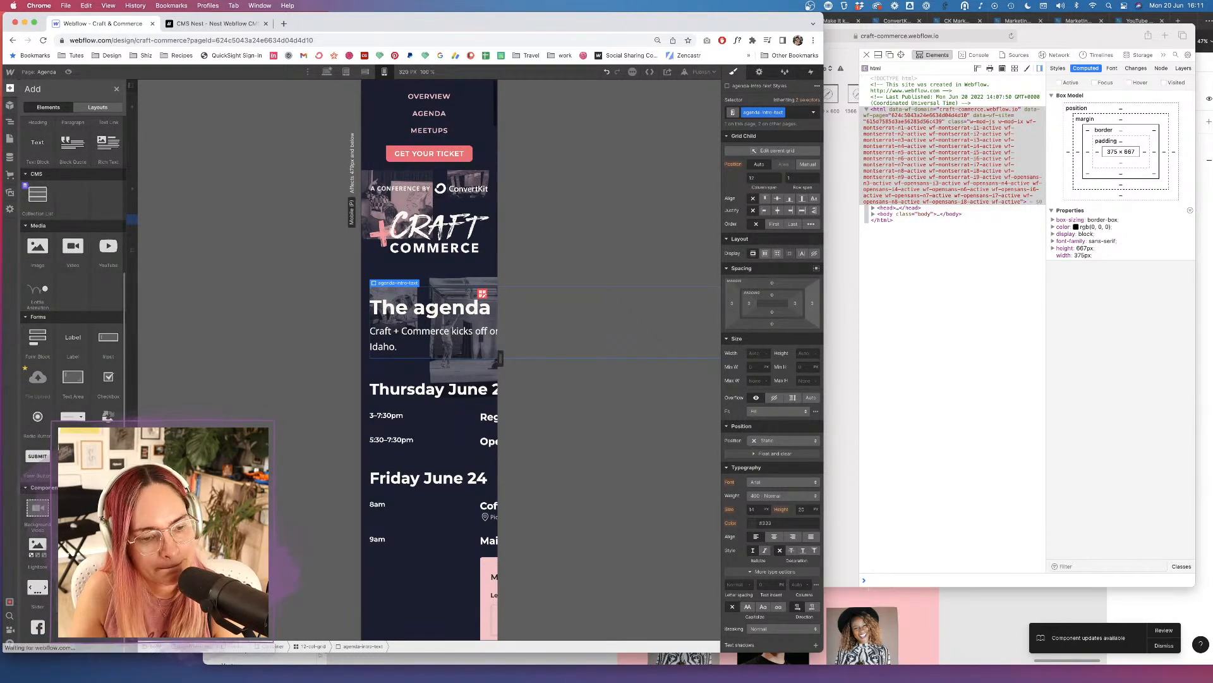
click(73, 588)
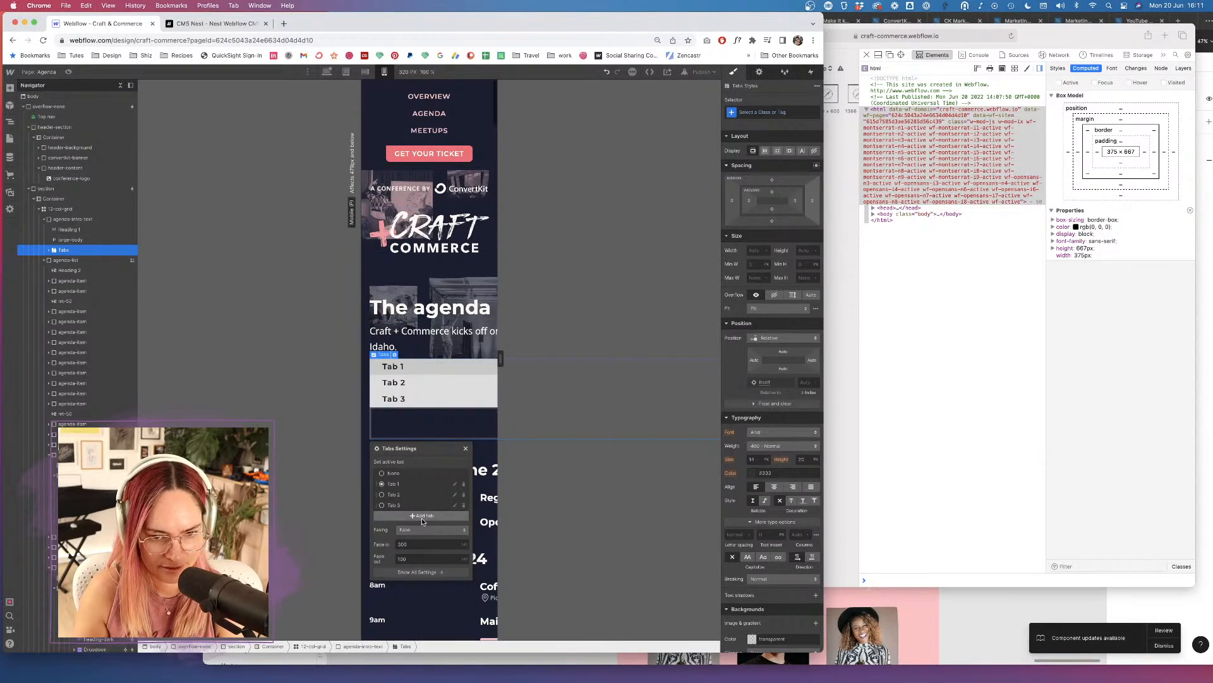
scroll(473, 418, down, 1)
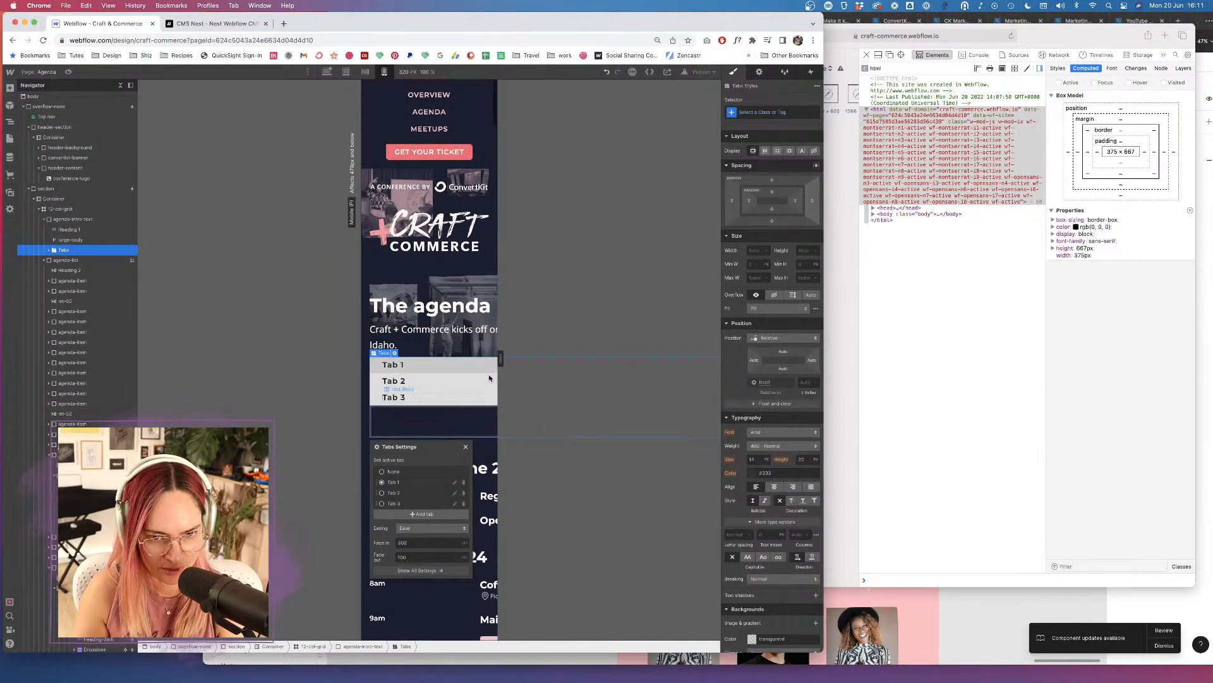
Check the tabs at desktop and 320 px widths, preview them live, then resume editing at desktop width.
click(761, 72)
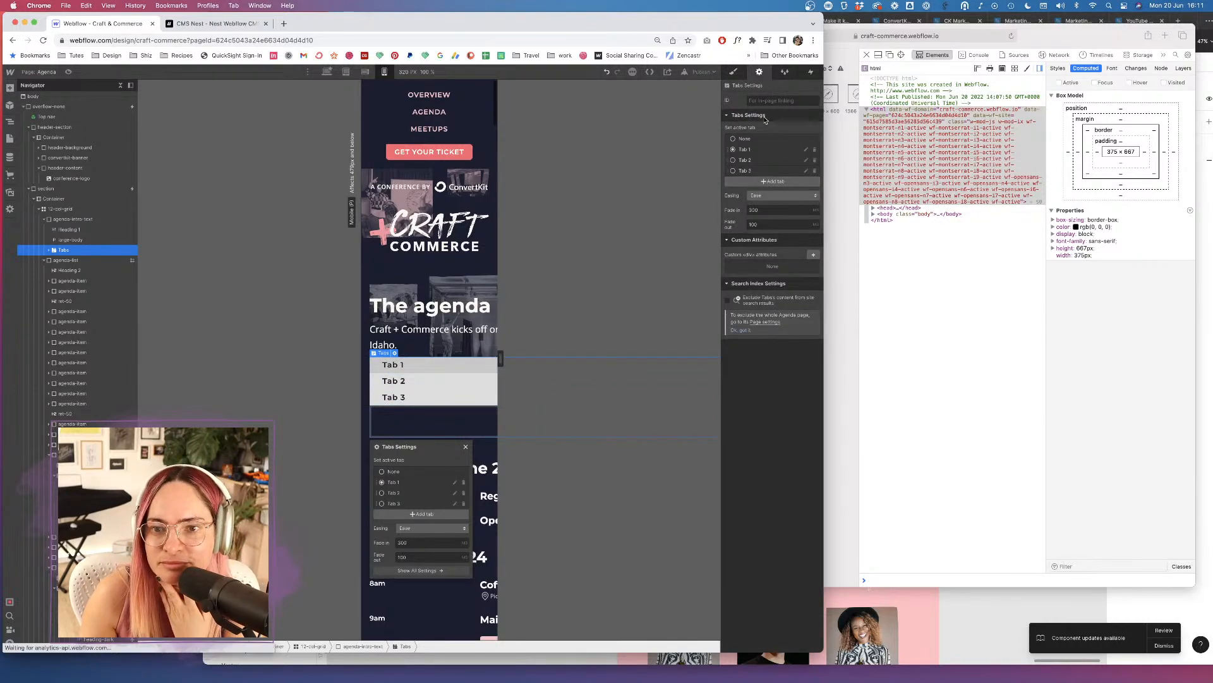
click(734, 72)
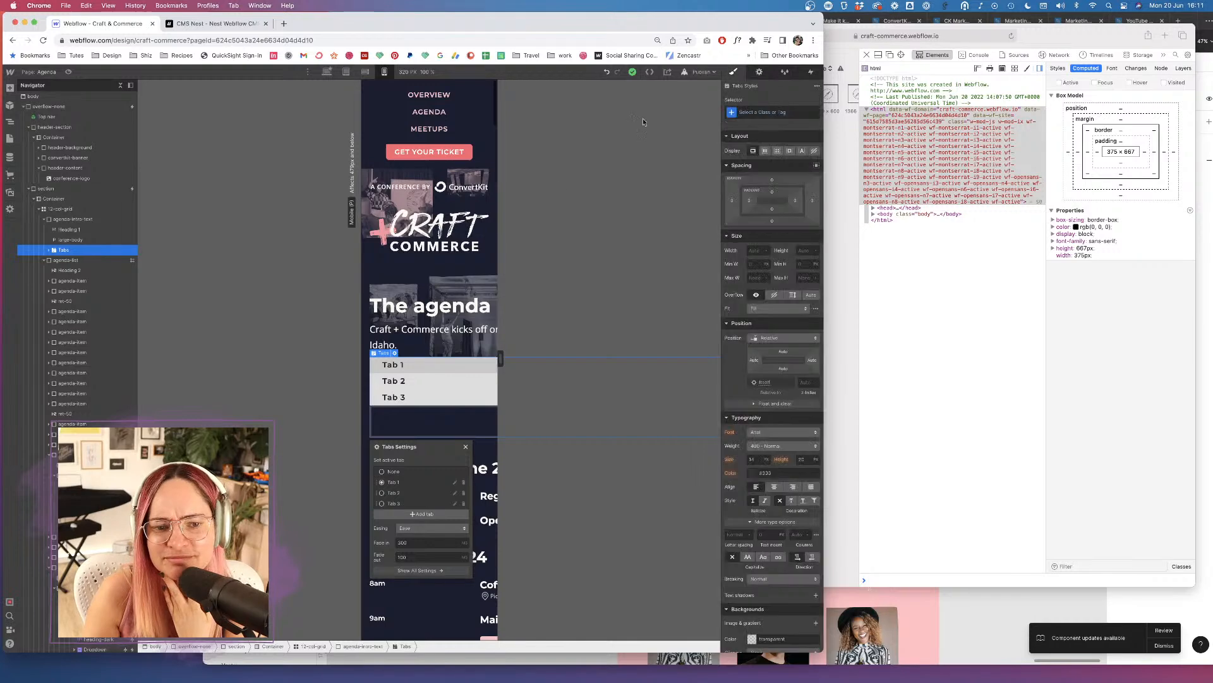
click(327, 73)
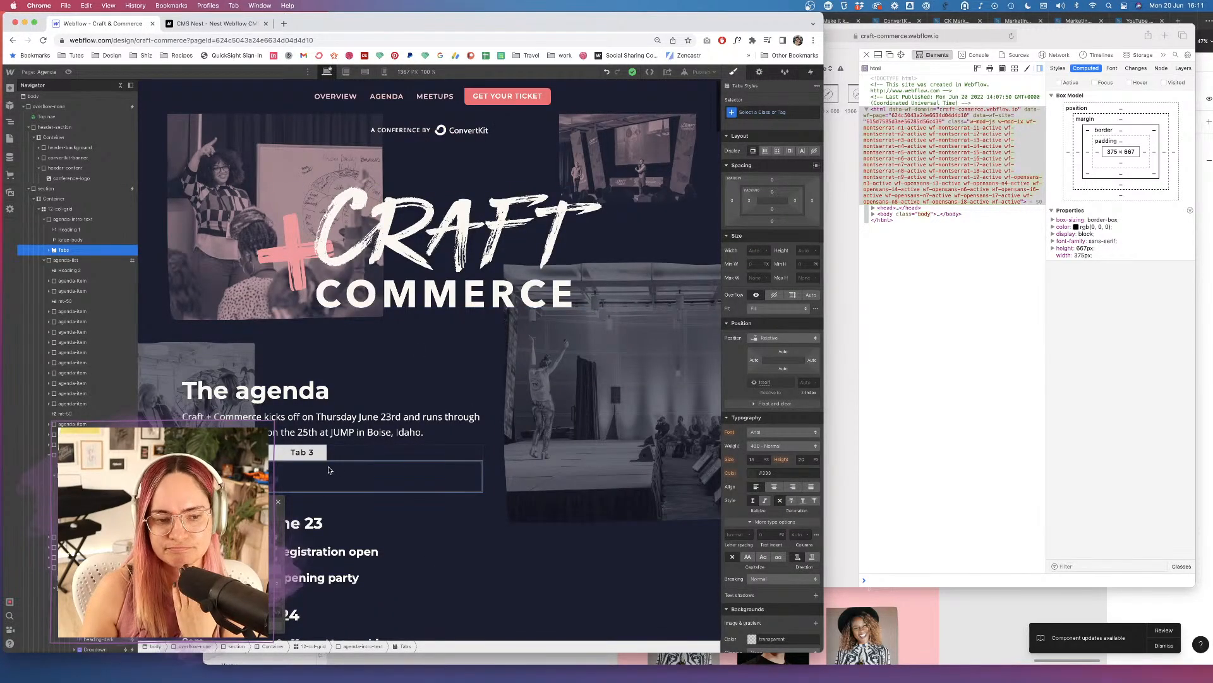
click(384, 72)
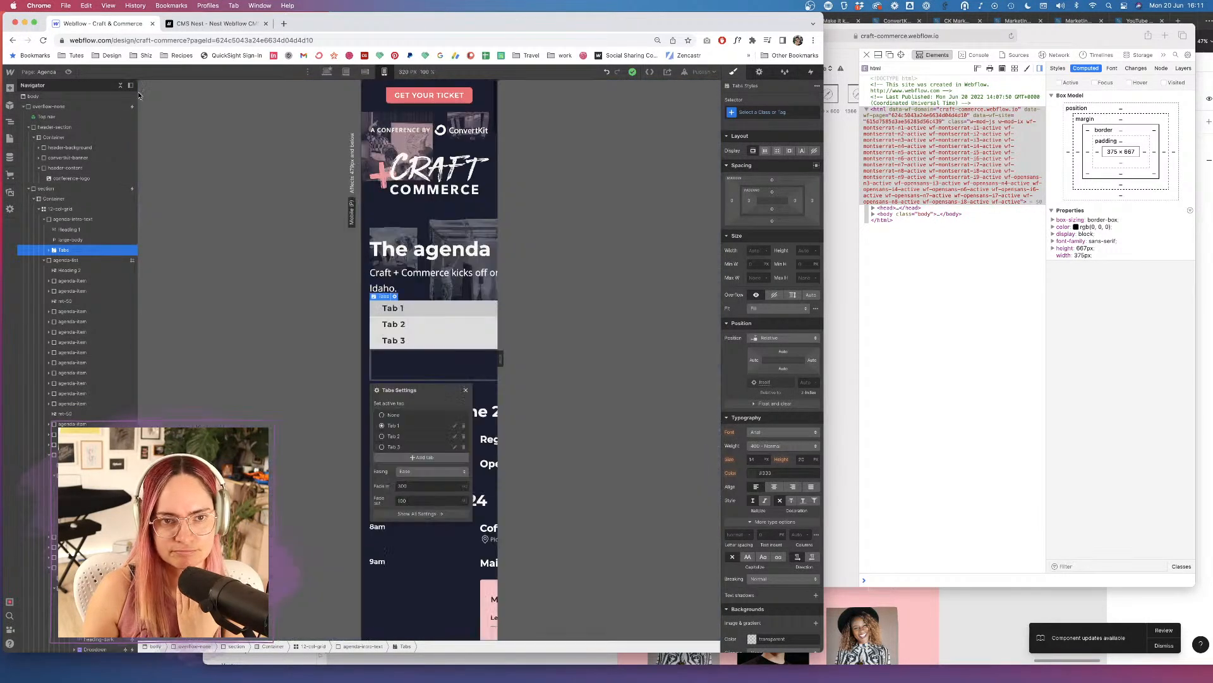
click(68, 72)
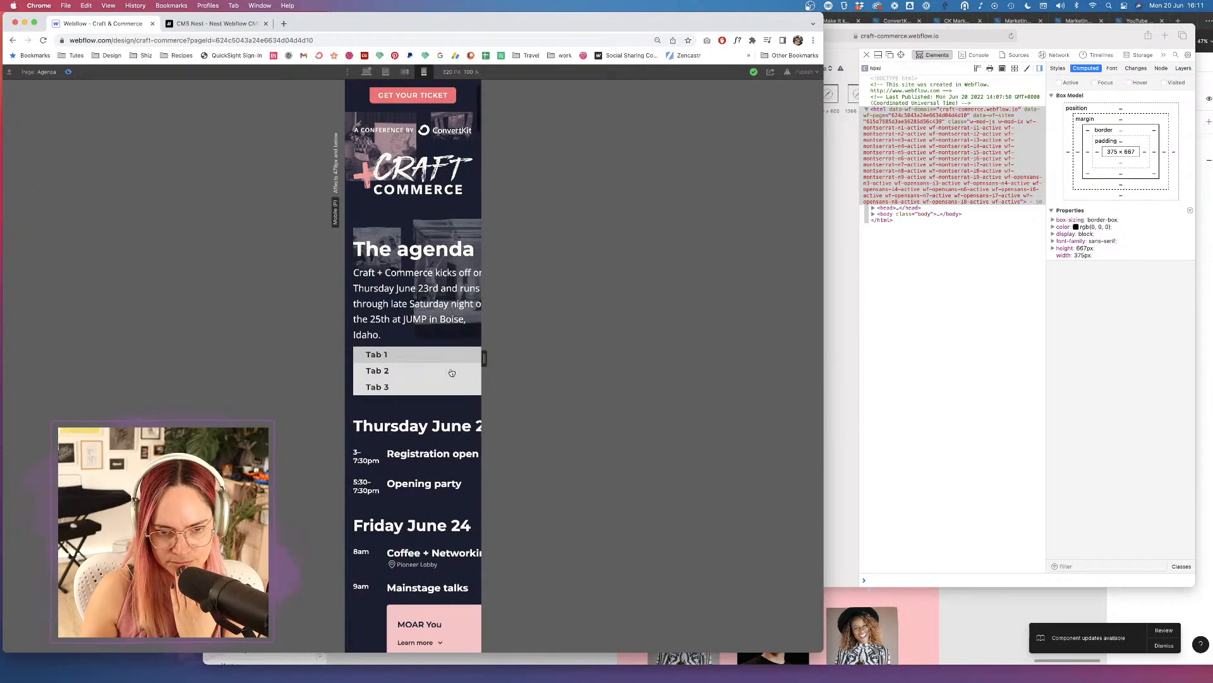
scroll(458, 370, down, 2)
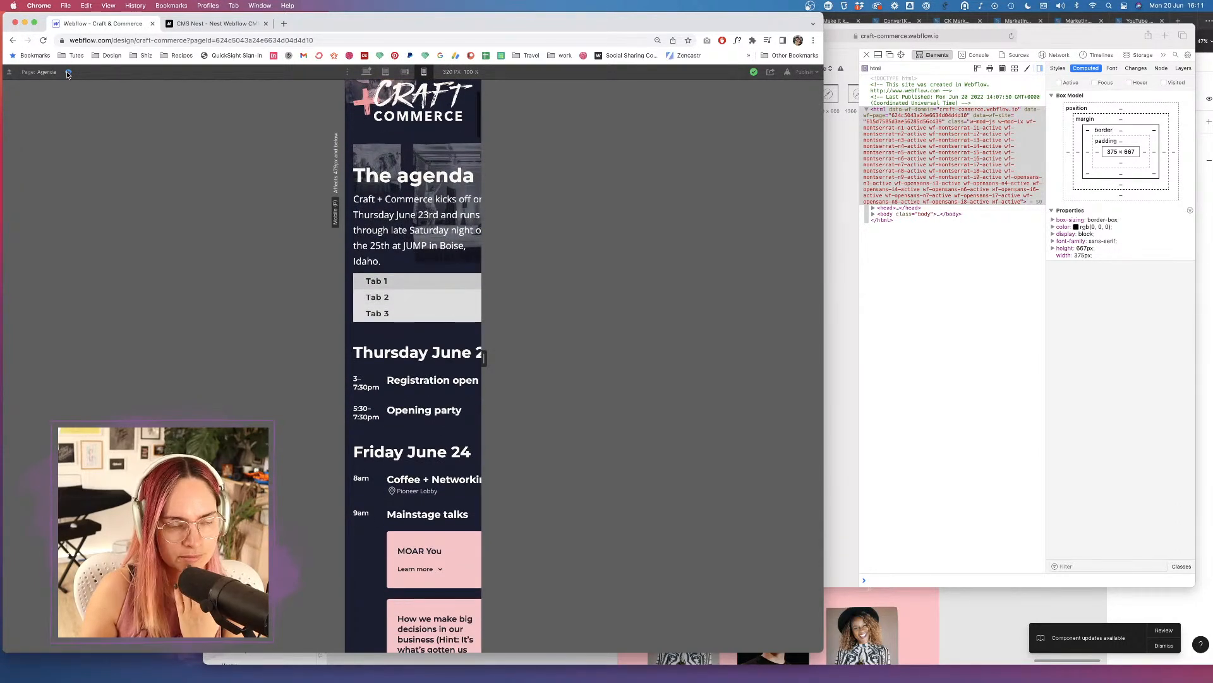
key(super+shift+p)
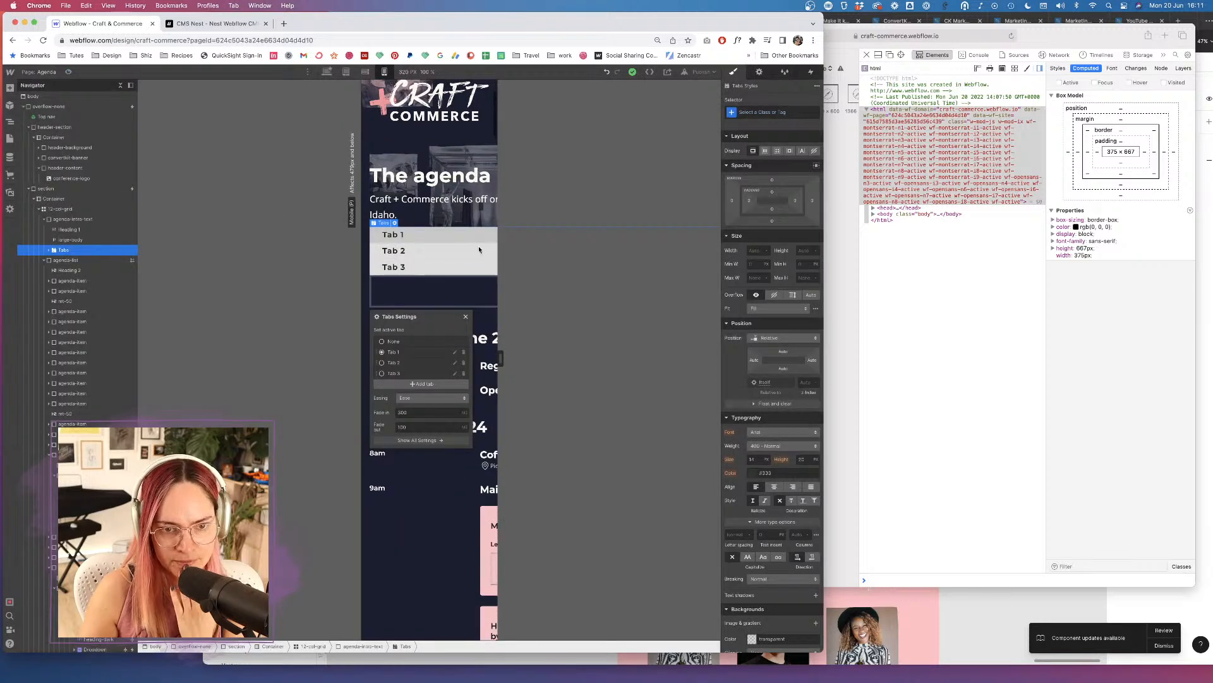
click(327, 72)
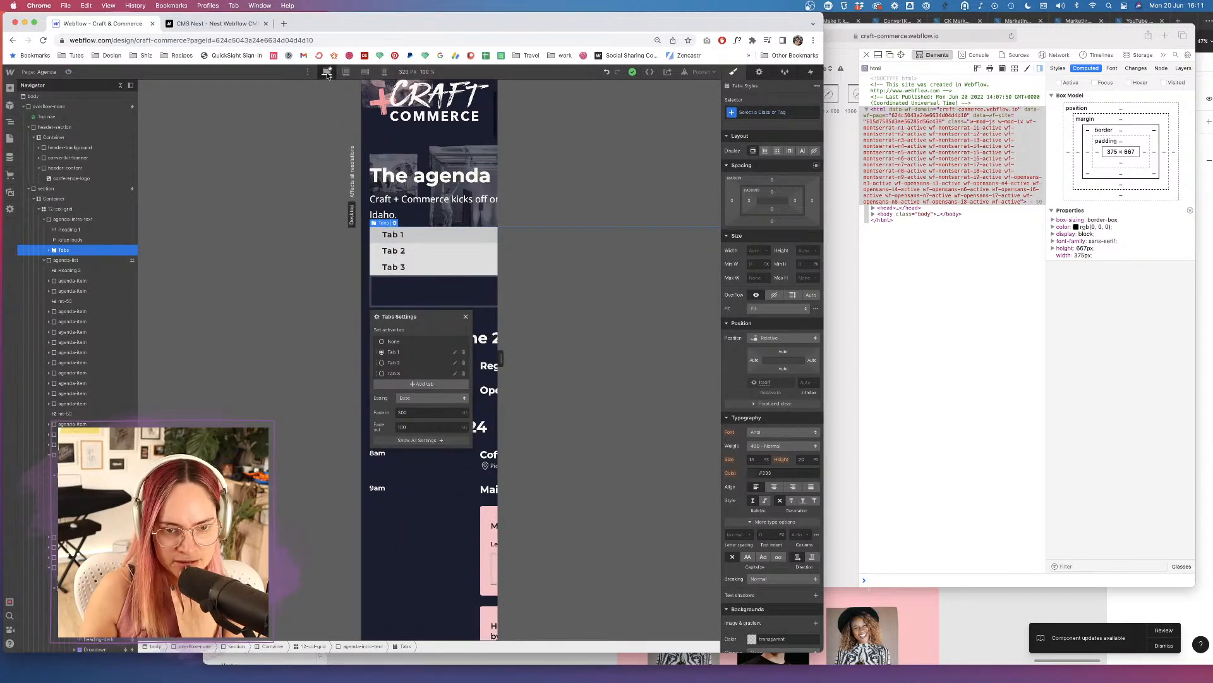
Relabel Tab 1, Tab 2 and Tab 3 as THURSDAY, FRIDAY and SATURDAY on the canvas.
double_click(214, 323)
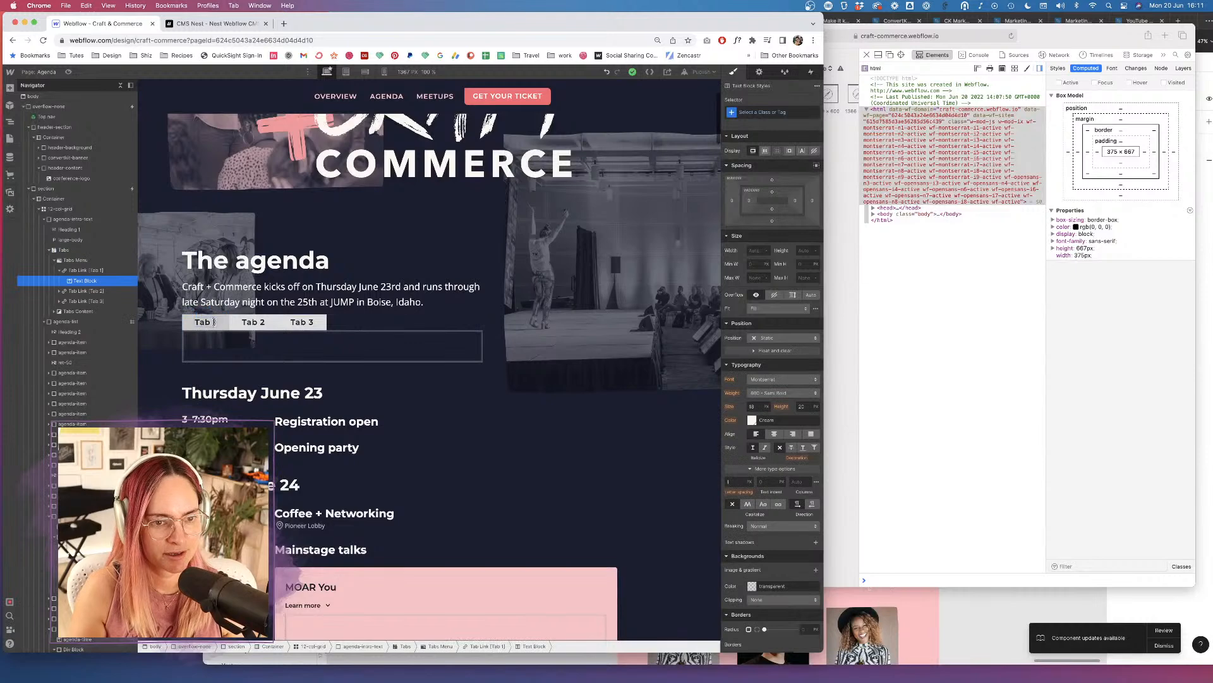
text(T)
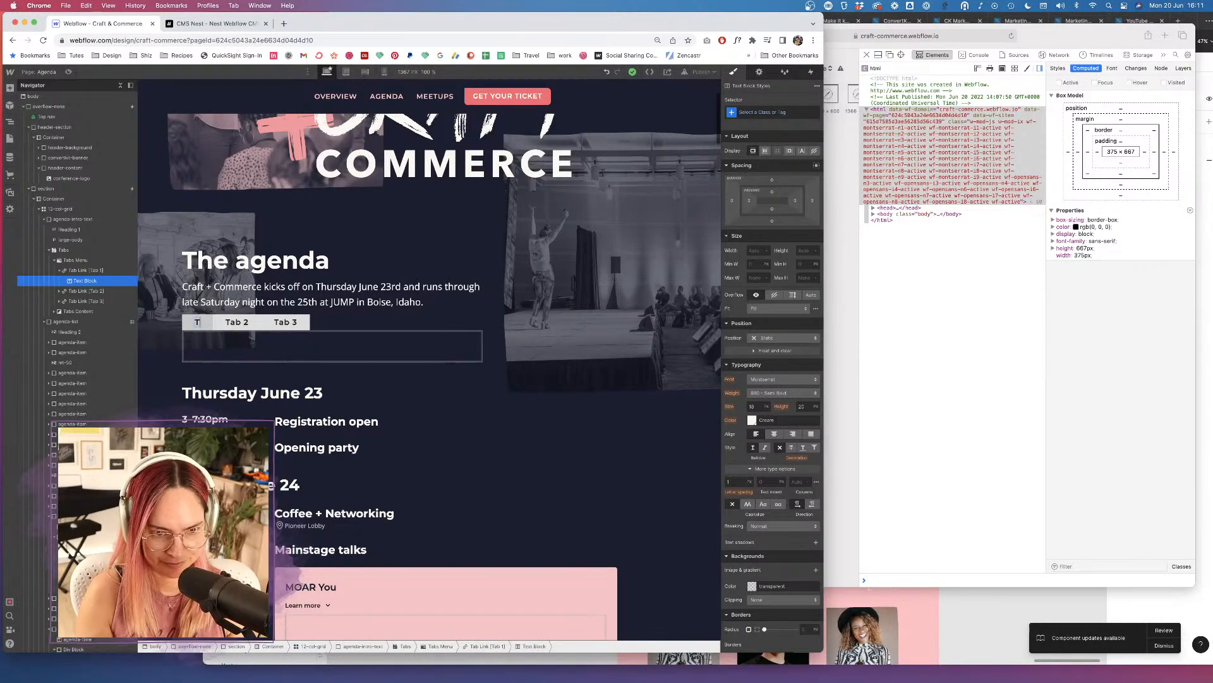
text(HURSDAY)
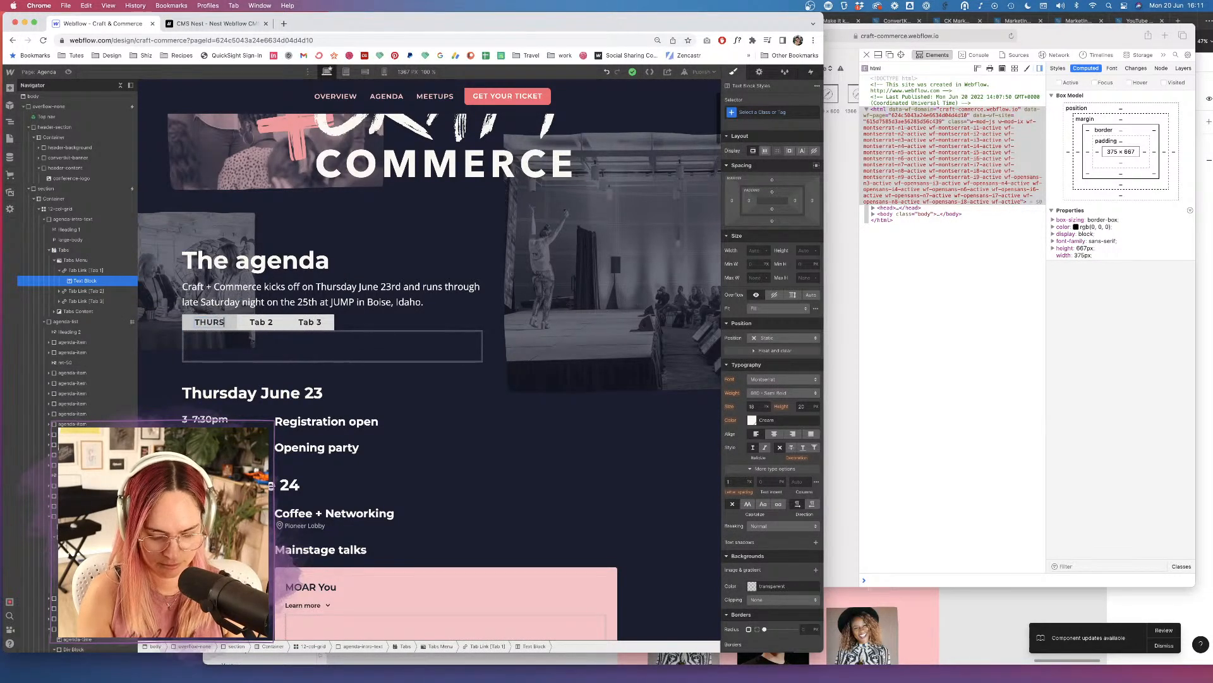
double_click(278, 323)
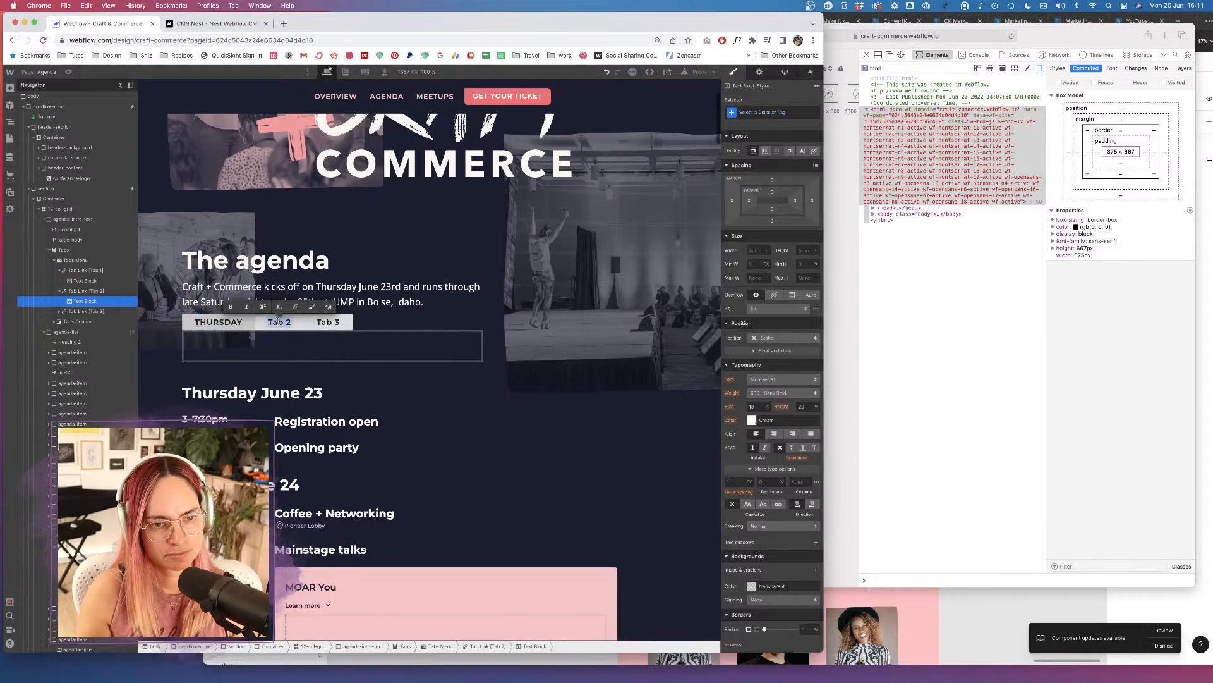
text(FRIDAY)
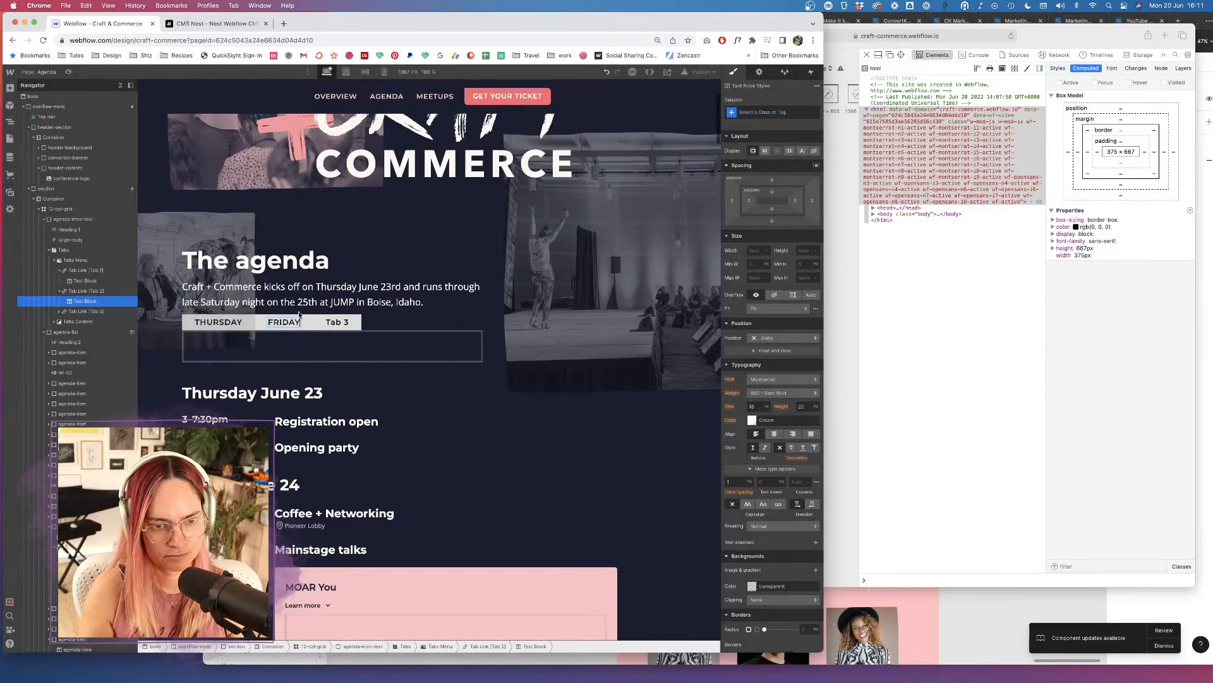
double_click(342, 326)
text(SATURDAY)
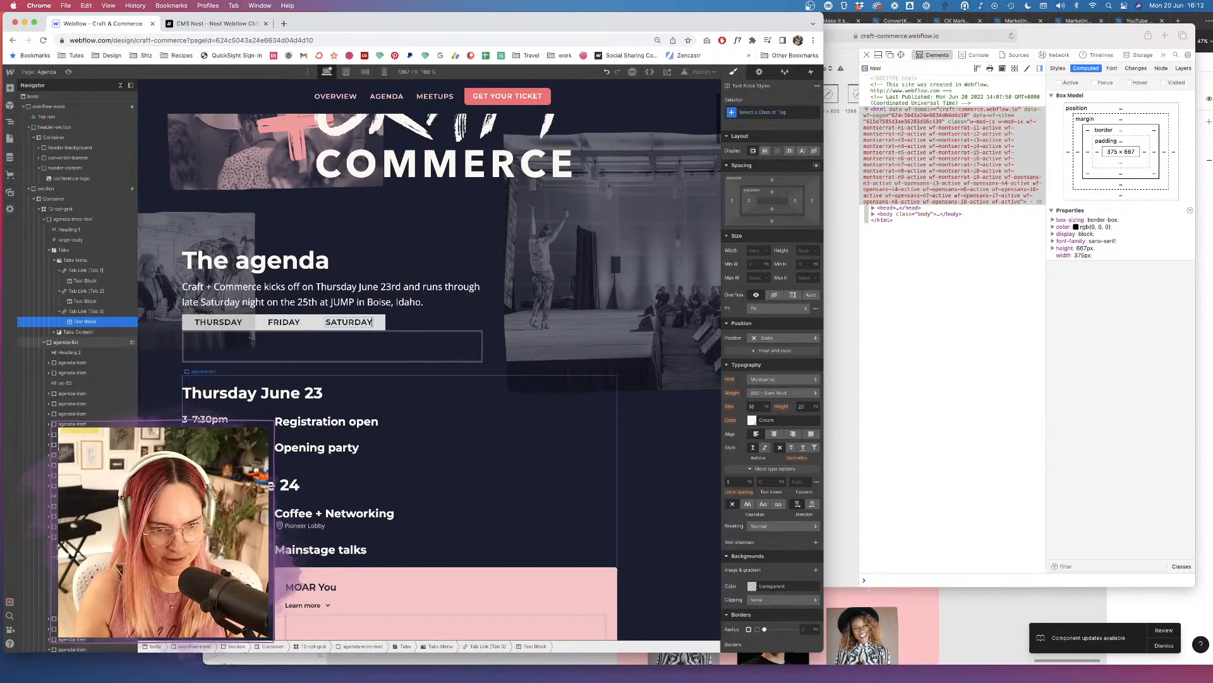
click(69, 352)
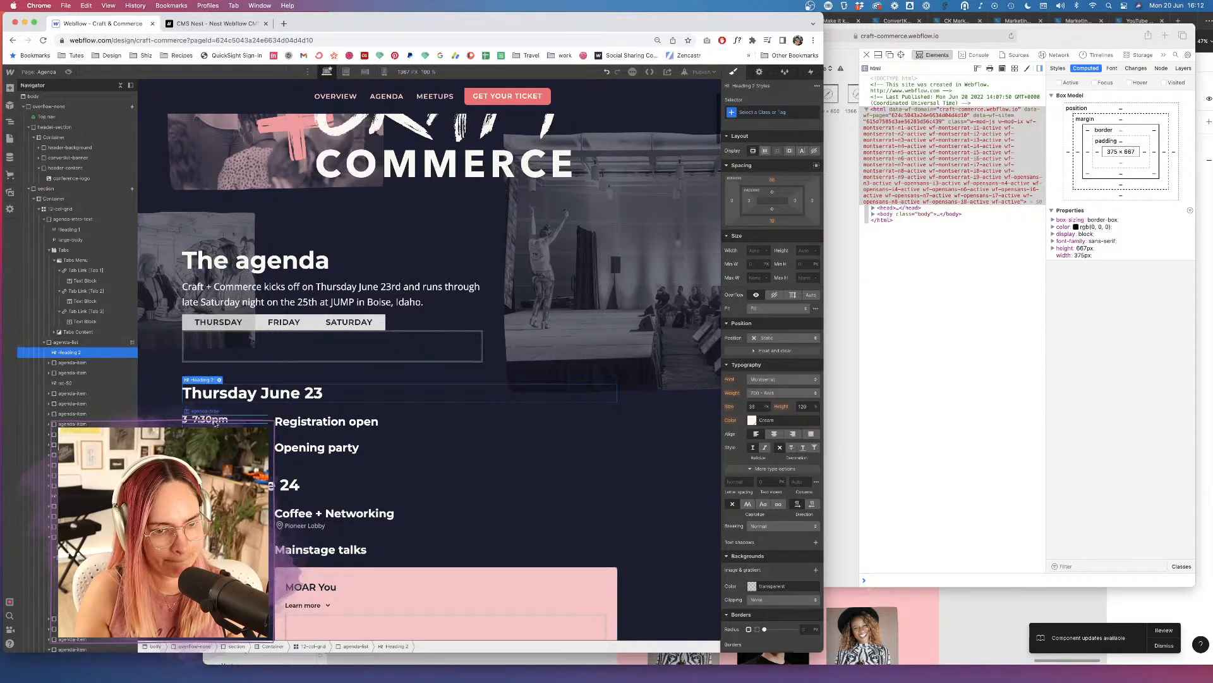
Drag the Tabs block into the 12-col-grid and make it span all 12 columns.
click(79, 362)
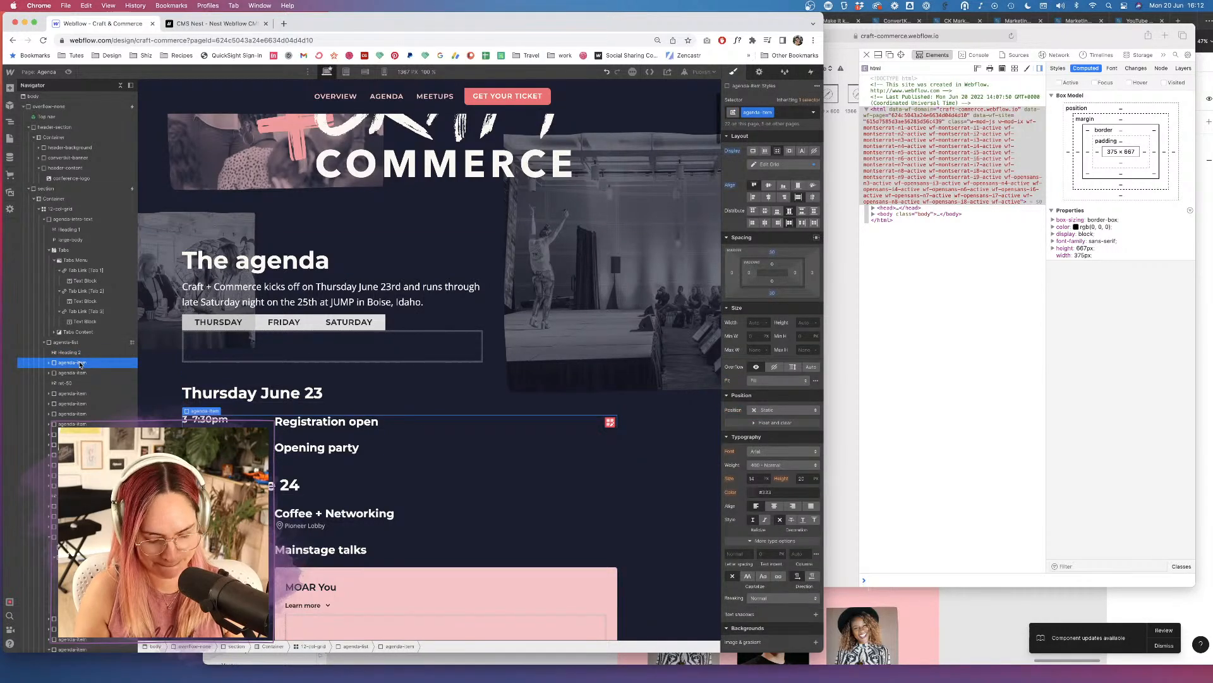
click(240, 350)
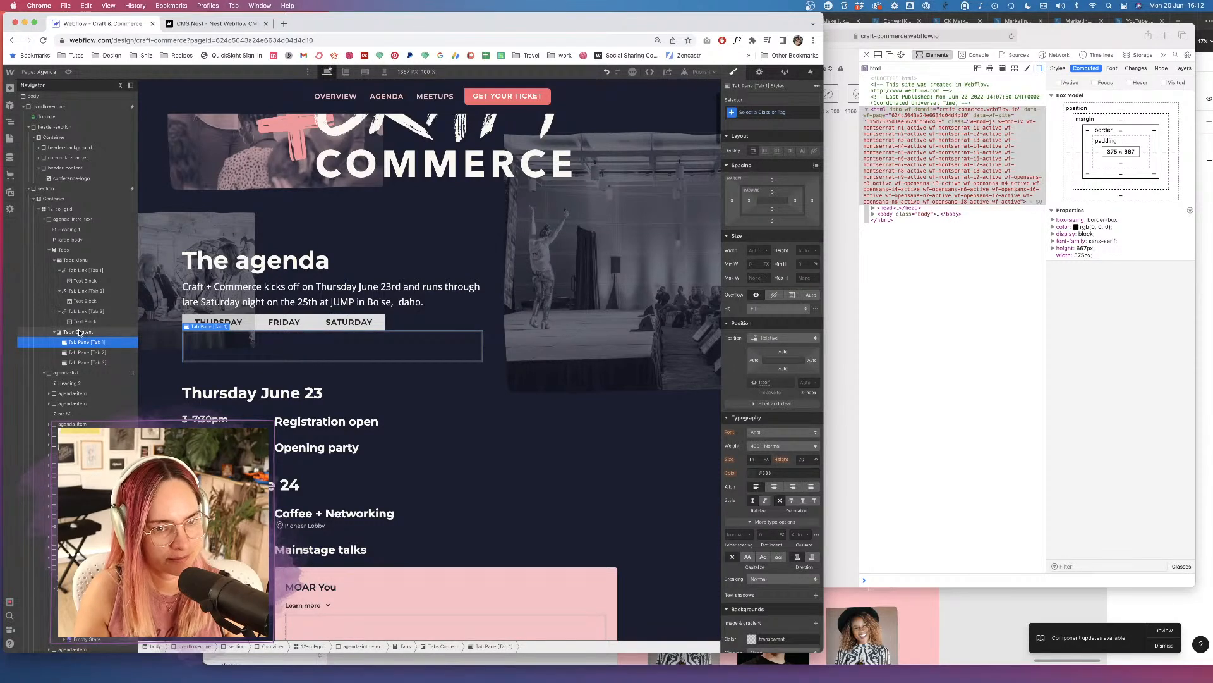
click(66, 250)
mouse_move(63, 250)
mouse_down()
mouse_move(56, 267)
mouse_move(46, 251)
mouse_up()
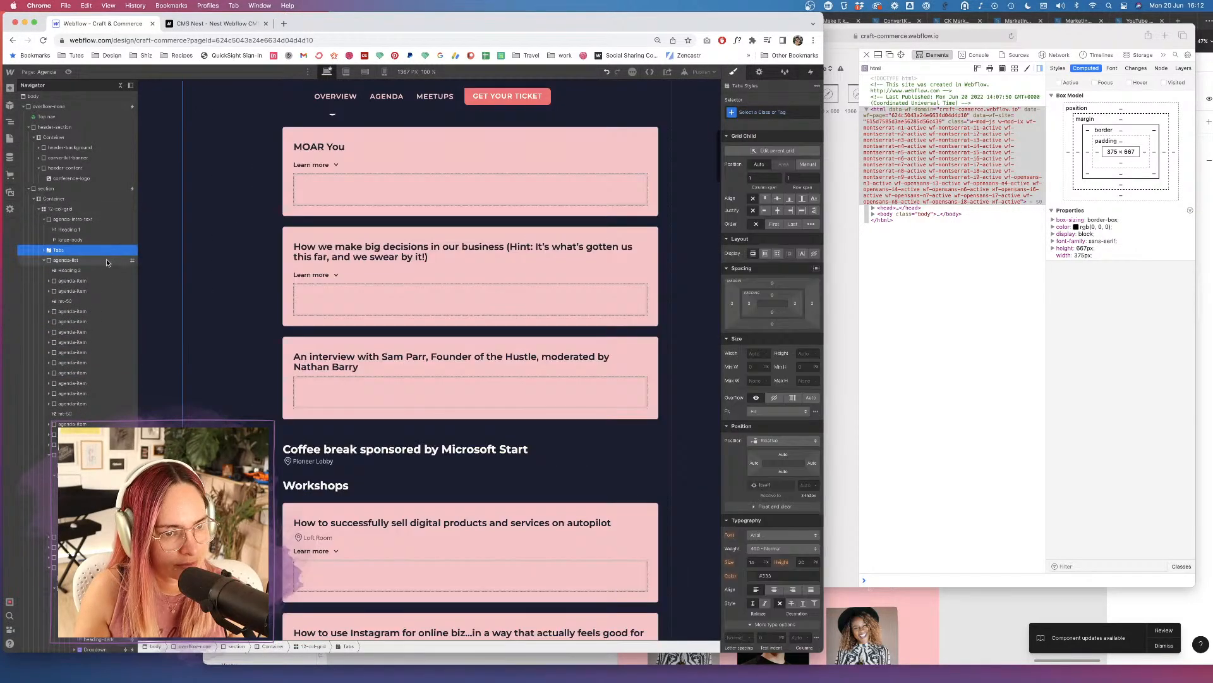
scroll(426, 227, up, 8)
scroll(426, 227, down, 1)
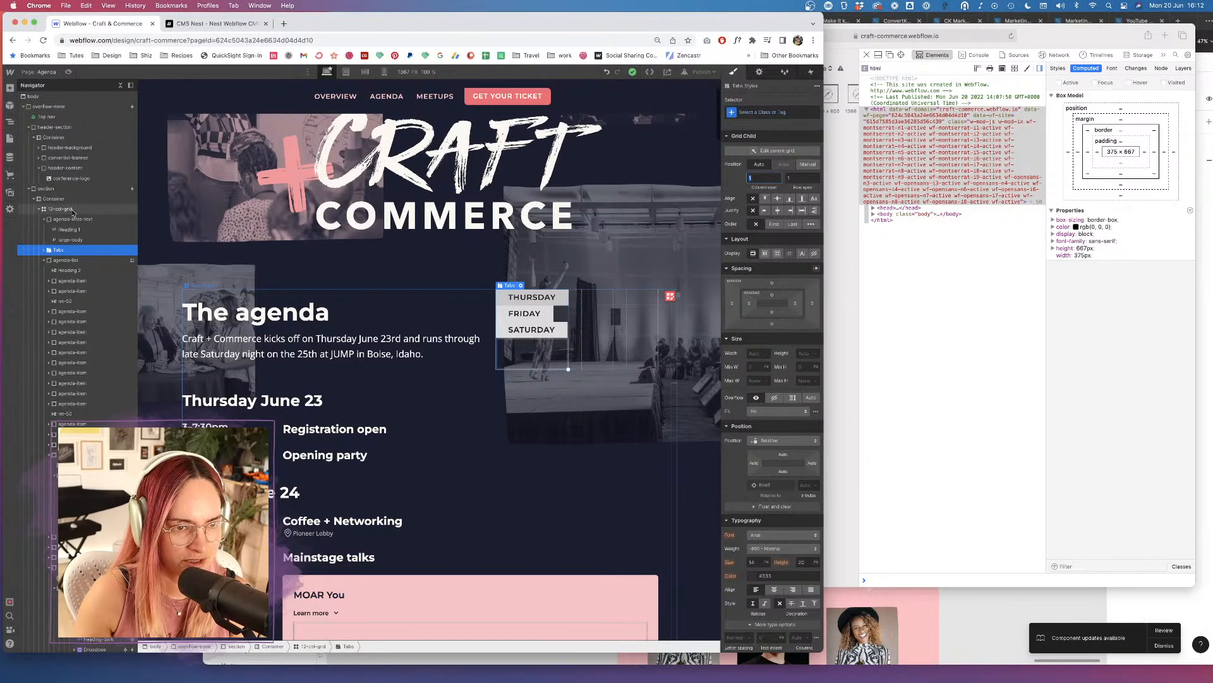
key(Return)
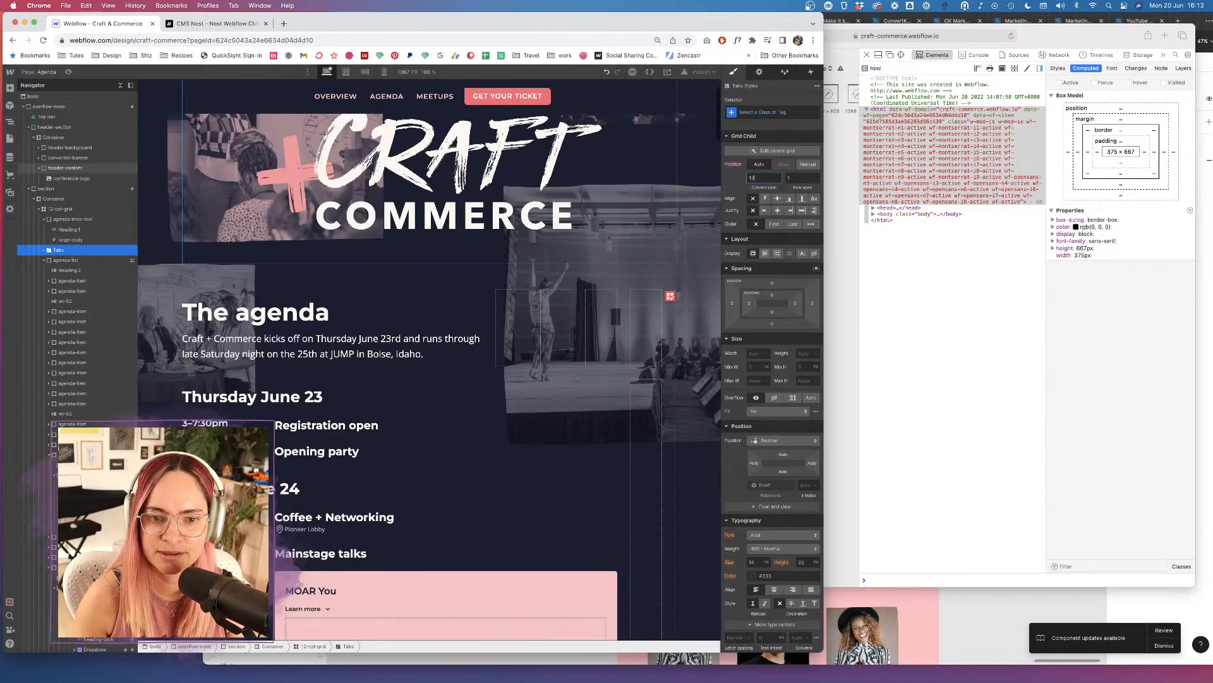
click(70, 260)
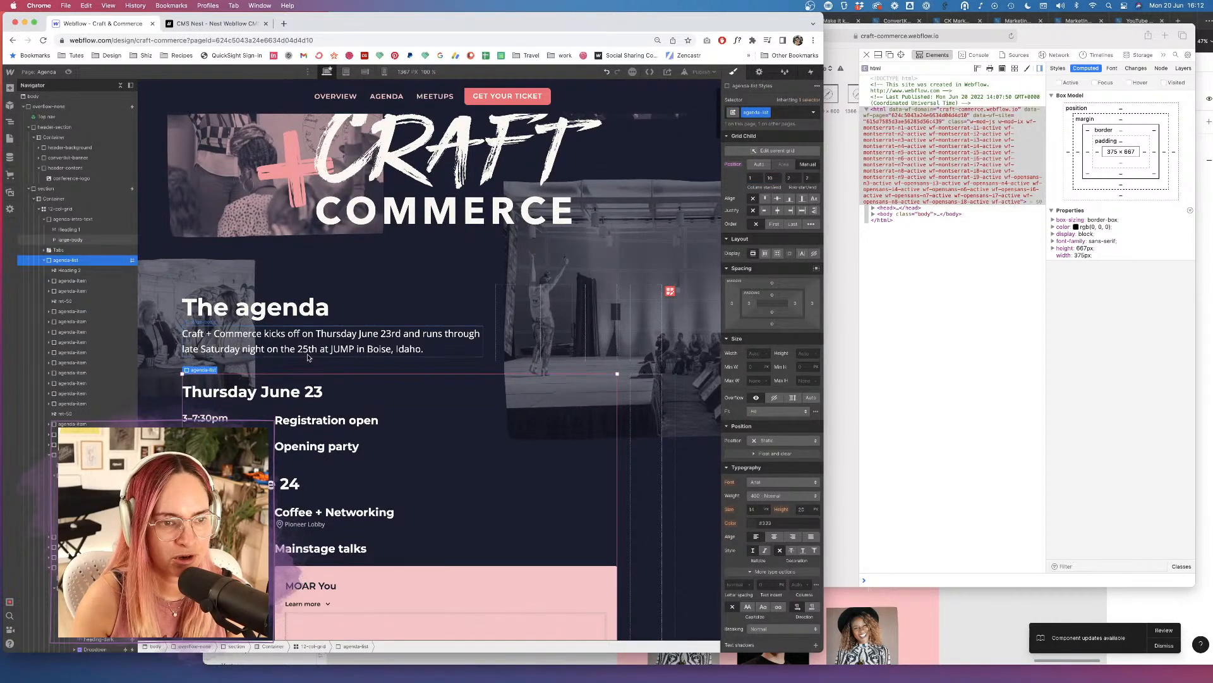
Set the agenda list's Grid Child row start to 3, below the day tabs.
scroll(308, 357, down, 10)
scroll(308, 357, down, 15)
scroll(308, 357, up, 8)
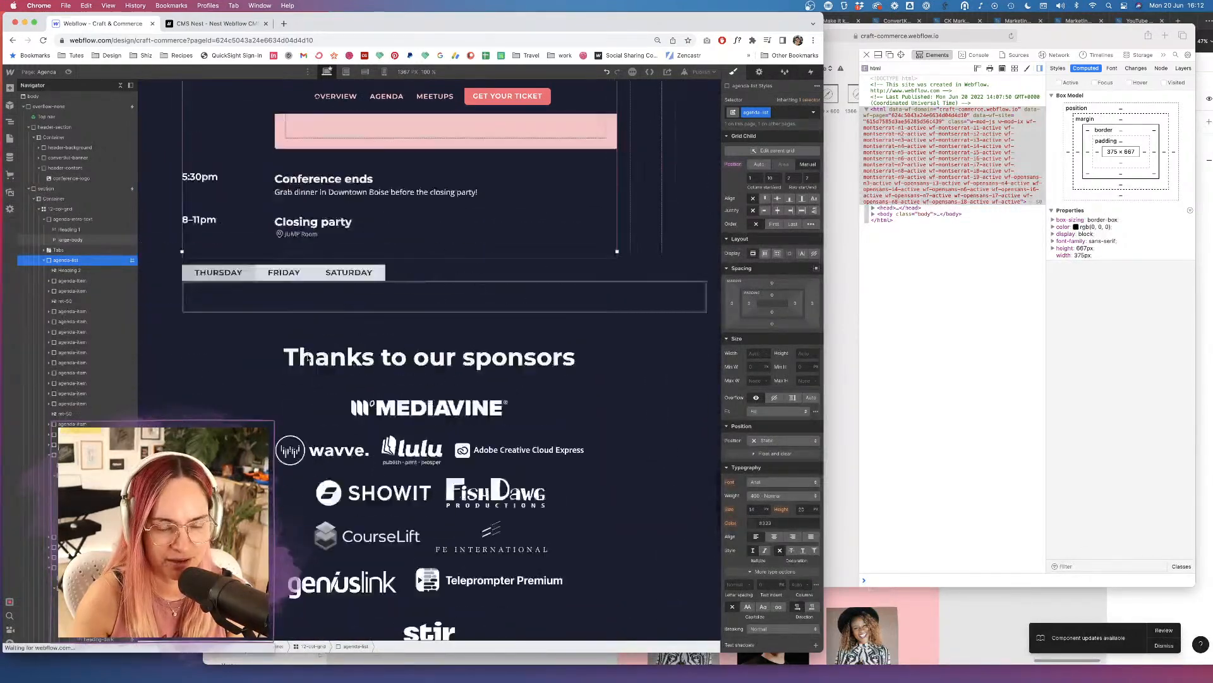
click(60, 251)
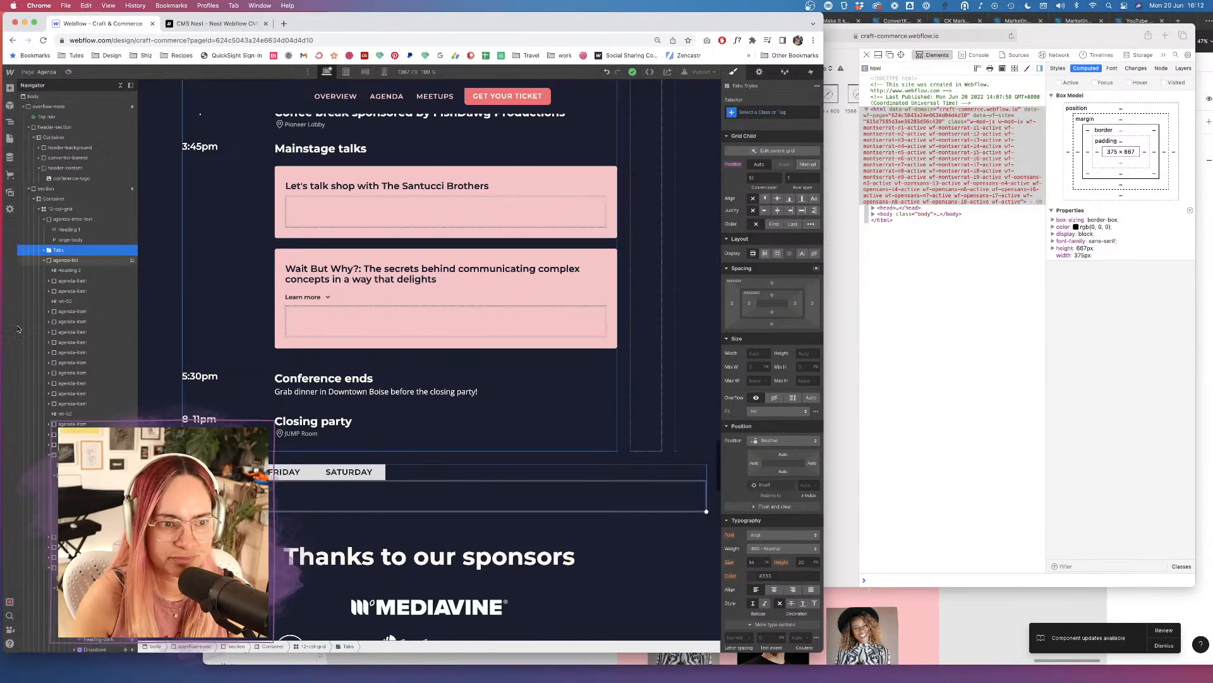
click(66, 260)
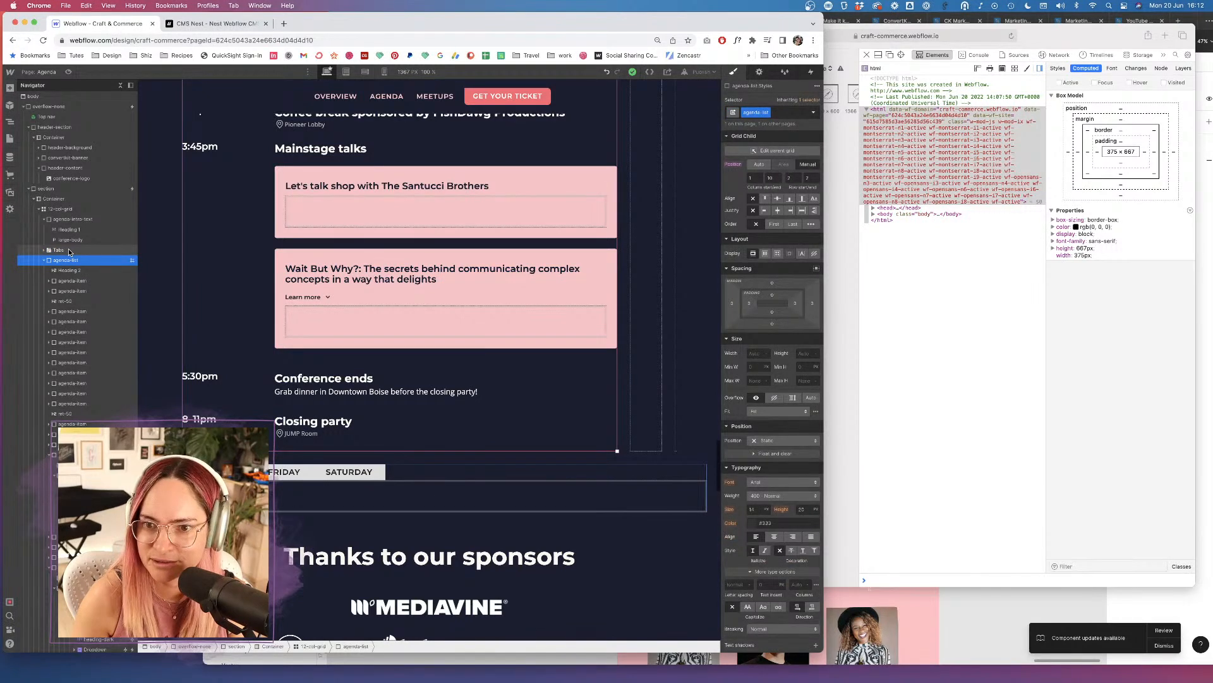
click(792, 178)
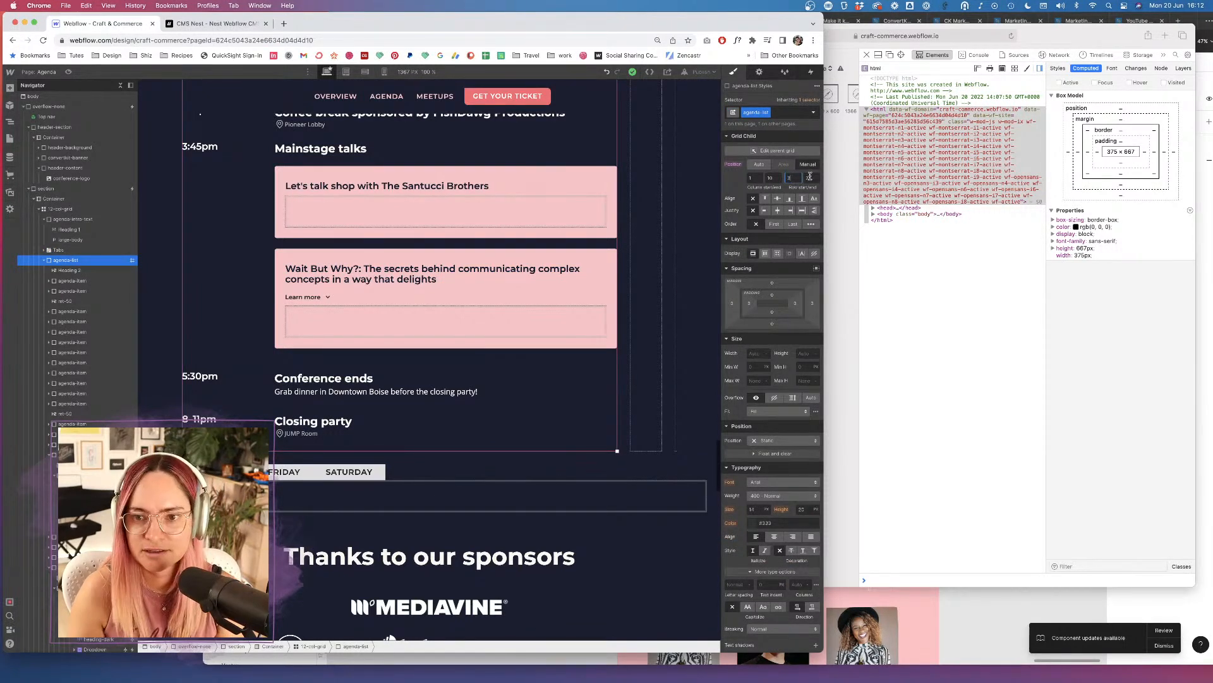
key(Tab)
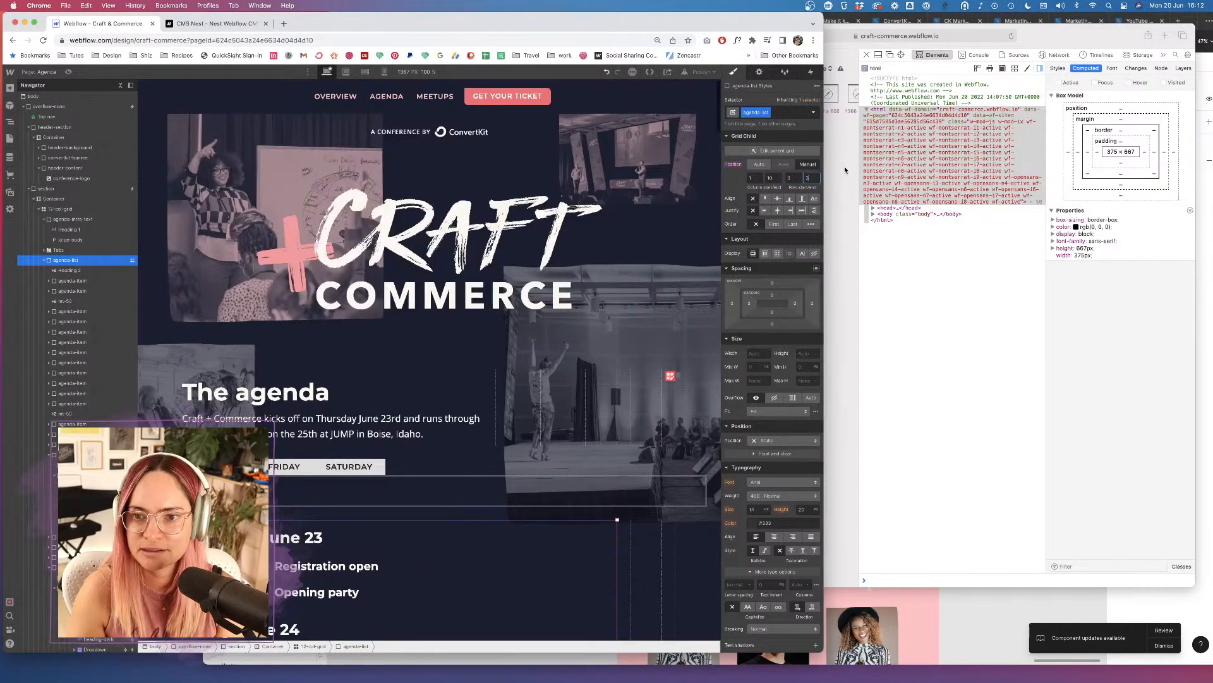
click(67, 251)
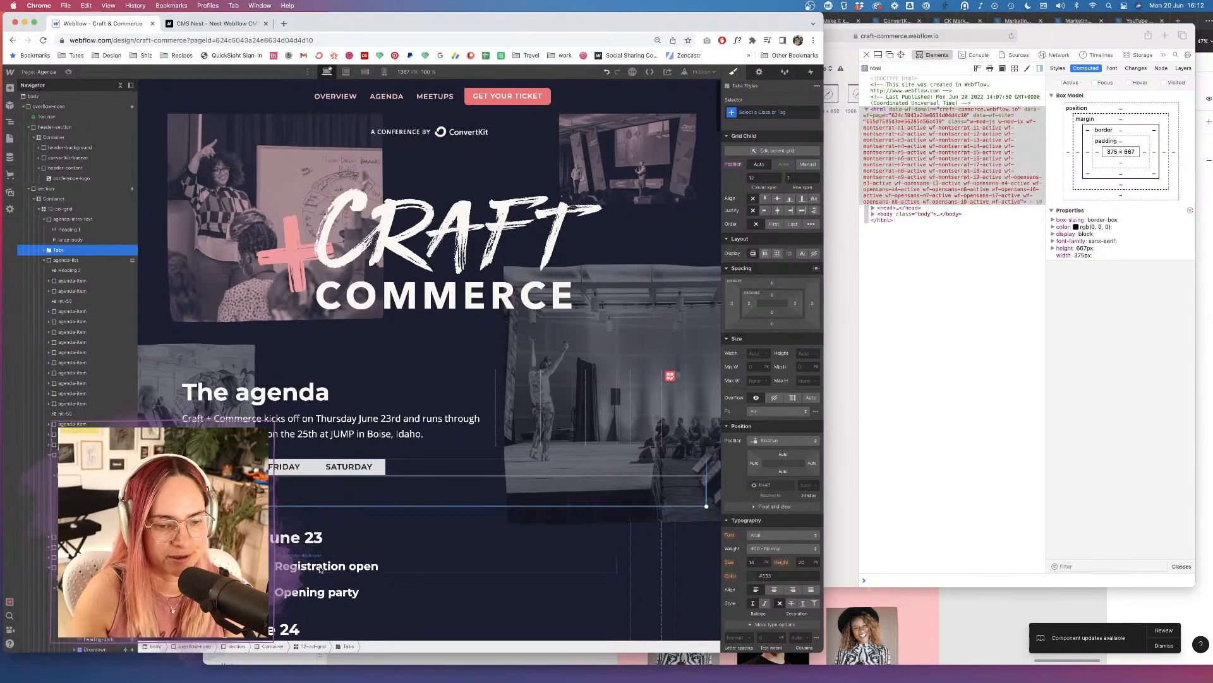
Paste the Opening party agenda item into the first tab pane.
click(72, 281)
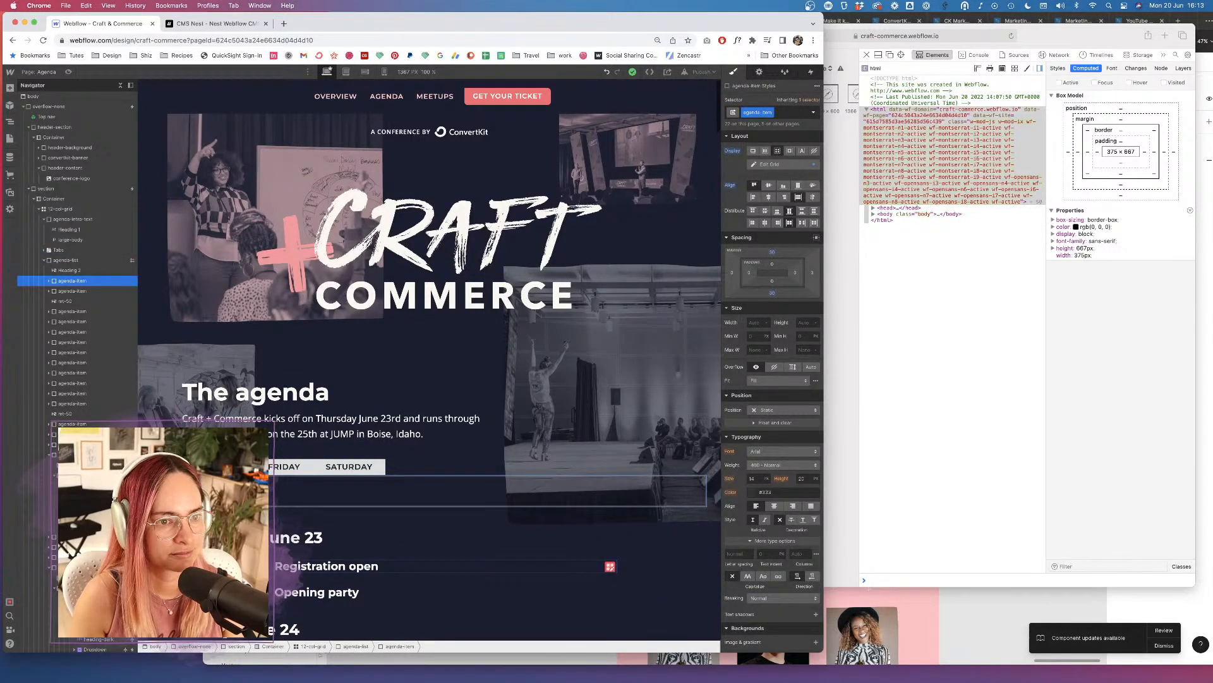
click(235, 491)
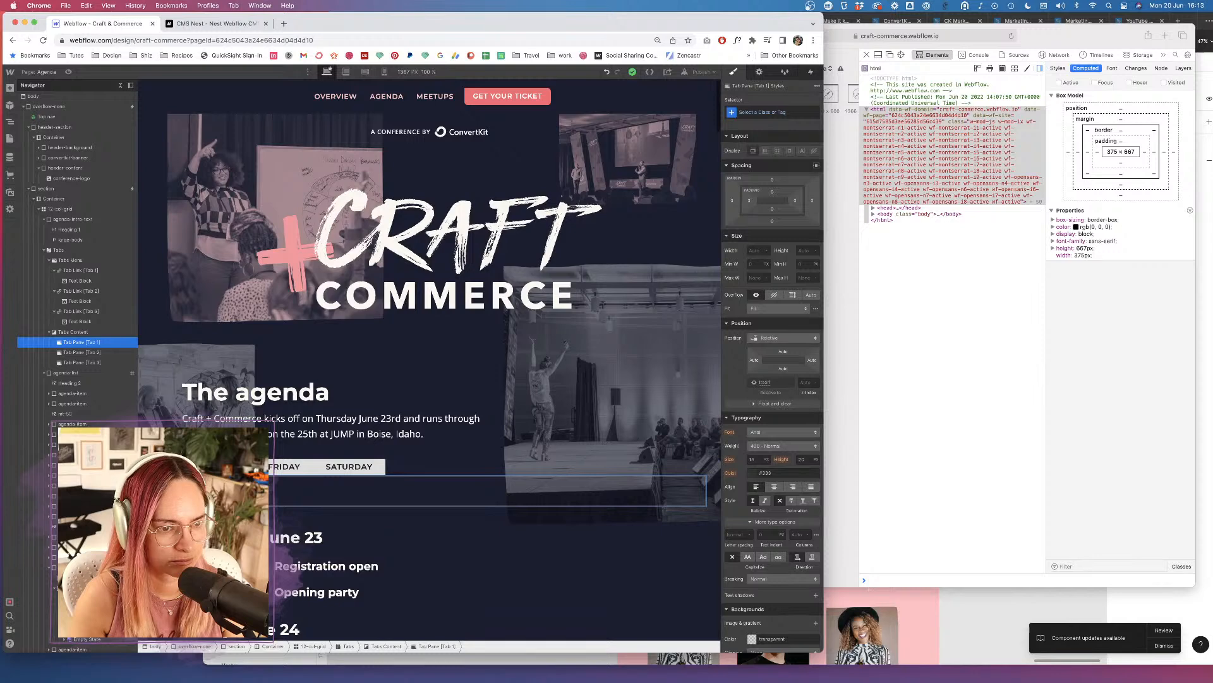
scroll(283, 518, down, 3)
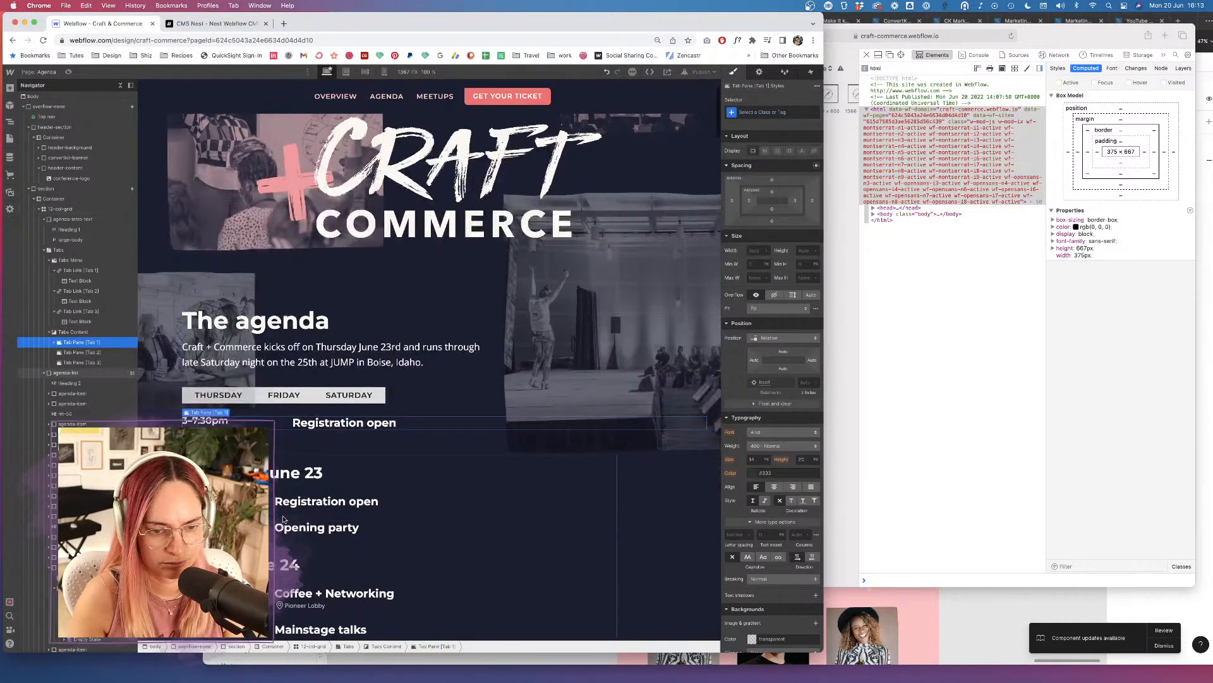
click(285, 526)
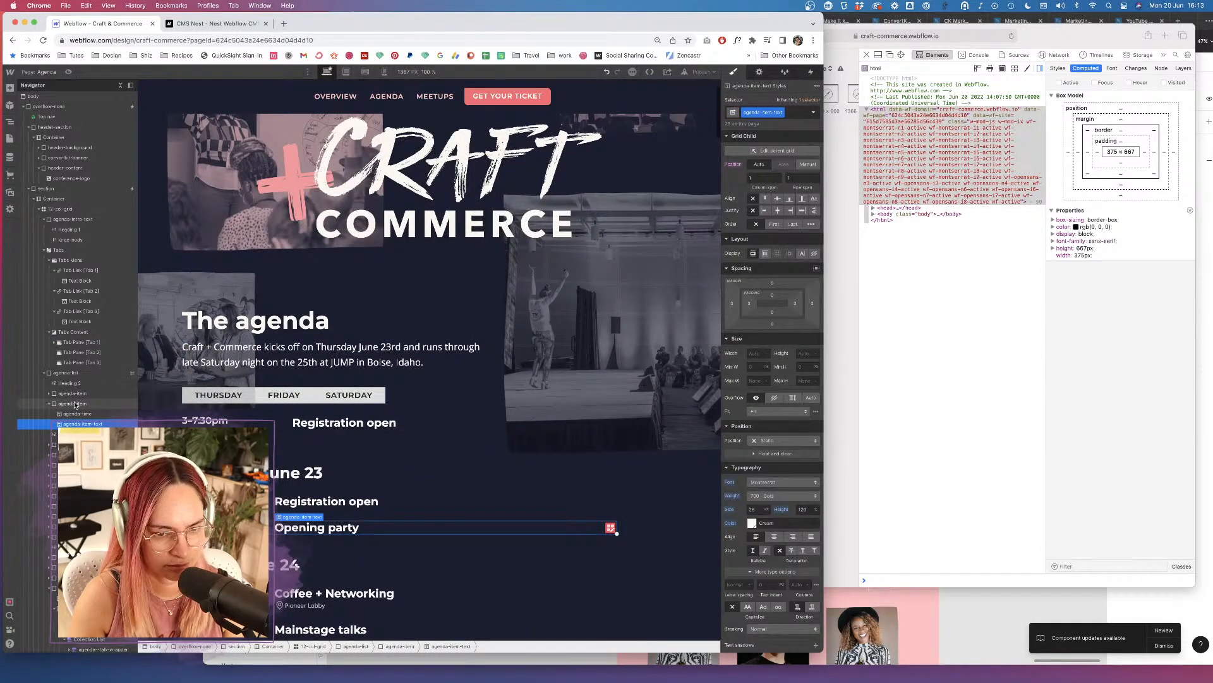
click(74, 403)
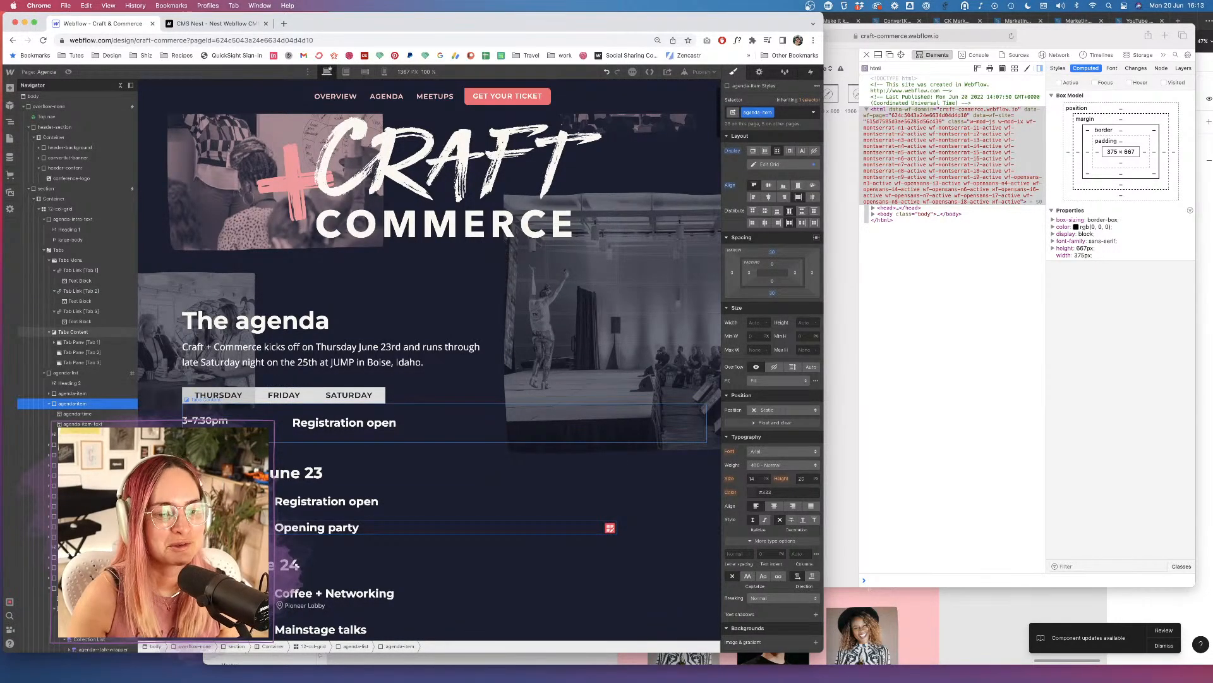
click(72, 332)
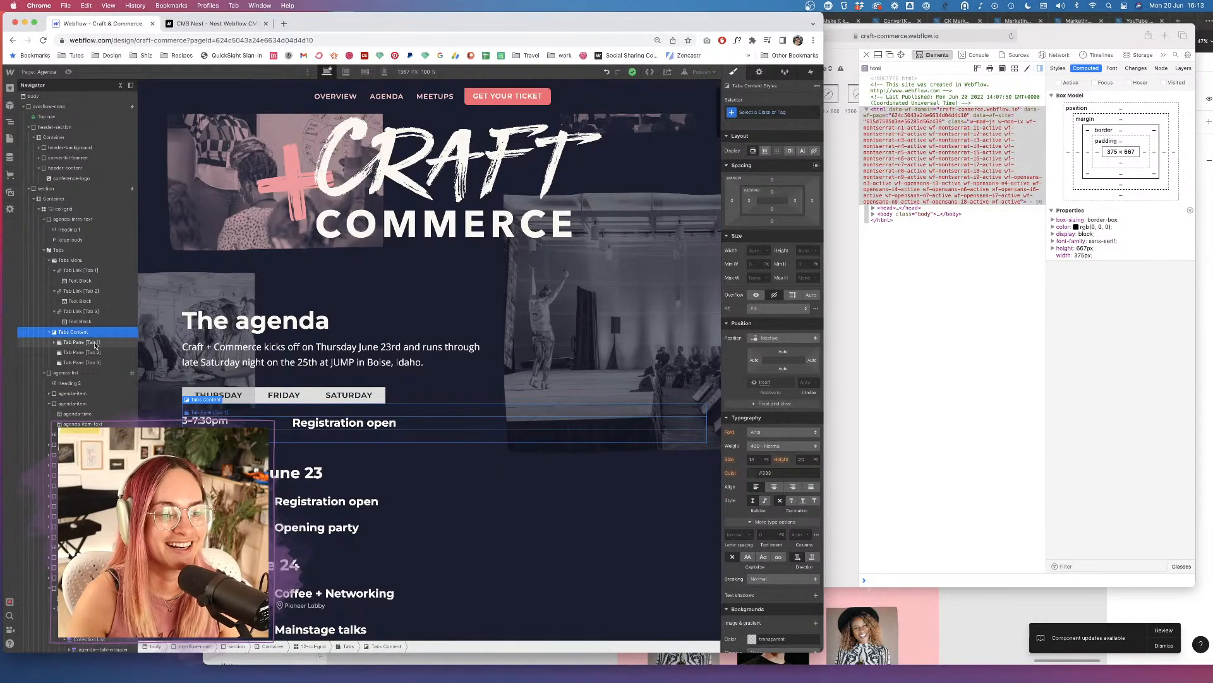
click(81, 341)
key(super+v)
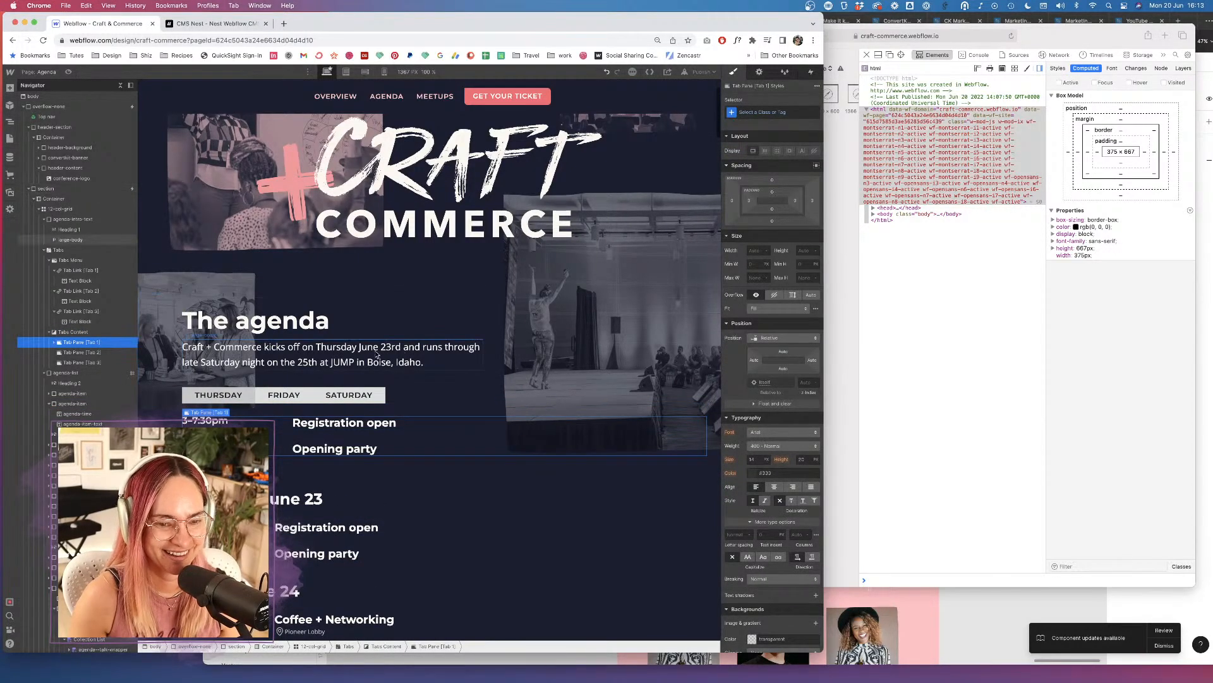
Paste the 8am Coffee + Networking and 9am Mainstage talks items into the second tab pane.
scroll(253, 502, down, 2)
click(442, 547)
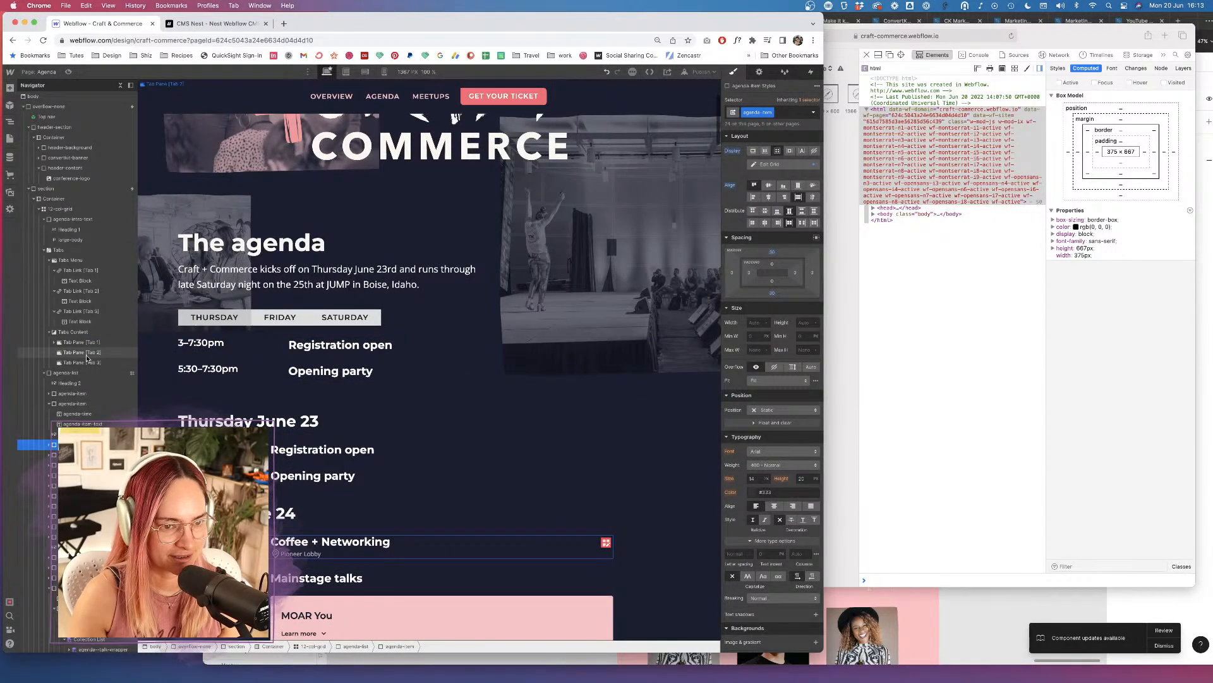
click(81, 352)
key(cmd+v)
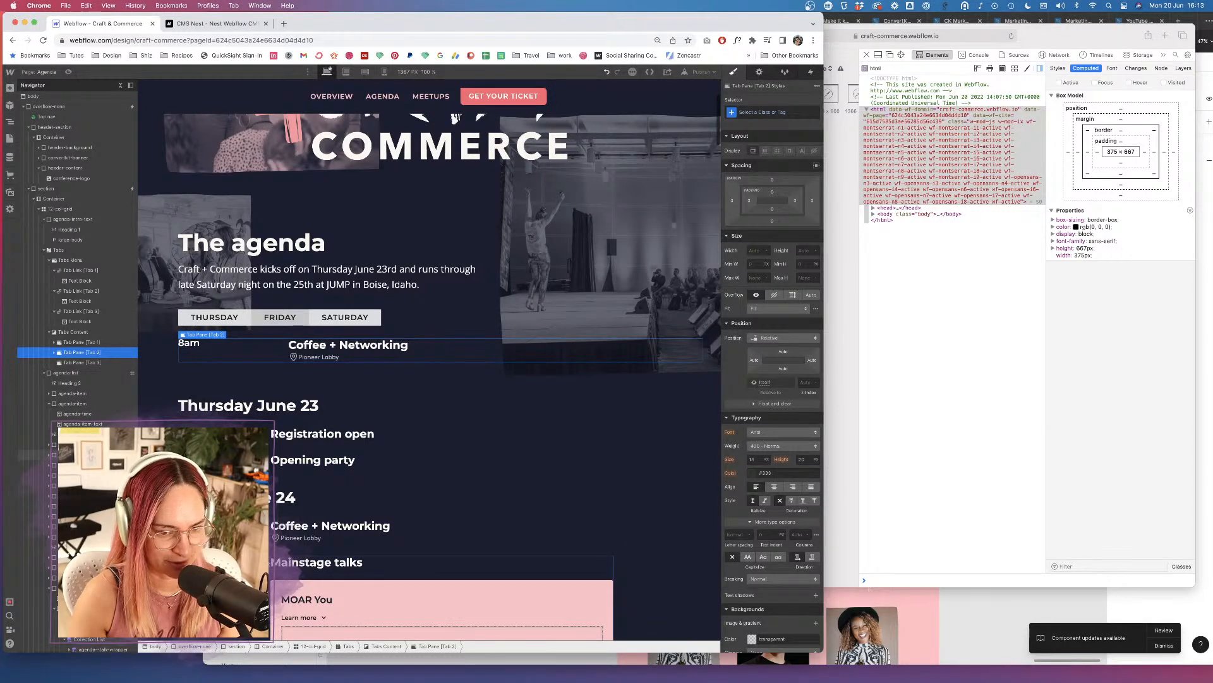
click(35, 454)
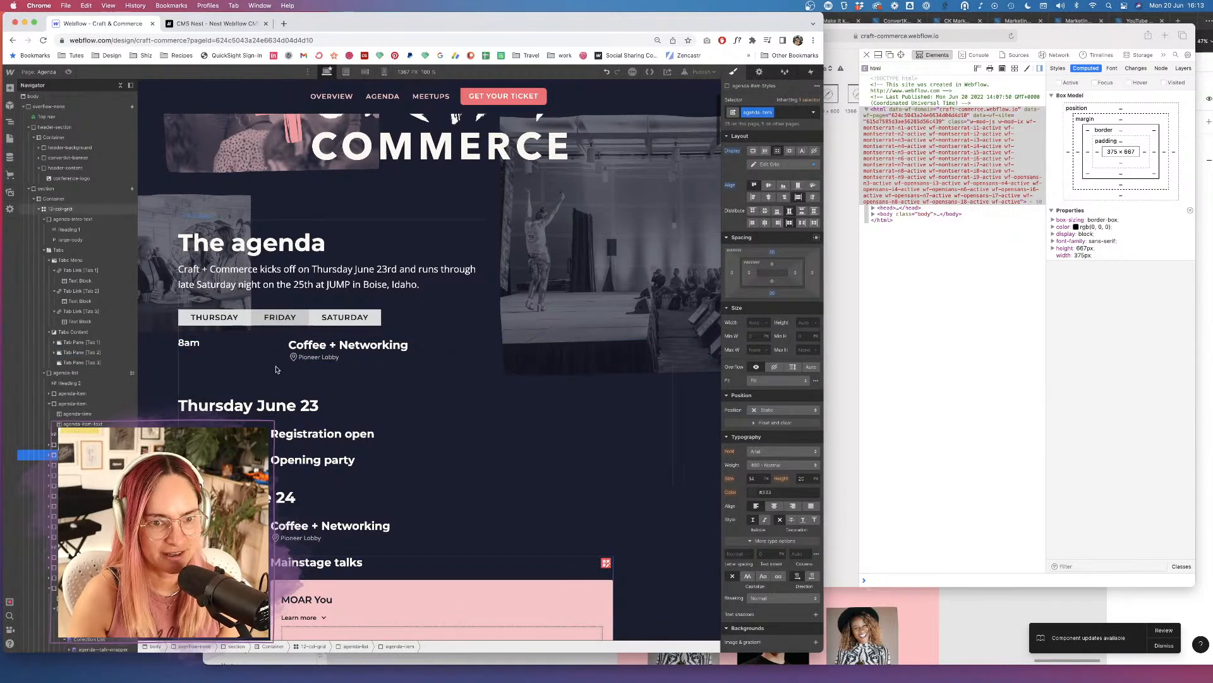
click(257, 369)
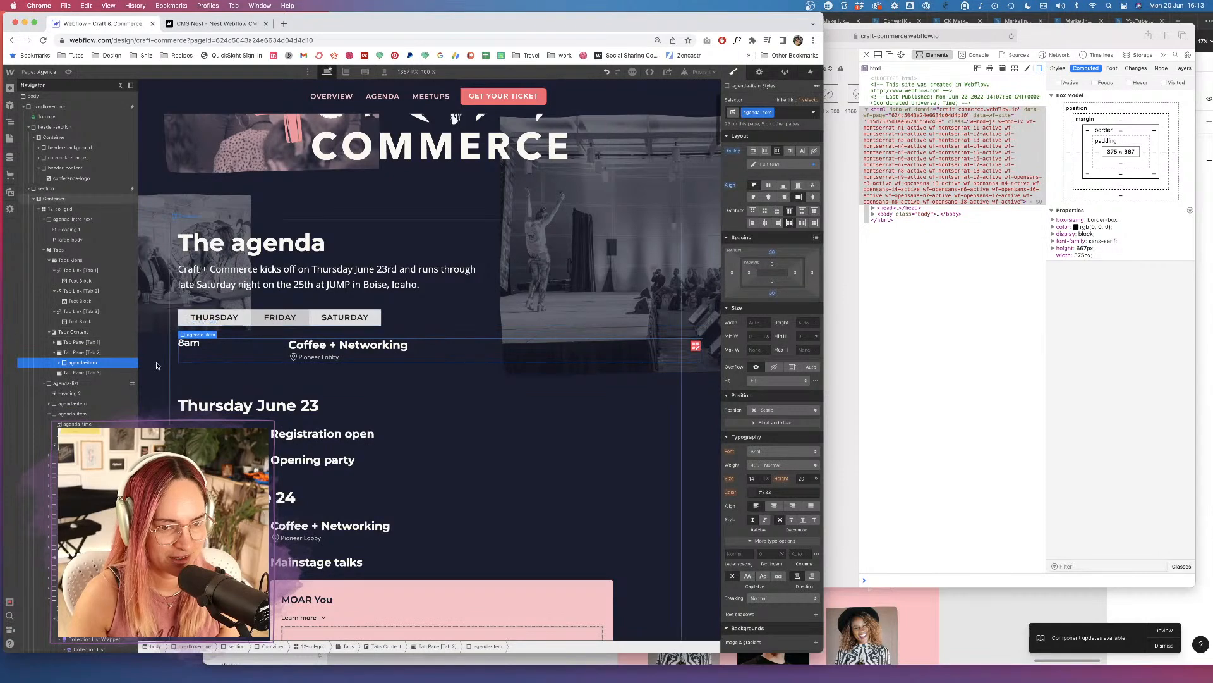
click(96, 353)
key(super+v)
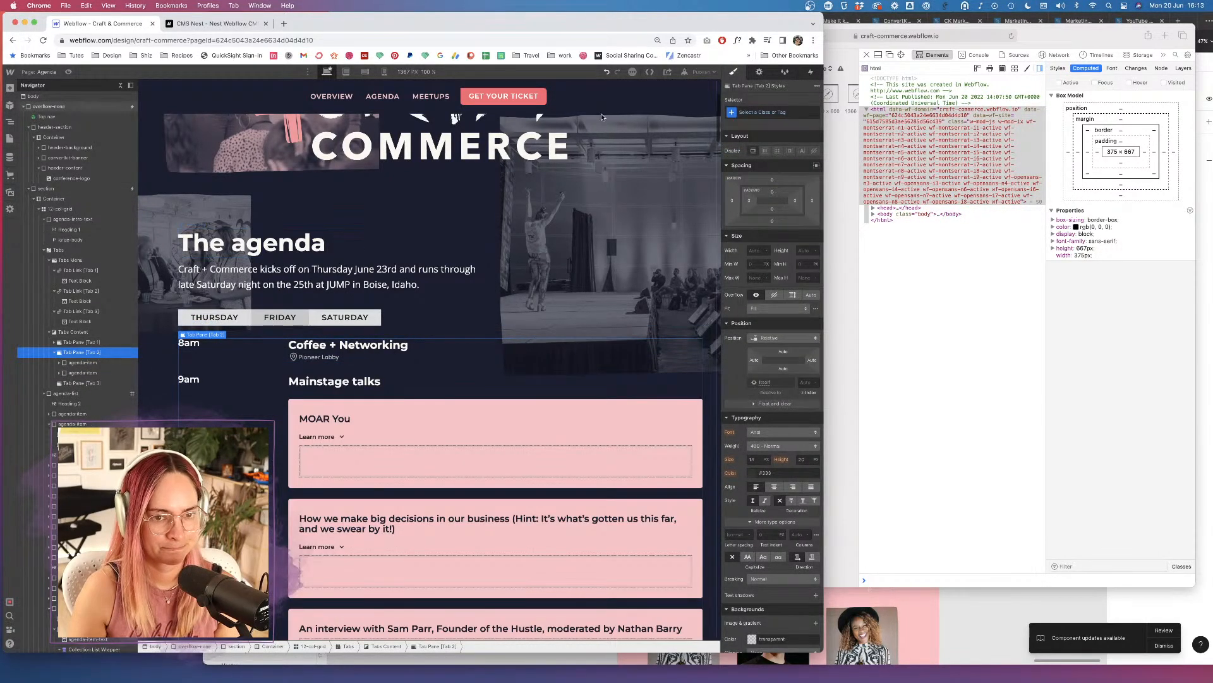
Publish to Selected Domains, then bring up the phone-sized preview of the live site.
click(699, 73)
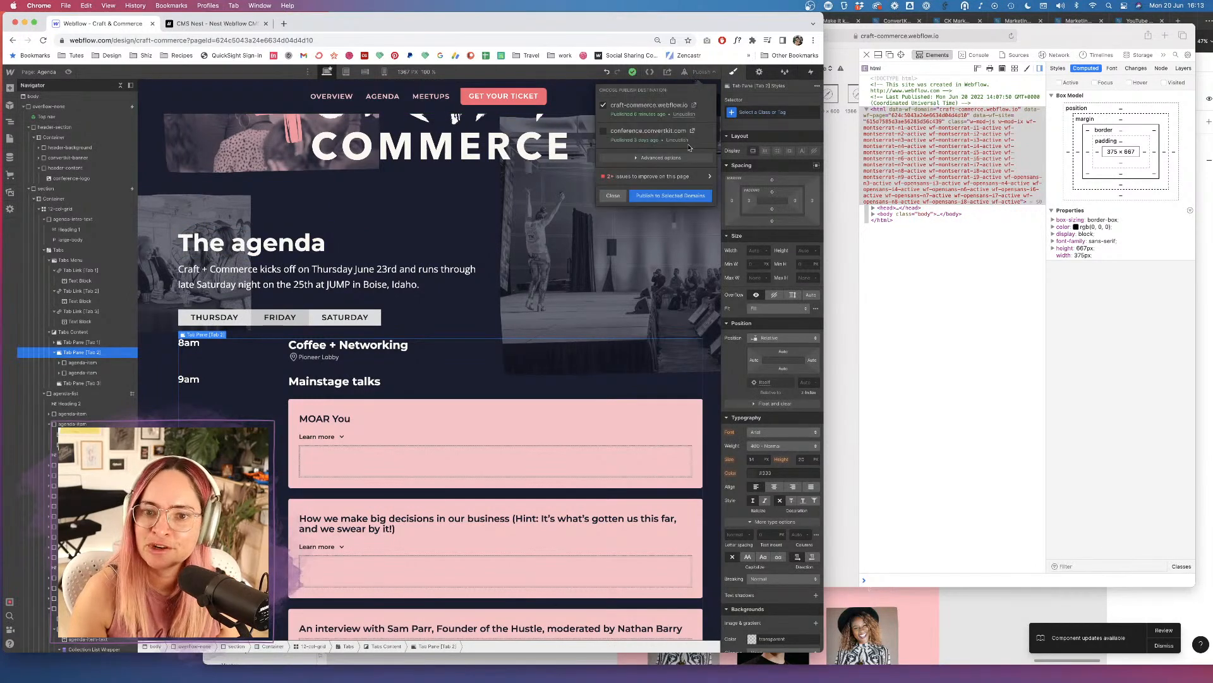
click(682, 197)
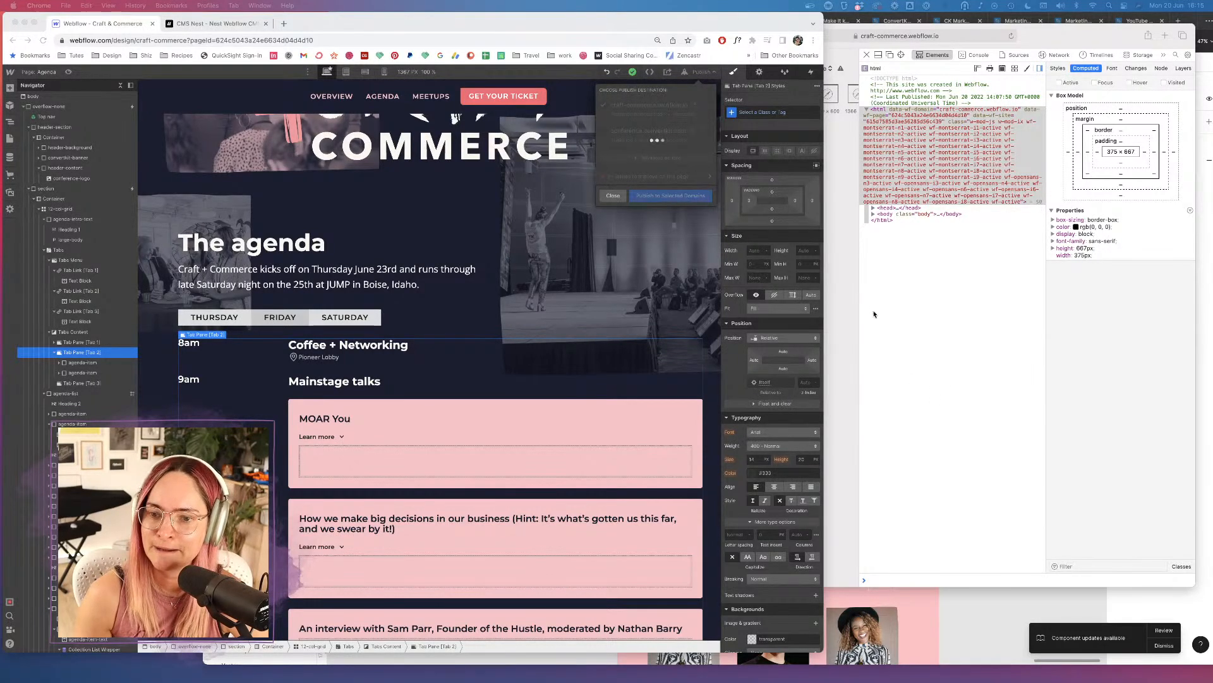
click(852, 305)
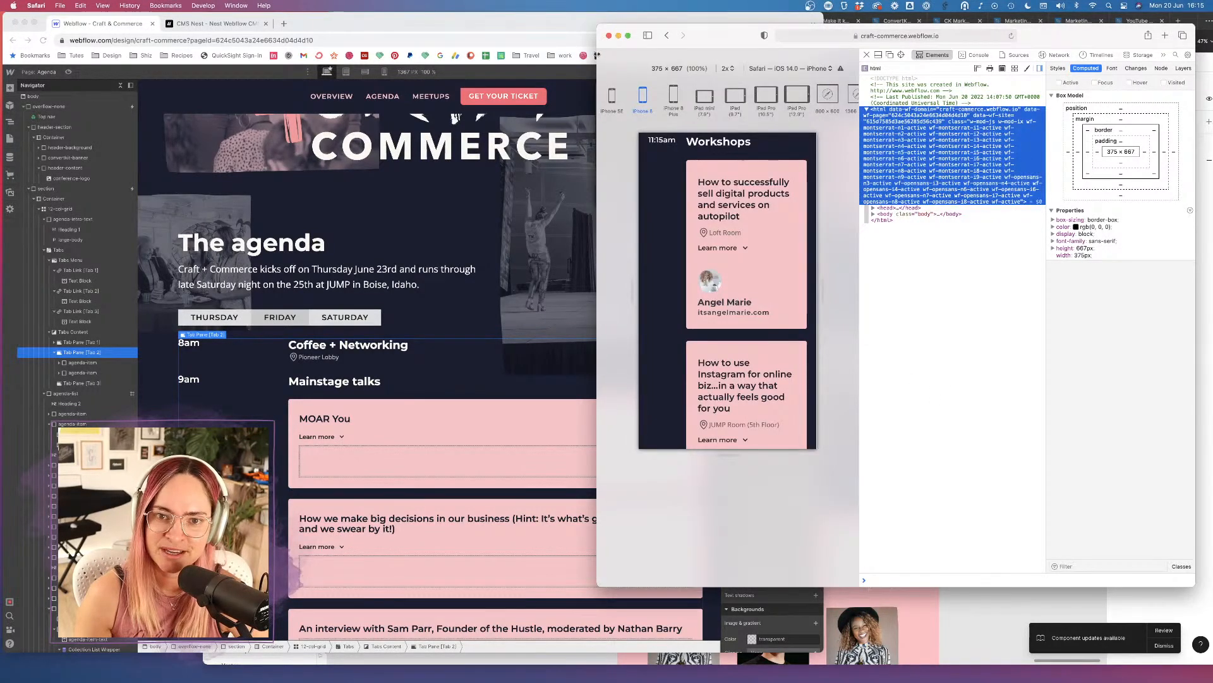
Reload the live site in the iPhone preview, scroll the agenda, and switch to another day tab.
drag(597, 55, 616, 55)
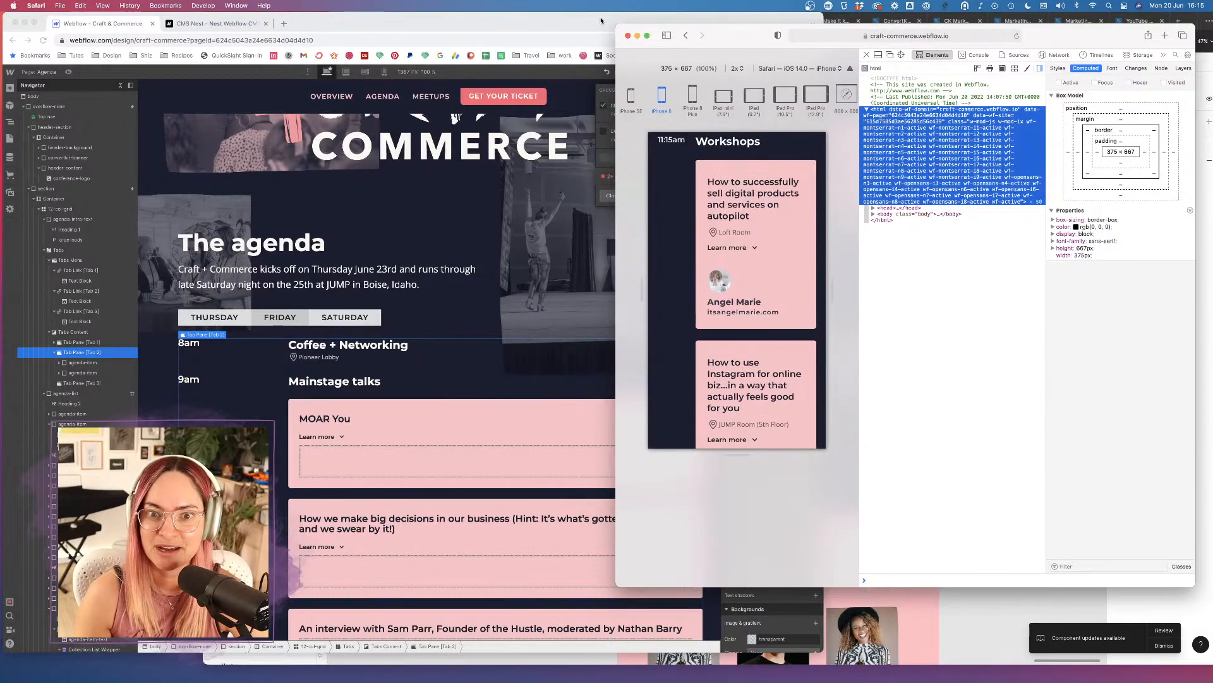
click(1015, 37)
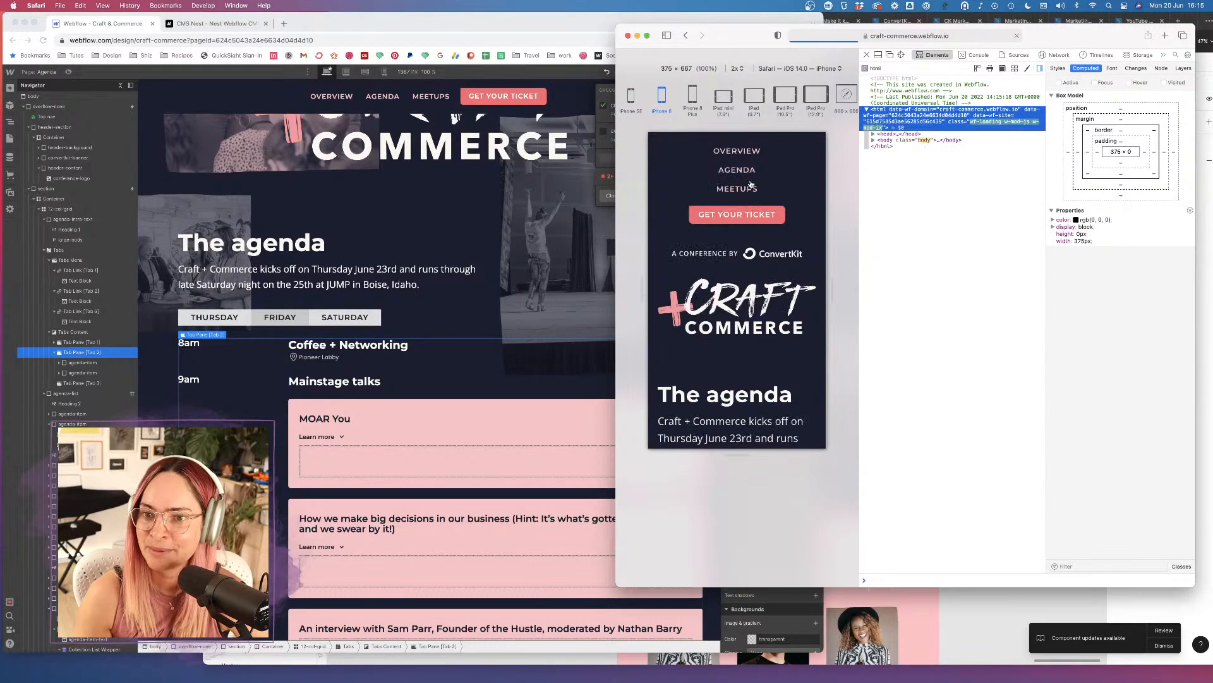
scroll(742, 264, down, 10)
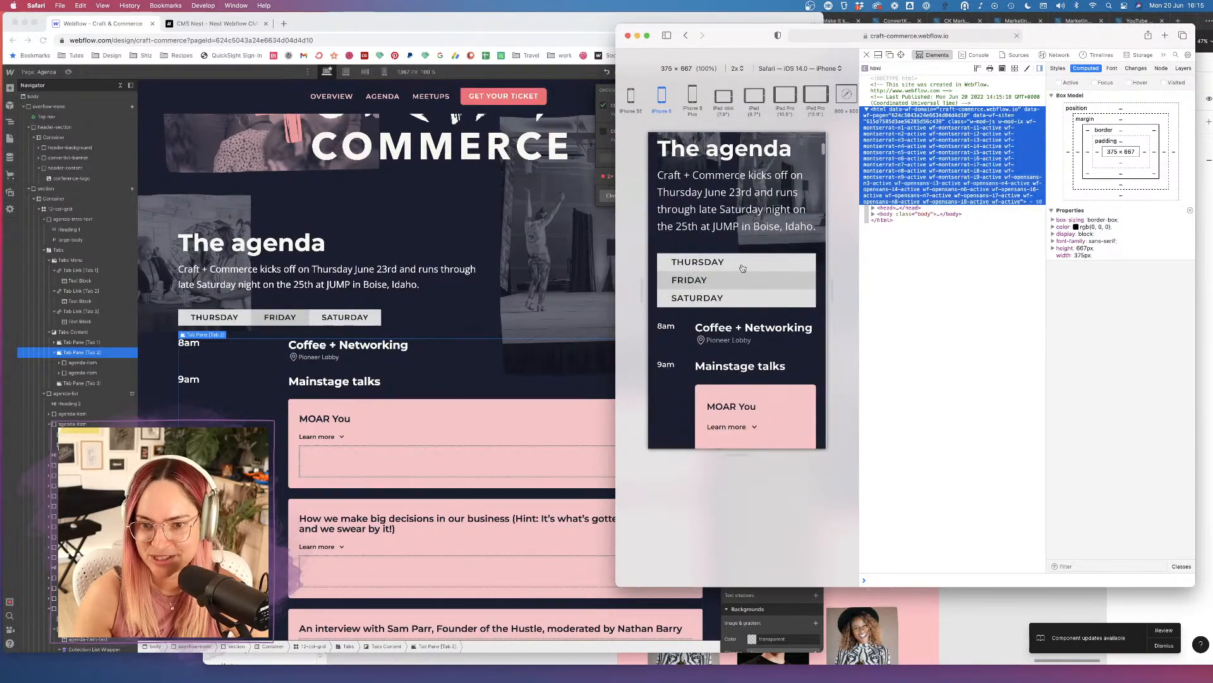
scroll(757, 297, down, 10)
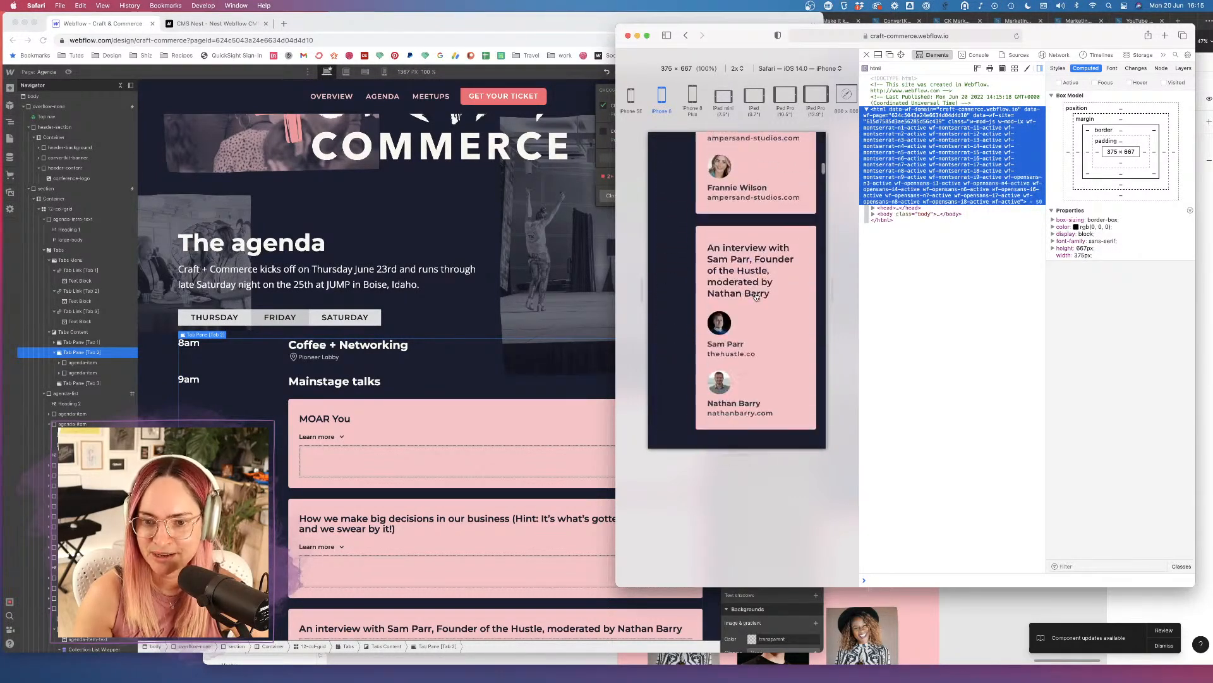
scroll(756, 296, up, 8)
scroll(757, 297, up, 5)
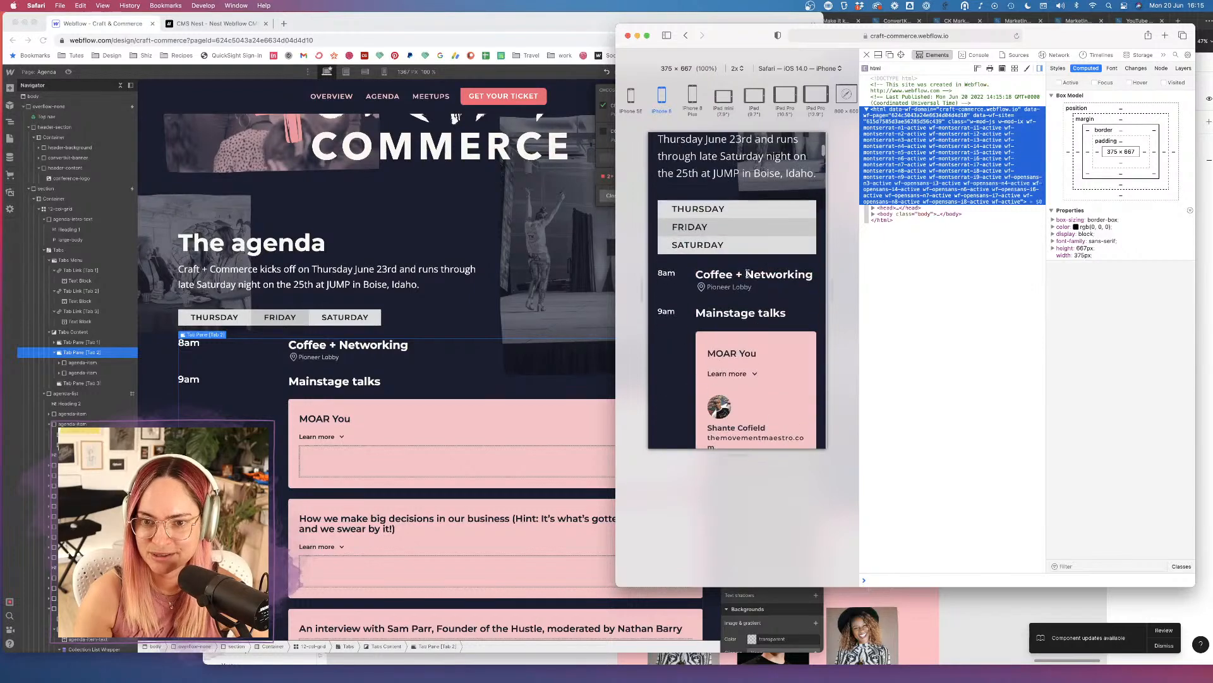
click(731, 225)
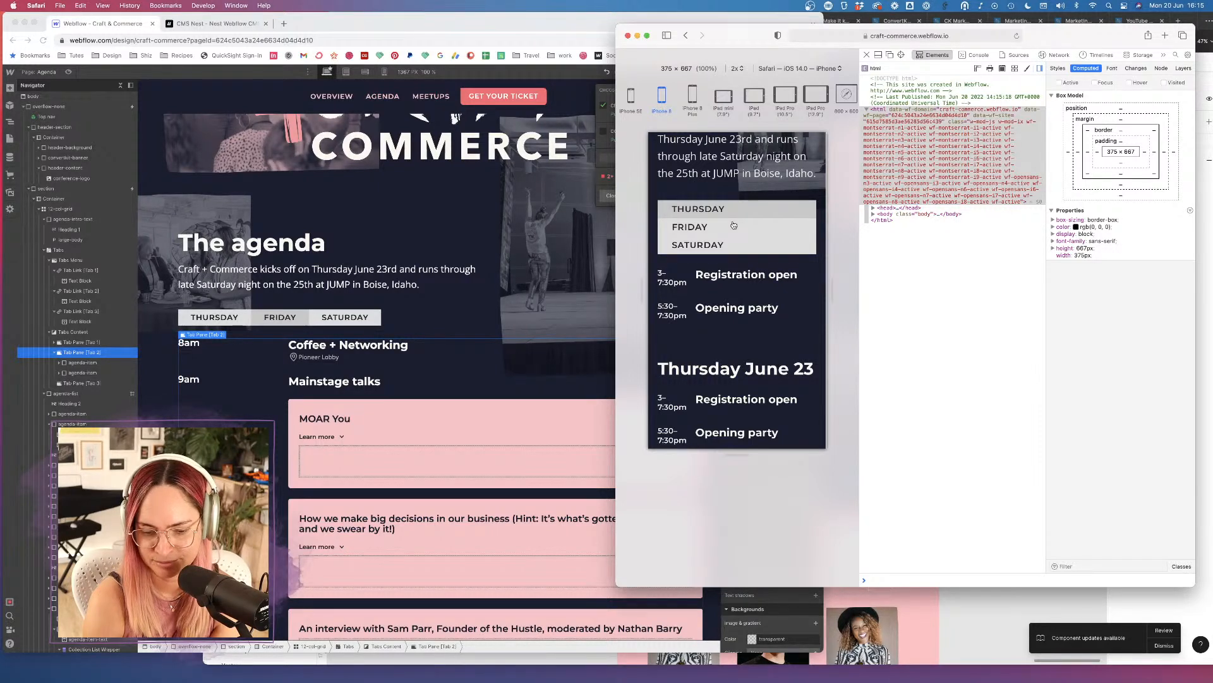
click(345, 323)
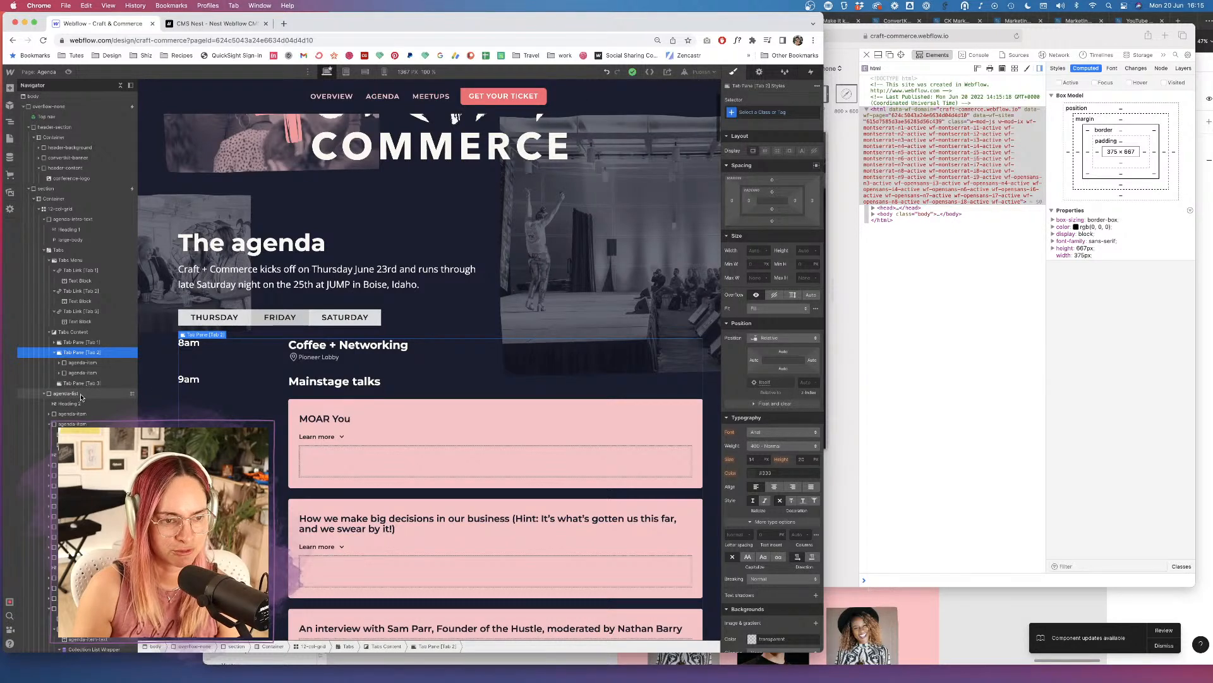
Duplicate the Agenda page as draft 'Agenda Copy 2', then reopen the original Agenda page.
click(10, 139)
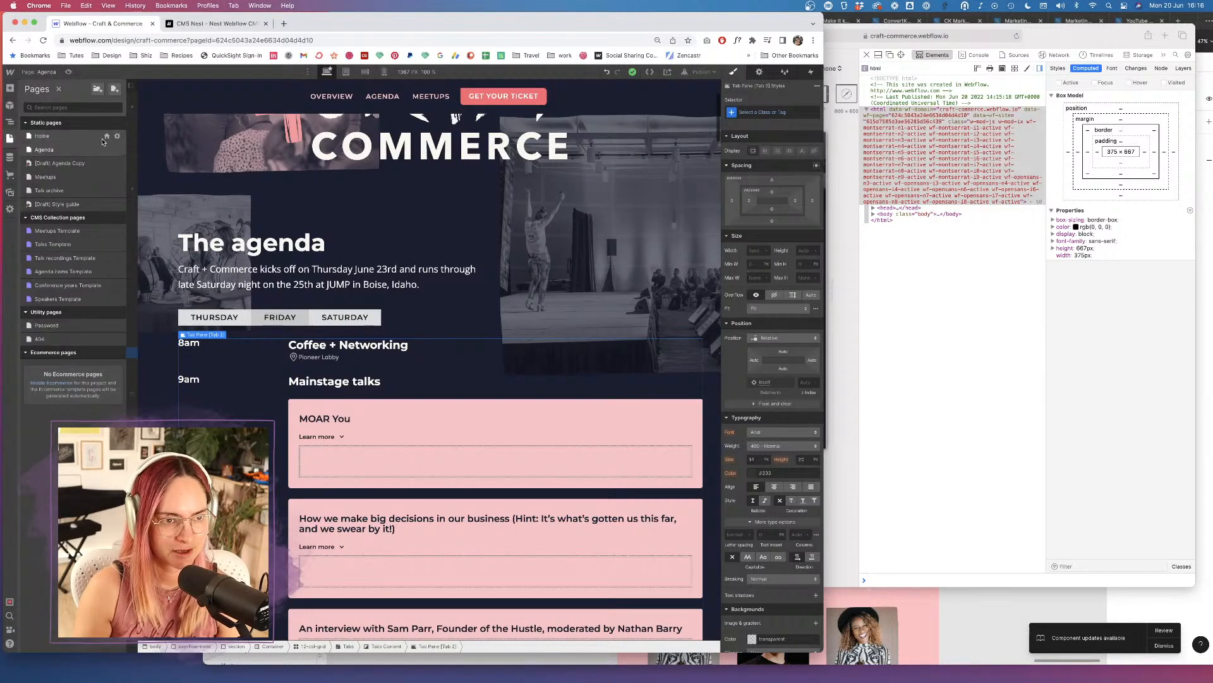
click(119, 151)
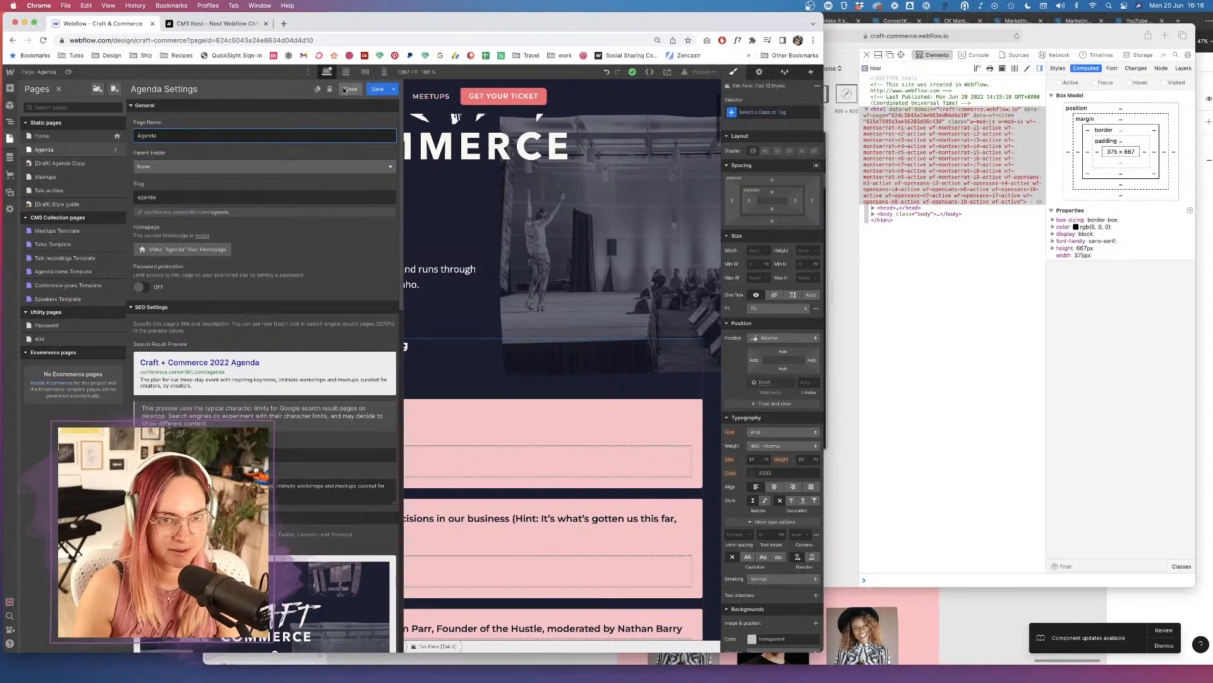
click(318, 93)
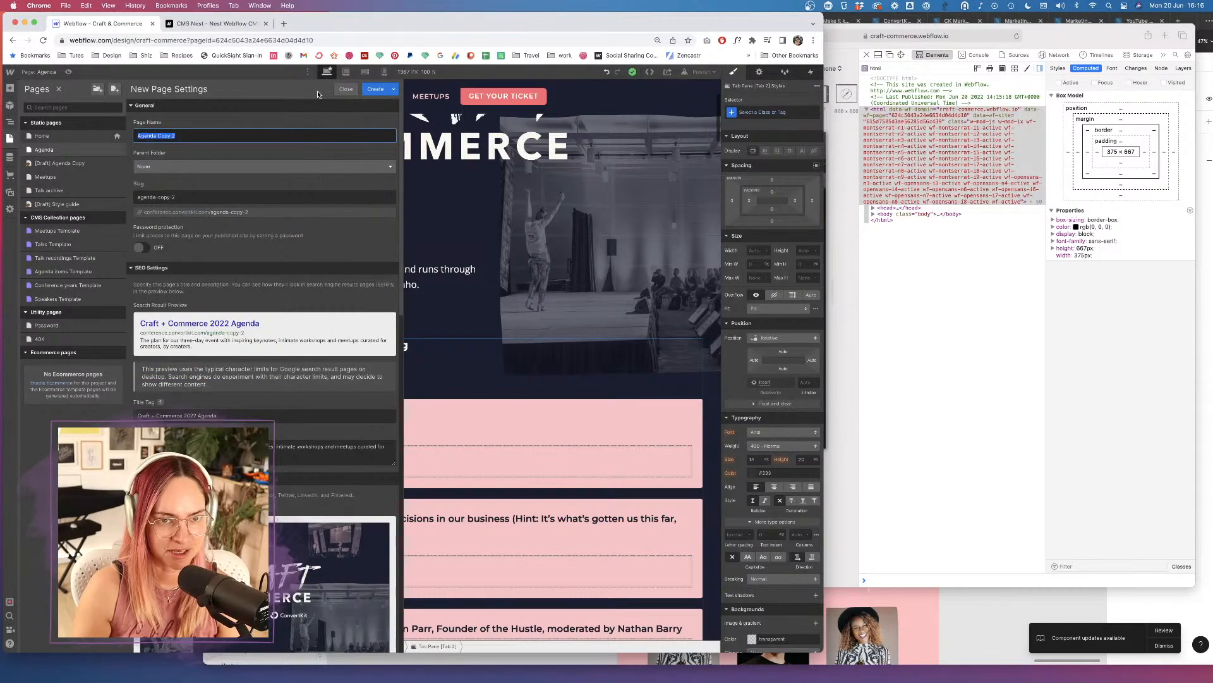
click(393, 89)
click(337, 106)
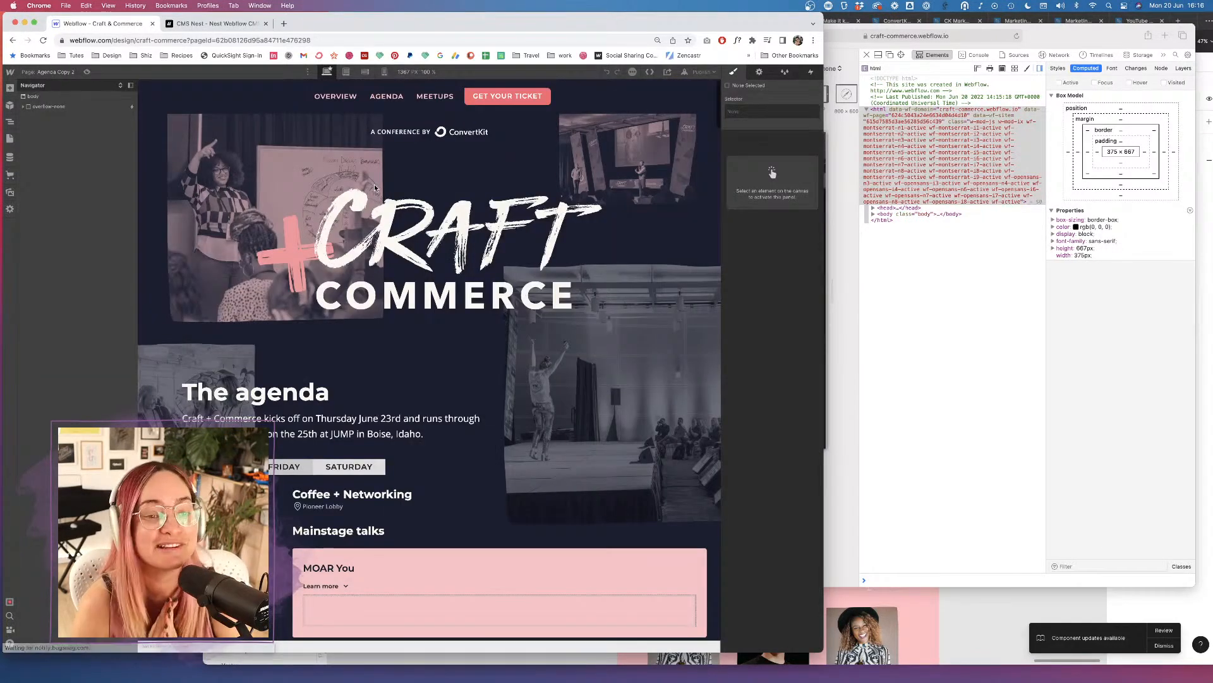
click(9, 138)
click(101, 137)
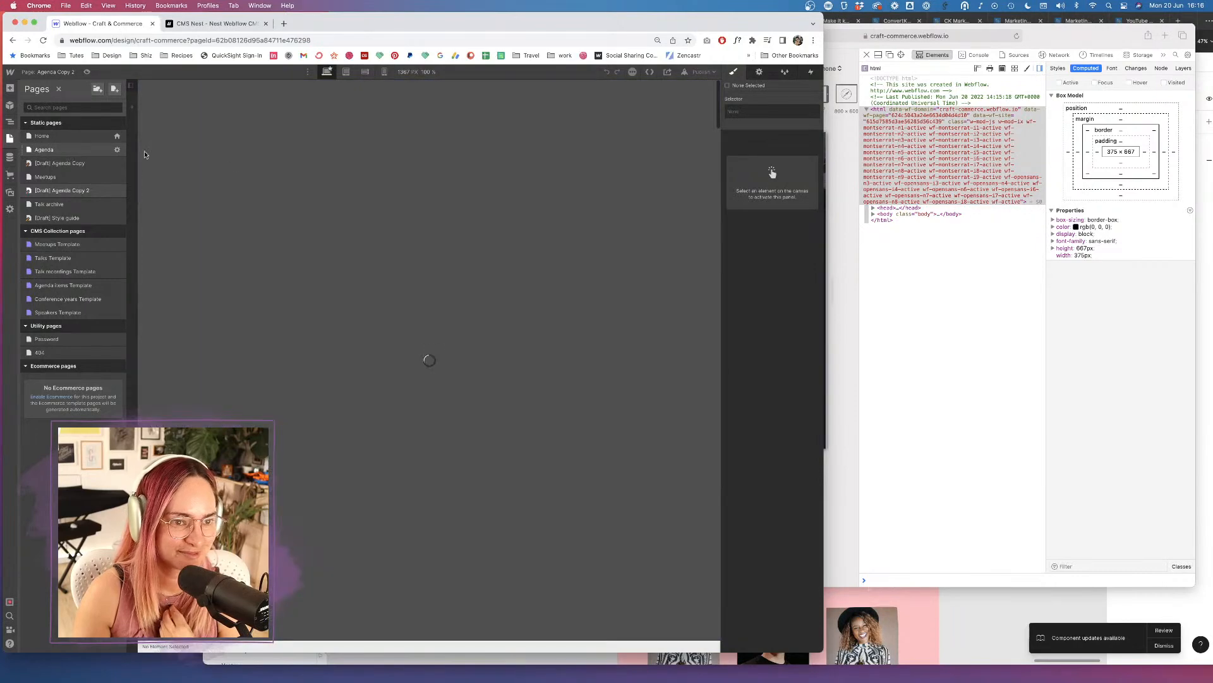
scroll(339, 474, down, 15)
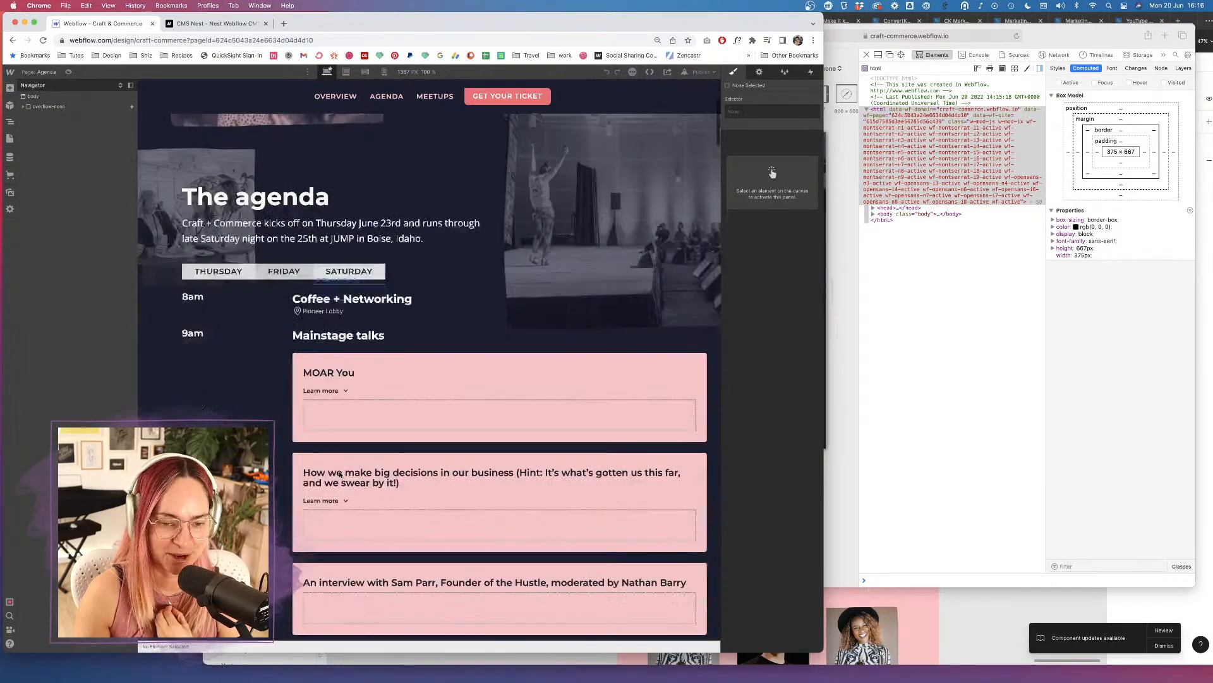
scroll(339, 474, down, 3)
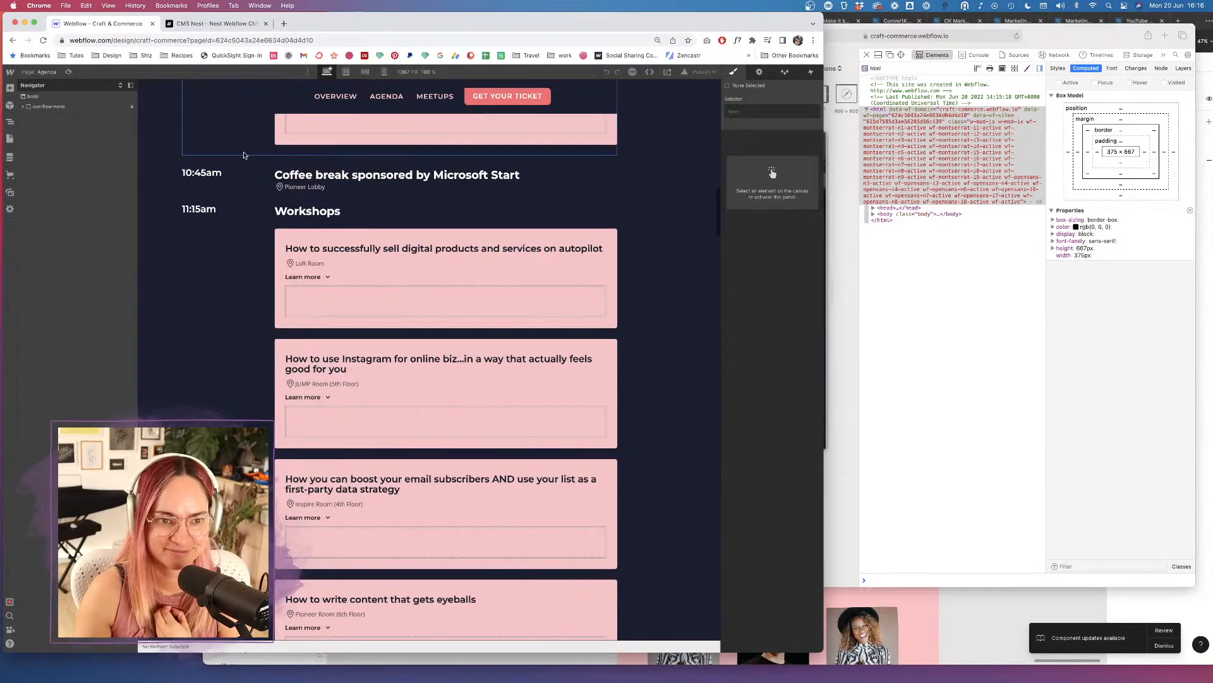
click(201, 172)
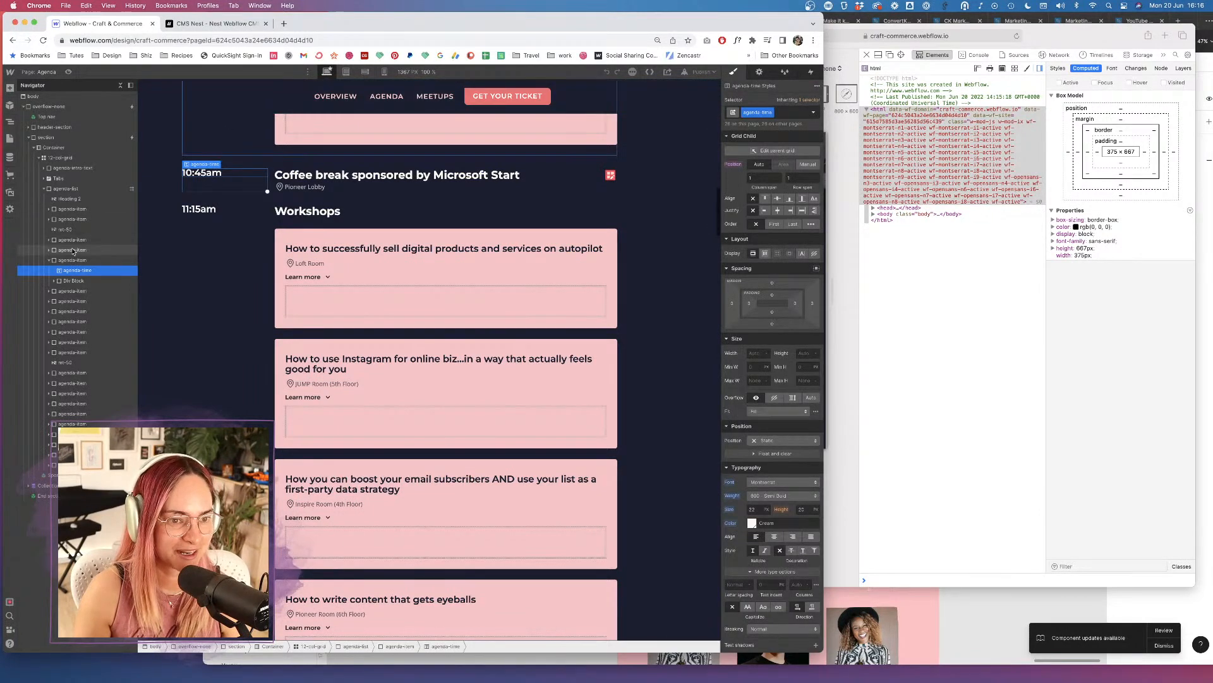
scroll(339, 168, up, 3)
scroll(339, 168, up, 5)
scroll(340, 316, down, 3)
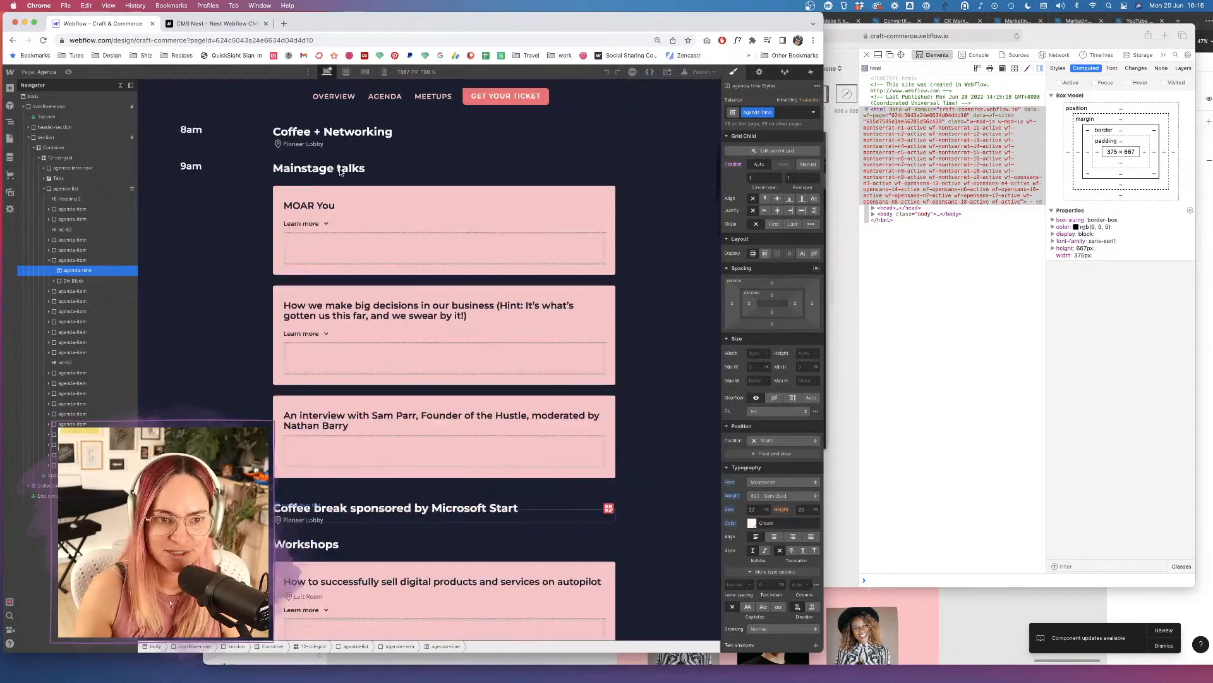
click(73, 261)
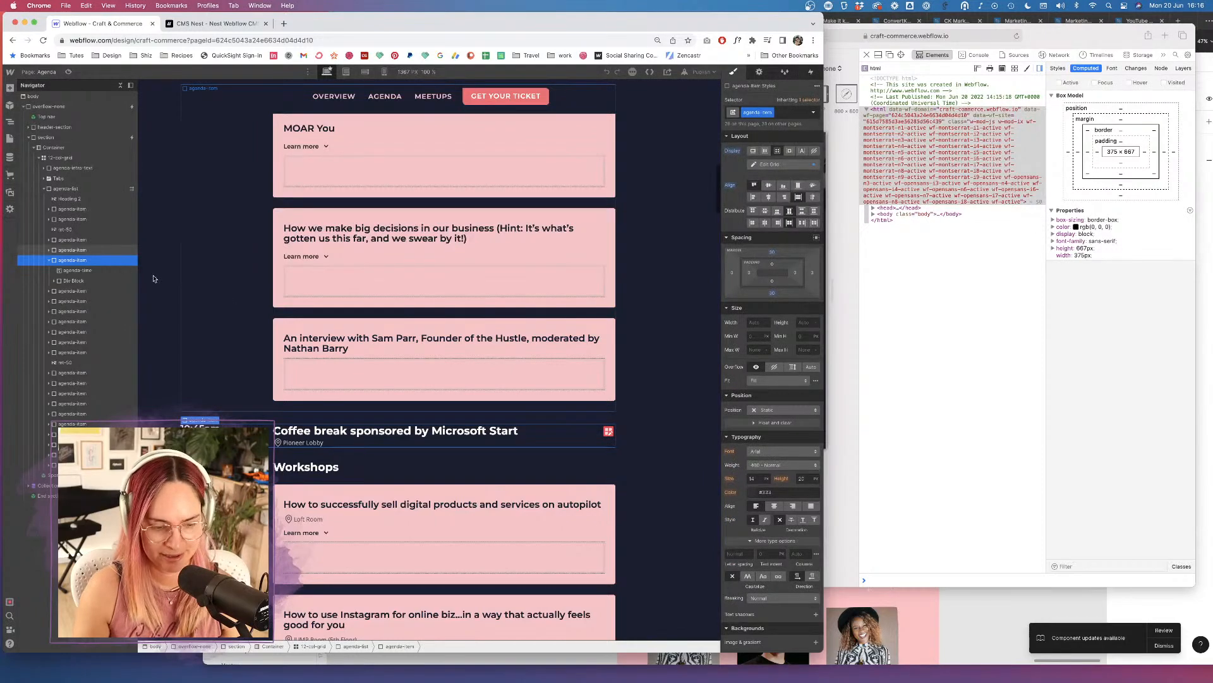
scroll(295, 147, up, 9)
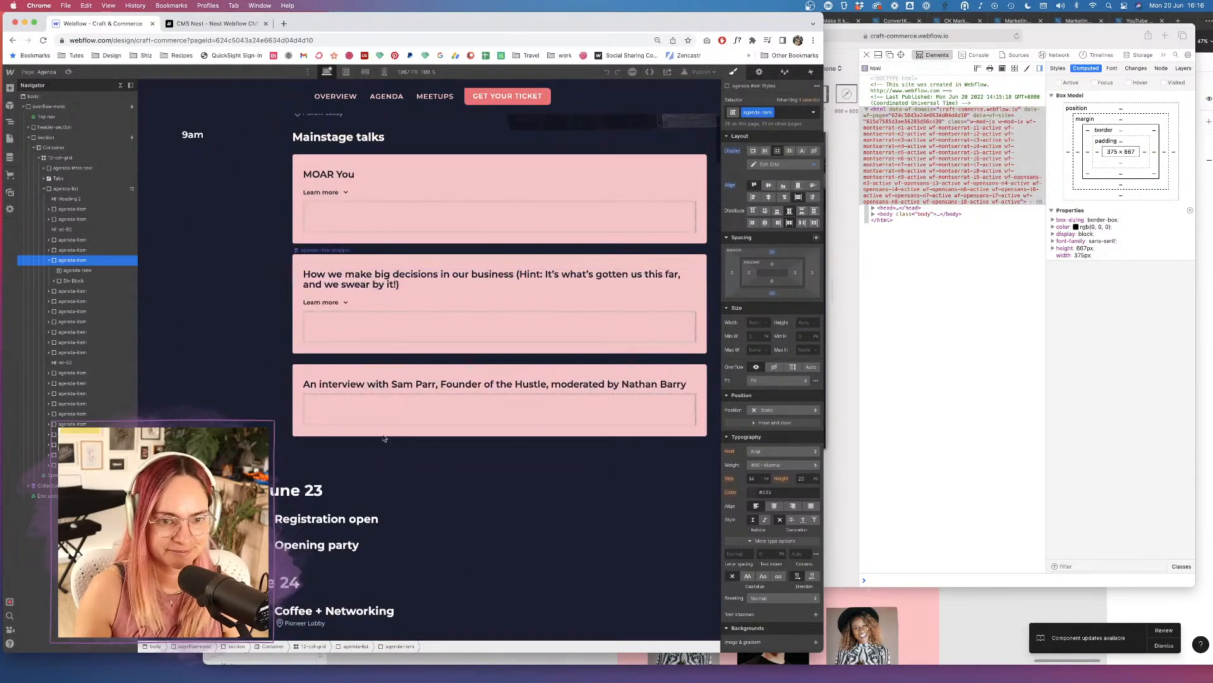
scroll(290, 316, up, 4)
scroll(203, 240, down, 1)
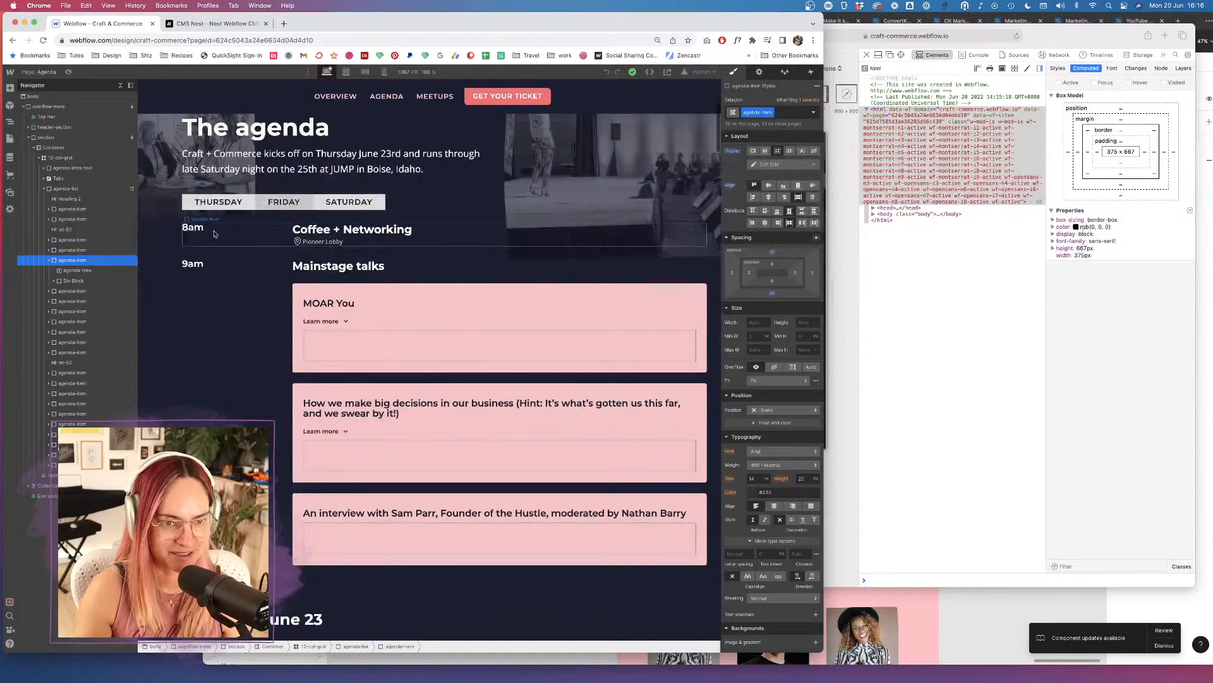
scroll(273, 503, down, 4)
click(274, 502)
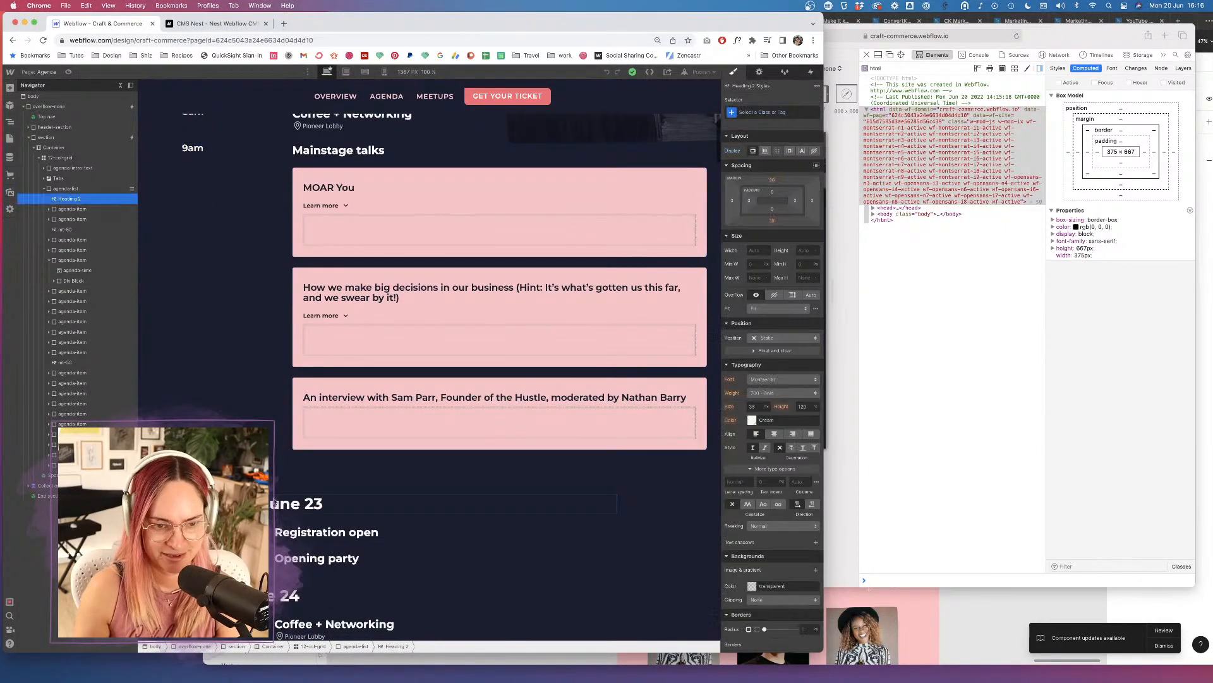
scroll(274, 502, up, 2)
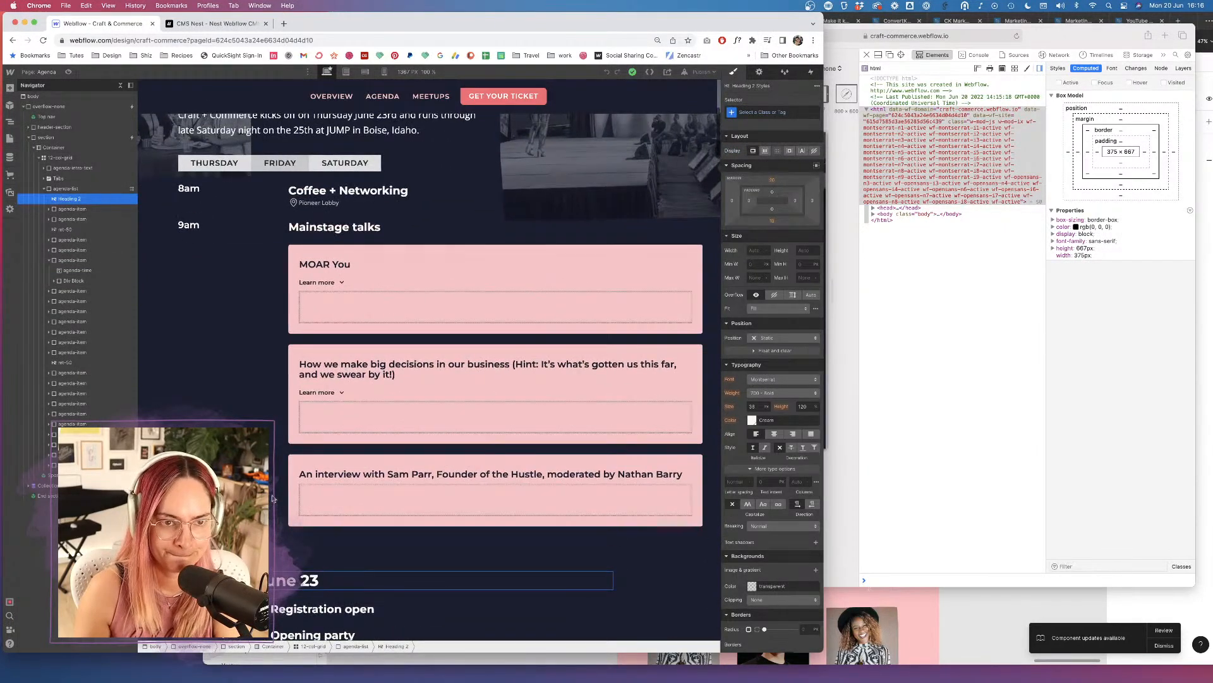
scroll(274, 499, down, 1)
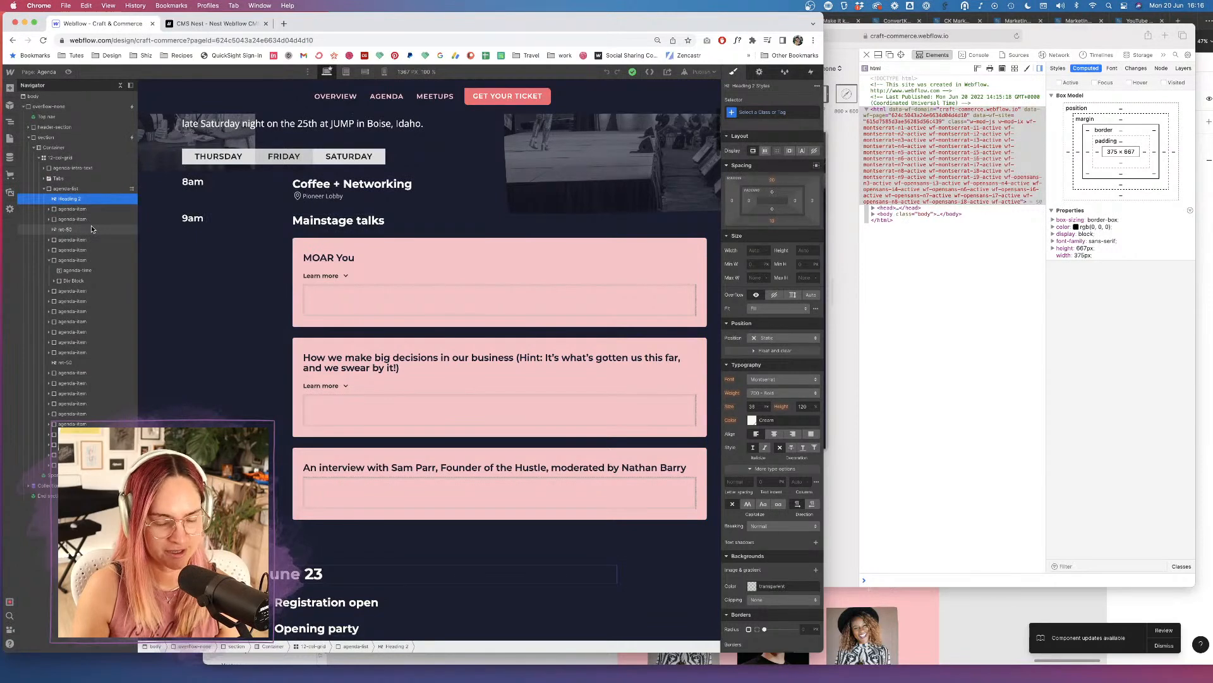
Paste the Thursday June 23 heading into the Thursday tab pane and move it above its items.
click(242, 159)
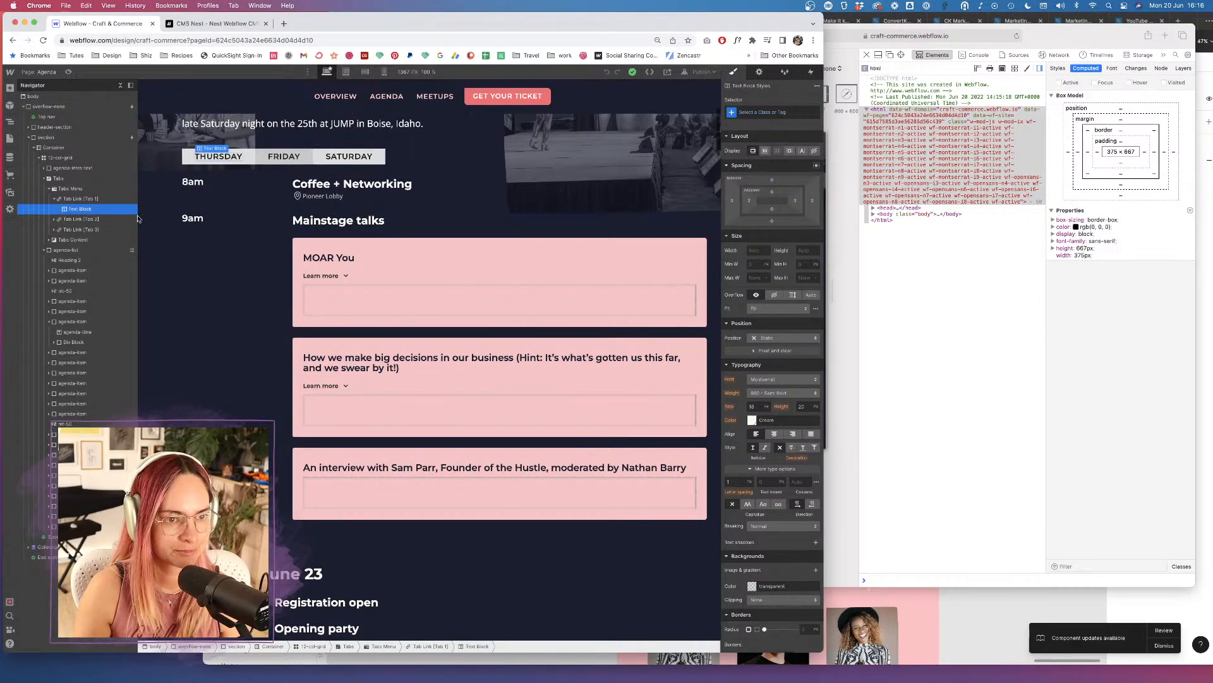
click(50, 240)
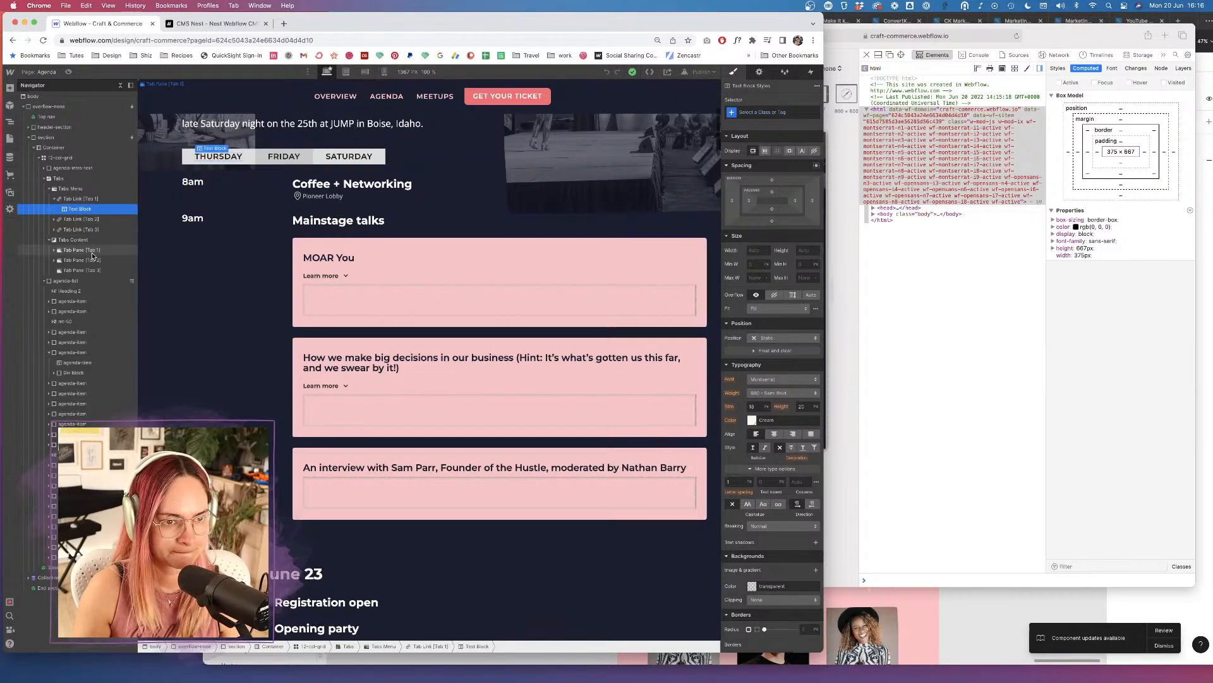
click(90, 251)
text(Thursday June 23)
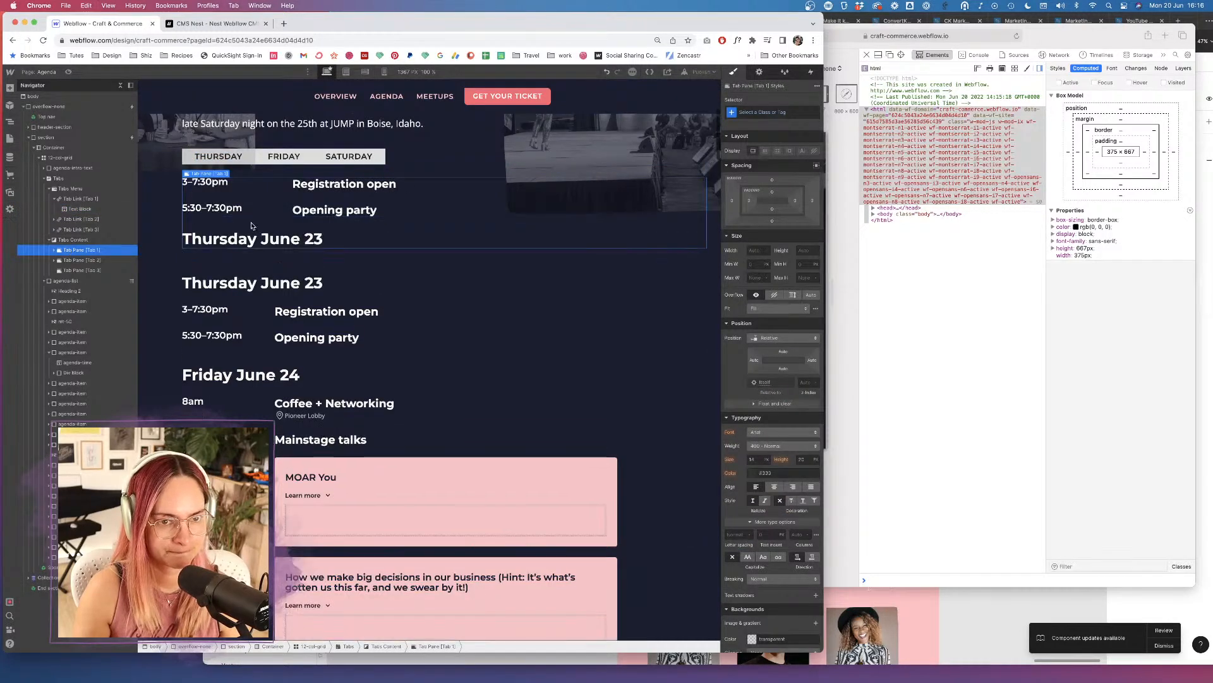
click(54, 252)
click(77, 280)
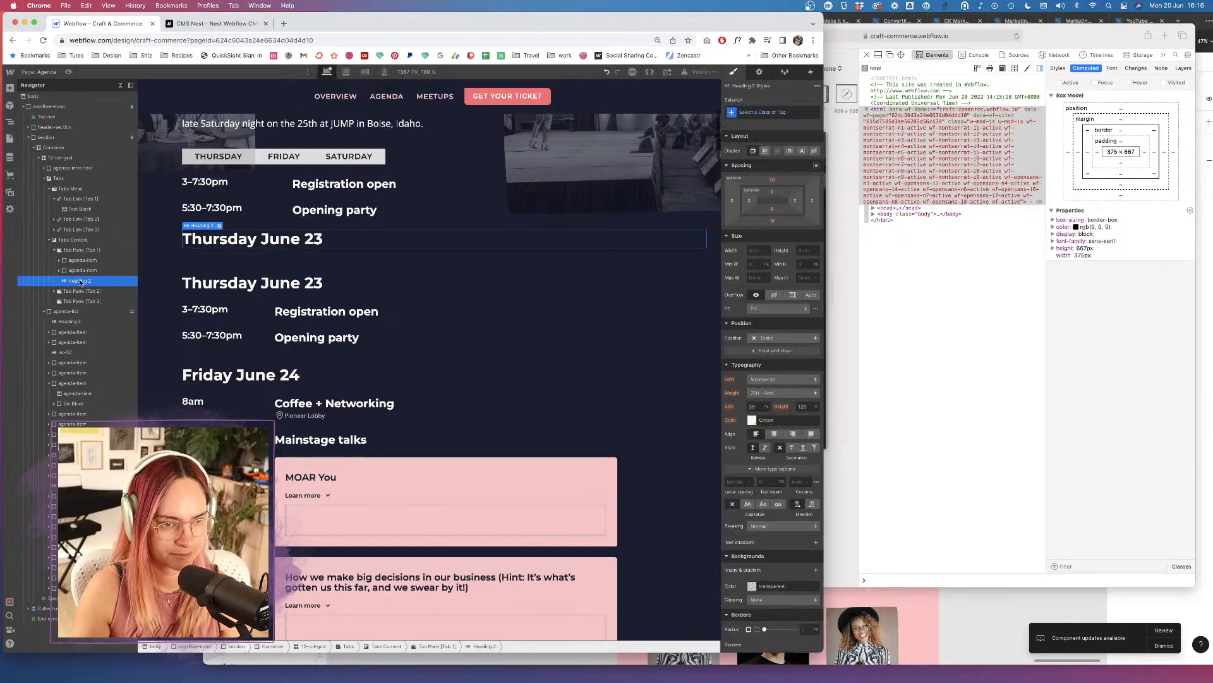
drag(79, 260, 67, 261)
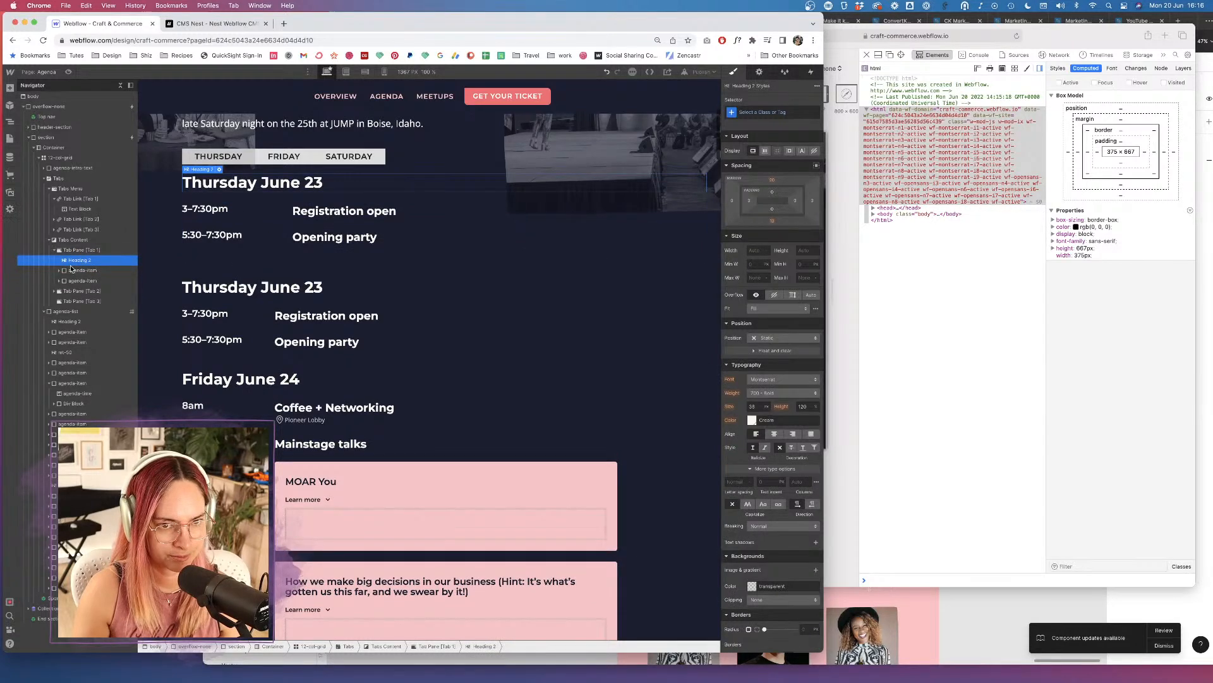
Delete the leftover Thursday June 23 heading and Registration open item from the old list.
click(254, 284)
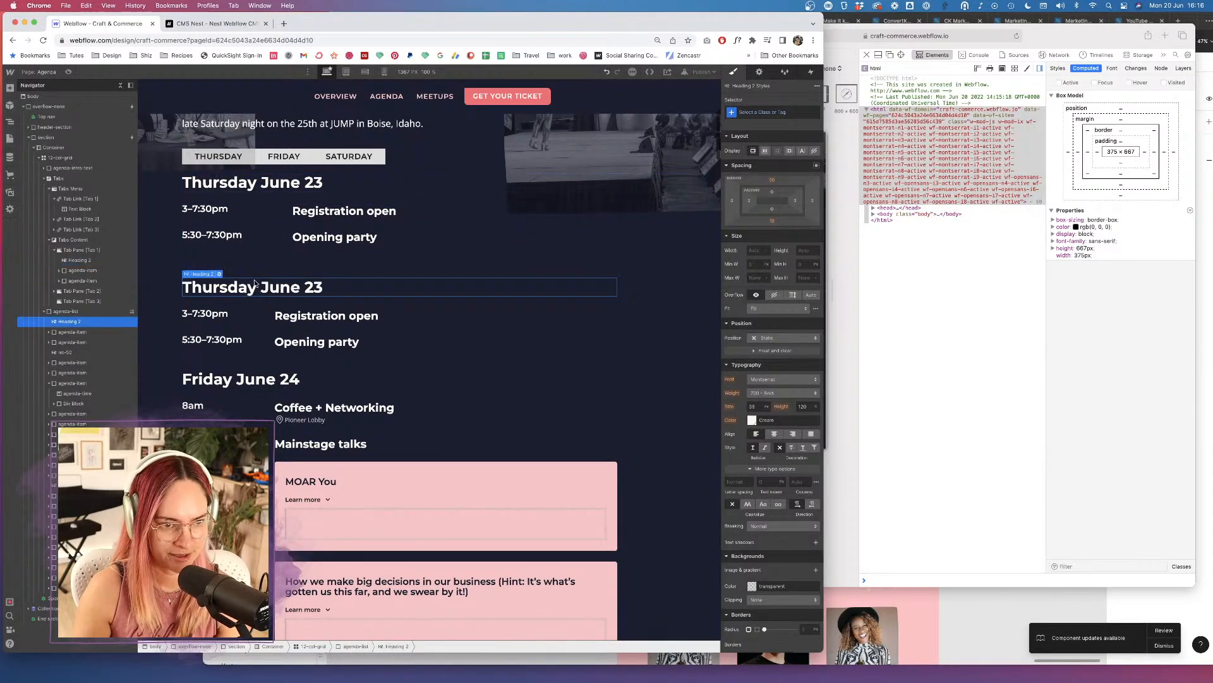
key(Delete)
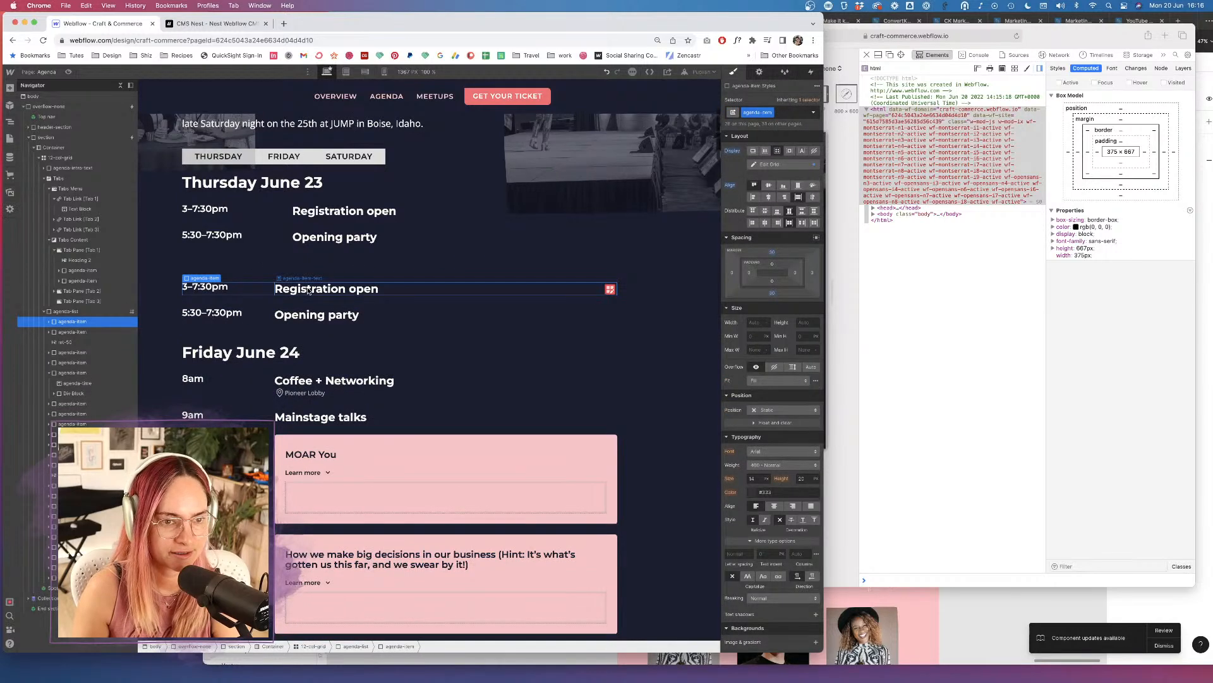
key(Delete)
key(Delete)
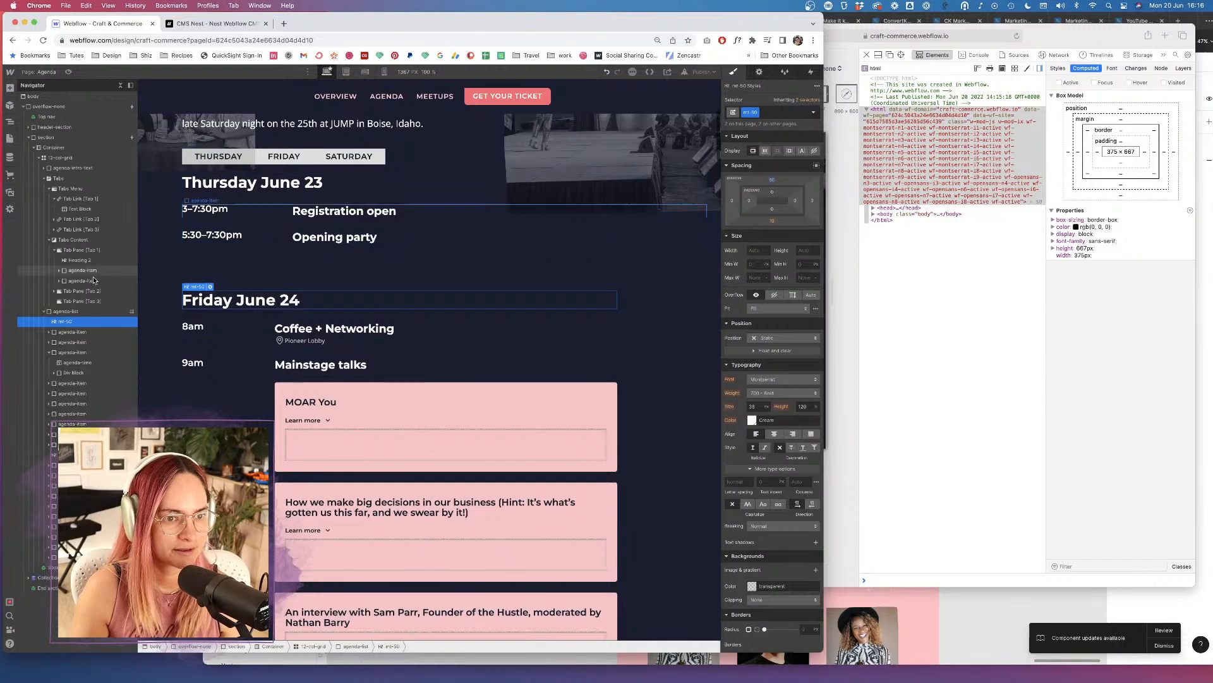
click(106, 292)
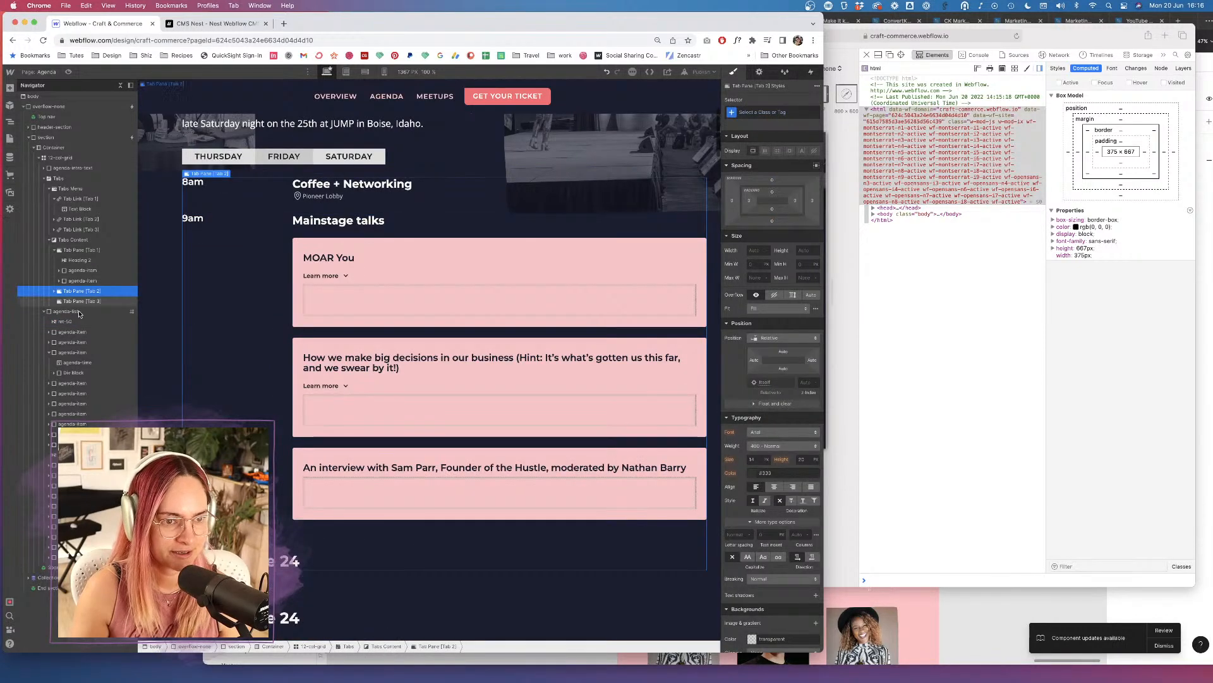
Move Friday June 24 to the top of the Friday tab and delete the duplicate heading and Mainstage talks.
click(56, 292)
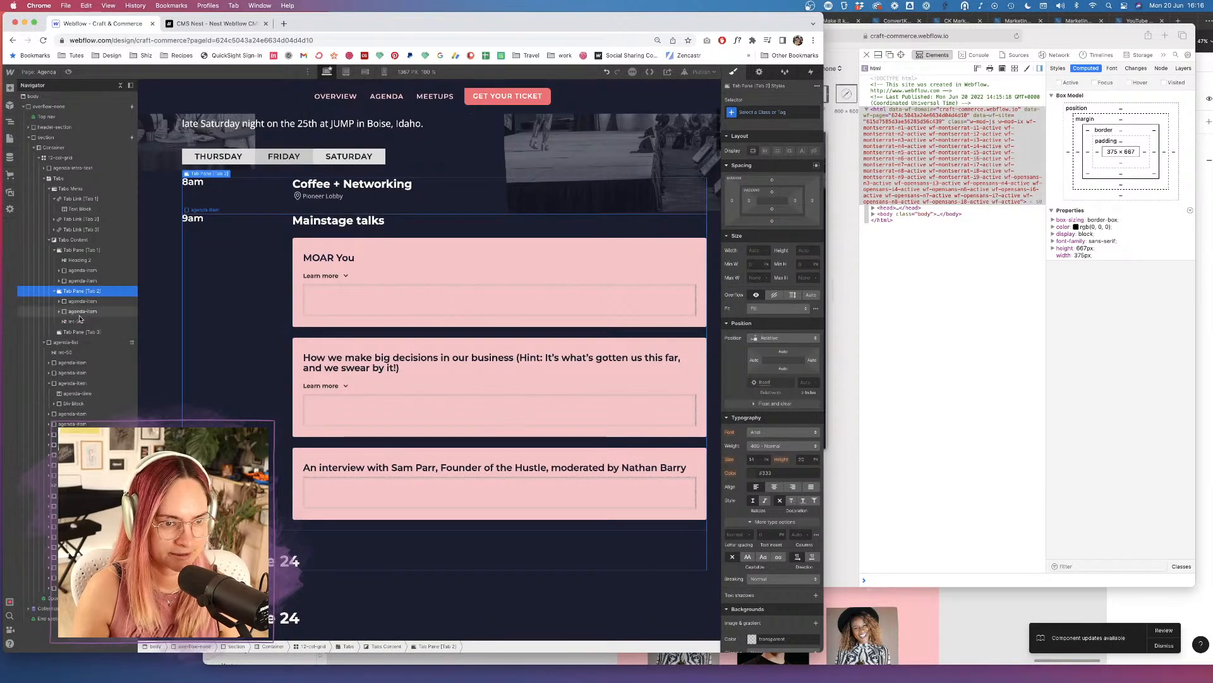
click(75, 321)
drag(75, 321, 79, 296)
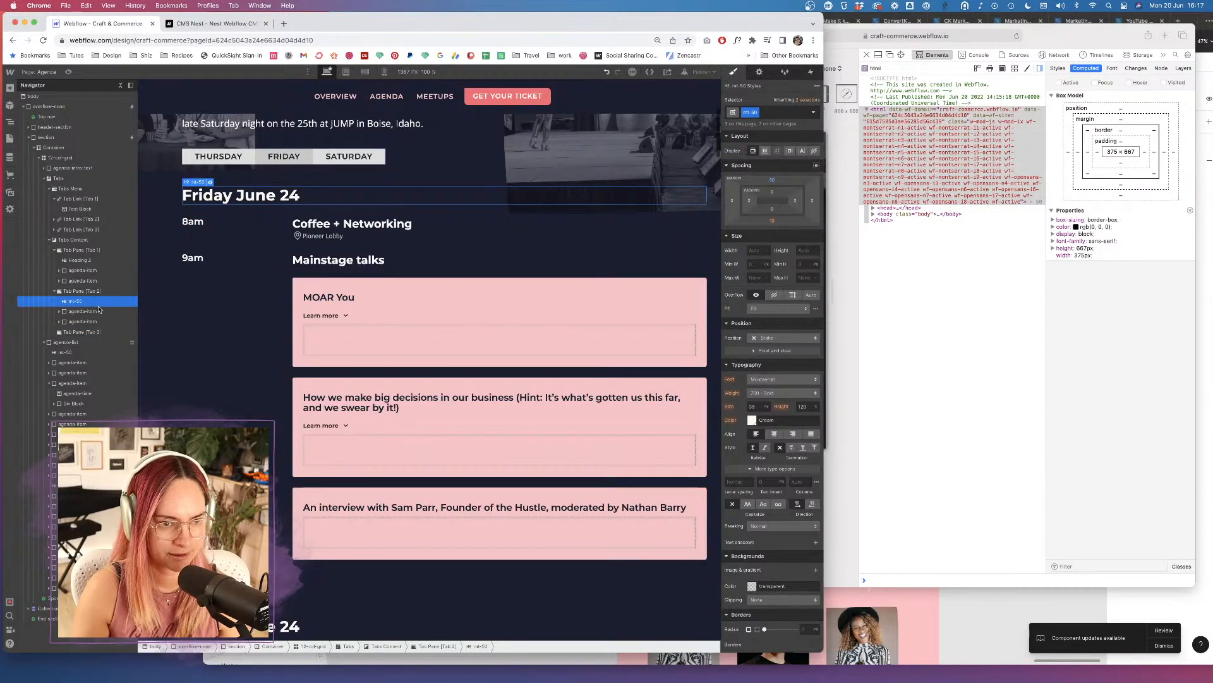
click(65, 352)
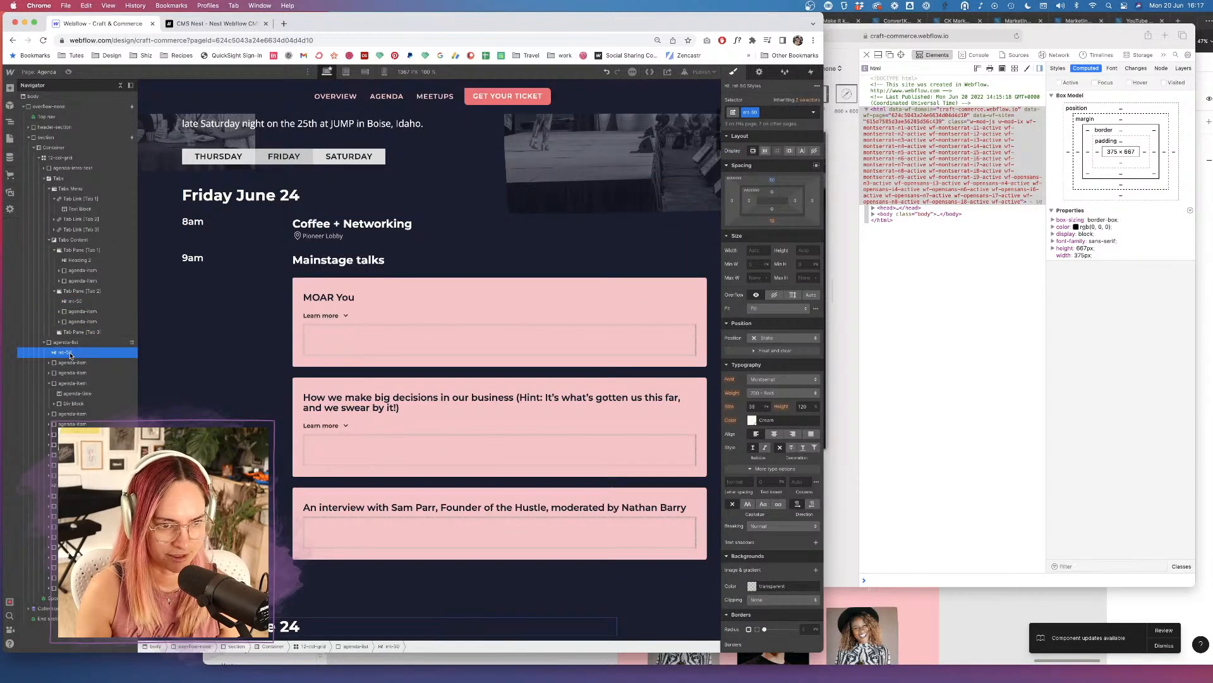
key(Delete)
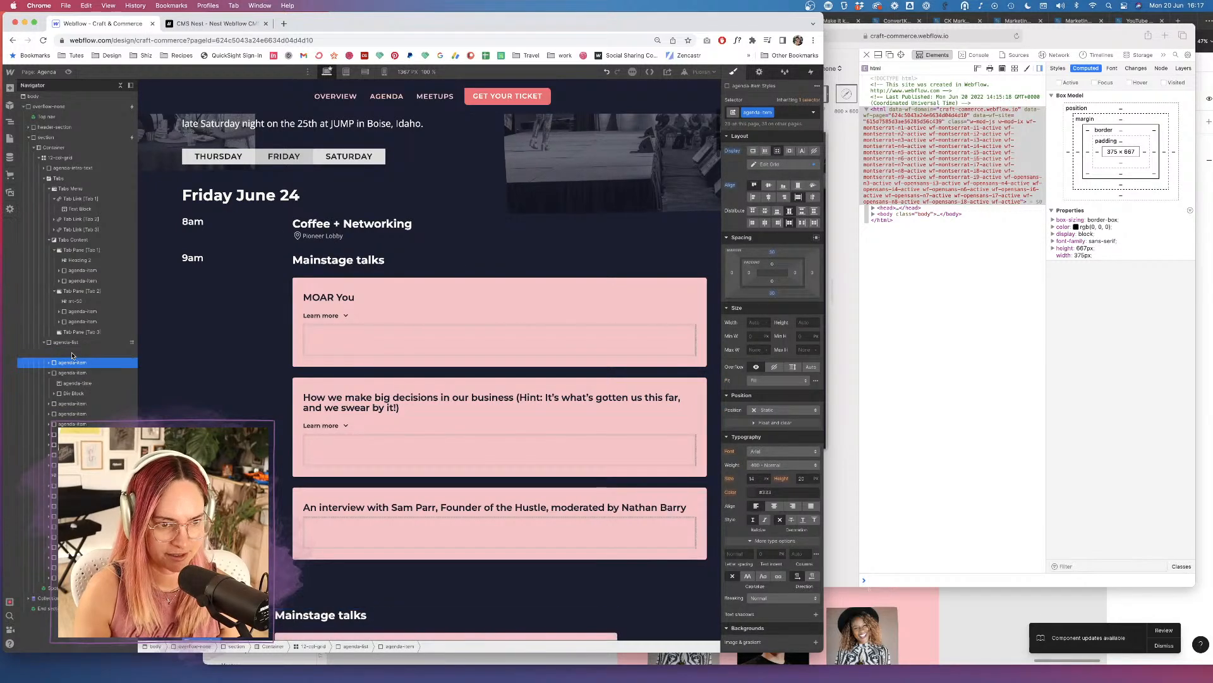
key(Delete)
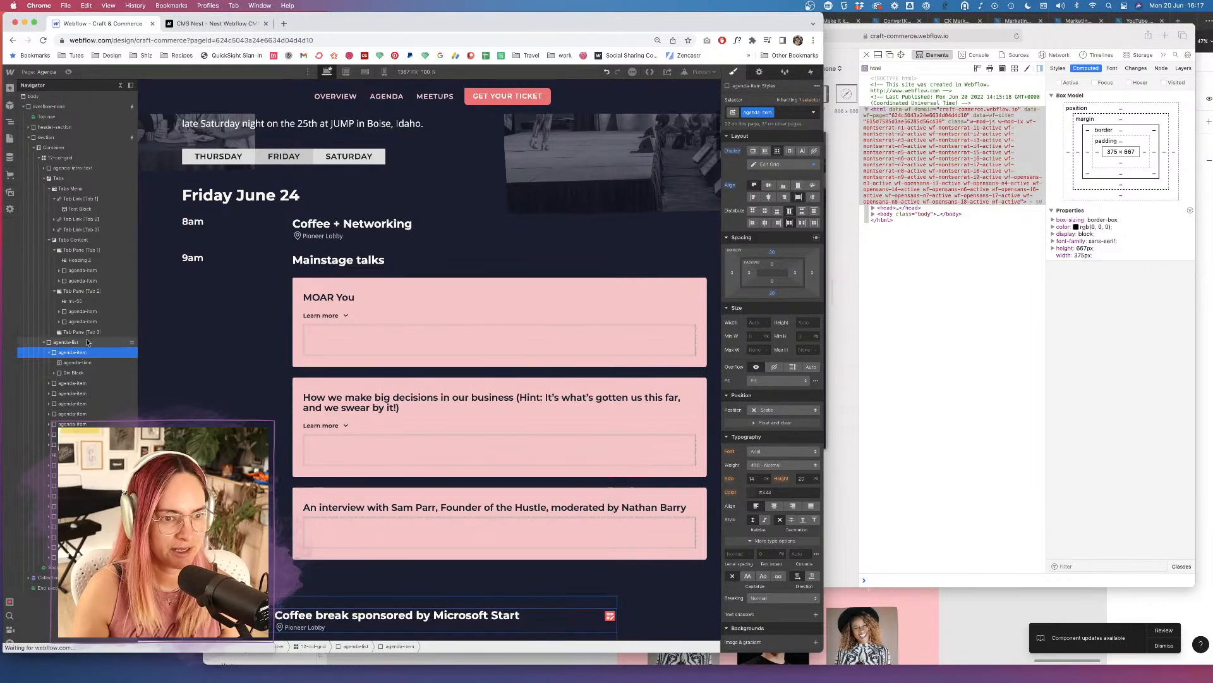
Paste the Coffee break and Workshops items into the Friday tab, restoring the accidentally removed Lunch item.
click(82, 291)
key(super+v)
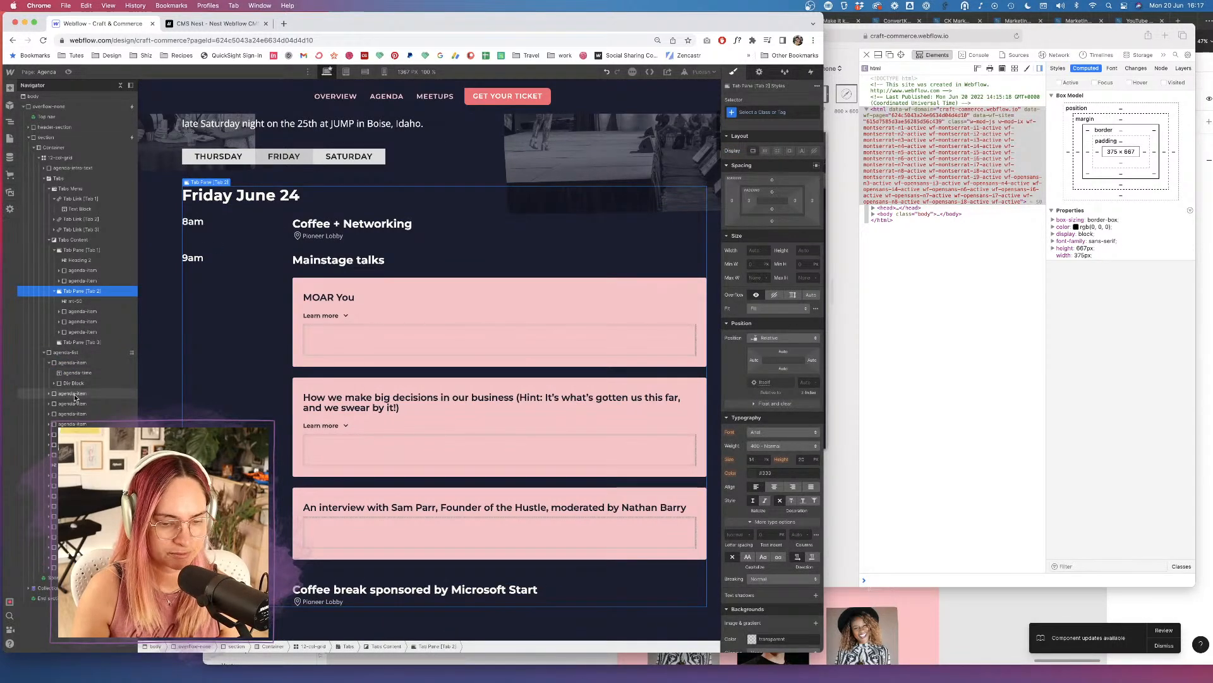
scroll(304, 471, down, 5)
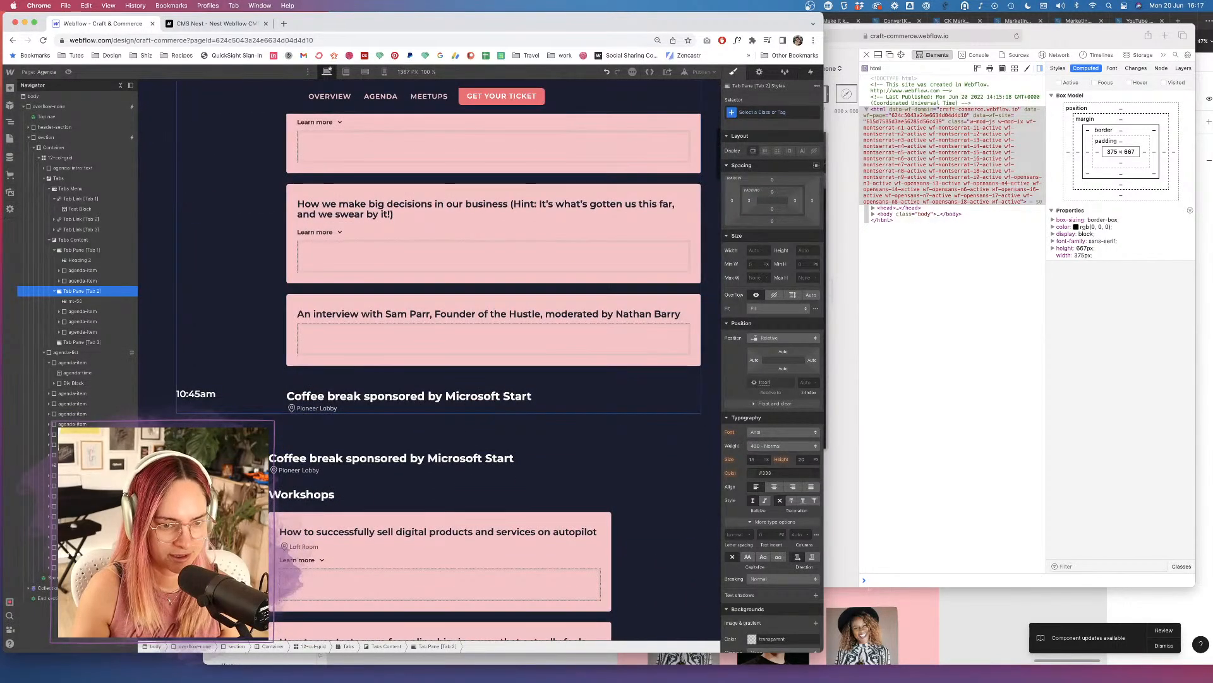
click(66, 362)
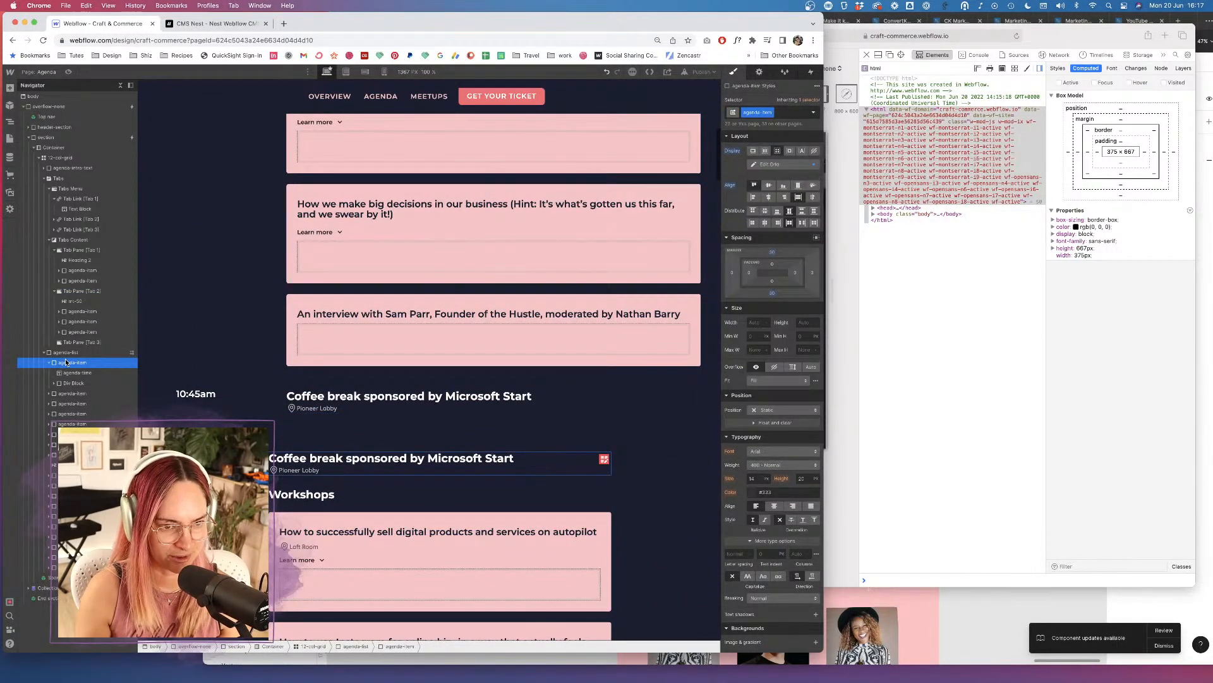
key(Delete)
key(ctrl+z)
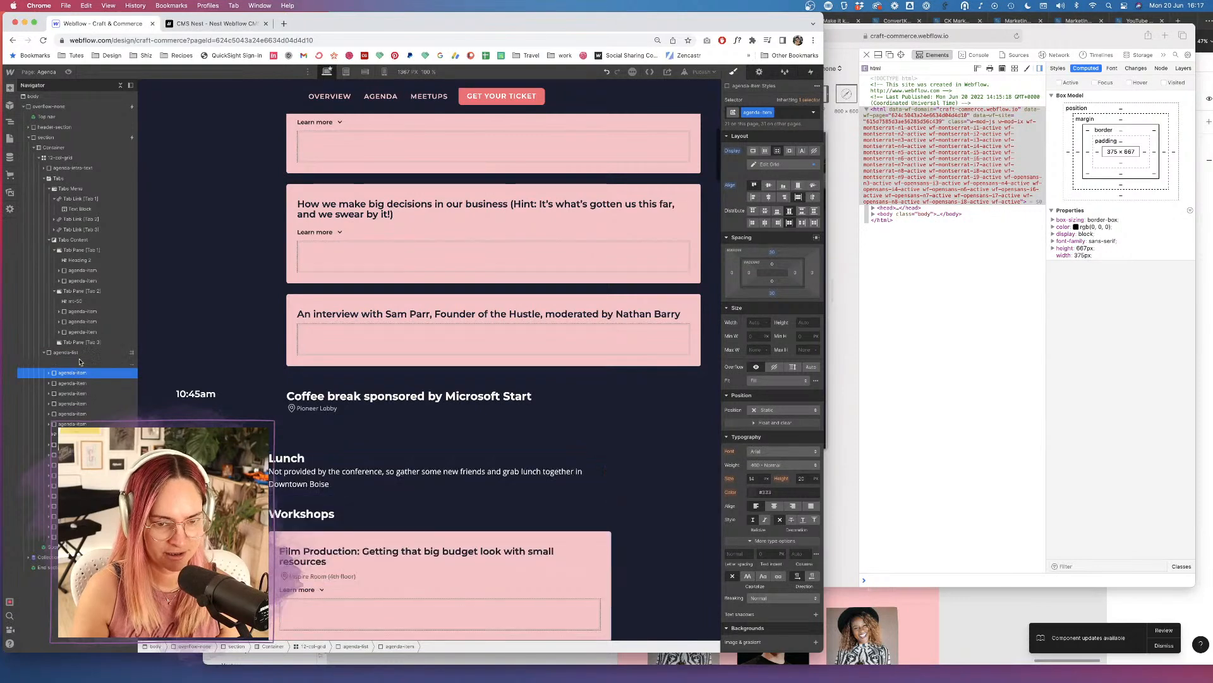
click(89, 292)
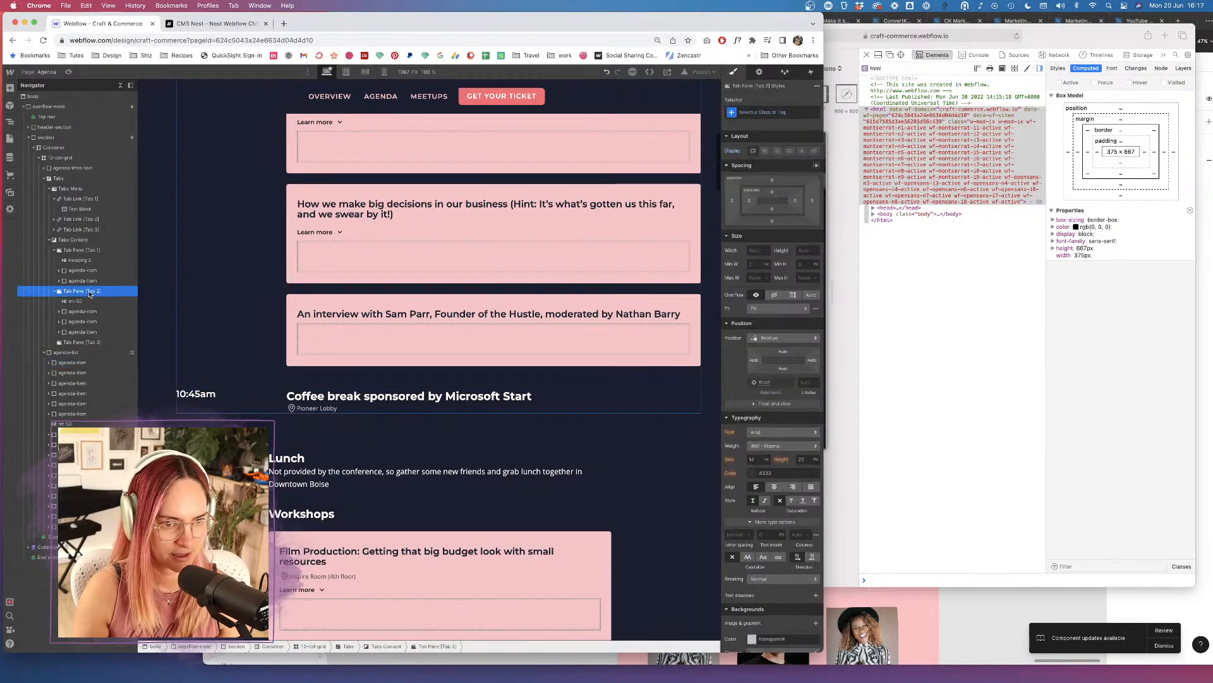
key(super+v)
scroll(284, 461, down, 7)
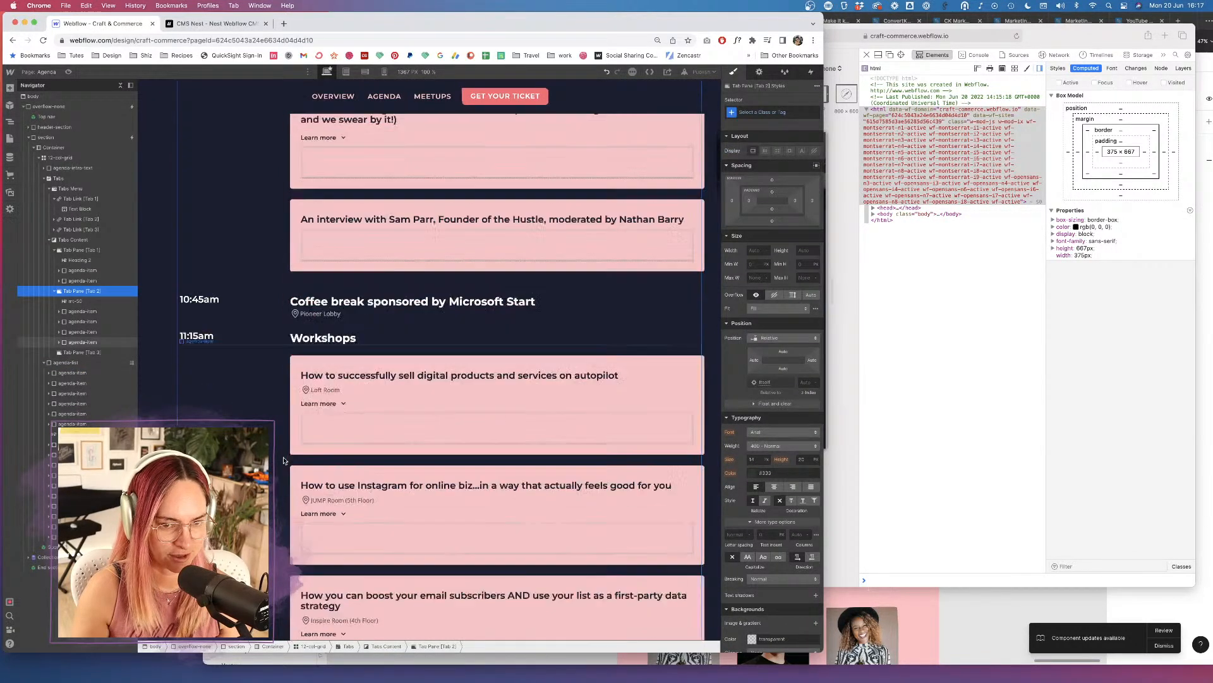
scroll(284, 461, down, 3)
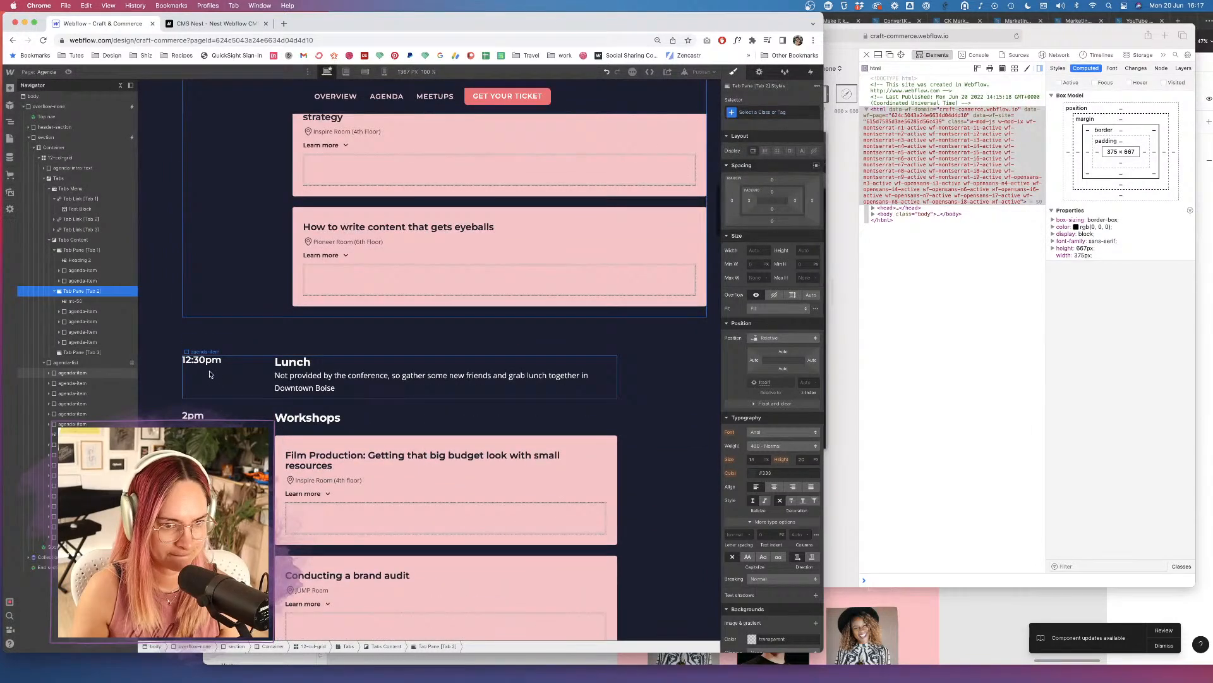
Move the 12:30pm Lunch, 2pm Workshops and 3:15pm Coffee break items into the Friday tab.
click(210, 374)
key(super+x)
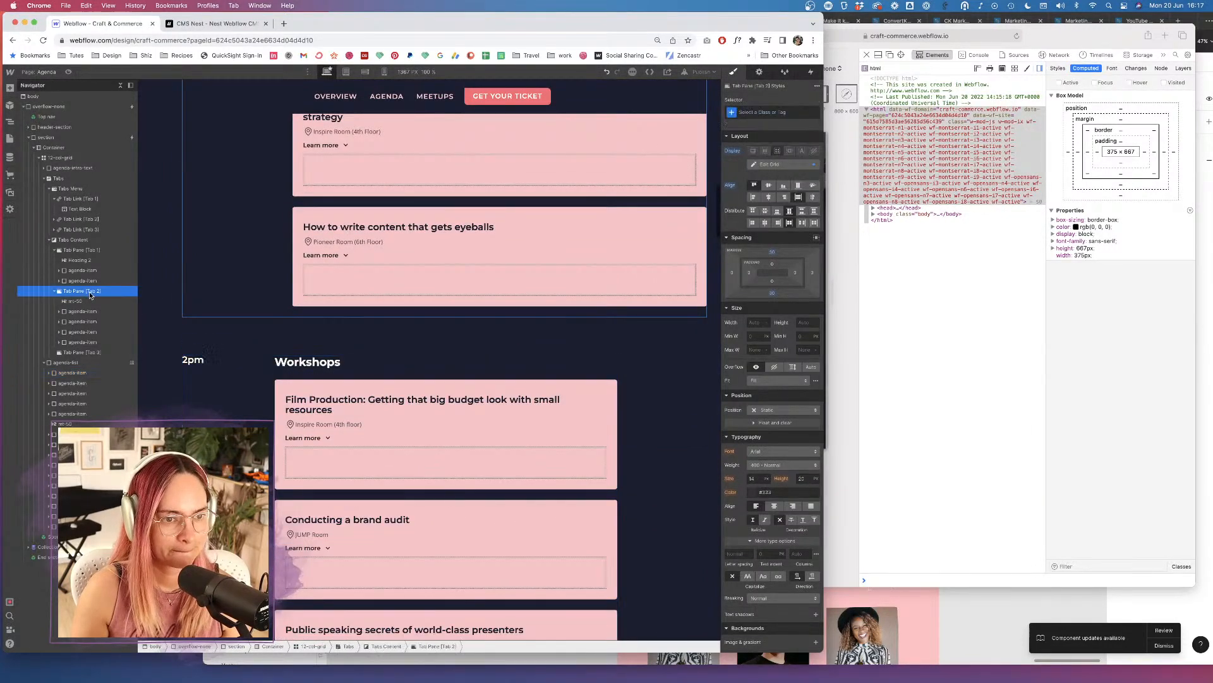
click(82, 290)
key(super+v)
click(78, 386)
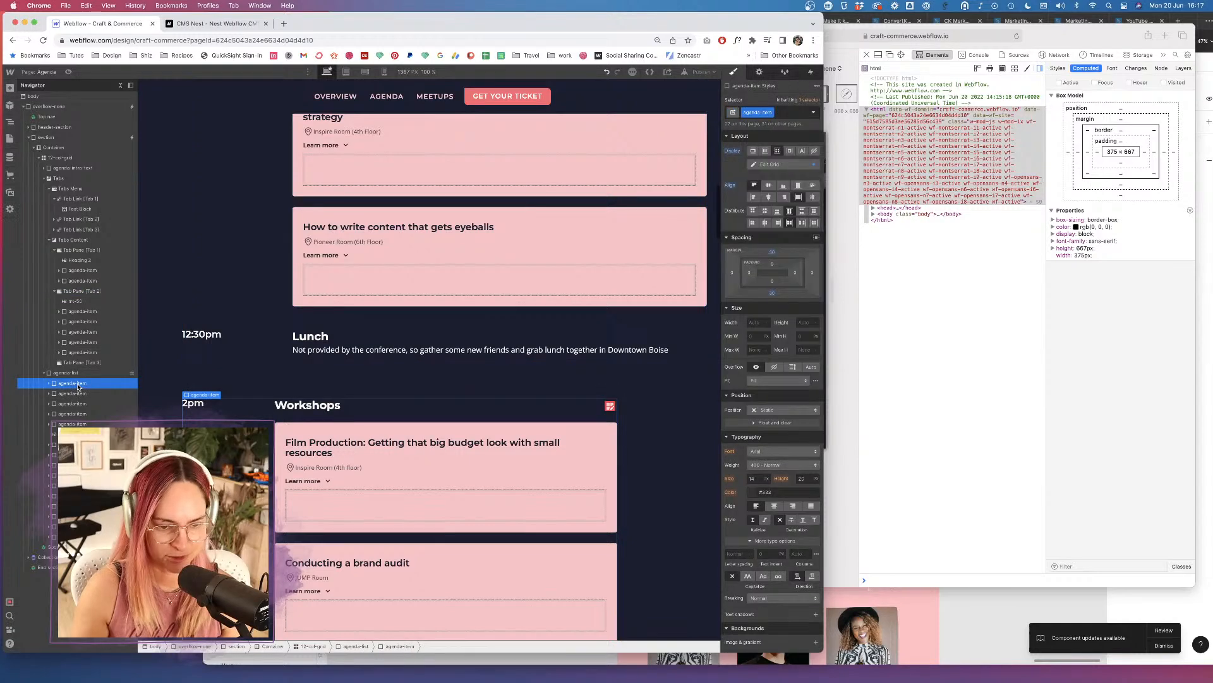
key(super+x)
click(87, 291)
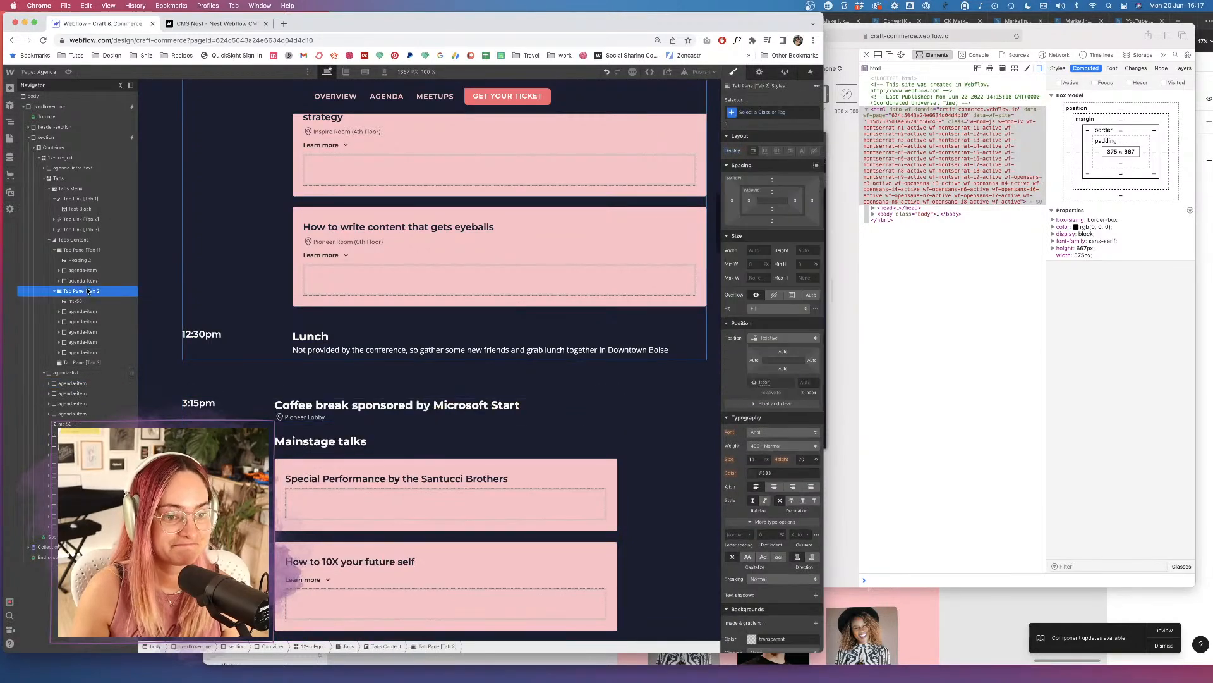
key(super+v)
click(77, 394)
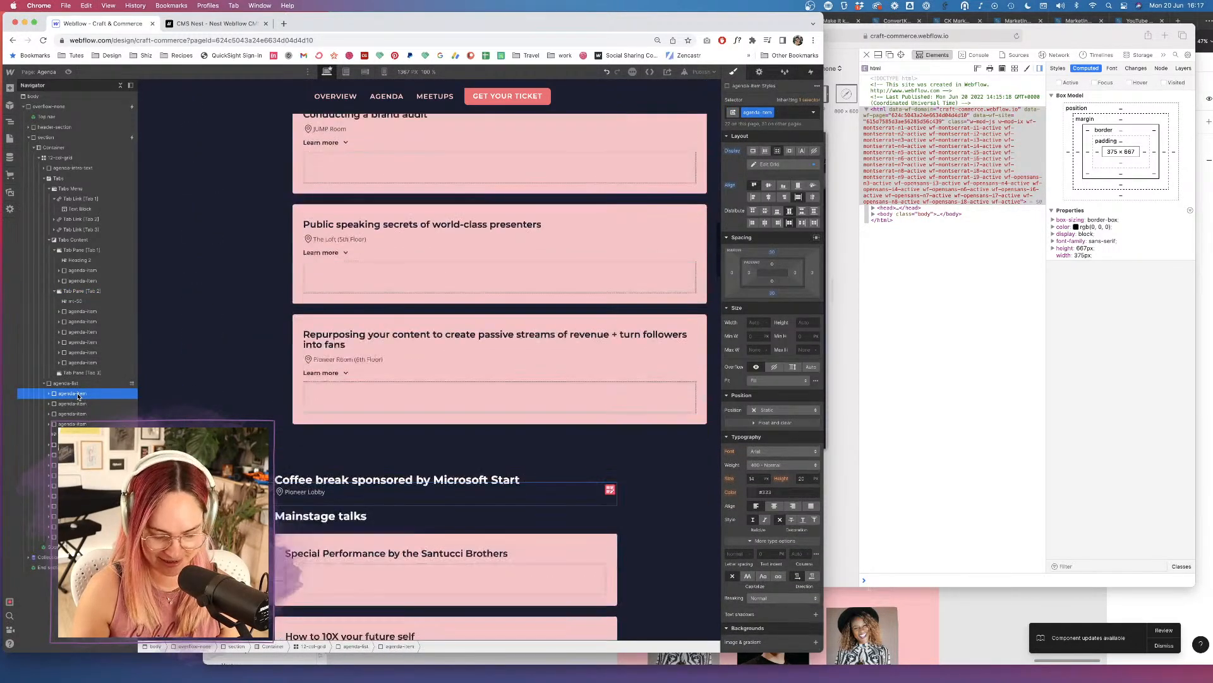
key(super+x)
click(81, 292)
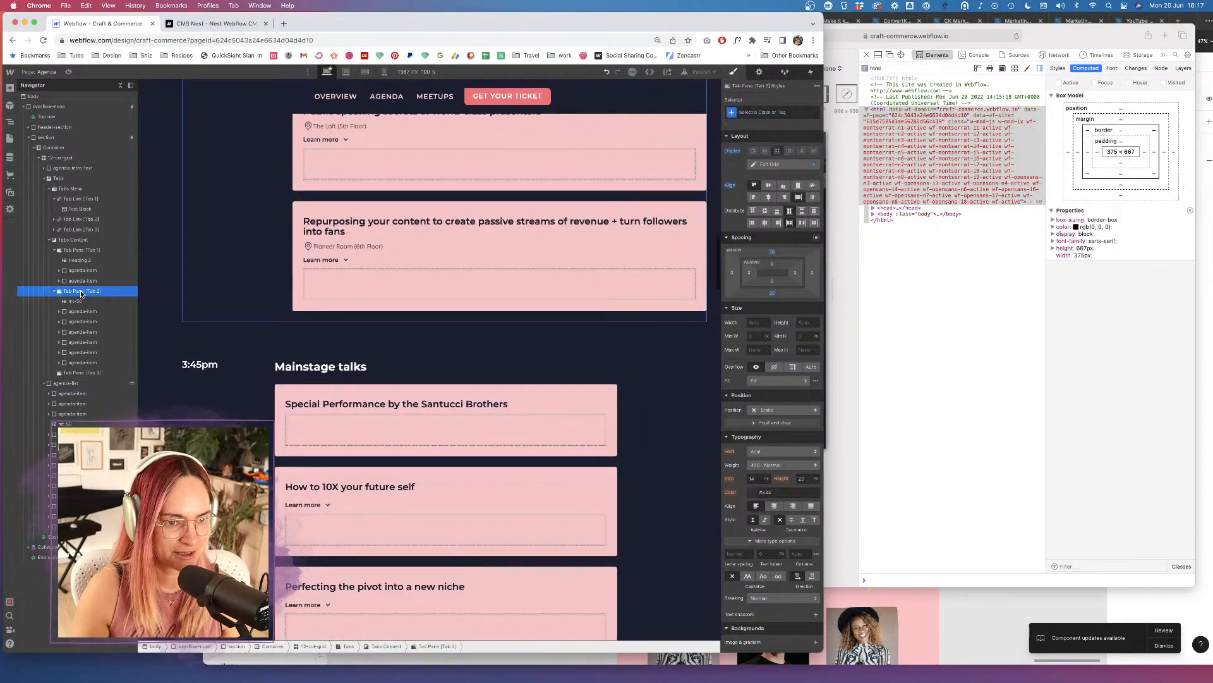
key(super+v)
Move 3:45pm Mainstage talks, Conference ends and Attendee-led meetups into Friday's tab, then view Saturday's tab.
click(74, 404)
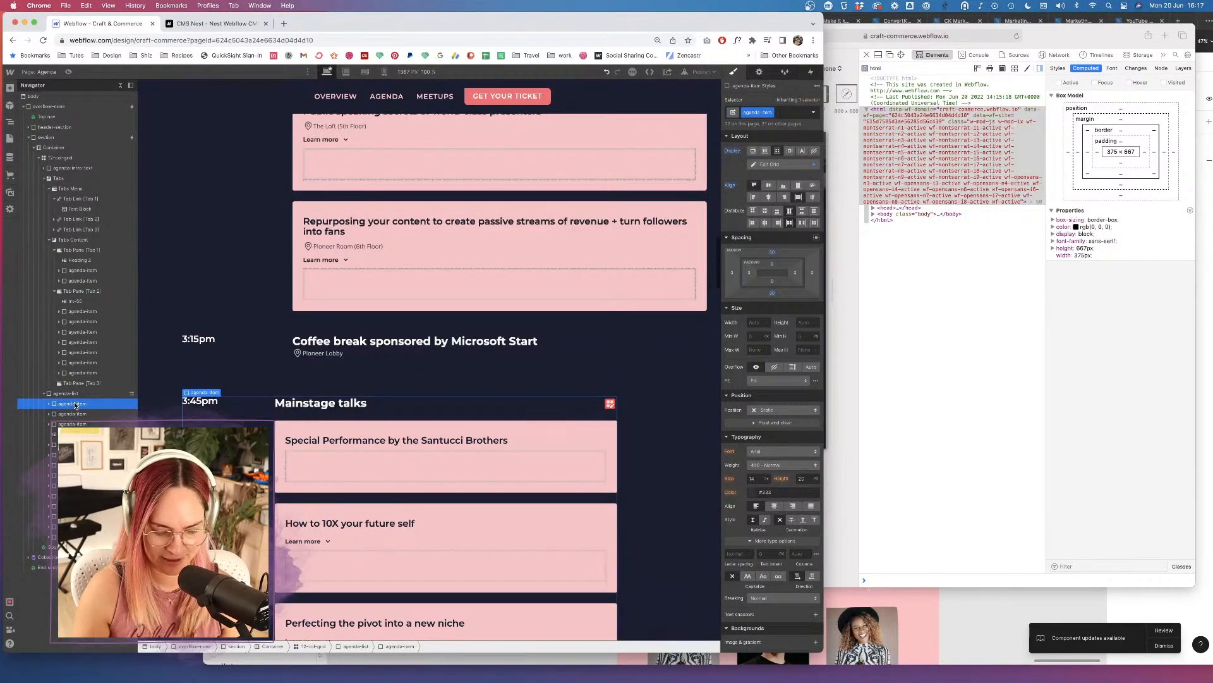
key(super+x)
click(82, 291)
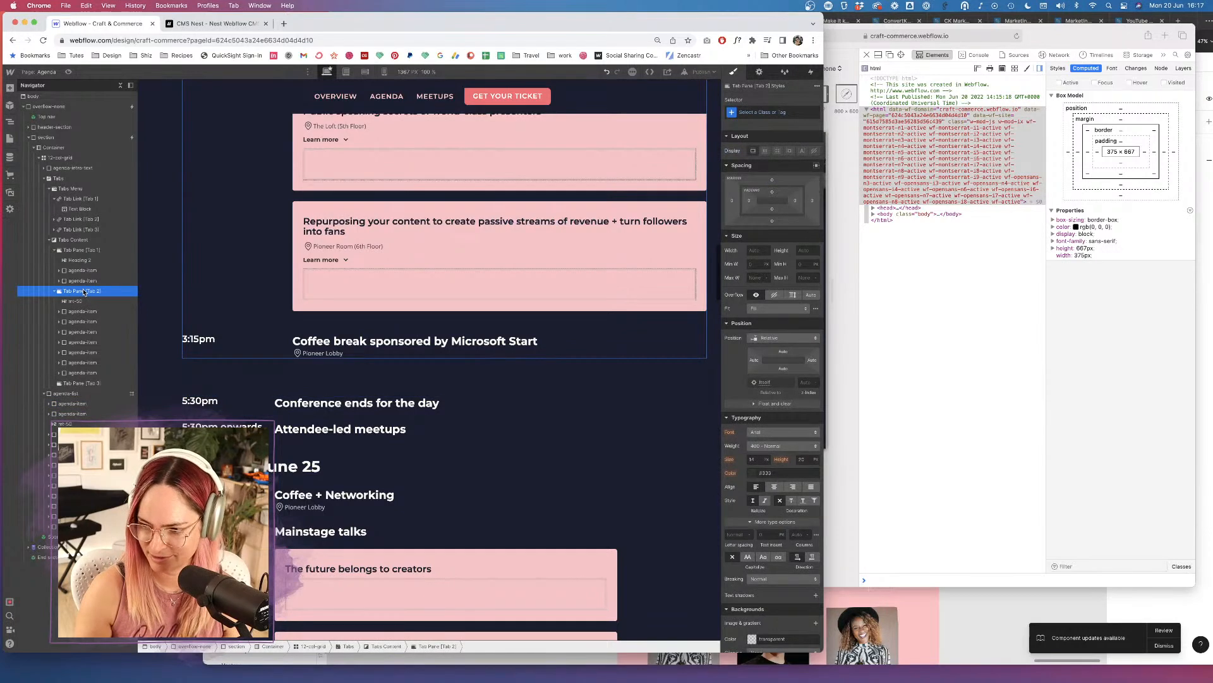
key(super+v)
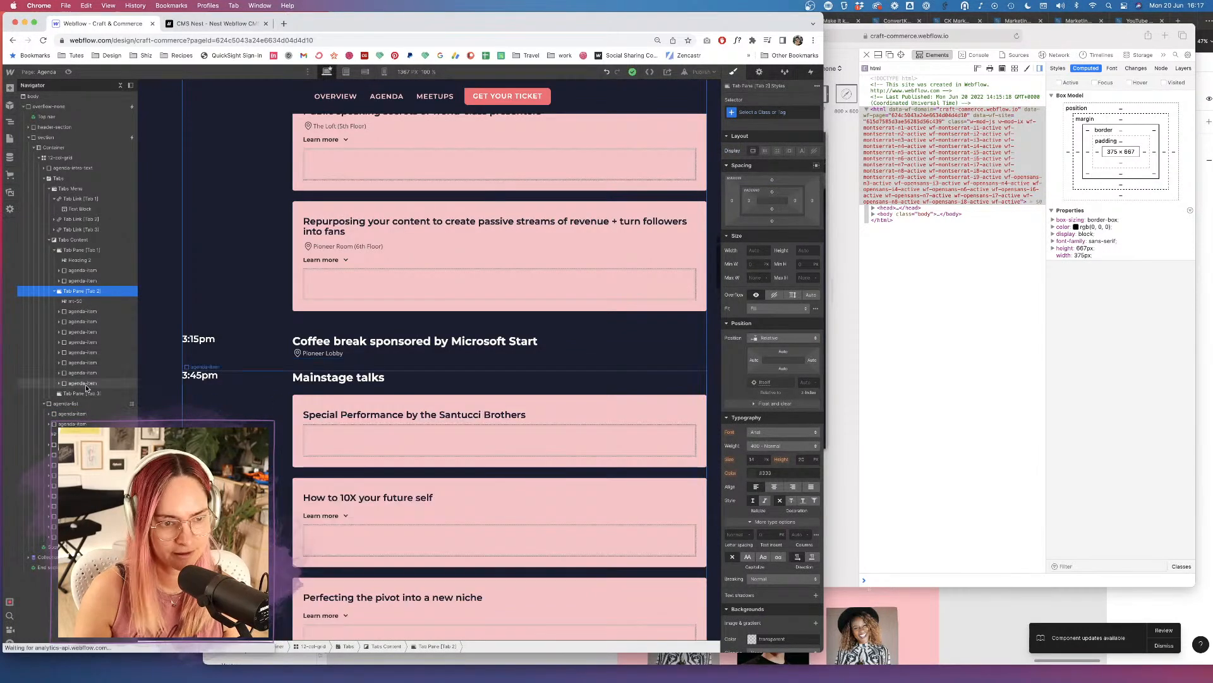
click(75, 414)
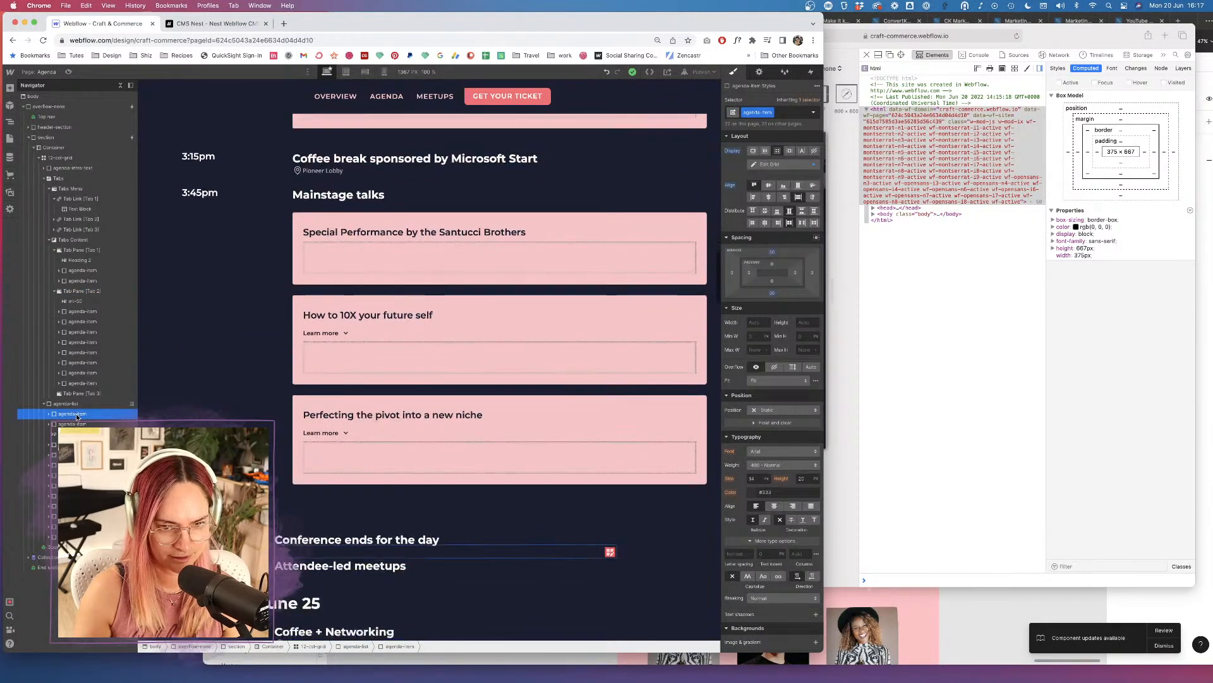
key(super+x)
click(80, 290)
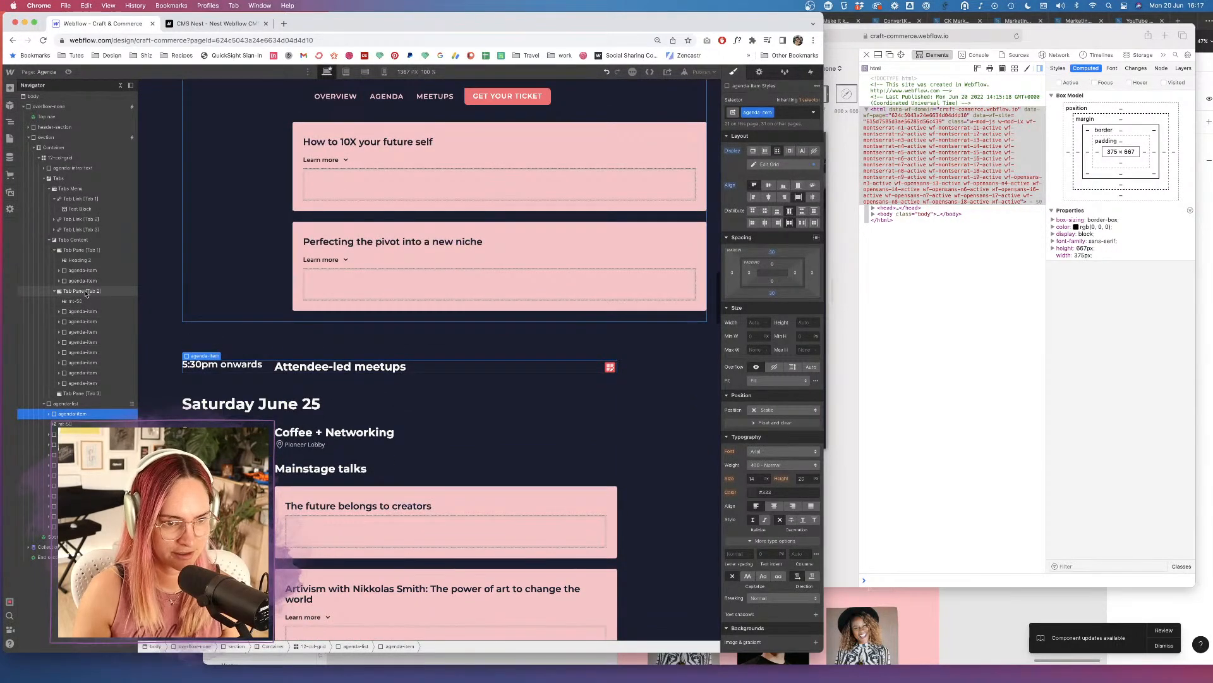
key(super+v)
click(73, 422)
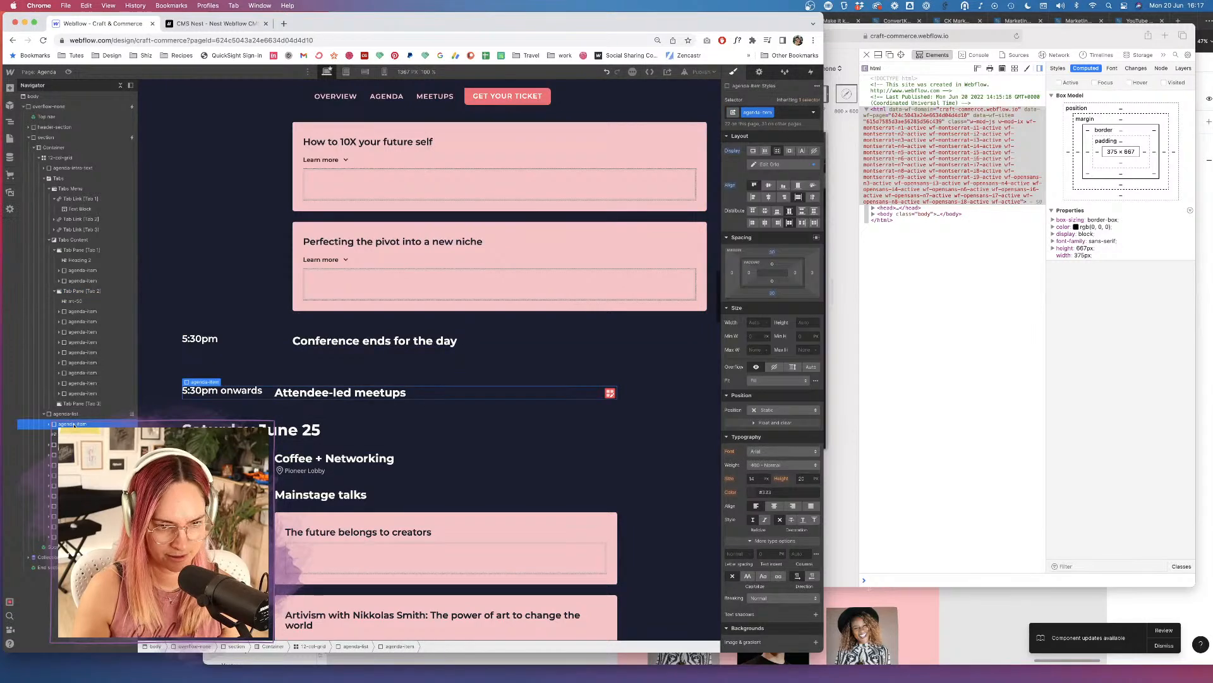
key(super+x)
click(82, 291)
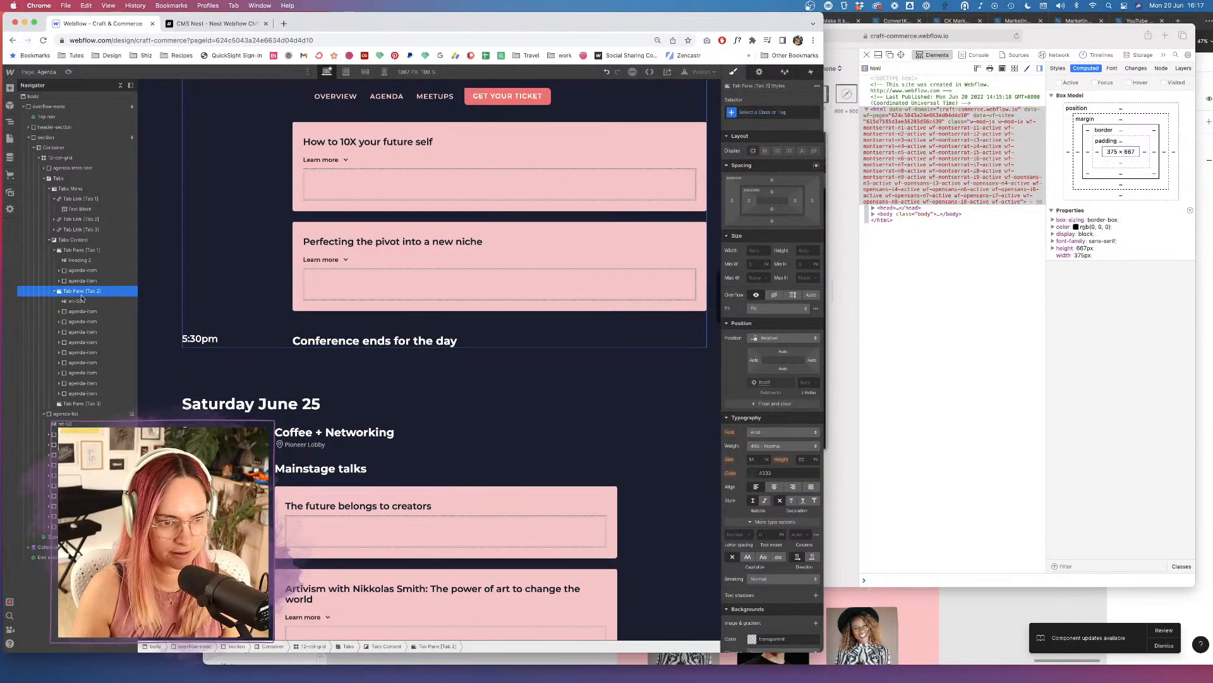
key(super+v)
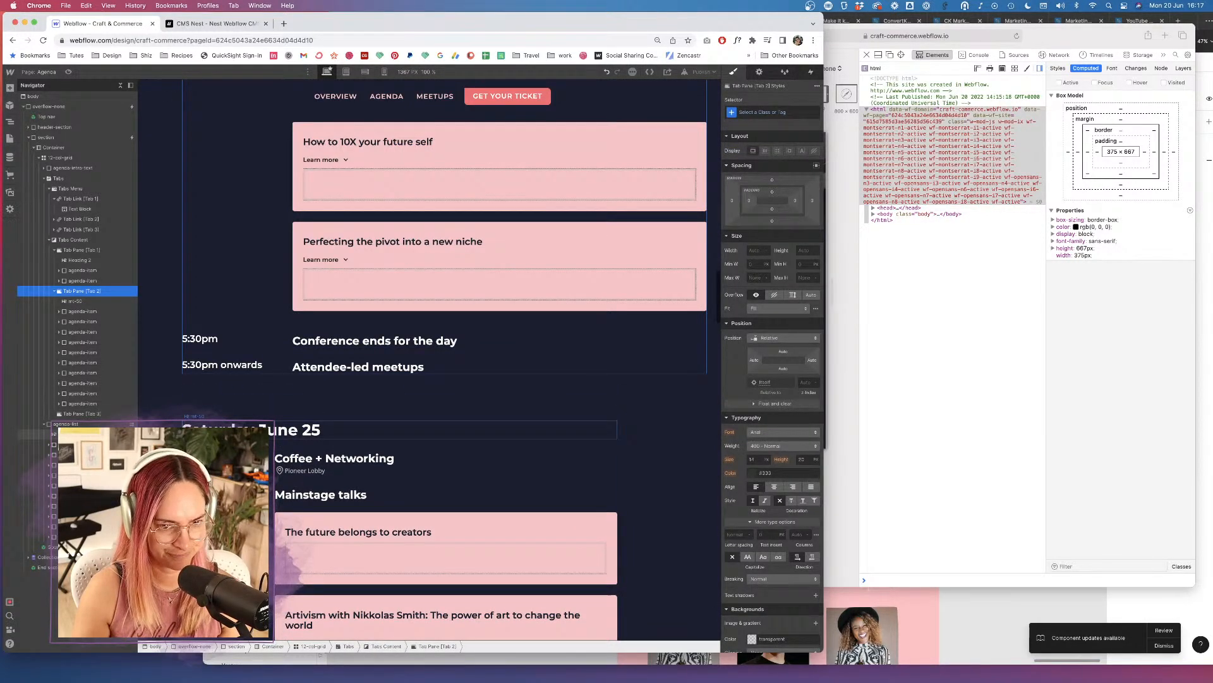
click(86, 432)
click(85, 415)
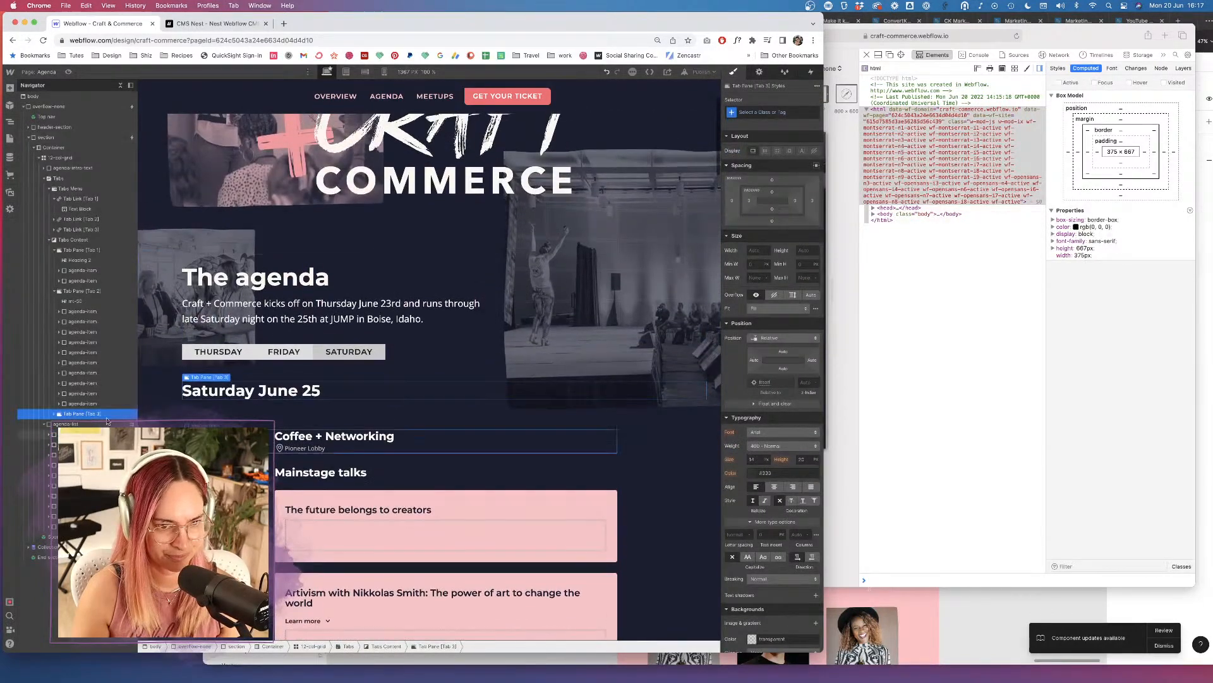
Move the Coffee + Networking coffee break item from the old list into the Saturday tab pane.
click(85, 434)
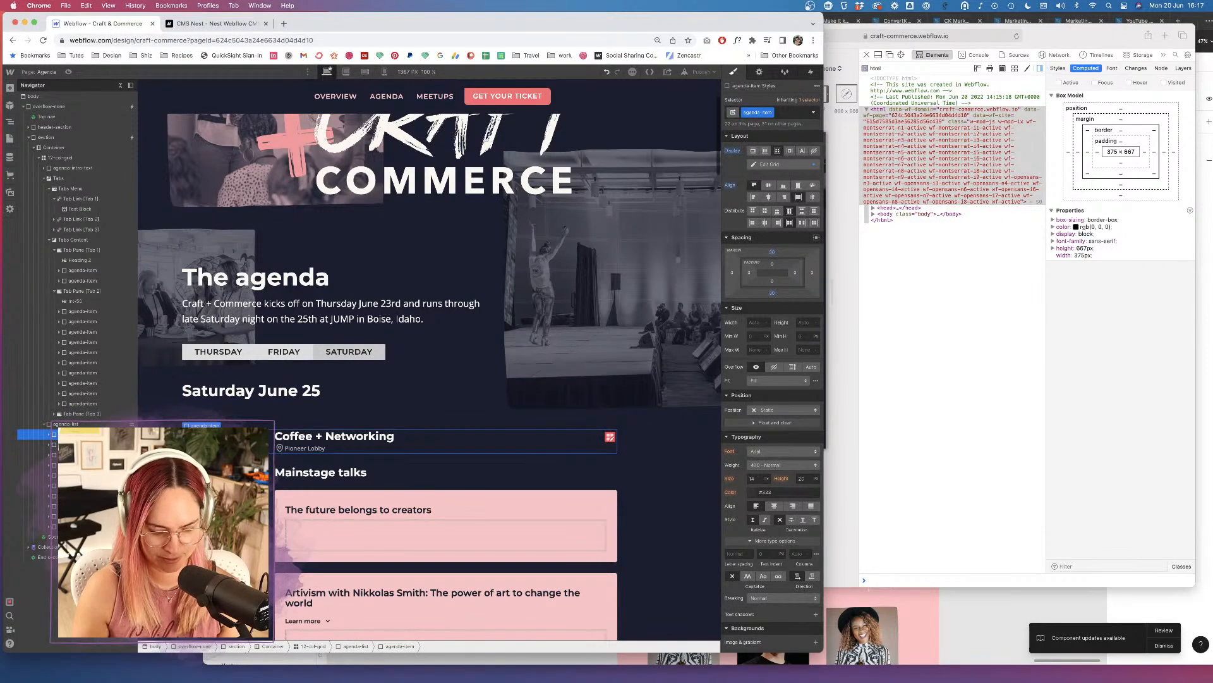
click(86, 413)
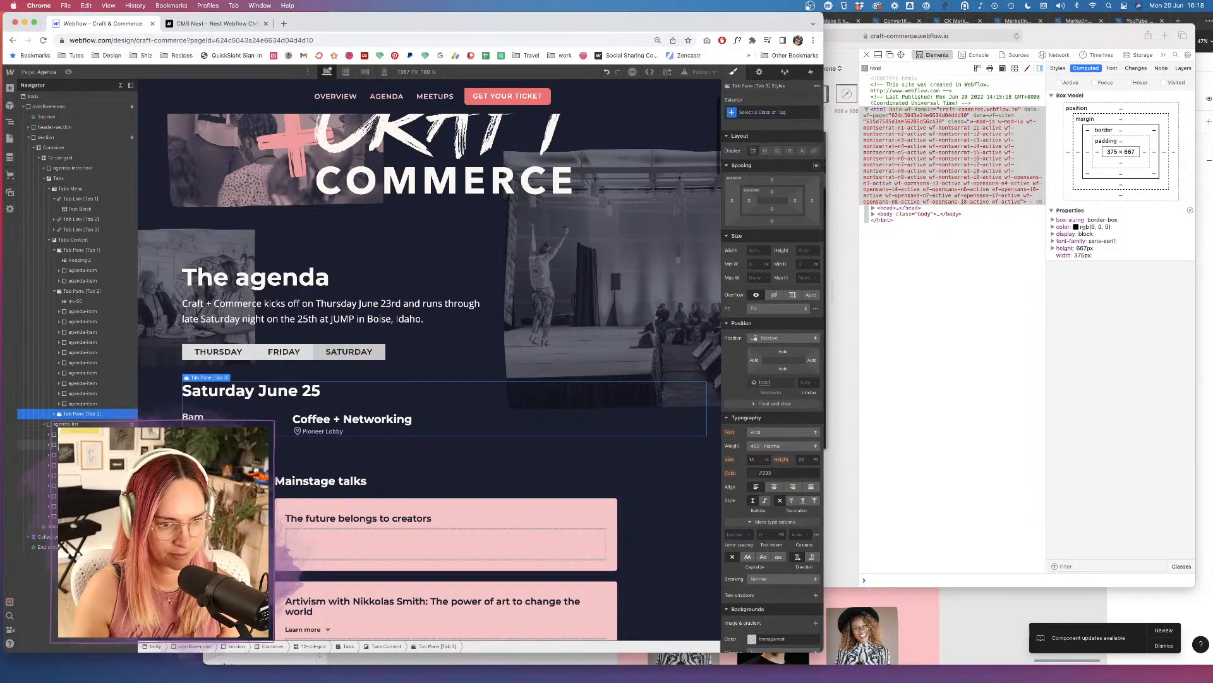
click(85, 434)
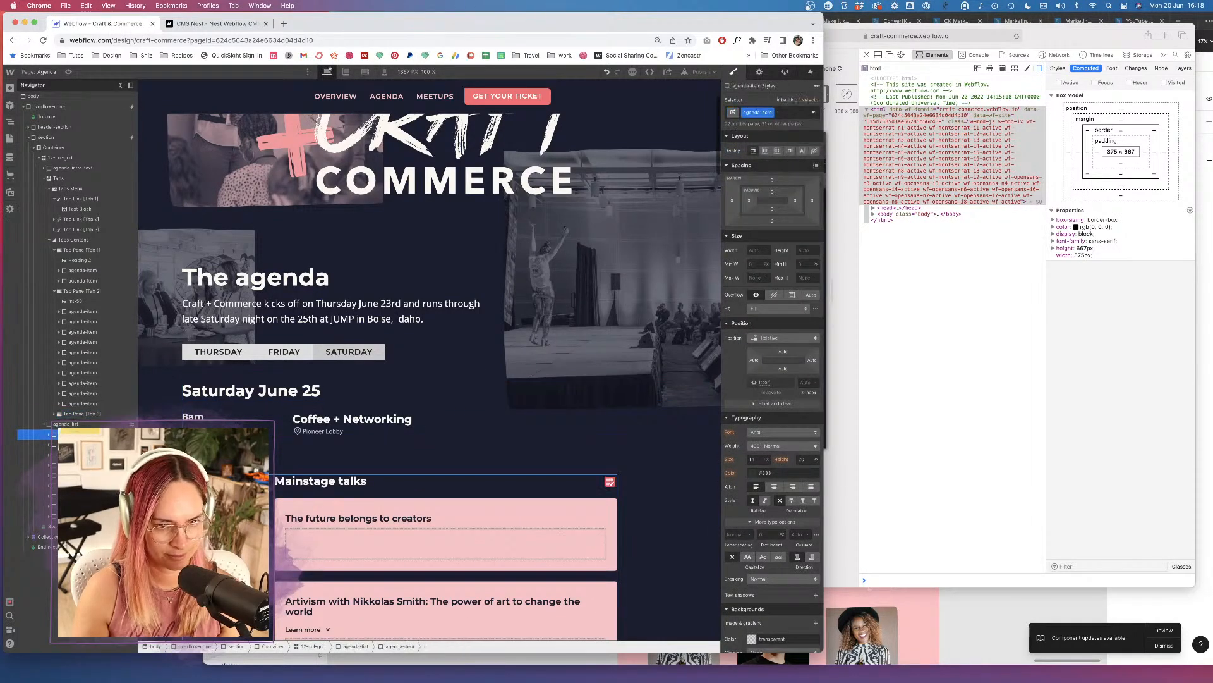
click(83, 414)
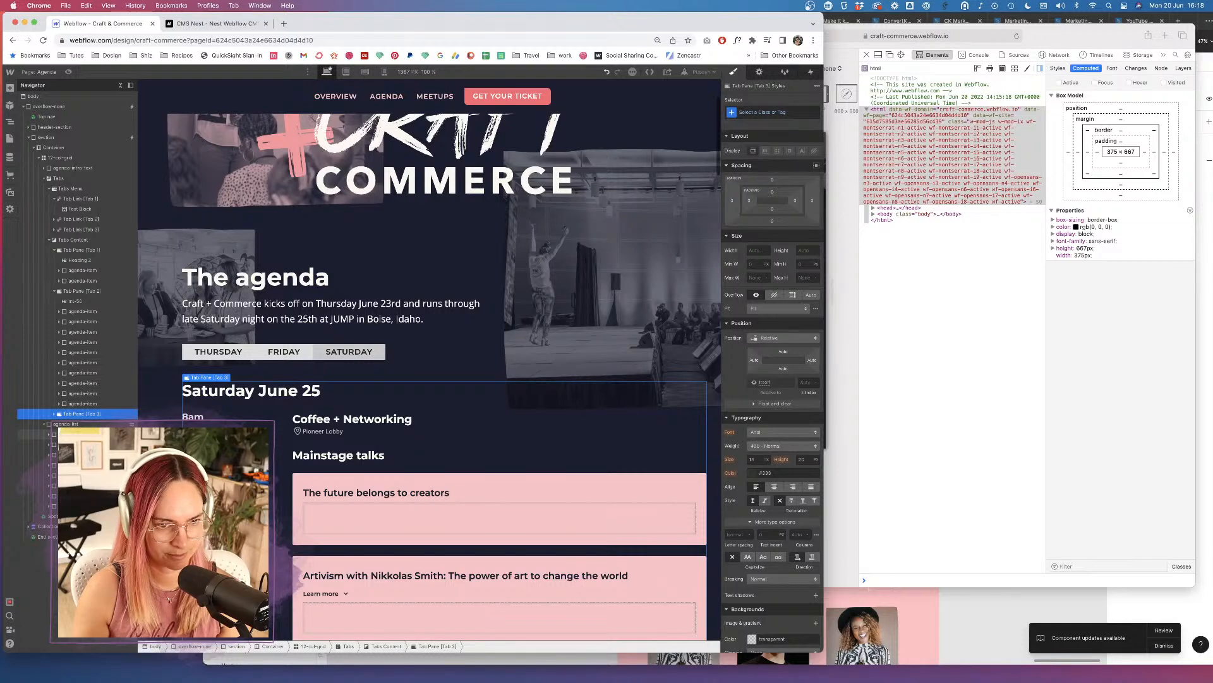
click(85, 434)
key(super+x)
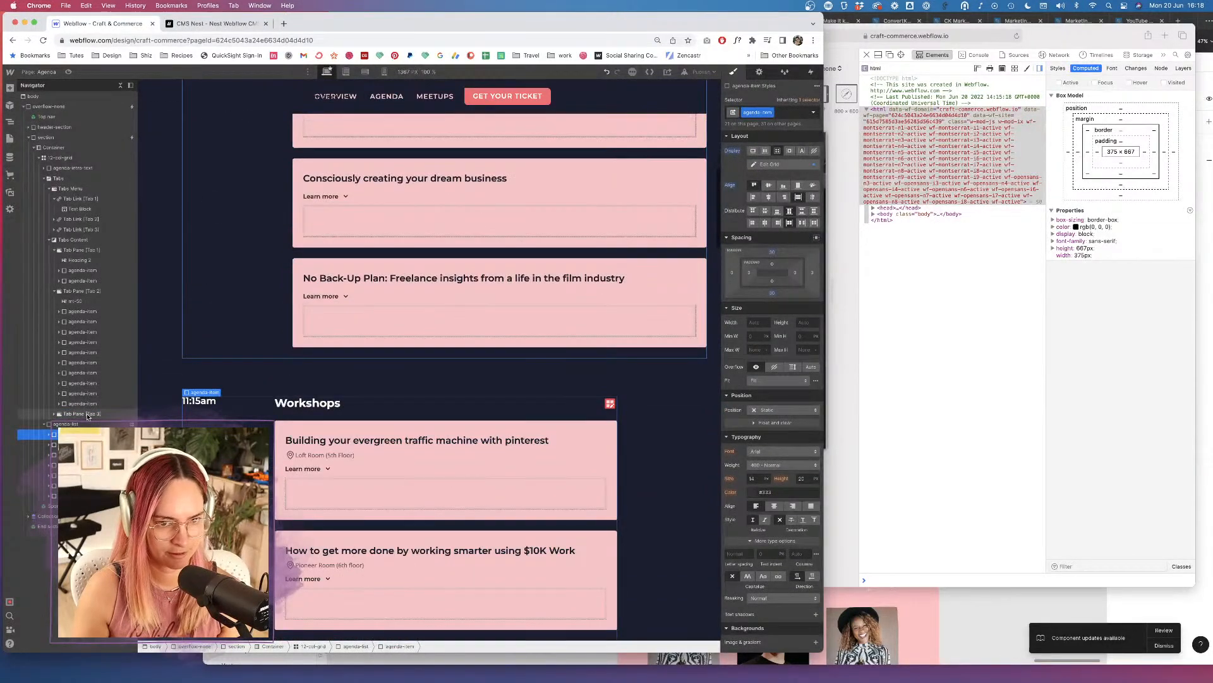
click(83, 414)
key(super+v)
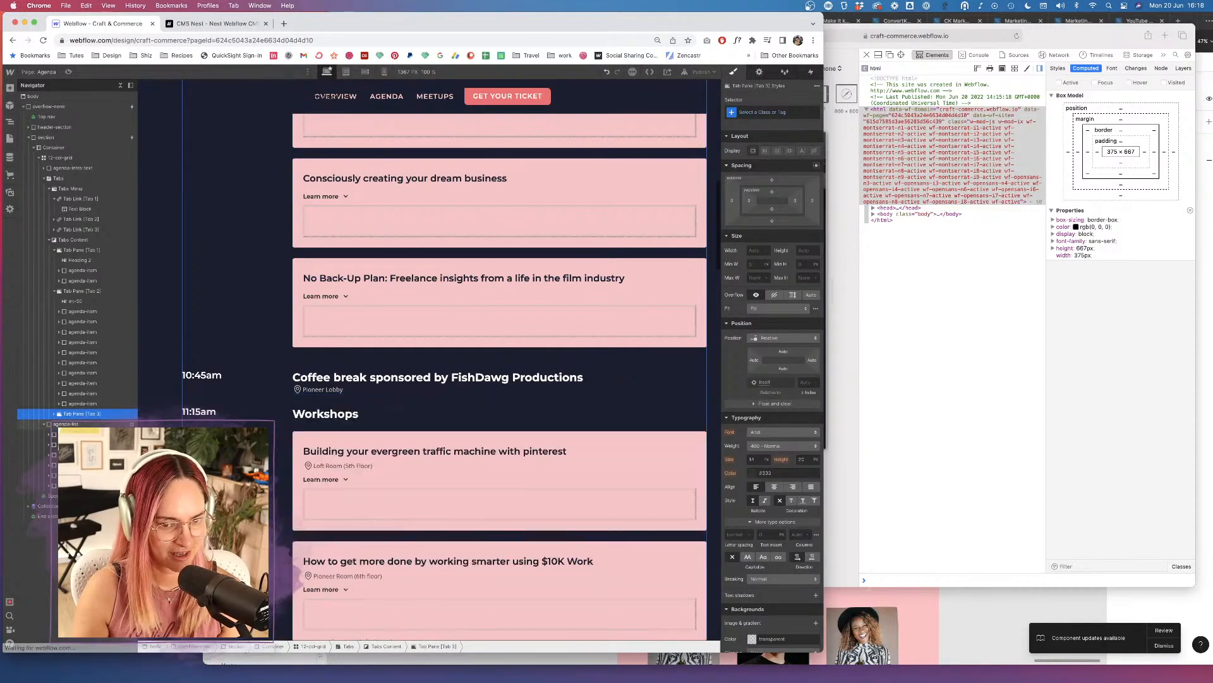
Cut and paste the Lunch and Workshops items into the Saturday tab pane.
click(85, 434)
key(super+x)
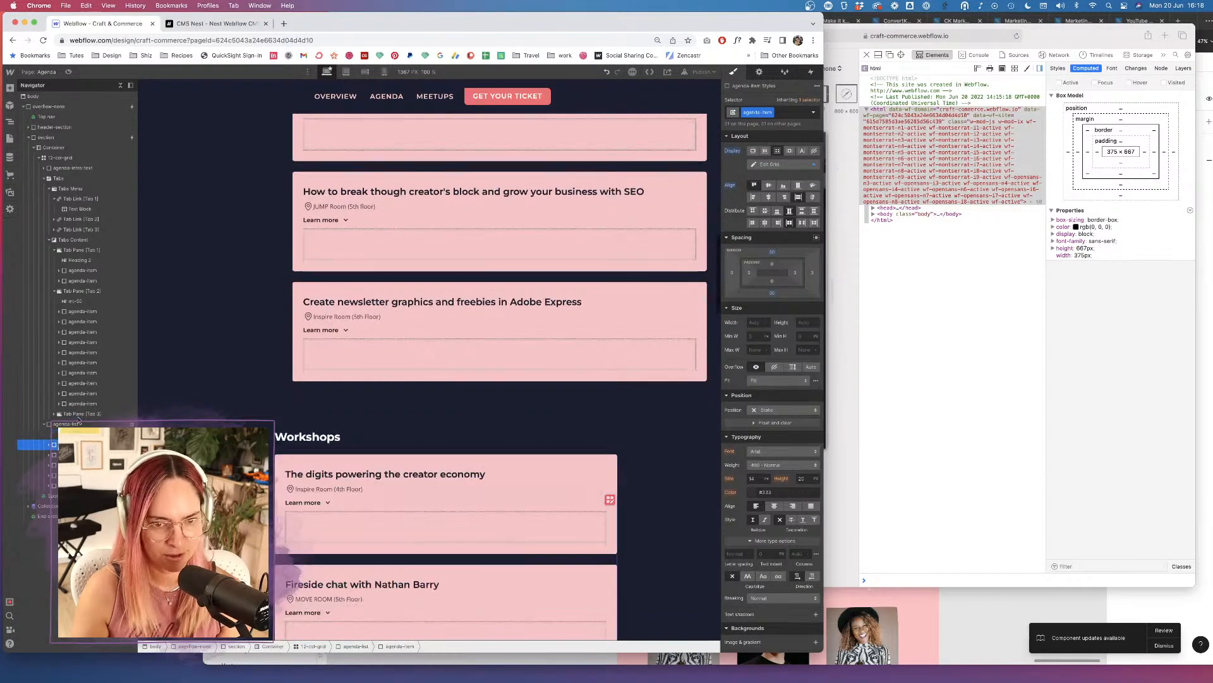
click(83, 414)
key(super+v)
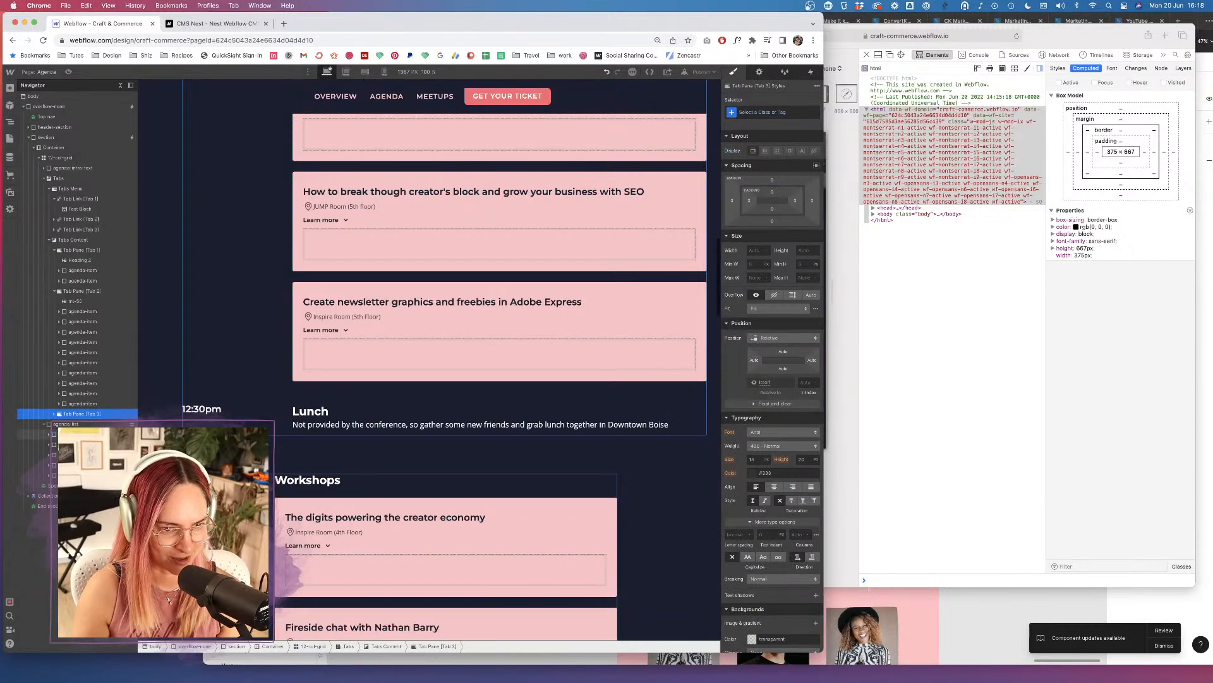
click(83, 434)
key(super+x)
click(82, 414)
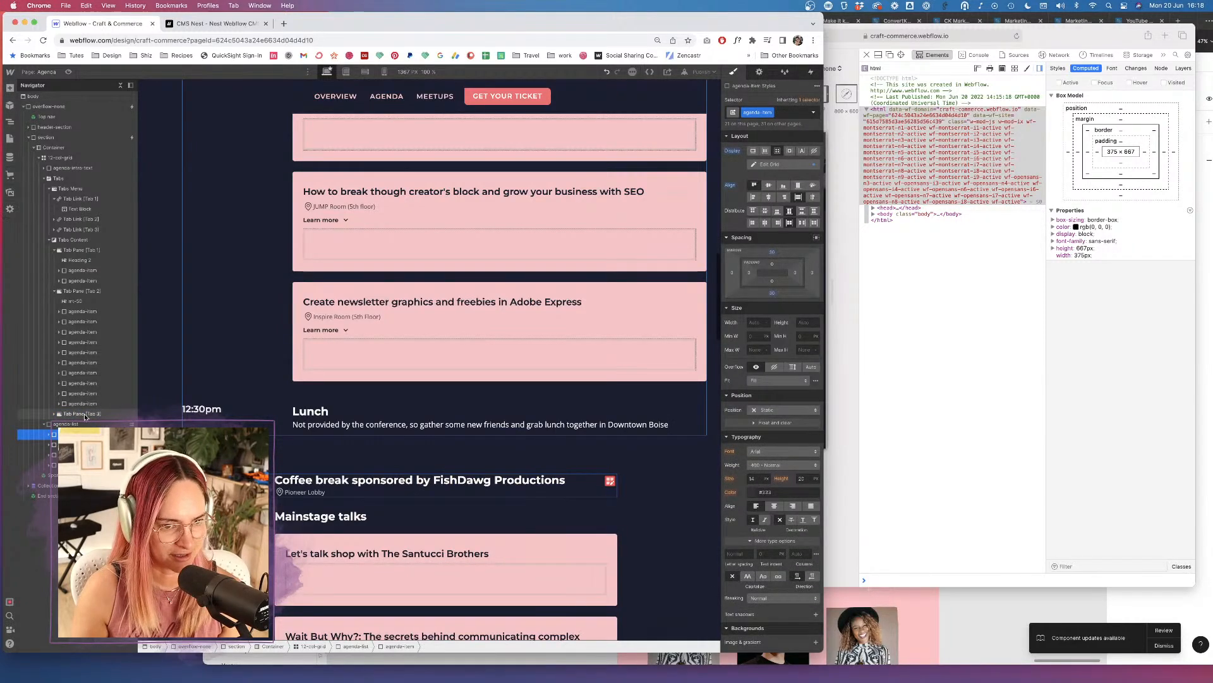
key(super+v)
Move the afternoon coffee break and Mainstage talks items into the Saturday tab pane.
click(83, 434)
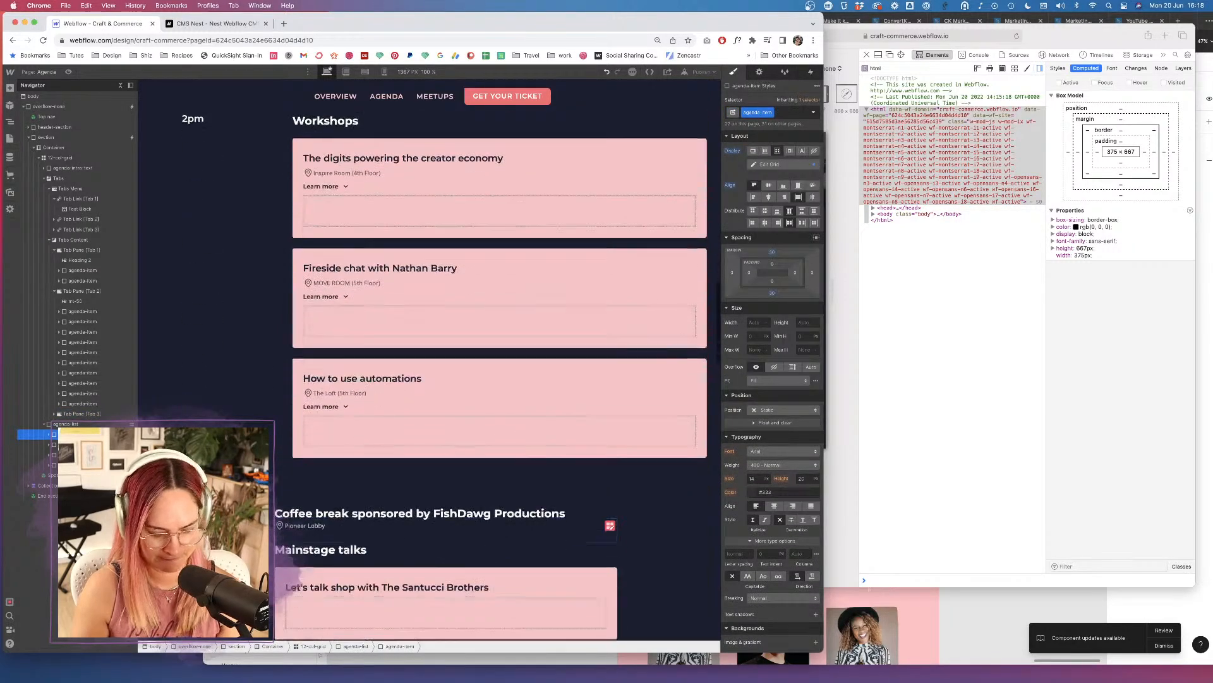
key(super+x)
click(83, 414)
key(super+v)
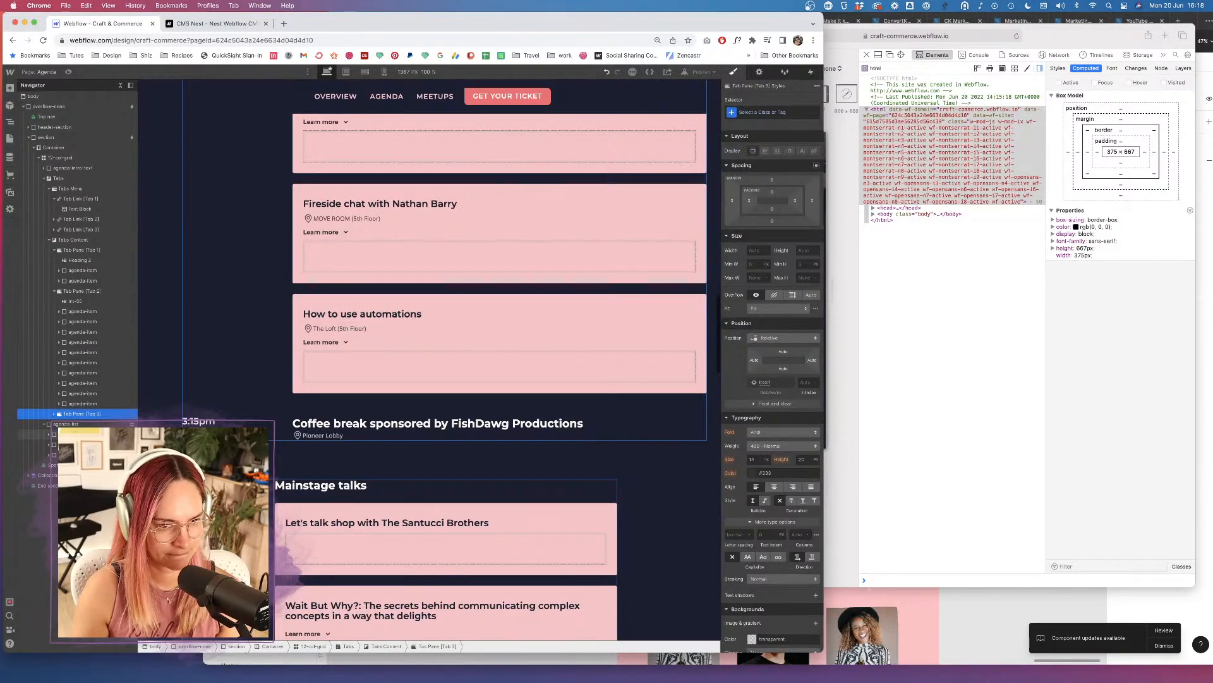
click(83, 434)
key(super+x)
click(83, 413)
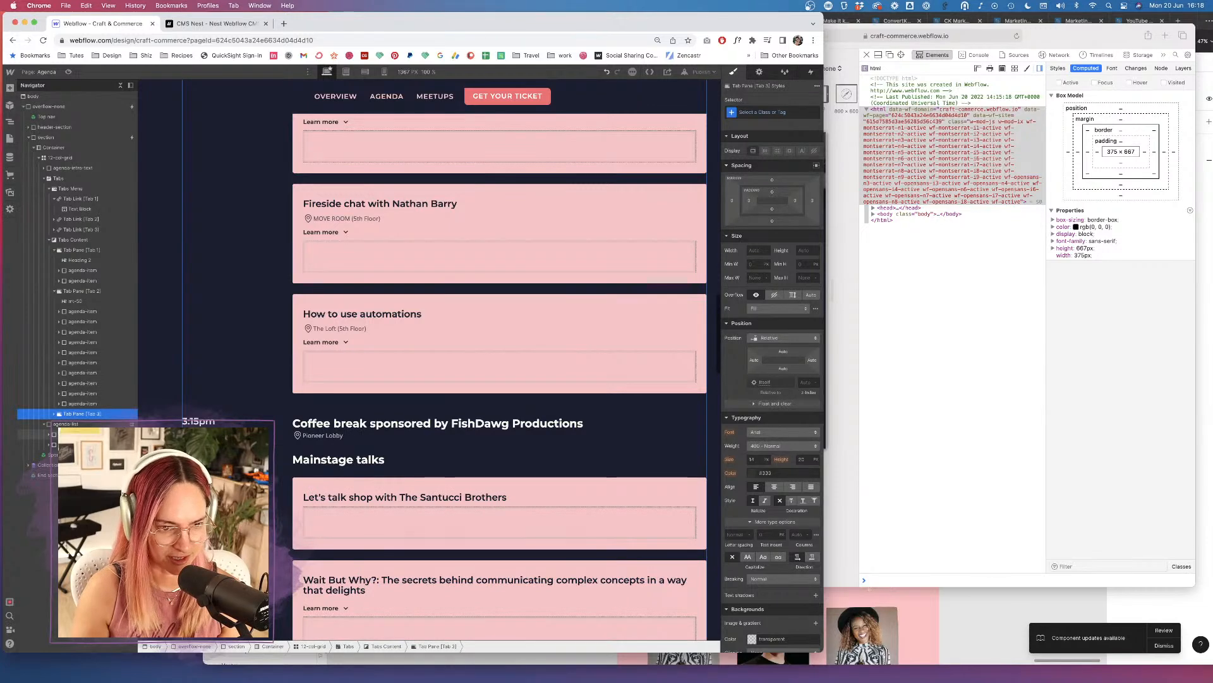
Move the Conference ends and Closing party items into the Saturday tab pane.
click(83, 434)
key(super+x)
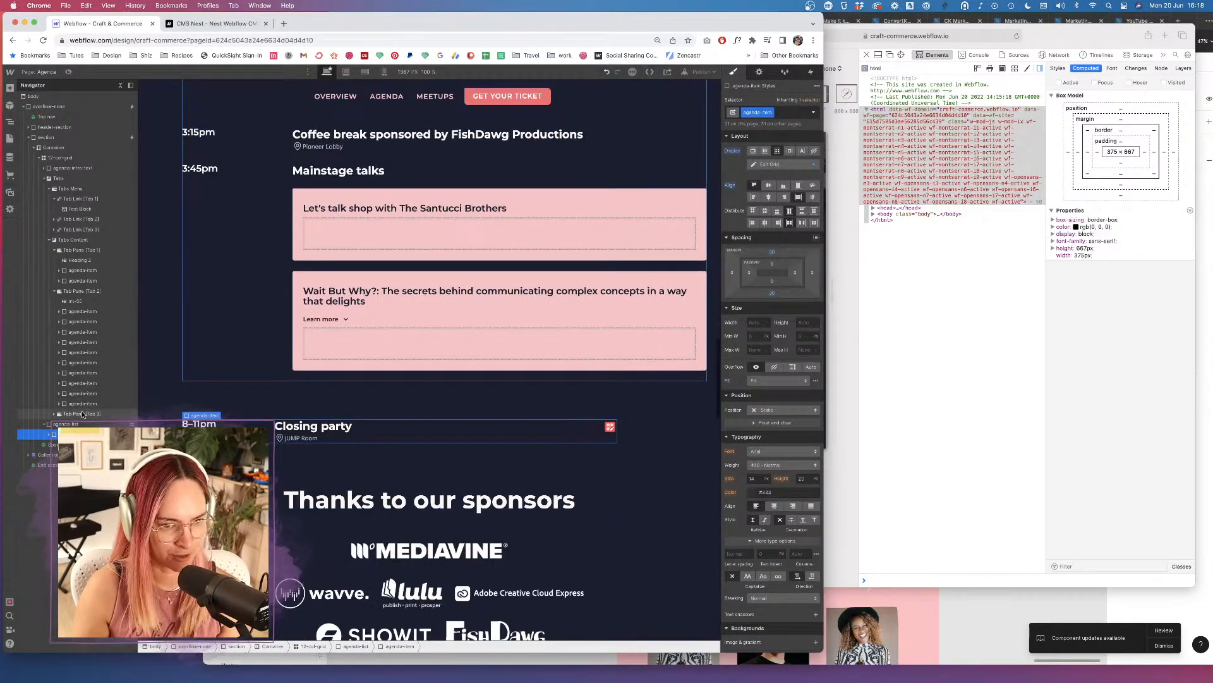
click(82, 414)
key(super+v)
click(83, 434)
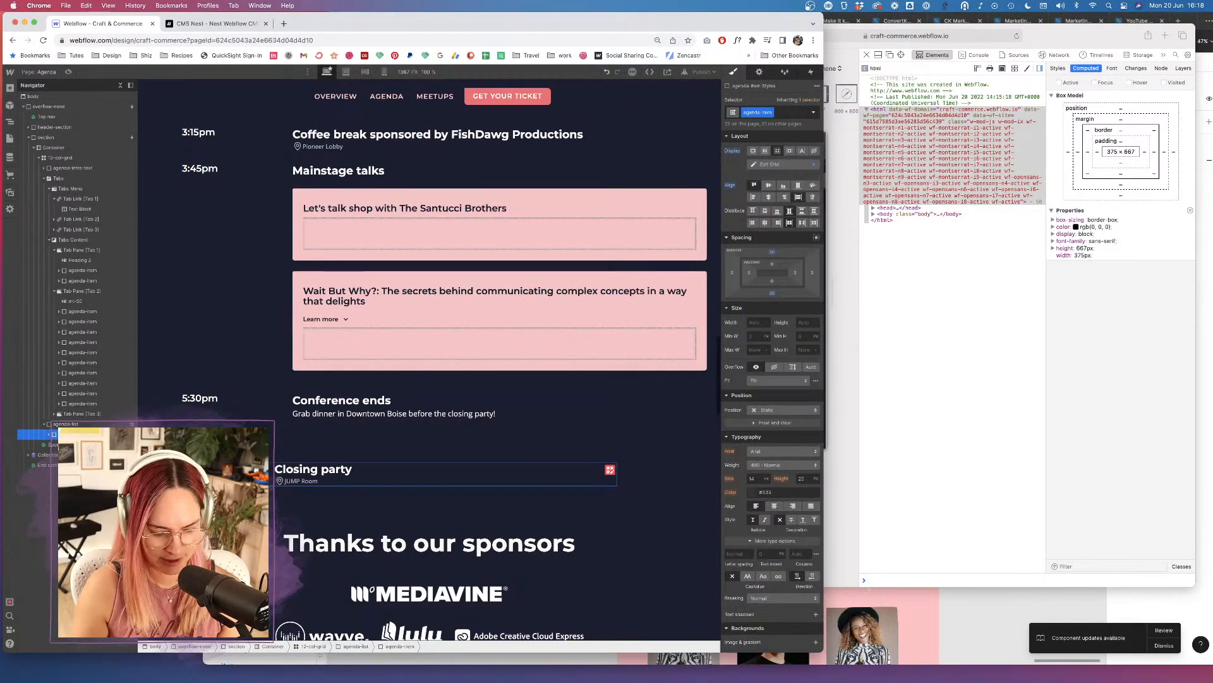
key(super+x)
click(88, 414)
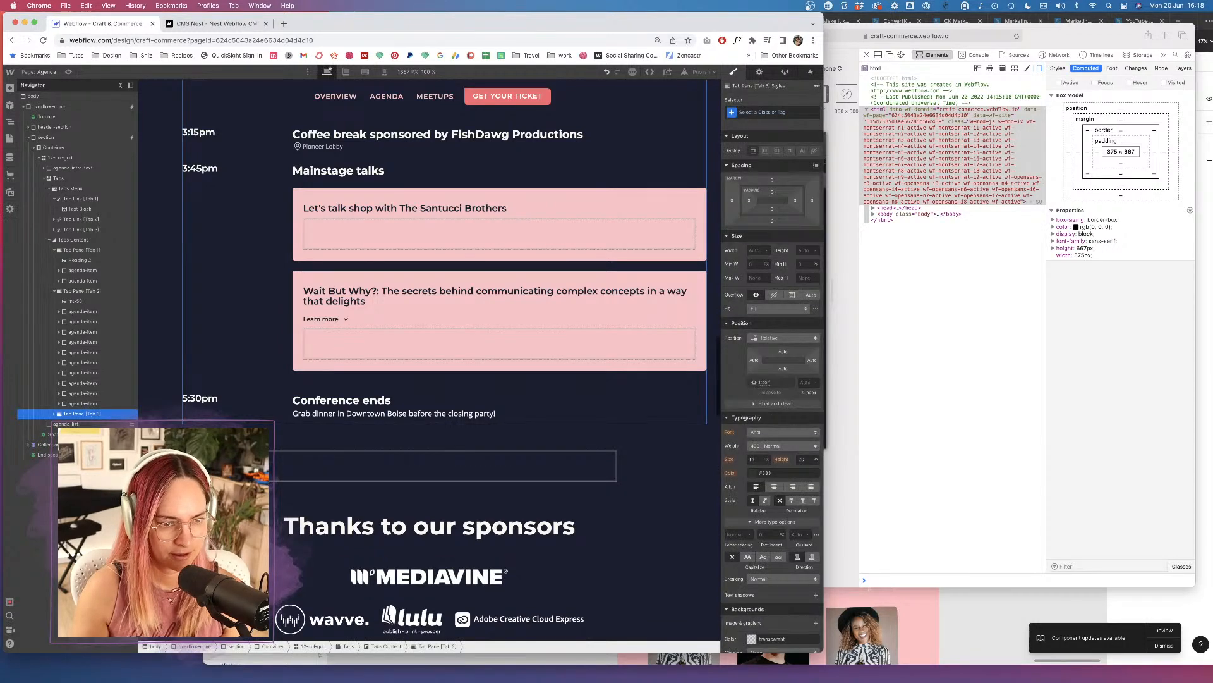
key(super+v)
click(65, 423)
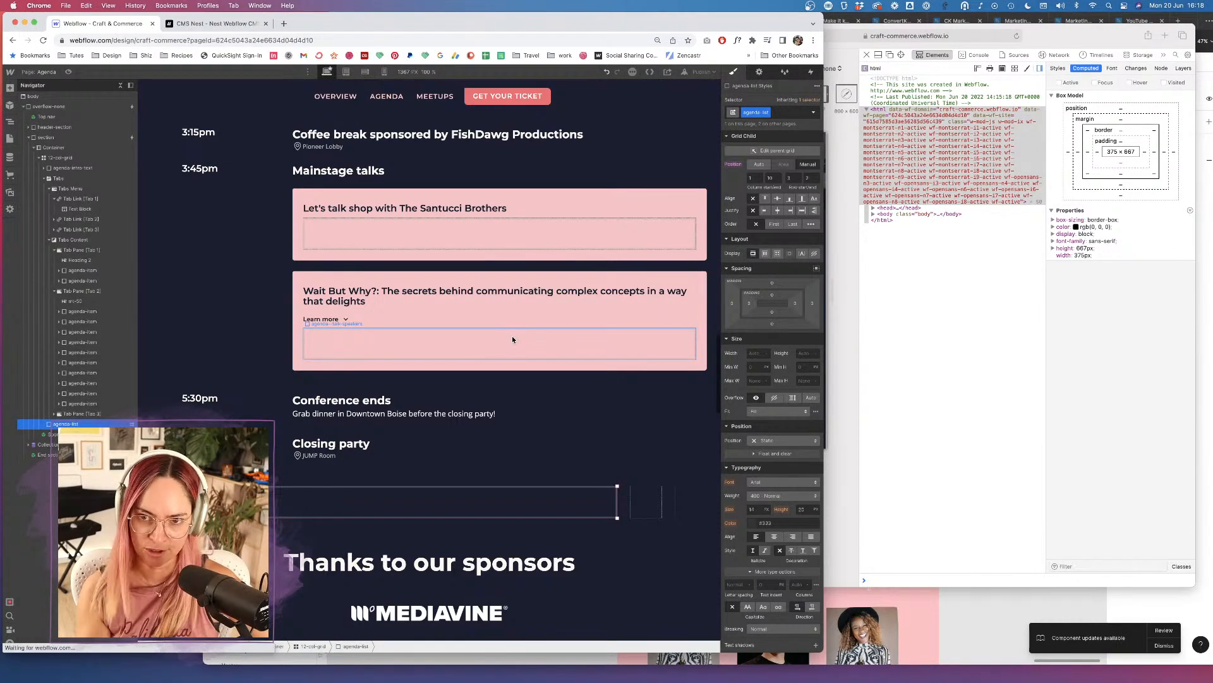
Delete the empty agenda-list and scroll the canvas to check the day tabs.
key(Delete)
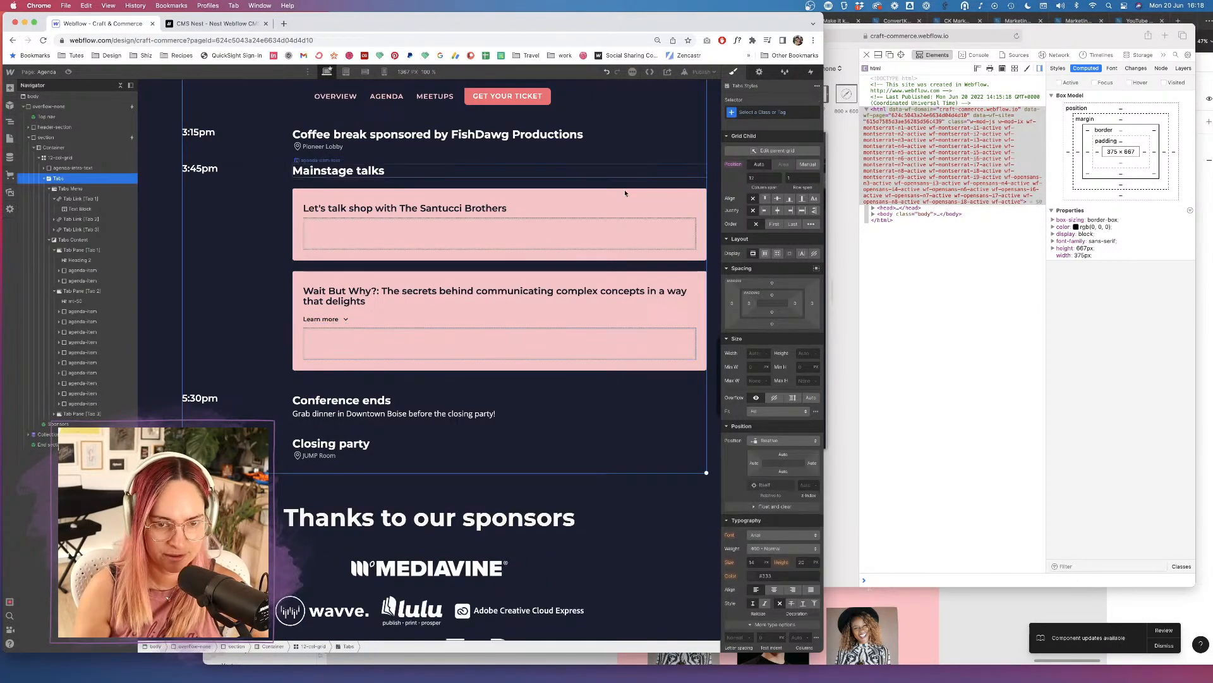
scroll(423, 299, up, 15)
scroll(423, 299, up, 10)
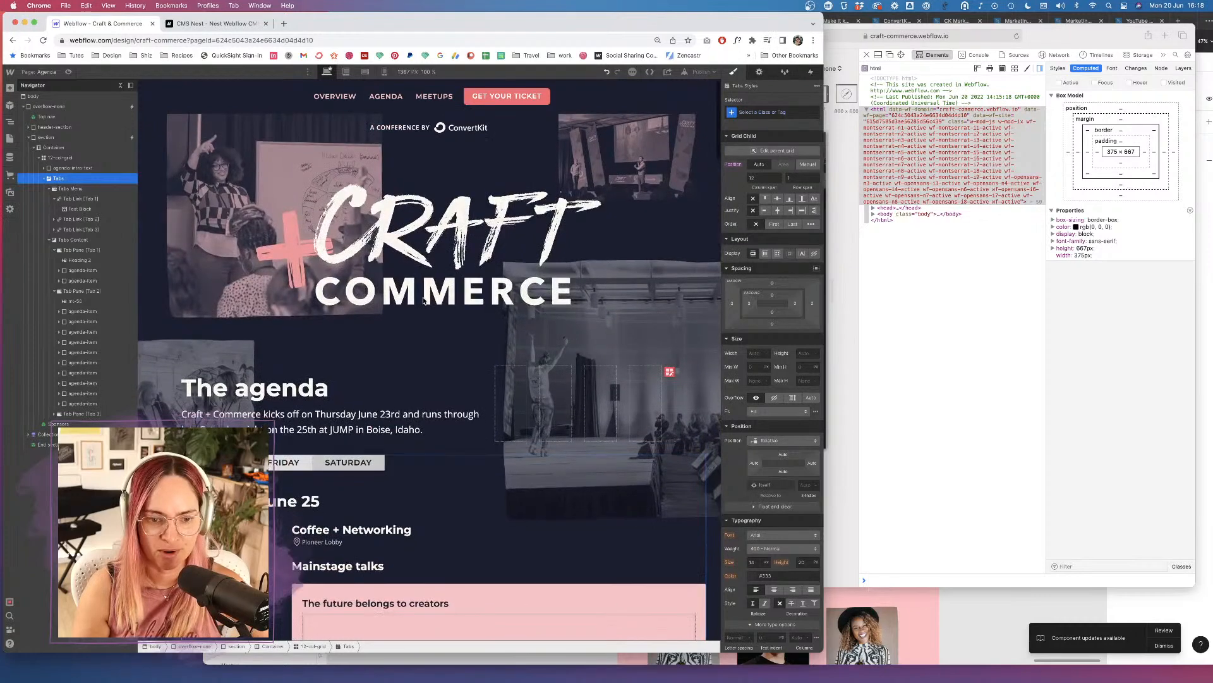
scroll(424, 300, down, 3)
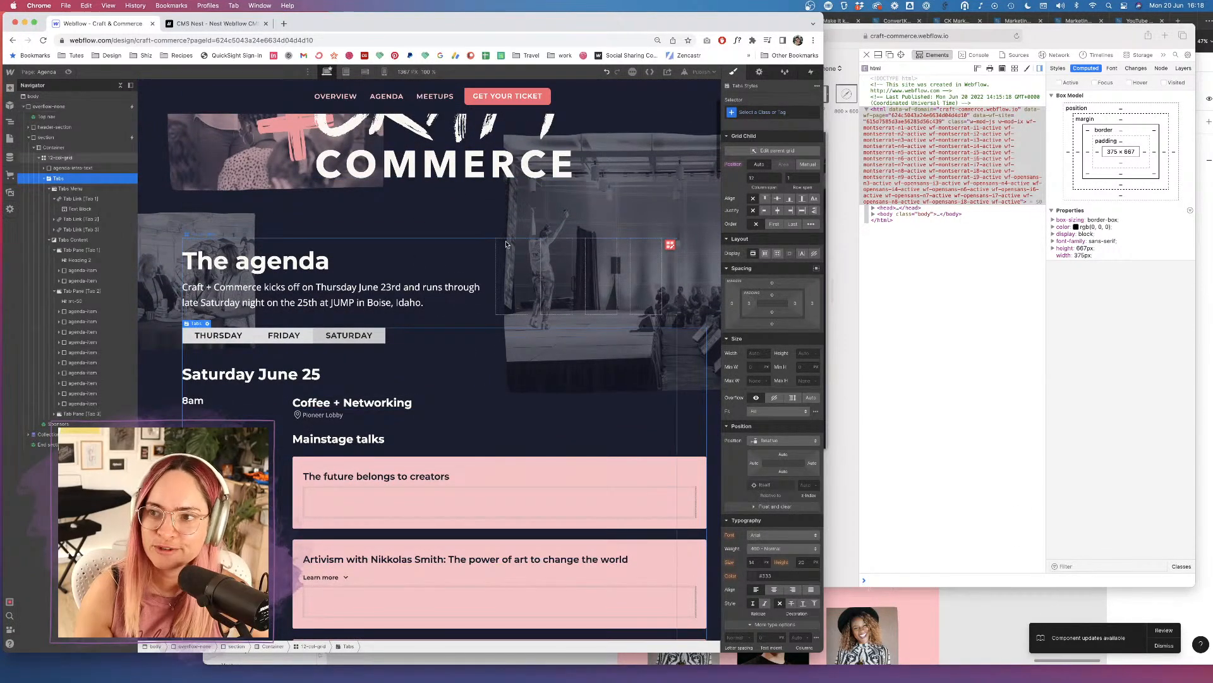
scroll(379, 316, down, 10)
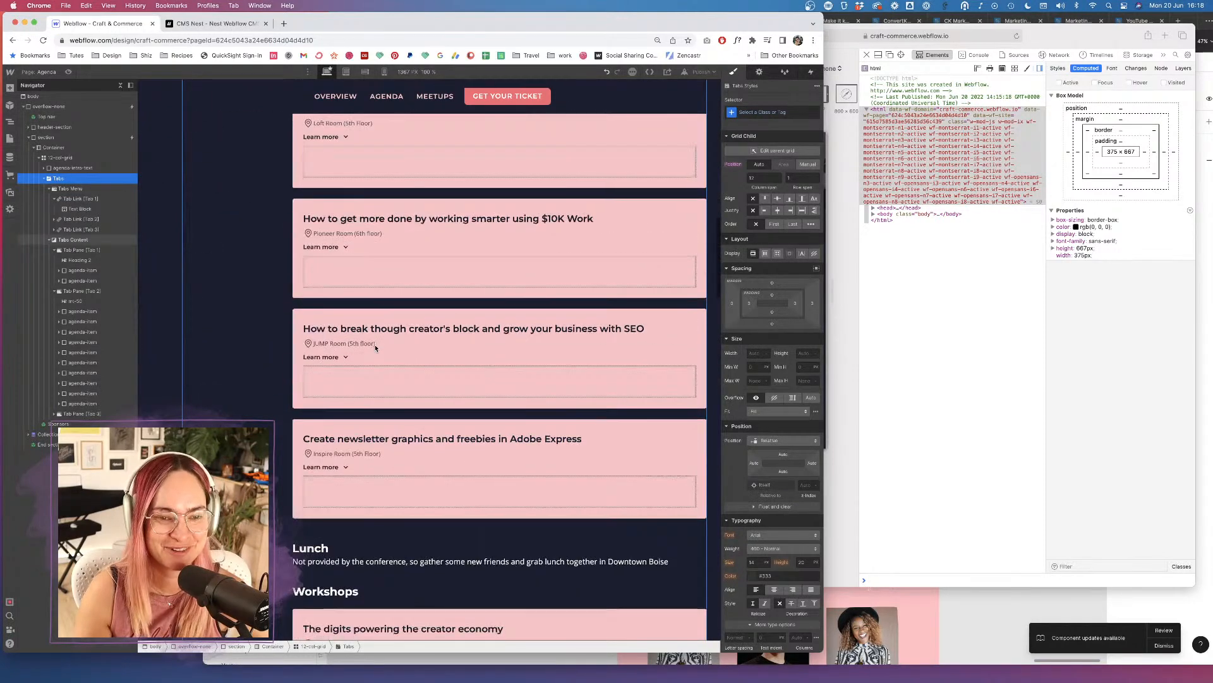
scroll(376, 349, up, 15)
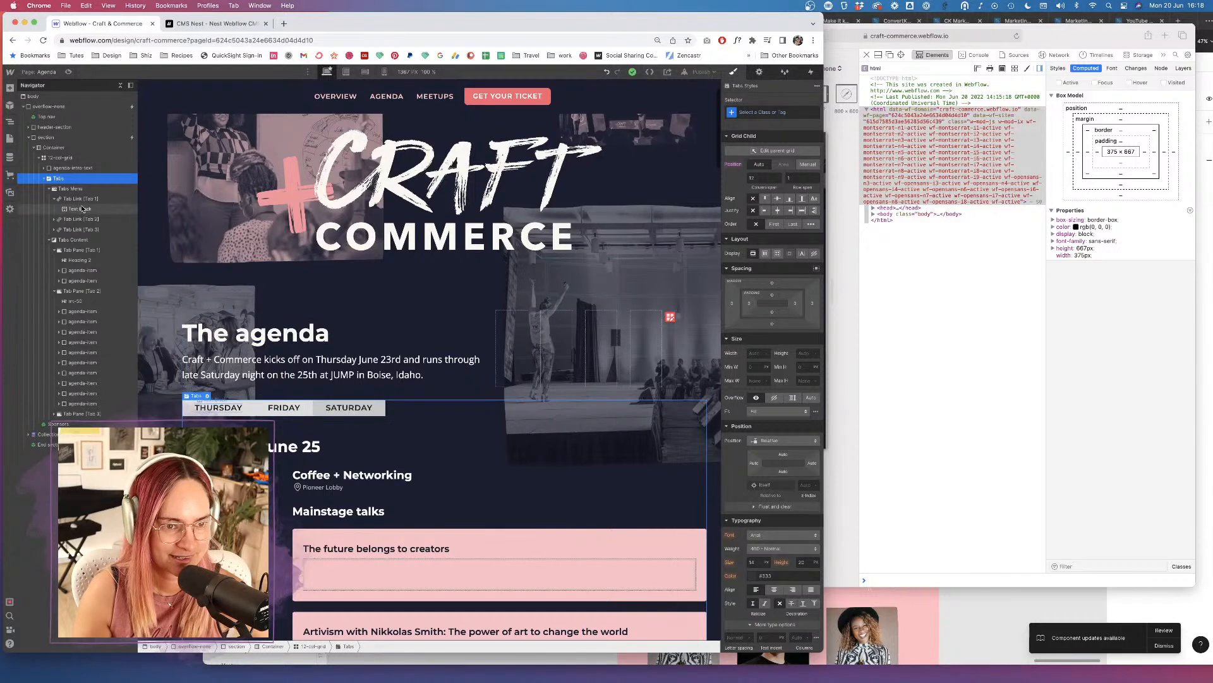
Select the June 23 heading in Tab Pane 1 and add the mt-50 class.
click(81, 260)
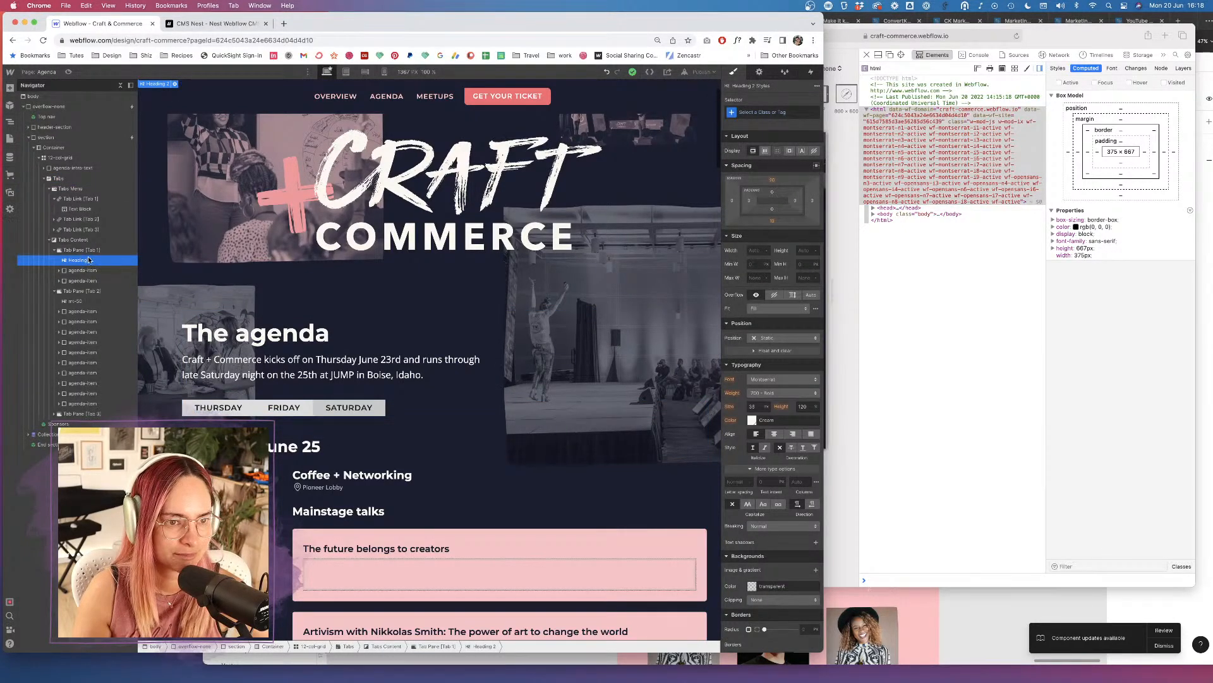
click(278, 458)
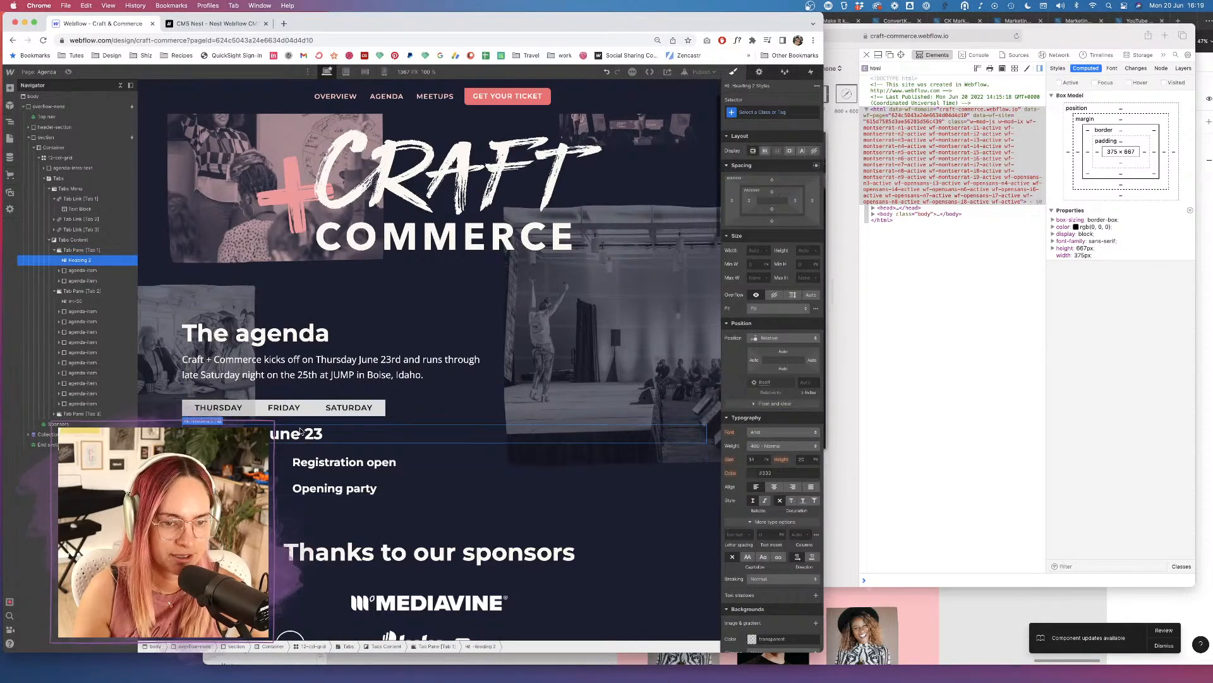
click(301, 433)
click(754, 114)
text(mt)
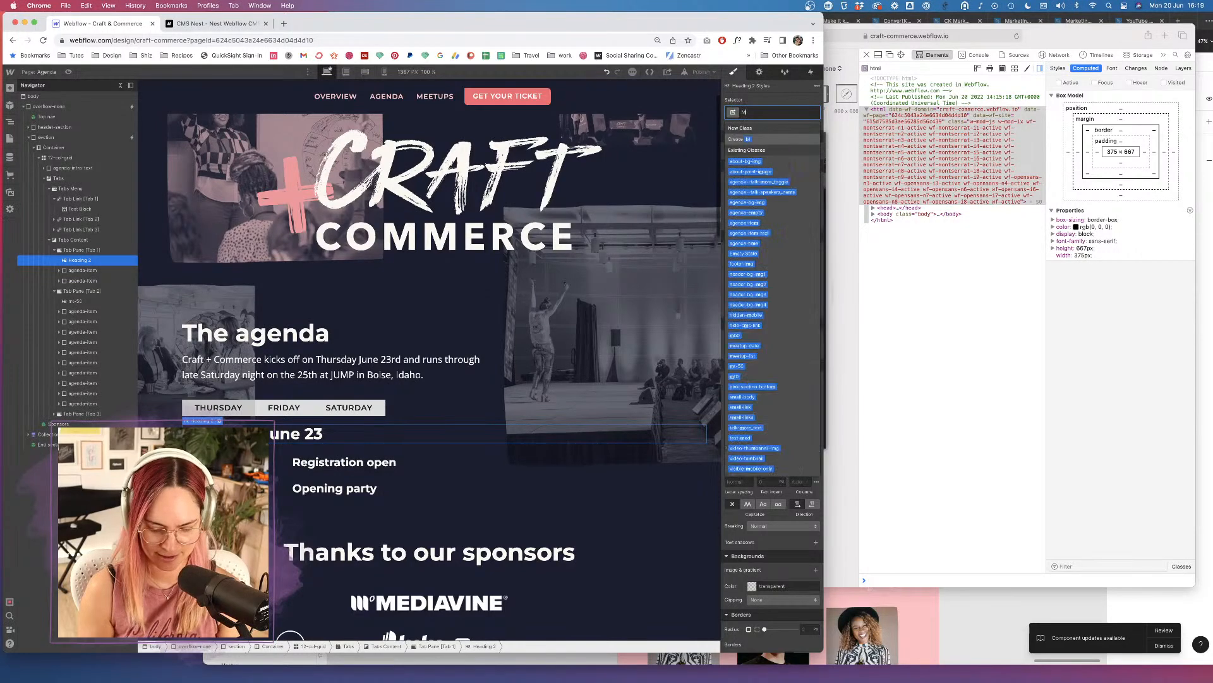
click(738, 162)
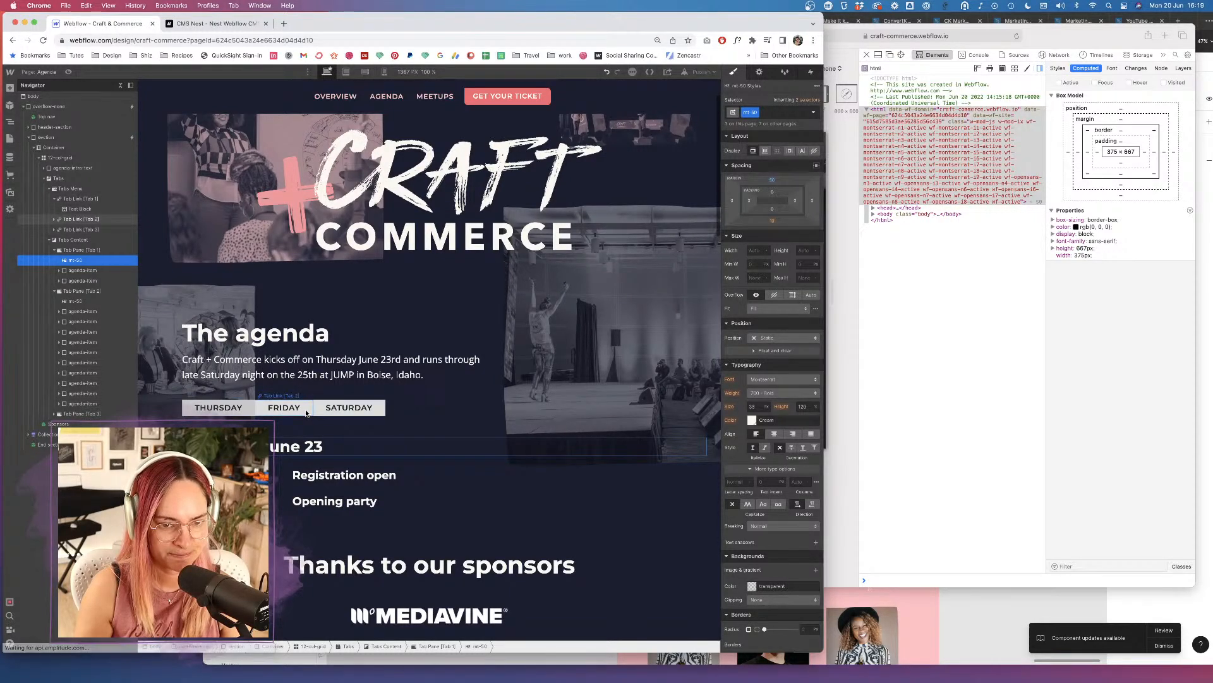
Create a 'tab' class on the FRIDAY tab link with a Pink background.
click(305, 412)
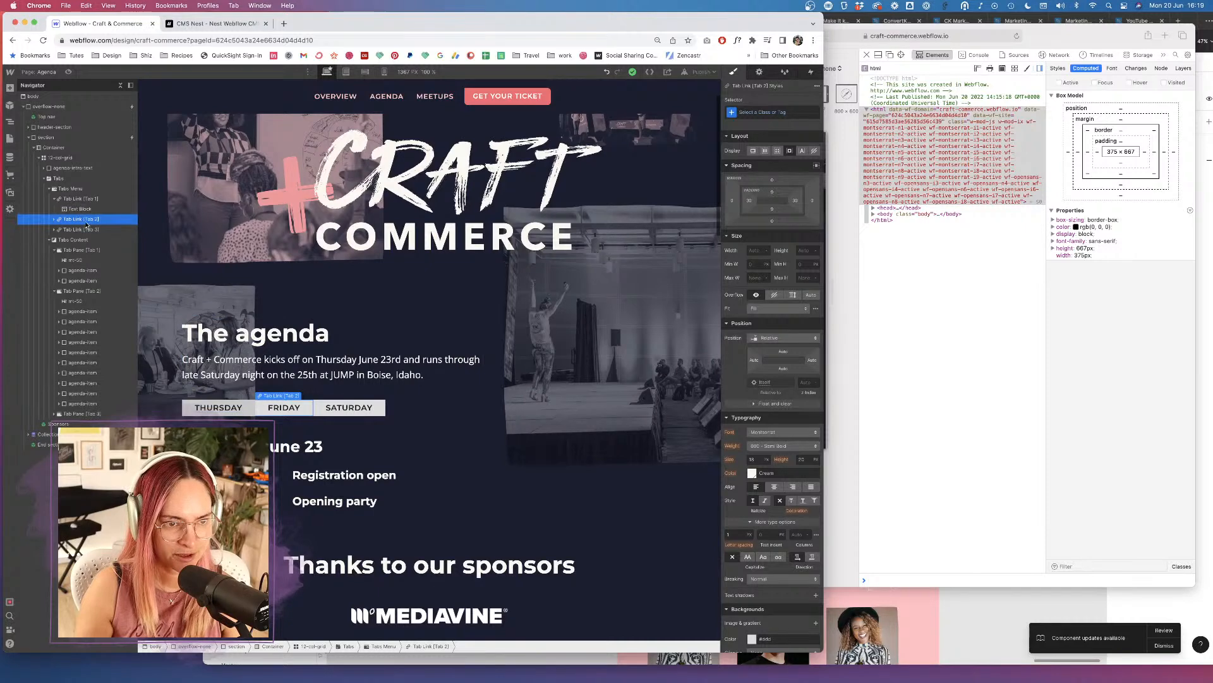
click(54, 220)
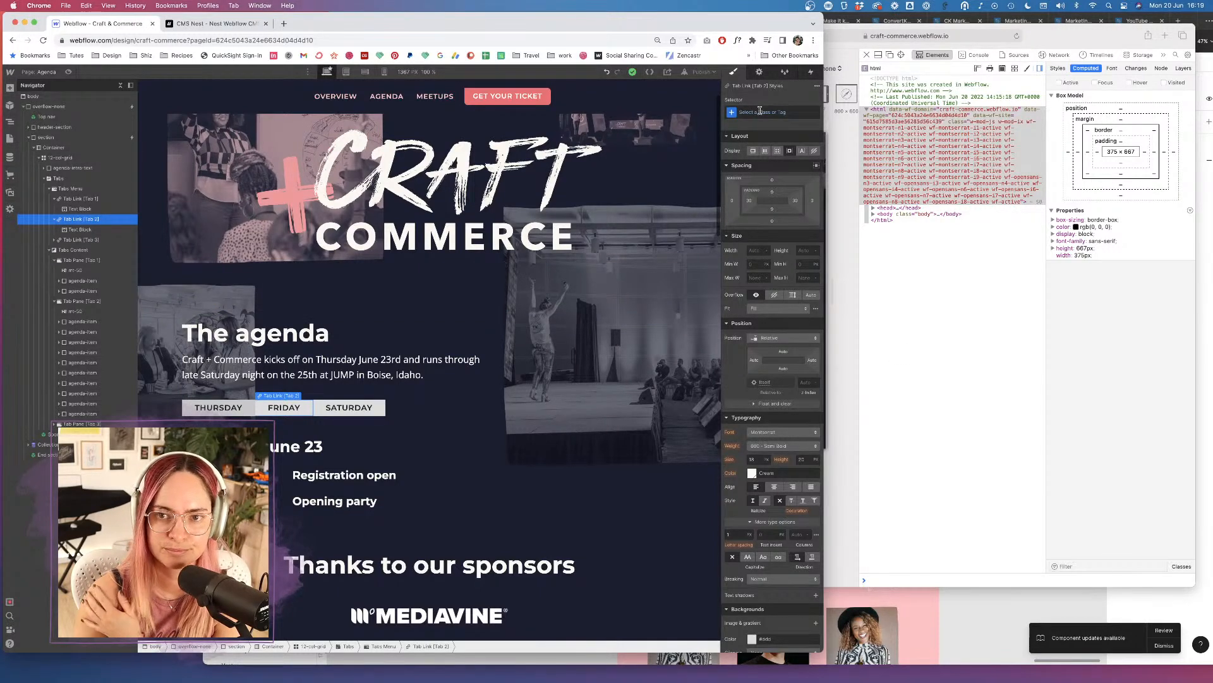
click(760, 111)
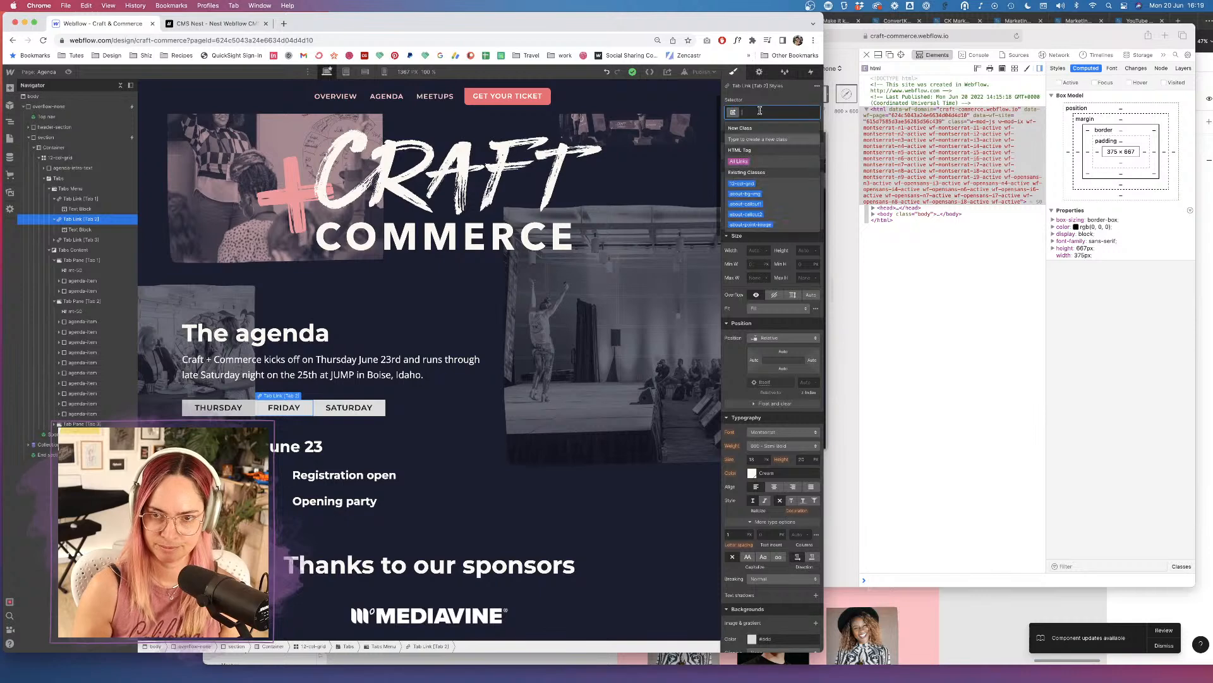
text(TAB)
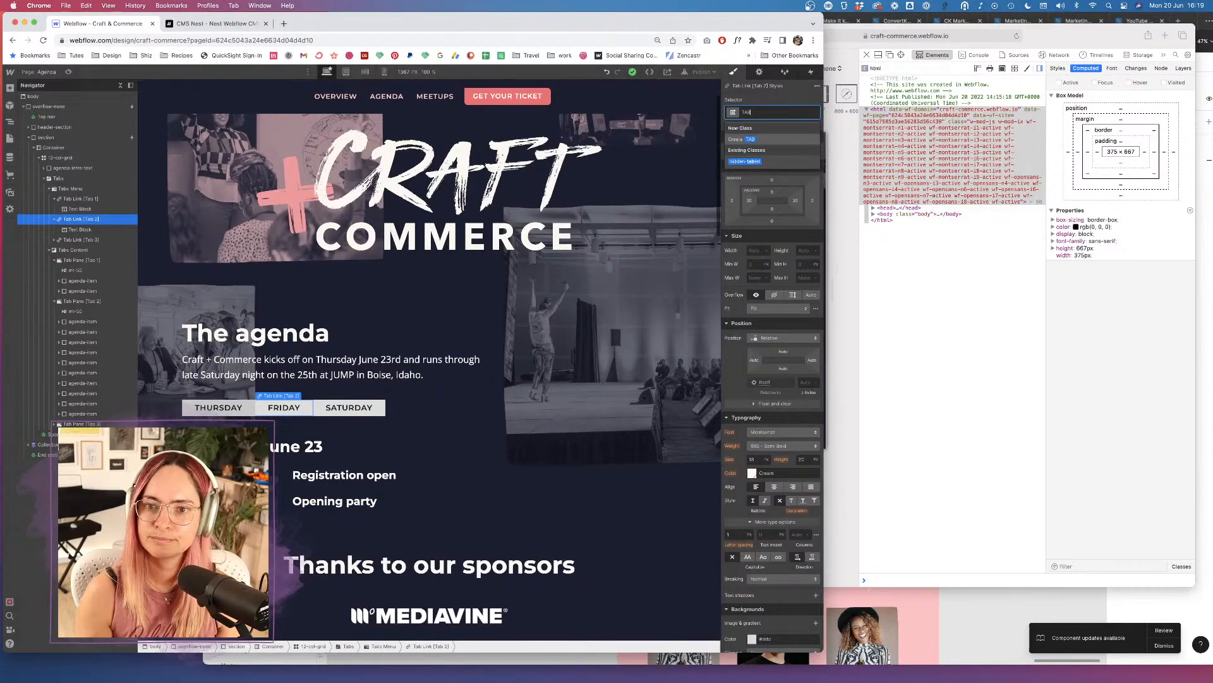
key(BackSpace)
key(BackSpace)
key(BackSpace)
text(tab)
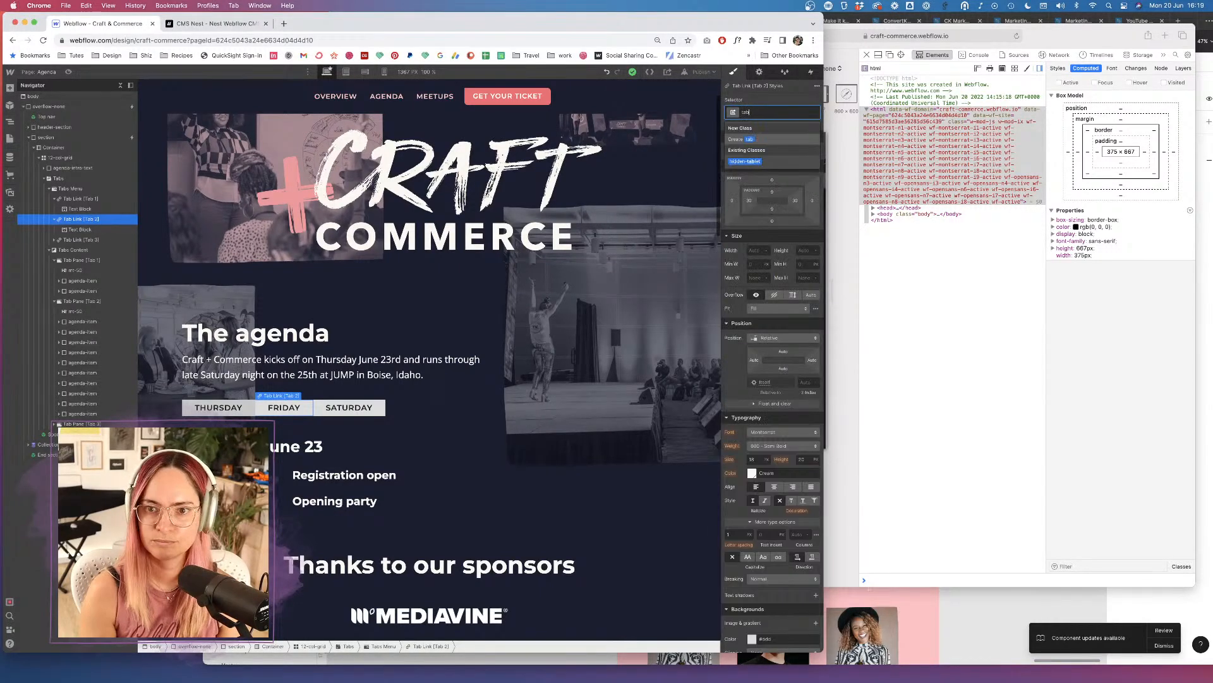
key(Return)
scroll(764, 373, down, 5)
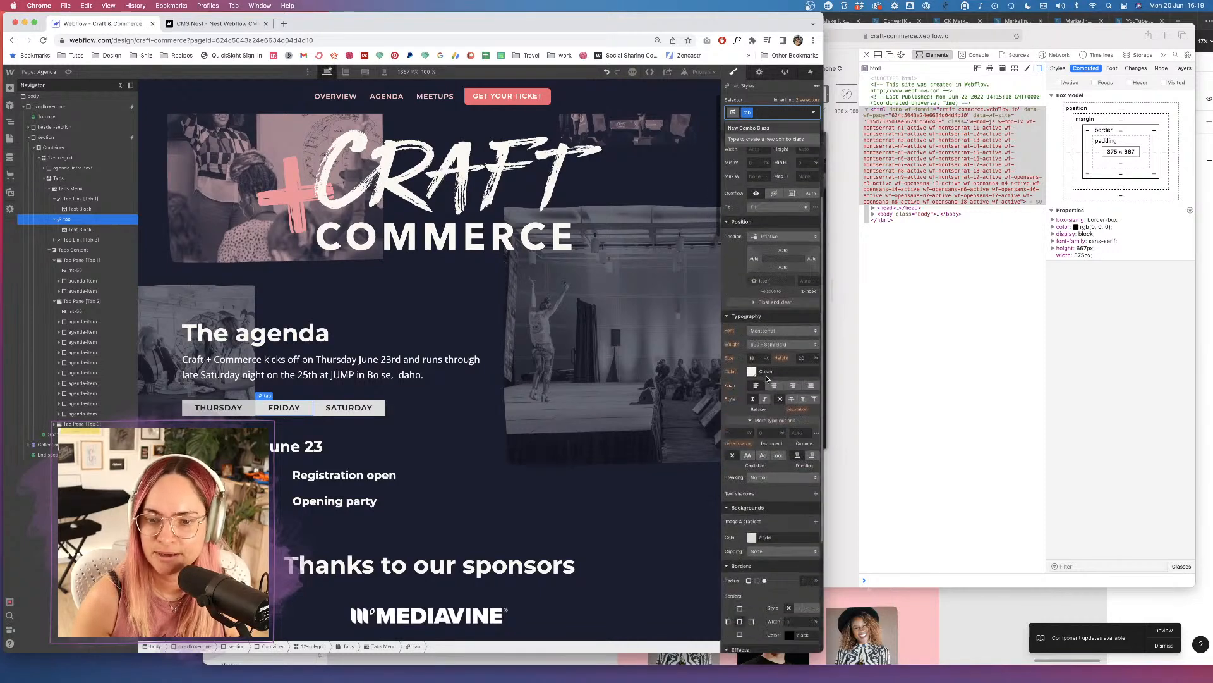
click(752, 374)
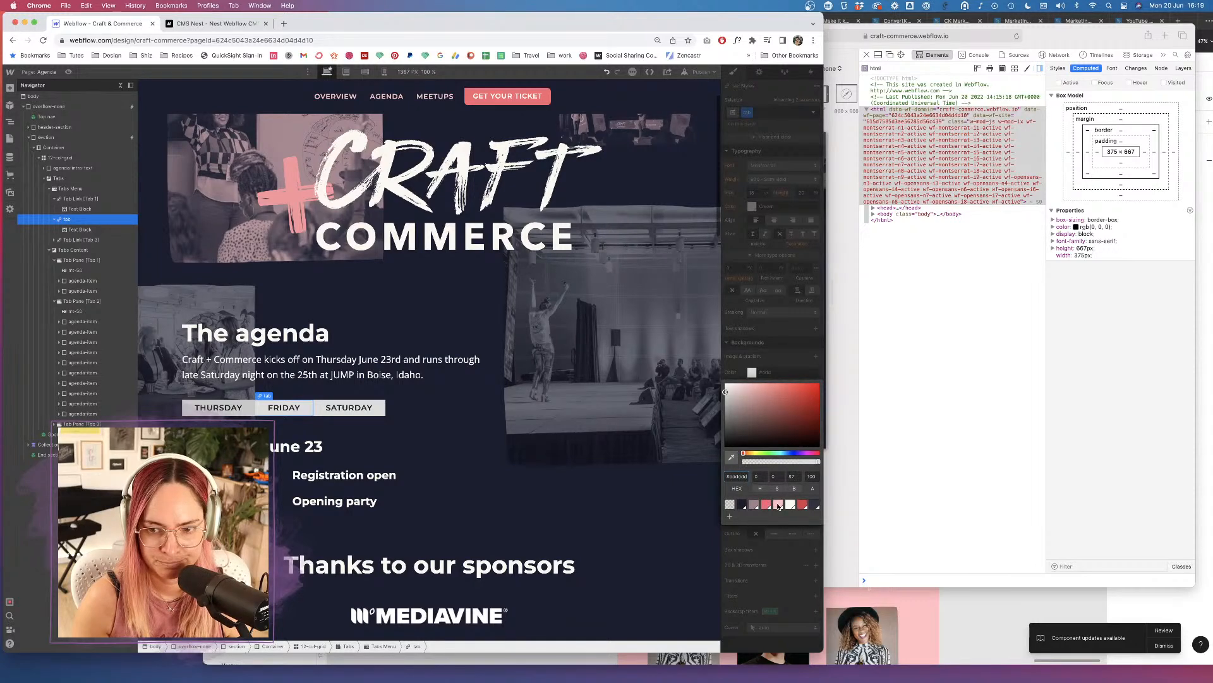
click(779, 505)
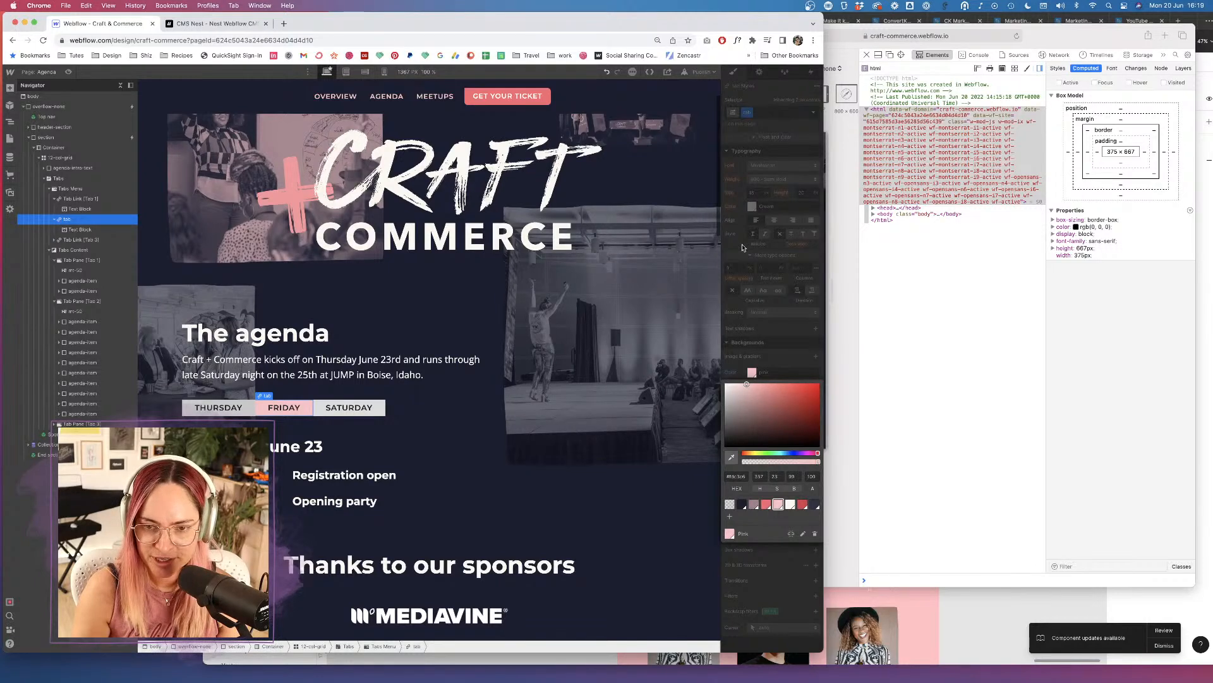
click(743, 247)
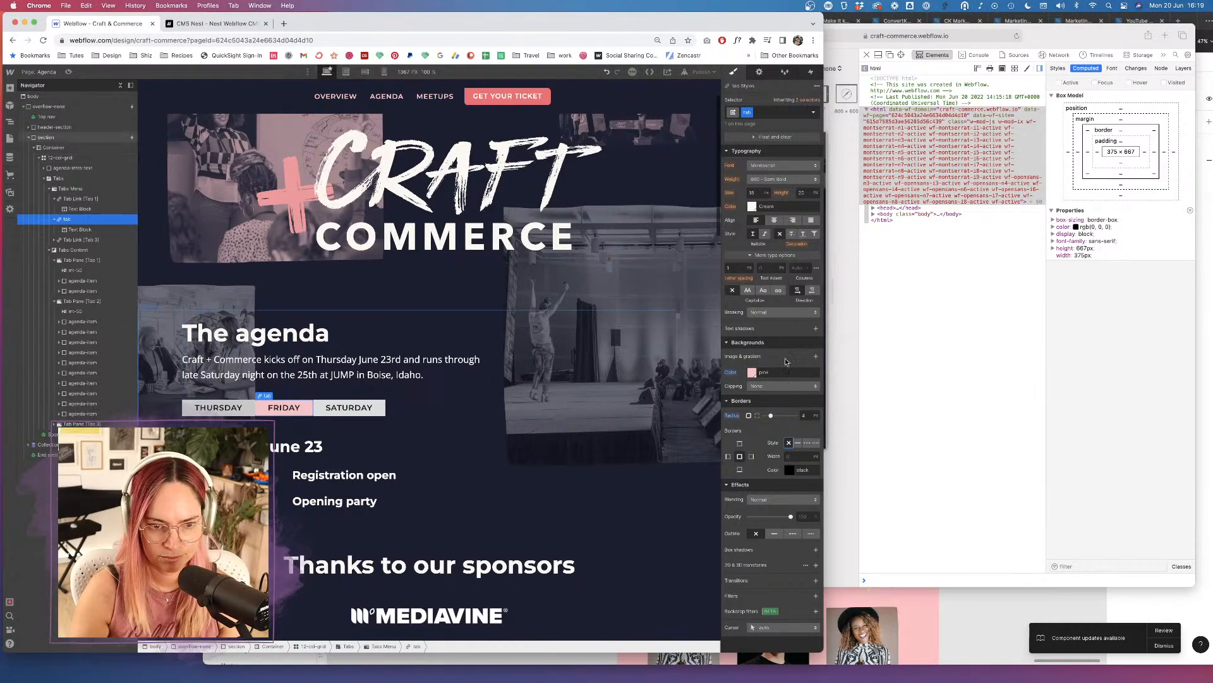
click(775, 405)
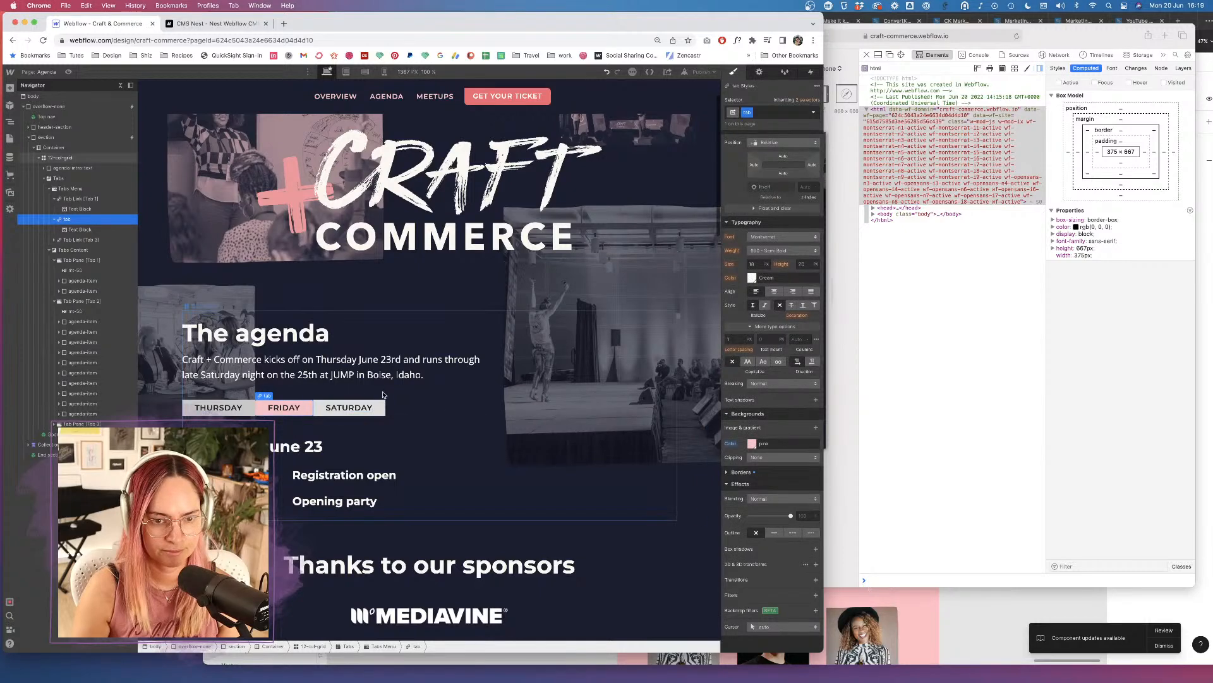
Apply the existing 'tab' class to the SATURDAY tab link.
click(377, 408)
click(748, 111)
text(tab)
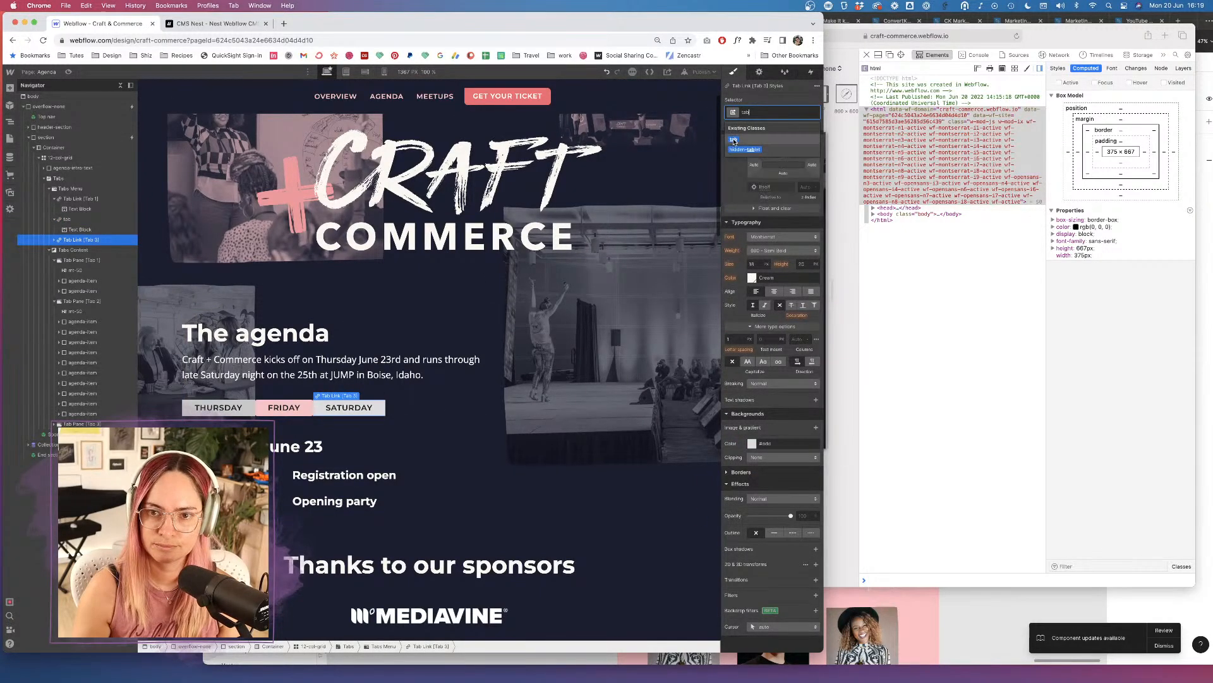
key(Return)
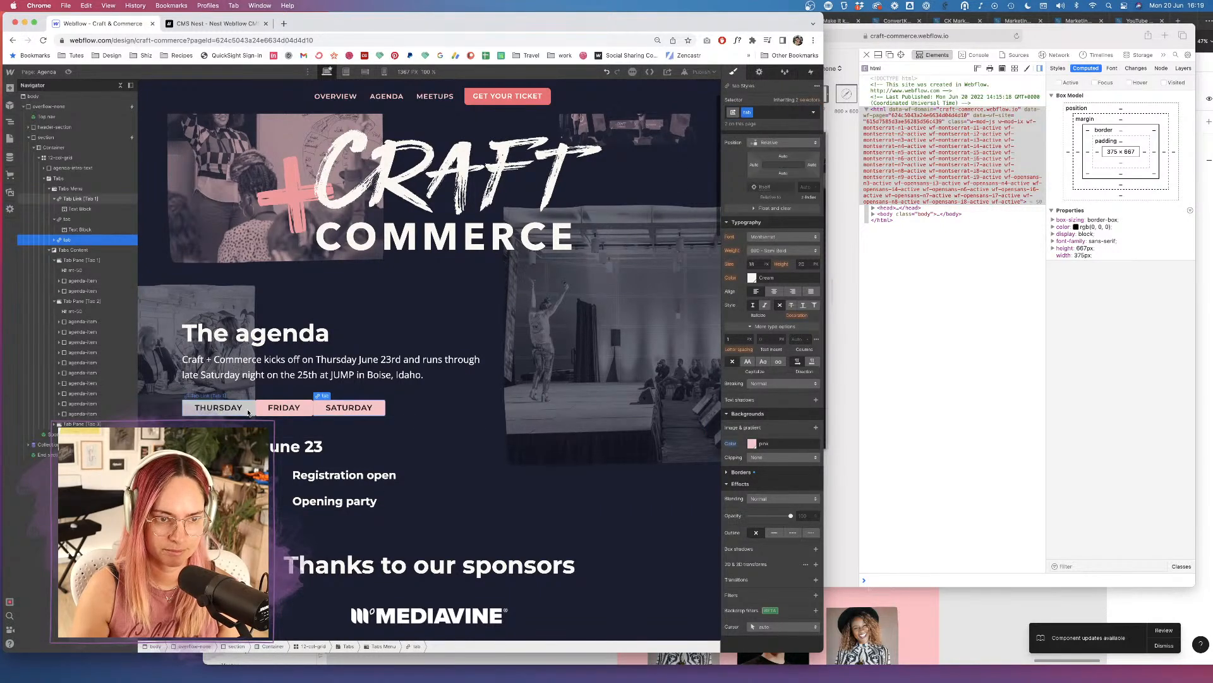
Give the THURSDAY tab link the 'tab' class and a Light Coral background.
click(237, 410)
click(778, 111)
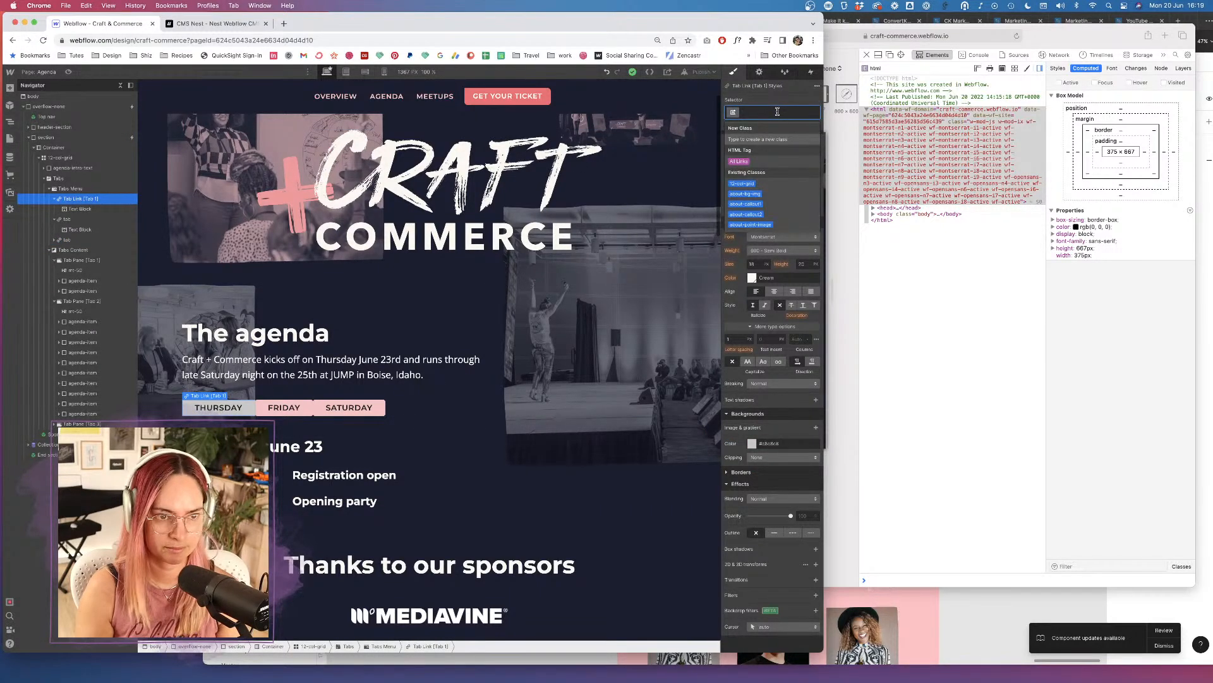
text(tab)
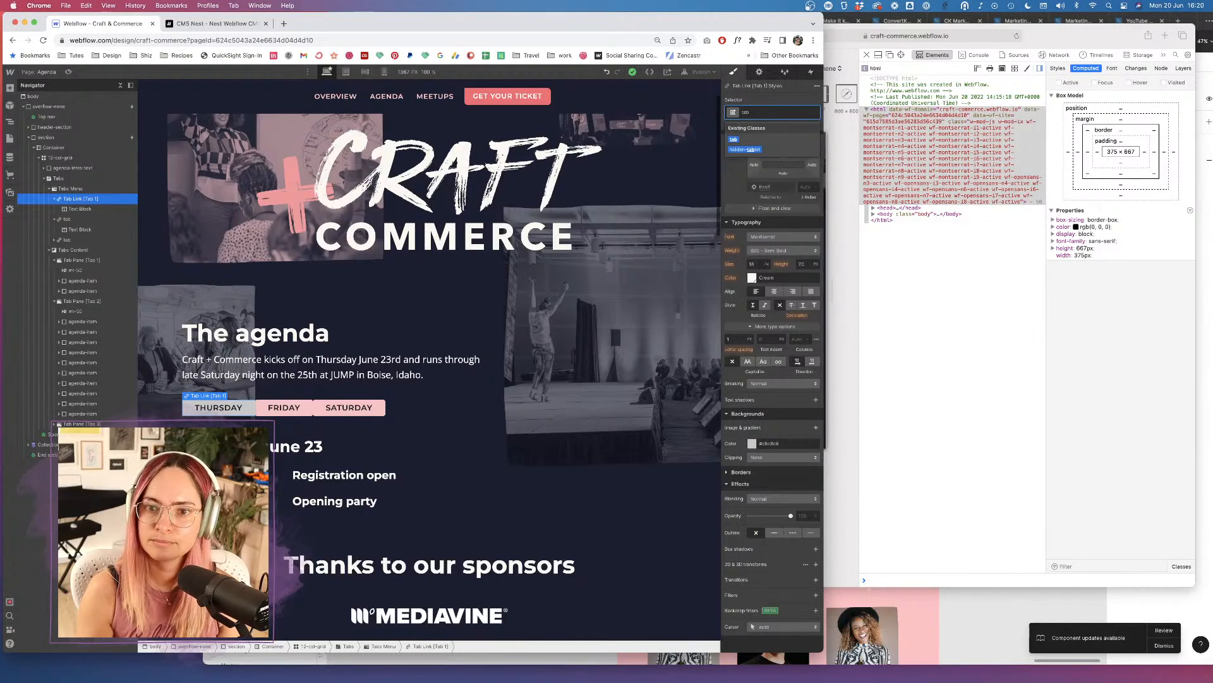
key(Return)
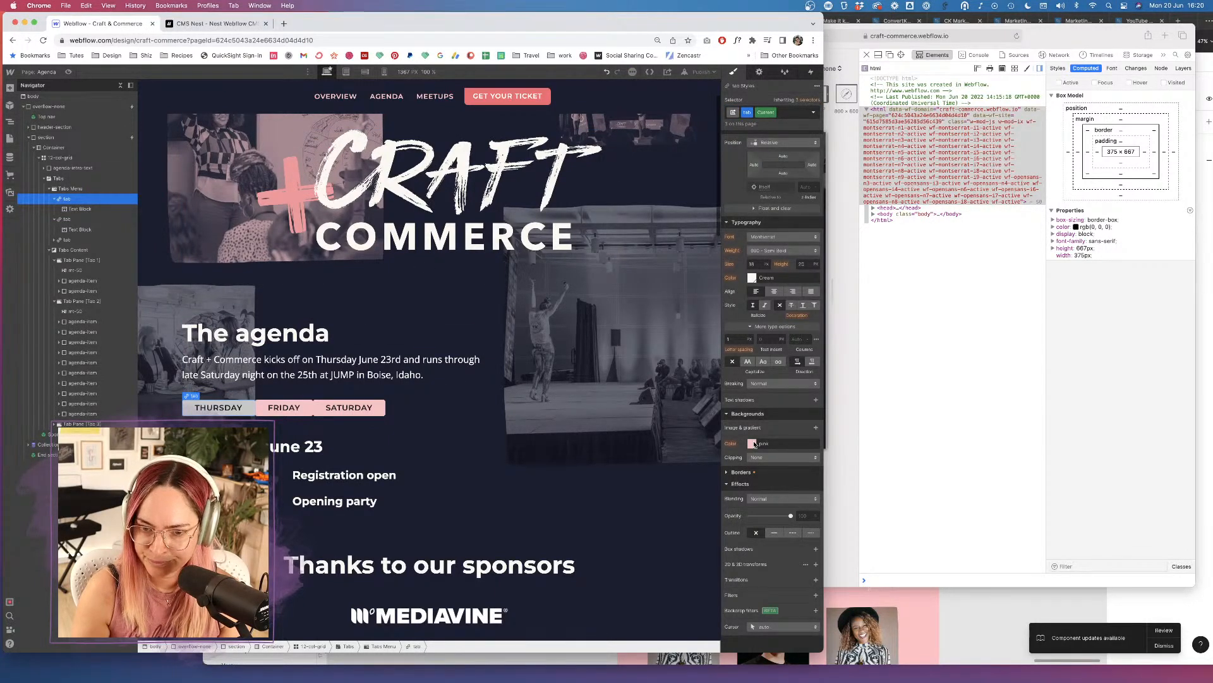
click(752, 443)
click(766, 576)
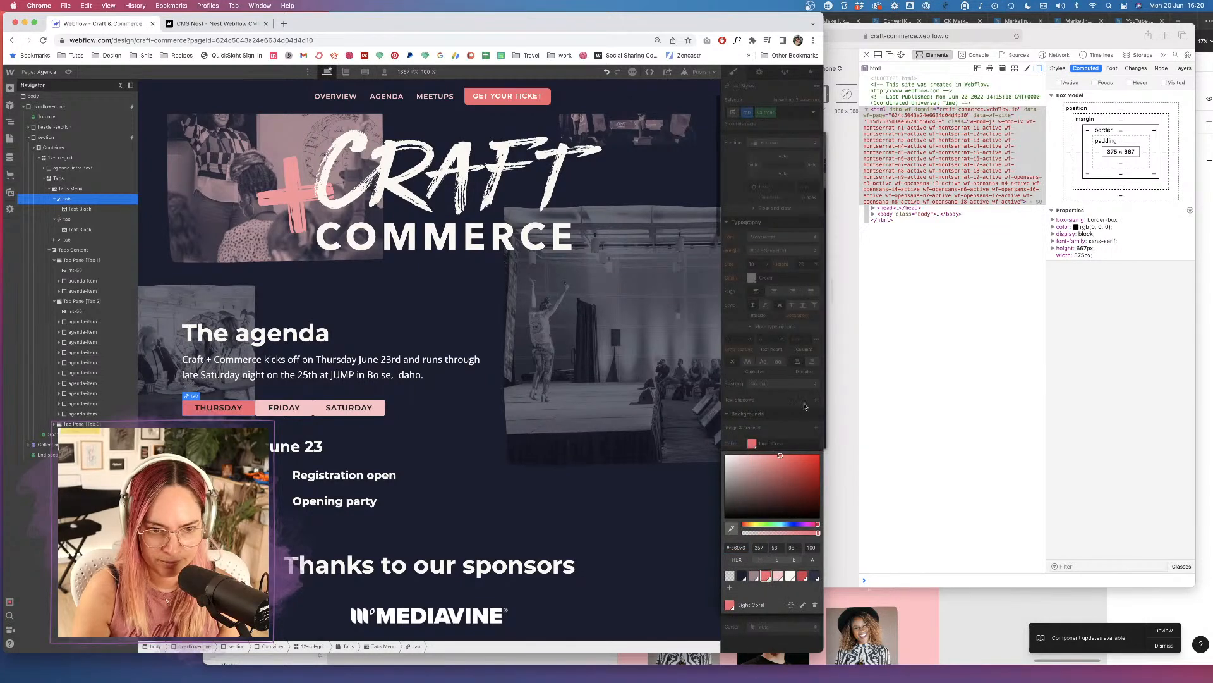
click(792, 429)
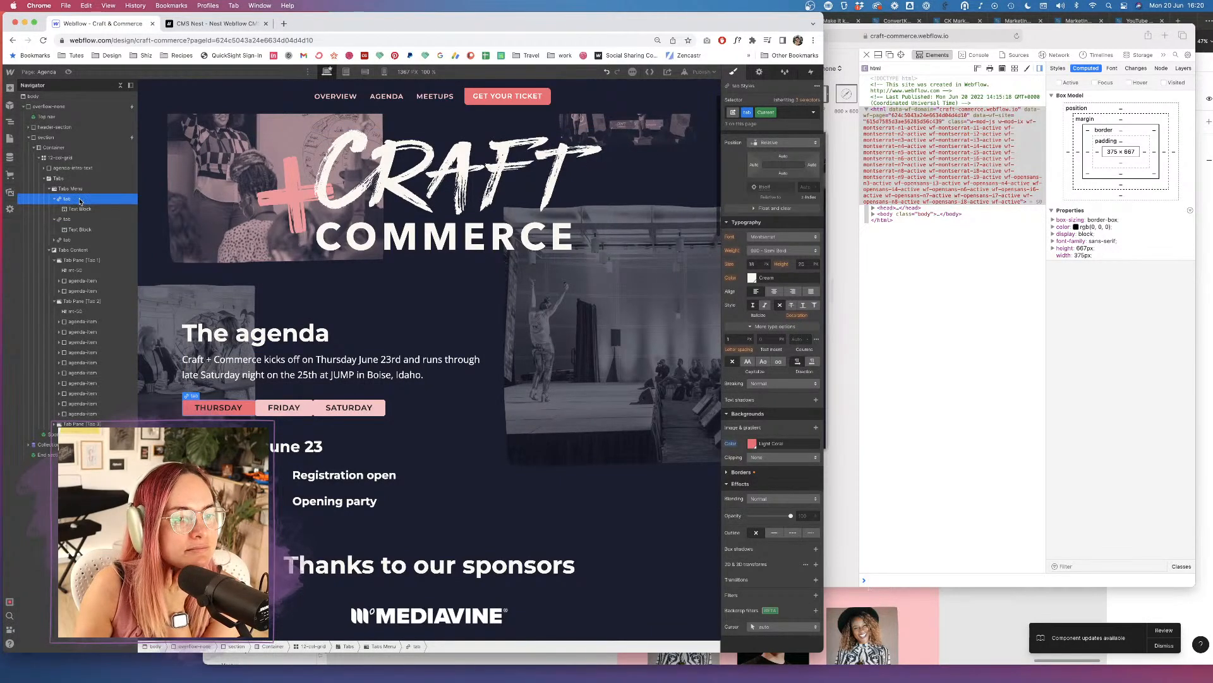
Increase the tabs' right padding and give FRIDAY a 10 px right margin.
scroll(816, 246, up, 3)
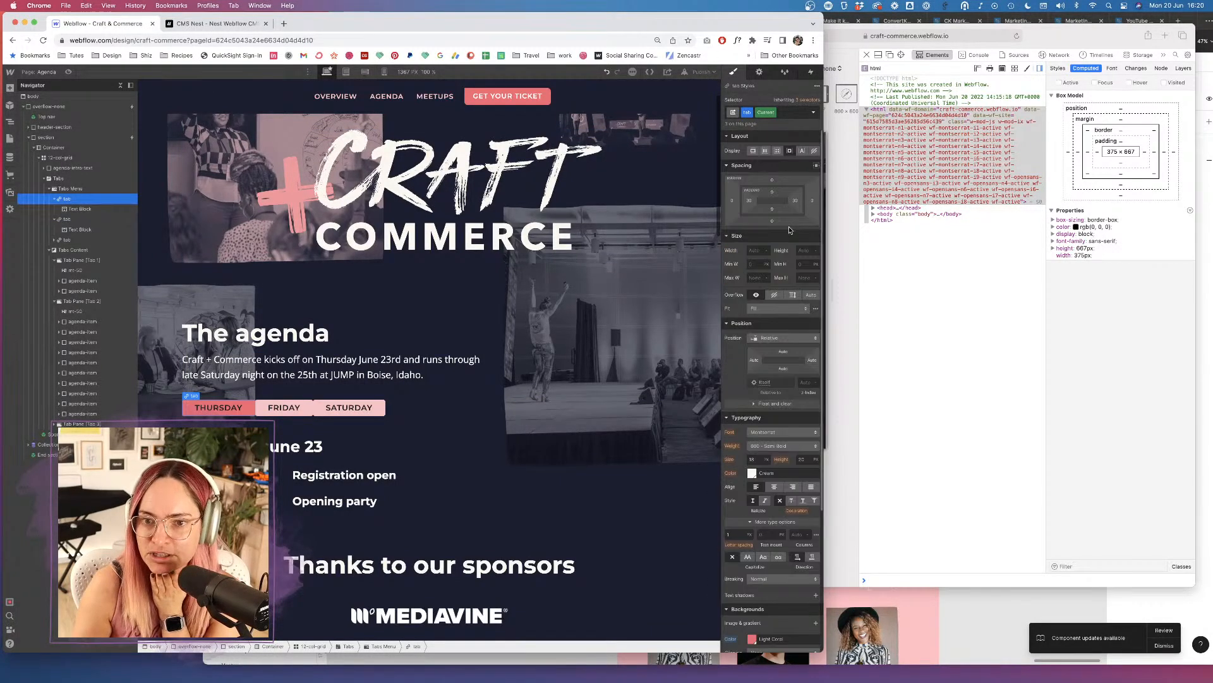
drag(815, 204, 824, 203)
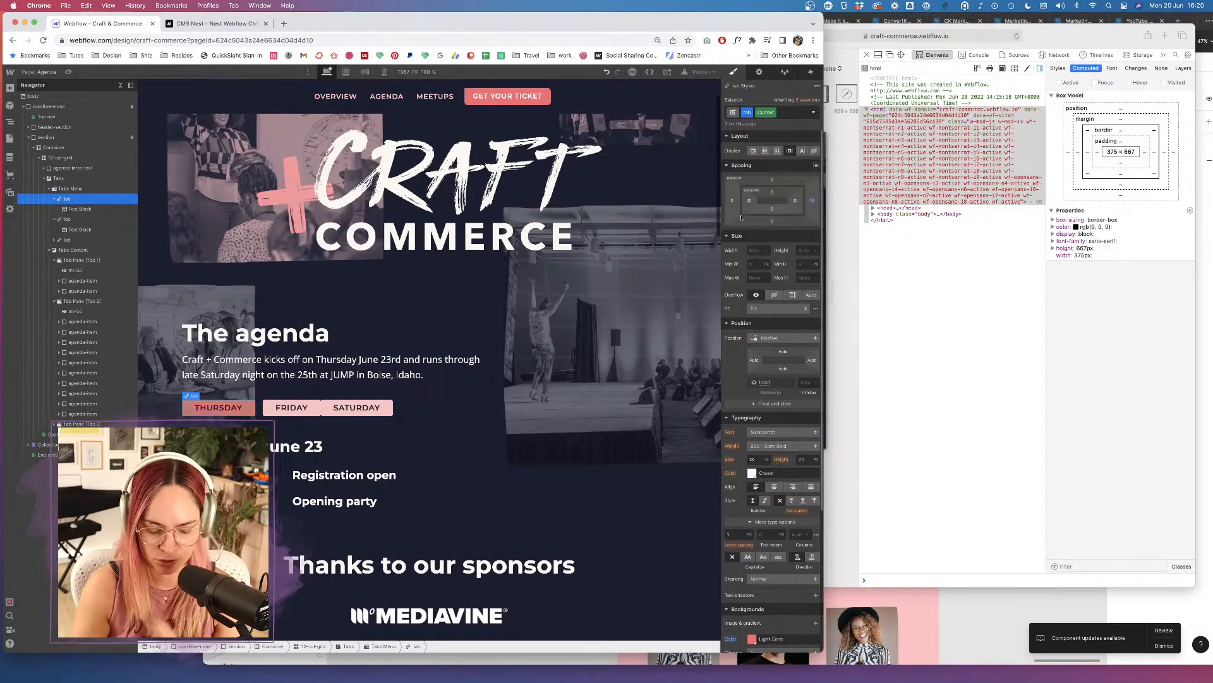
click(311, 407)
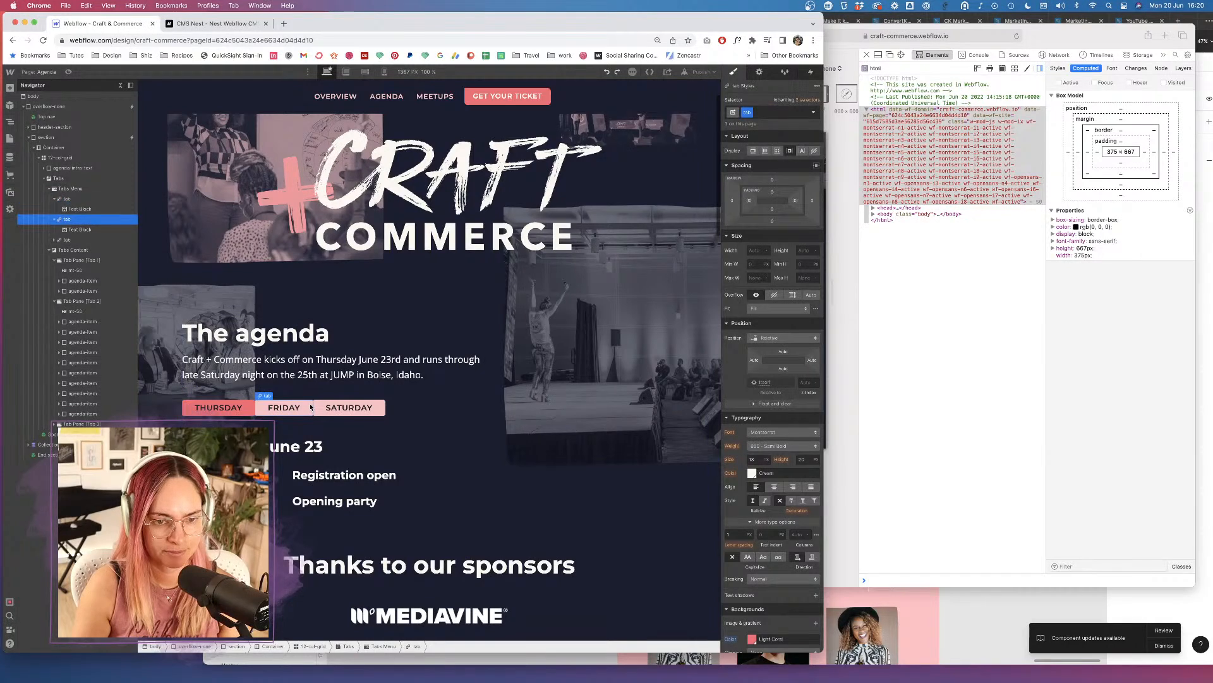
drag(811, 203, 821, 205)
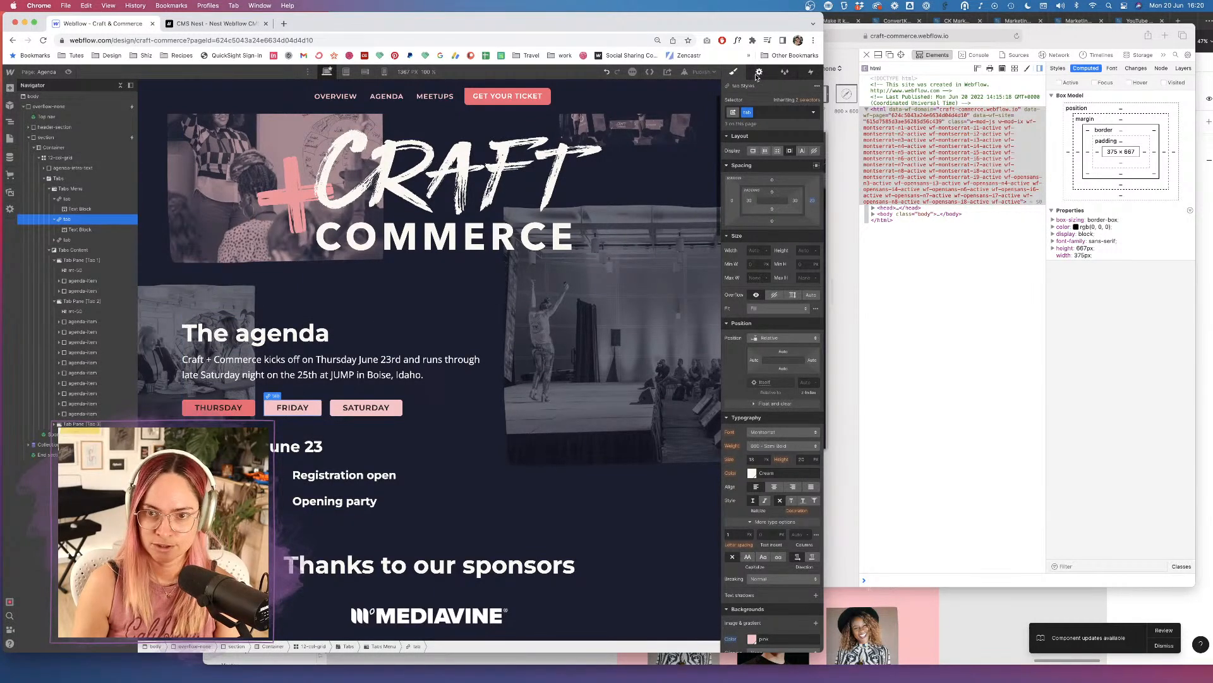
Set Tab 2 (Friday) as the default active tab and switch to mobile portrait view.
click(759, 71)
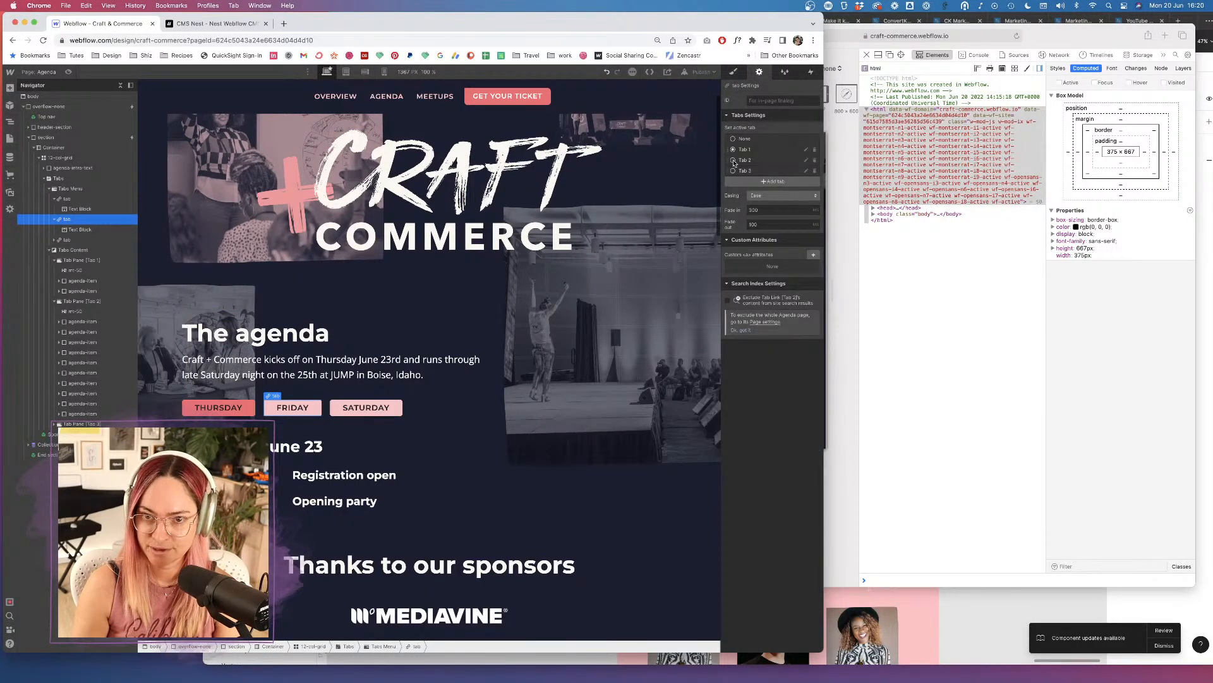
click(733, 159)
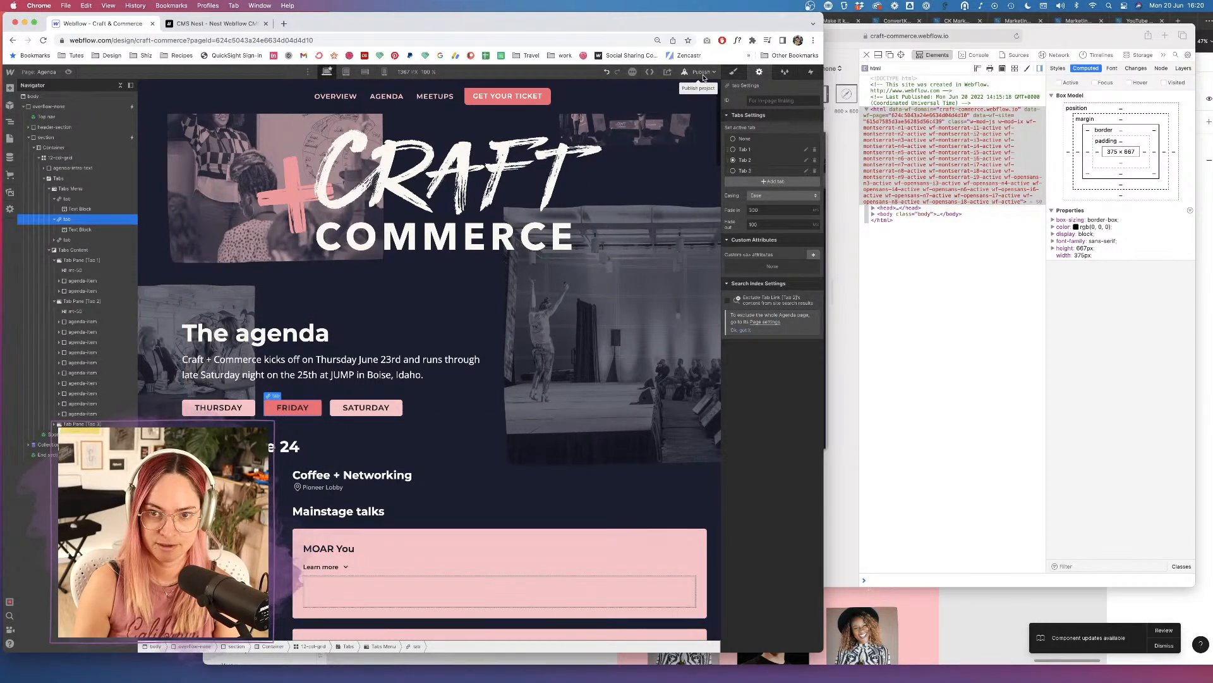
click(704, 76)
click(384, 72)
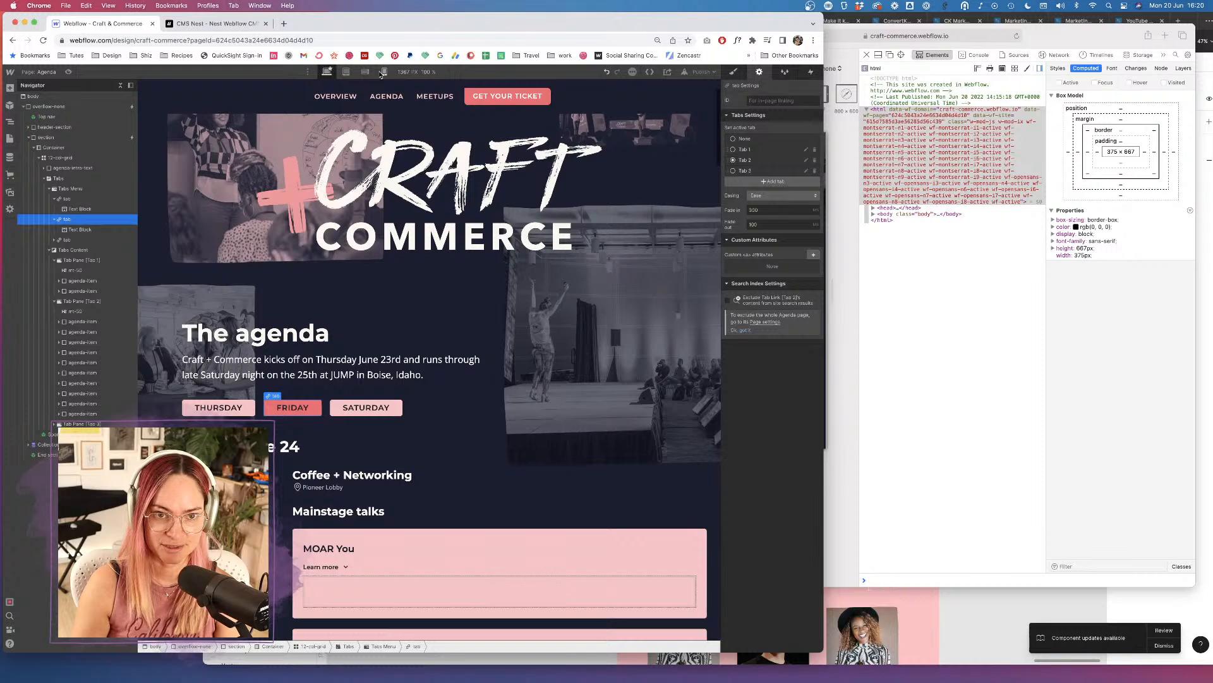
click(384, 72)
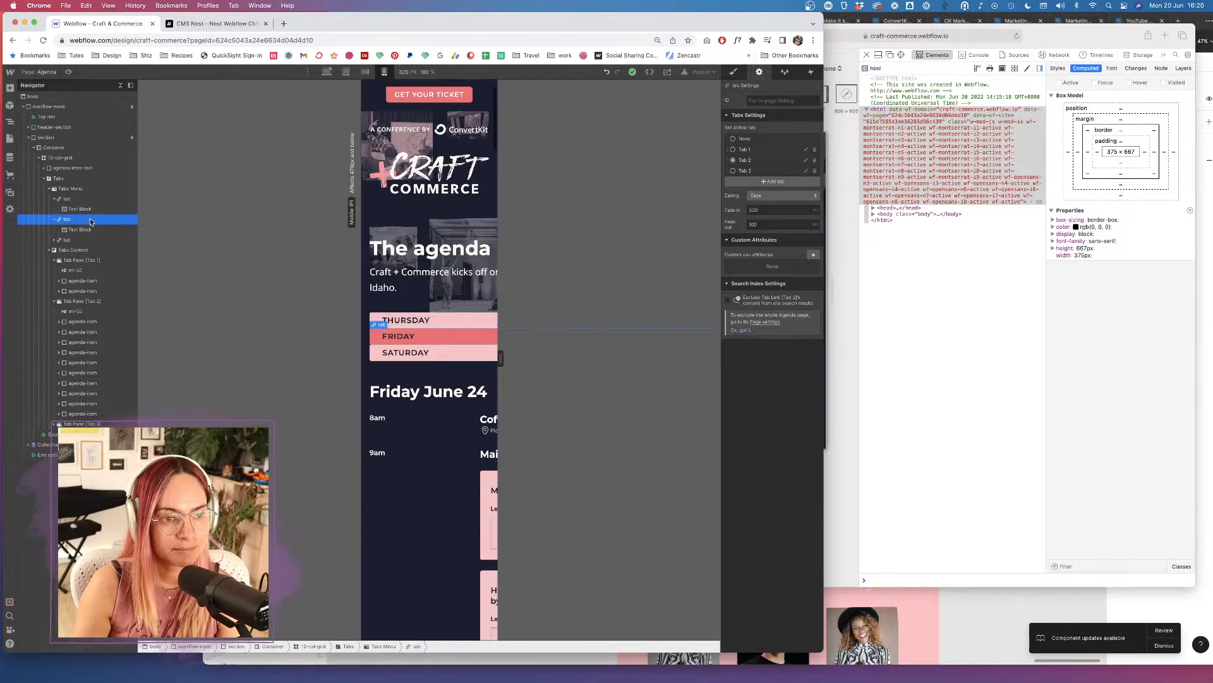
Set the mobile tabs' right margin to 0 and bottom margin to 20 px, and centre-align their labels.
click(733, 72)
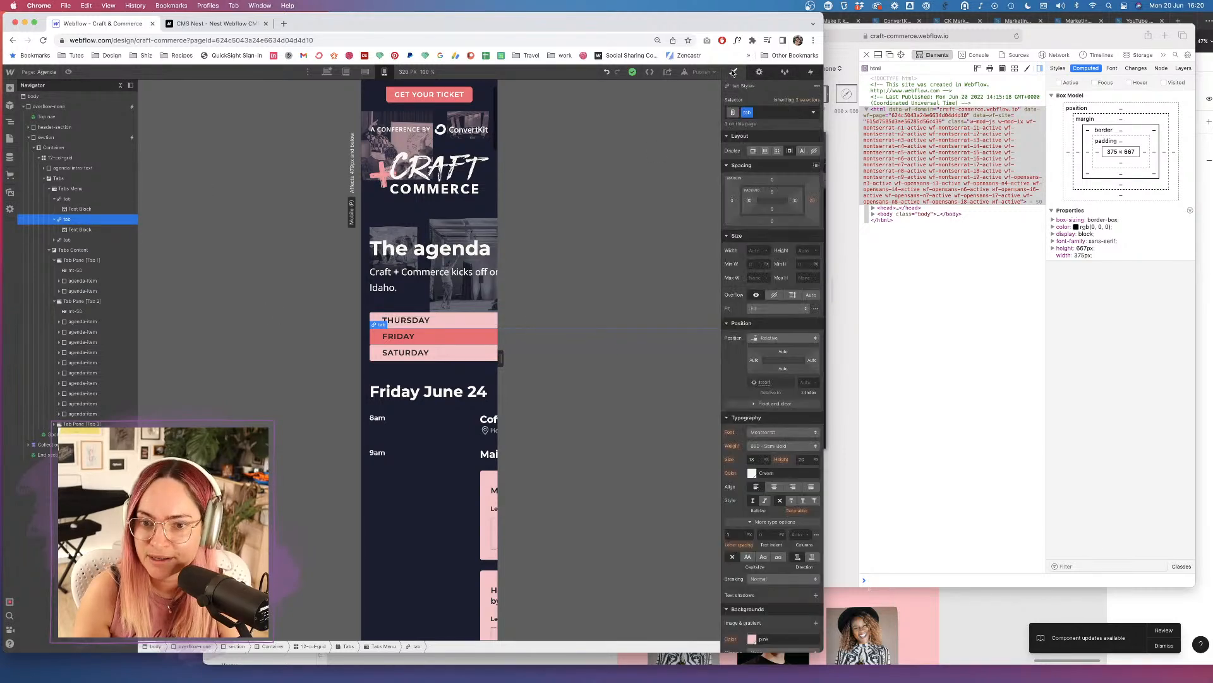
click(812, 203)
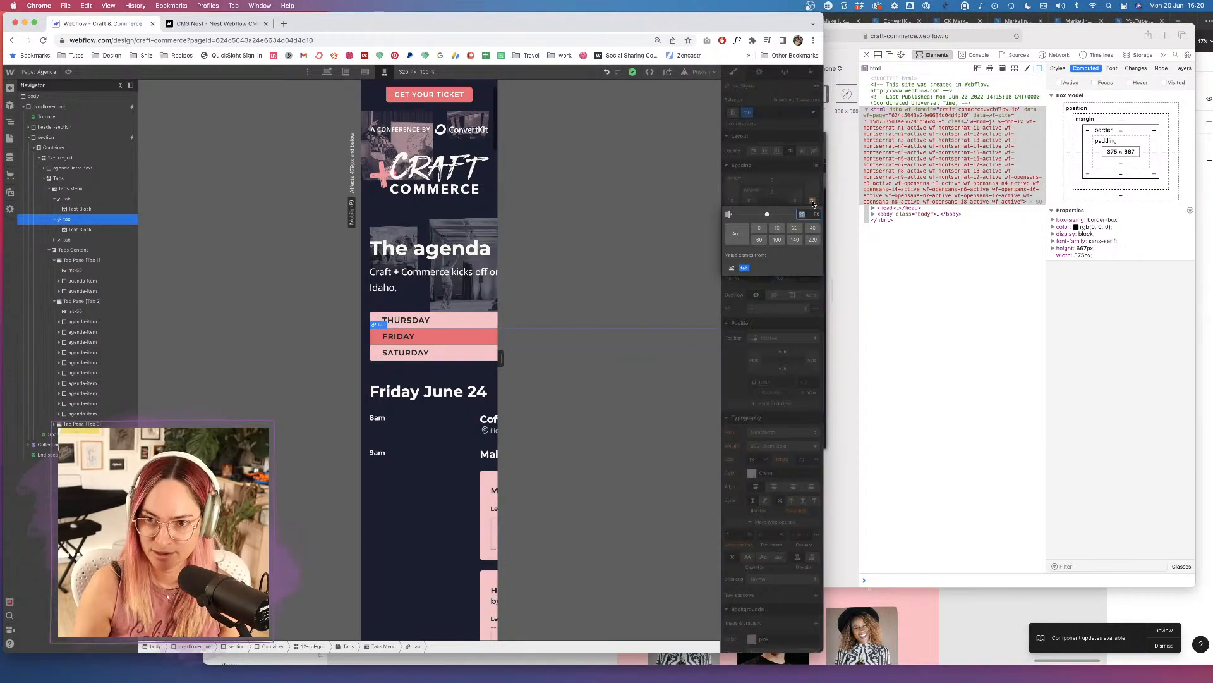
text(0)
key(Return)
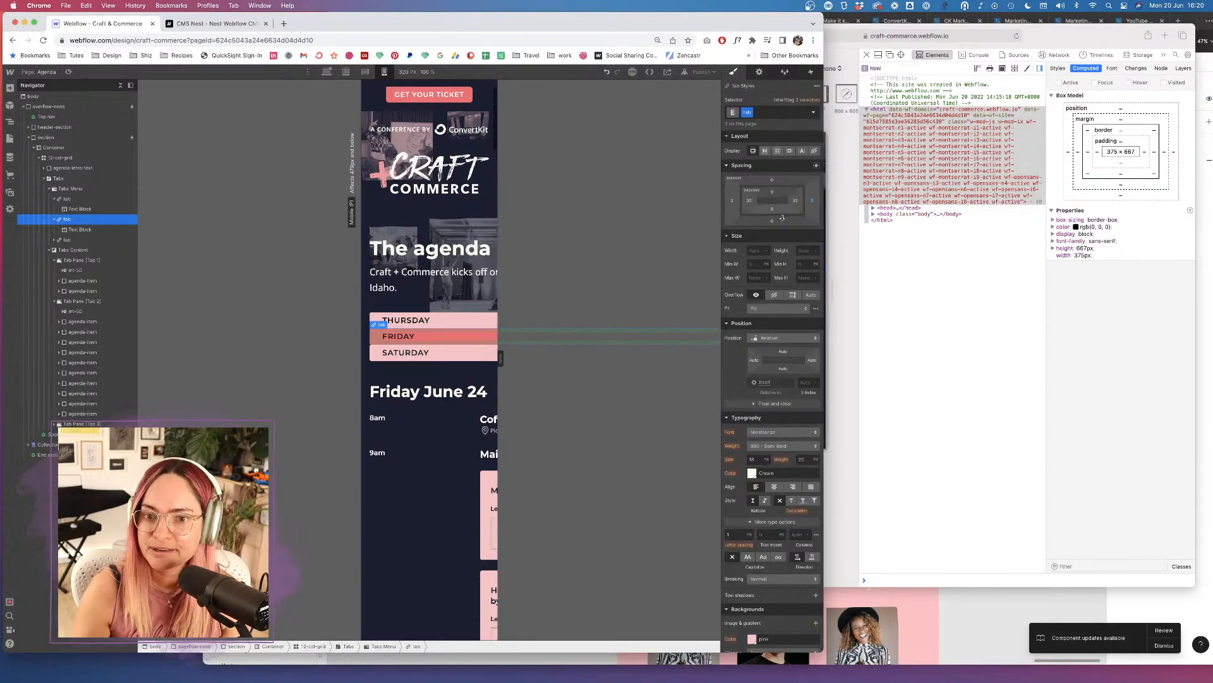
drag(772, 221, 774, 231)
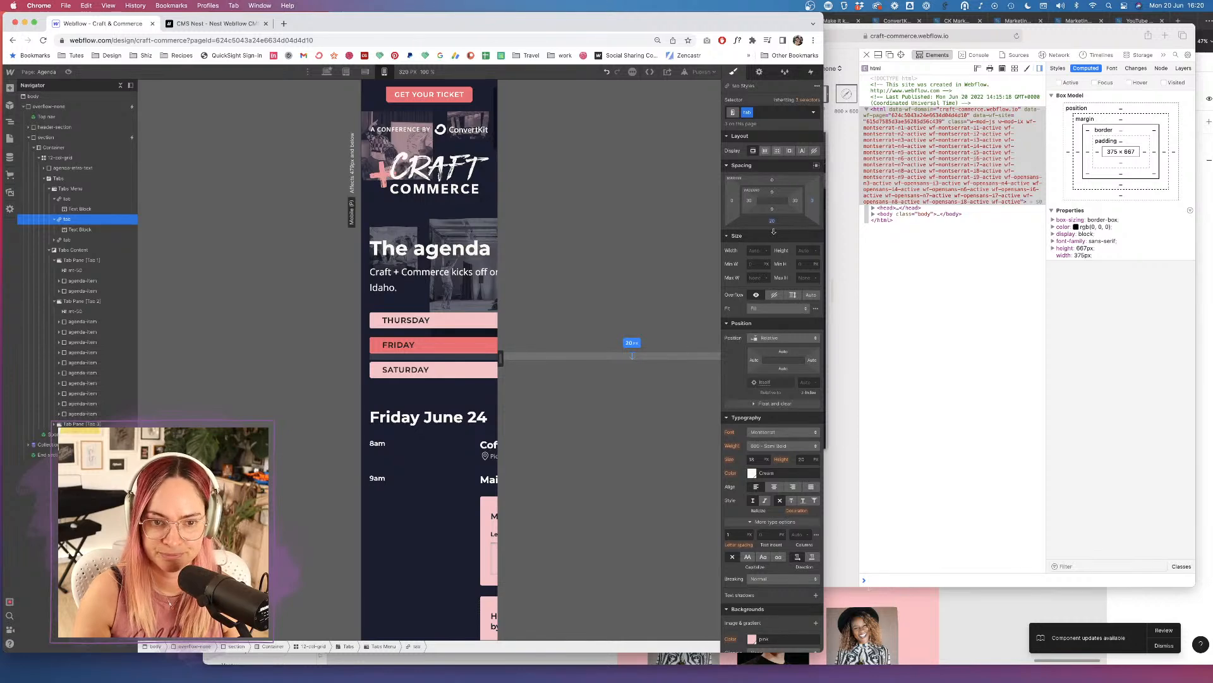
drag(774, 231, 774, 227)
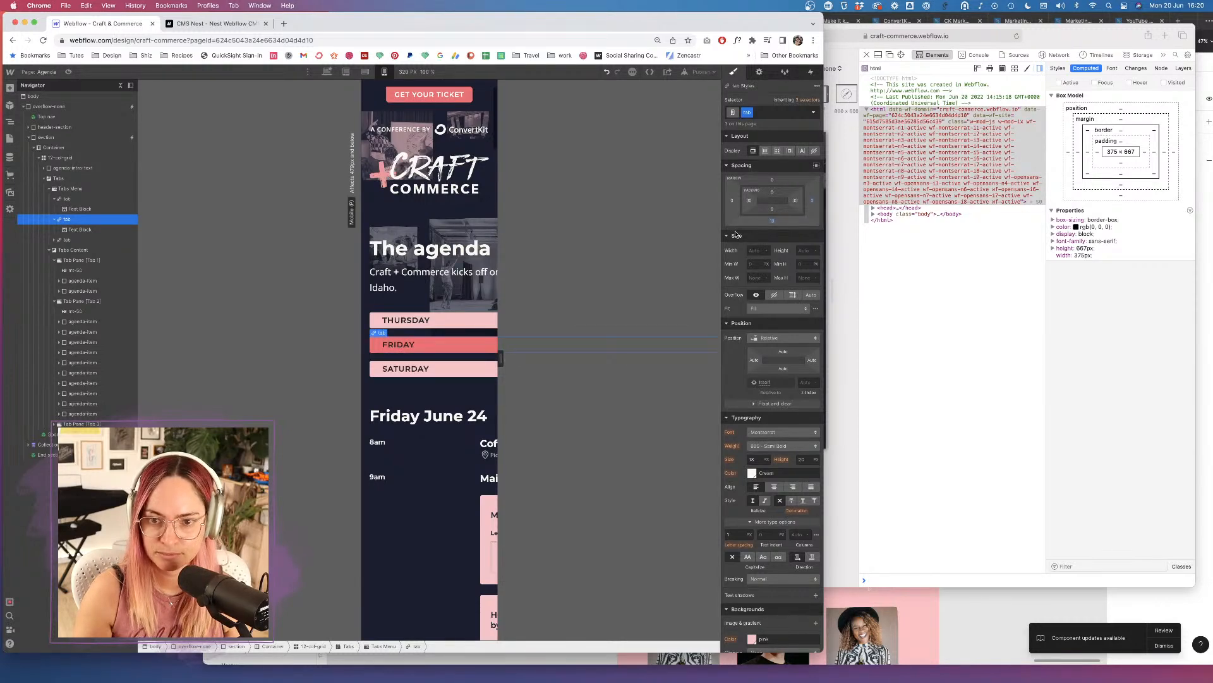
click(771, 221)
text(20)
key(Return)
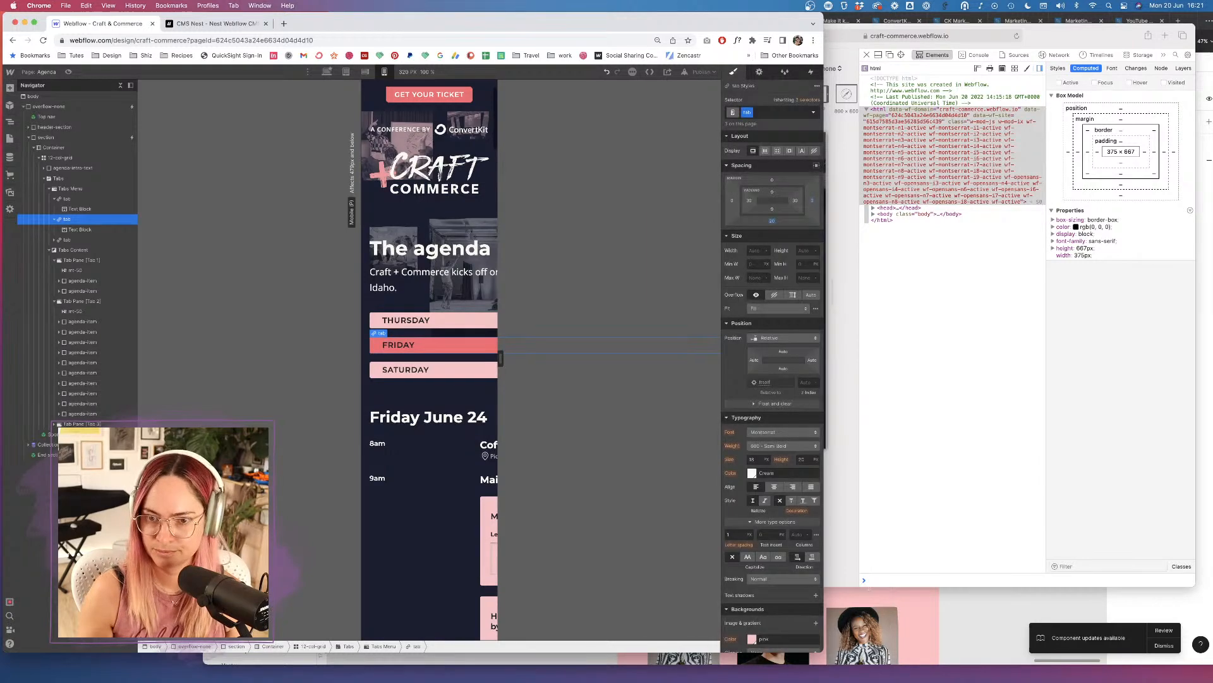
click(775, 487)
click(701, 72)
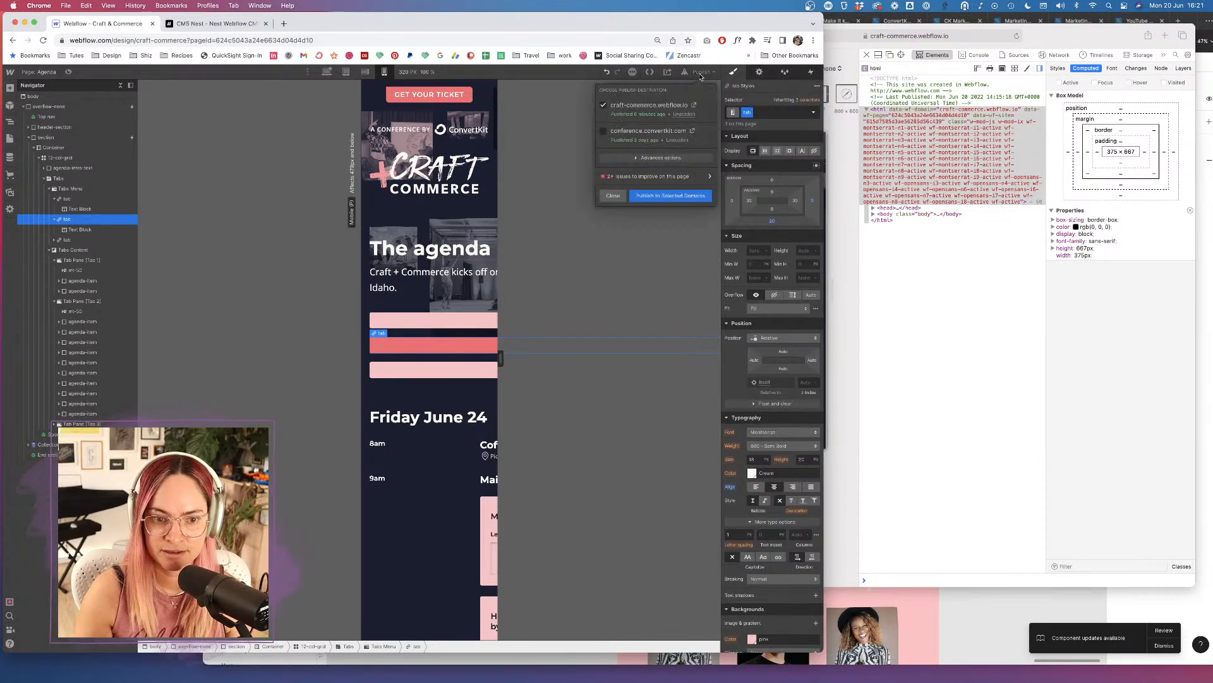
Publish to craft-commerce.webflow.io and bring the Safari mobile preview to the front.
click(671, 196)
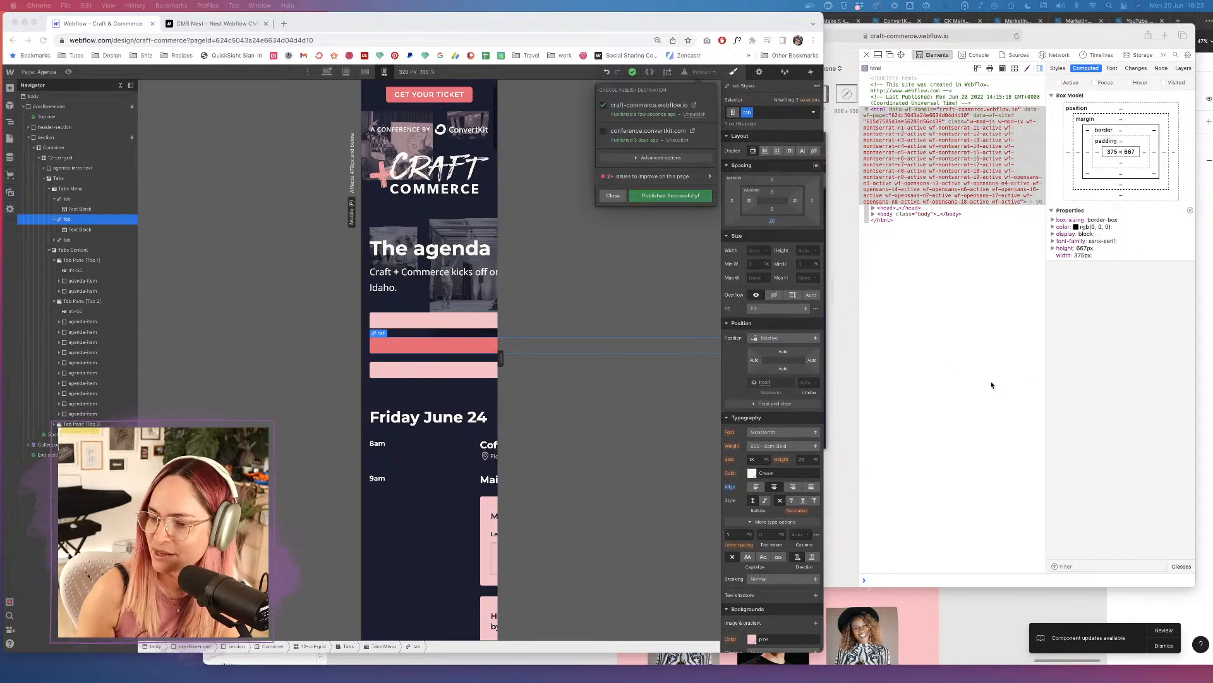
click(664, 228)
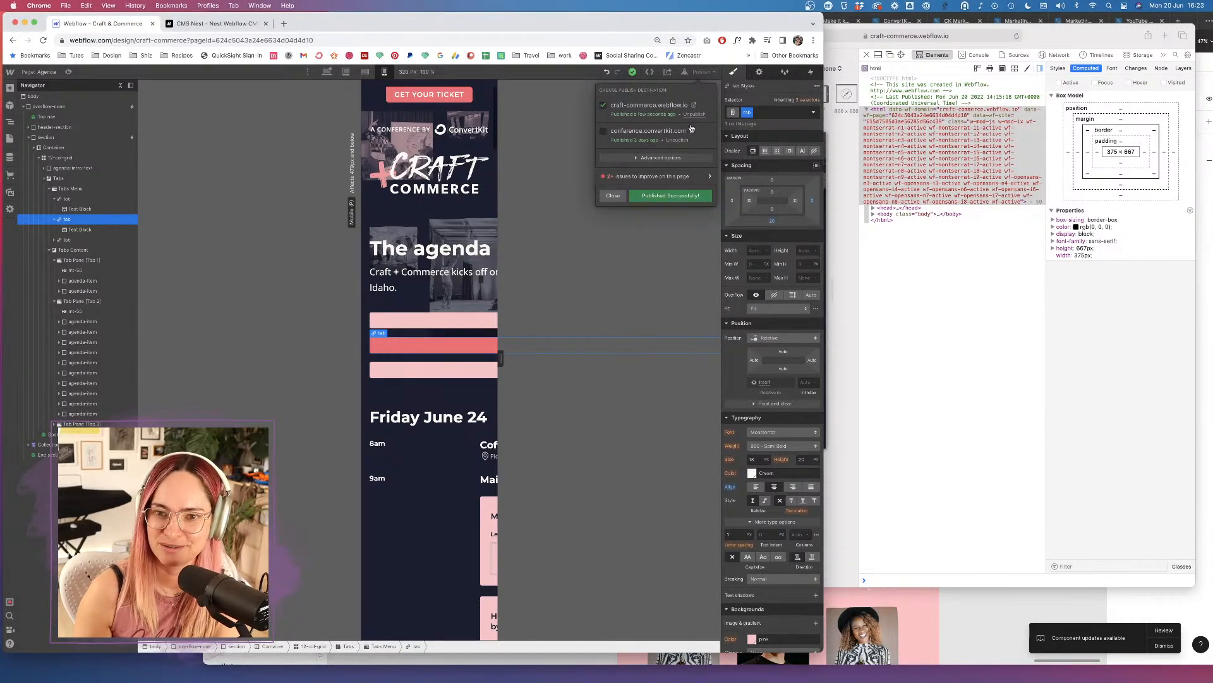
click(1022, 35)
Reload the Safari iPhone preview and scroll down through the published agenda.
click(1017, 36)
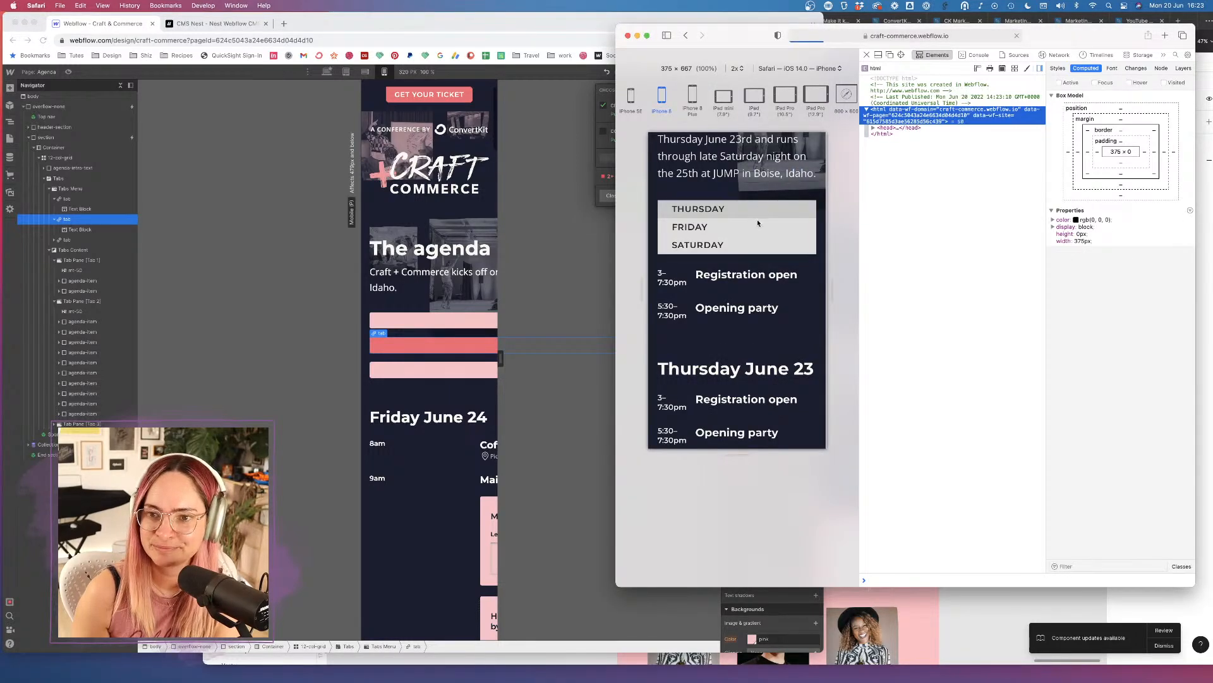
scroll(758, 223, down, 5)
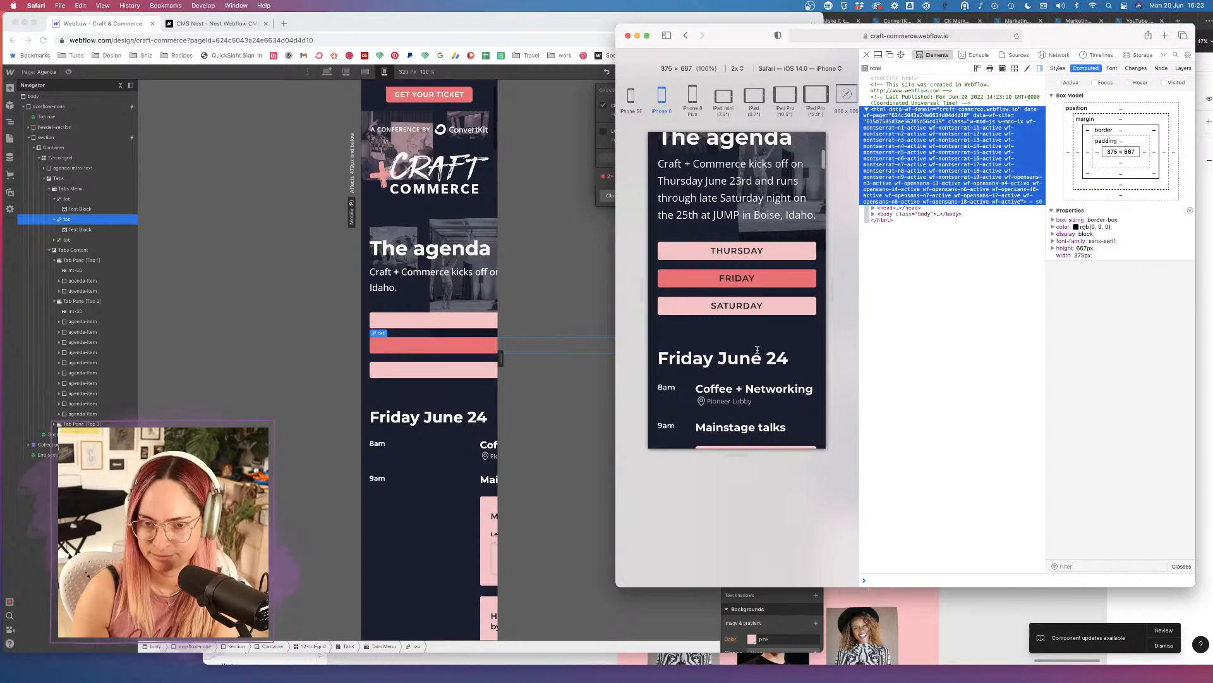
scroll(758, 352, down, 3)
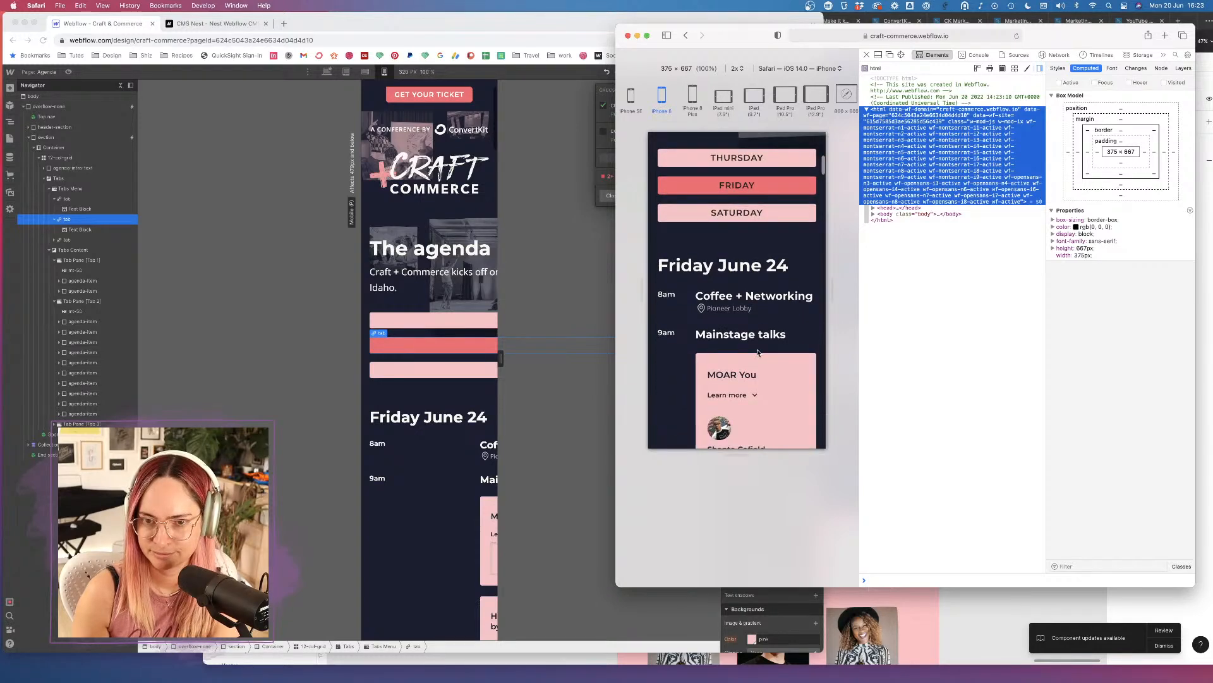
scroll(758, 352, down, 10)
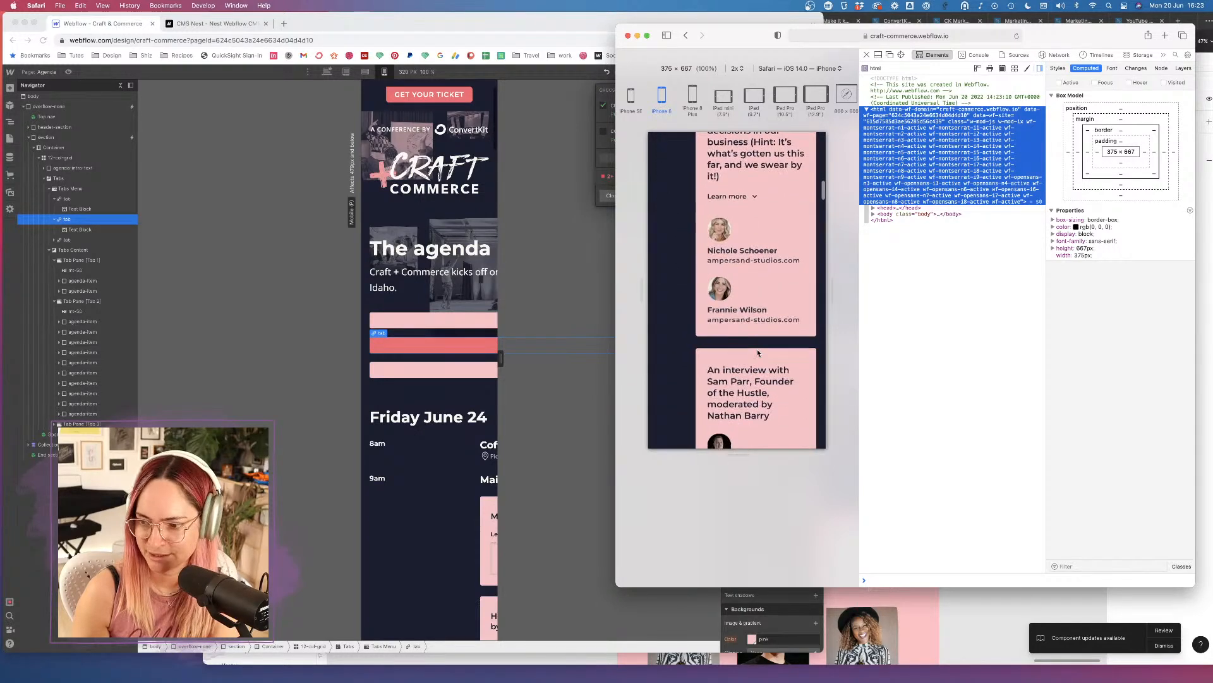
scroll(757, 349, down, 10)
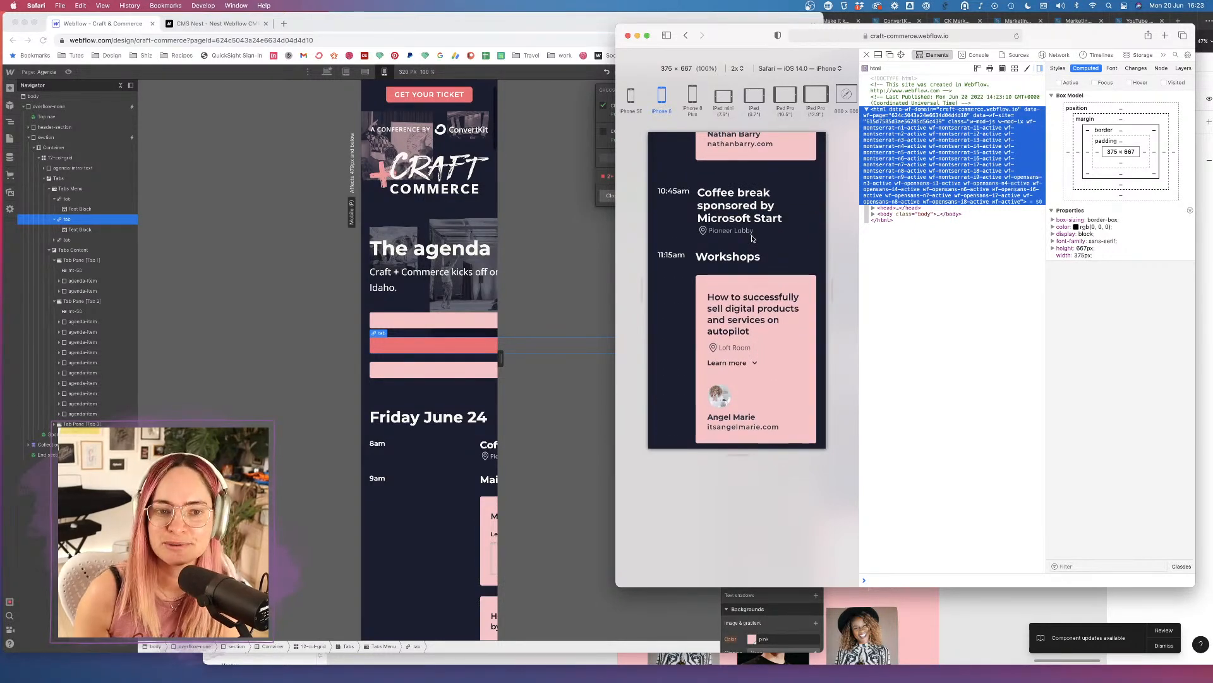
scroll(753, 239, down, 15)
scroll(753, 240, down, 10)
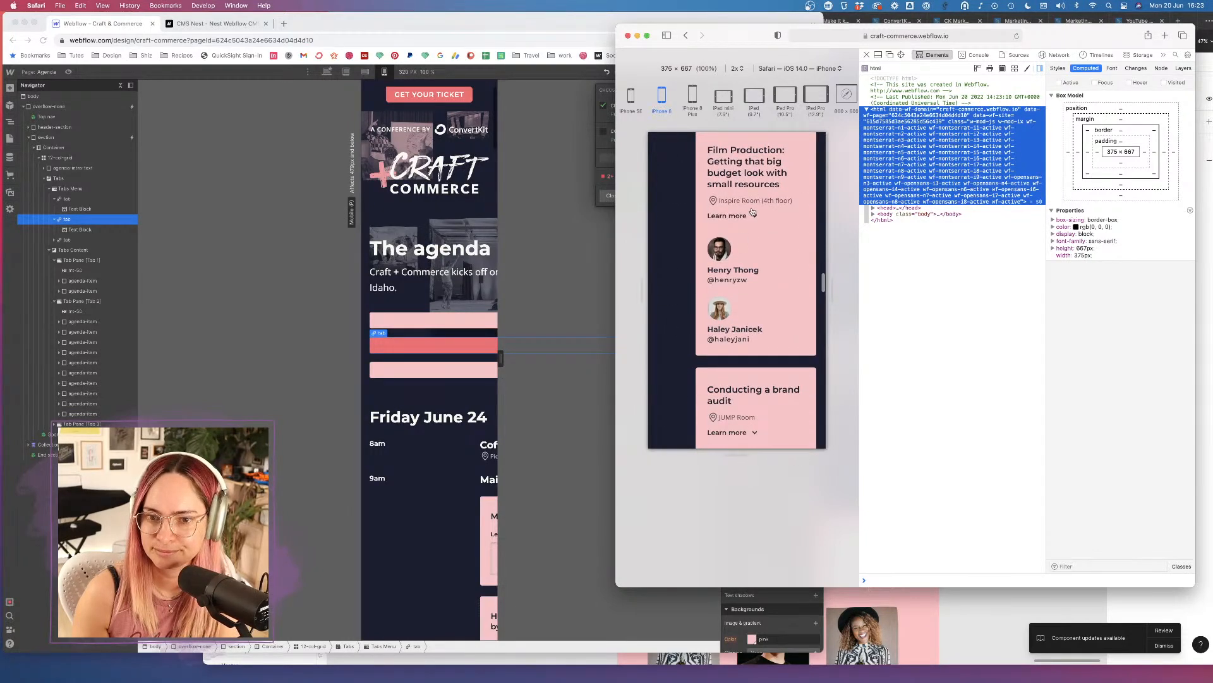
Expand and collapse the Film Production and Public speaking session descriptions.
click(753, 215)
click(752, 215)
scroll(762, 259, down, 5)
scroll(762, 259, down, 5)
click(756, 297)
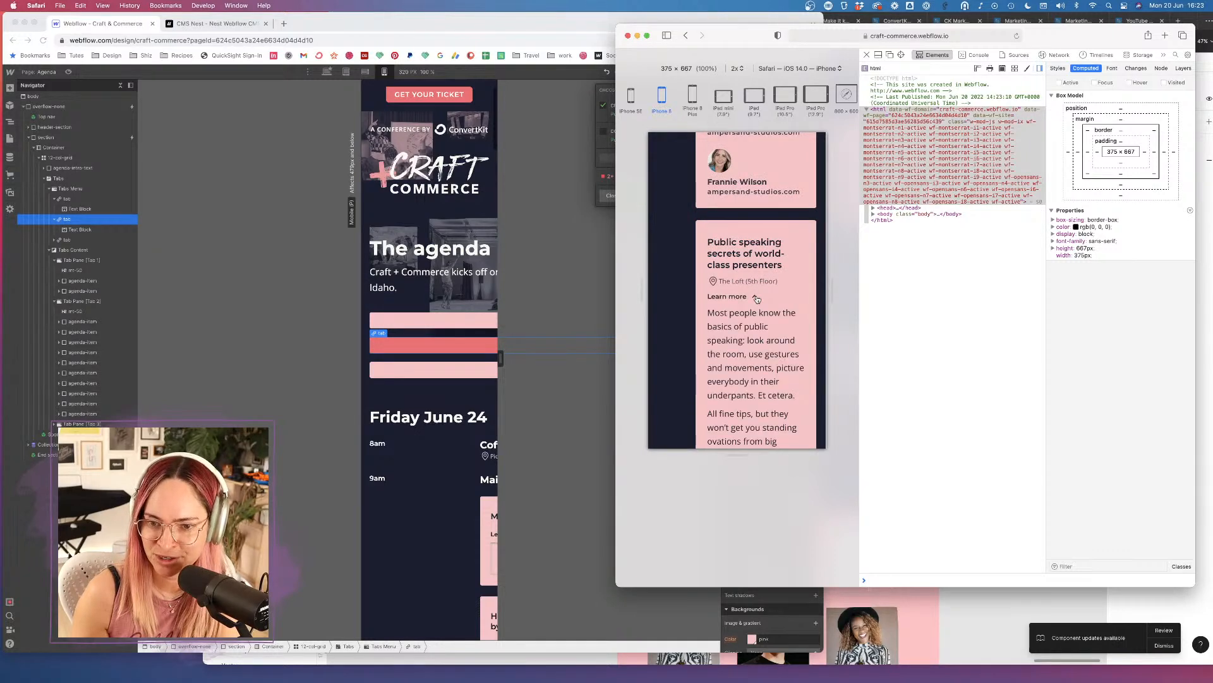
click(756, 297)
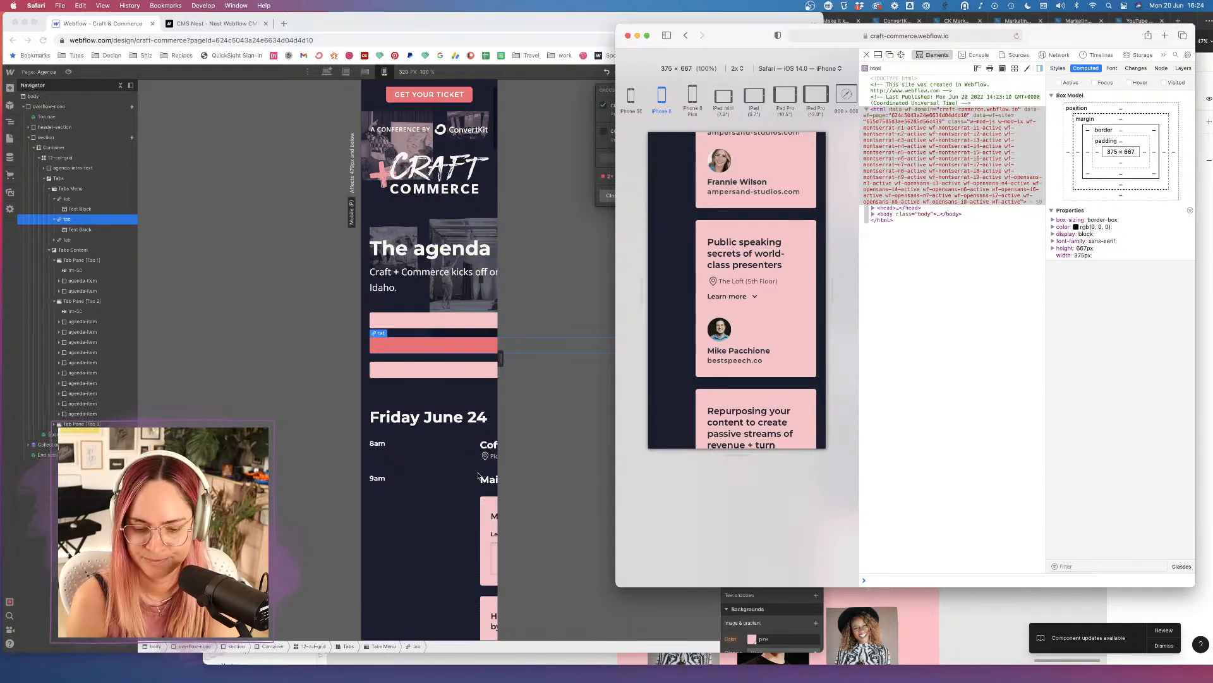
Delete the 'See what's happening' intro paragraph below The agenda heading.
click(435, 278)
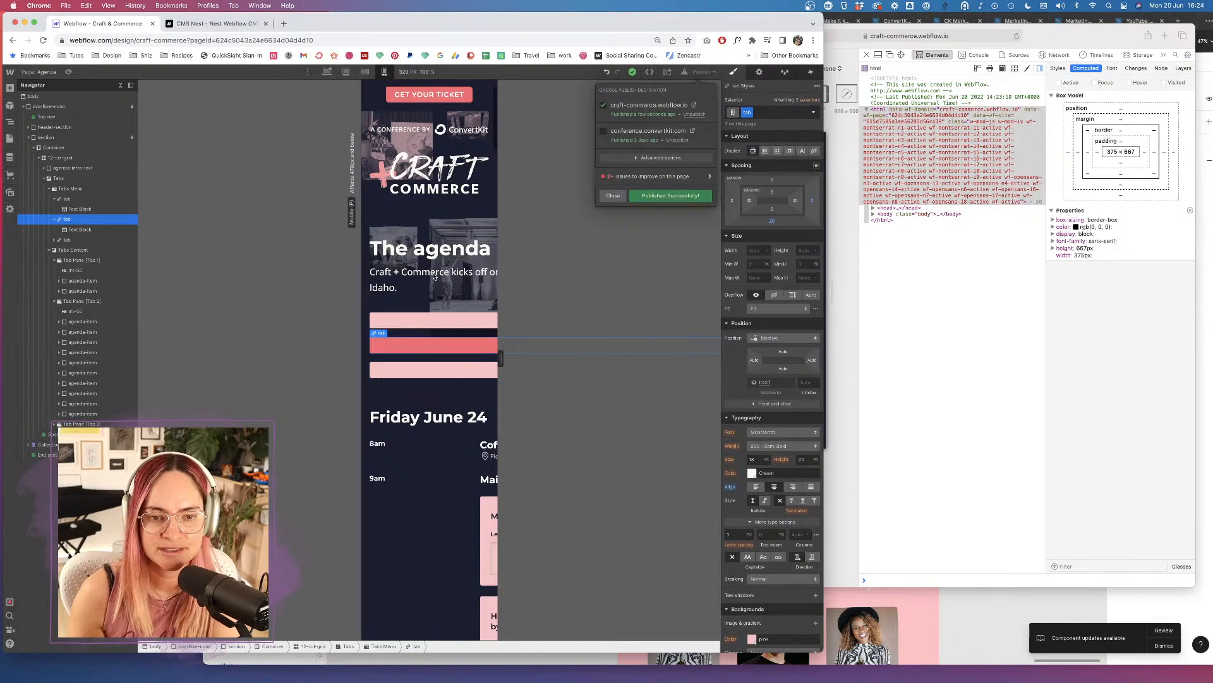
click(407, 278)
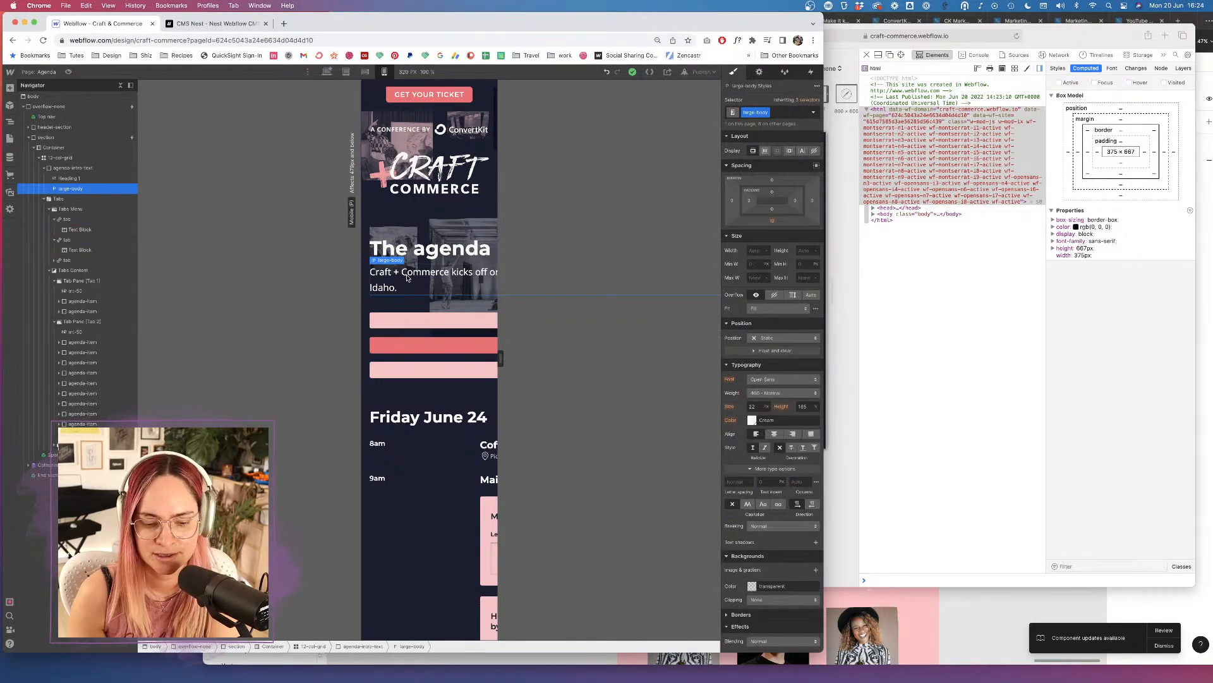
double_click(408, 278)
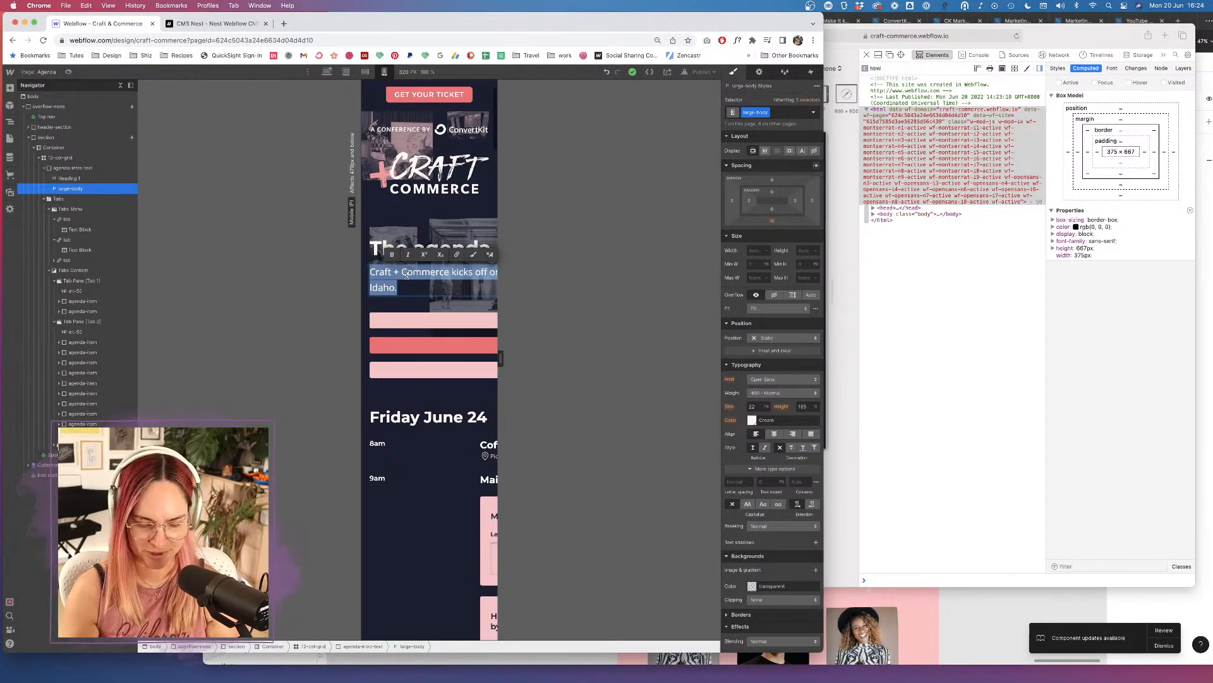
text(See wha)
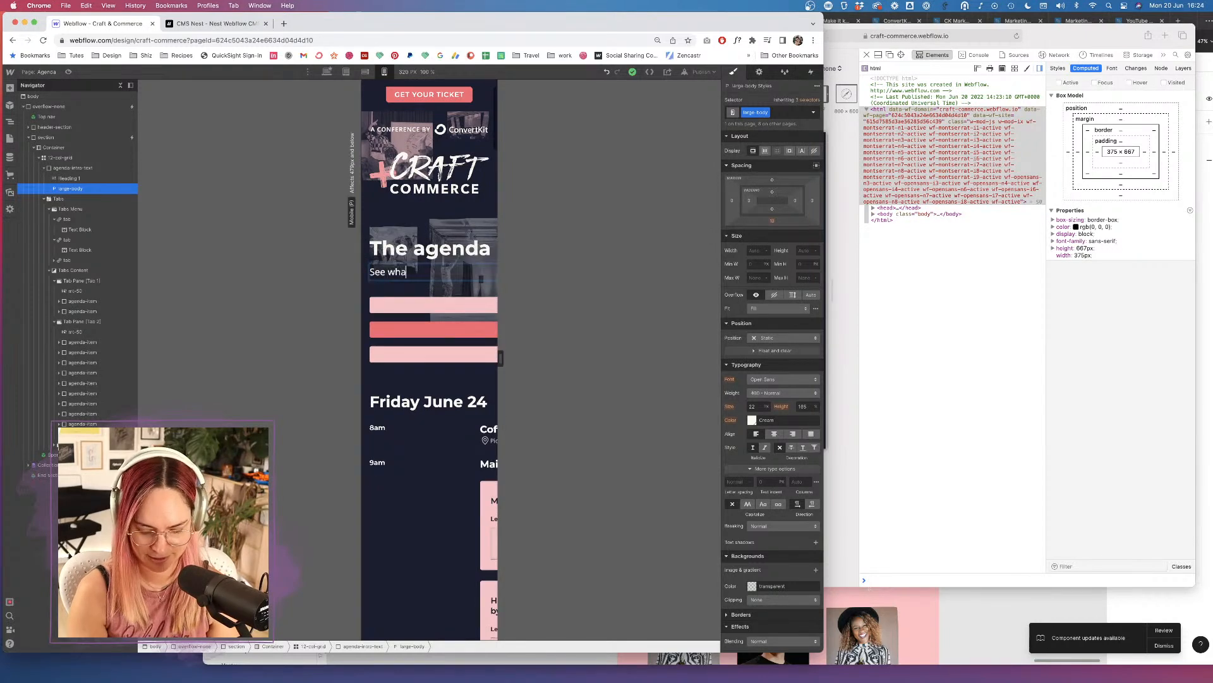
text(t's happening)
key(Escape)
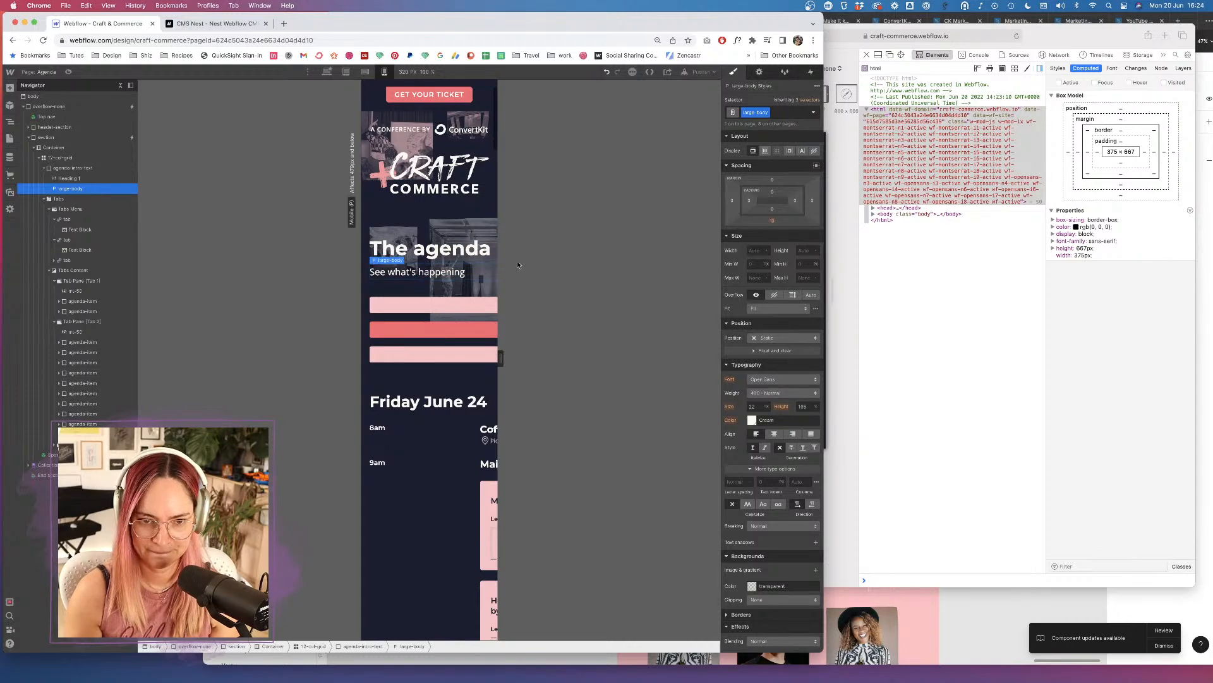
key(Delete)
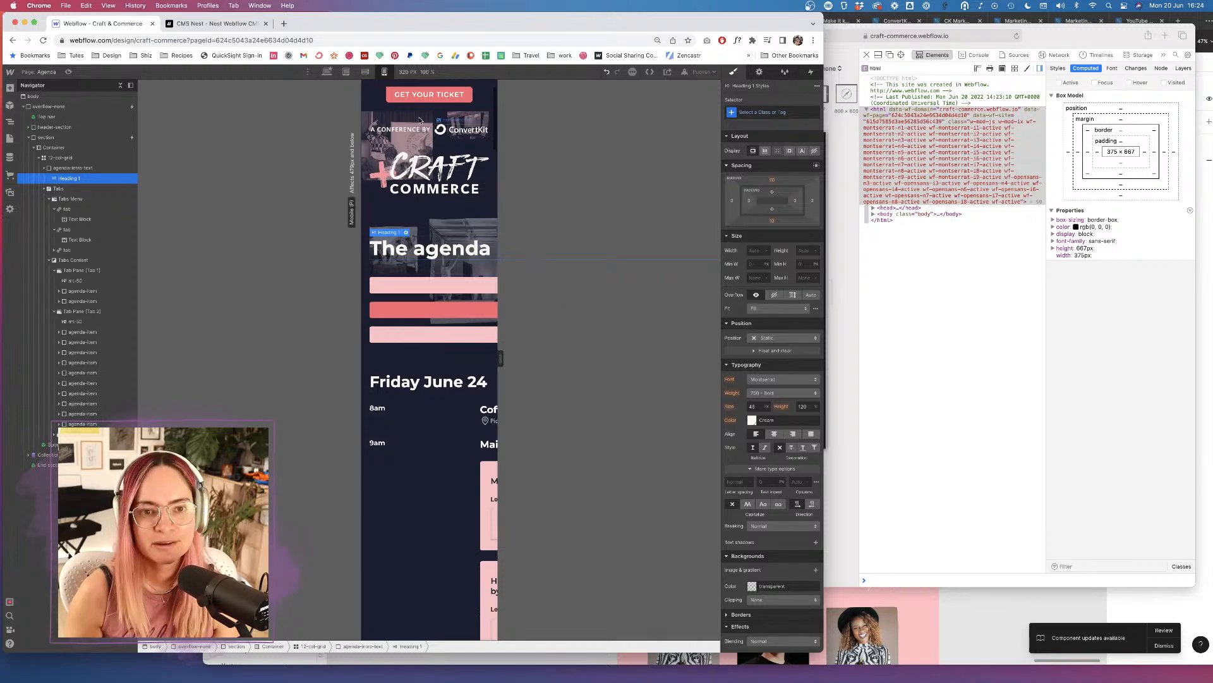
Set the CRAFT COMMERCE logo's bottom margin to 20 px, then select the 8am time label.
click(460, 186)
drag(774, 223, 779, 208)
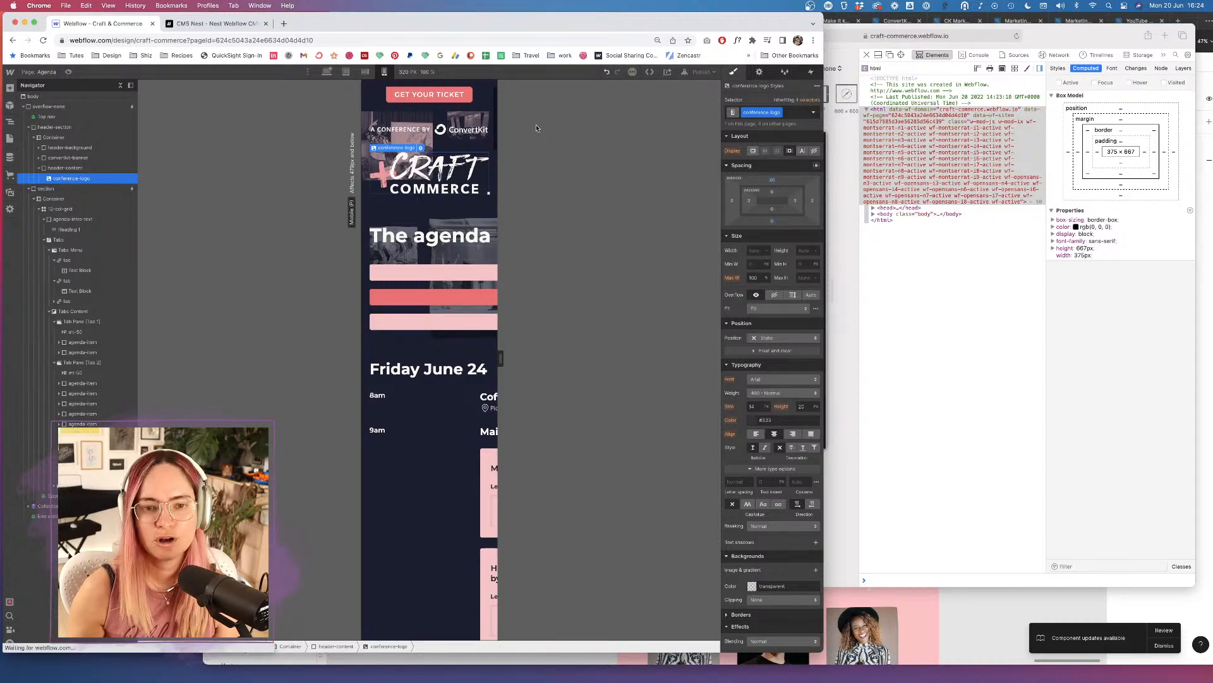
click(433, 400)
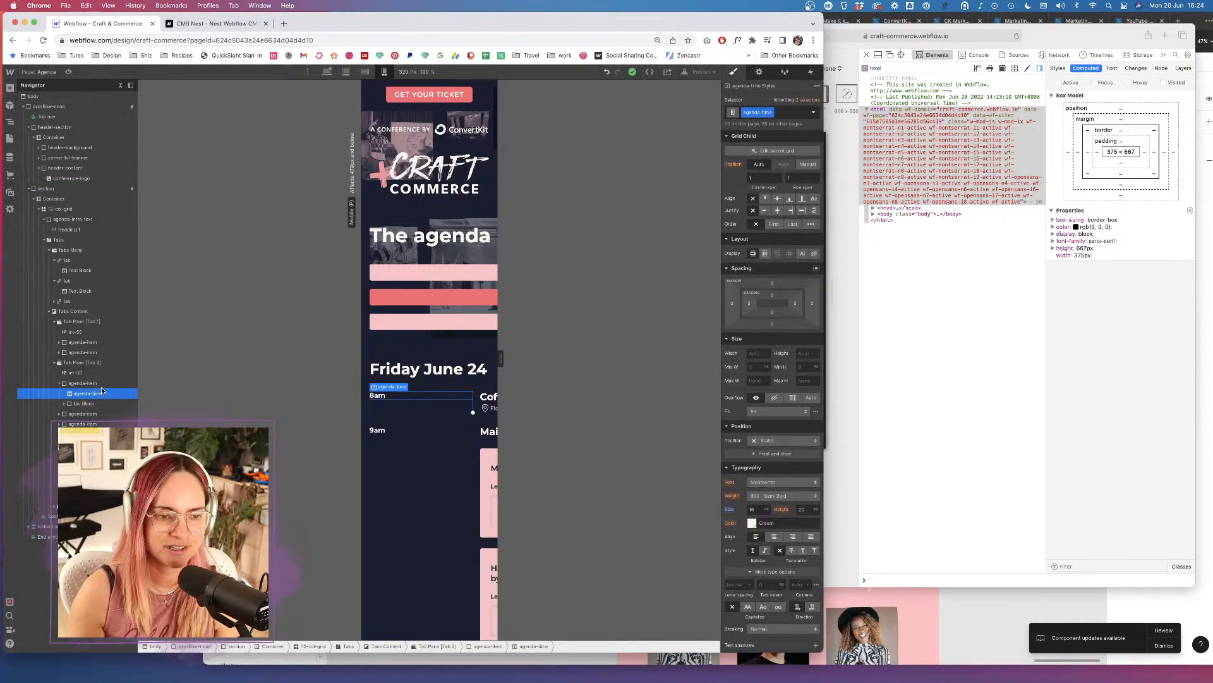
click(82, 384)
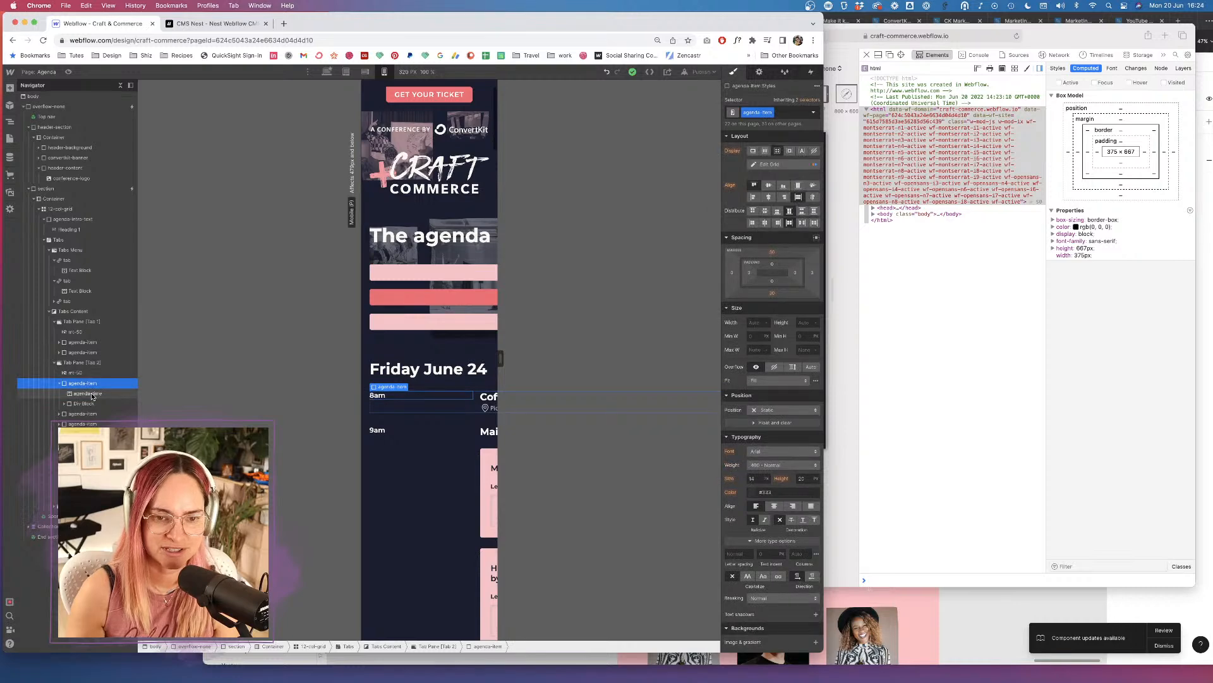
click(89, 394)
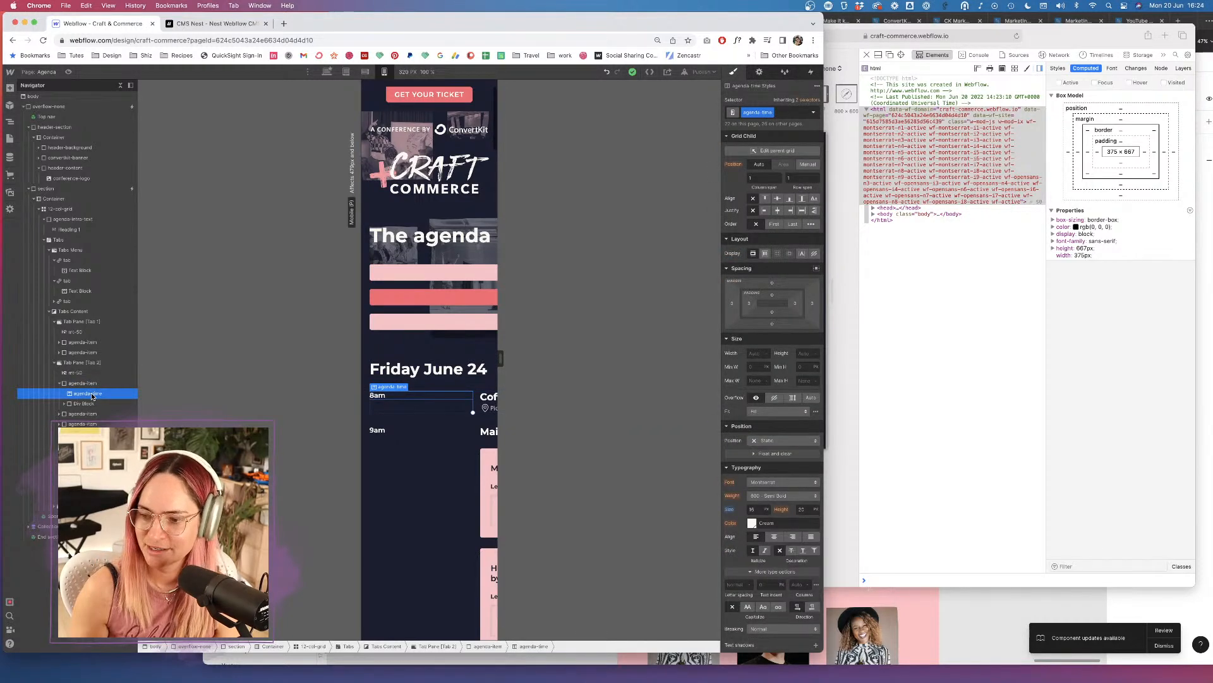
Check the agenda in the mobile preview window, then select the 9am time label.
key(super+Tab)
scroll(696, 262, down, 1)
scroll(663, 262, up, 6)
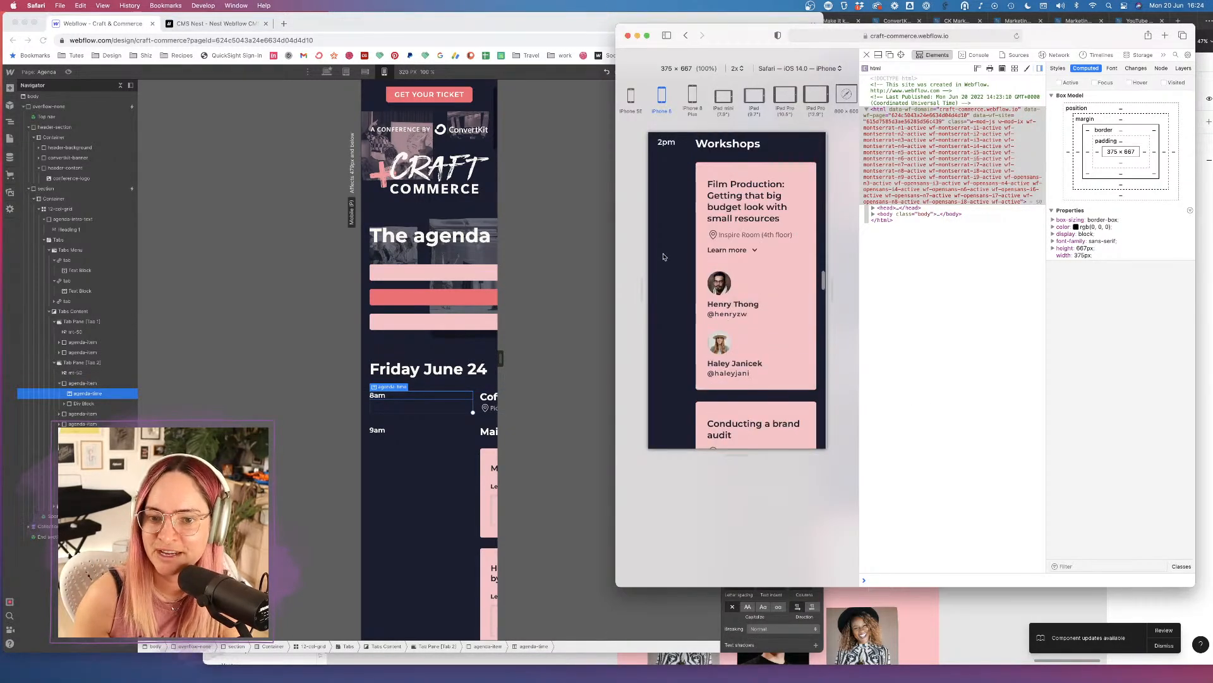
scroll(700, 204, down, 10)
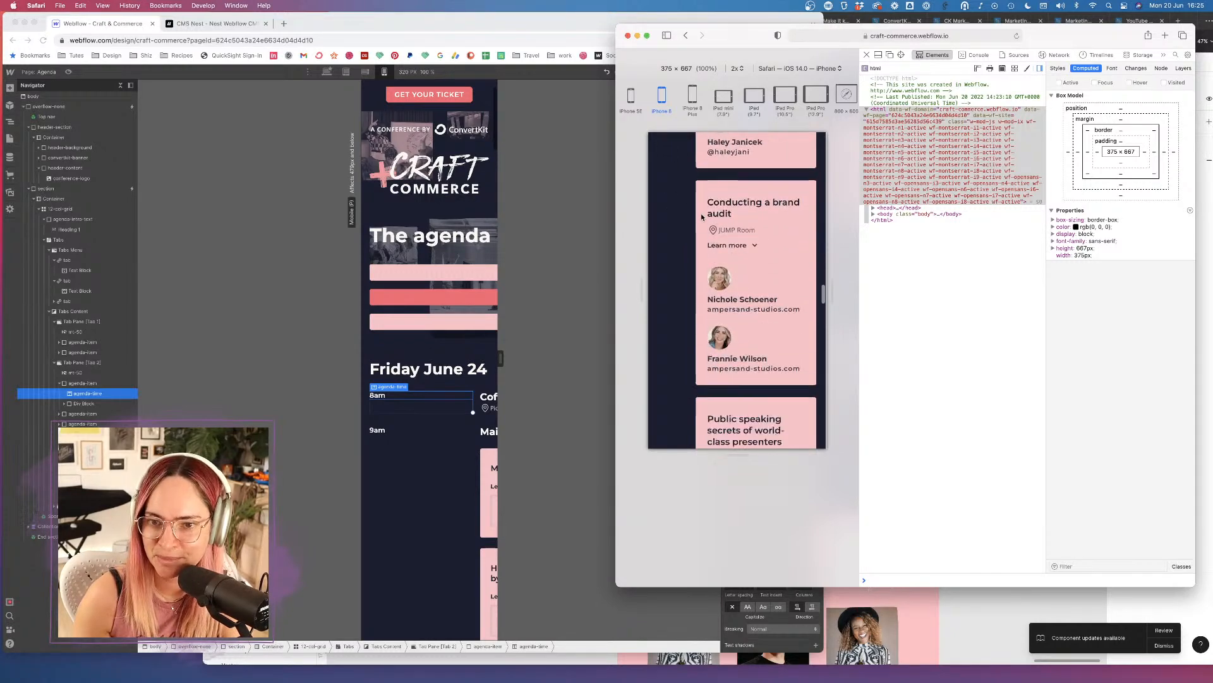
scroll(702, 218, up, 8)
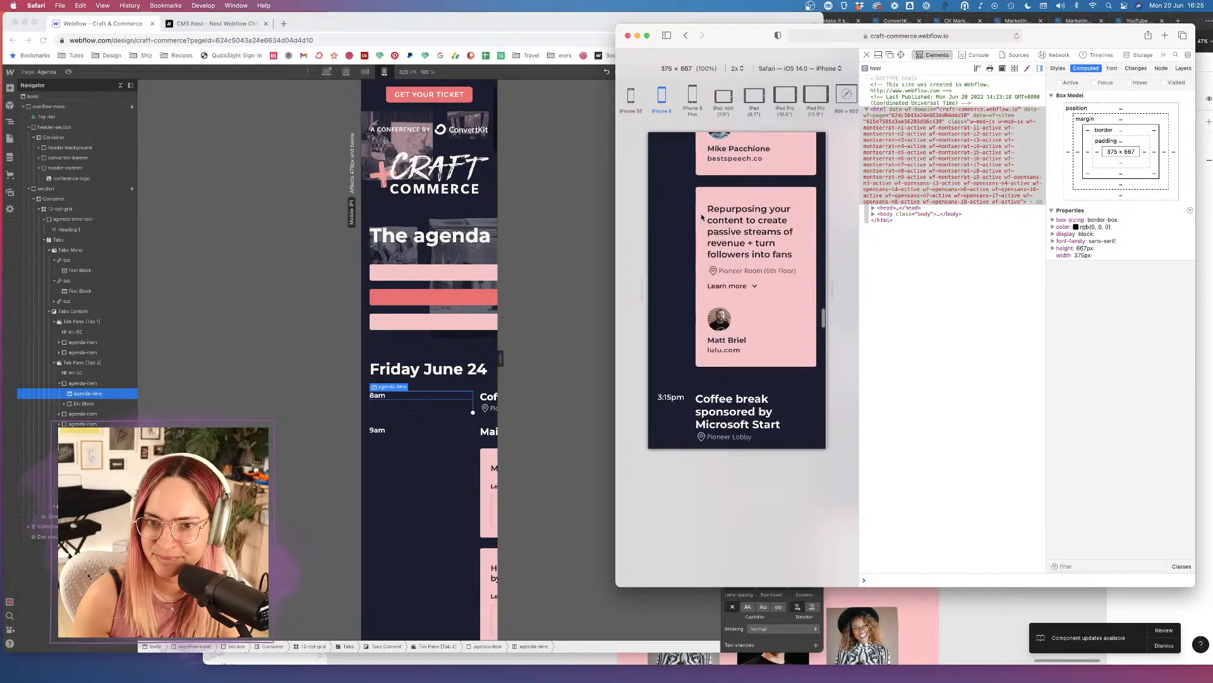
click(596, 283)
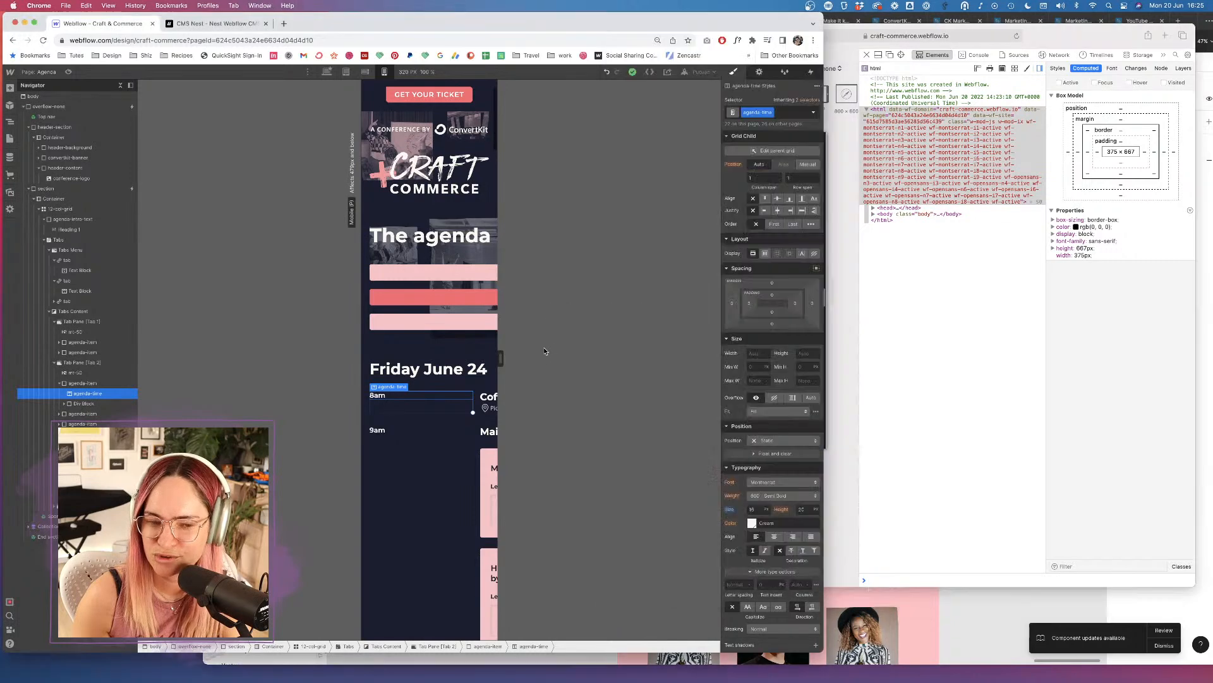
scroll(427, 444, down, 2)
scroll(427, 444, down, 2)
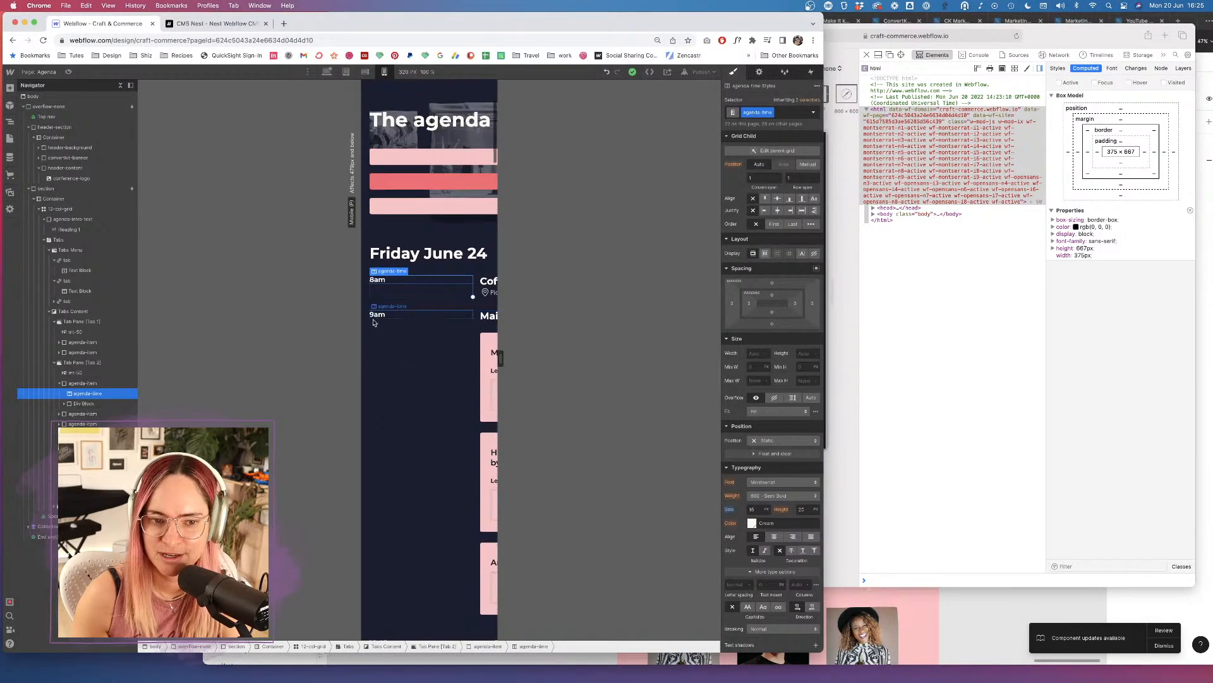
click(402, 317)
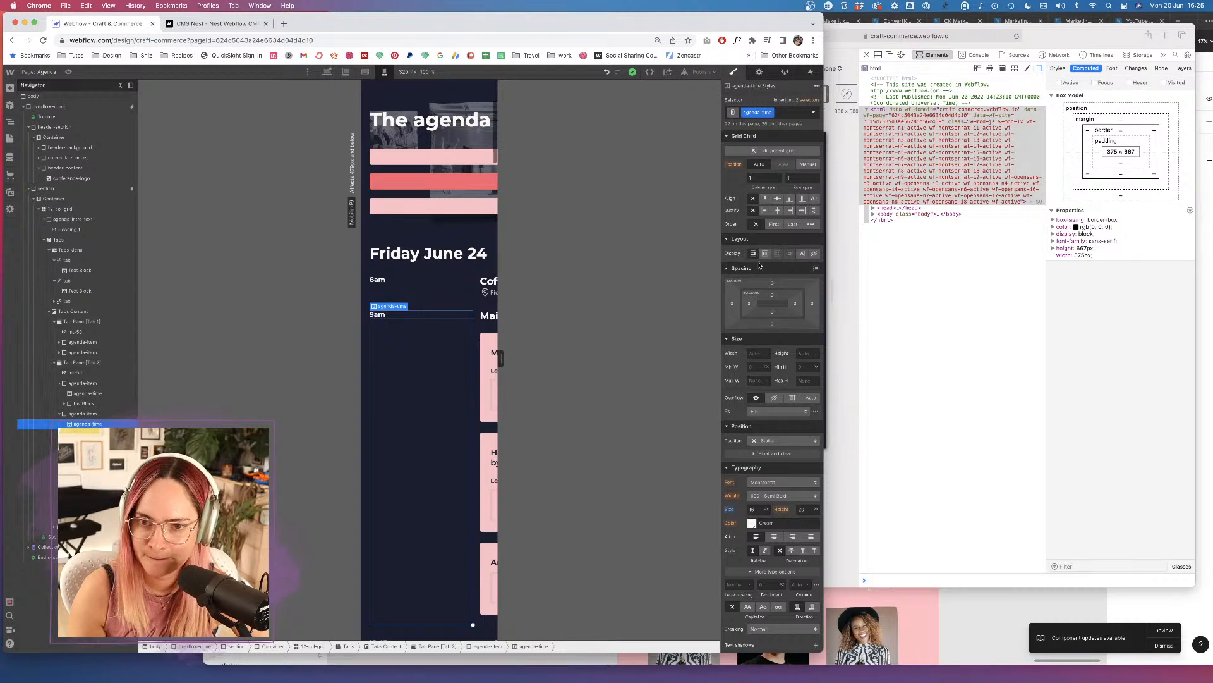
Set the 9am time label's height to 100%.
click(809, 352)
text(100)
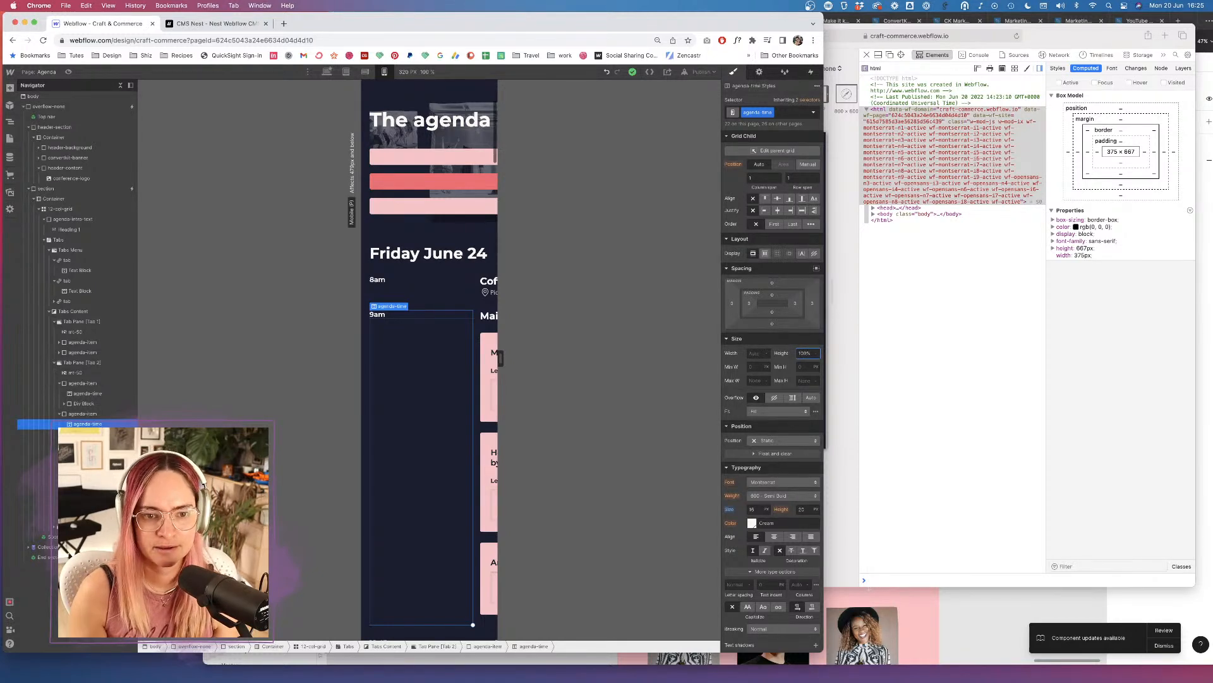
click(768, 441)
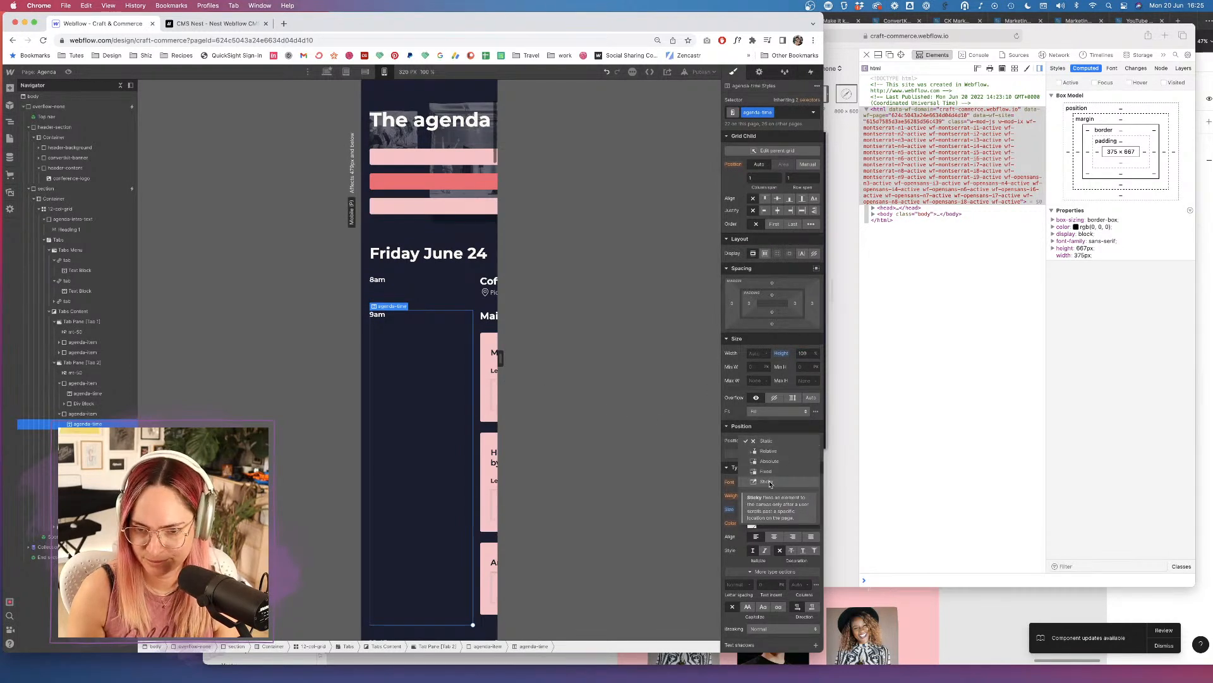
Give the 9am label's parent agenda item Relative positioning.
click(82, 413)
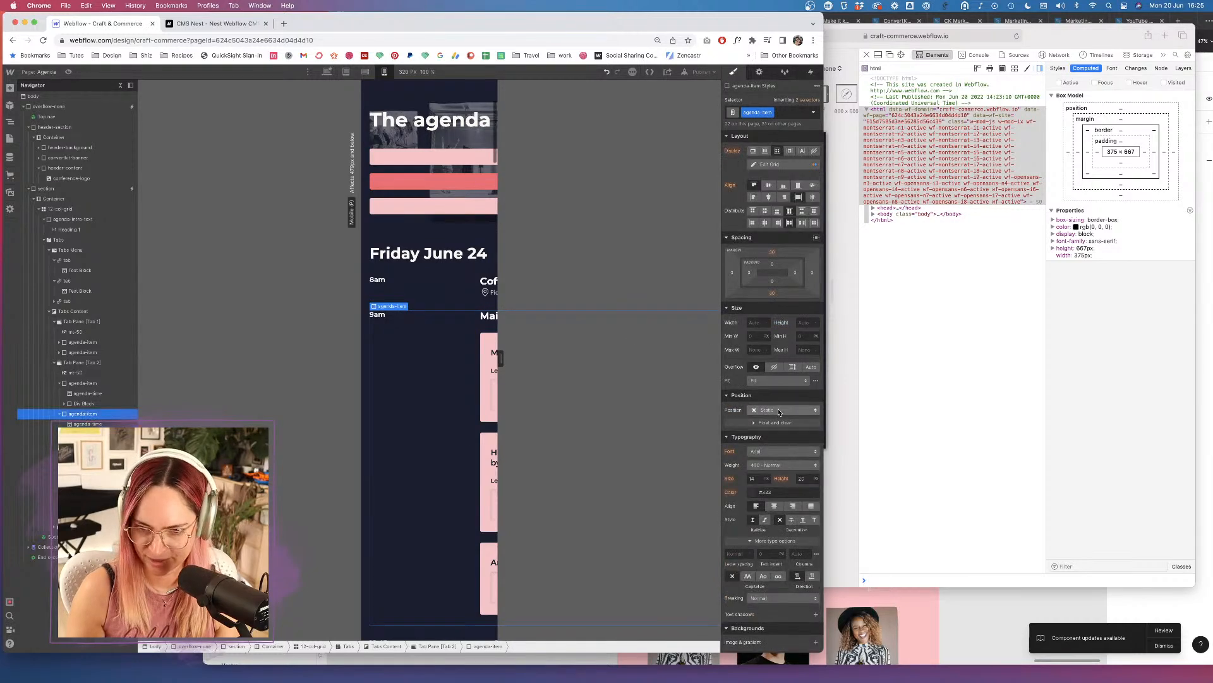
click(781, 410)
click(771, 420)
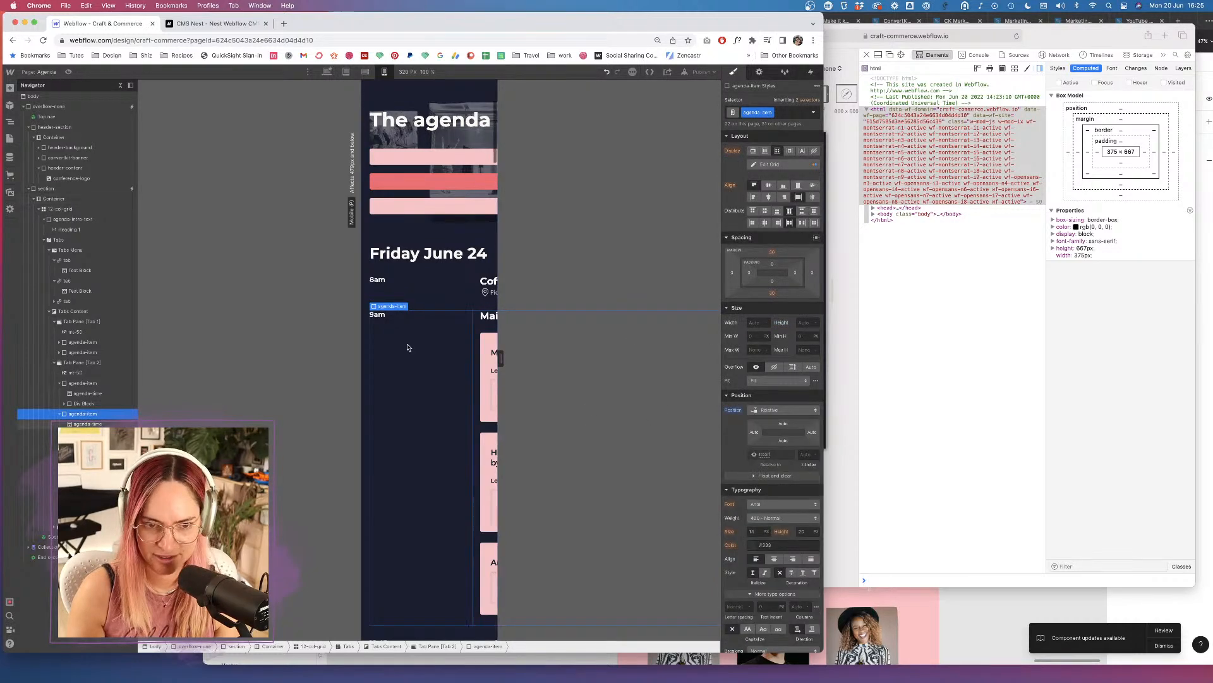
key(super+shift+p)
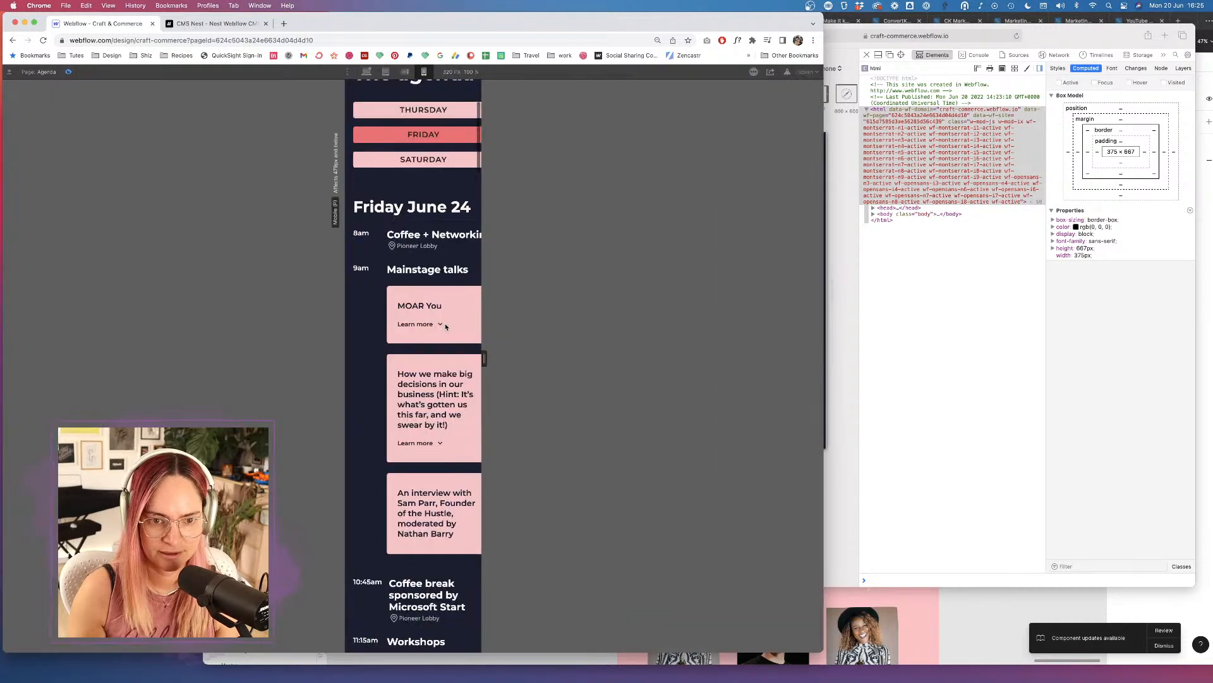
Scroll through the agenda in preview, then exit preview.
scroll(447, 327, down, 5)
scroll(445, 327, down, 2)
scroll(446, 327, up, 9)
scroll(446, 327, down, 2)
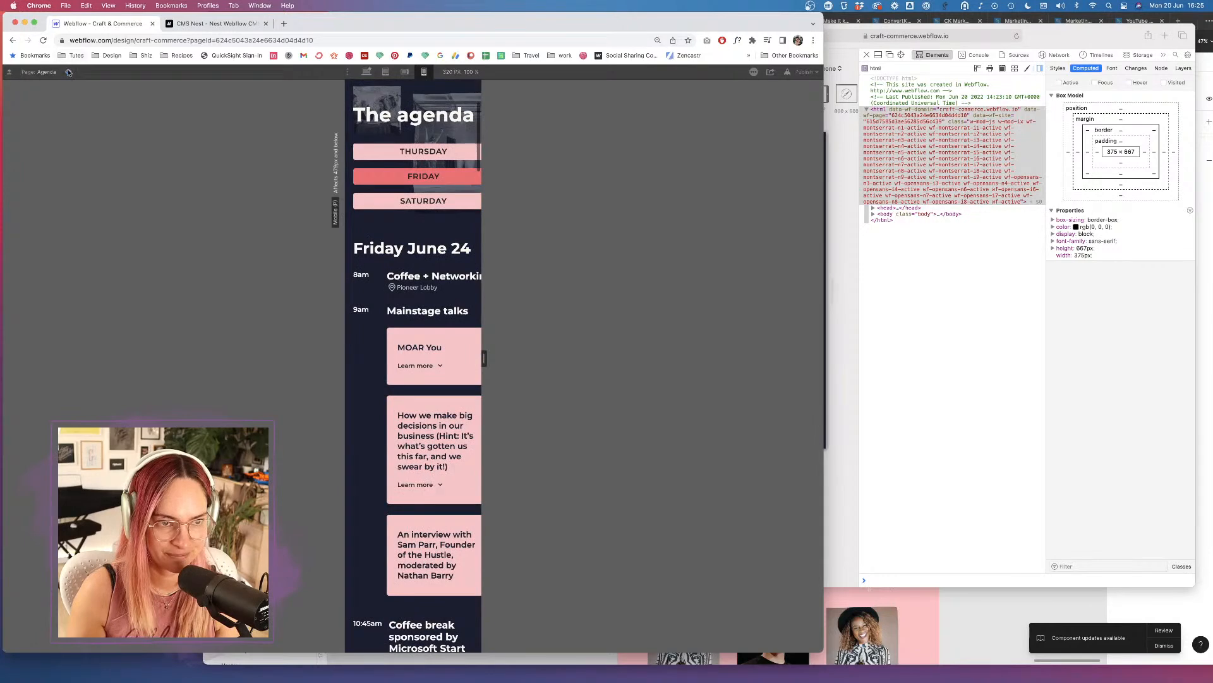
key(super+shift+p)
Reset the 9am time label's height from 100% to Auto.
click(381, 323)
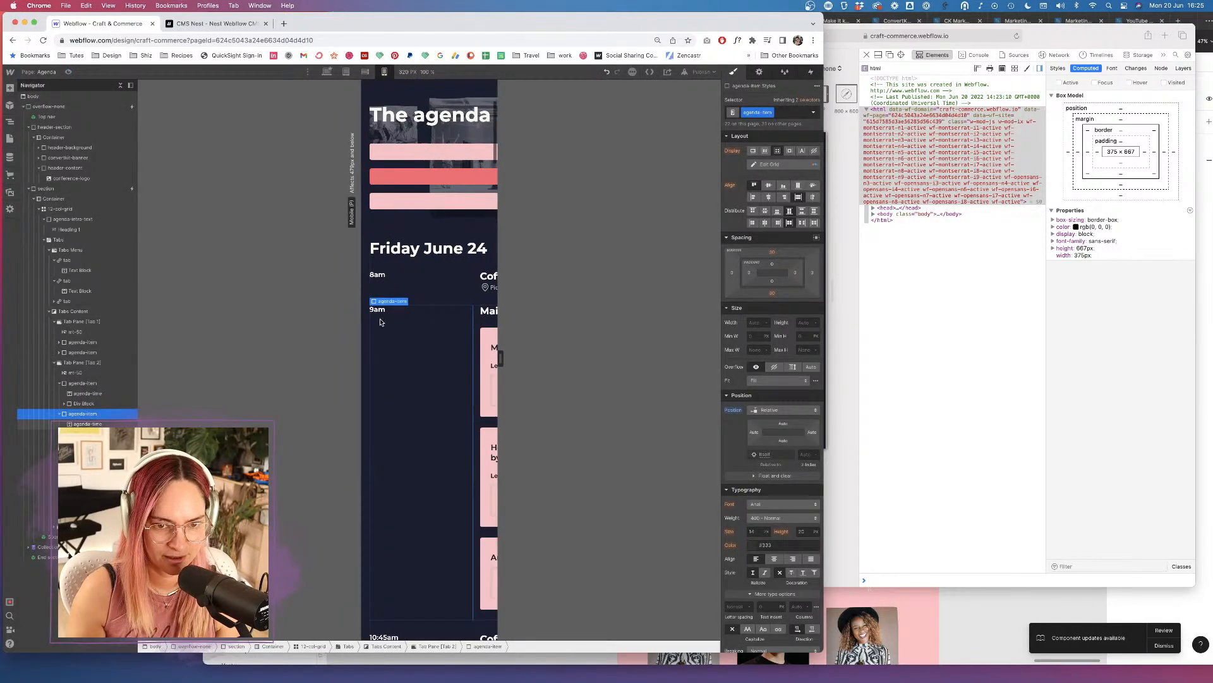
click(392, 314)
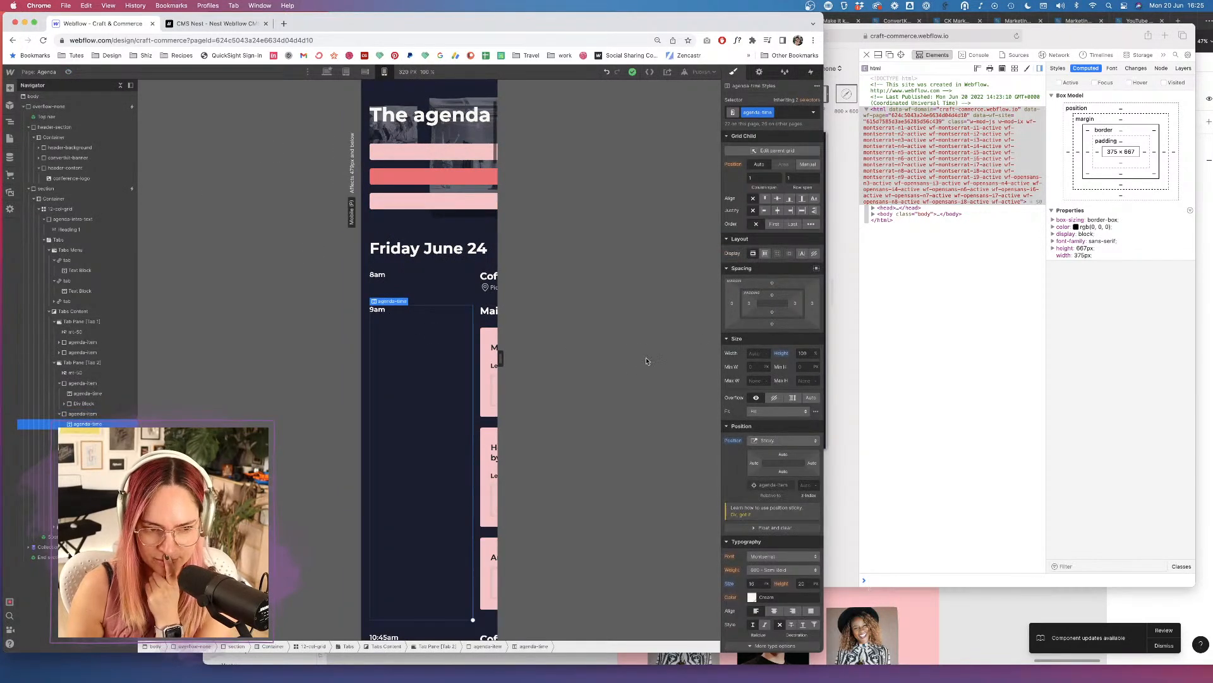
alt+click(781, 354)
scroll(441, 436, down, 10)
scroll(441, 436, up, 10)
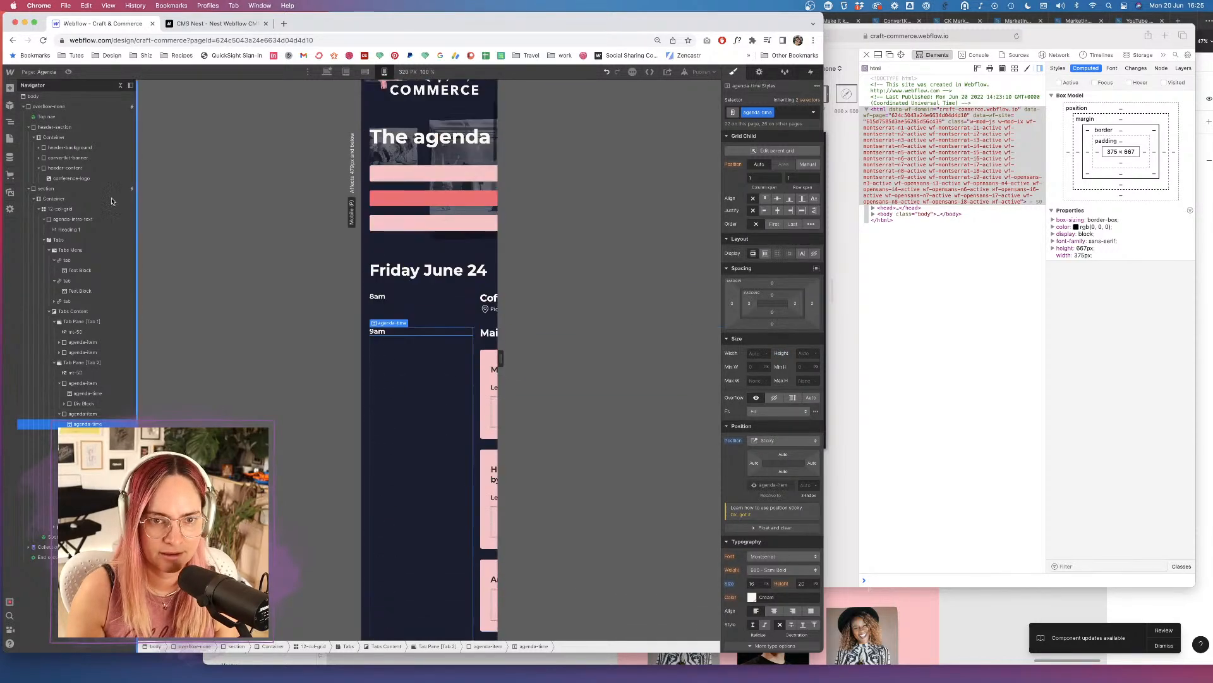
Preview the agenda again to test the sticky time labels, then exit.
key(super+shift+p)
scroll(397, 334, down, 10)
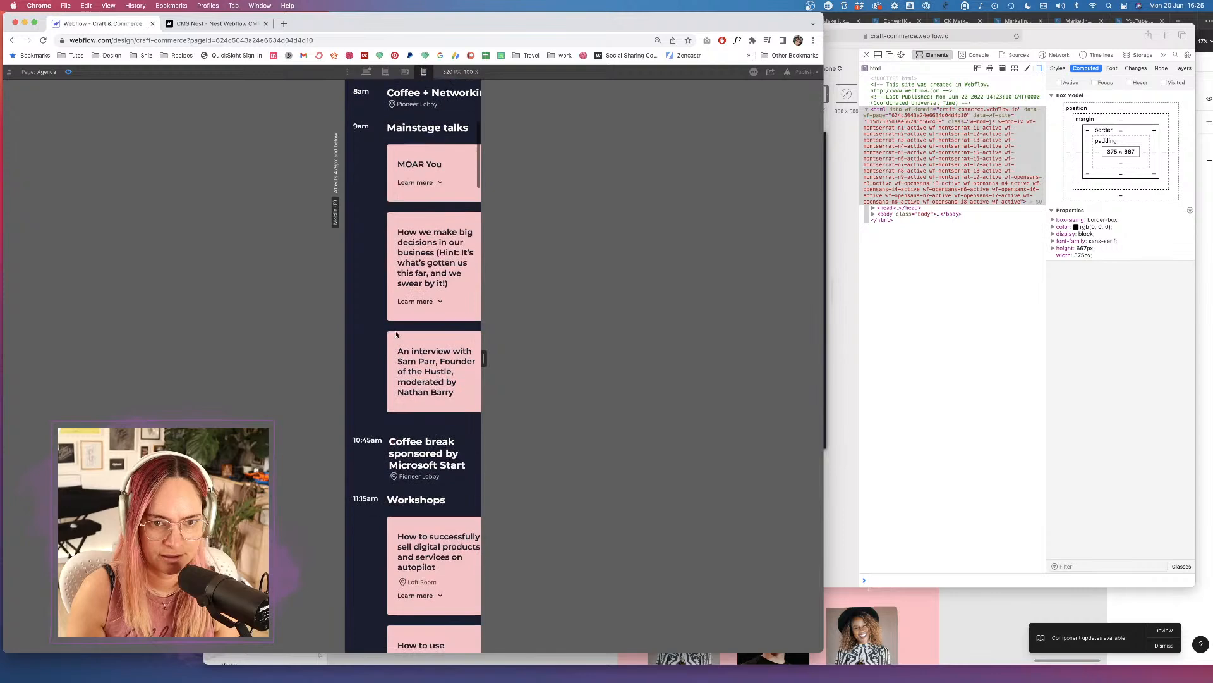
scroll(397, 334, up, 5)
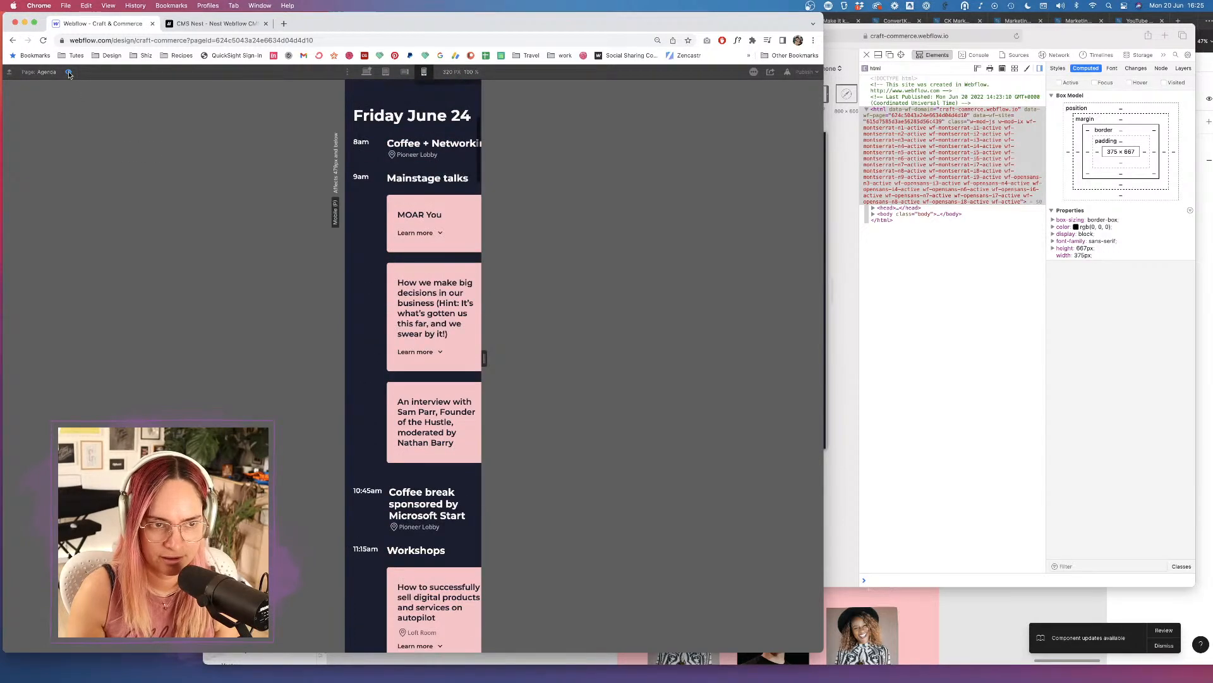
key(super+shift+p)
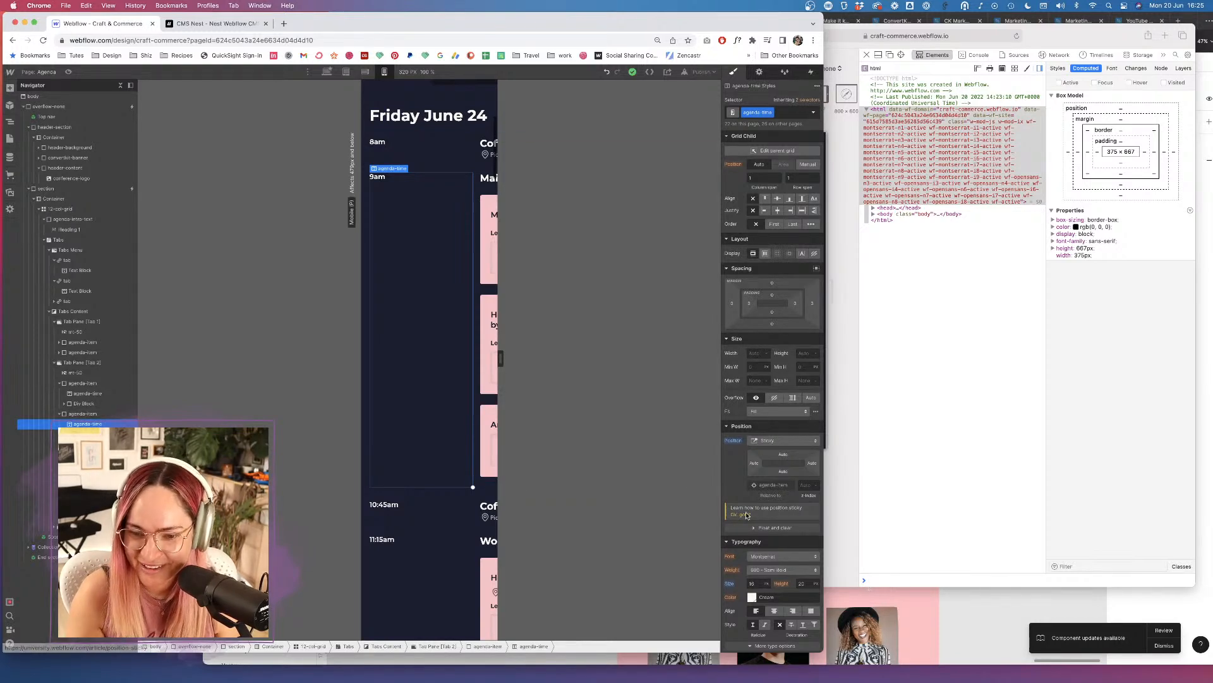
Open and read the 'Creating a sticky sidebar' lesson, switching back to the Designer tab.
click(795, 509)
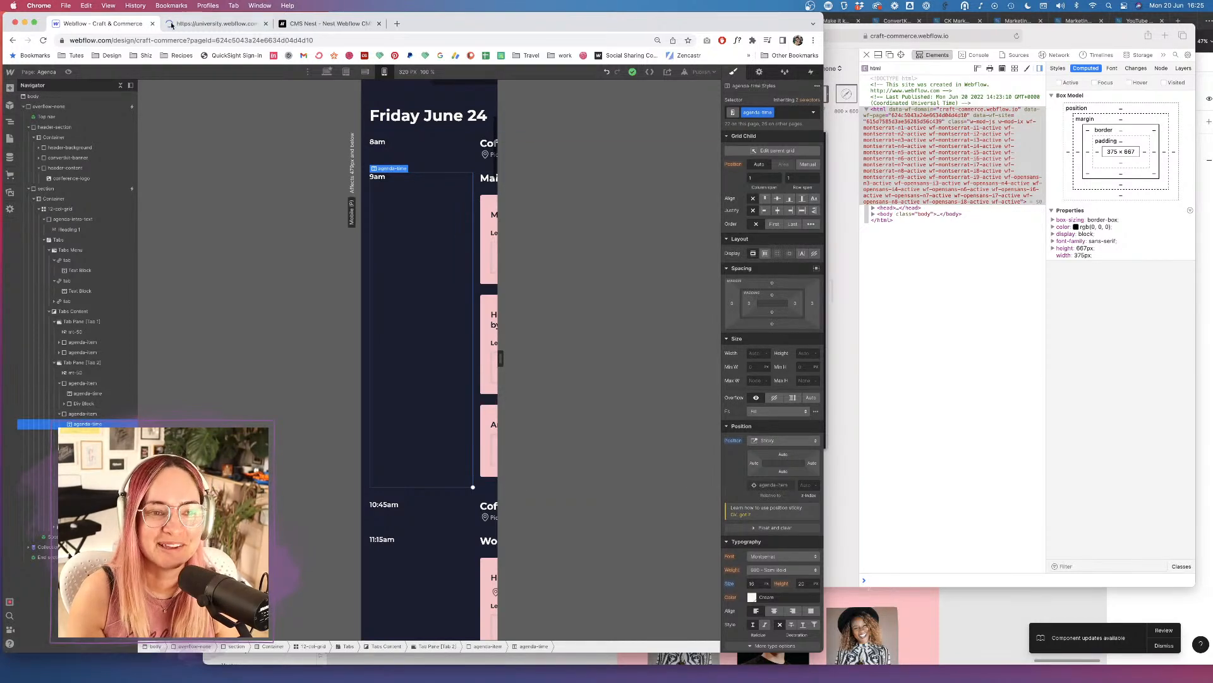
click(197, 24)
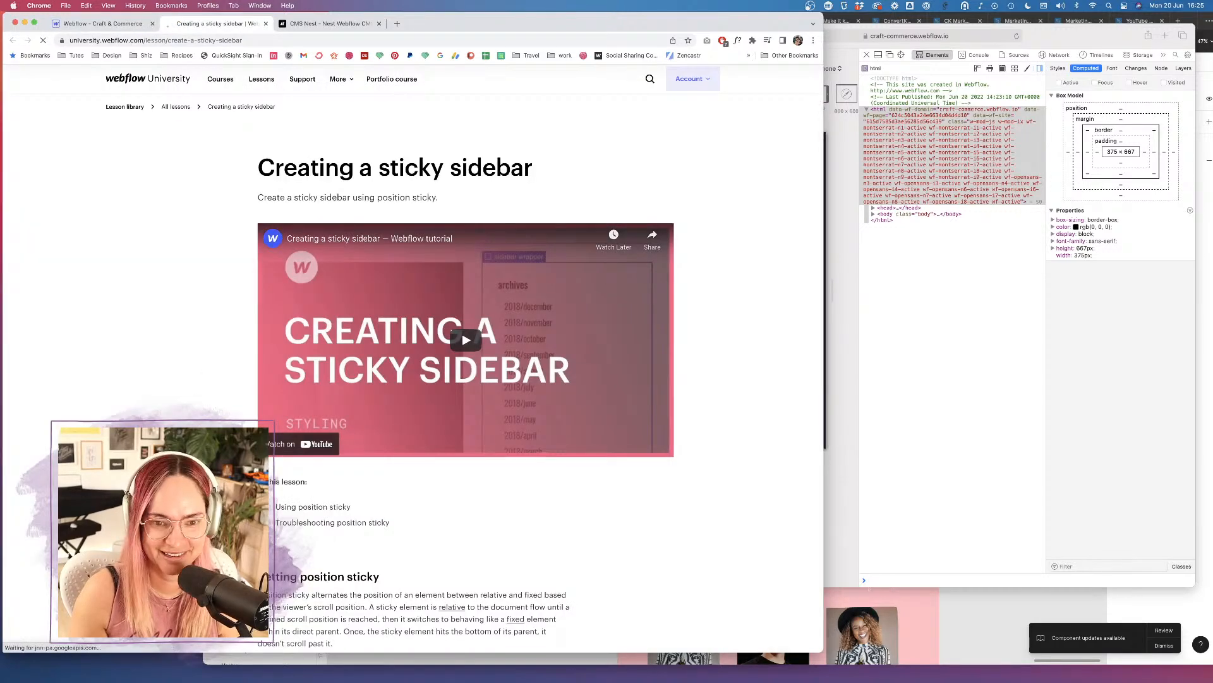
scroll(411, 353, down, 5)
scroll(436, 360, down, 6)
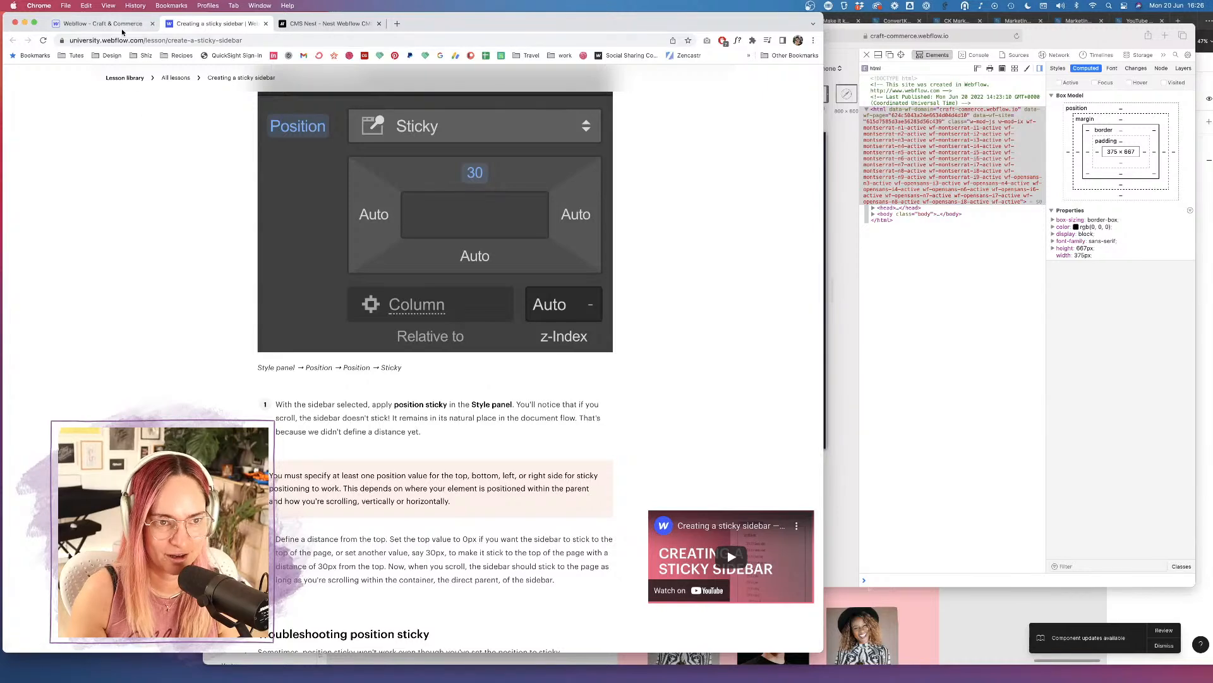
click(102, 23)
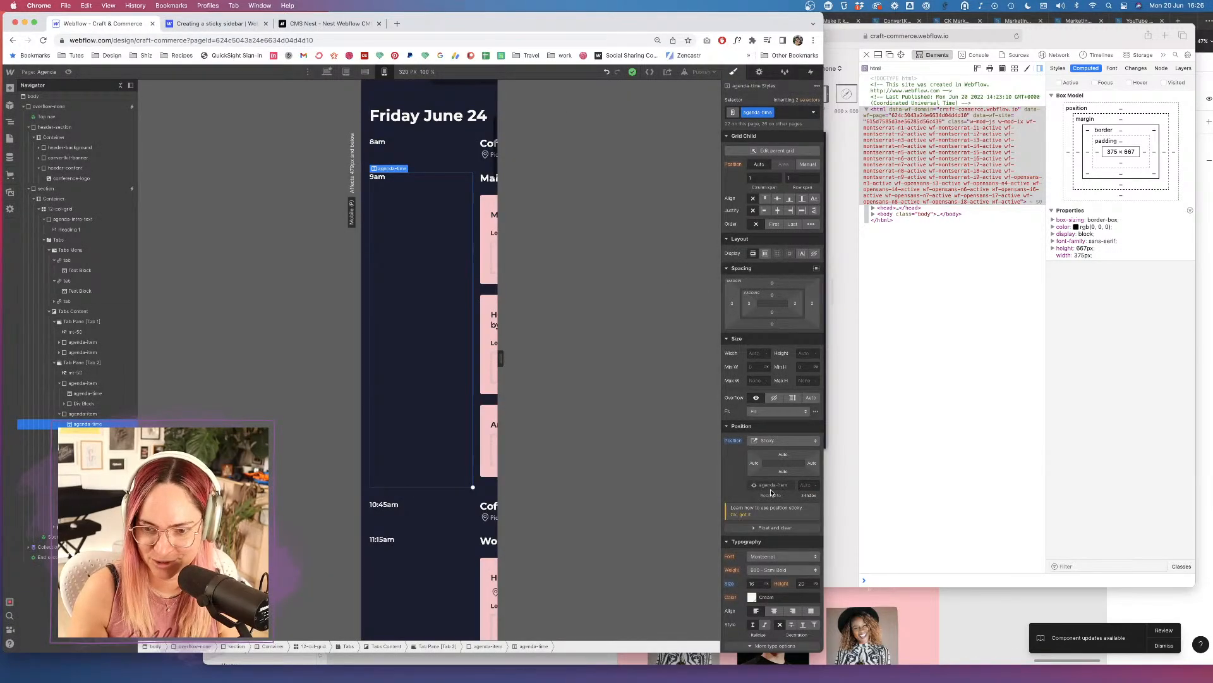
click(224, 24)
scroll(192, 190, down, 1)
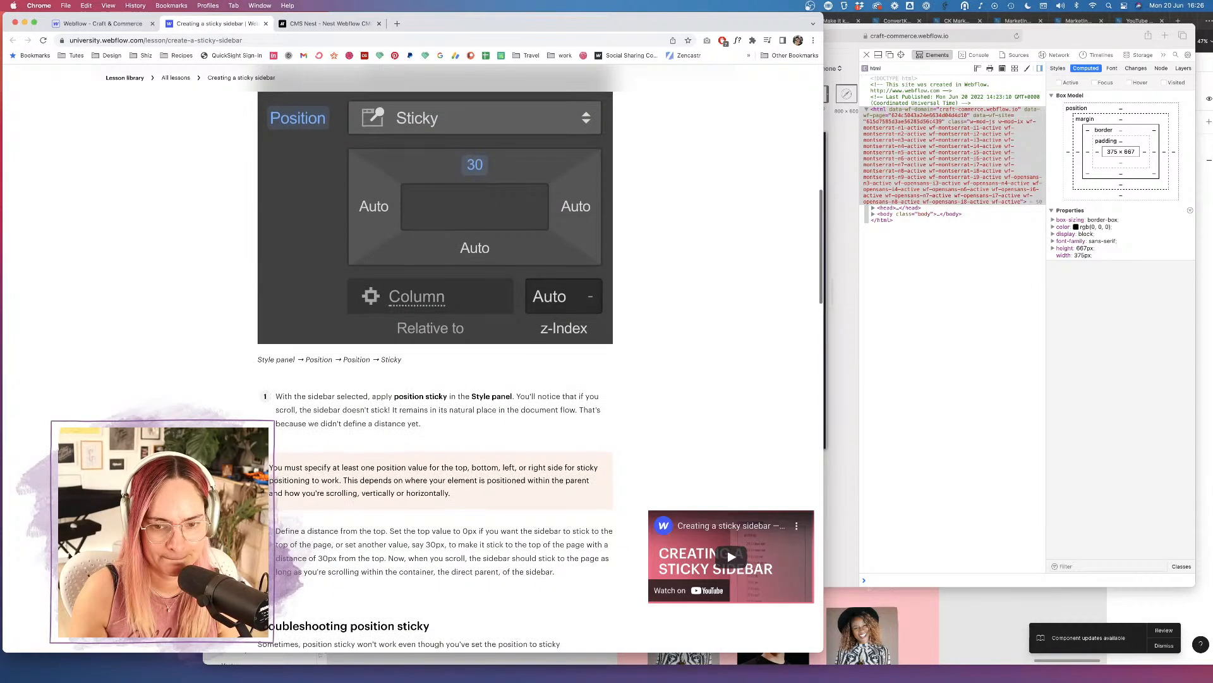
click(124, 24)
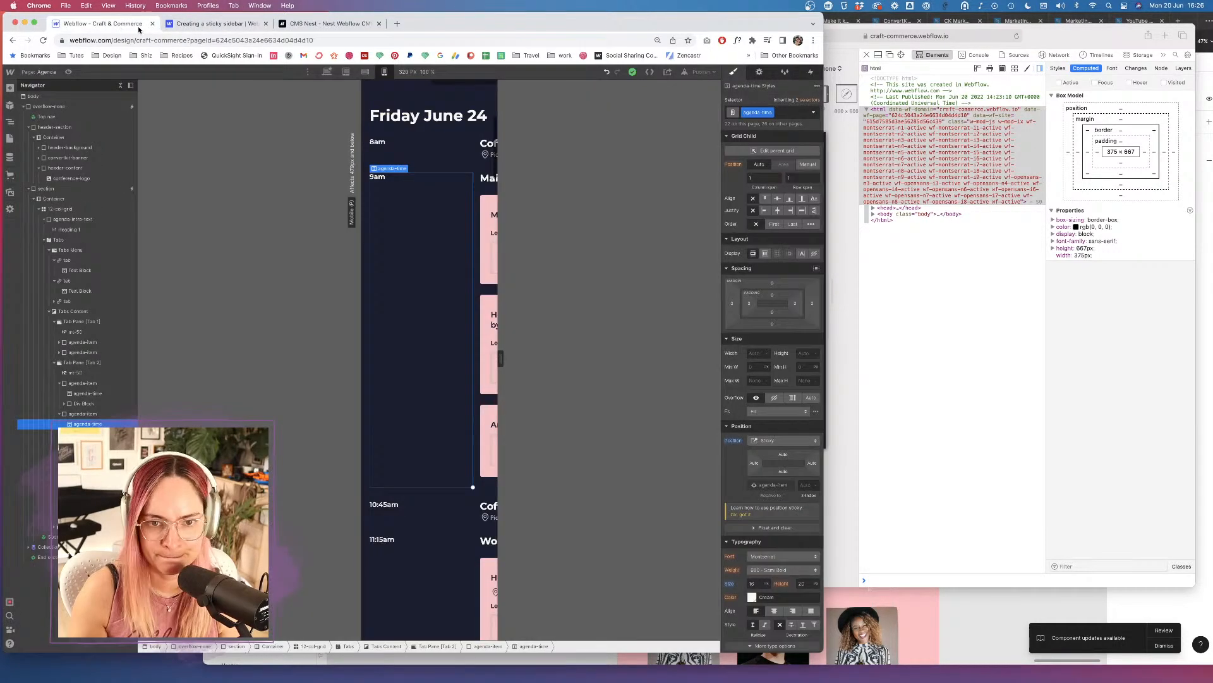
Set the sticky time label's top offset to 10 px, then bring the sticky sidebar lesson forward.
click(783, 455)
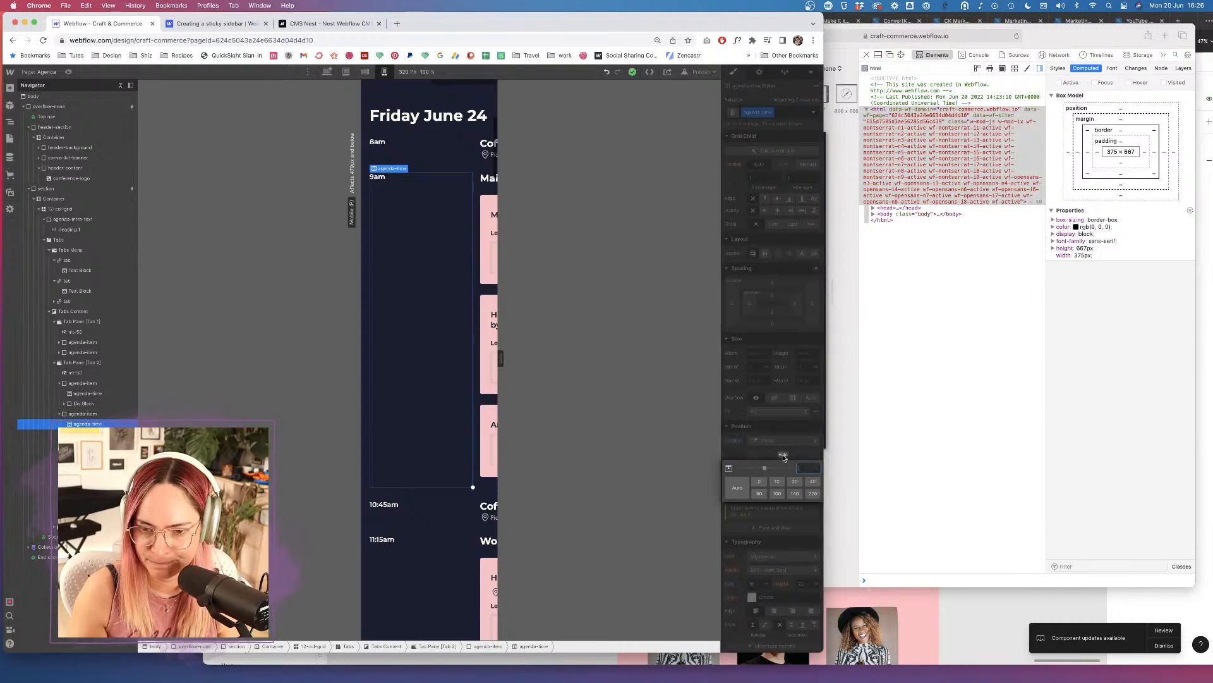
click(777, 481)
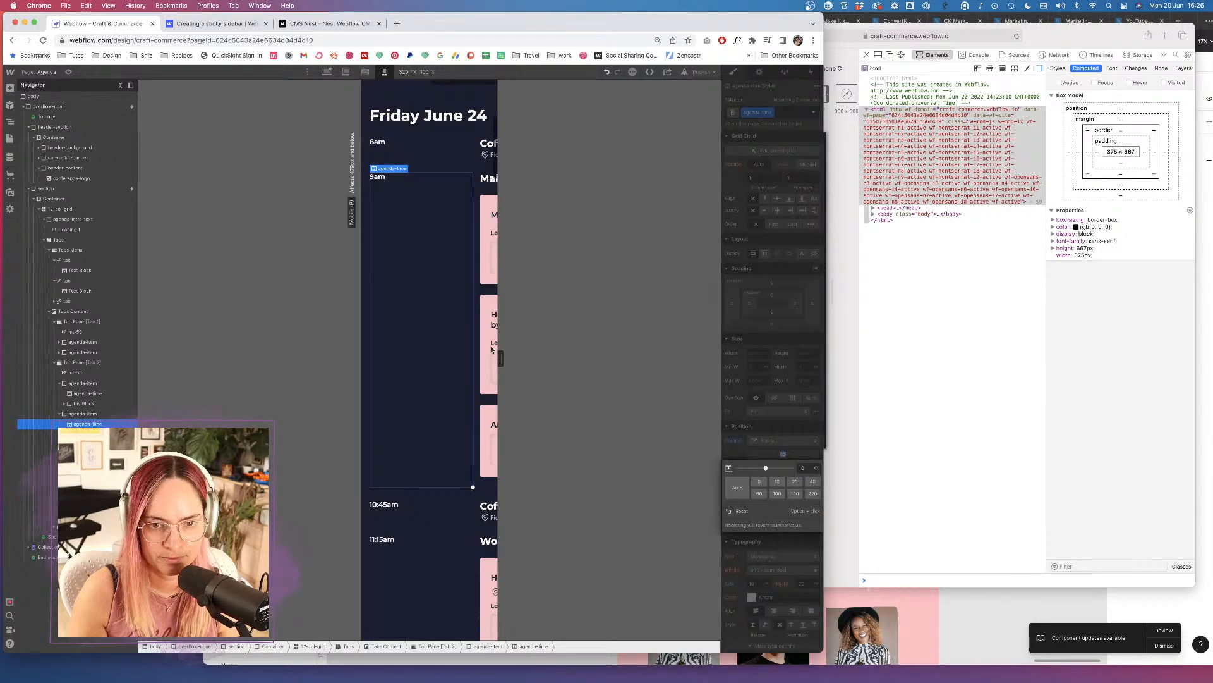
click(681, 379)
scroll(468, 342, down, 4)
scroll(447, 341, up, 10)
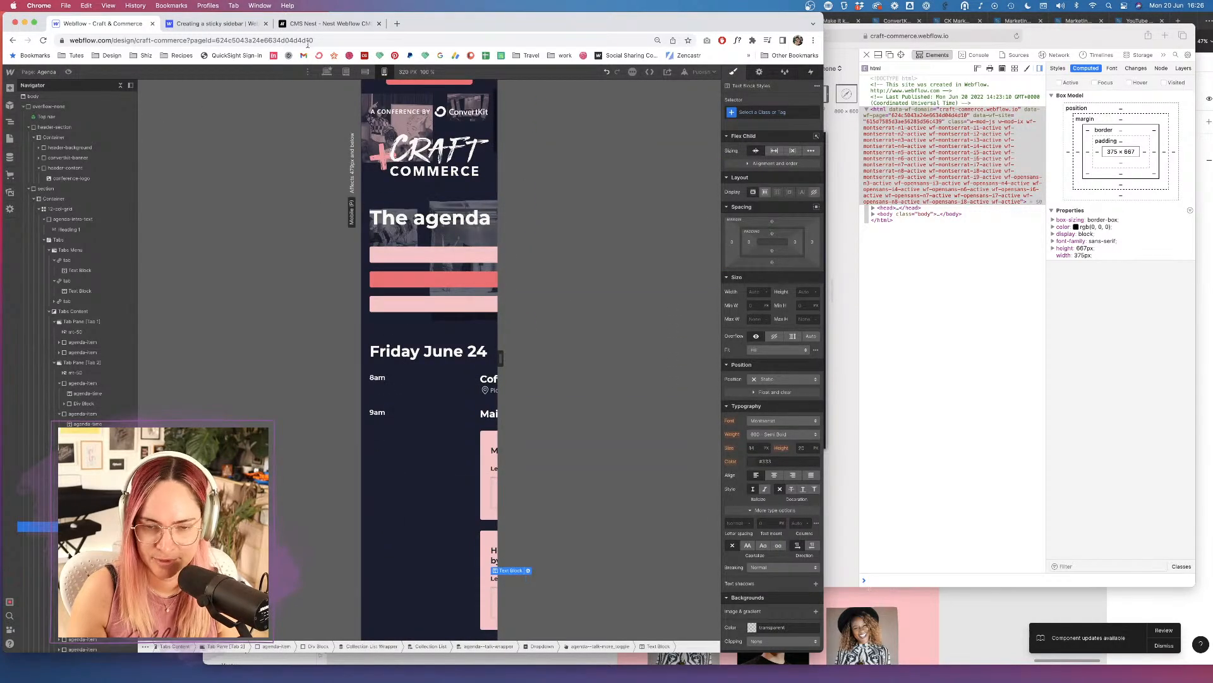
click(322, 24)
click(215, 23)
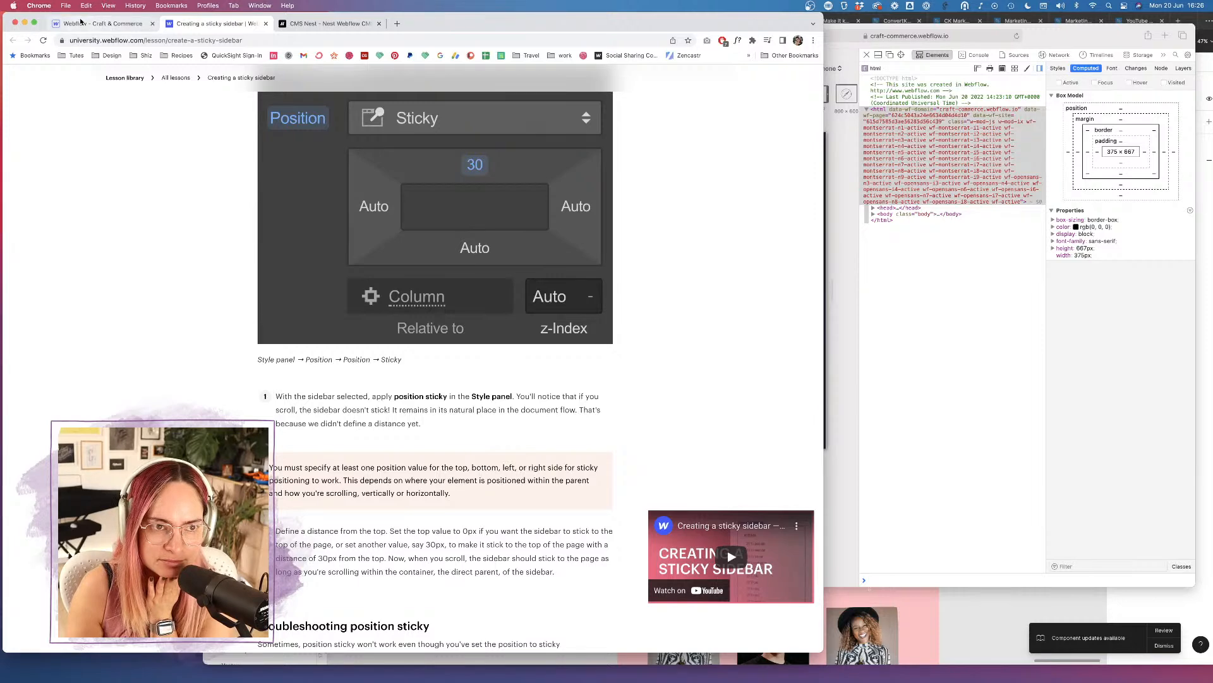
click(113, 26)
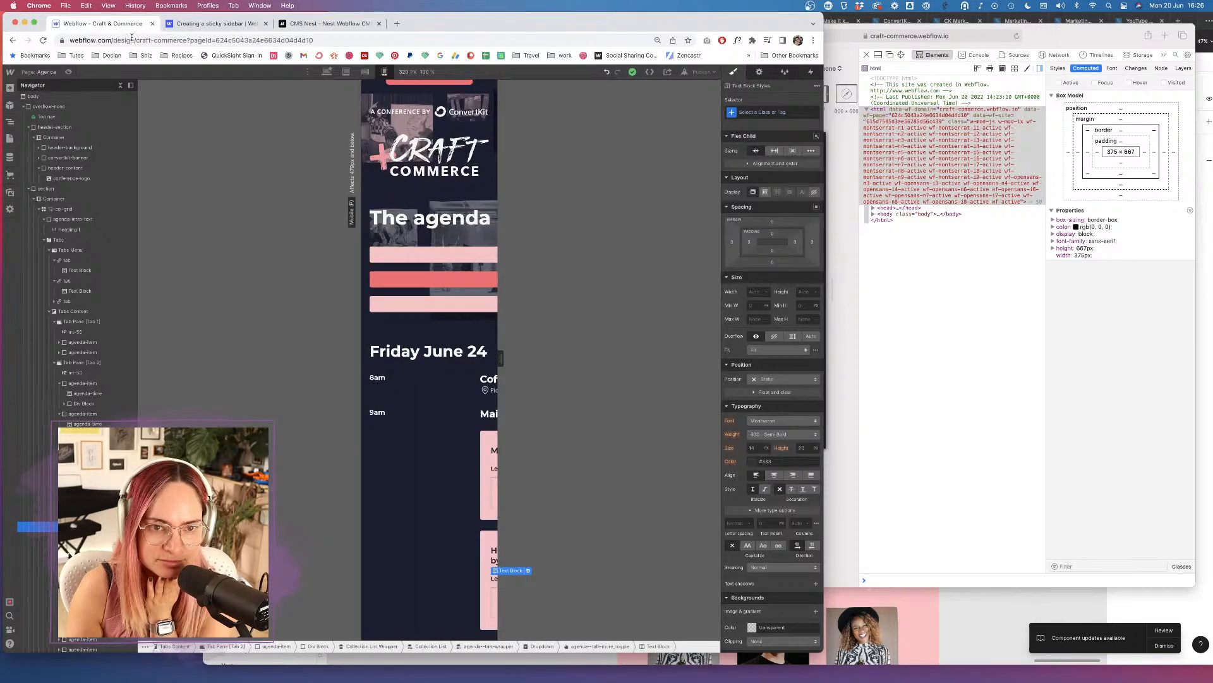
click(69, 72)
scroll(441, 416, down, 5)
scroll(440, 416, down, 10)
scroll(441, 418, up, 20)
scroll(441, 418, down, 6)
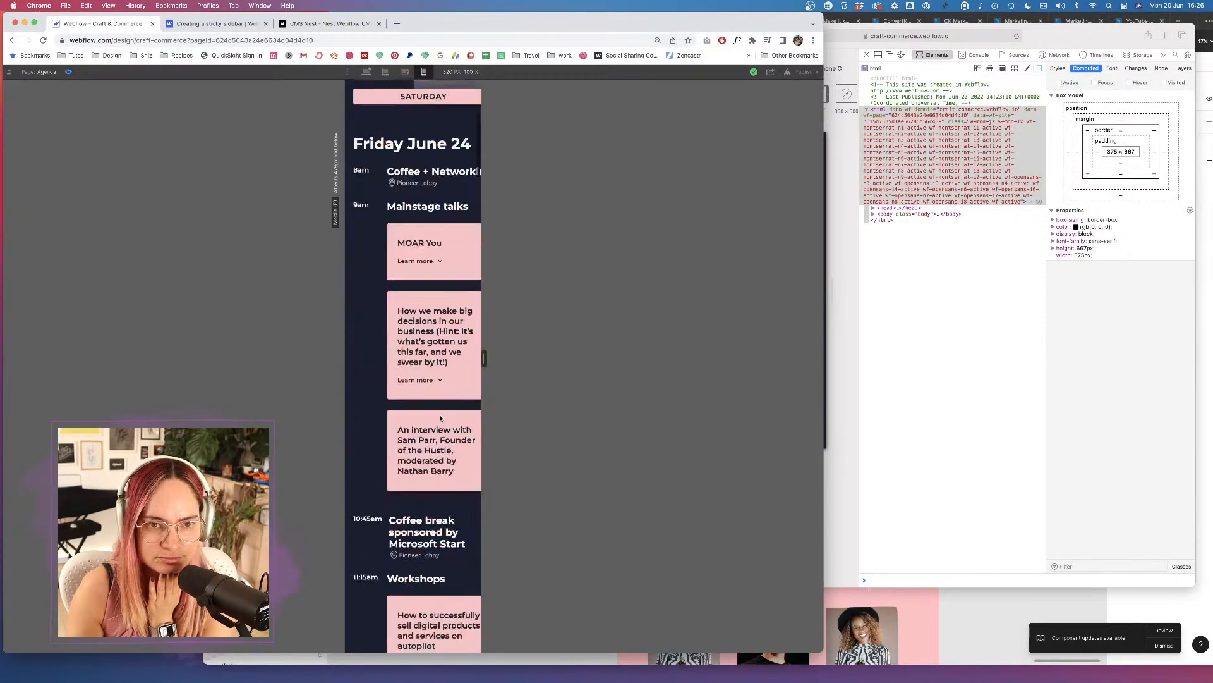
click(69, 72)
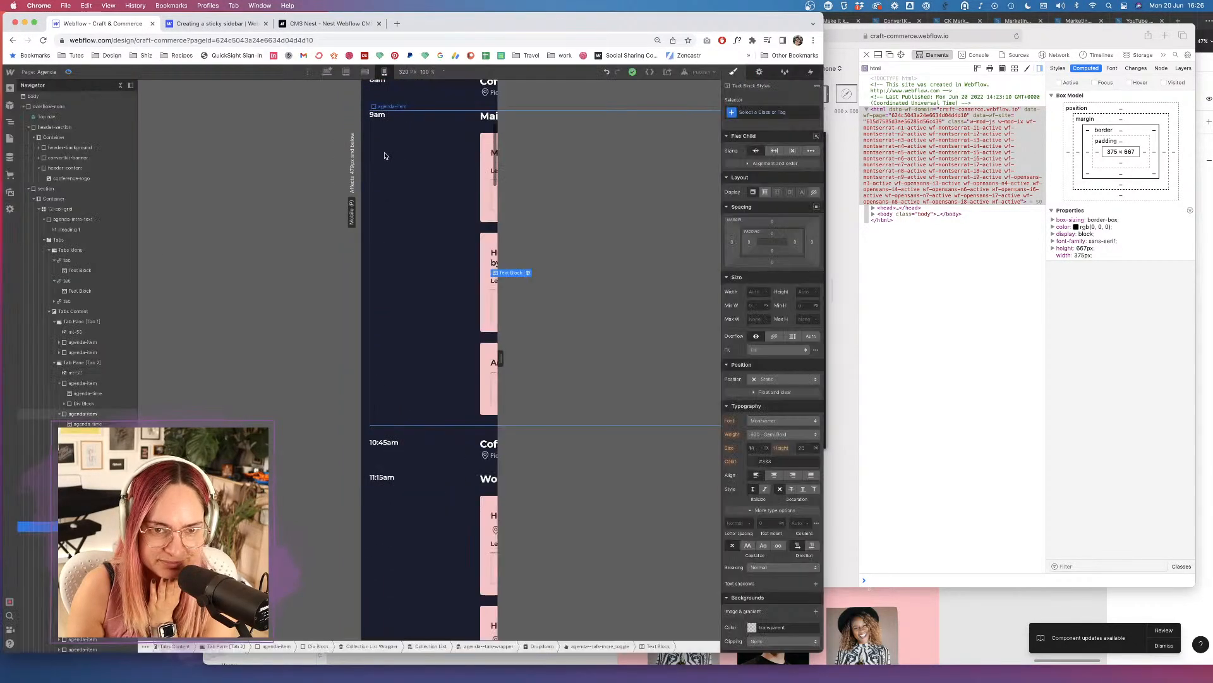
click(395, 118)
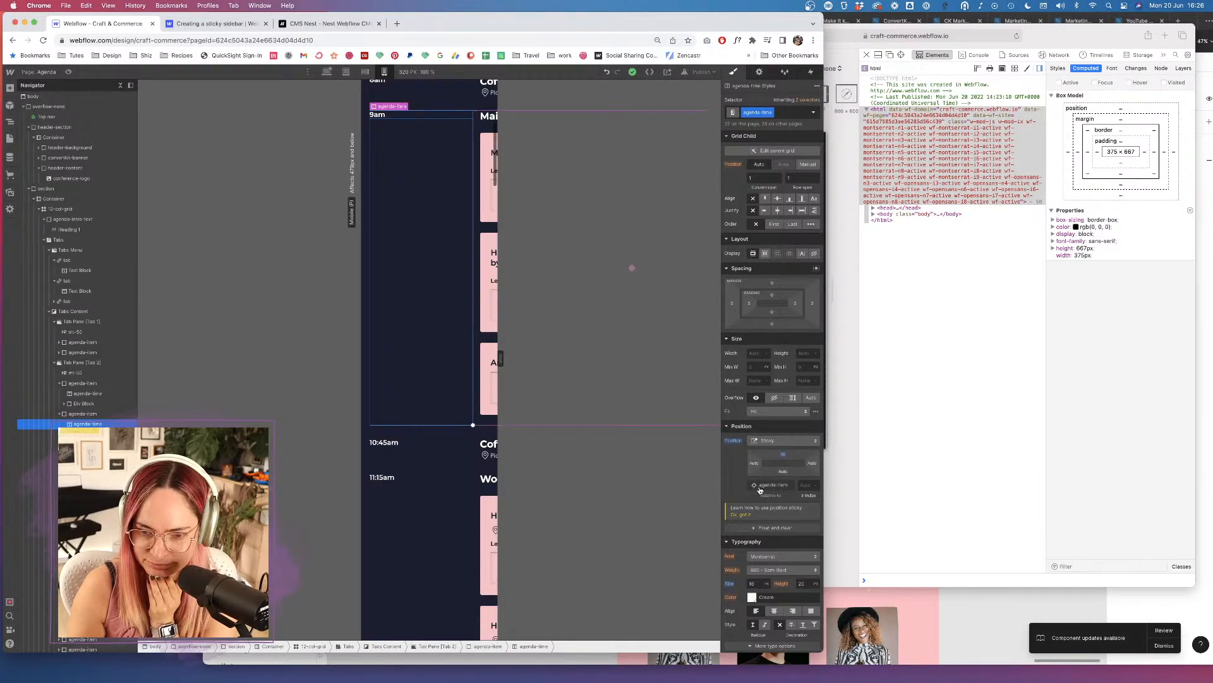
click(215, 24)
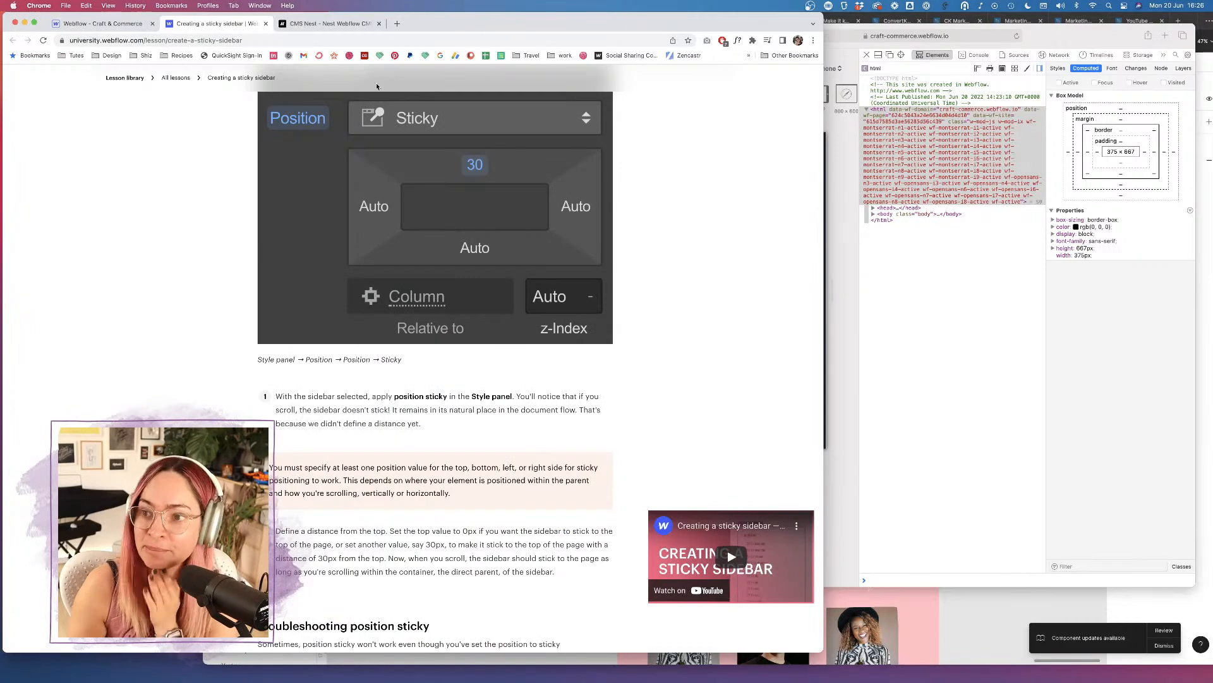
Read the lesson's 'Troubleshooting position sticky' tips, then go back to the Craft & Commerce designer tab.
scroll(435, 354, down, 5)
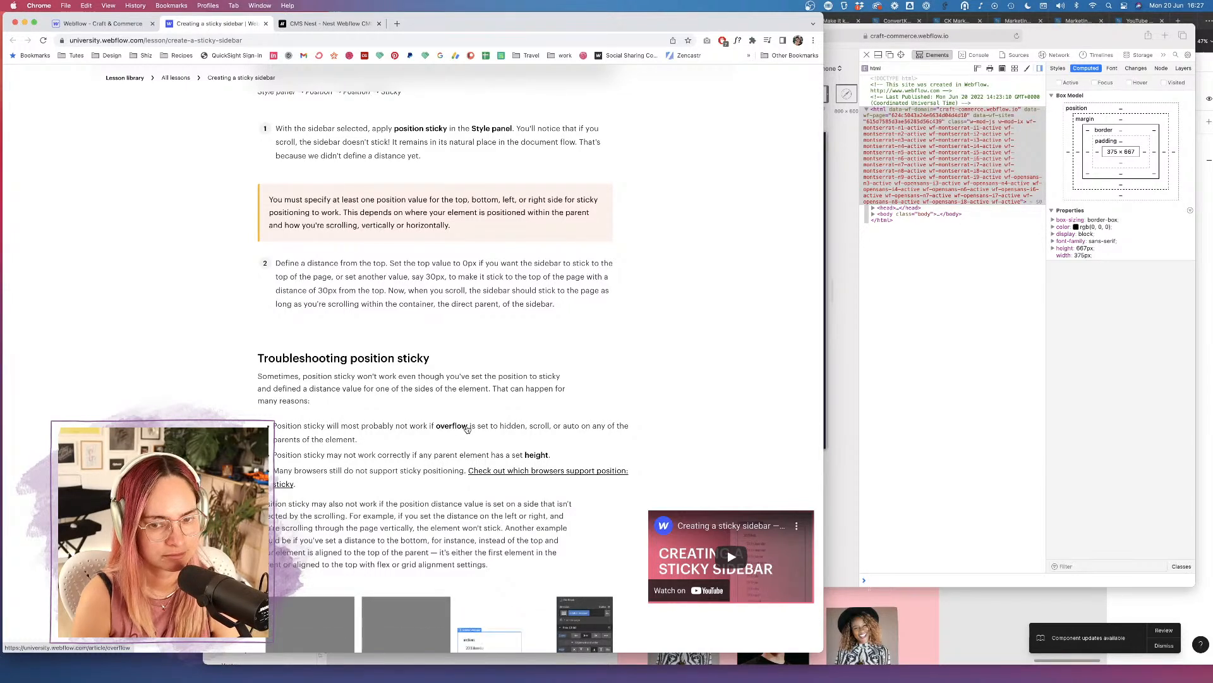
scroll(400, 327, up, 2)
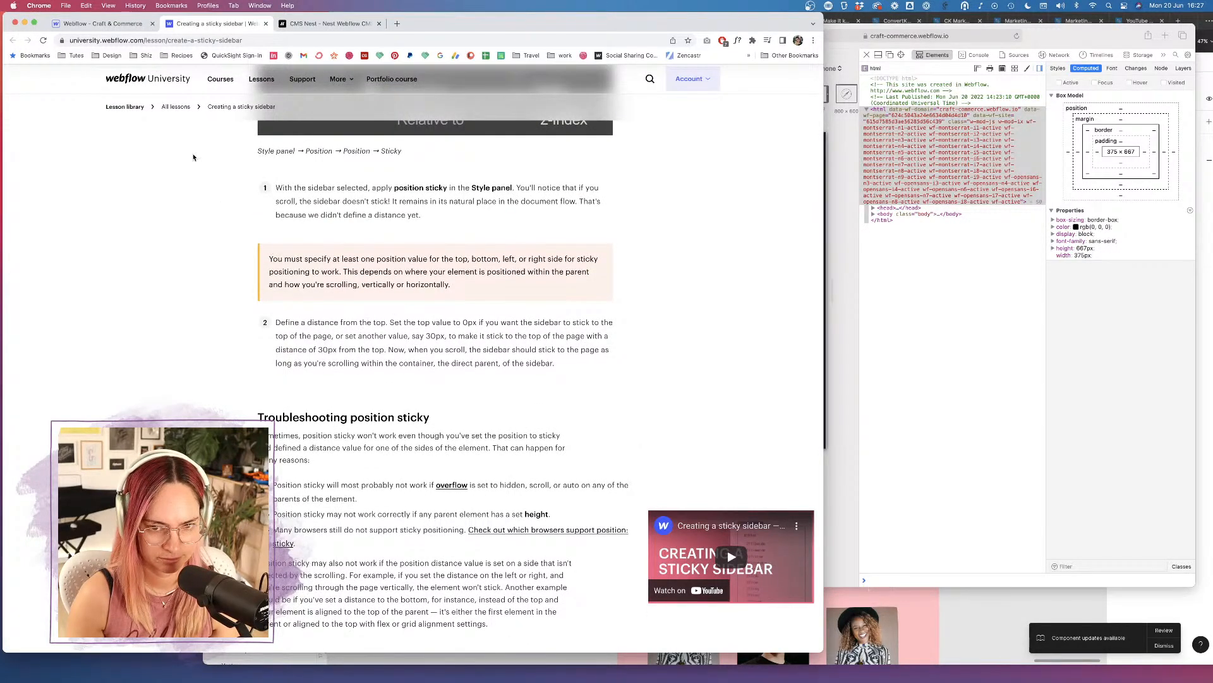
click(99, 23)
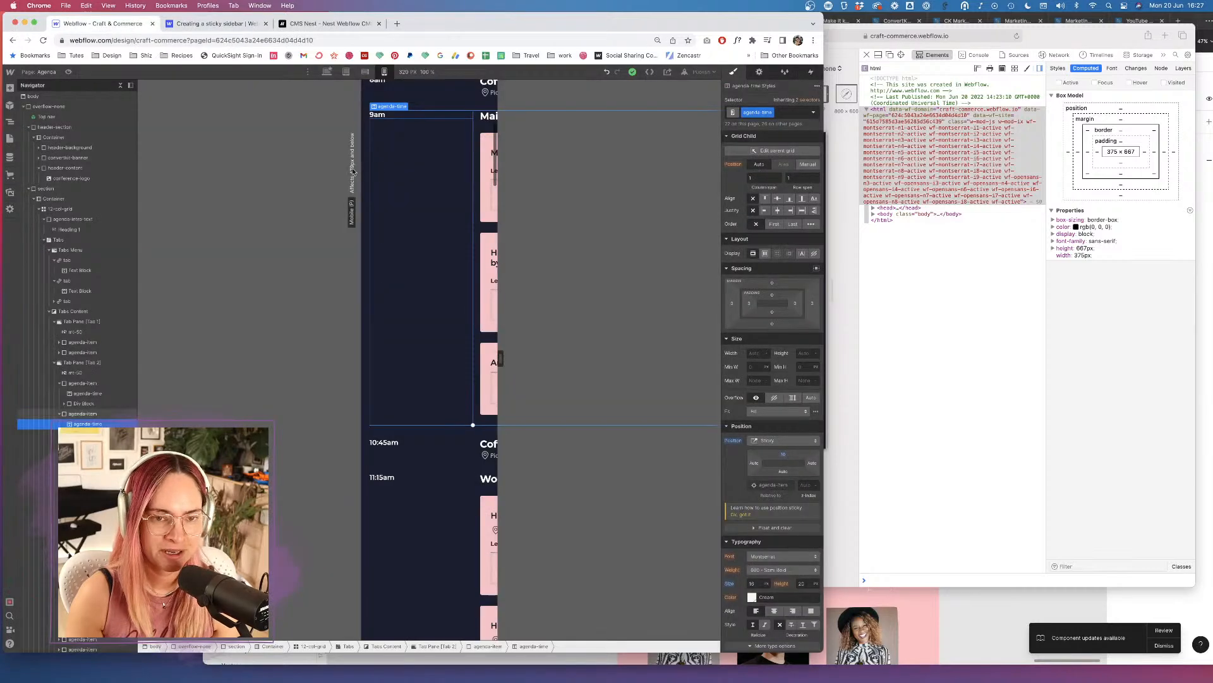